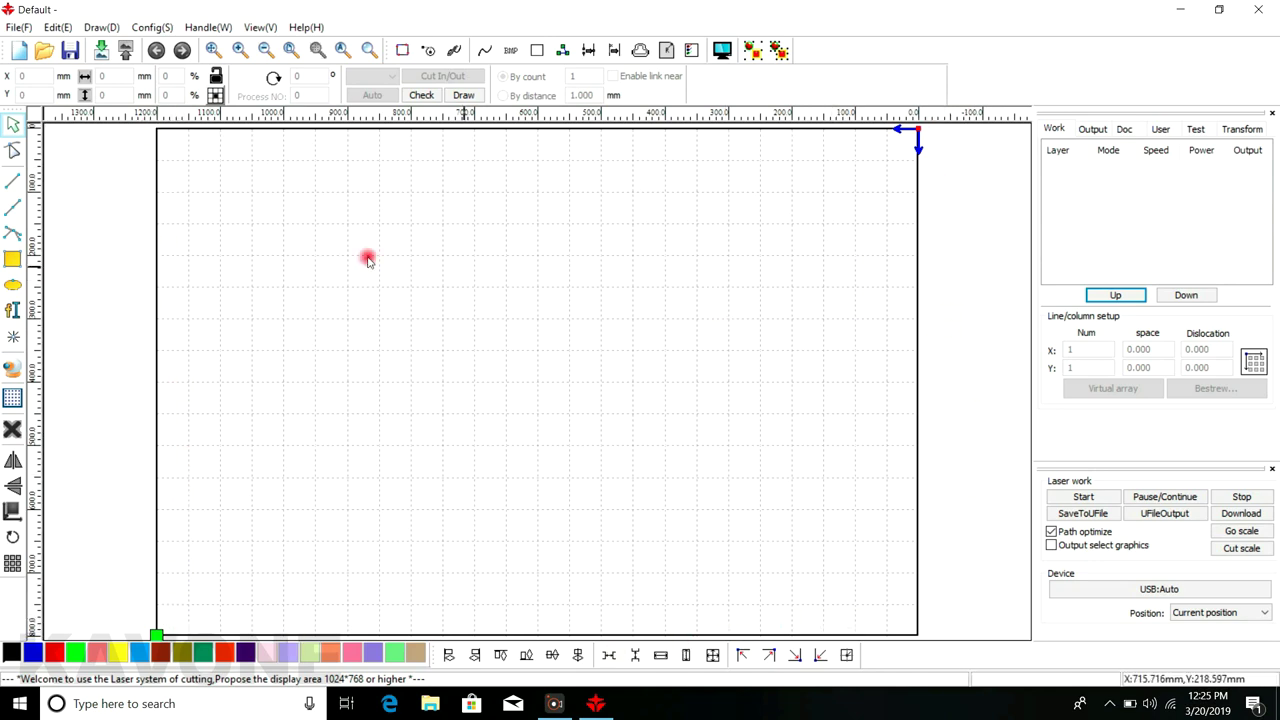
Open the drawing file sd.rld from the Desktop
{"action": "left_click", "coordinate": [20, 29]}
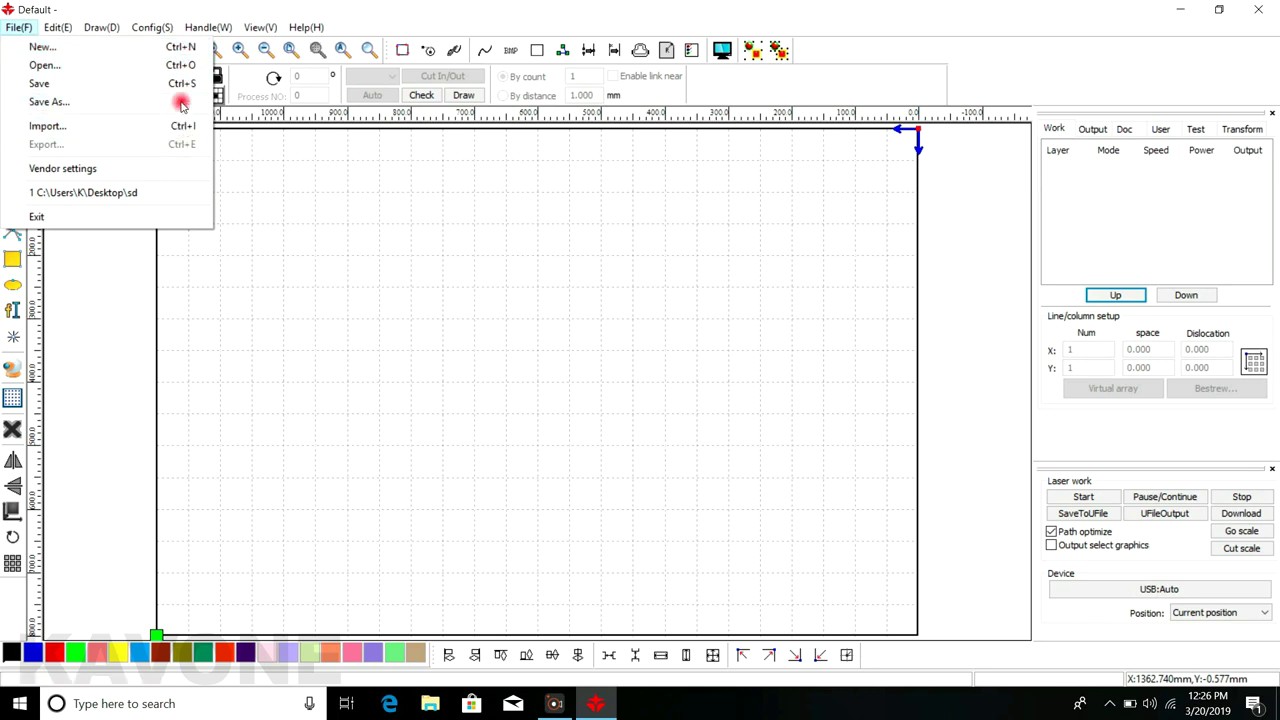
{"action": "left_click", "coordinate": [228, 124]}
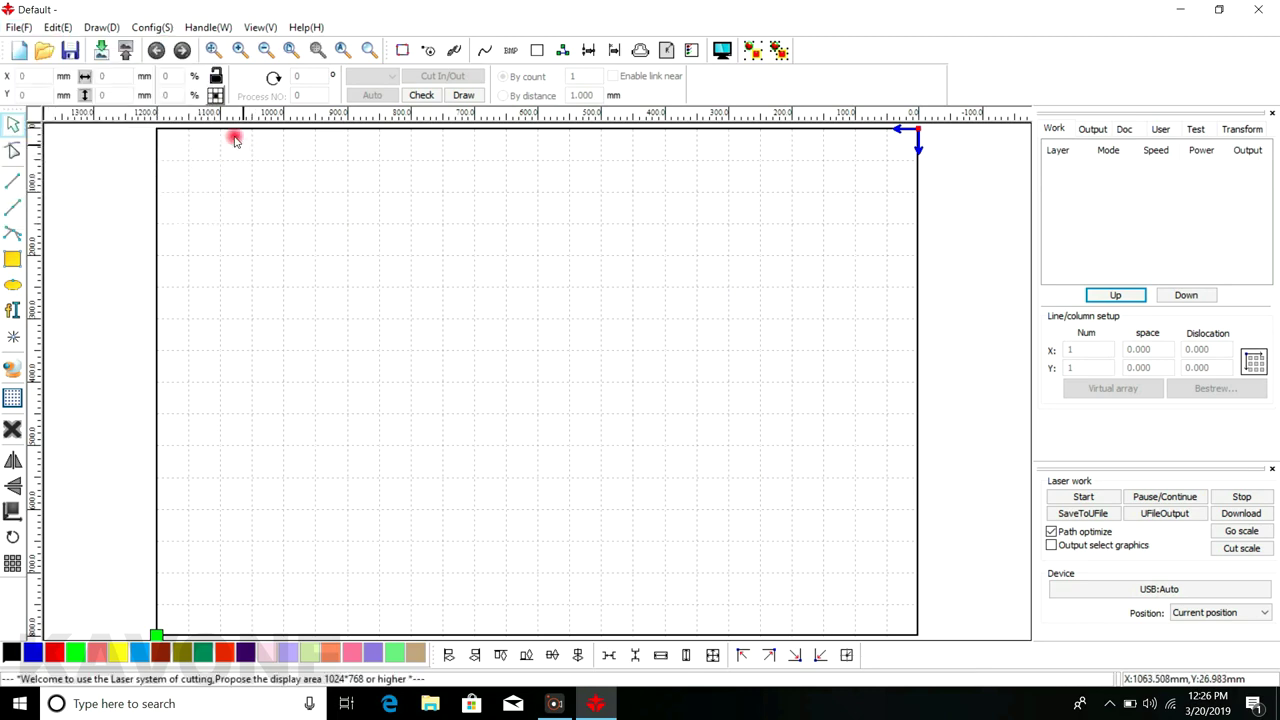
{"action": "left_click", "coordinate": [20, 28]}
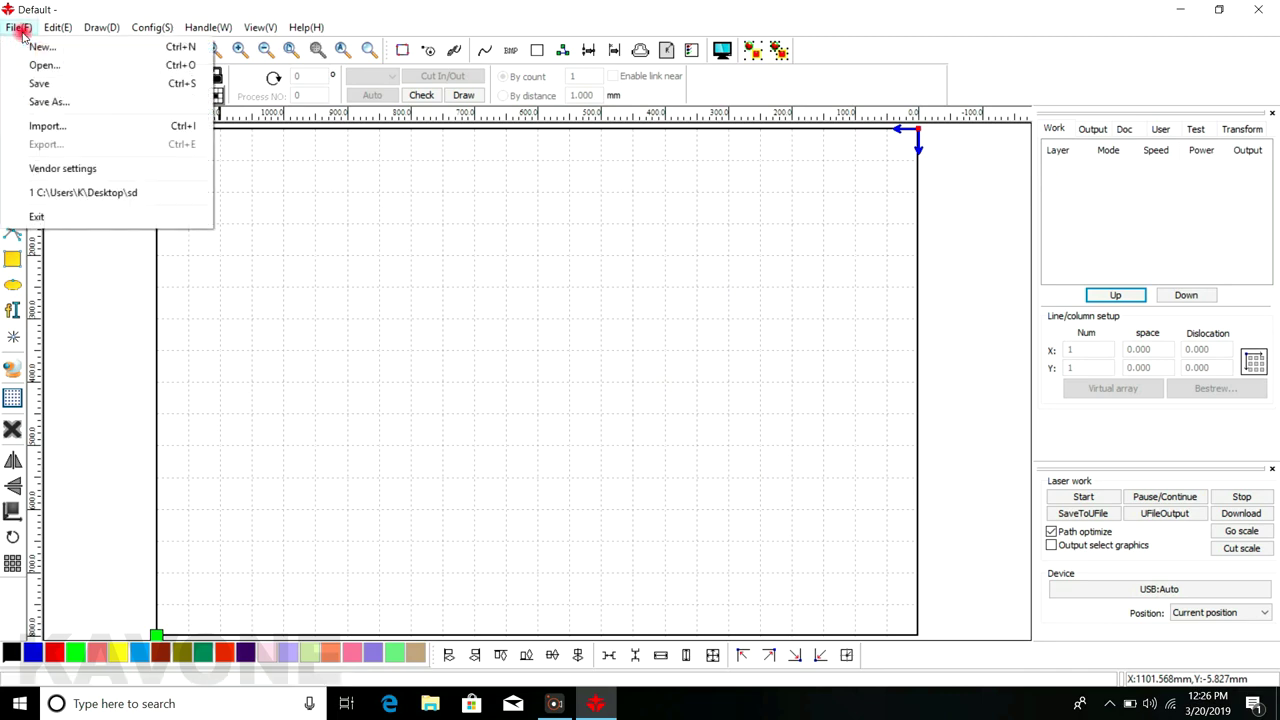
{"action": "left_click", "coordinate": [40, 66]}
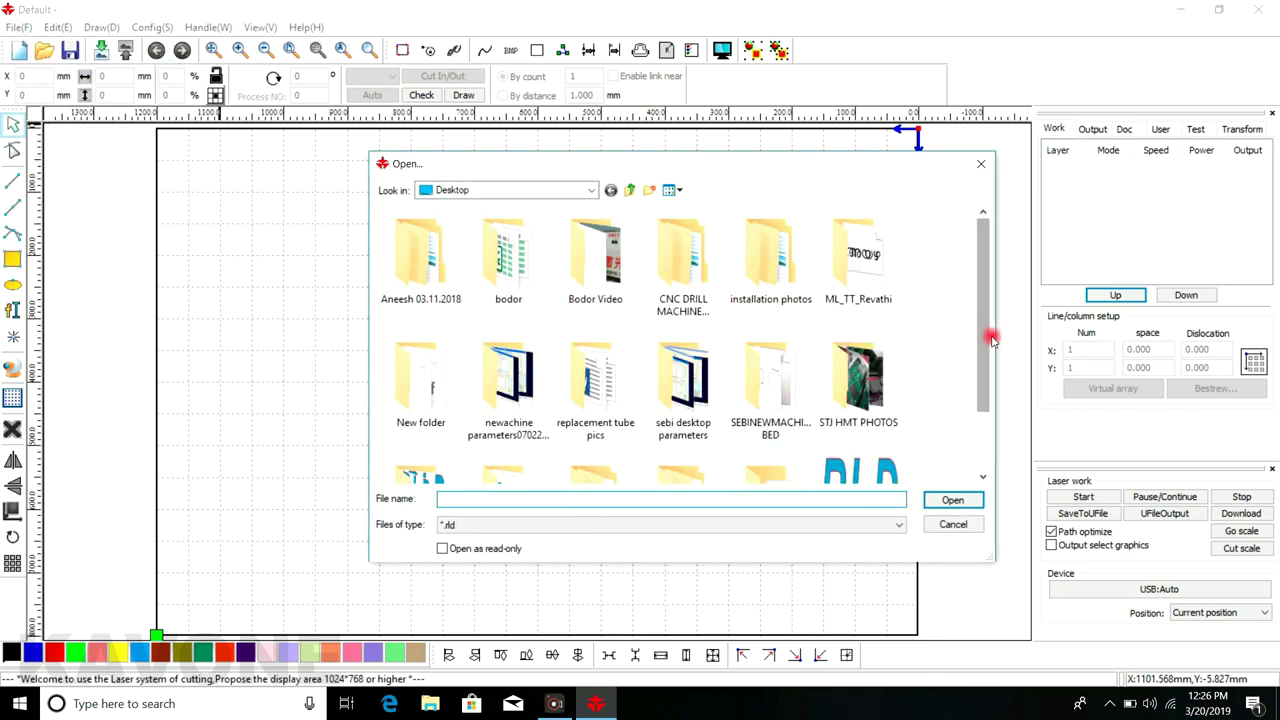
{"action": "left_click_drag", "start_coordinate": [988, 340], "coordinate": [1008, 437]}
{"action": "left_click", "coordinate": [890, 445]}
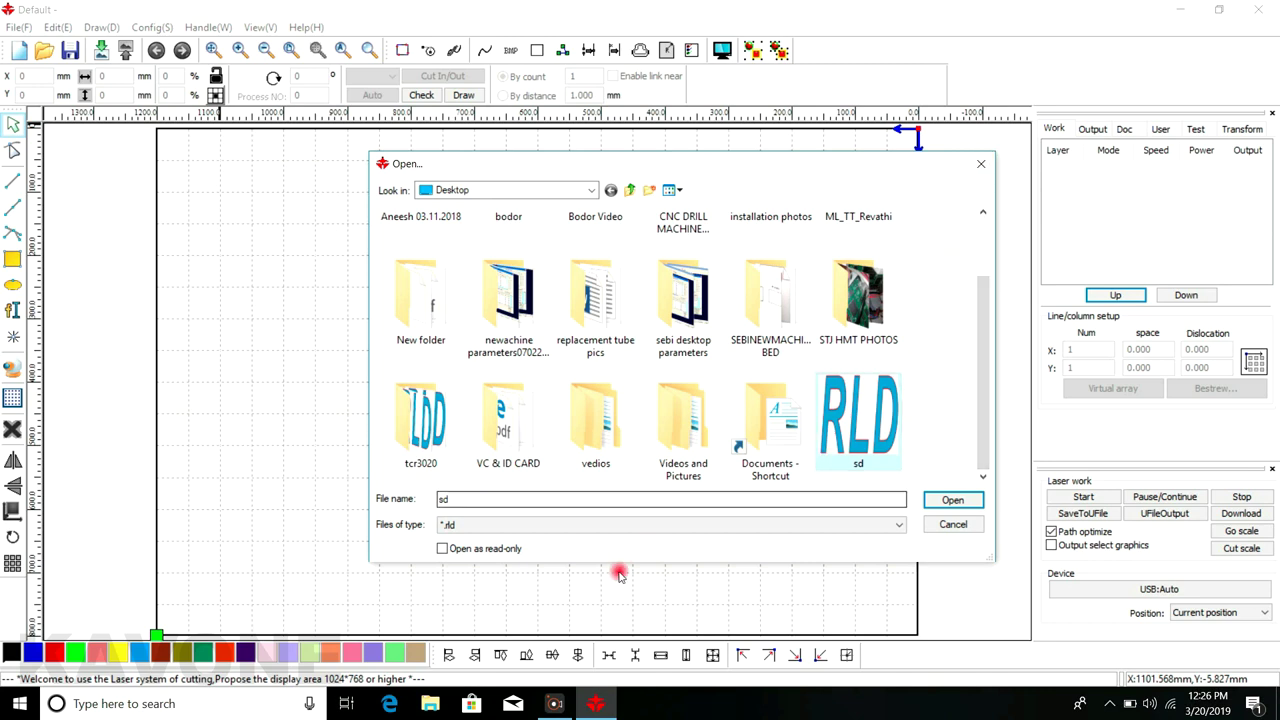
{"action": "left_click", "coordinate": [951, 499]}
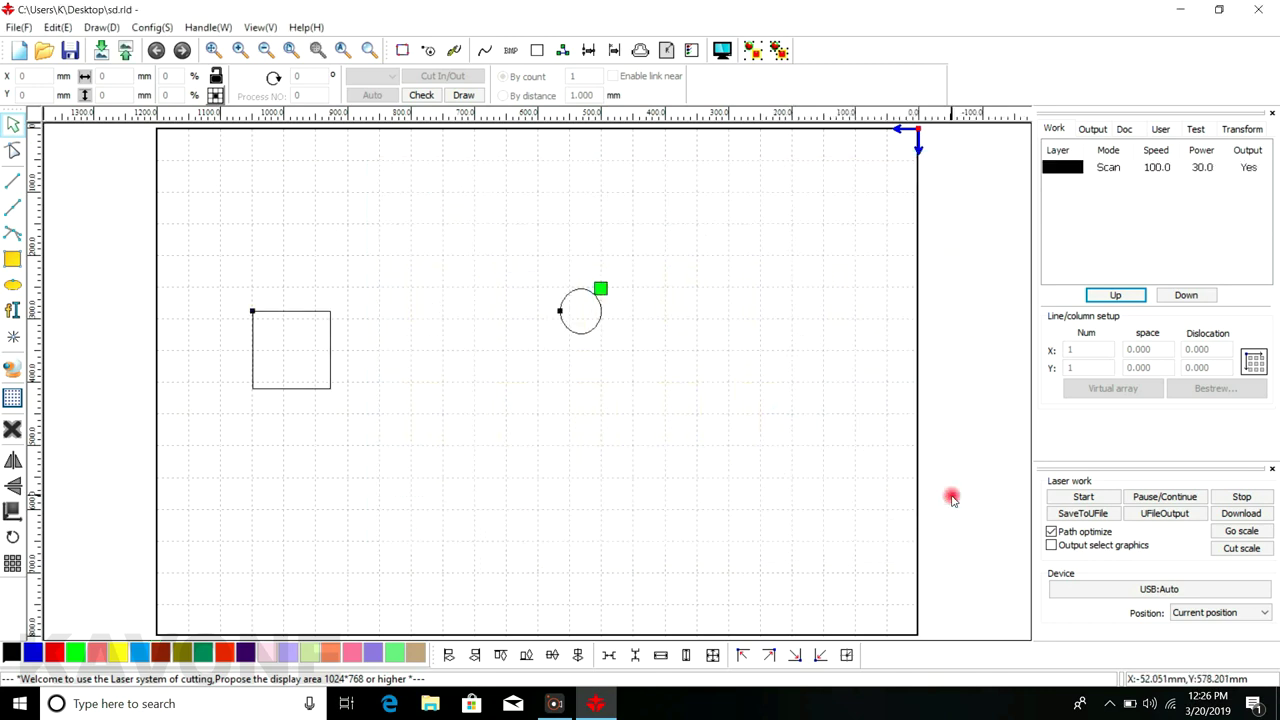
Select the square and circle, and examine the file types supported for import without importing anything
{"action": "left_click_drag", "start_coordinate": [200, 256], "coordinate": [709, 458]}
{"action": "left_click", "coordinate": [14, 27]}
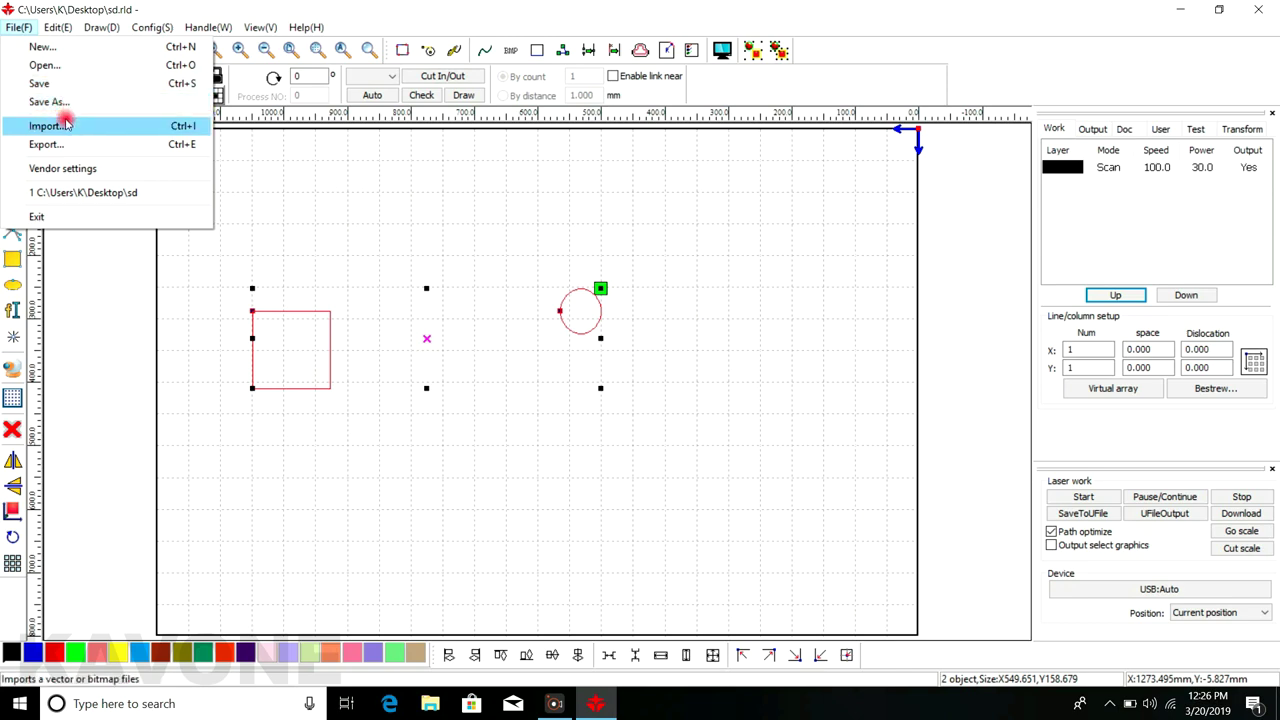
{"action": "left_click", "coordinate": [66, 125]}
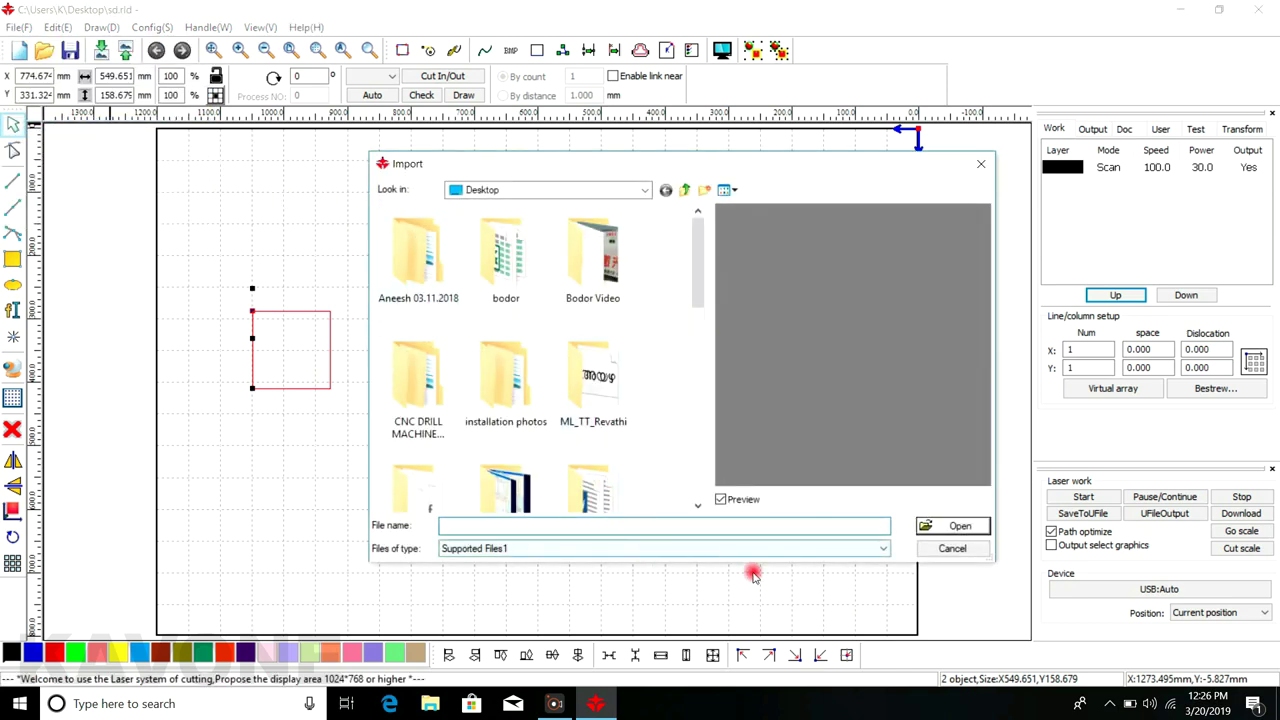
{"action": "left_click", "coordinate": [884, 548]}
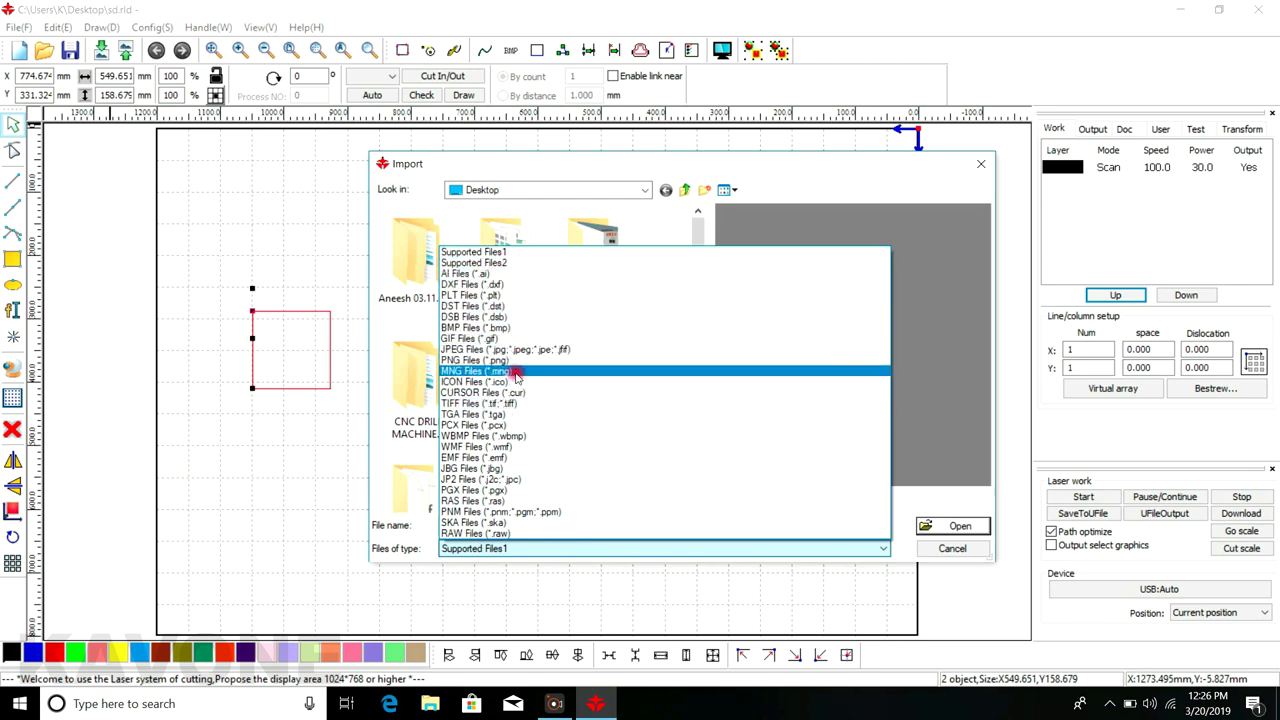
{"action": "left_click", "coordinate": [310, 460]}
{"action": "left_click", "coordinate": [980, 163]}
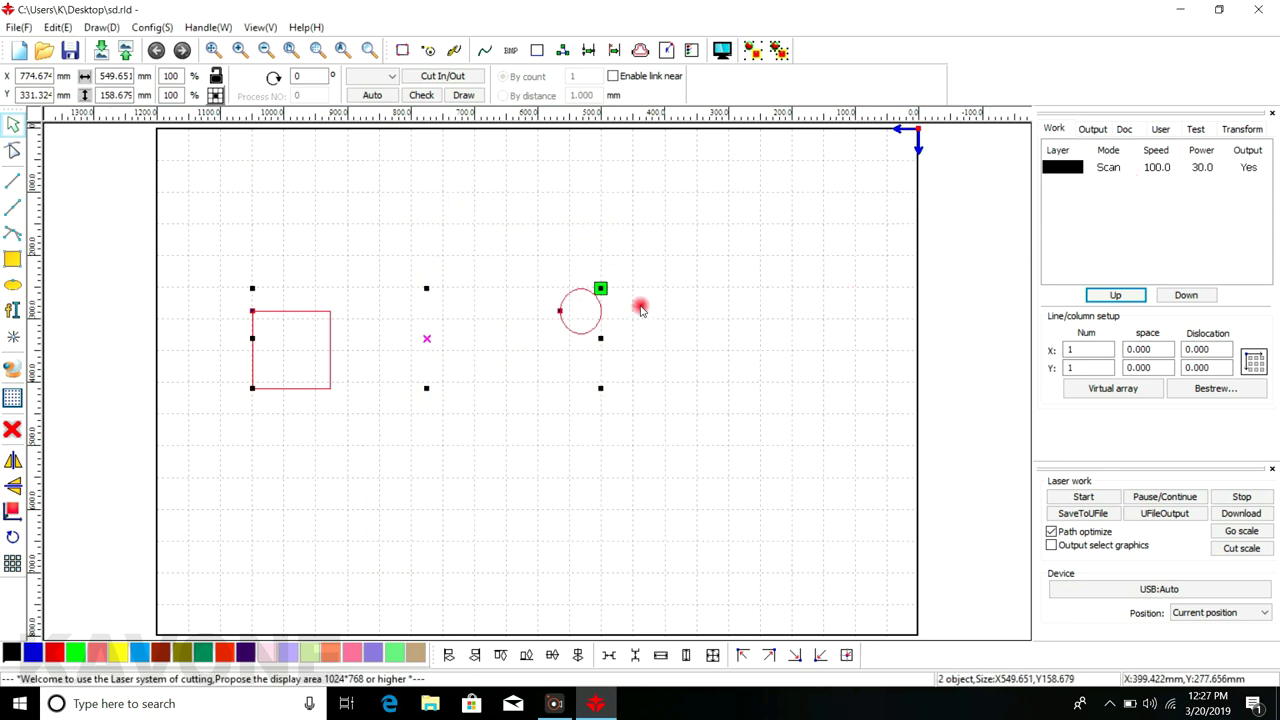
Examine the file types offered for exporting the selected square and circle, then cancel the export and deselect both shapes
{"action": "left_click", "coordinate": [27, 28]}
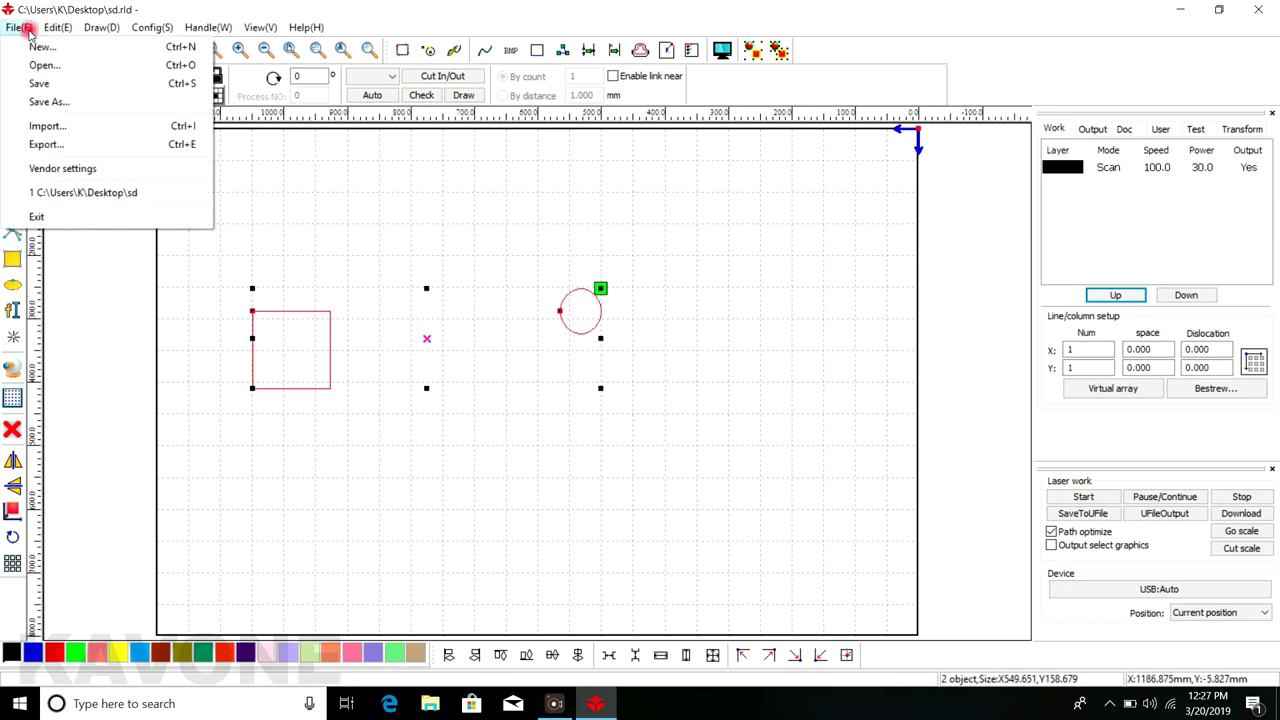
{"action": "left_click", "coordinate": [47, 144]}
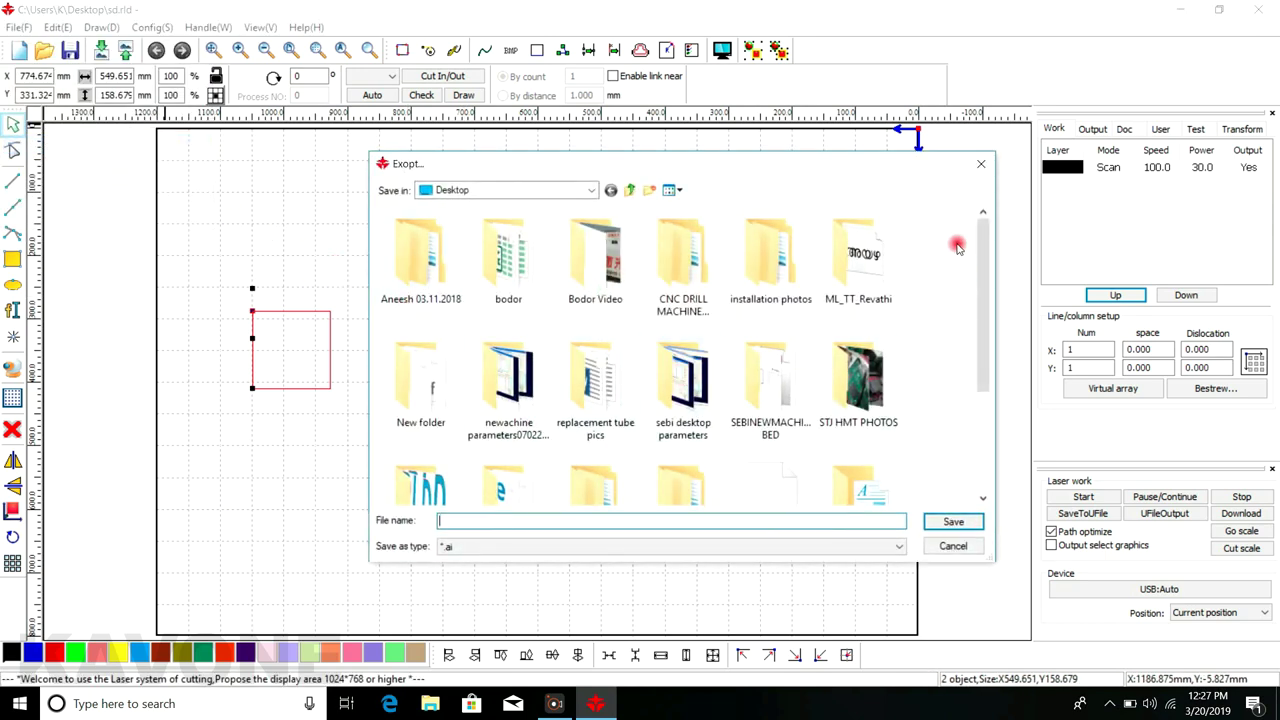
{"action": "left_click", "coordinate": [981, 167]}
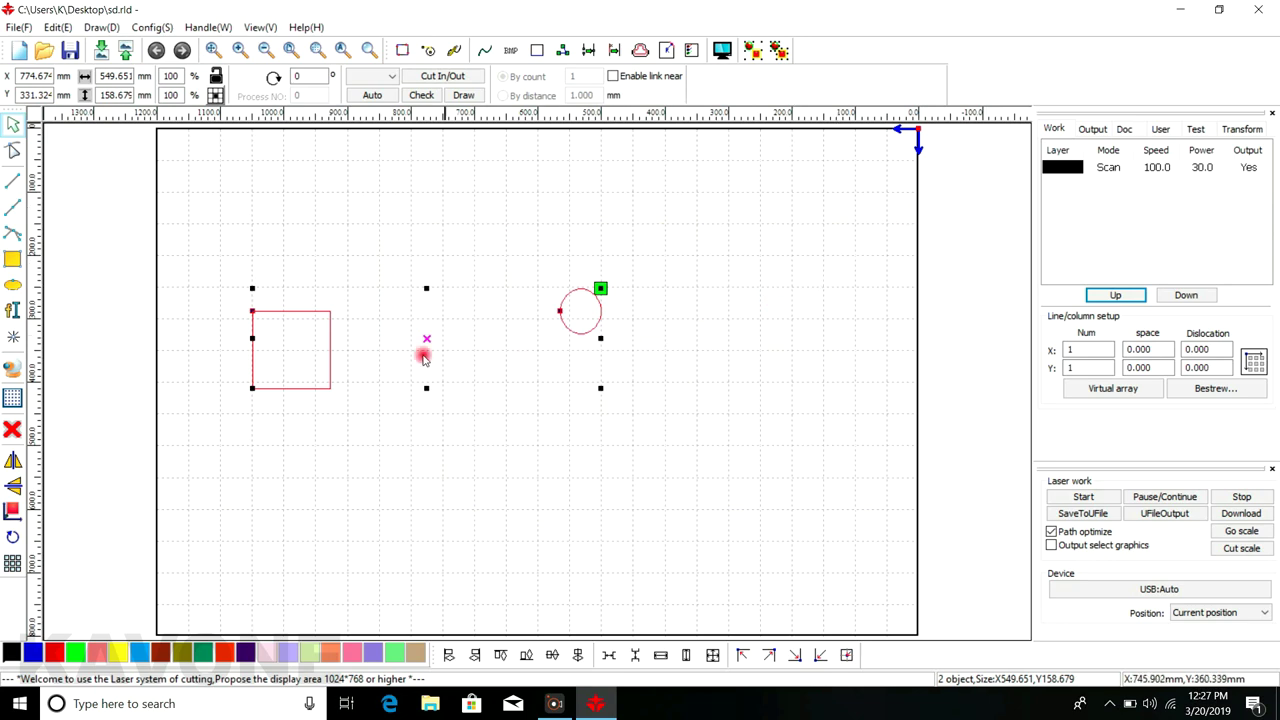
{"action": "left_click_drag", "start_coordinate": [214, 244], "coordinate": [711, 463]}
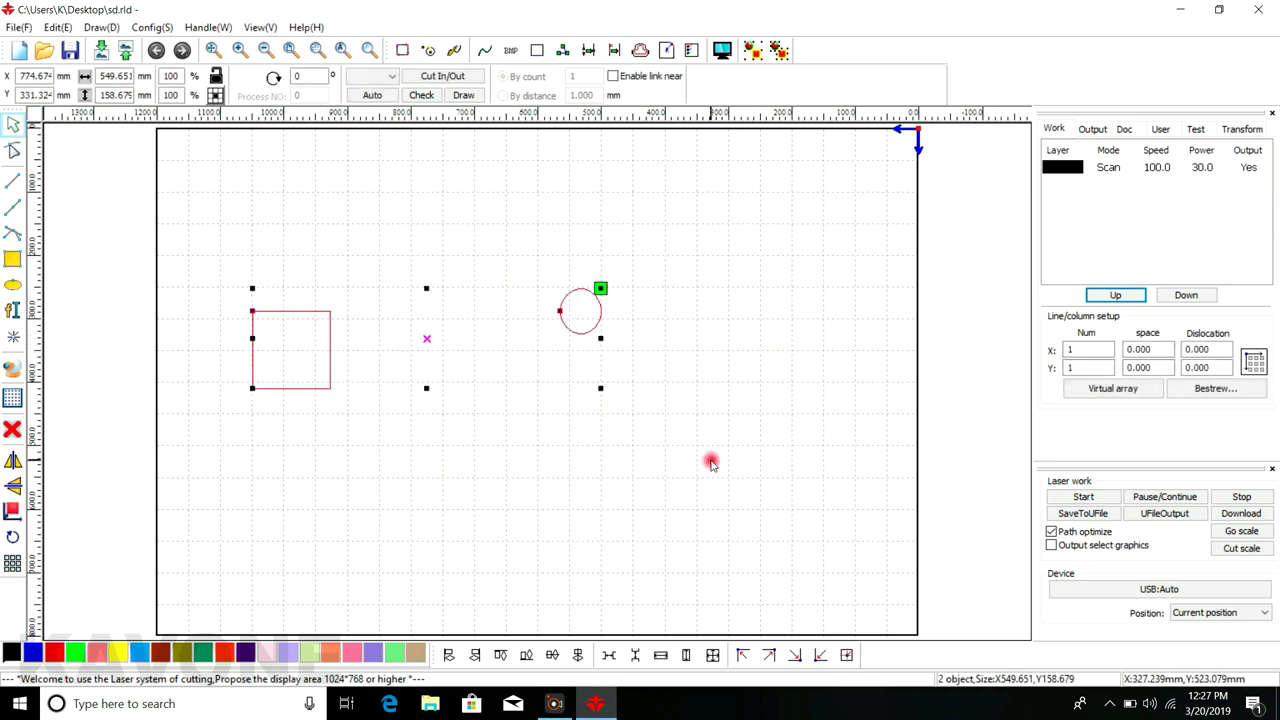
{"action": "left_click", "coordinate": [18, 28]}
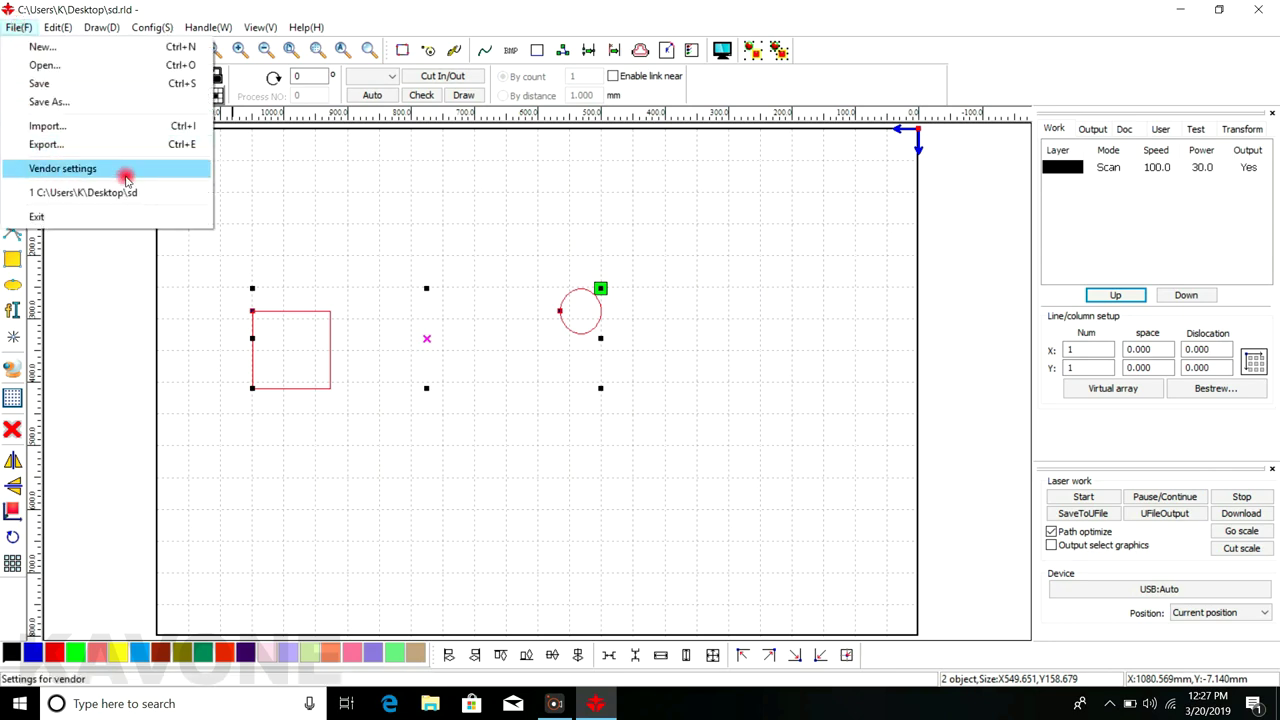
{"action": "left_click", "coordinate": [86, 144]}
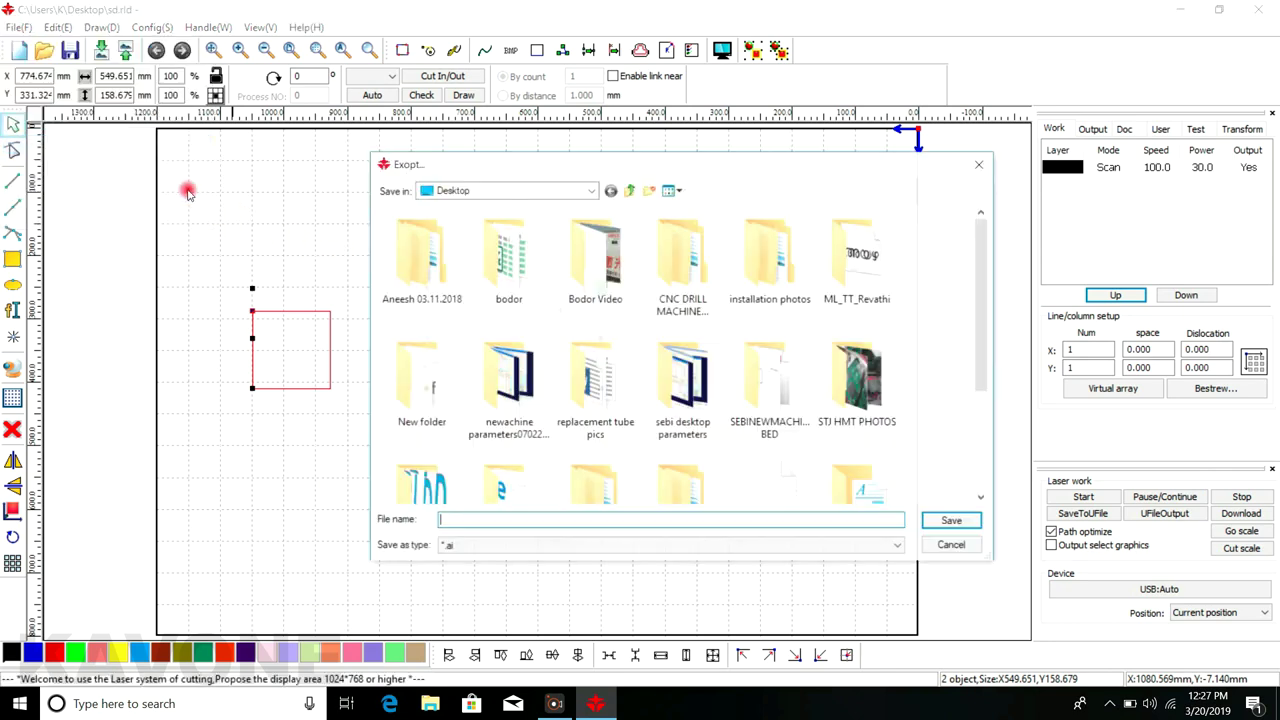
{"action": "left_click", "coordinate": [495, 548]}
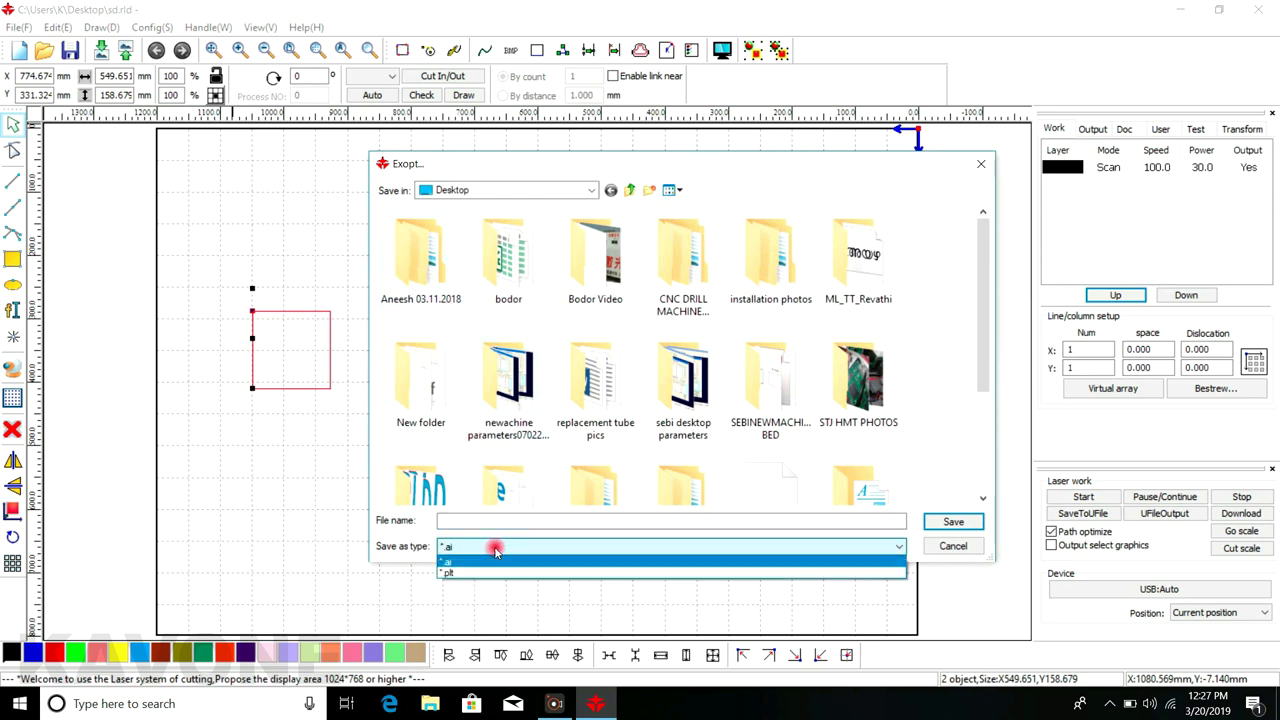
{"action": "left_click", "coordinate": [503, 594]}
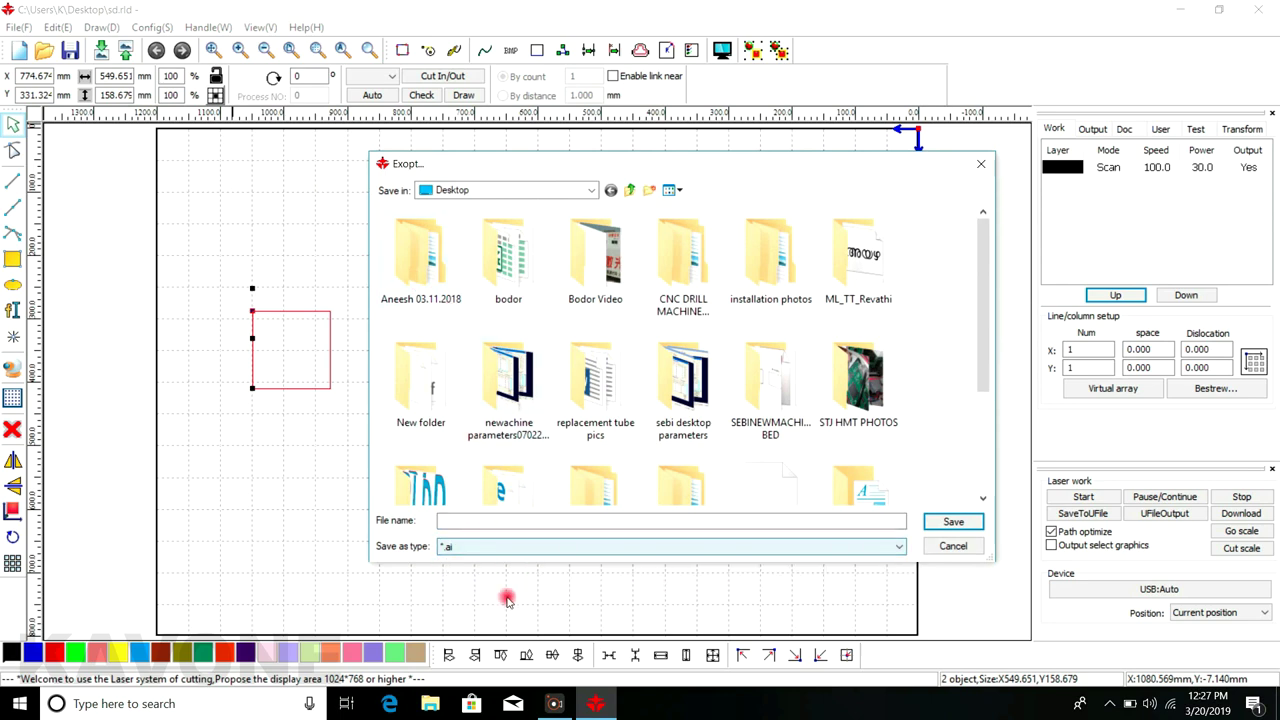
{"action": "left_click", "coordinate": [979, 163]}
{"action": "left_click", "coordinate": [700, 297]}
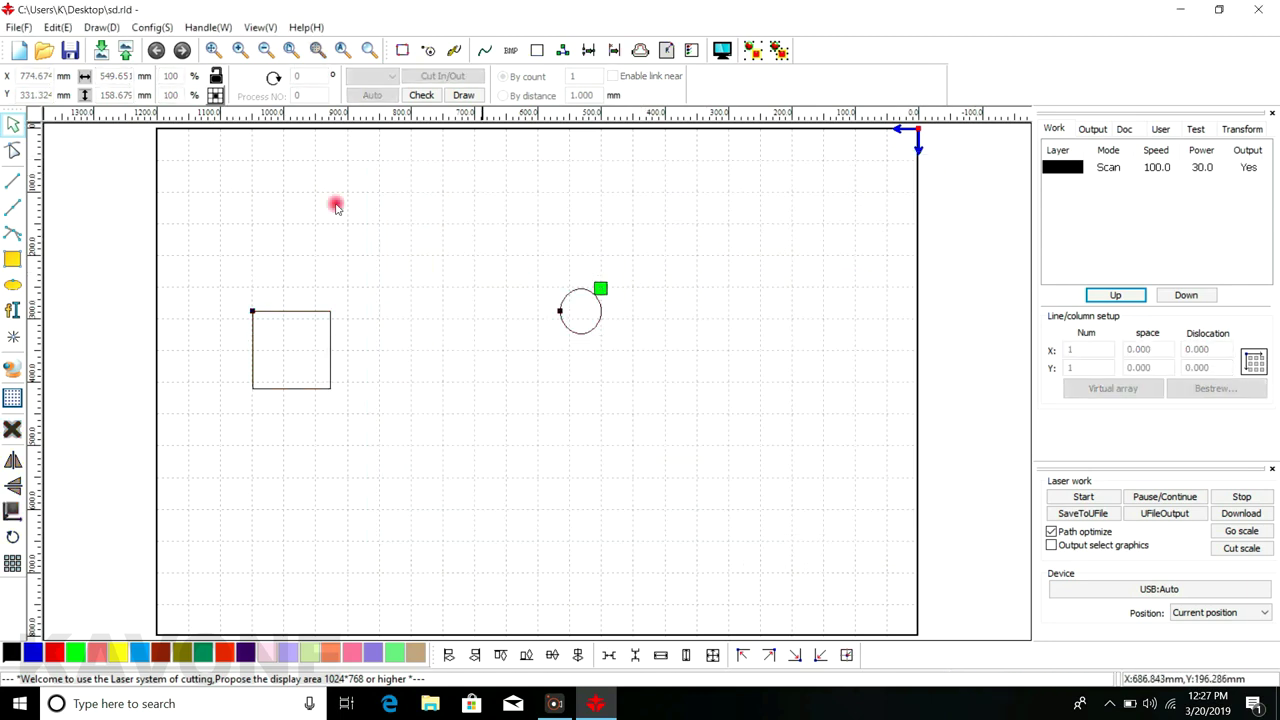
Bring up the password prompt for the vendor settings and cancel it without entering anything
{"action": "left_click", "coordinate": [15, 27]}
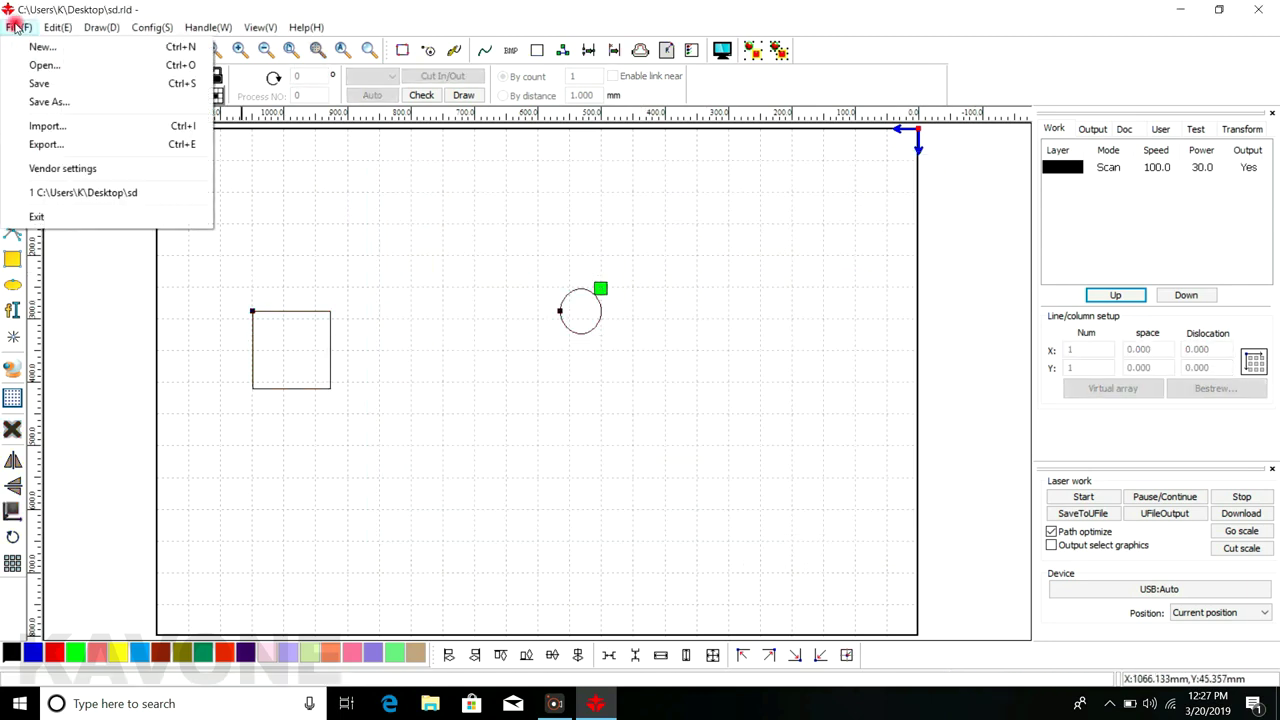
{"action": "left_click", "coordinate": [70, 175]}
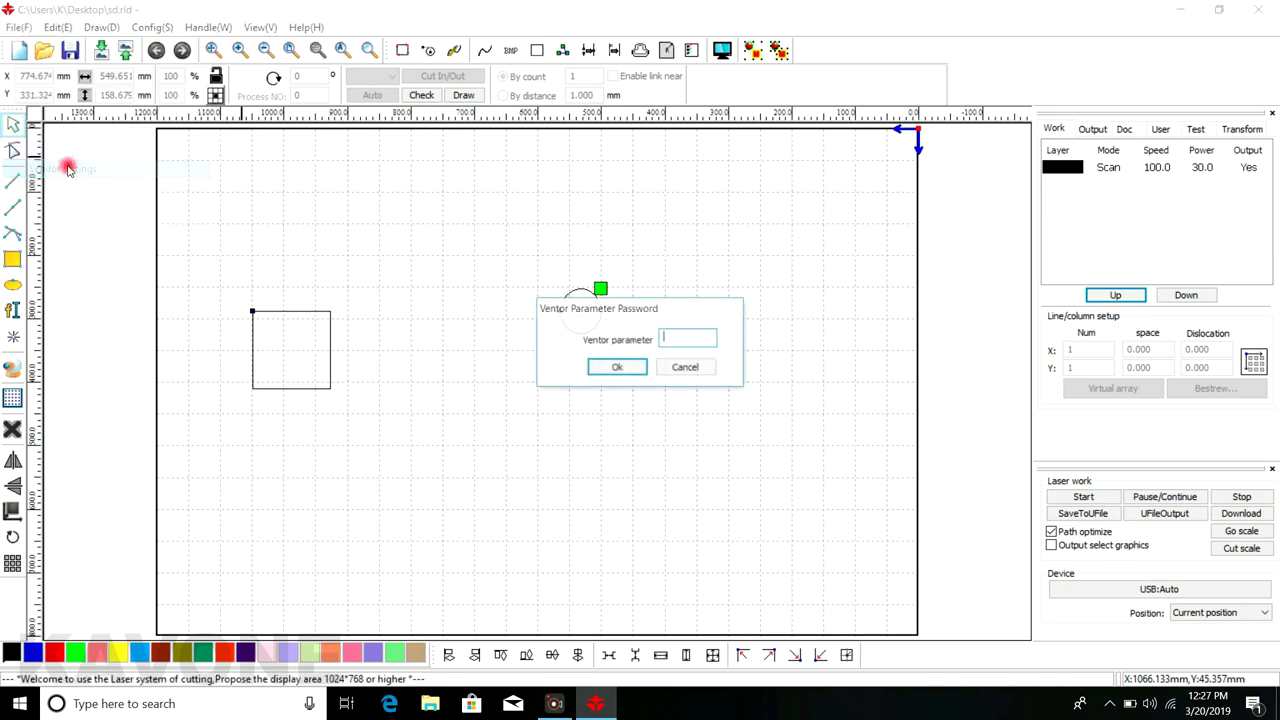
{"action": "left_click", "coordinate": [687, 369]}
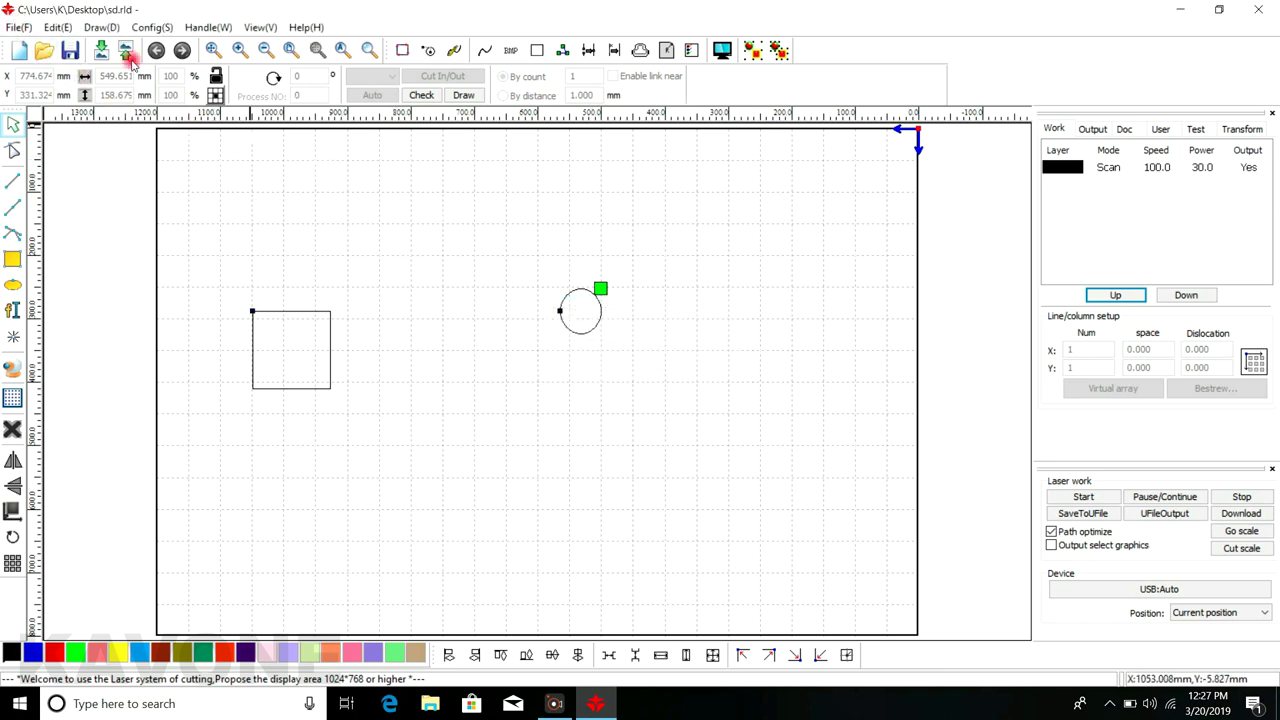
{"action": "left_click", "coordinate": [21, 28]}
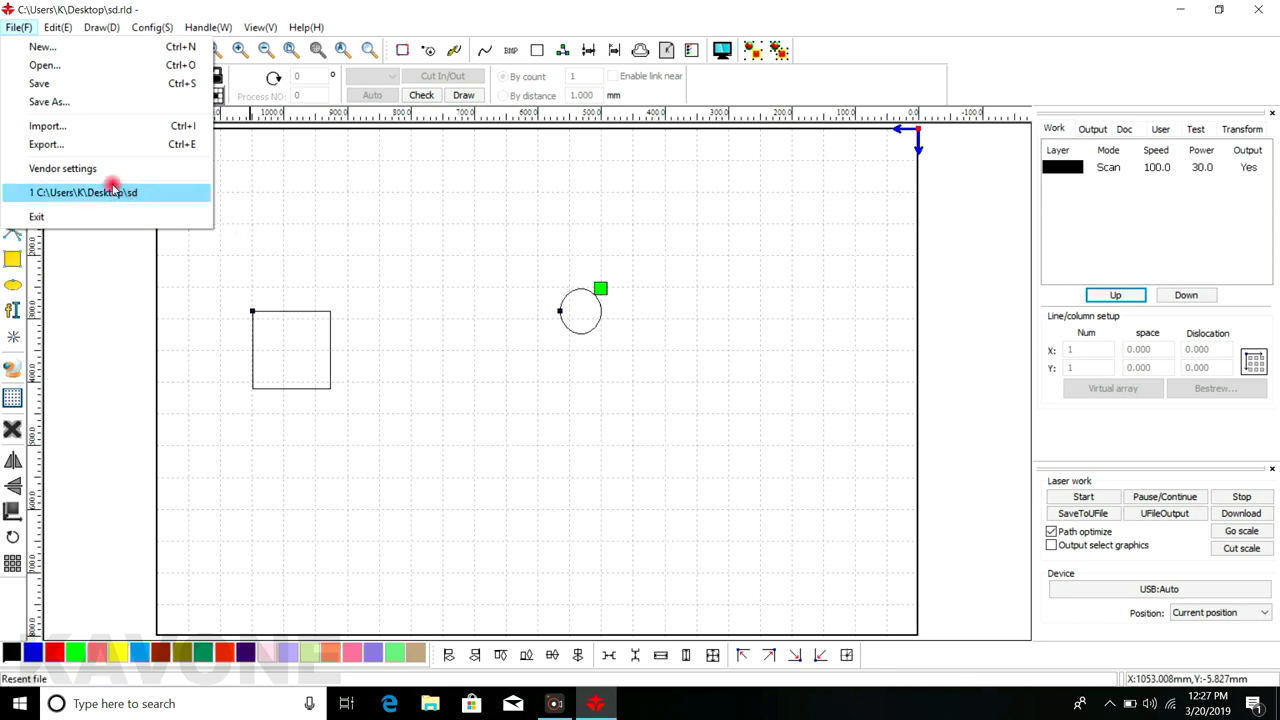
{"action": "left_click", "coordinate": [445, 285]}
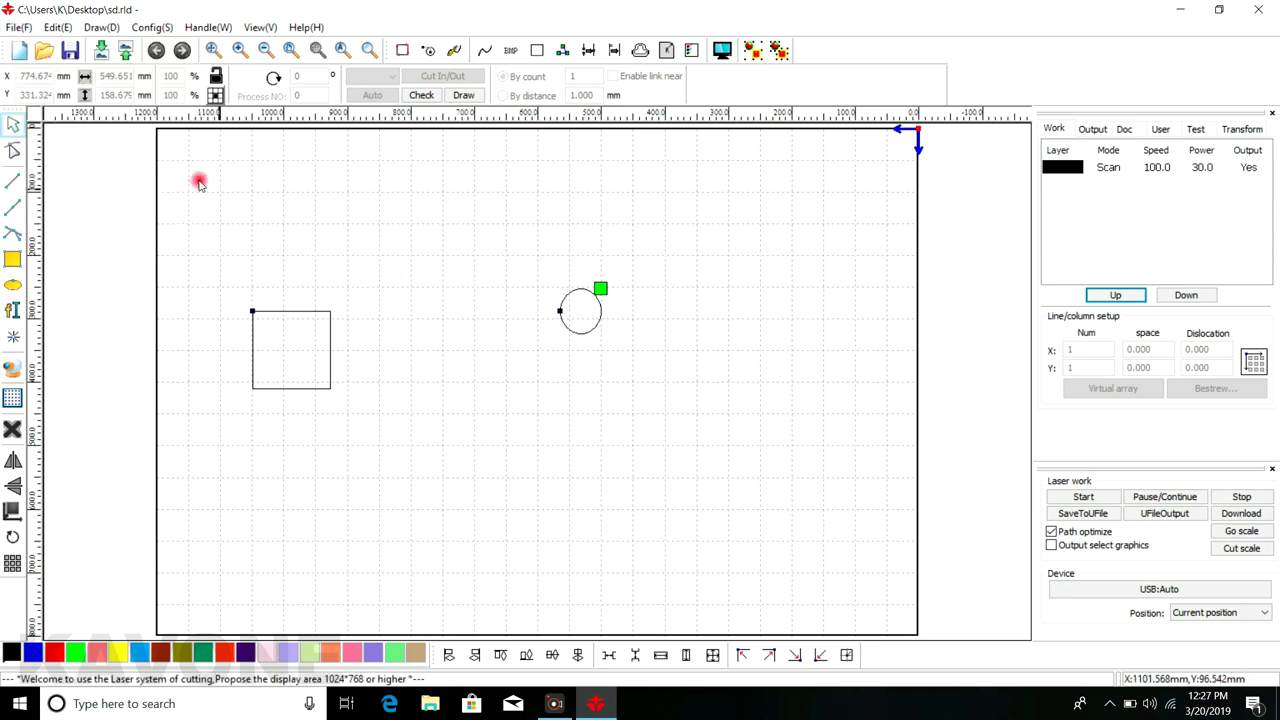
{"action": "left_click", "coordinate": [18, 28]}
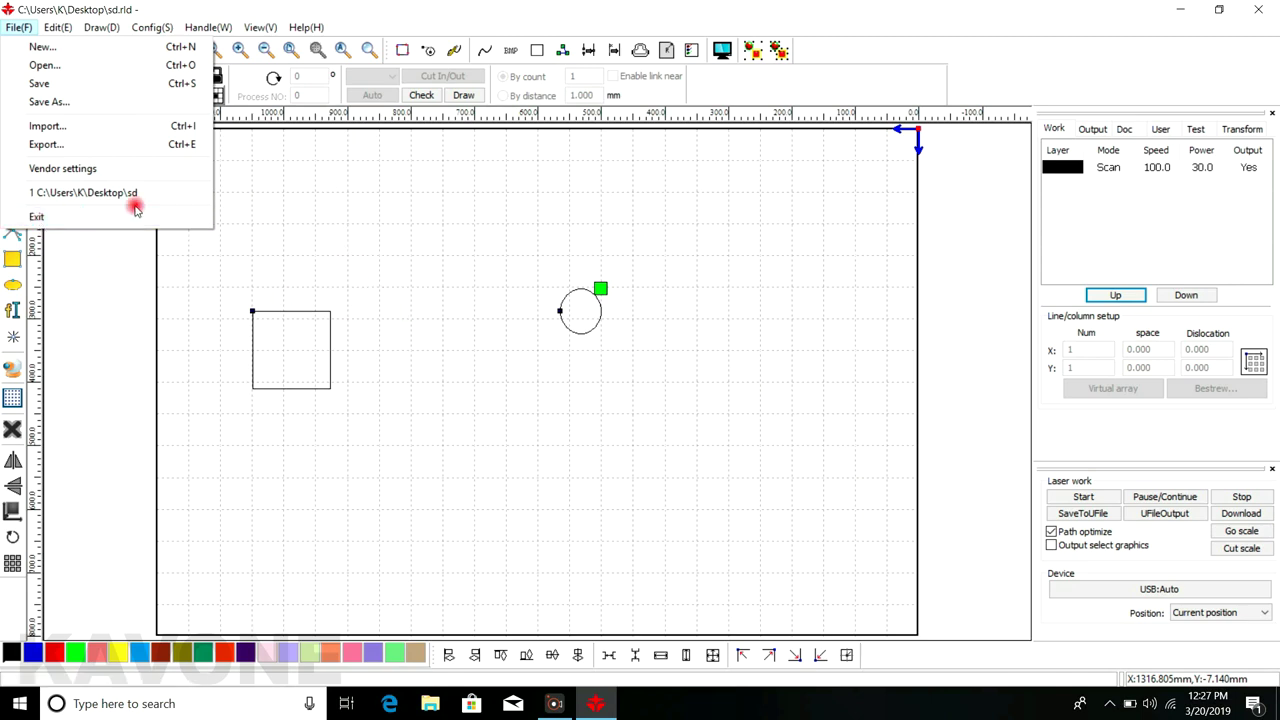
{"action": "left_click", "coordinate": [343, 209]}
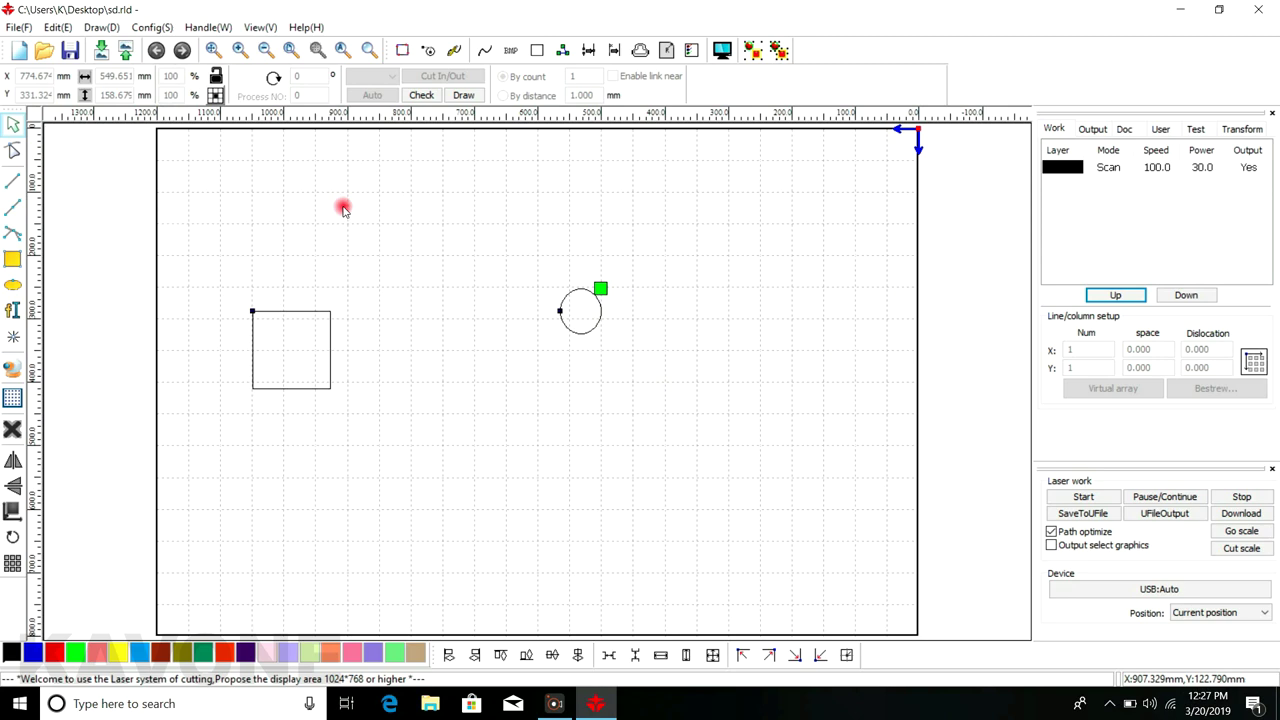
{"action": "left_click", "coordinate": [58, 27]}
{"action": "left_click", "coordinate": [337, 211]}
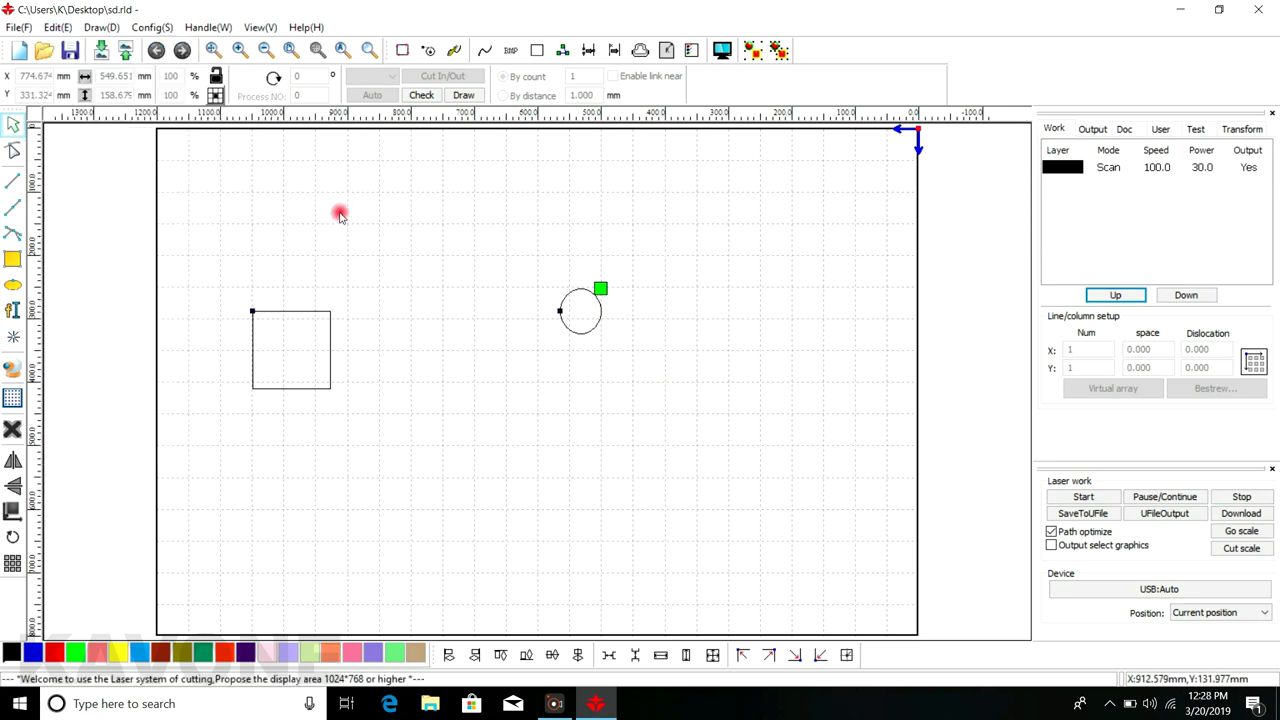
Examine which editing commands are available with the square selected and with nothing selected
{"action": "left_click_drag", "start_coordinate": [212, 255], "coordinate": [390, 458]}
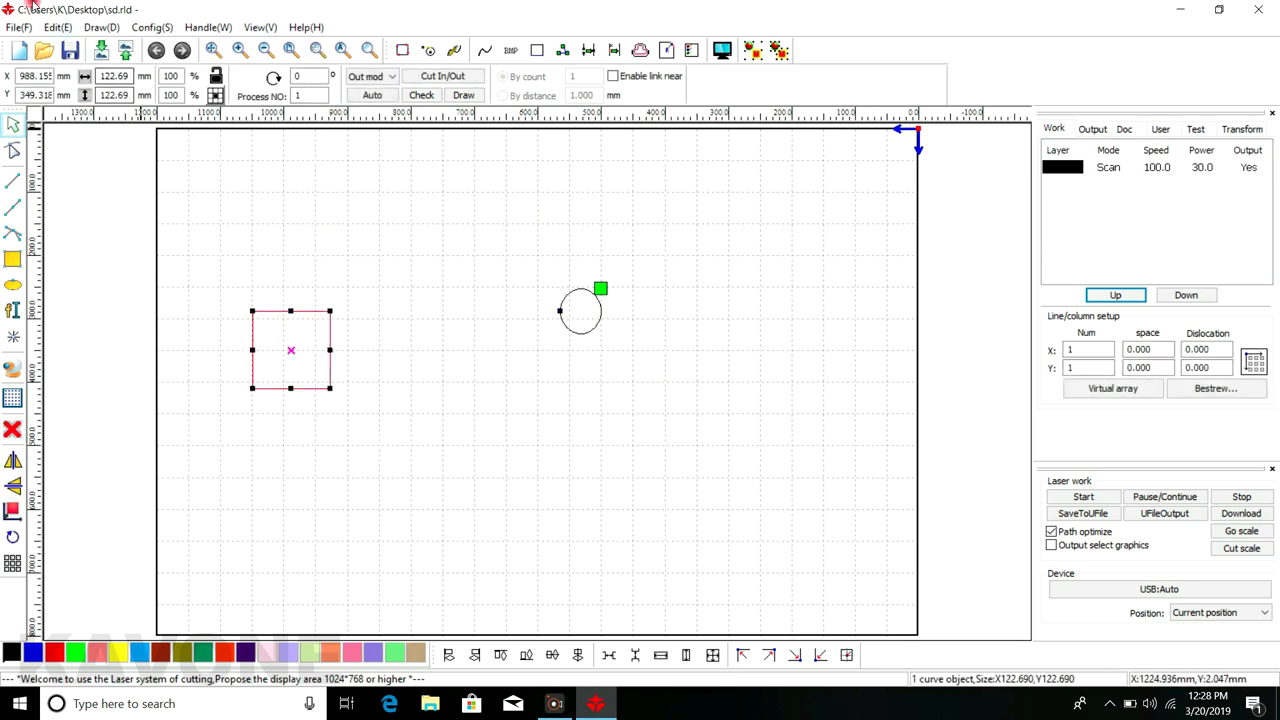
{"action": "left_click", "coordinate": [58, 27]}
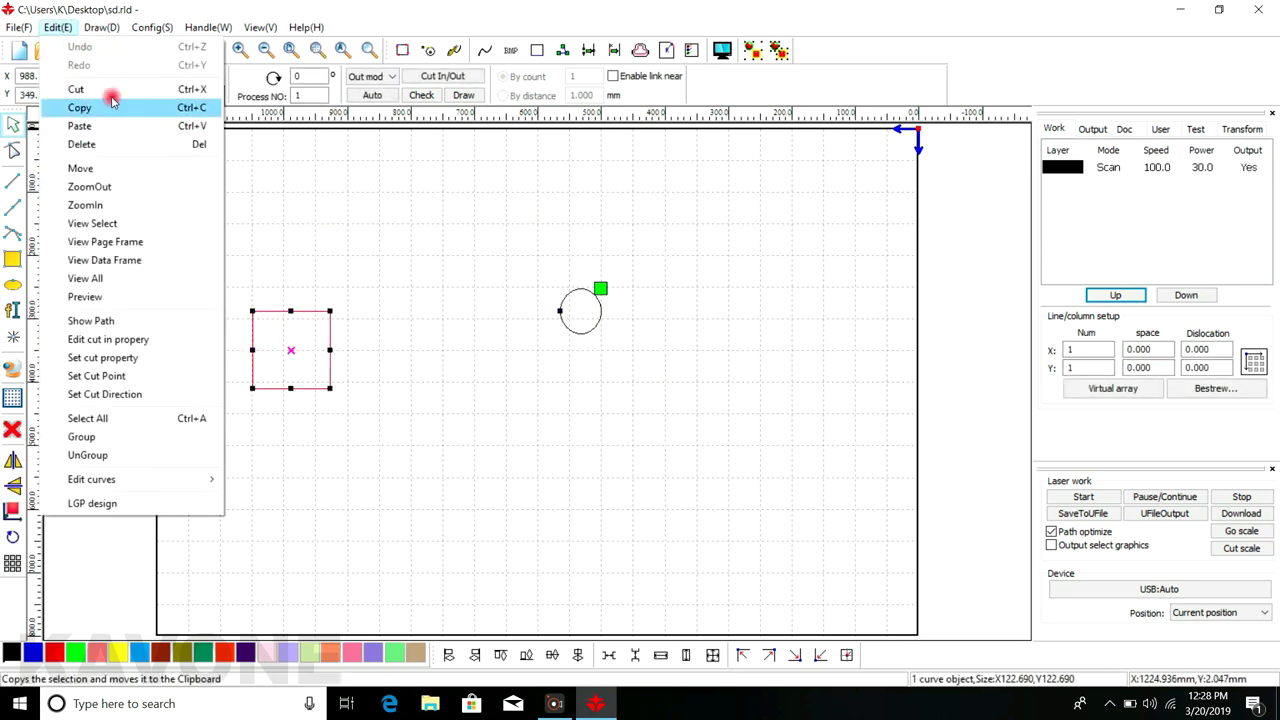
{"action": "left_click", "coordinate": [321, 203]}
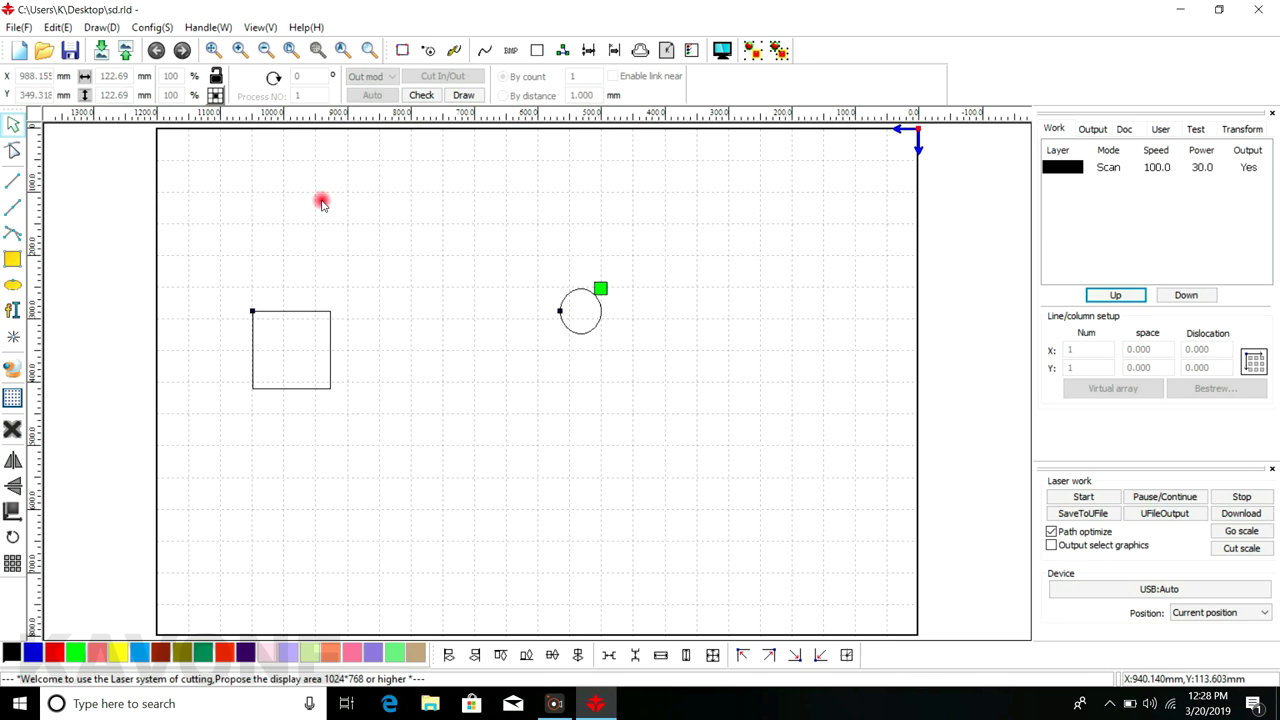
{"action": "left_click", "coordinate": [68, 32]}
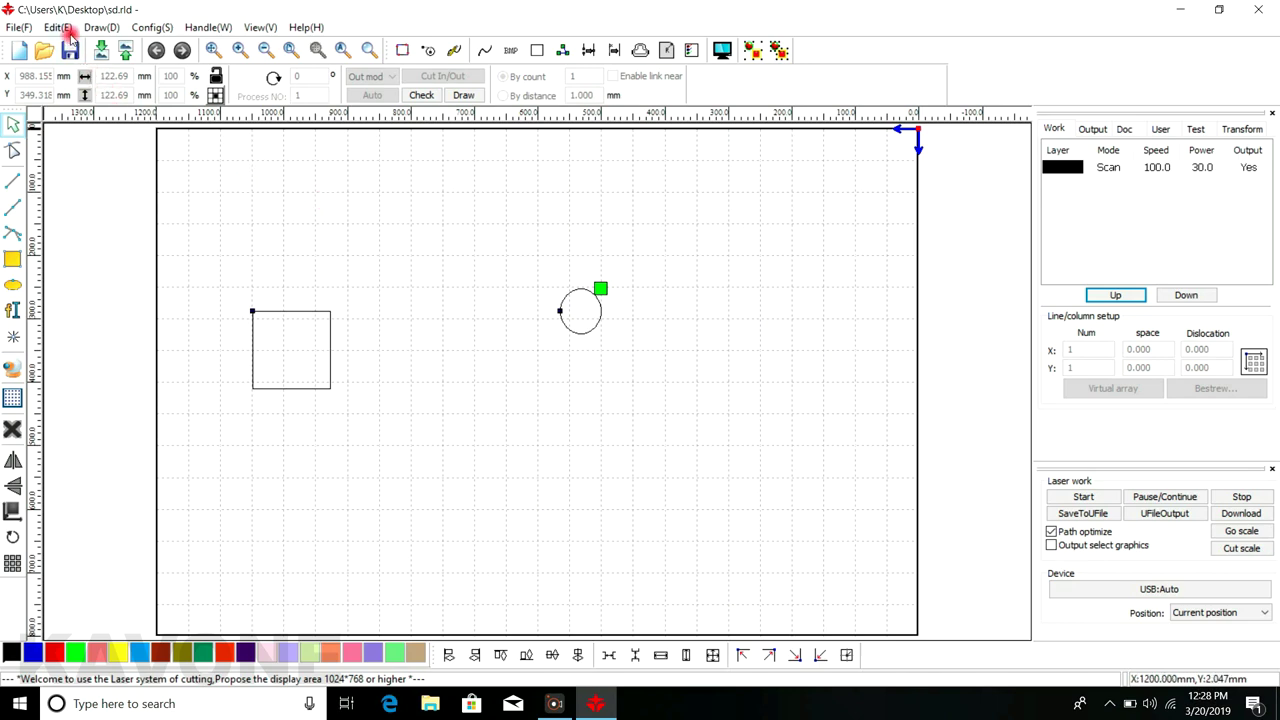
{"action": "left_click", "coordinate": [308, 206]}
{"action": "left_click", "coordinate": [183, 58]}
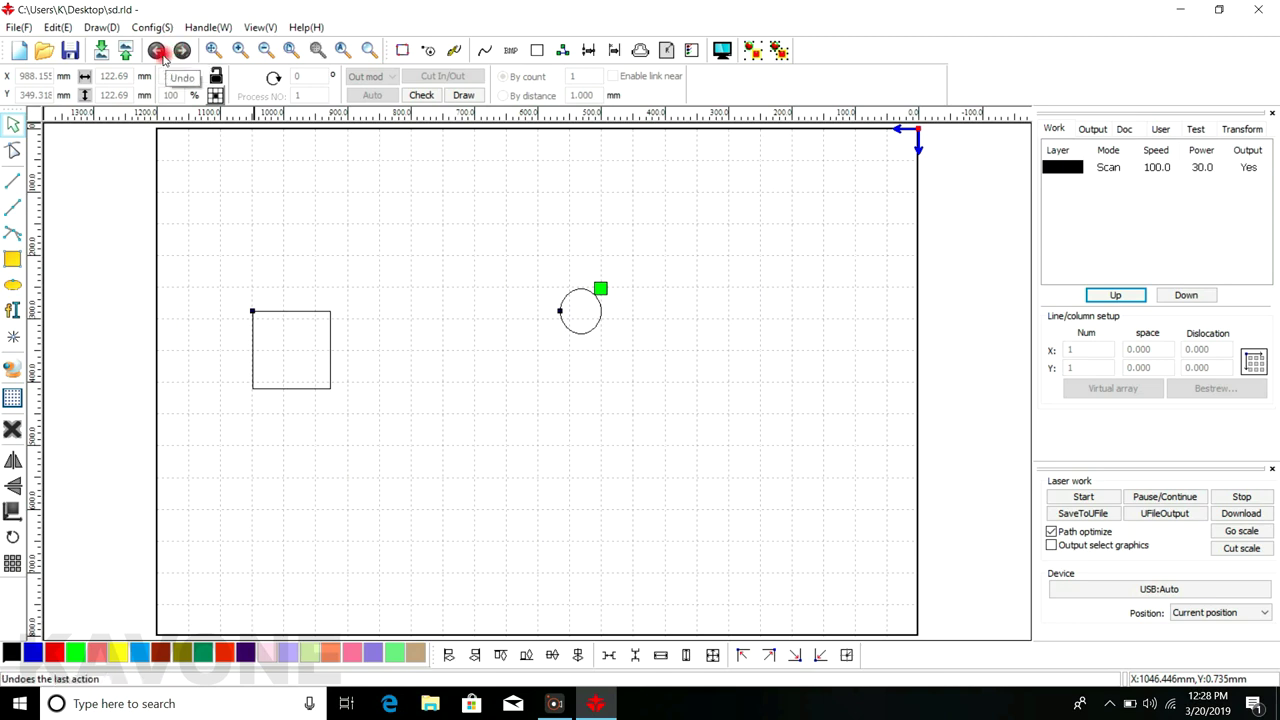
{"action": "left_click", "coordinate": [57, 27]}
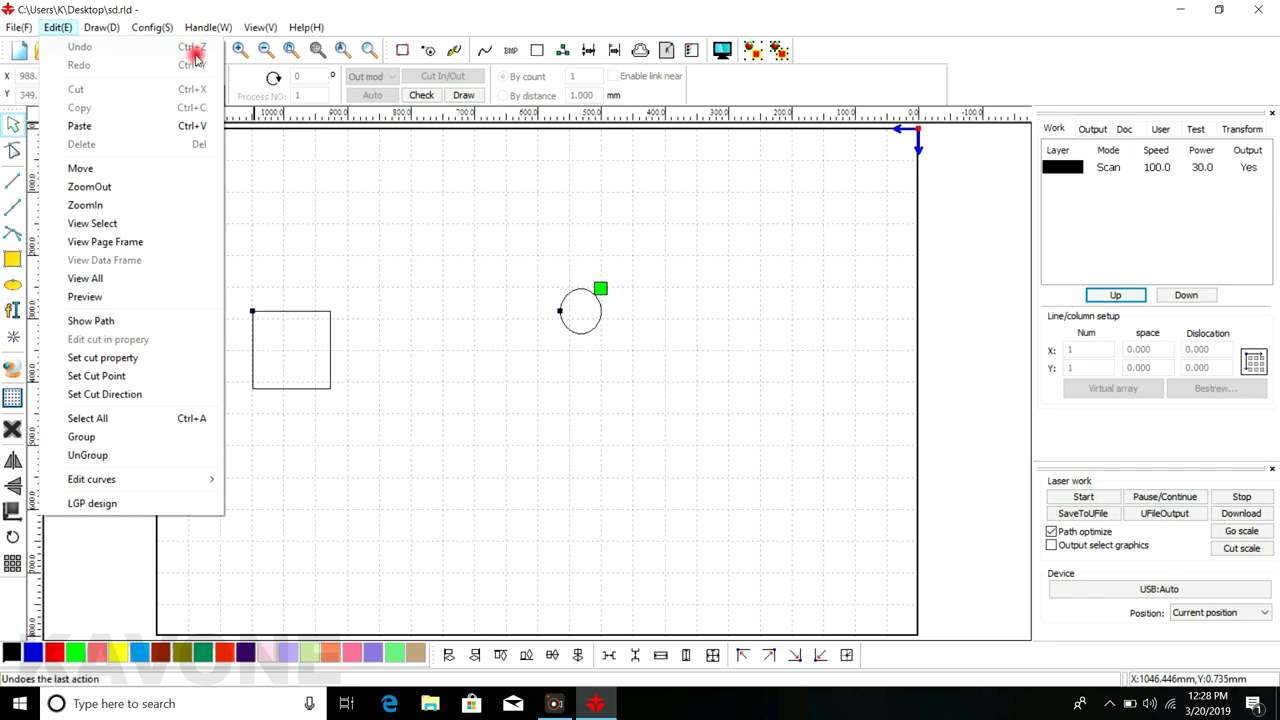
{"action": "left_click", "coordinate": [203, 125]}
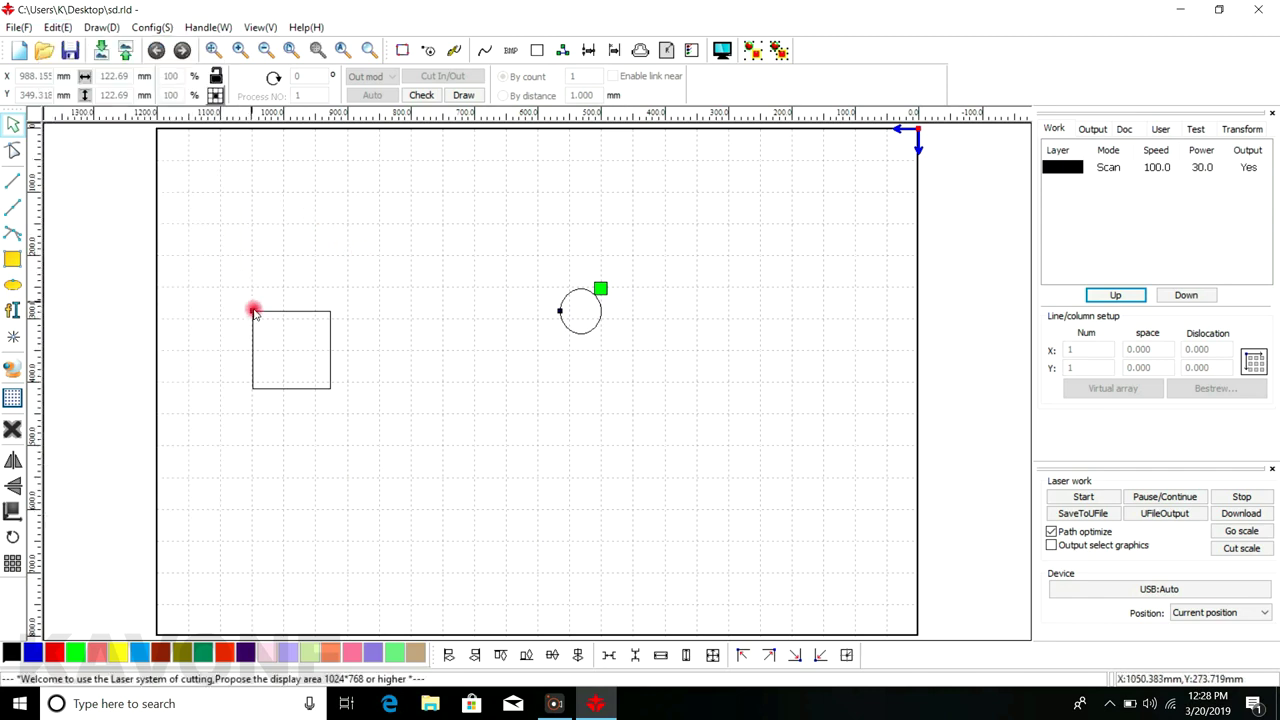
Copy the square, paste the duplicate above the circle, and clear the selection
{"action": "left_click", "coordinate": [369, 439]}
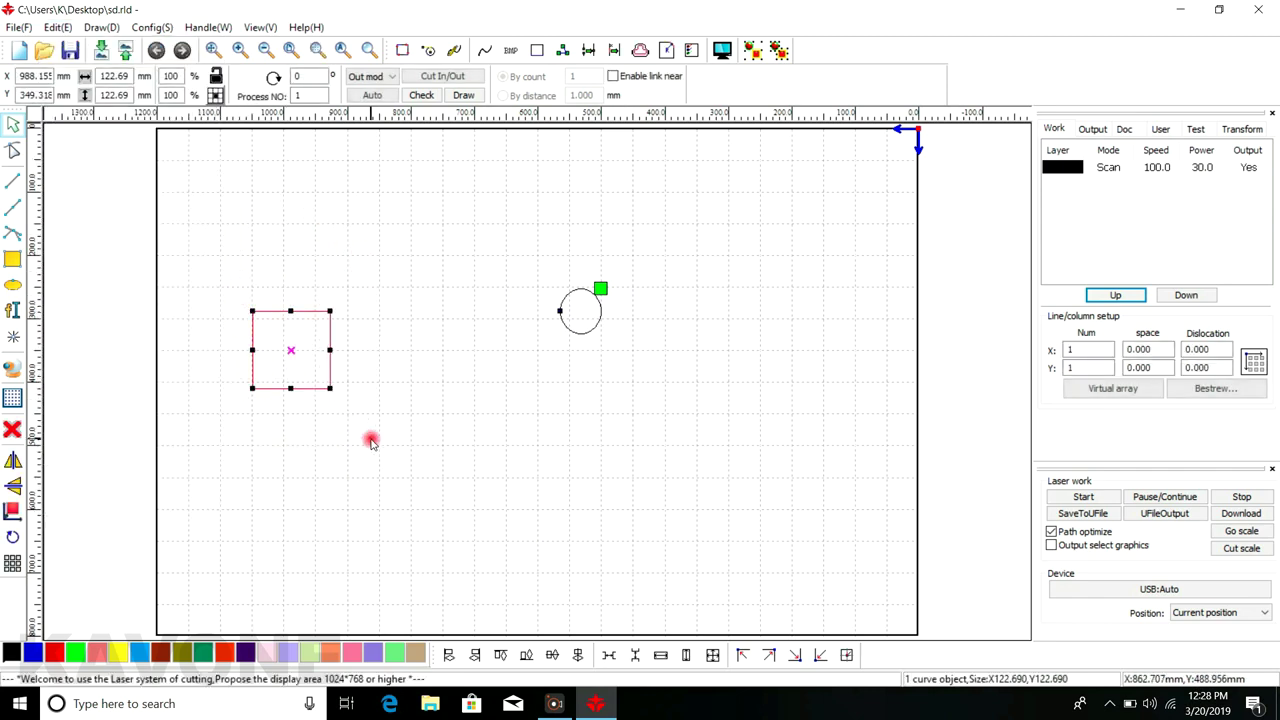
{"action": "left_click", "coordinate": [60, 27]}
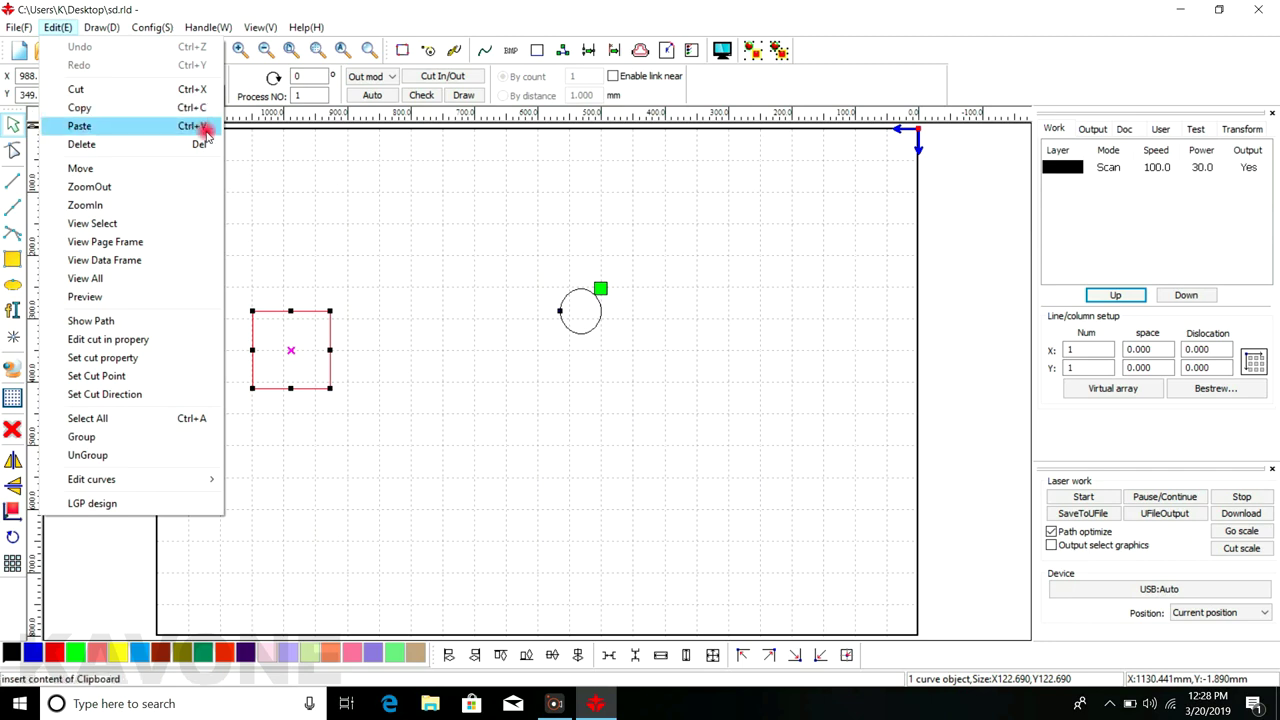
{"action": "left_click", "coordinate": [363, 228]}
{"action": "left_click_drag", "start_coordinate": [200, 263], "coordinate": [380, 453]}
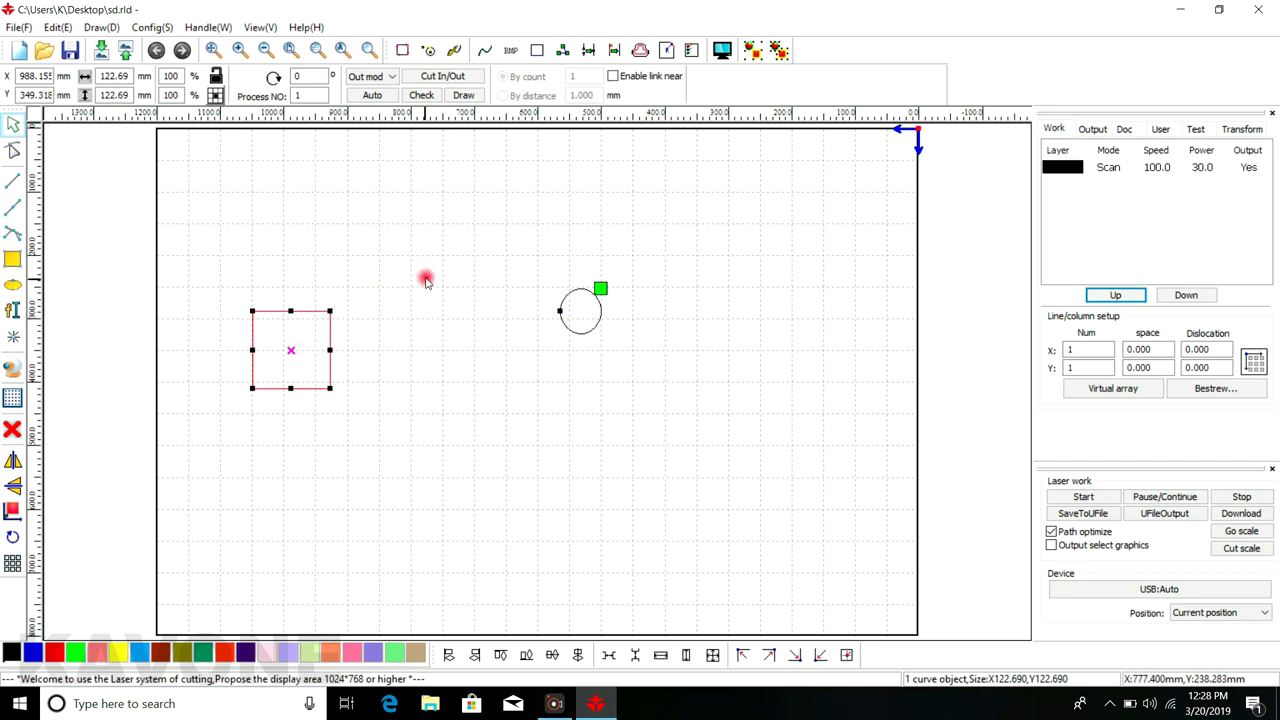
{"action": "left_click", "coordinate": [498, 209]}
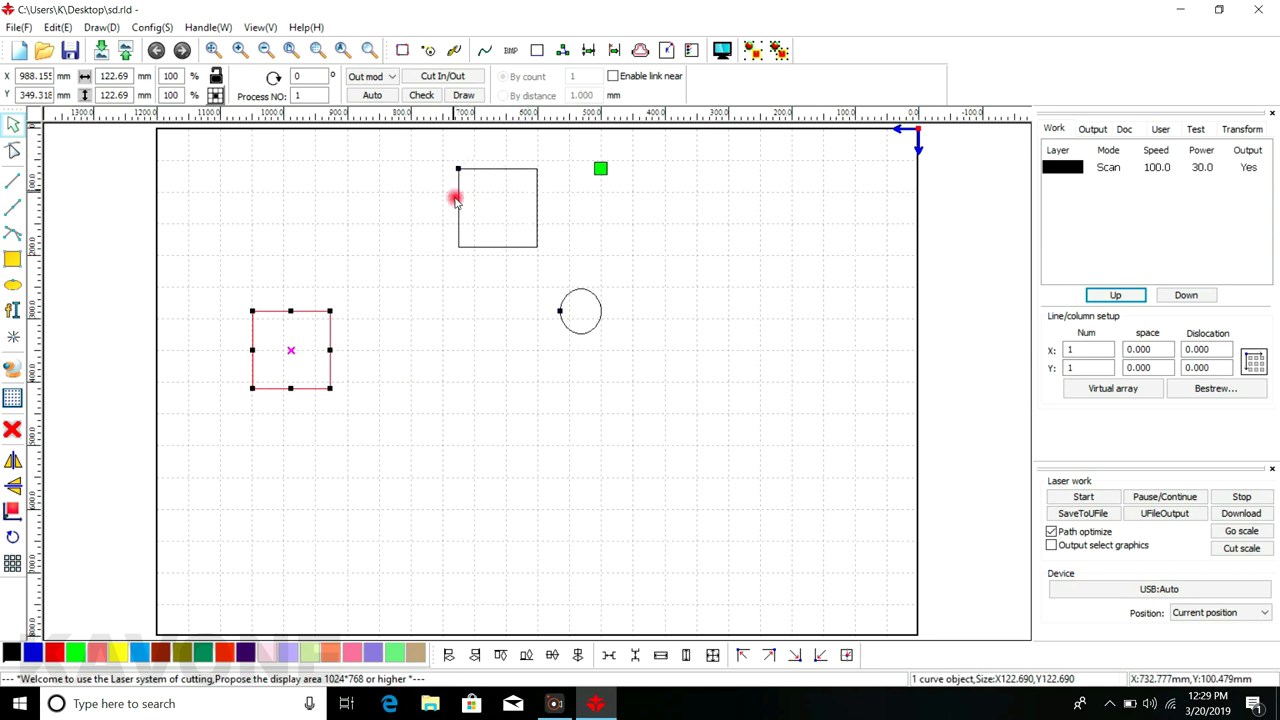
{"action": "left_click", "coordinate": [533, 313]}
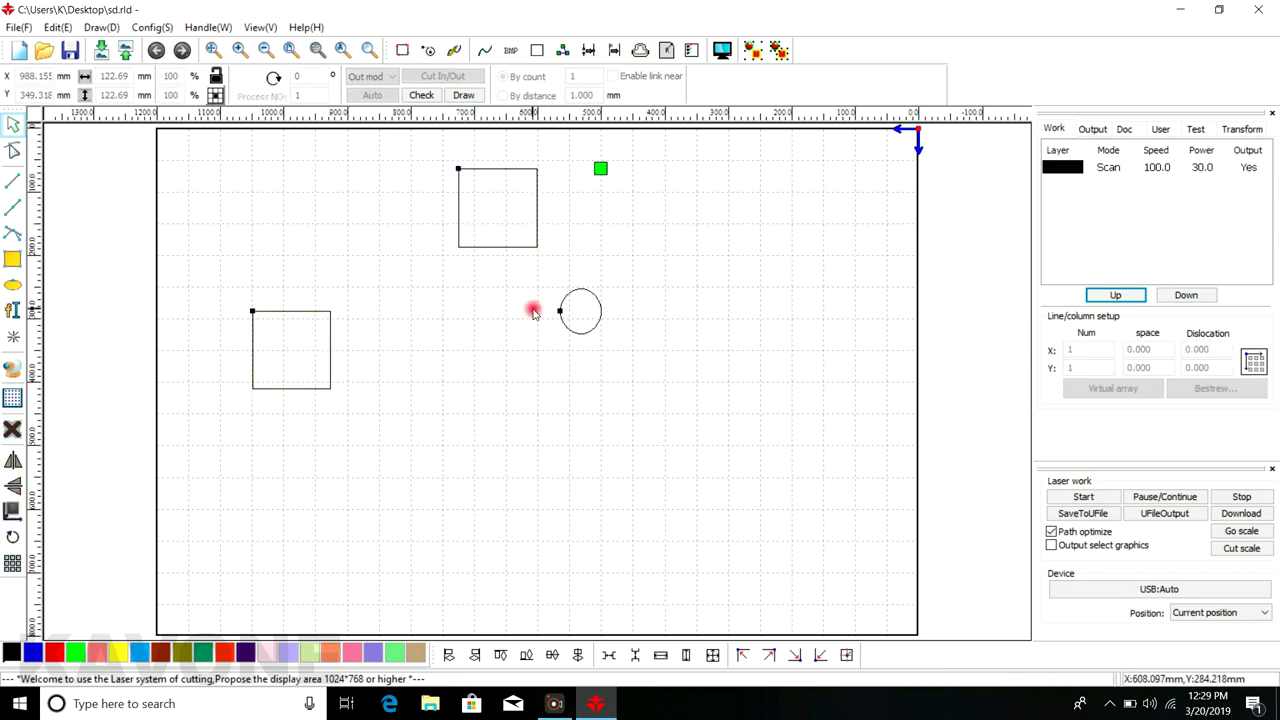
Delete the duplicate square above the circle
{"action": "scroll", "coordinate": [515, 285], "scroll_direction": "down", "scroll_amount": 1}
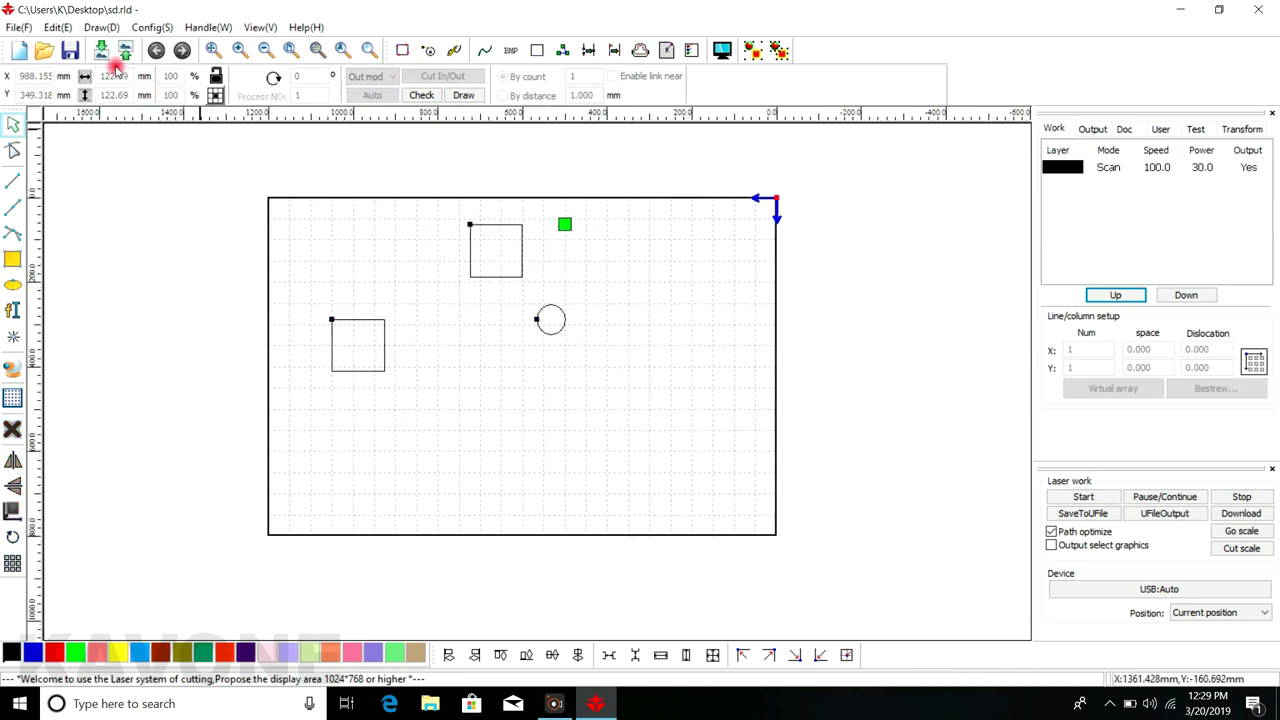
{"action": "left_click", "coordinate": [58, 27]}
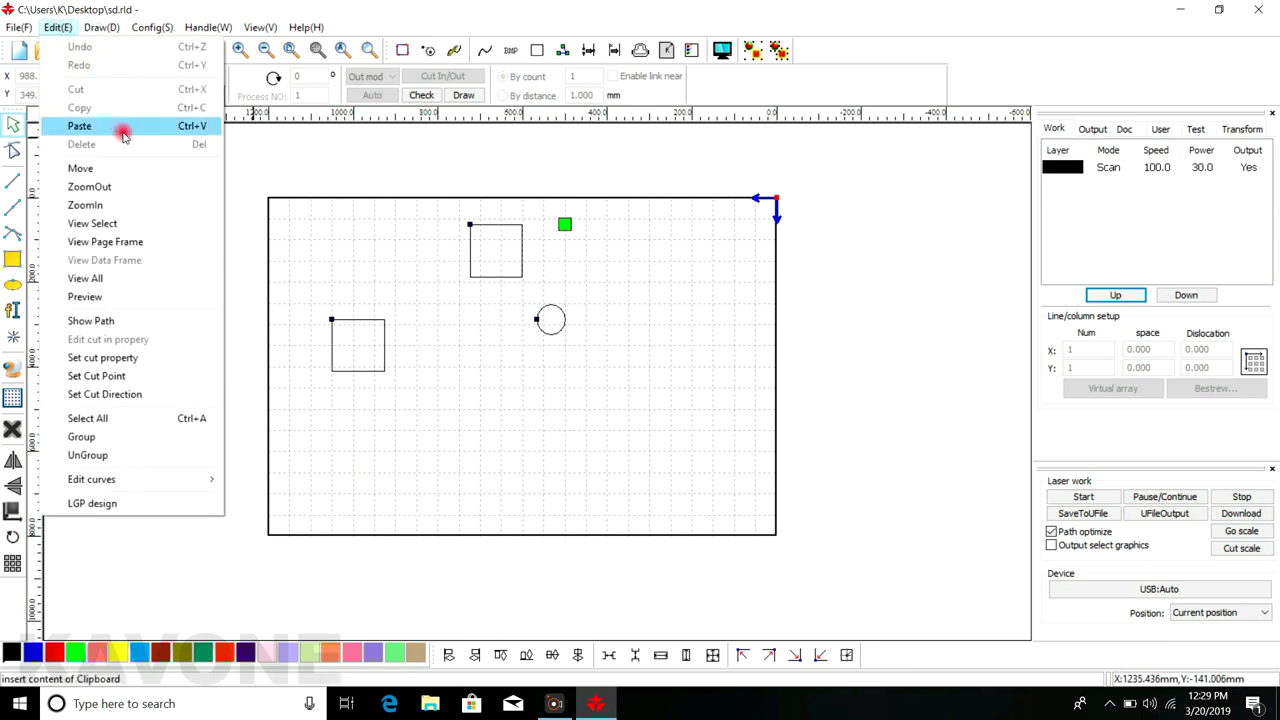
{"action": "left_click", "coordinate": [297, 249]}
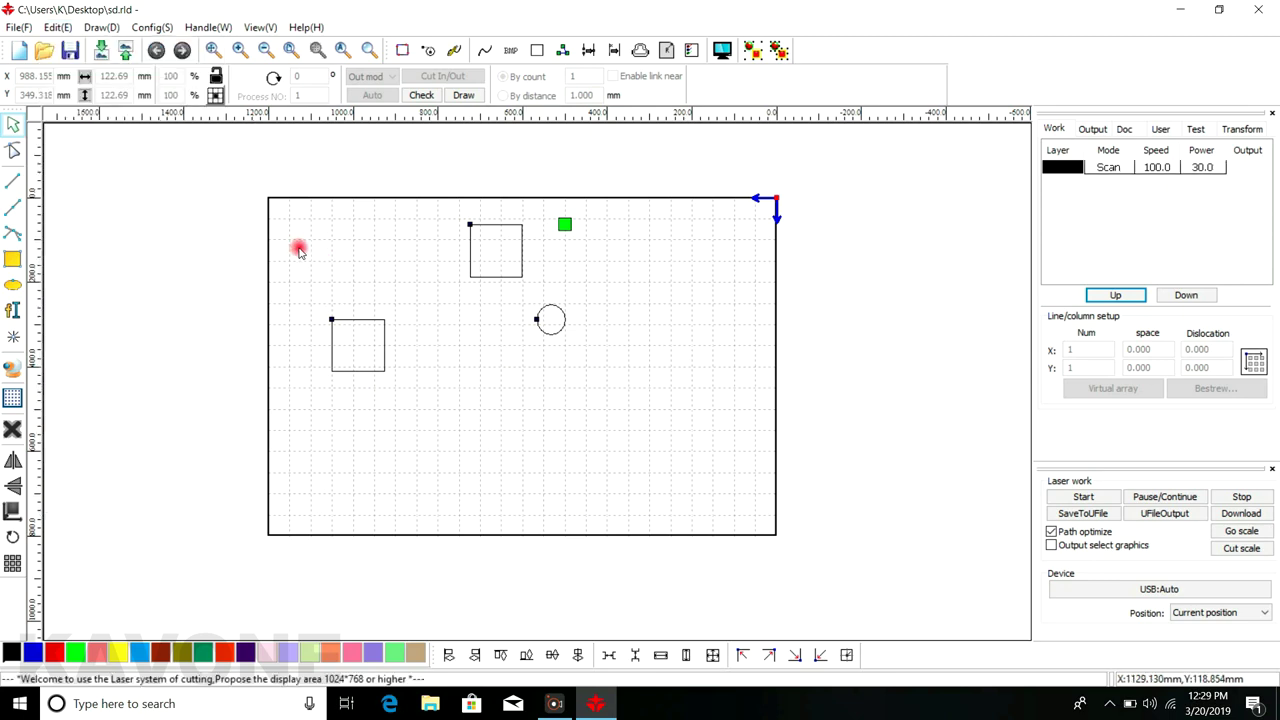
{"action": "left_click_drag", "start_coordinate": [440, 213], "coordinate": [538, 288]}
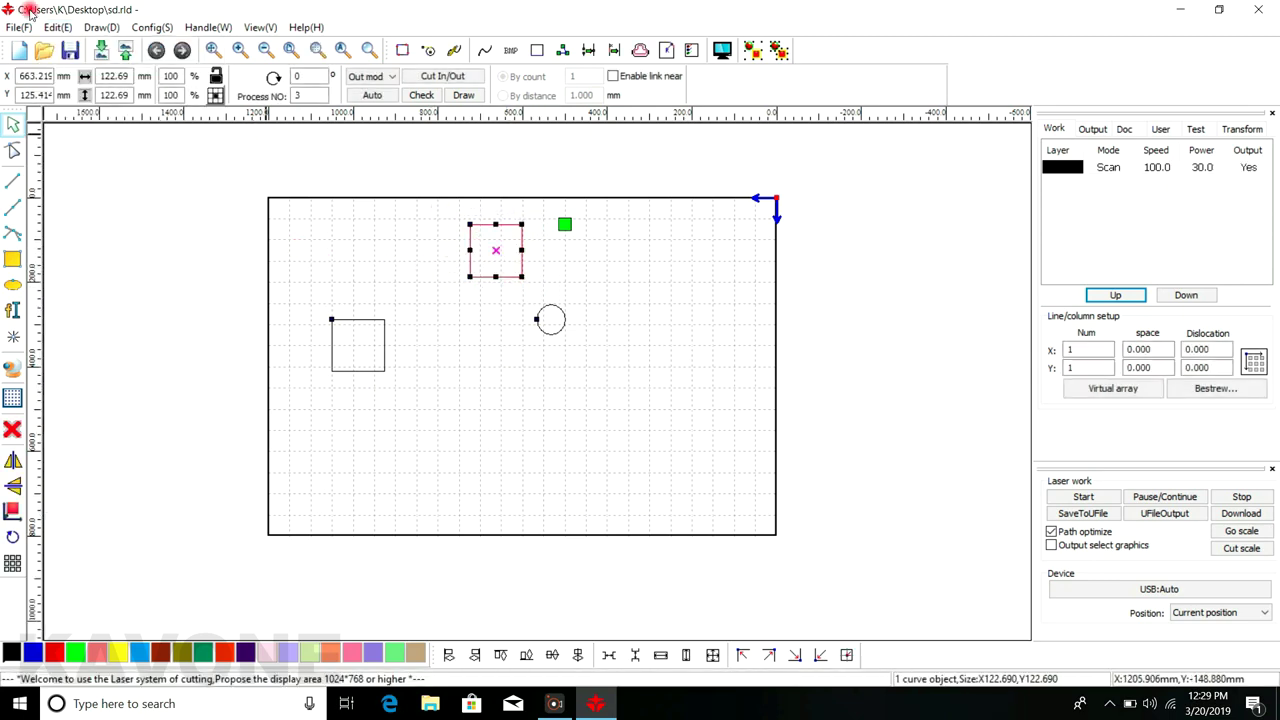
{"action": "left_click", "coordinate": [58, 27]}
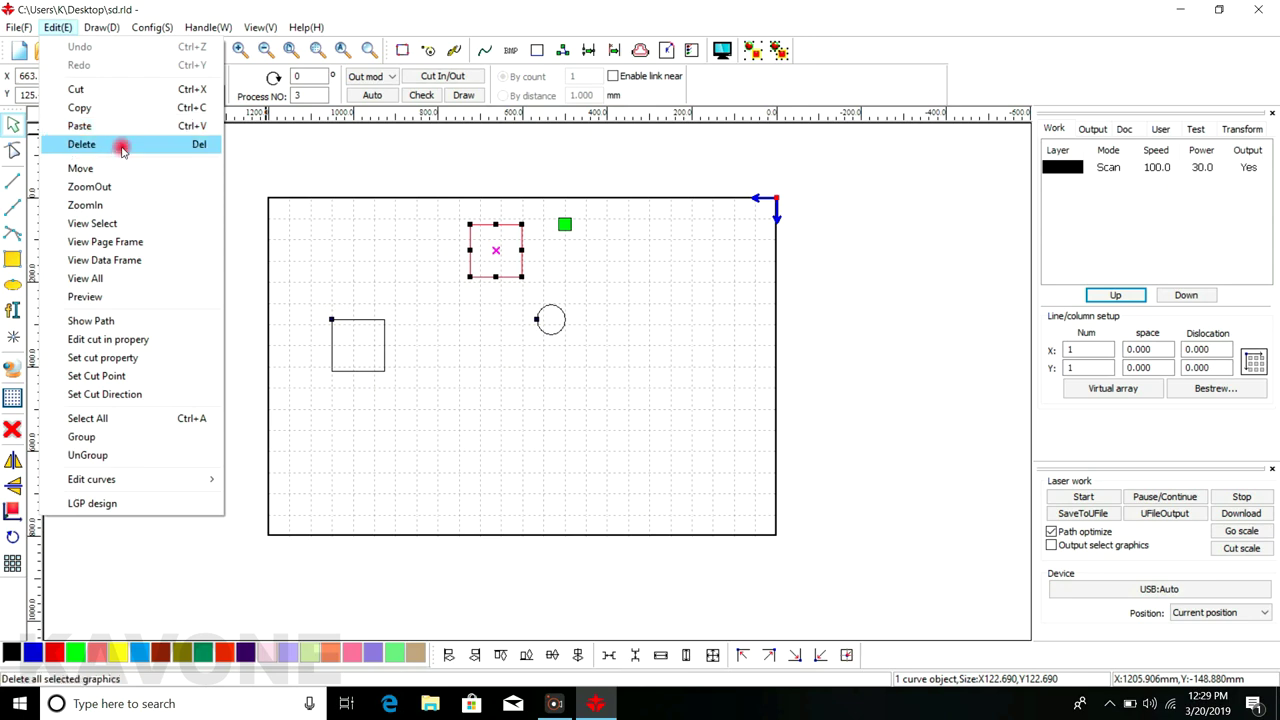
{"action": "left_click", "coordinate": [121, 148]}
Examine which editing commands are available with the circle selected and with nothing selected
{"action": "left_click_drag", "start_coordinate": [511, 277], "coordinate": [610, 397]}
{"action": "left_click", "coordinate": [60, 27]}
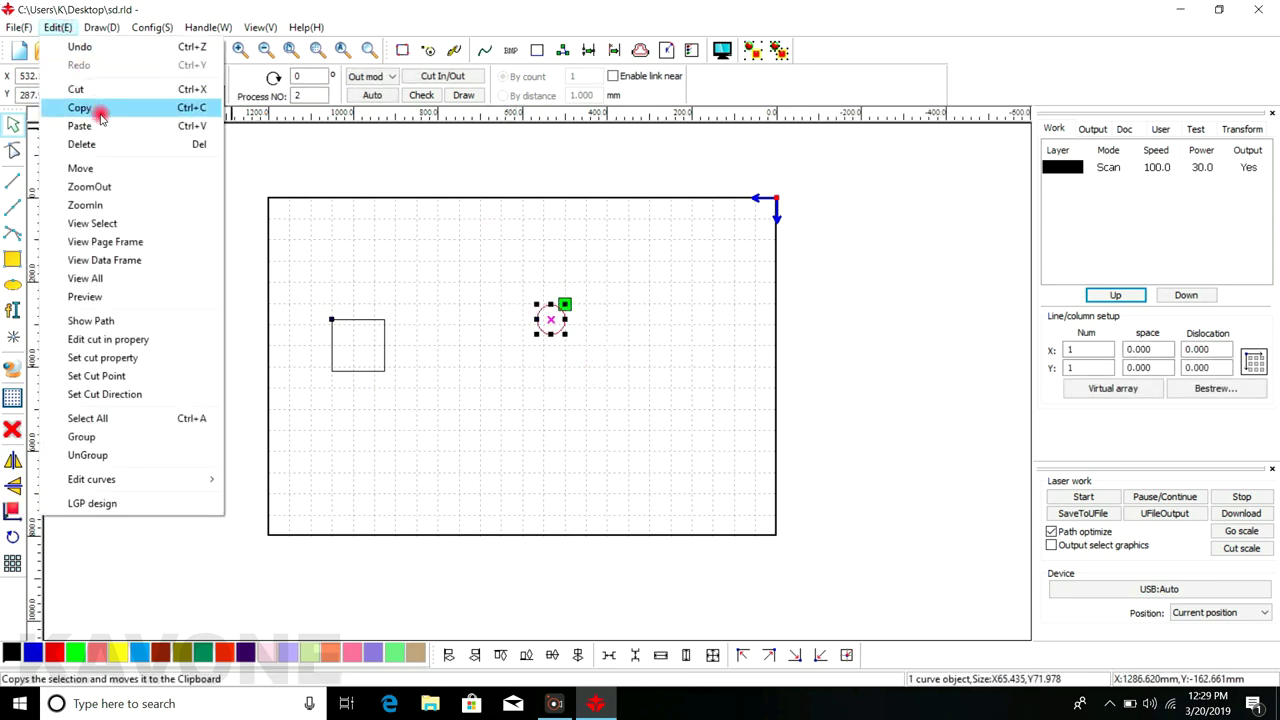
{"action": "left_click", "coordinate": [305, 225]}
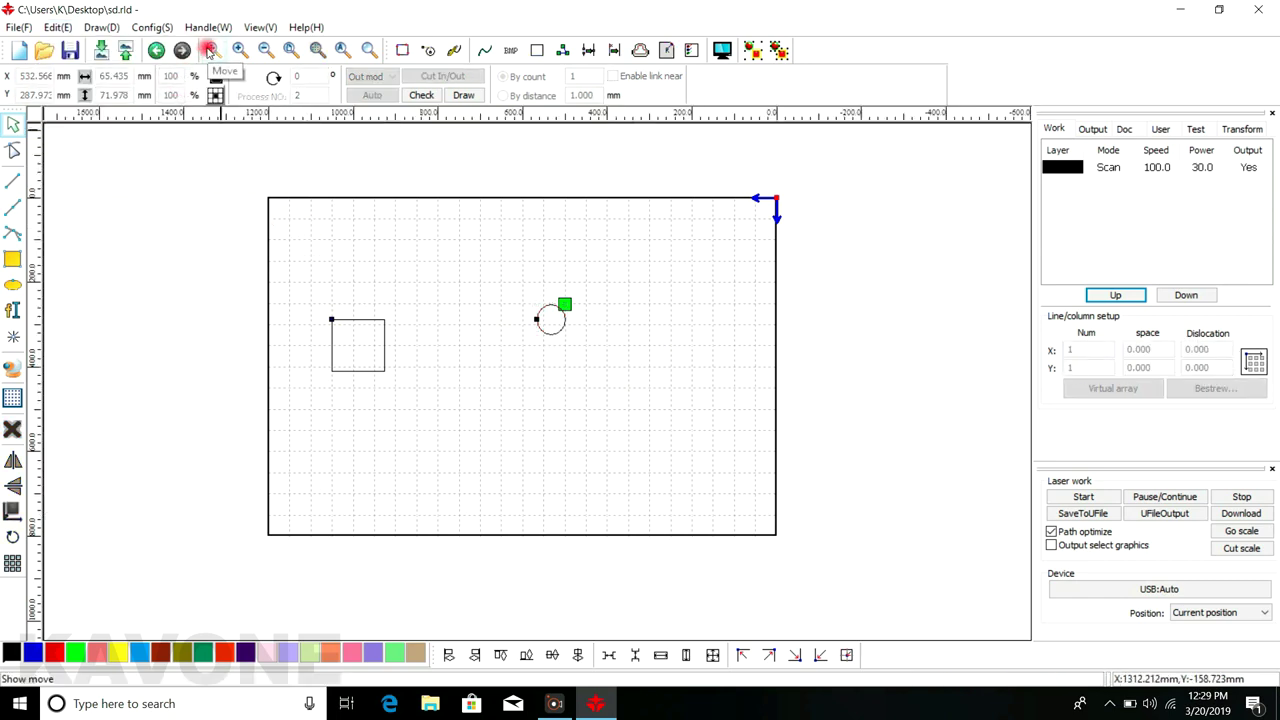
{"action": "left_click", "coordinate": [58, 27]}
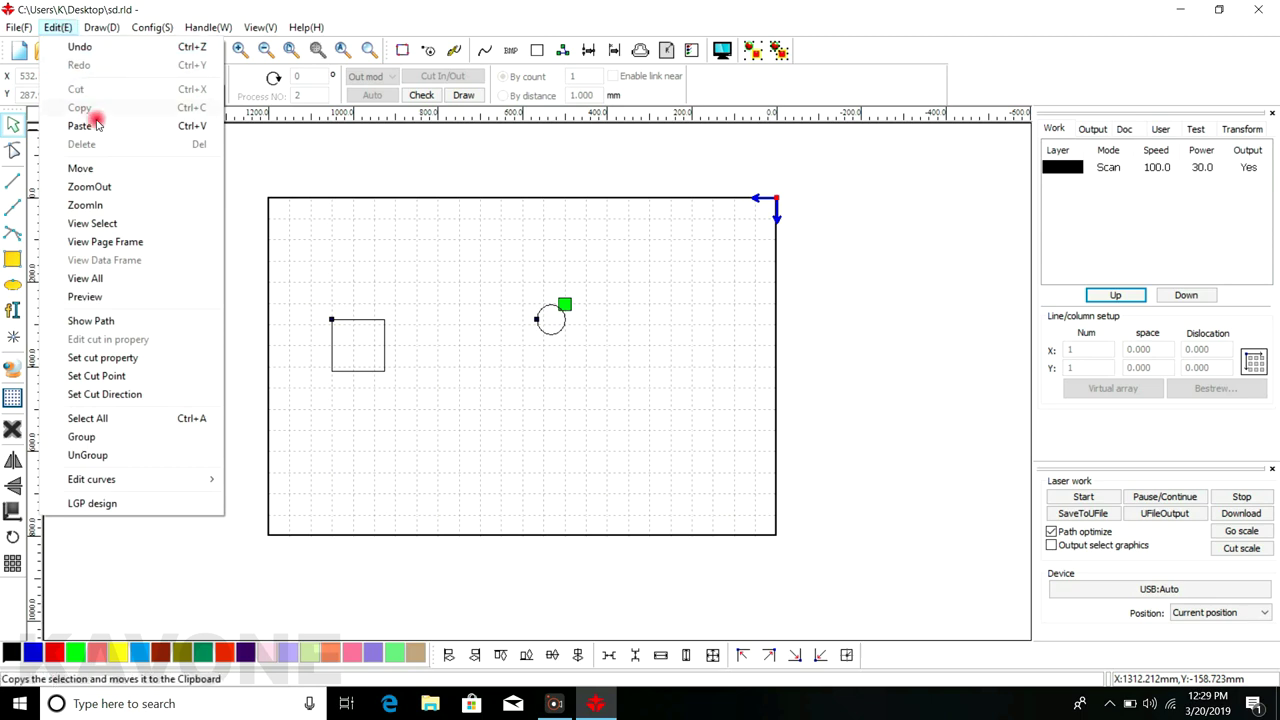
{"action": "left_click", "coordinate": [339, 238]}
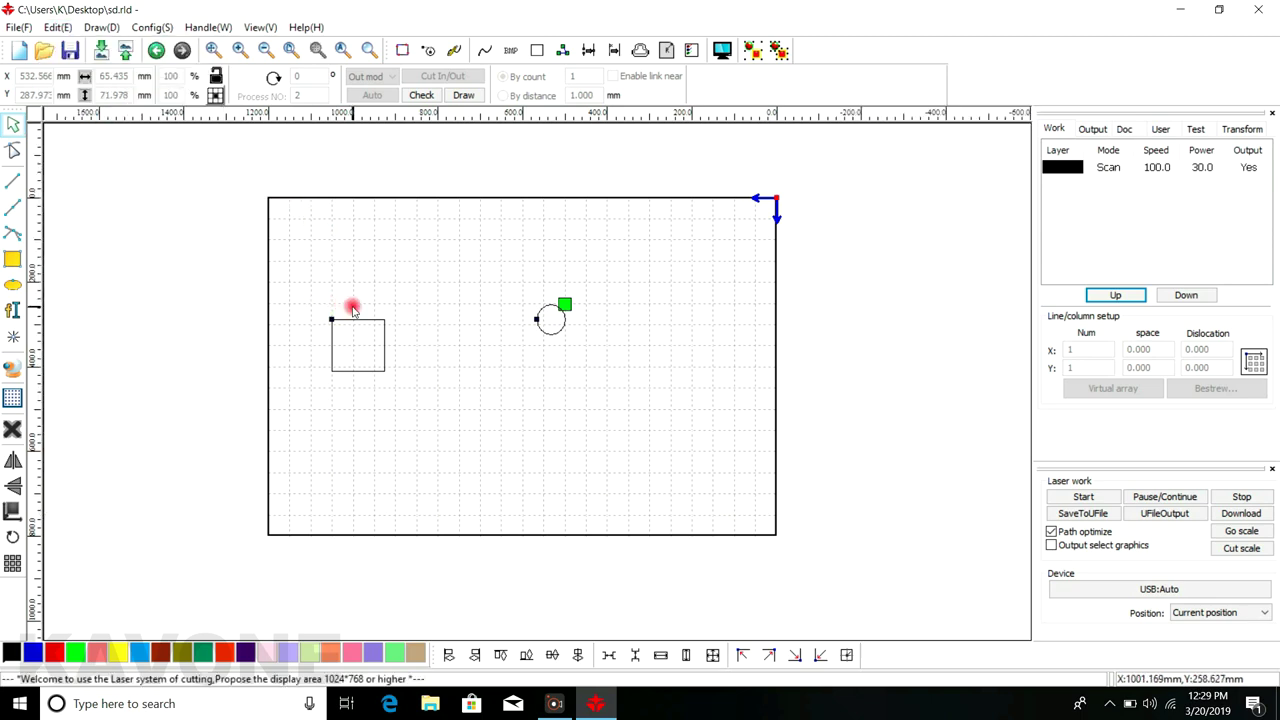
Select the square and shift the visible drawing area with the Move view tool until the square is enlarged in view
{"action": "left_click_drag", "start_coordinate": [309, 284], "coordinate": [440, 426]}
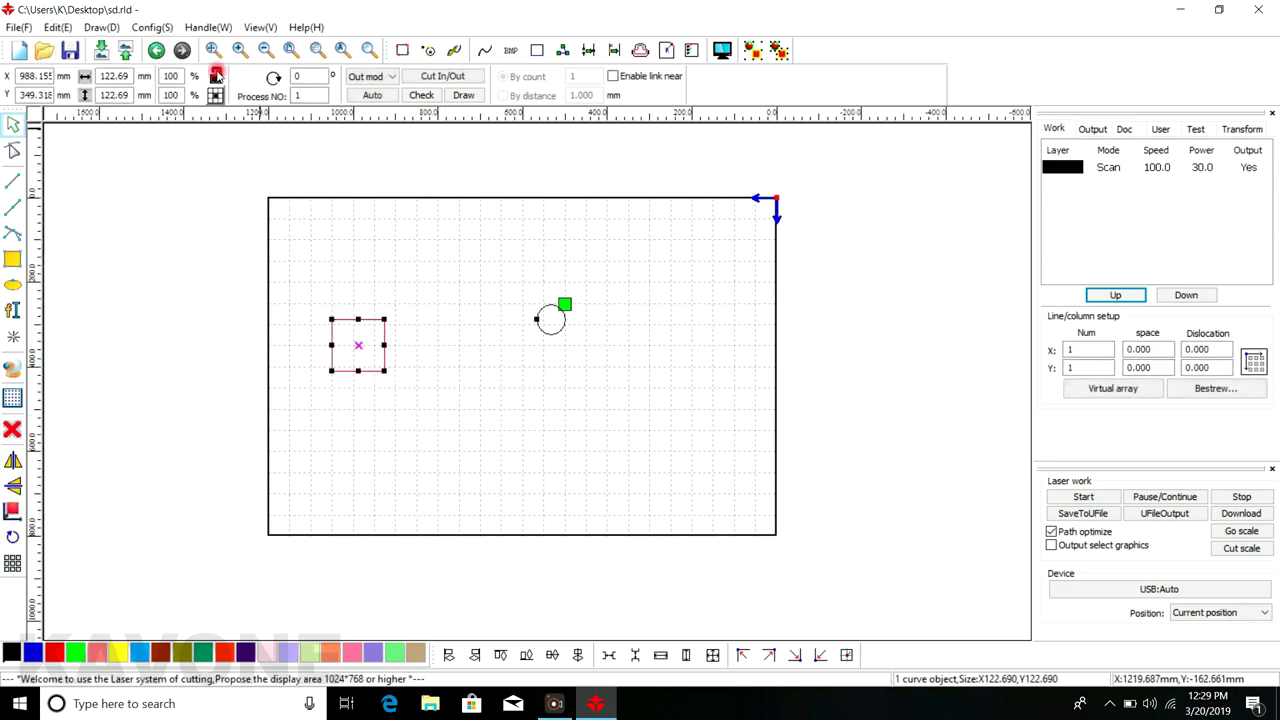
{"action": "left_click", "coordinate": [208, 52]}
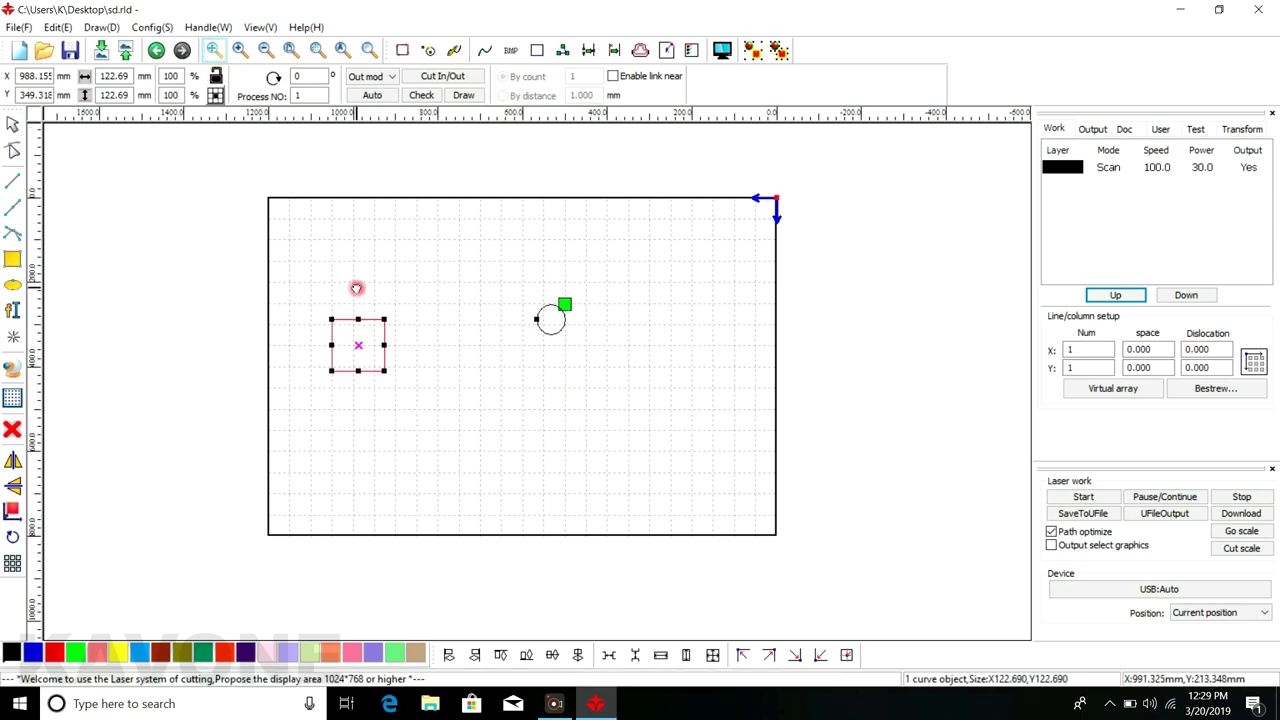
{"action": "left_click_drag", "start_coordinate": [358, 335], "coordinate": [731, 289]}
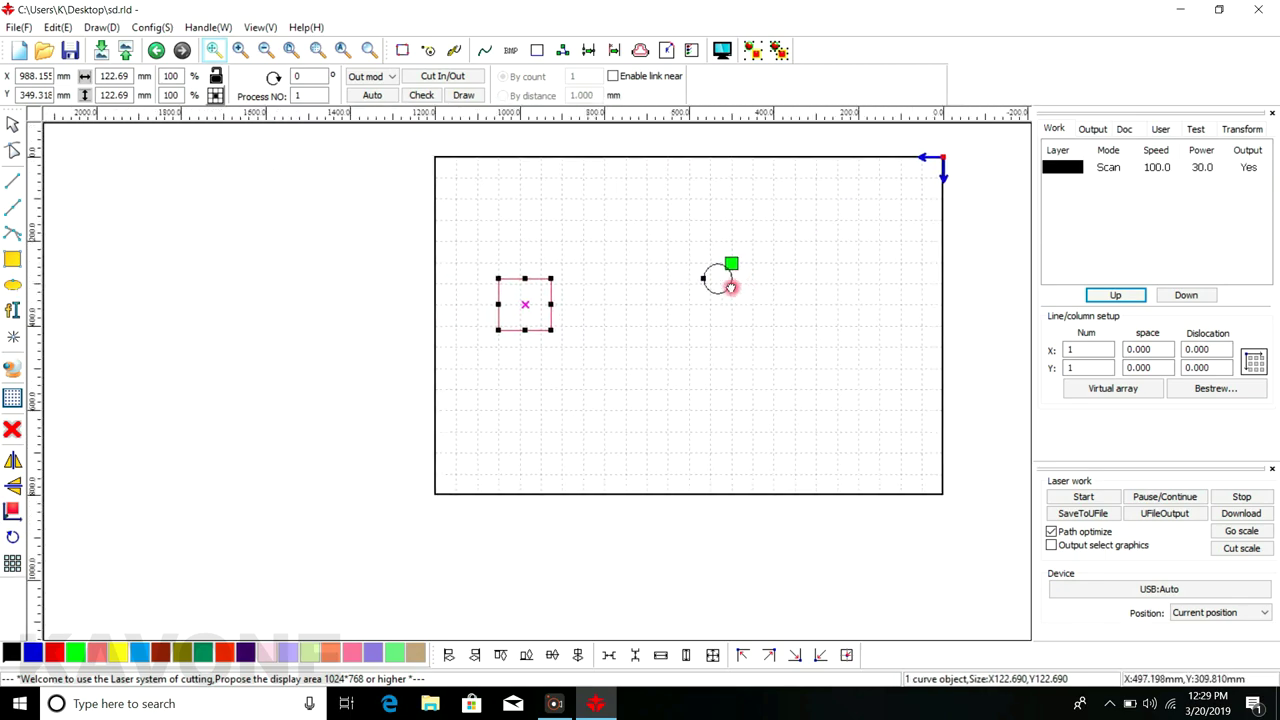
{"action": "scroll", "coordinate": [460, 351], "scroll_direction": "up", "scroll_amount": 3}
{"action": "left_click_drag", "start_coordinate": [424, 360], "coordinate": [483, 524]}
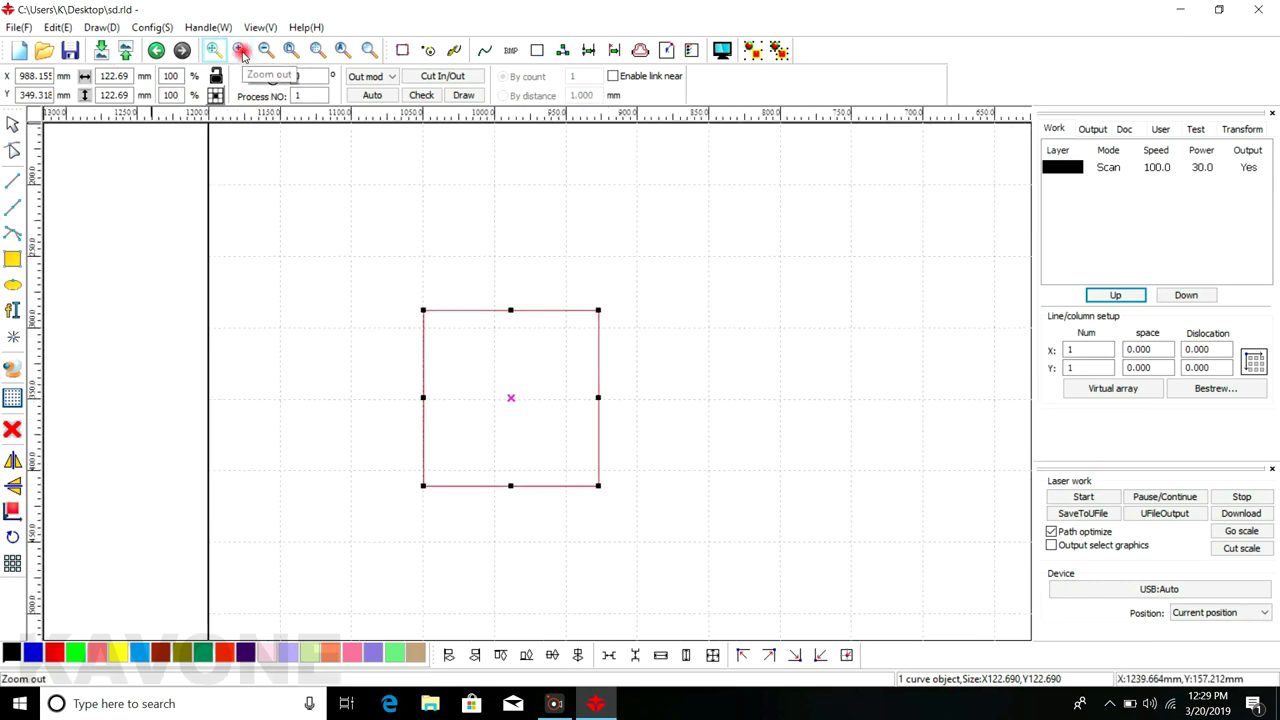
Enlarge the view repeatedly around the square's upper edge with the magnifying tool
{"action": "left_click", "coordinate": [243, 55]}
{"action": "left_click", "coordinate": [431, 284]}
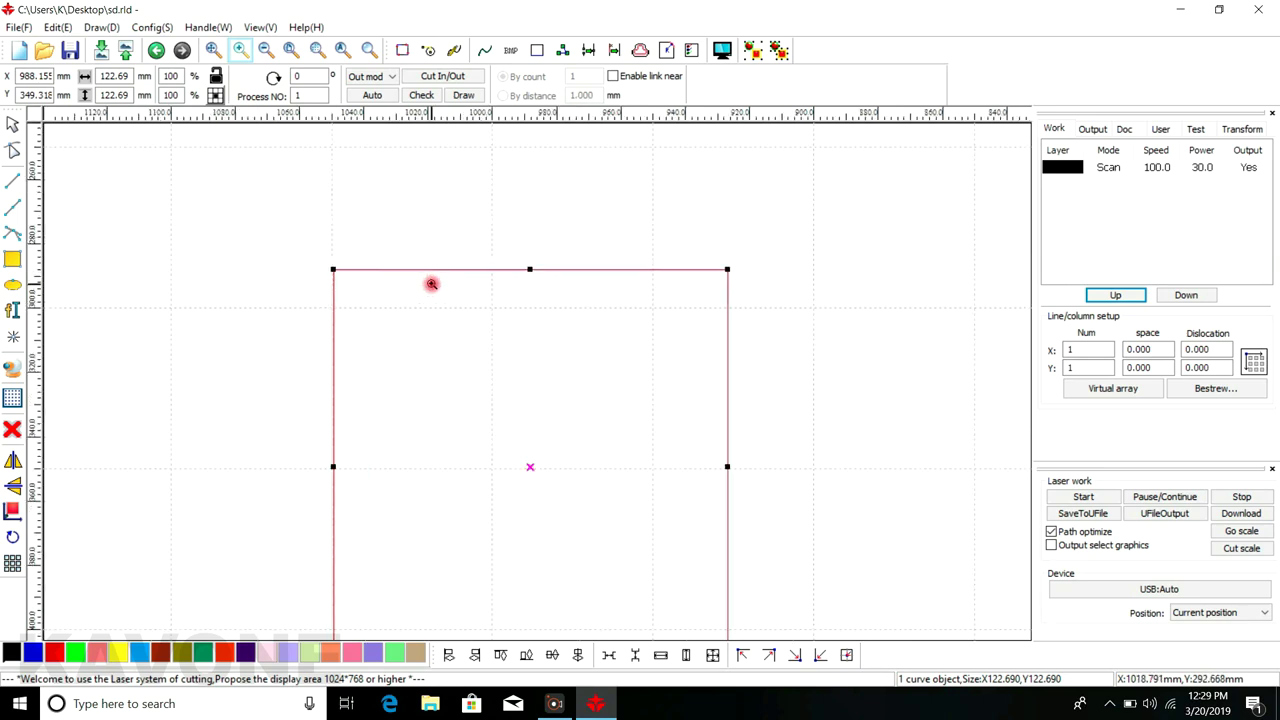
{"action": "left_click", "coordinate": [431, 284]}
{"action": "left_click", "coordinate": [431, 284]}
{"action": "left_click", "coordinate": [431, 284]}
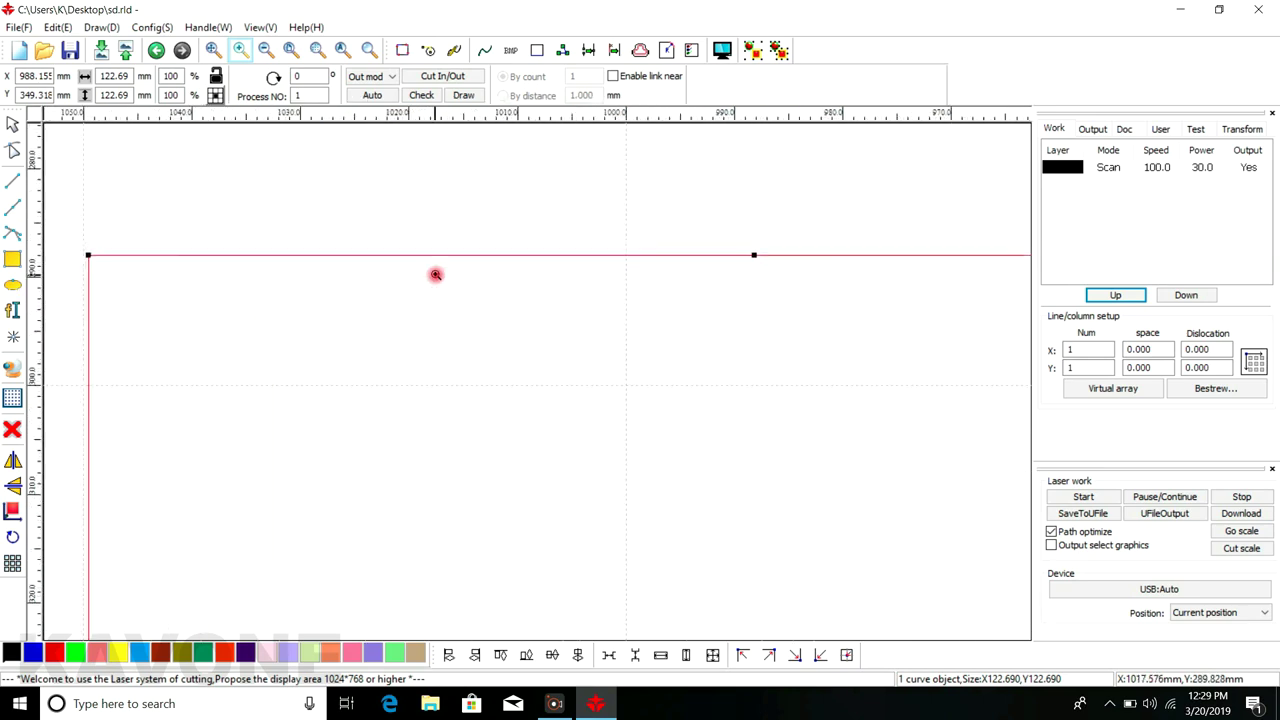
{"action": "scroll", "coordinate": [241, 158], "scroll_direction": "down", "scroll_amount": 2}
{"action": "scroll", "coordinate": [237, 152], "scroll_direction": "down", "scroll_amount": 2}
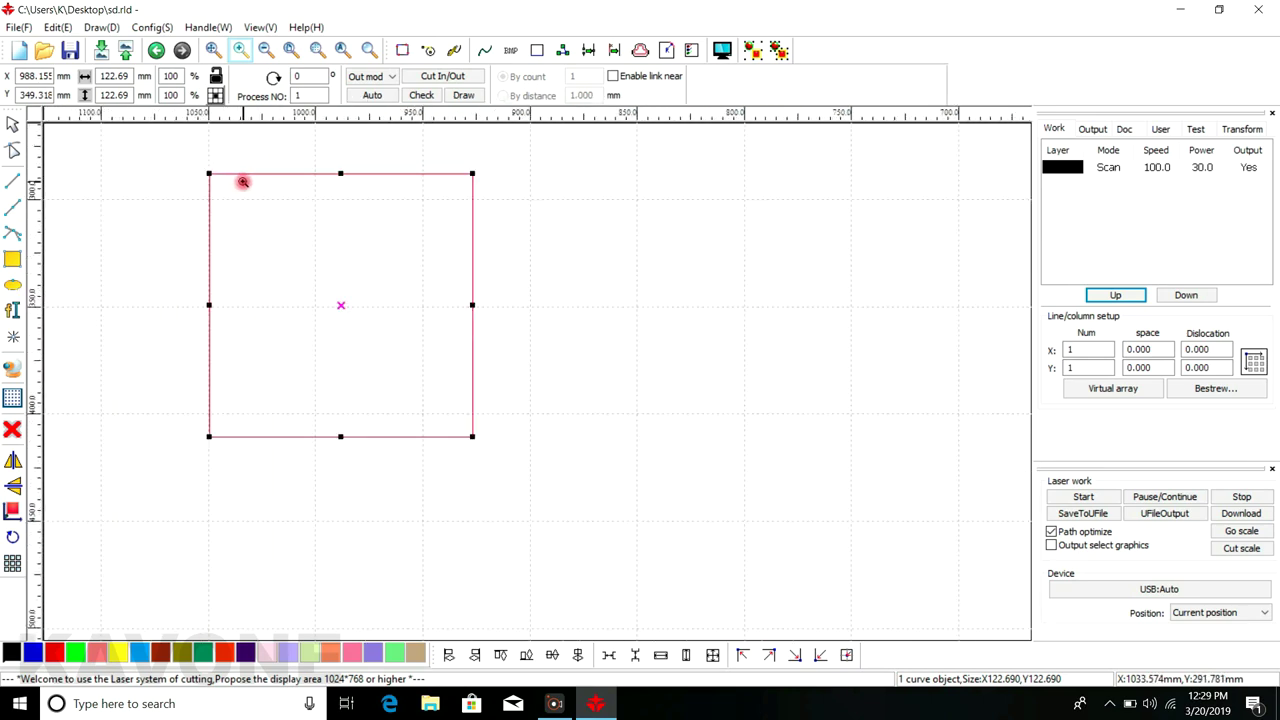
{"action": "scroll", "coordinate": [251, 205], "scroll_direction": "up", "scroll_amount": 1}
{"action": "left_click", "coordinate": [251, 205]}
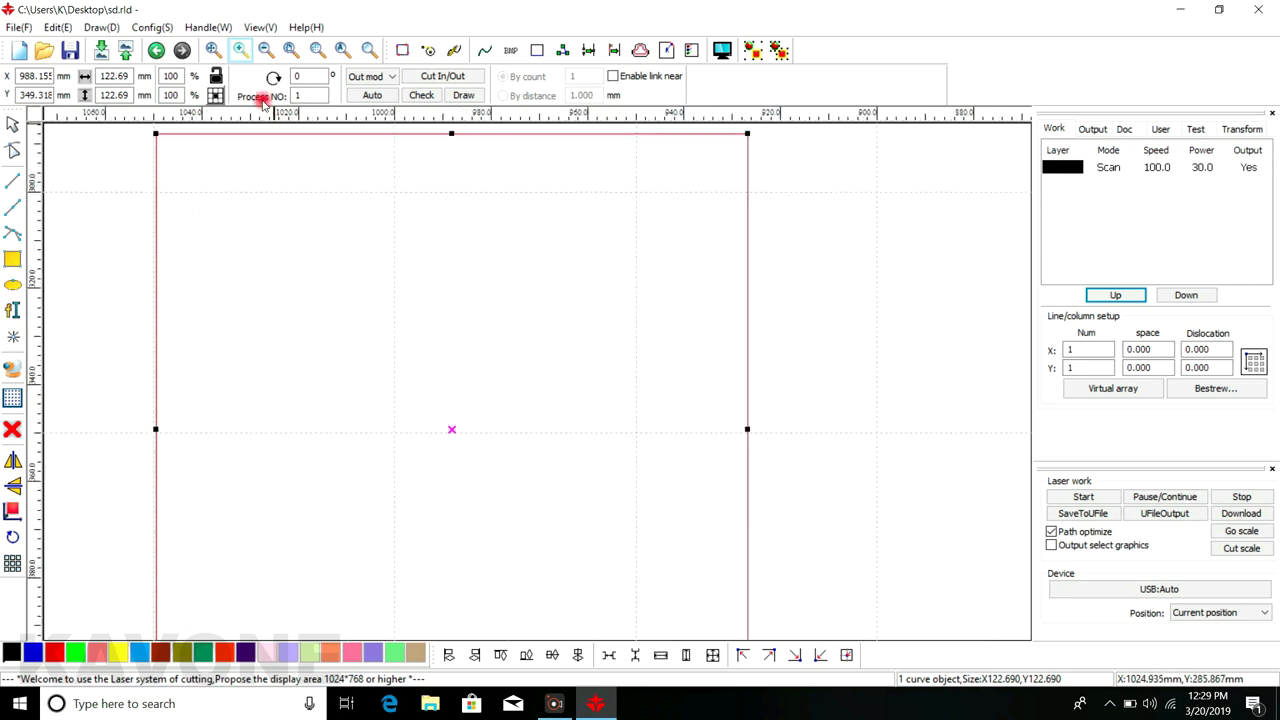
Reduce the view around the square until the circle shows too, and fit the whole page frame in view
{"action": "left_click", "coordinate": [263, 50]}
{"action": "left_click", "coordinate": [317, 228]}
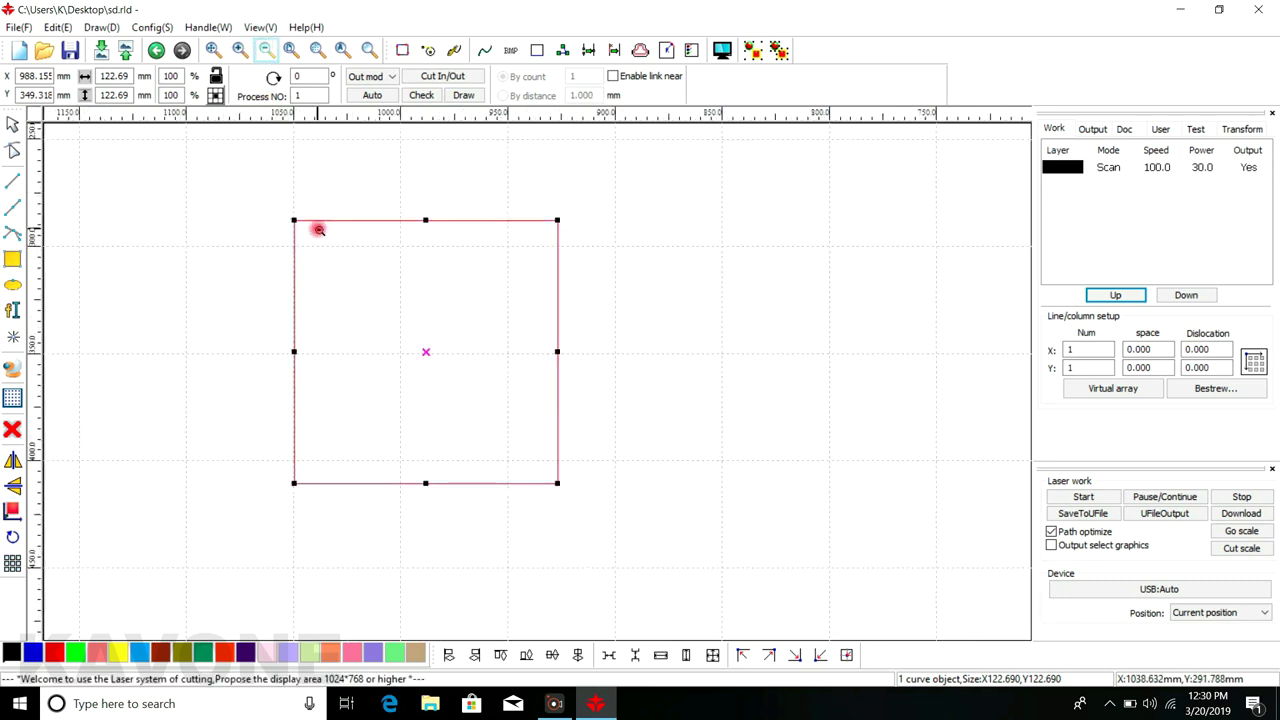
{"action": "left_click", "coordinate": [318, 229]}
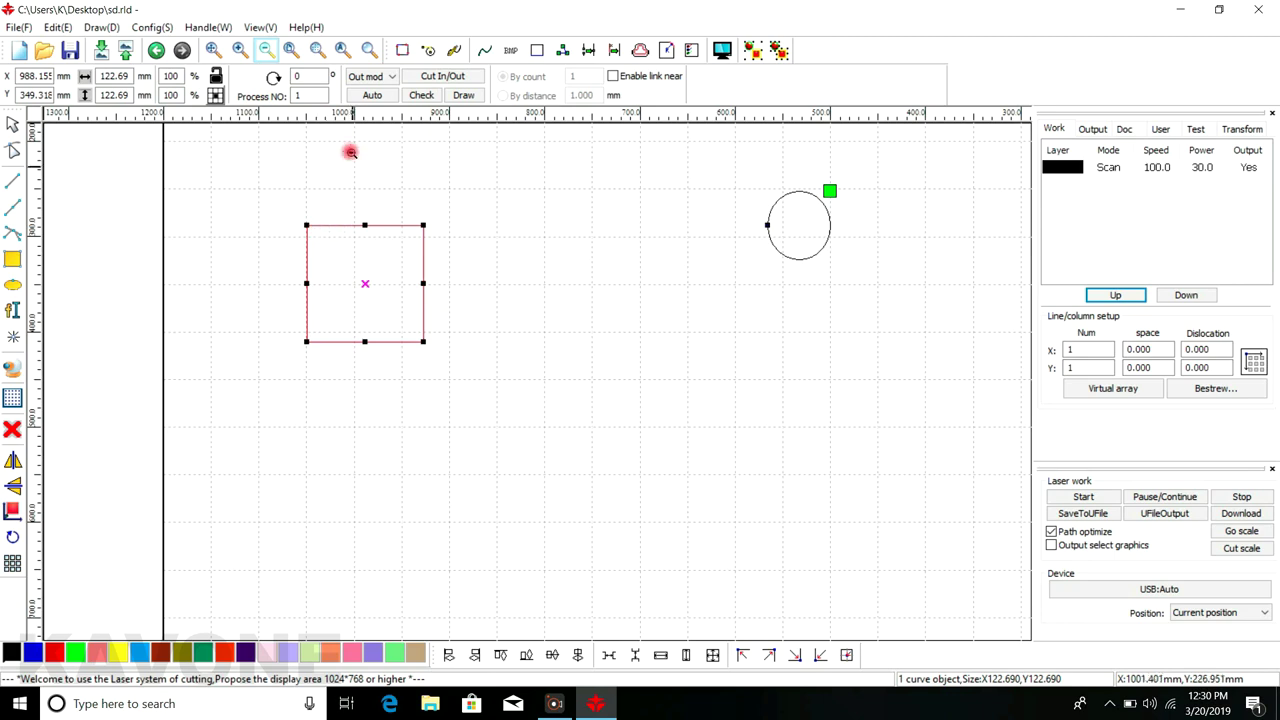
{"action": "left_click", "coordinate": [291, 52]}
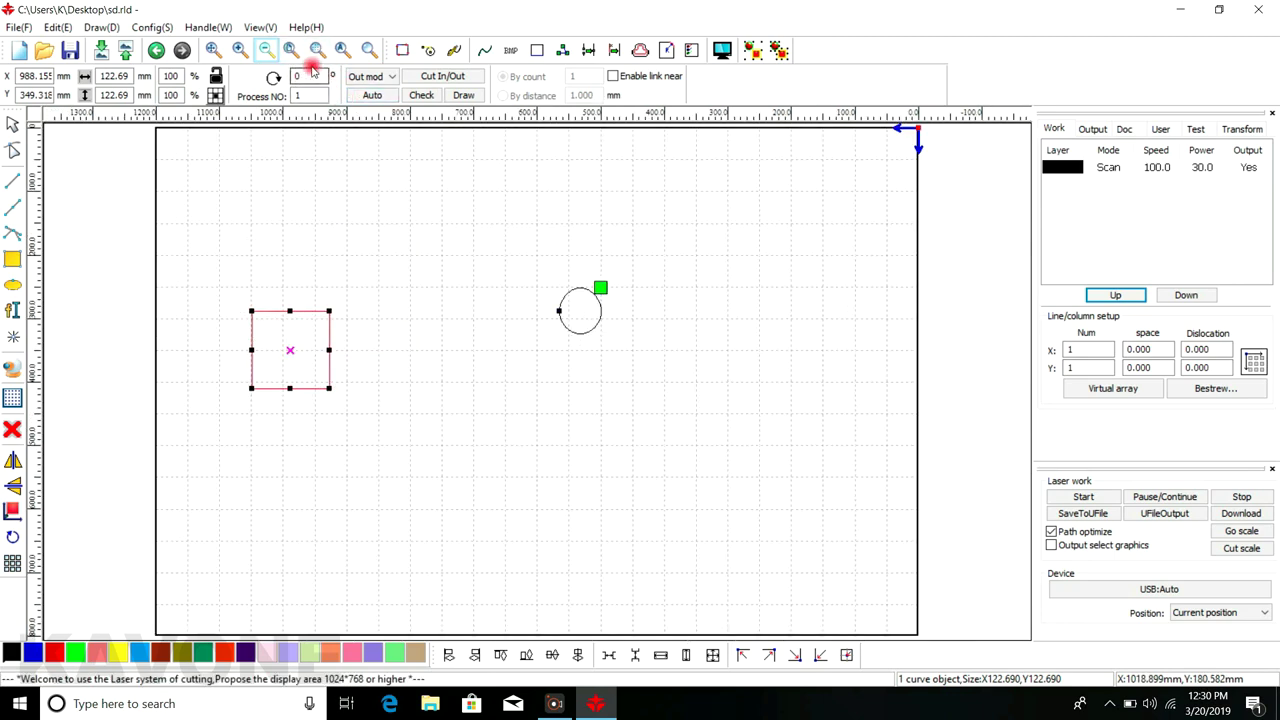
Examine the list of view commands, reduce the view around the shapes, and fit the page frame in view again
{"action": "left_click", "coordinate": [57, 27]}
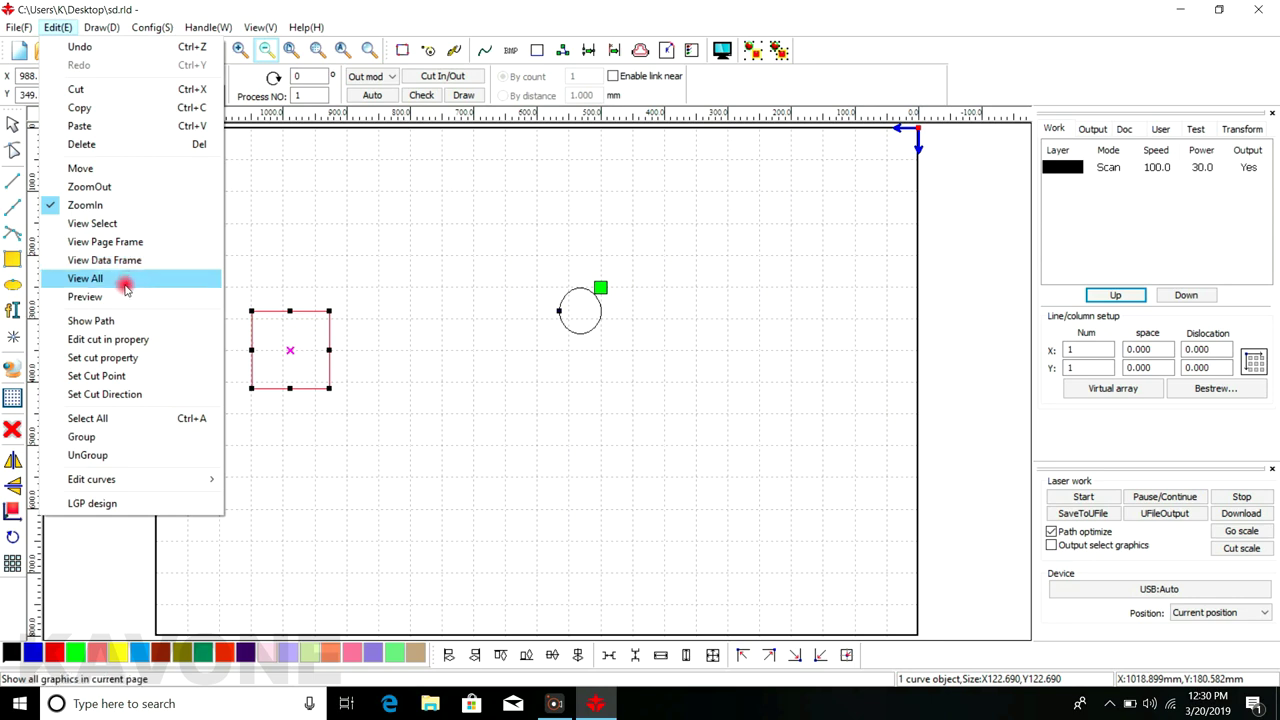
{"action": "left_click", "coordinate": [339, 258]}
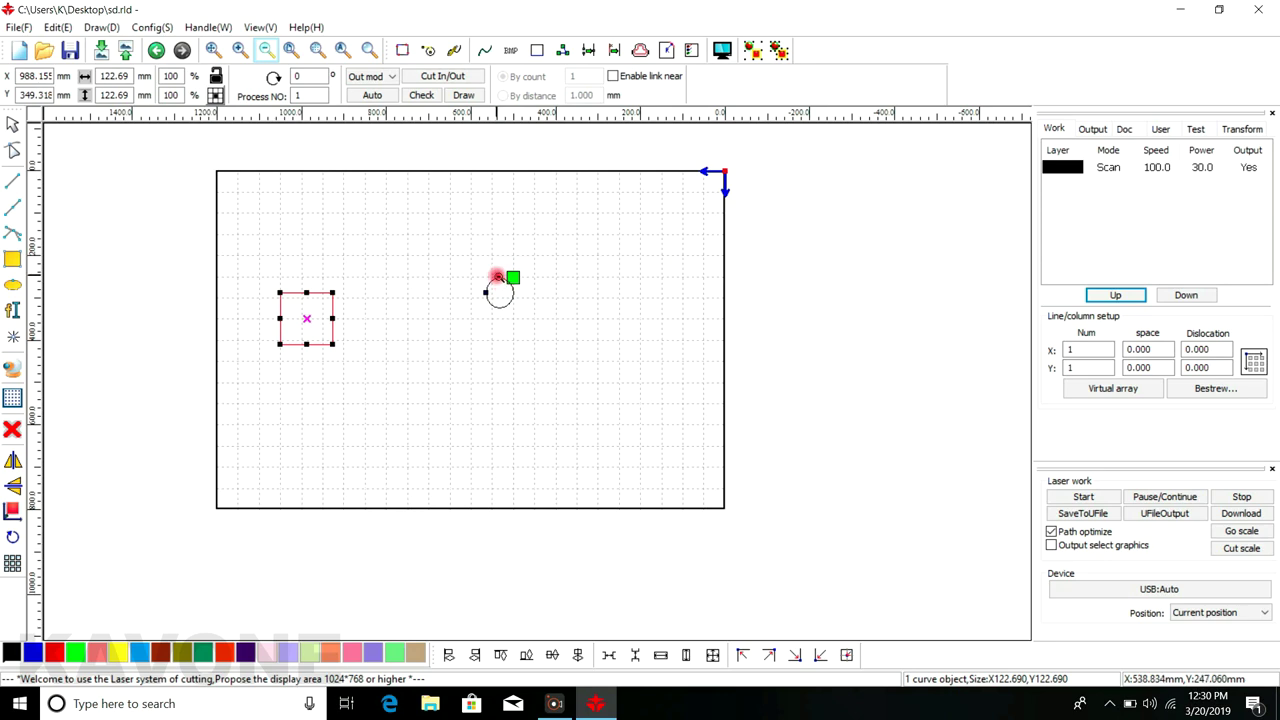
{"action": "left_click", "coordinate": [497, 277]}
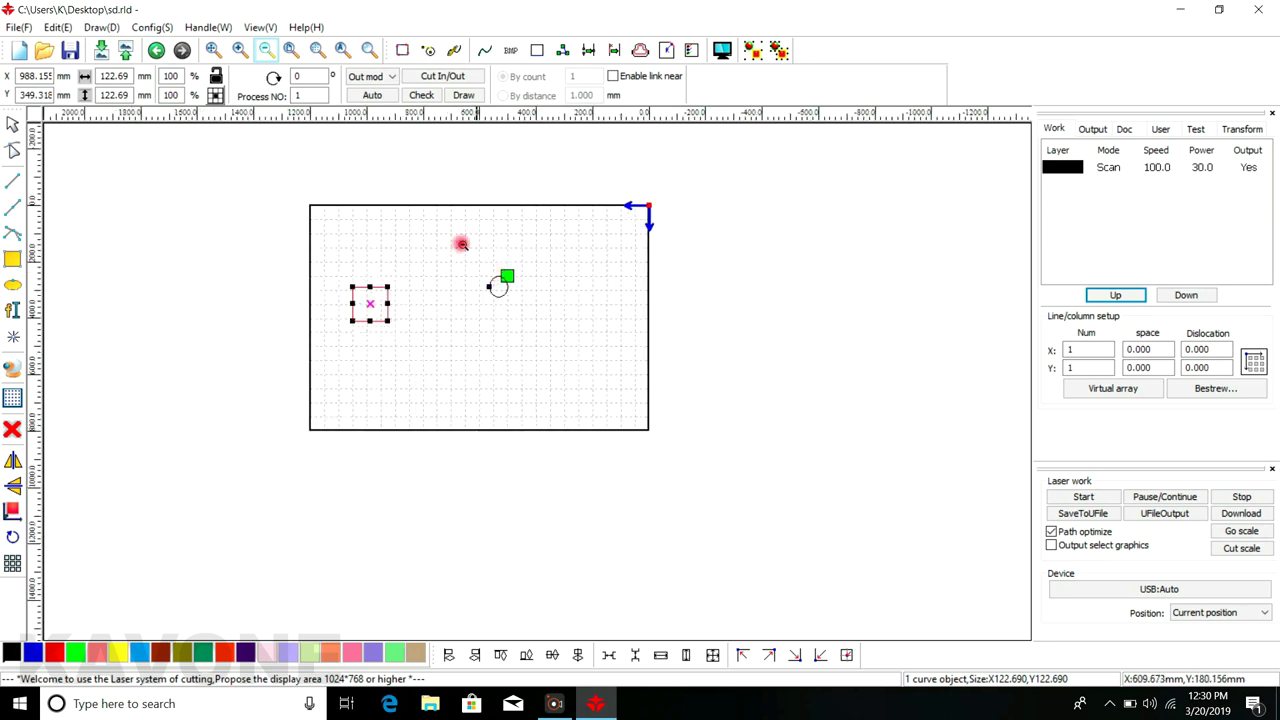
{"action": "left_click", "coordinate": [291, 52]}
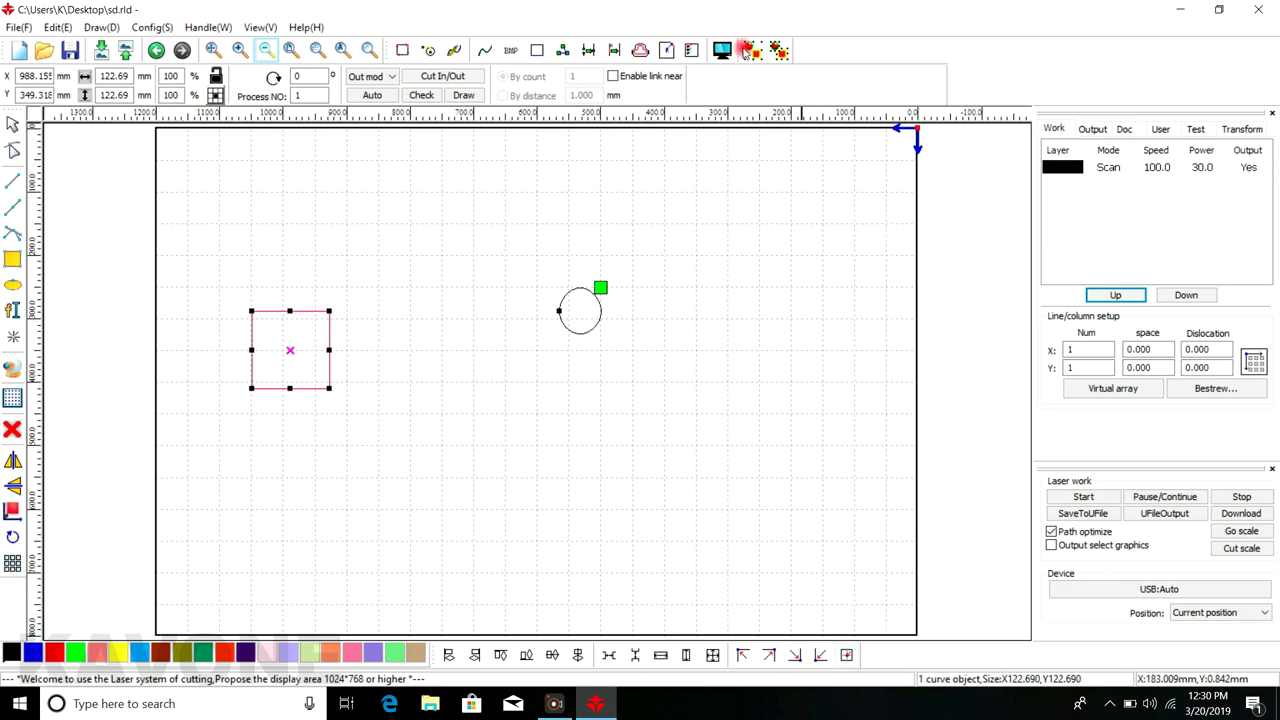
Fit the view to the selected square with View Data, reduce the magnification, and apply View Data again
{"action": "left_click", "coordinate": [313, 52]}
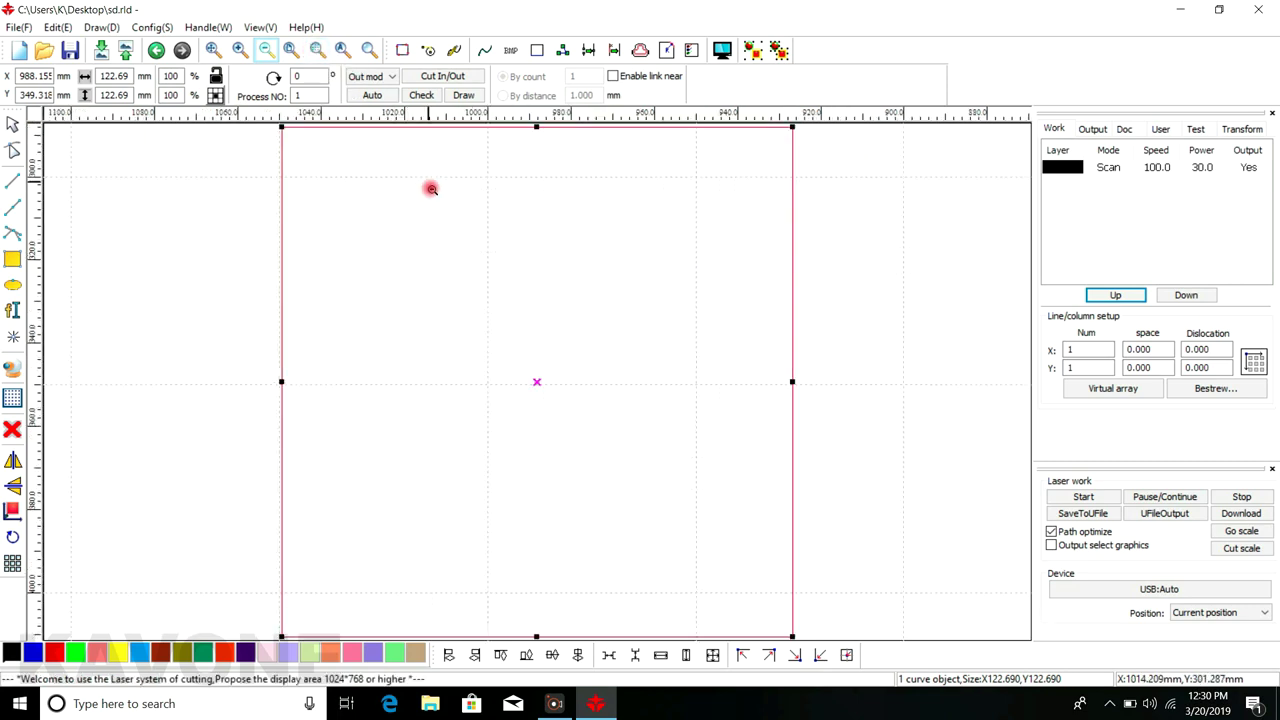
{"action": "left_click", "coordinate": [371, 284]}
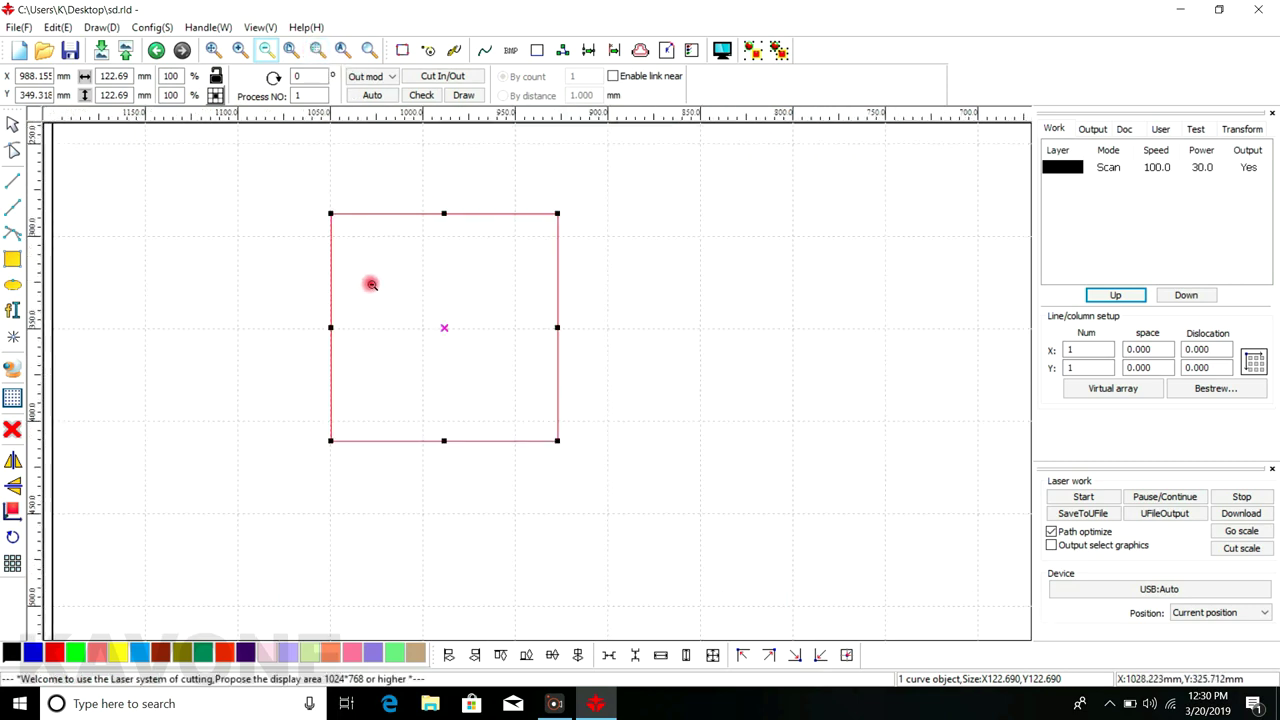
{"action": "left_click", "coordinate": [371, 284]}
{"action": "left_click", "coordinate": [318, 52]}
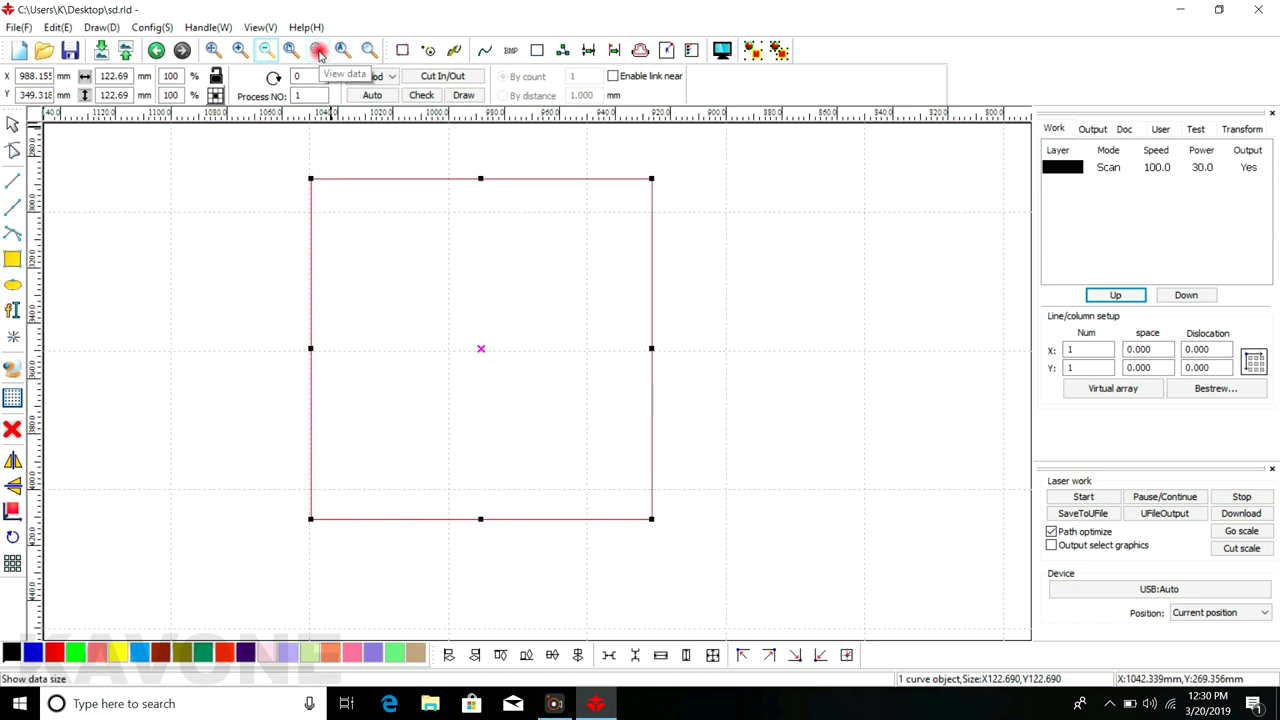
Fit both the square and the circle in view with View All, and reduce the magnification around them
{"action": "left_click", "coordinate": [342, 51]}
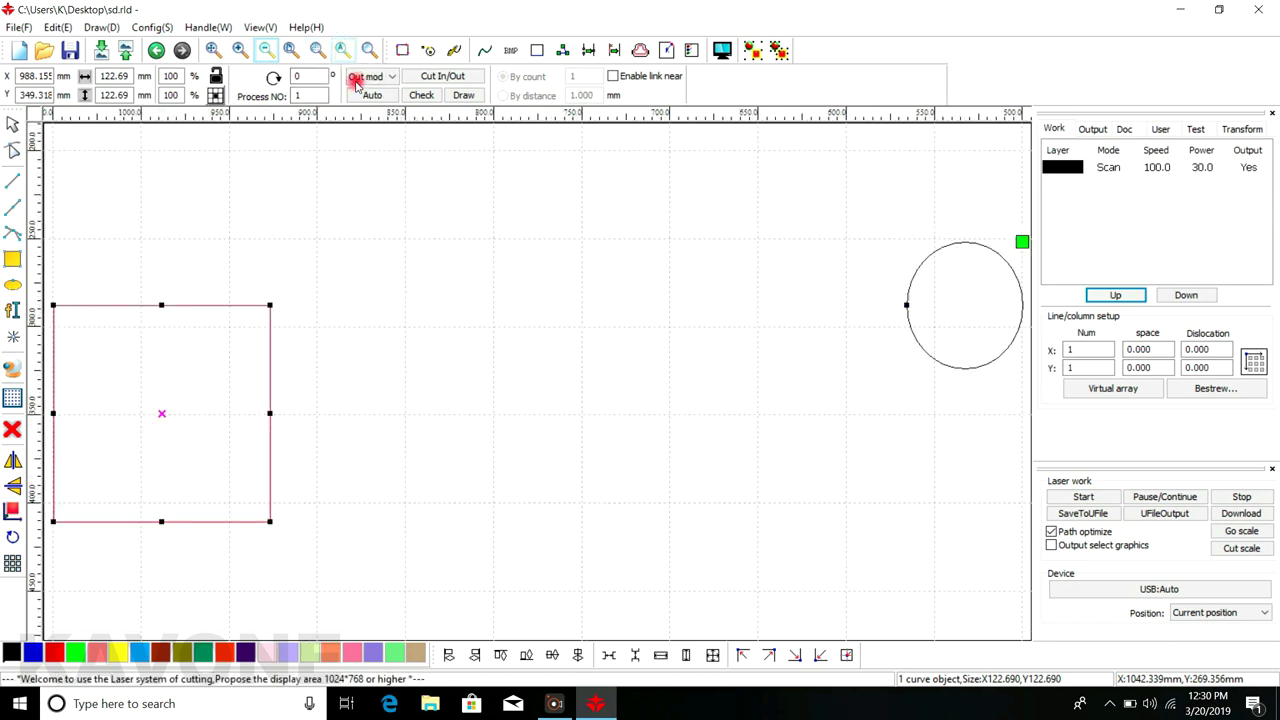
{"action": "left_click", "coordinate": [831, 318]}
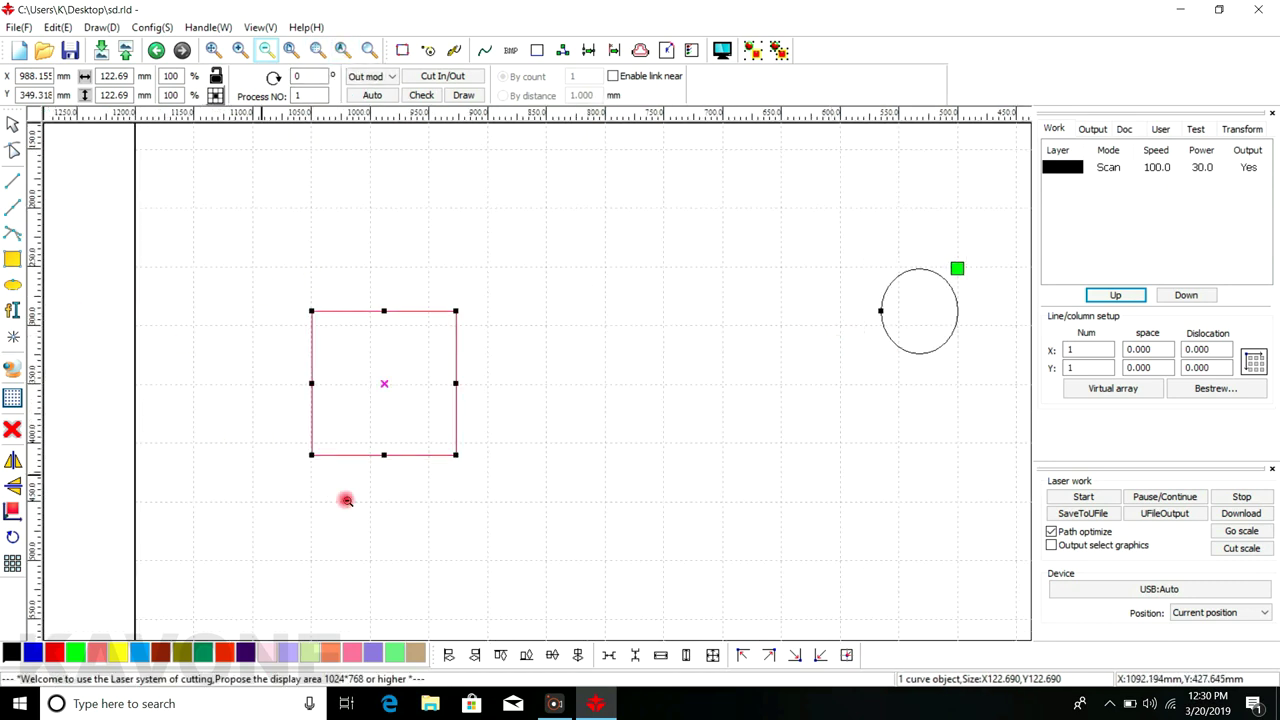
{"action": "left_click", "coordinate": [342, 325]}
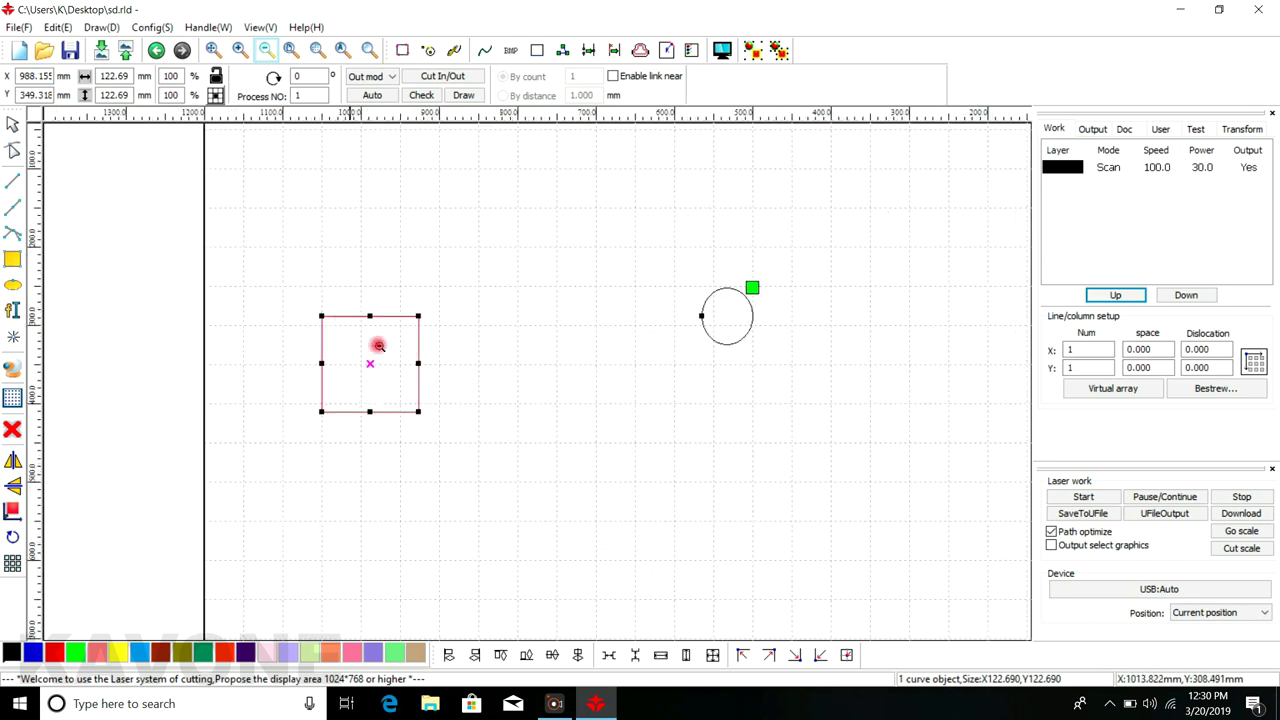
Reduce the magnification around the square and the circle, and fit the shapes in view again
{"action": "left_click", "coordinate": [503, 354]}
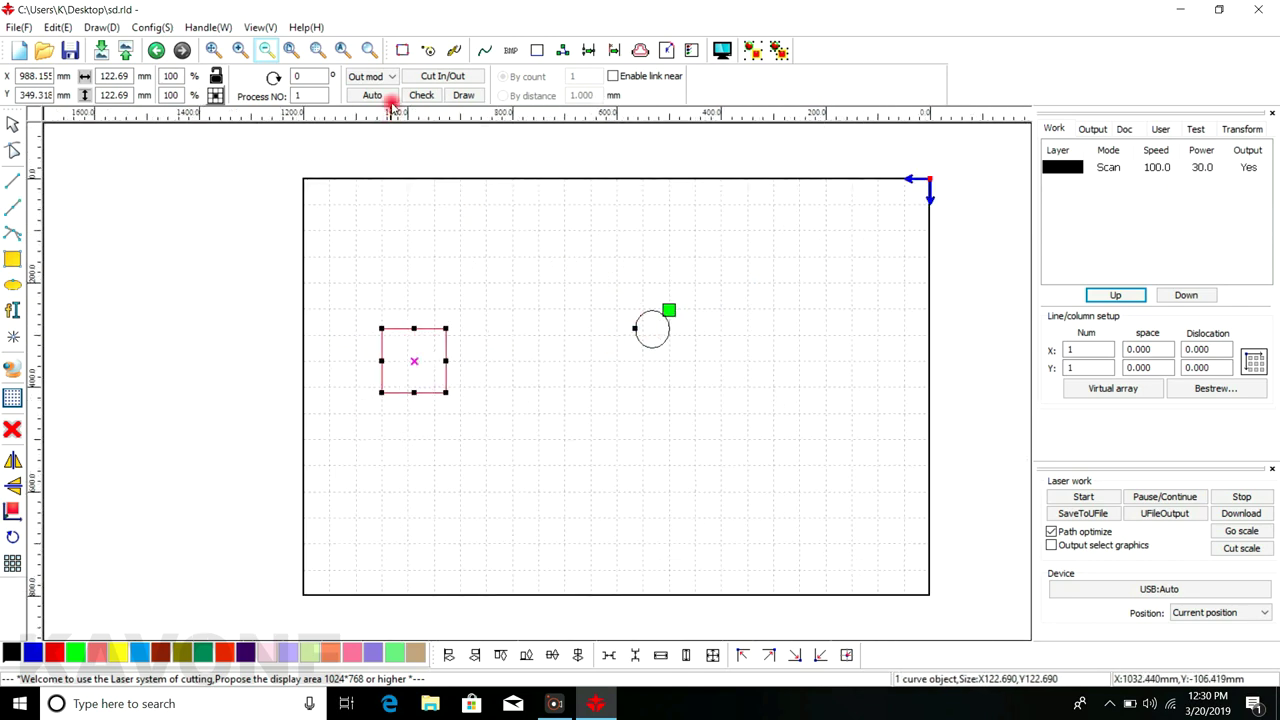
{"action": "left_click", "coordinate": [344, 51]}
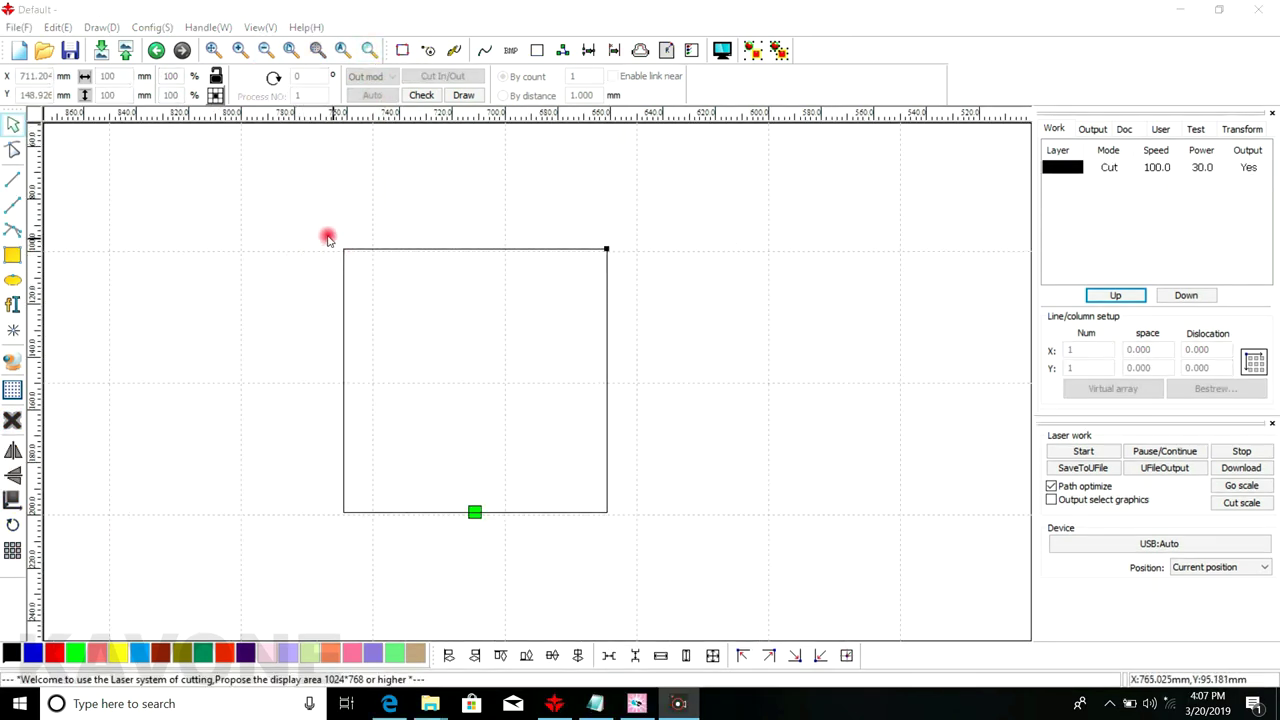
Select the whole square and magnify its upper-right corner twice with the window zoom tool
{"action": "left_click_drag", "start_coordinate": [336, 236], "coordinate": [668, 545]}
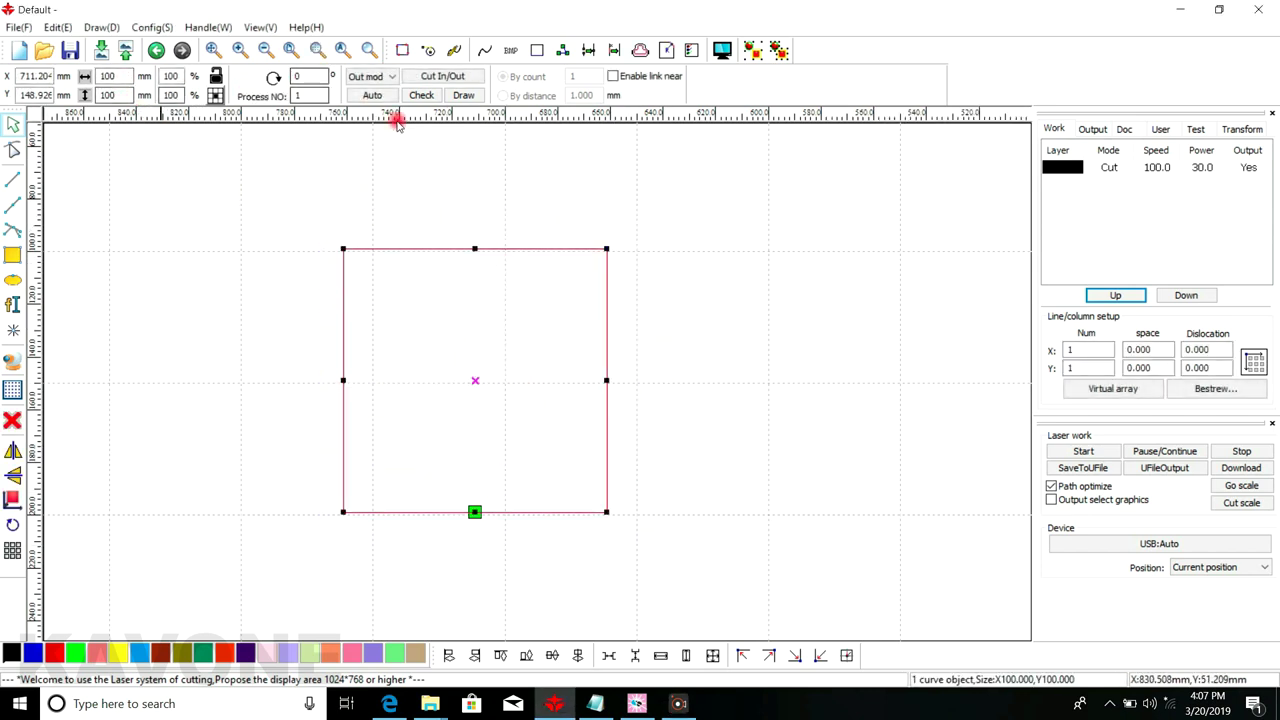
{"action": "left_click", "coordinate": [366, 50]}
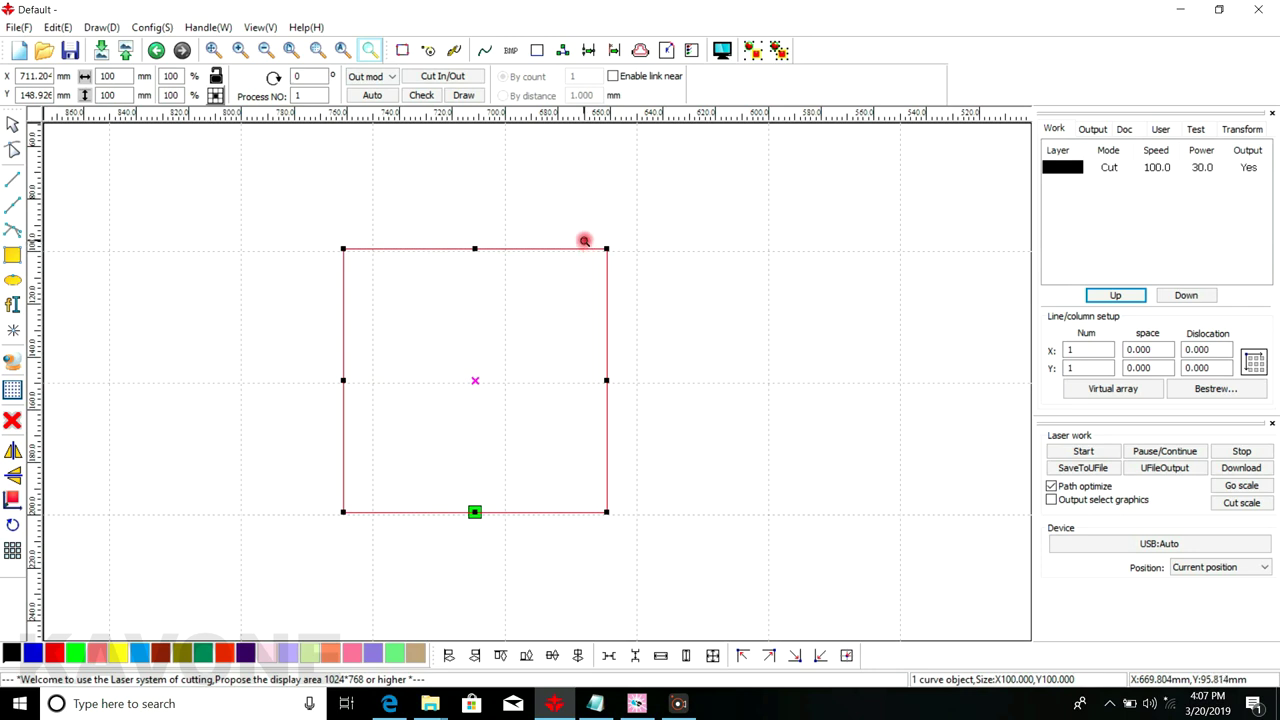
{"action": "left_click_drag", "start_coordinate": [542, 222], "coordinate": [657, 298]}
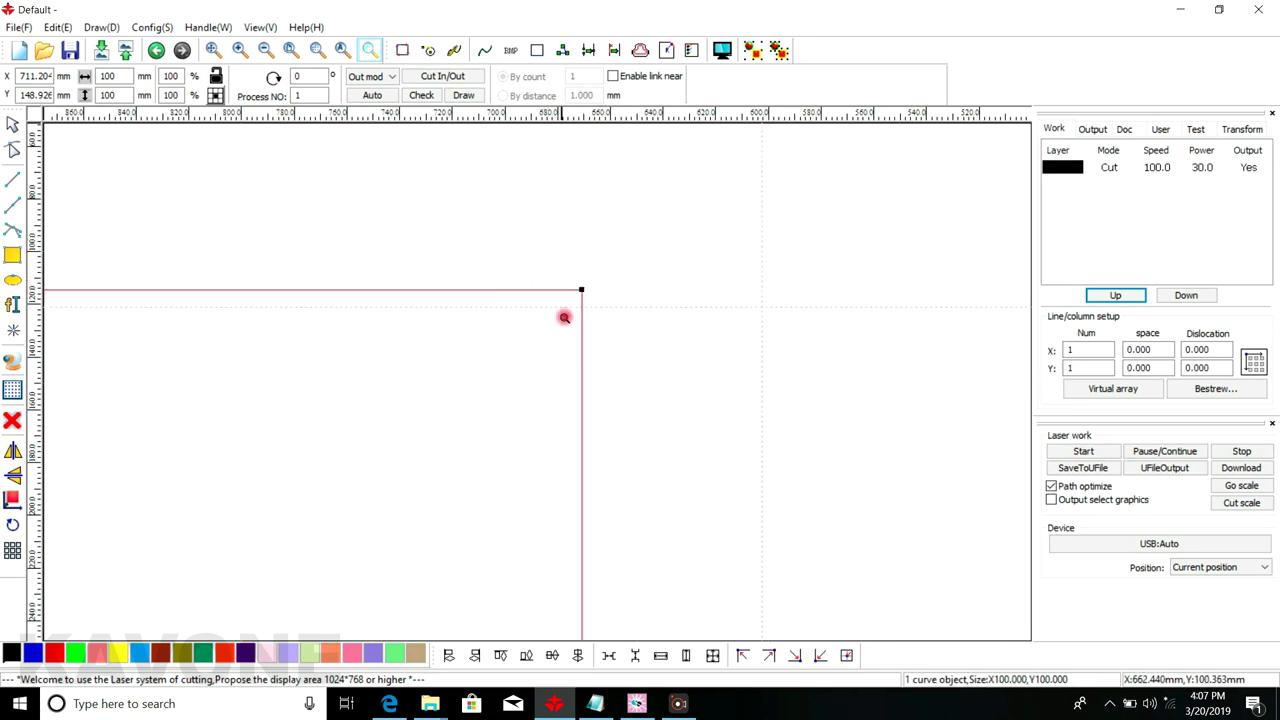
{"action": "left_click_drag", "start_coordinate": [500, 266], "coordinate": [606, 349]}
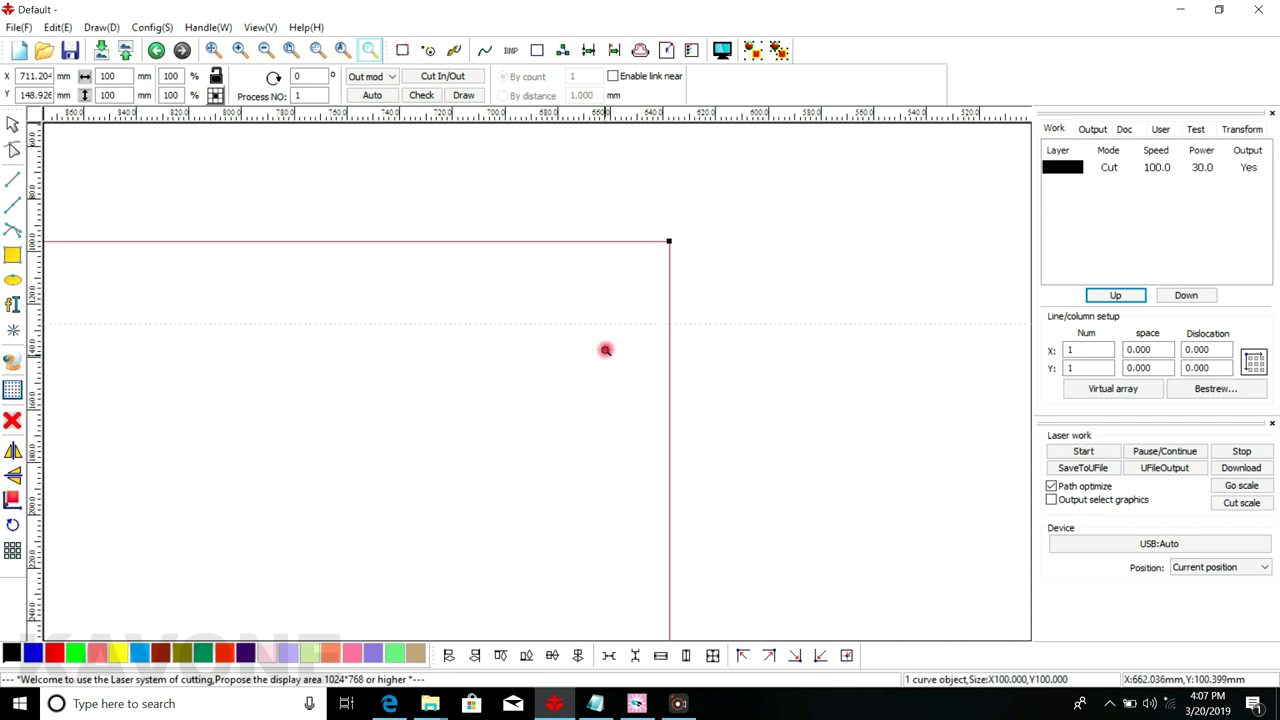
Enlarge and reduce the view around the square's edges until the square and the page frame show together
{"action": "left_click", "coordinate": [614, 291]}
{"action": "left_click", "coordinate": [614, 292]}
{"action": "right_click", "coordinate": [698, 123]}
{"action": "right_click", "coordinate": [677, 203]}
{"action": "right_click", "coordinate": [677, 203]}
{"action": "left_click", "coordinate": [522, 320]}
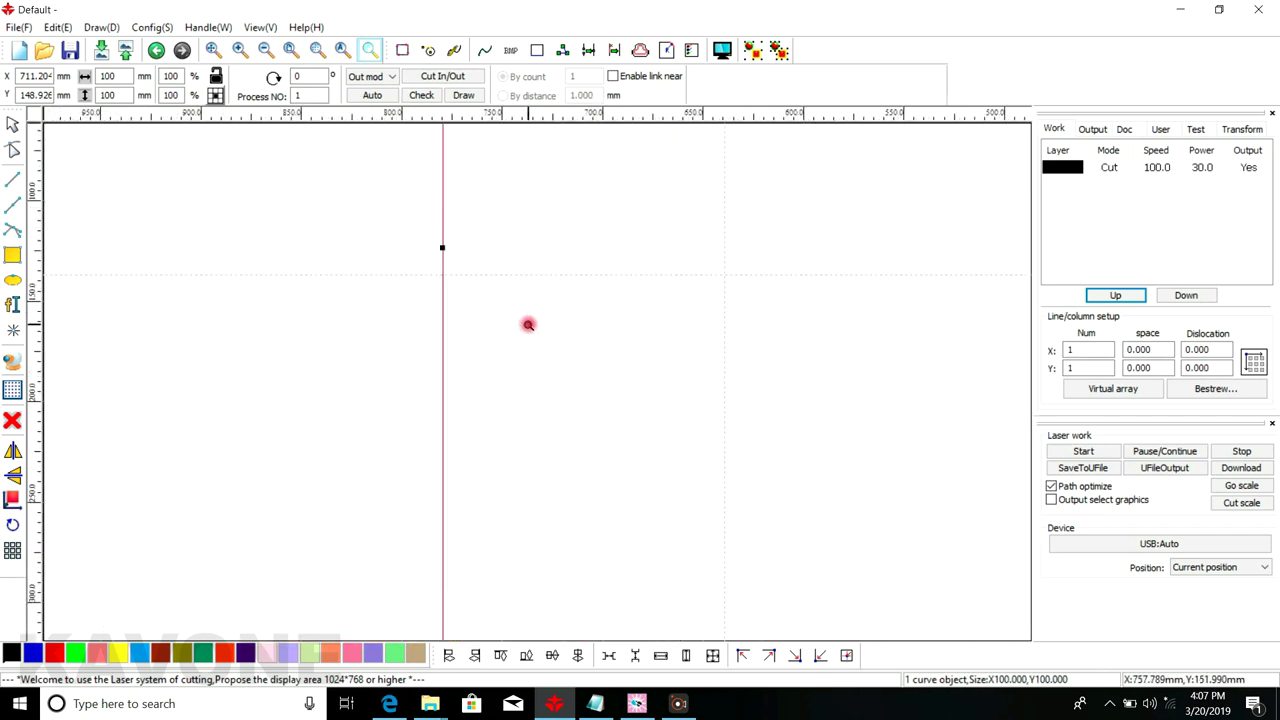
{"action": "left_click_drag", "start_coordinate": [407, 238], "coordinate": [500, 309]}
{"action": "left_click", "coordinate": [439, 257]}
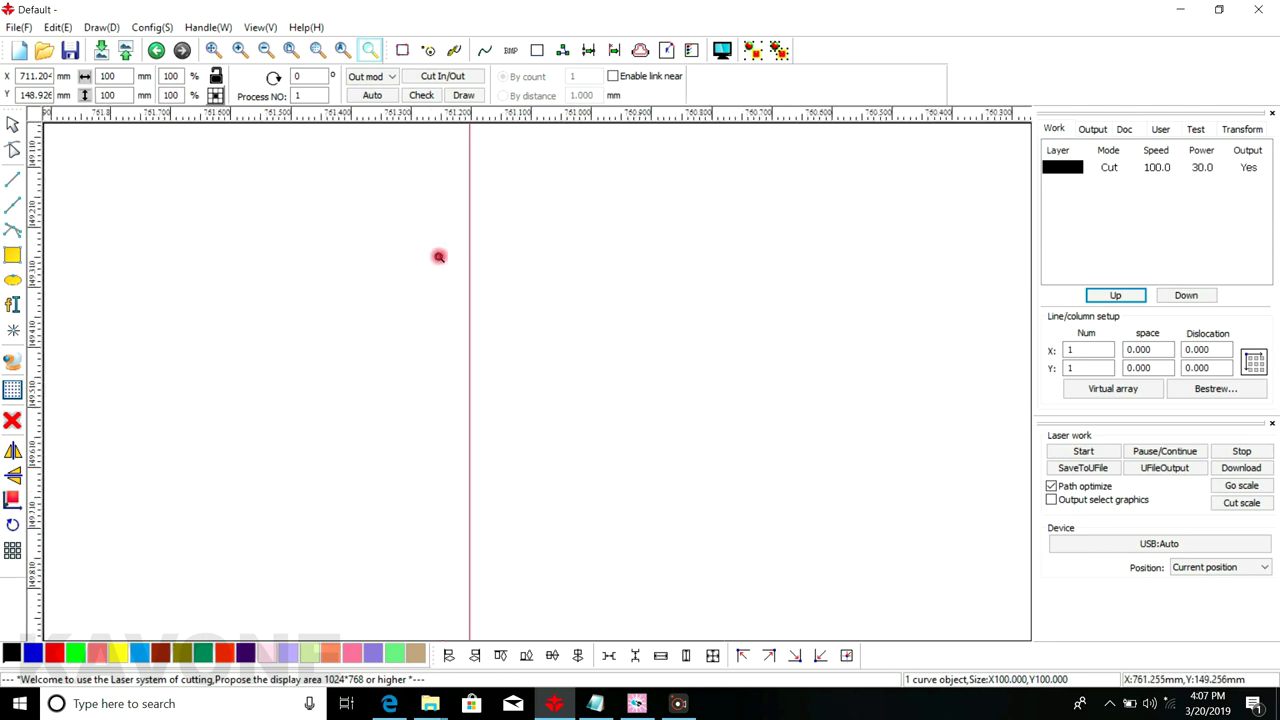
{"action": "right_click", "coordinate": [439, 257]}
{"action": "right_click", "coordinate": [439, 257]}
{"action": "right_click", "coordinate": [439, 257]}
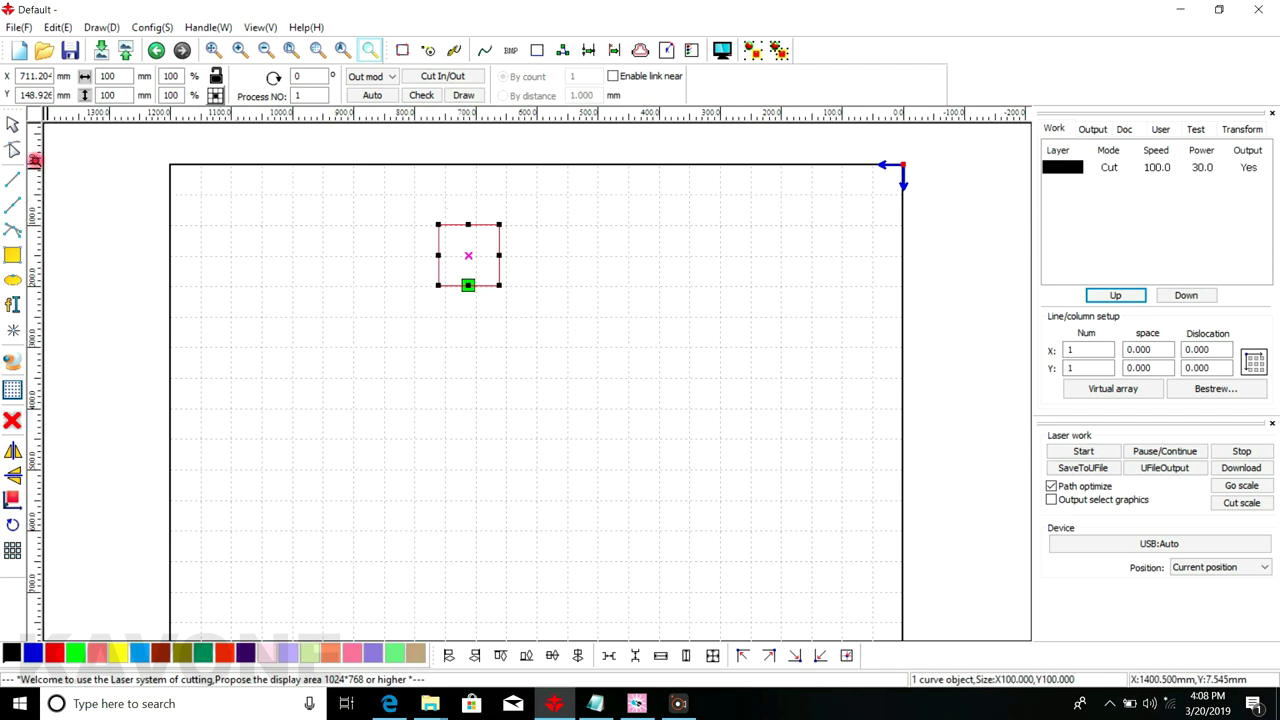
Deselect the square and try to select it with a window covering only its left half
{"action": "left_click", "coordinate": [10, 125]}
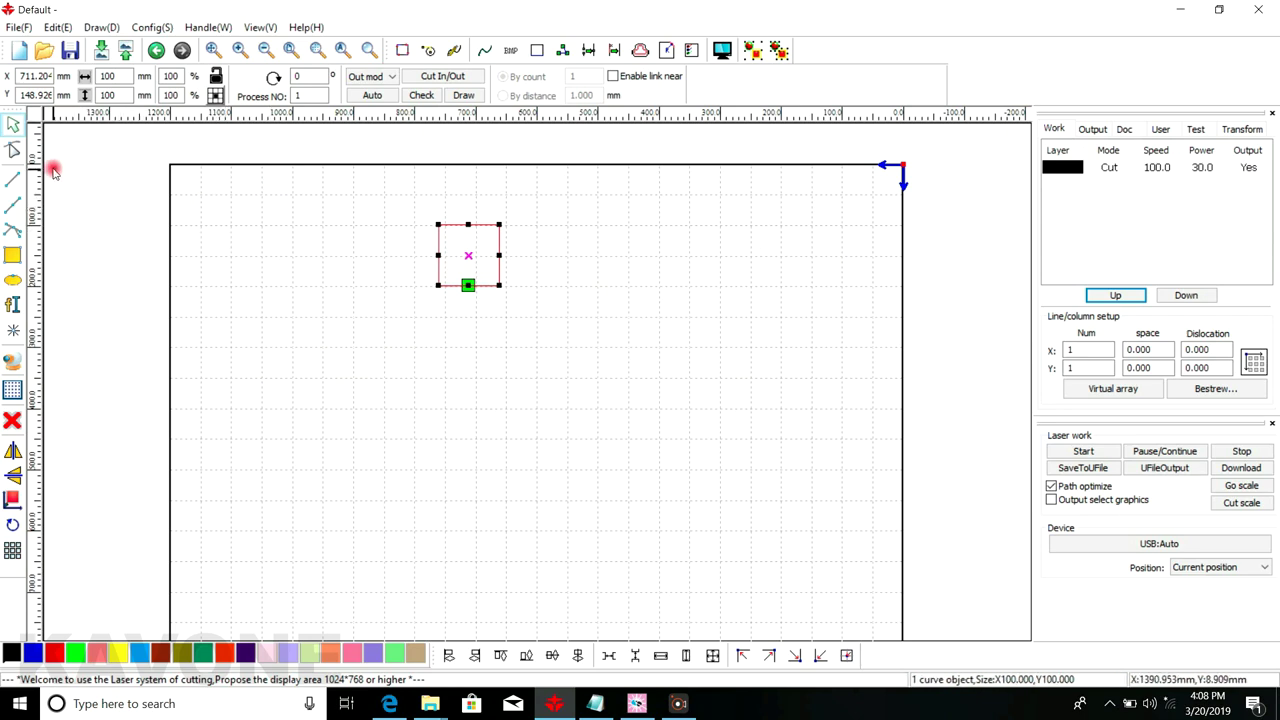
{"action": "left_click", "coordinate": [470, 290]}
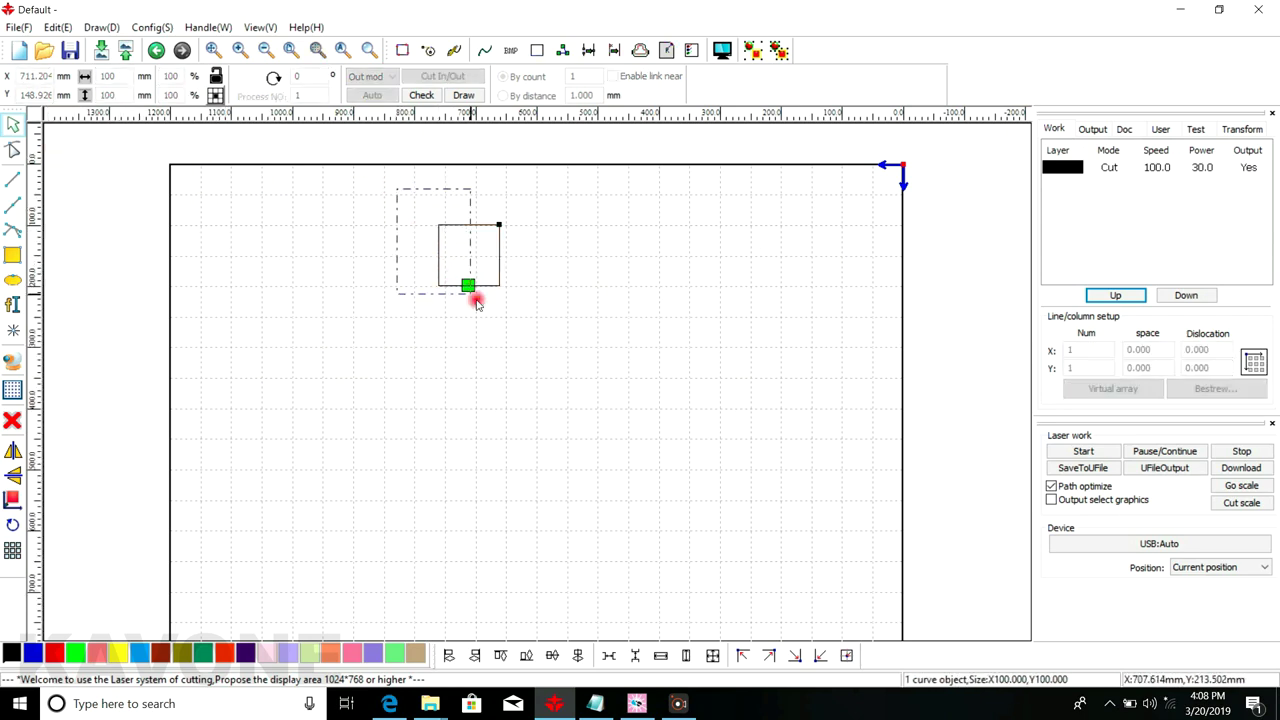
{"action": "left_click", "coordinate": [371, 237]}
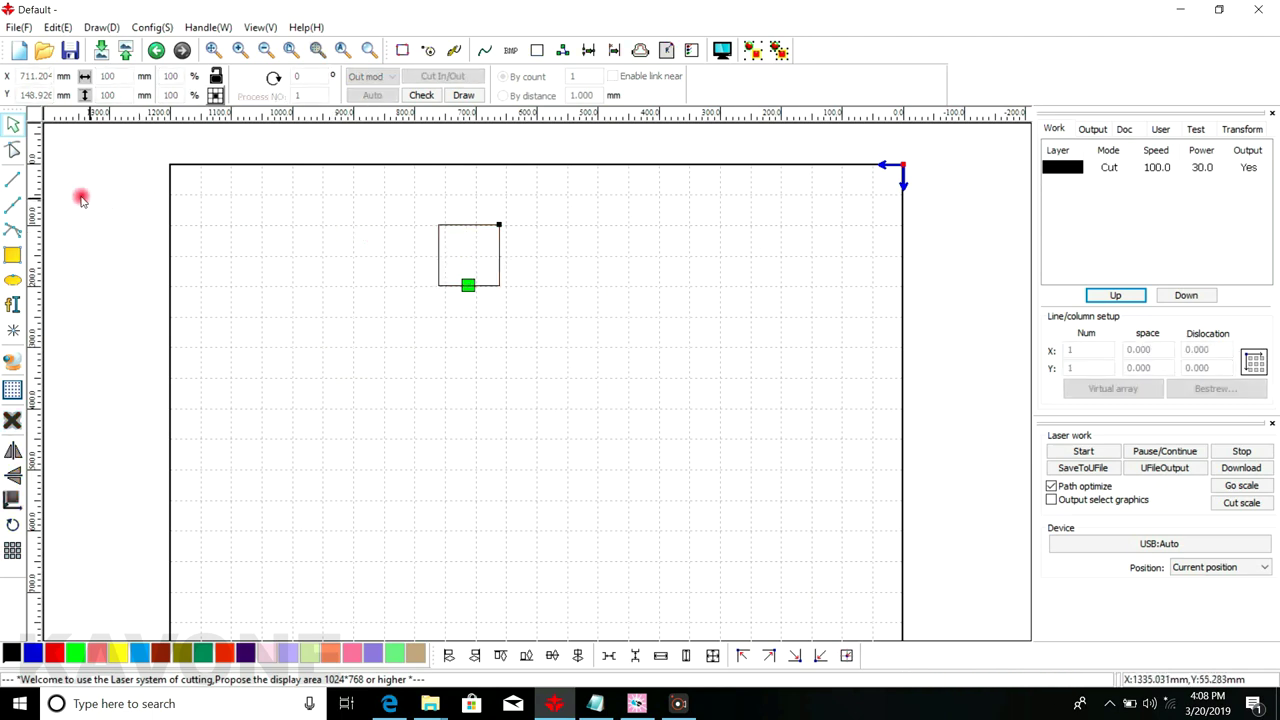
Select the whole square with an enclosing window and open it for node editing
{"action": "left_click", "coordinate": [14, 152]}
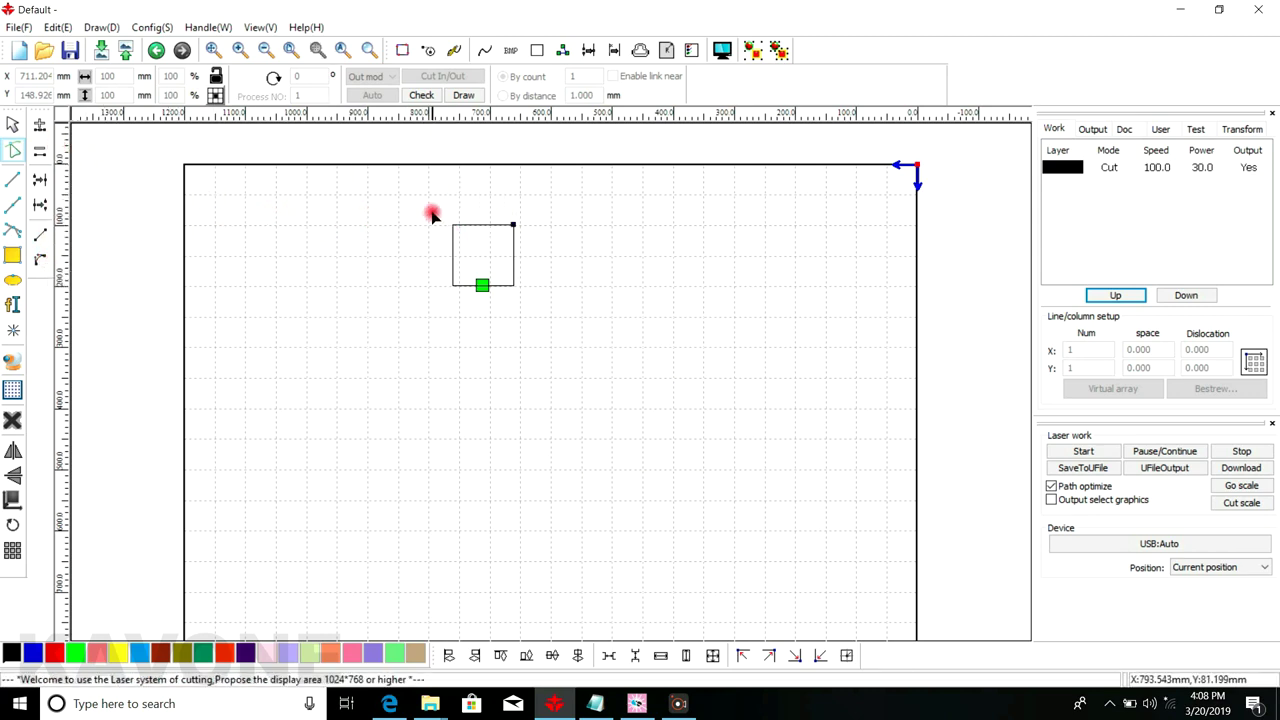
{"action": "left_click", "coordinate": [14, 128]}
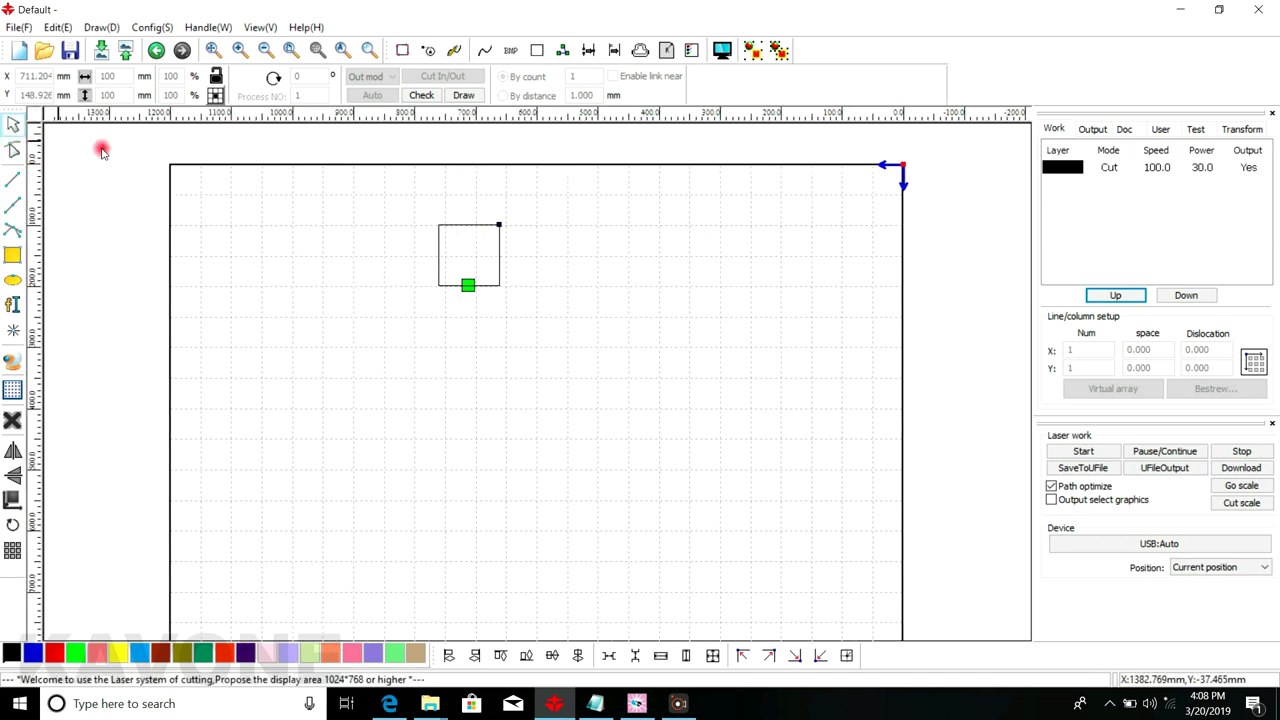
{"action": "left_click_drag", "start_coordinate": [402, 199], "coordinate": [560, 313]}
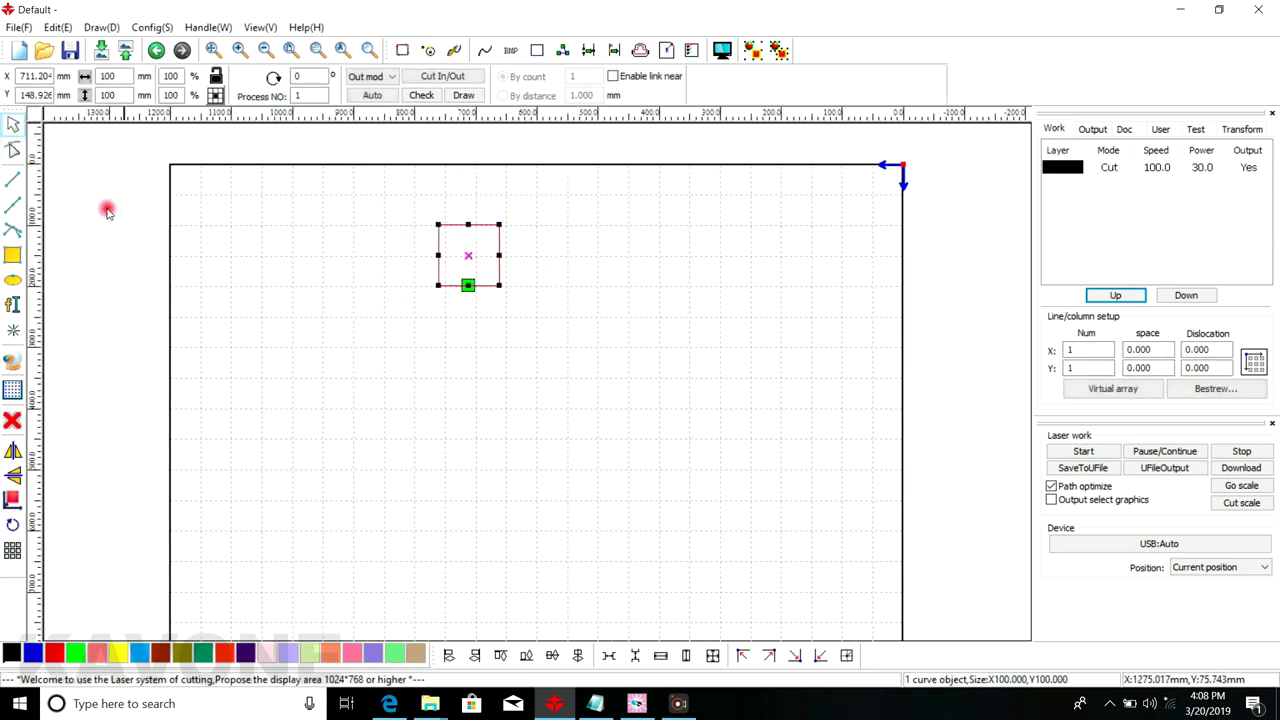
{"action": "left_click", "coordinate": [12, 153]}
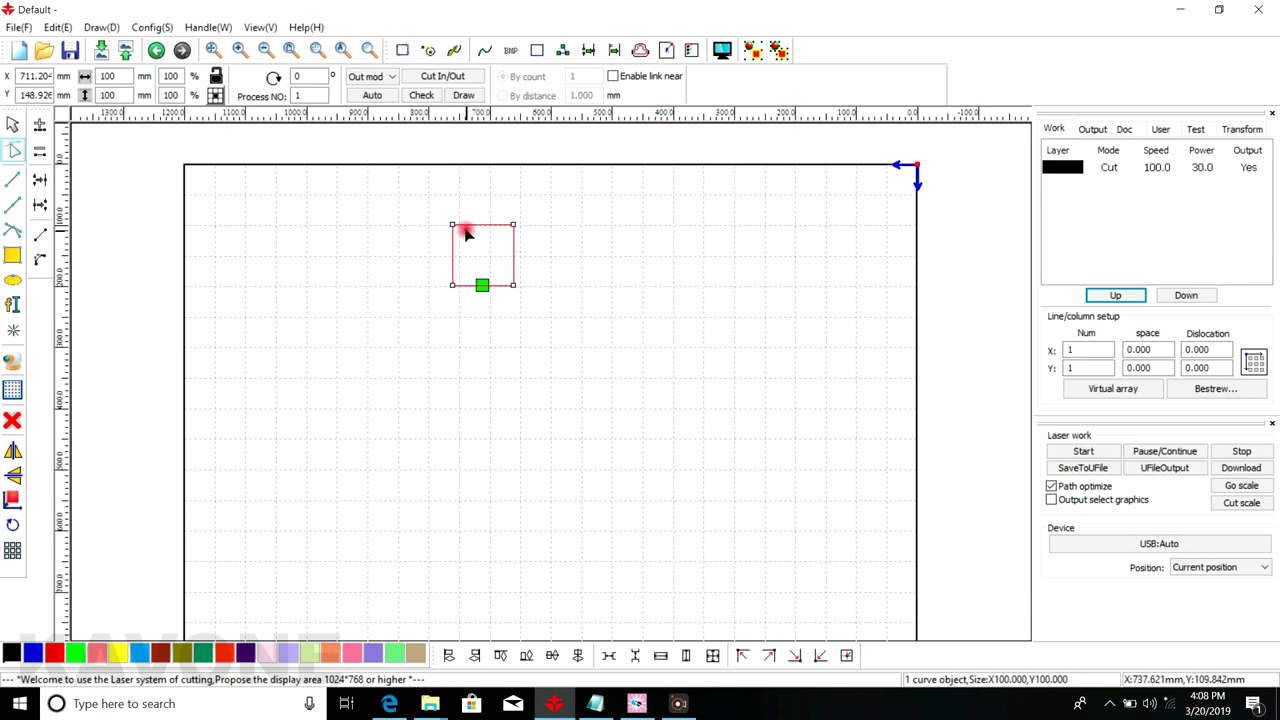
Add a node on the square's top edge near the upper-left corner, and break the curve at that node and the corner node
{"action": "scroll", "coordinate": [479, 236], "scroll_direction": "up", "scroll_amount": 3}
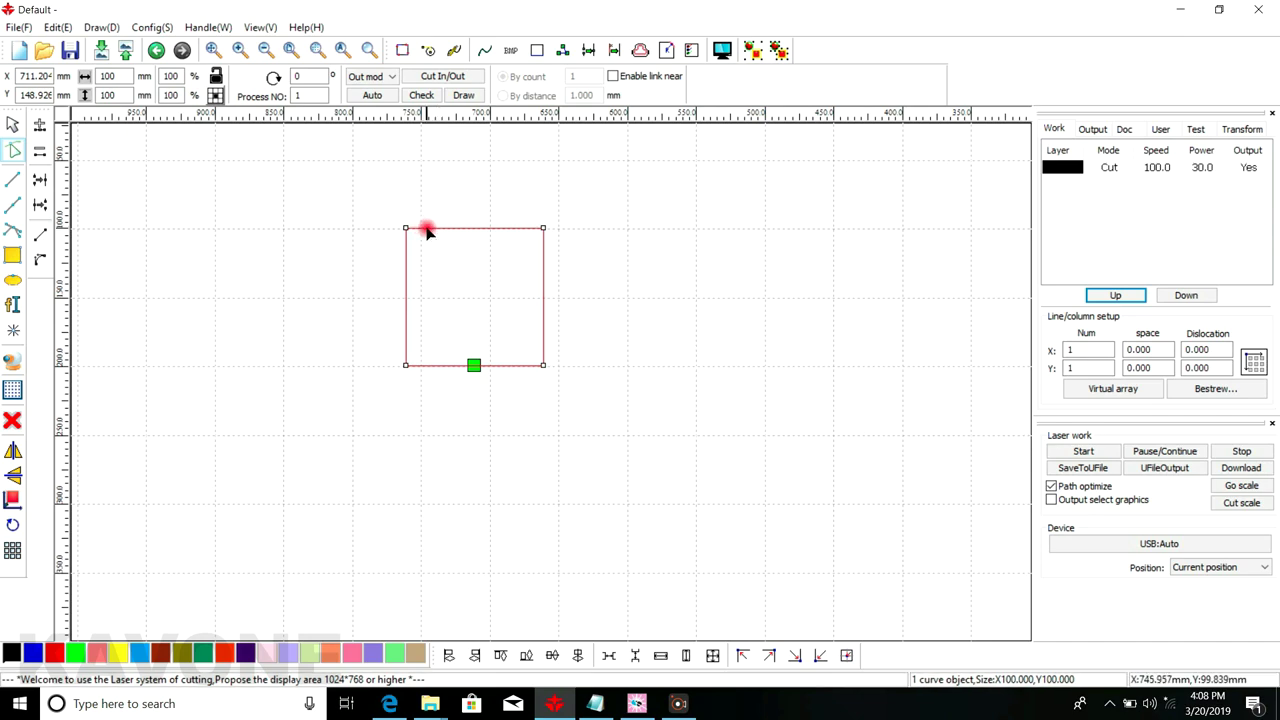
{"action": "scroll", "coordinate": [420, 227], "scroll_direction": "up", "scroll_amount": 1}
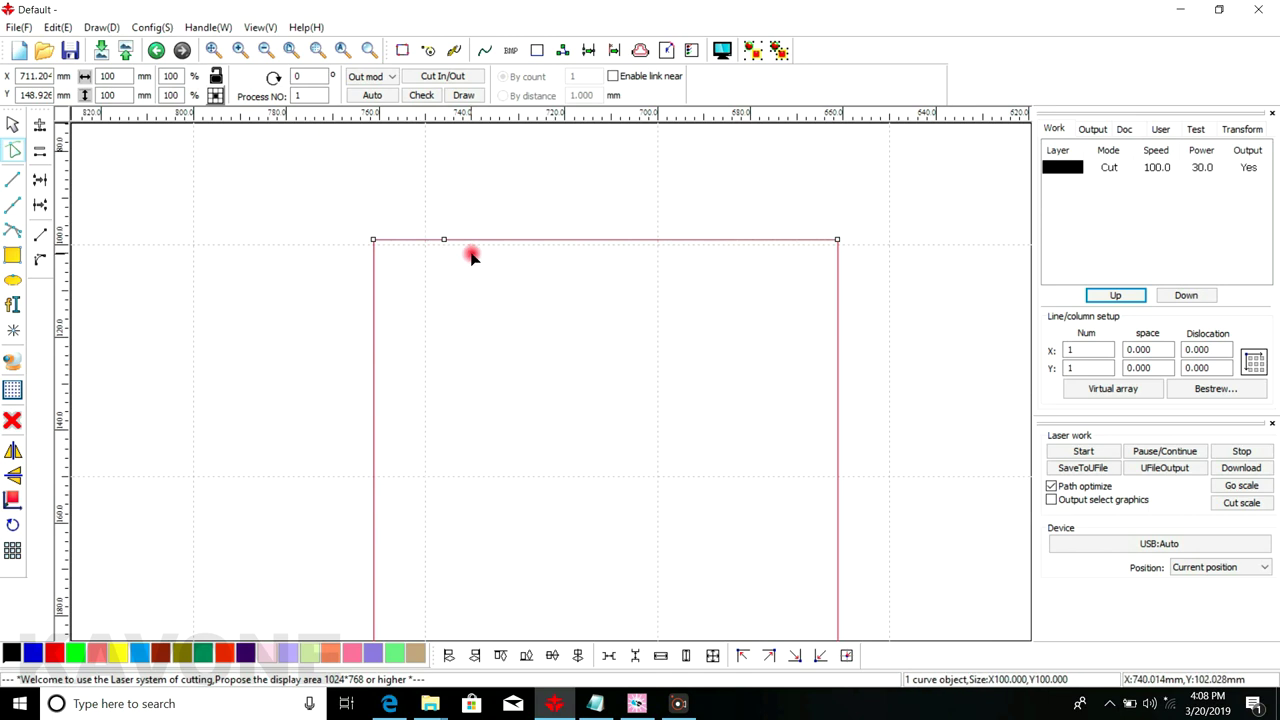
{"action": "left_click_drag", "start_coordinate": [346, 220], "coordinate": [464, 256]}
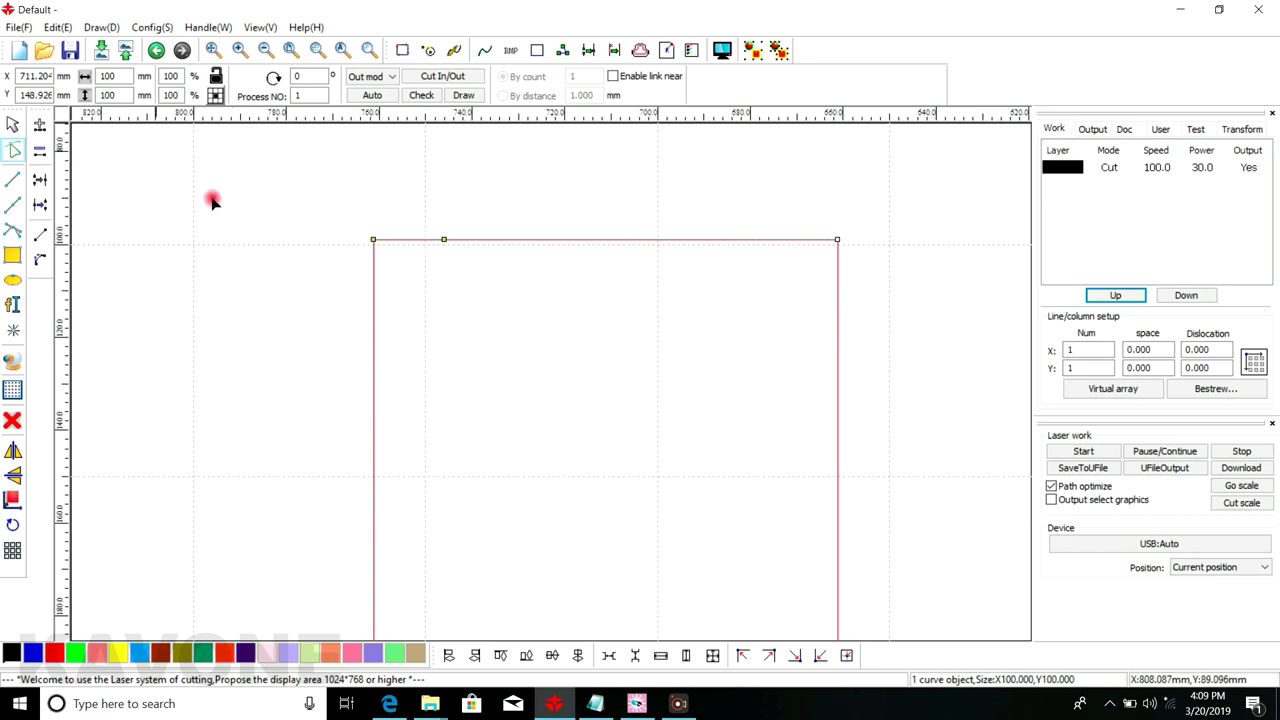
{"action": "double_click", "coordinate": [446, 242]}
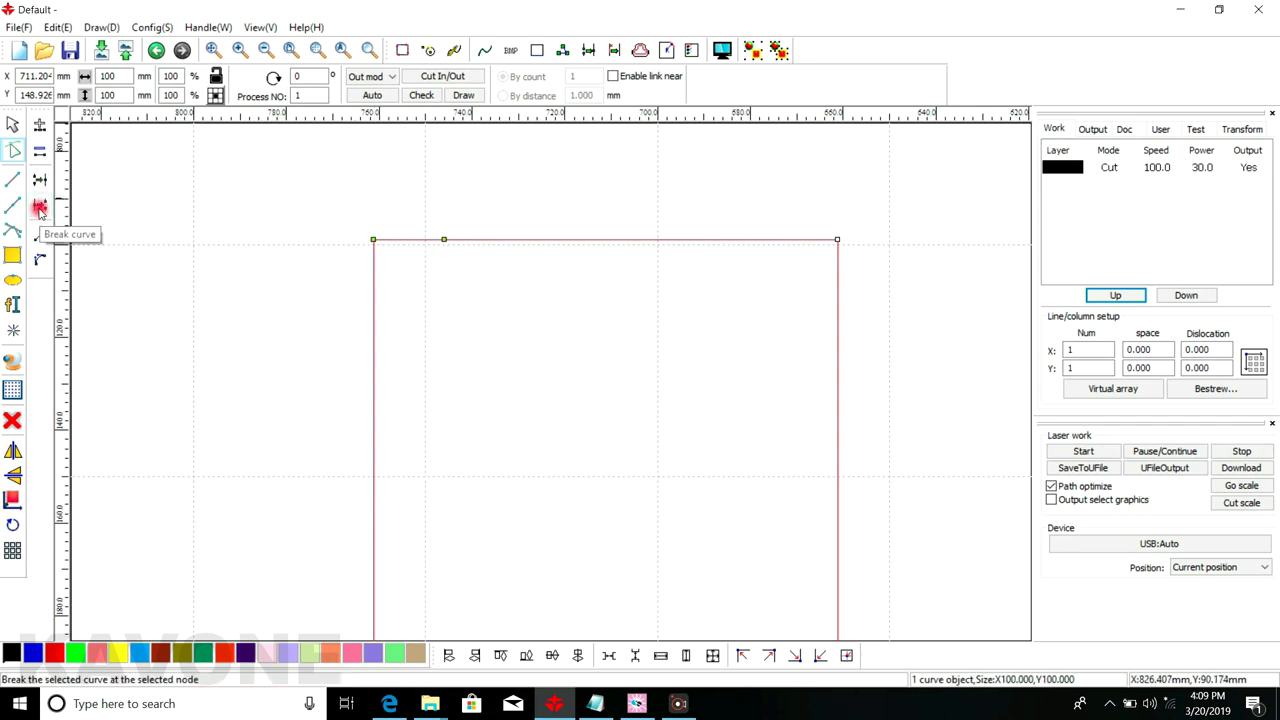
{"action": "left_click", "coordinate": [40, 205]}
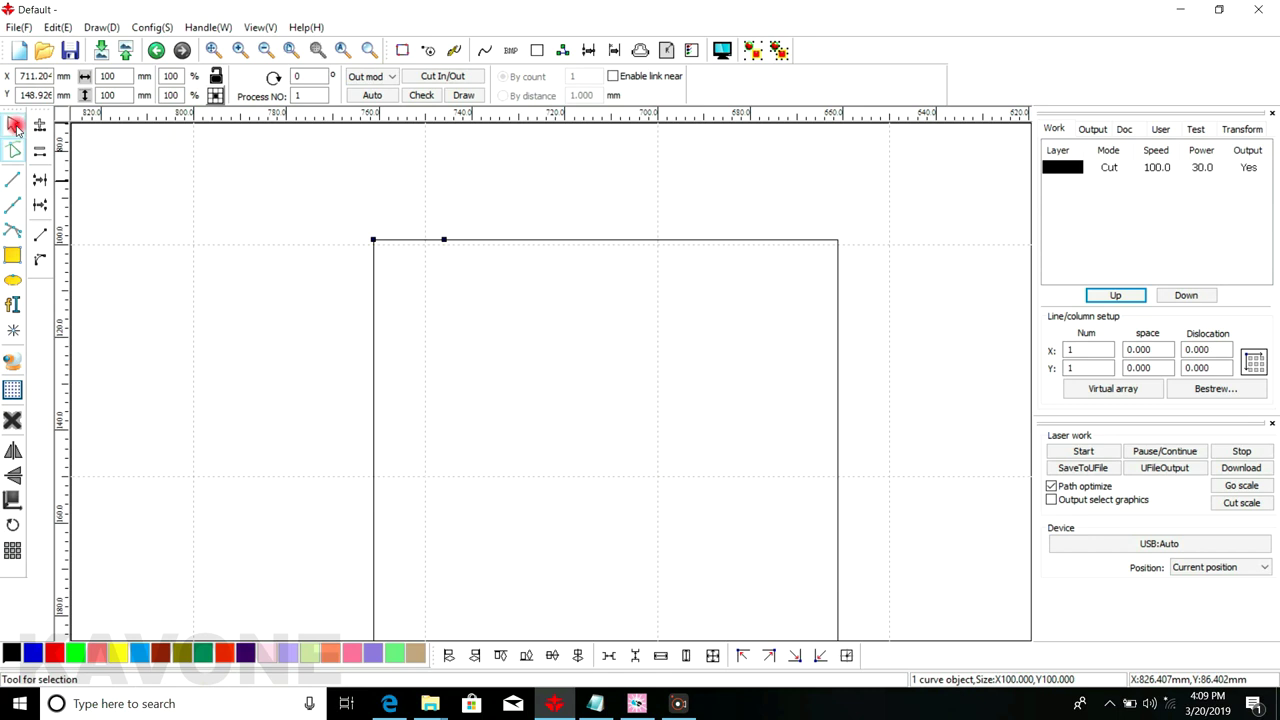
Delete the short segment, about 15 mm long, between the two break points on the square's top edge
{"action": "left_click", "coordinate": [13, 125]}
{"action": "left_click", "coordinate": [396, 241]}
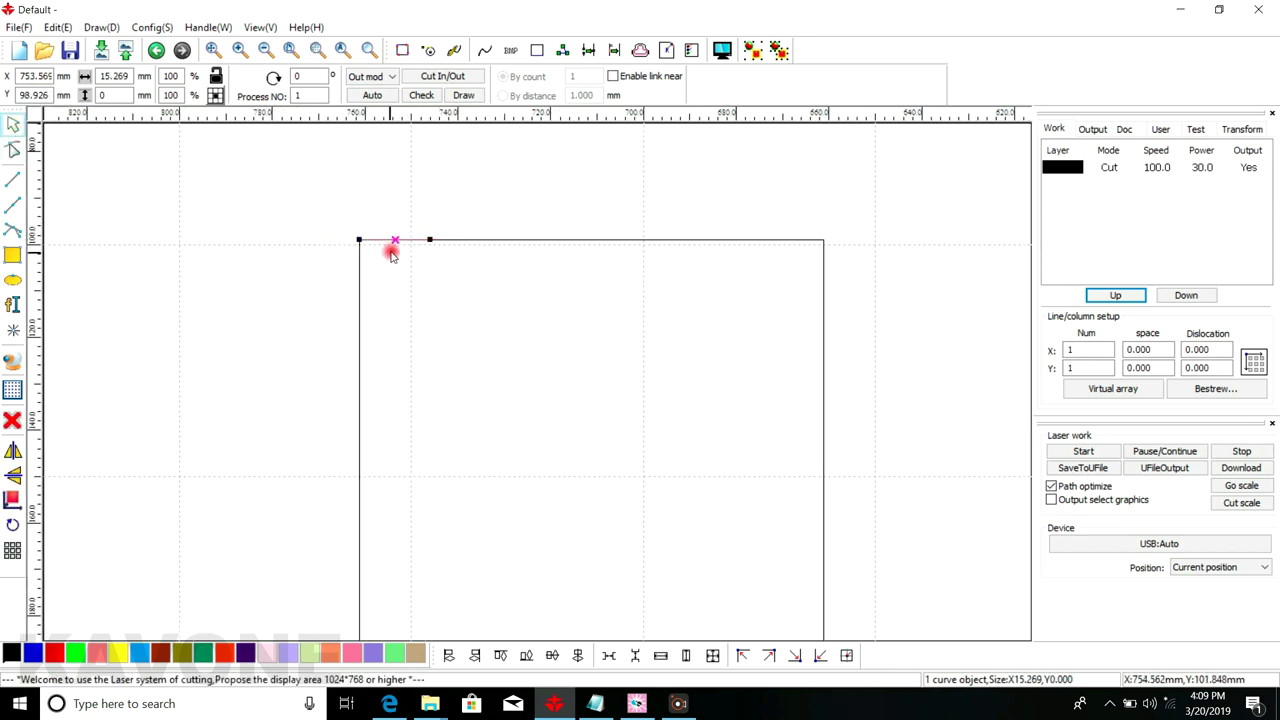
{"action": "scroll", "coordinate": [390, 249], "scroll_direction": "down", "scroll_amount": 2}
{"action": "scroll", "coordinate": [390, 249], "scroll_direction": "up", "scroll_amount": 1}
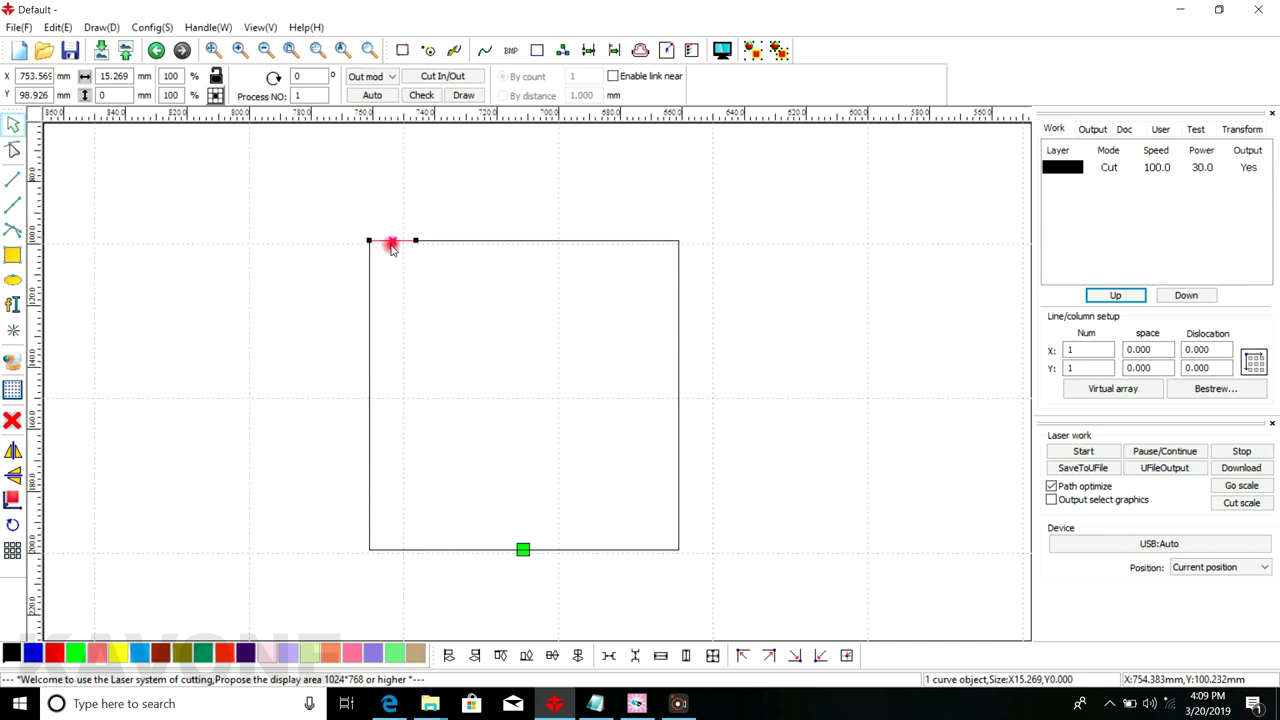
{"action": "scroll", "coordinate": [392, 249], "scroll_direction": "up", "scroll_amount": 1}
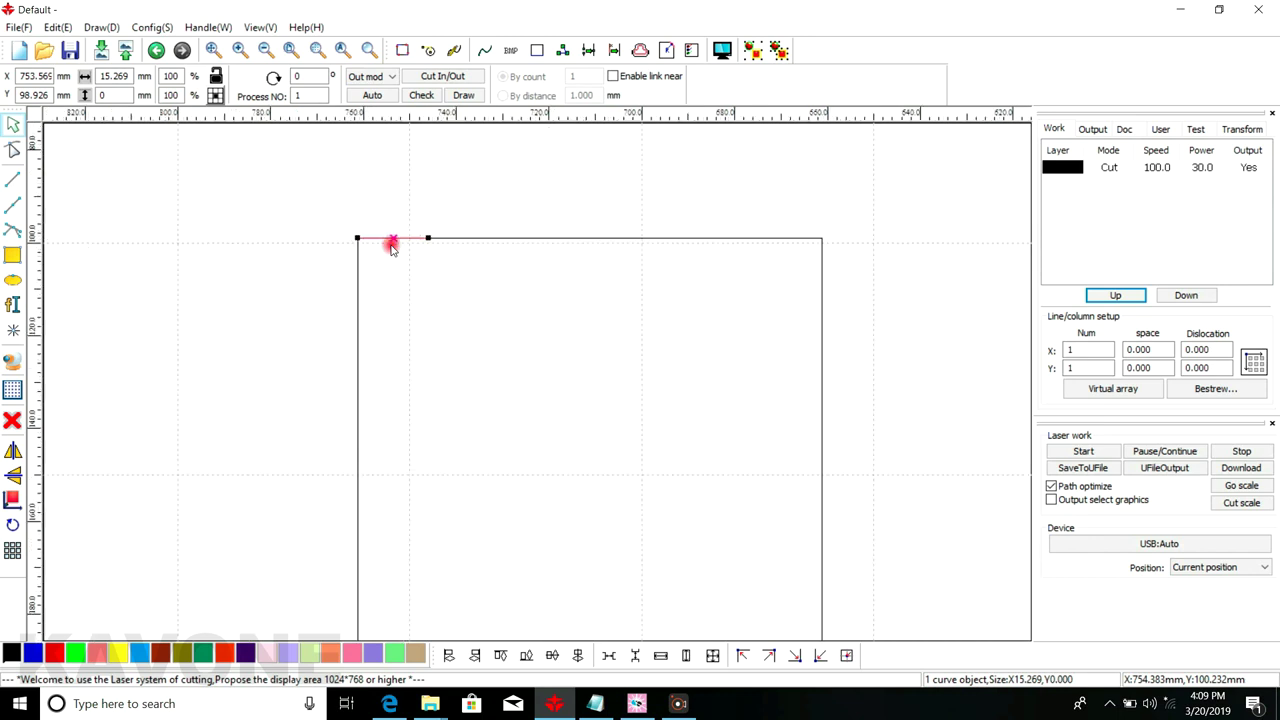
{"action": "key", "text": "Delete"}
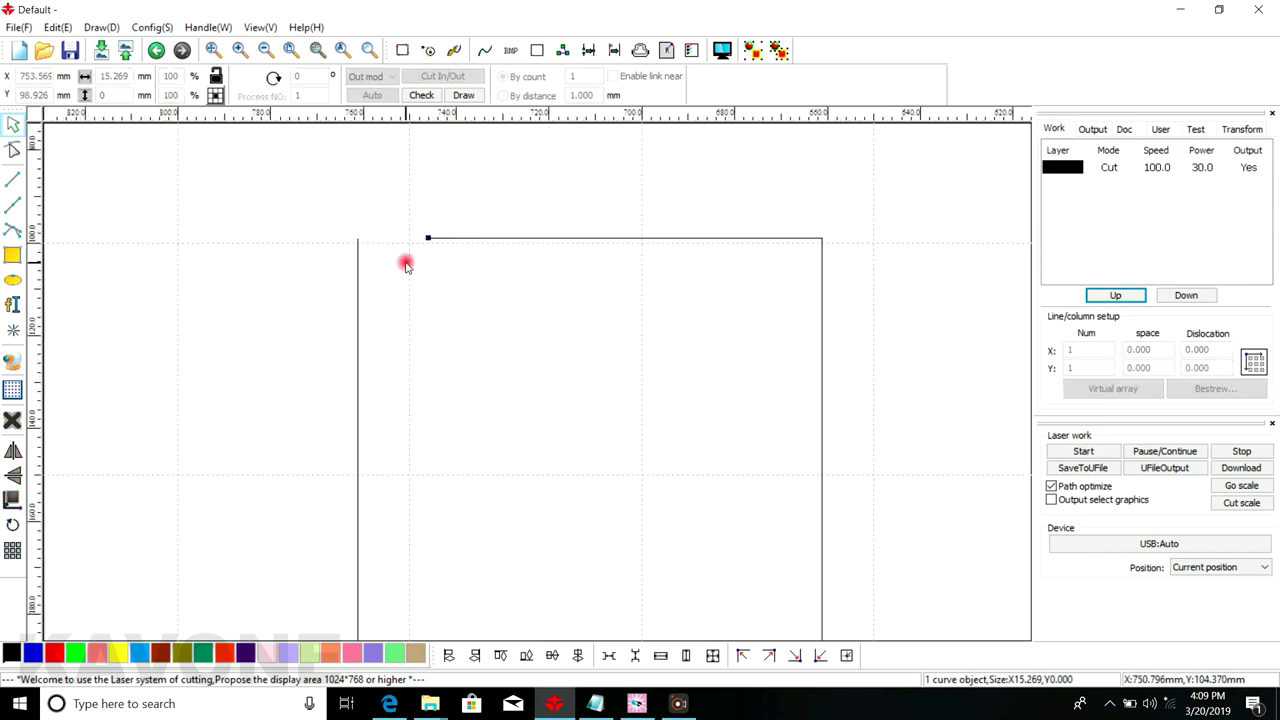
Close the gap in the square's top edge by connecting the two end nodes of the open curve
{"action": "scroll", "coordinate": [354, 197], "scroll_direction": "down", "scroll_amount": 1}
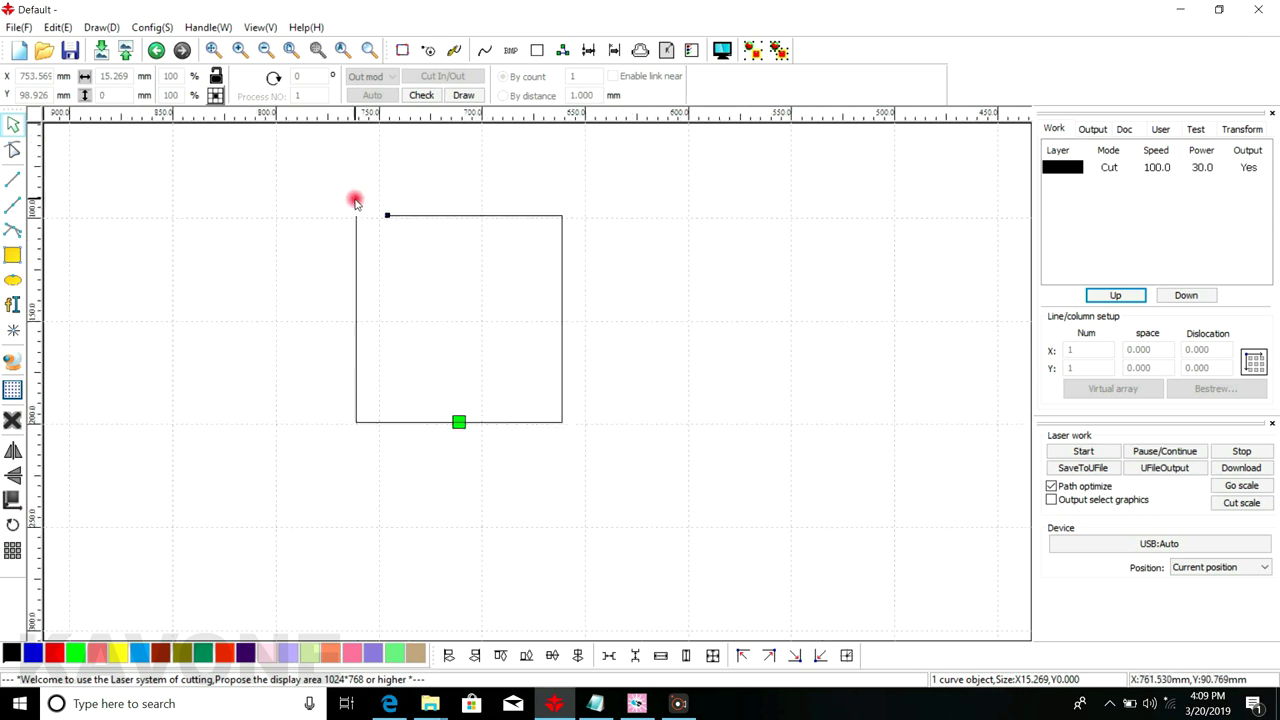
{"action": "left_click_drag", "start_coordinate": [291, 194], "coordinate": [610, 442]}
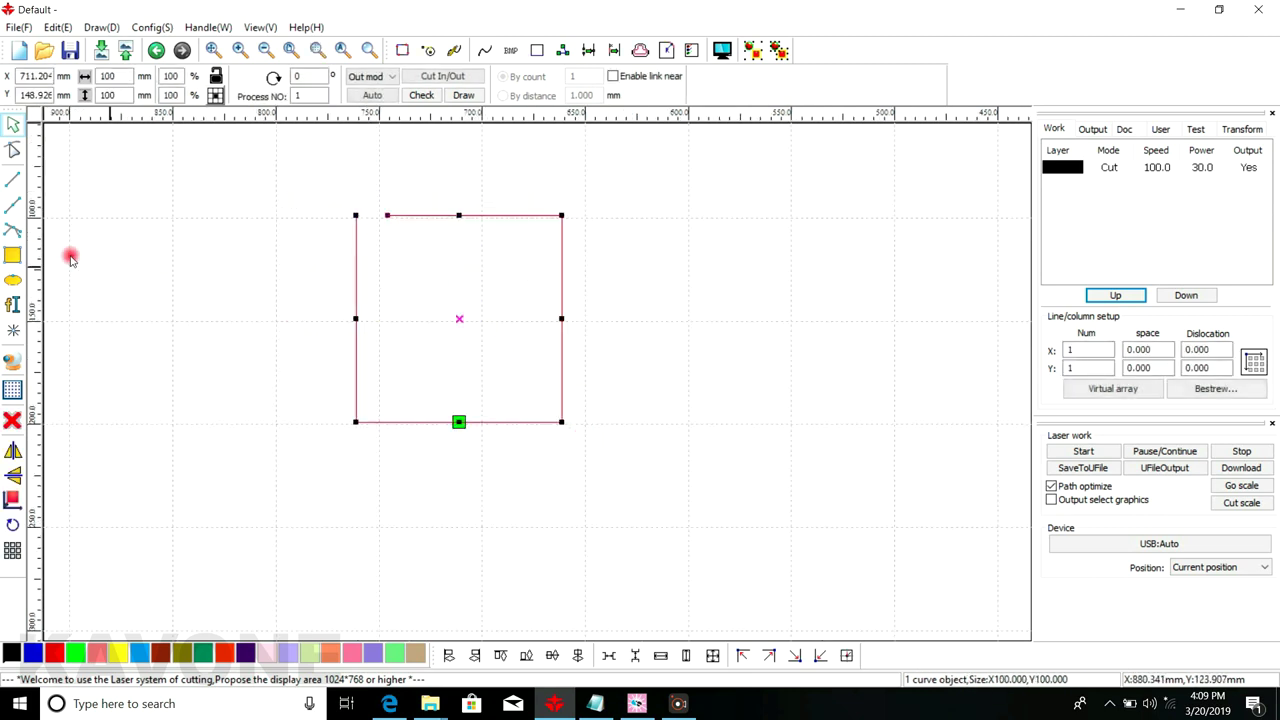
{"action": "left_click", "coordinate": [15, 149]}
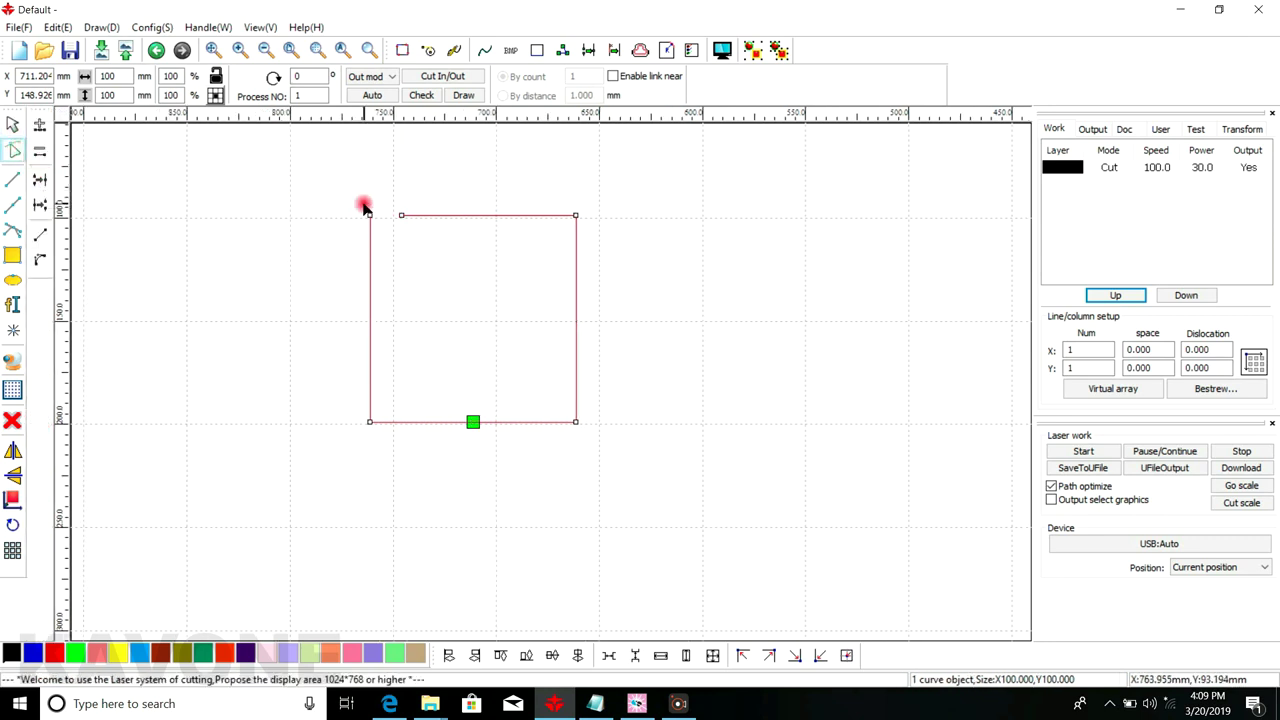
{"action": "left_click_drag", "start_coordinate": [361, 204], "coordinate": [418, 234]}
{"action": "left_click", "coordinate": [40, 179]}
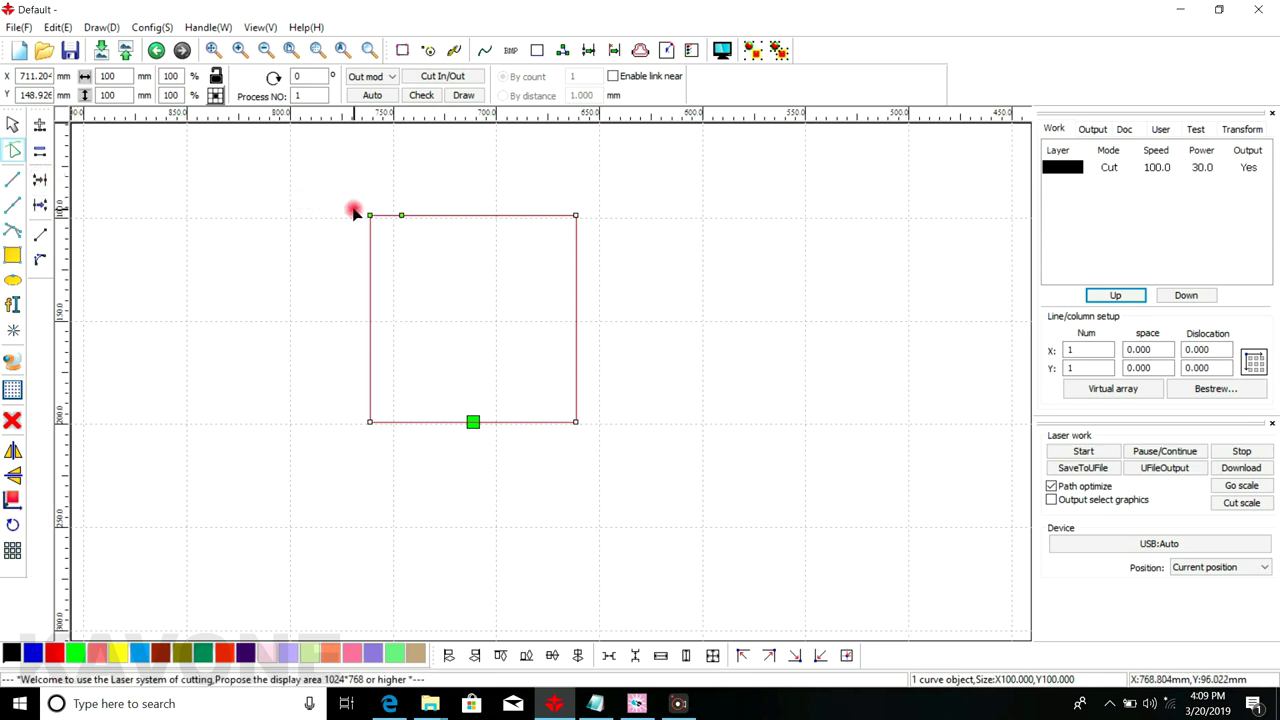
Remove the extra node from the square's top edge and insert it again at the same place
{"action": "scroll", "coordinate": [394, 200], "scroll_direction": "up", "scroll_amount": 3}
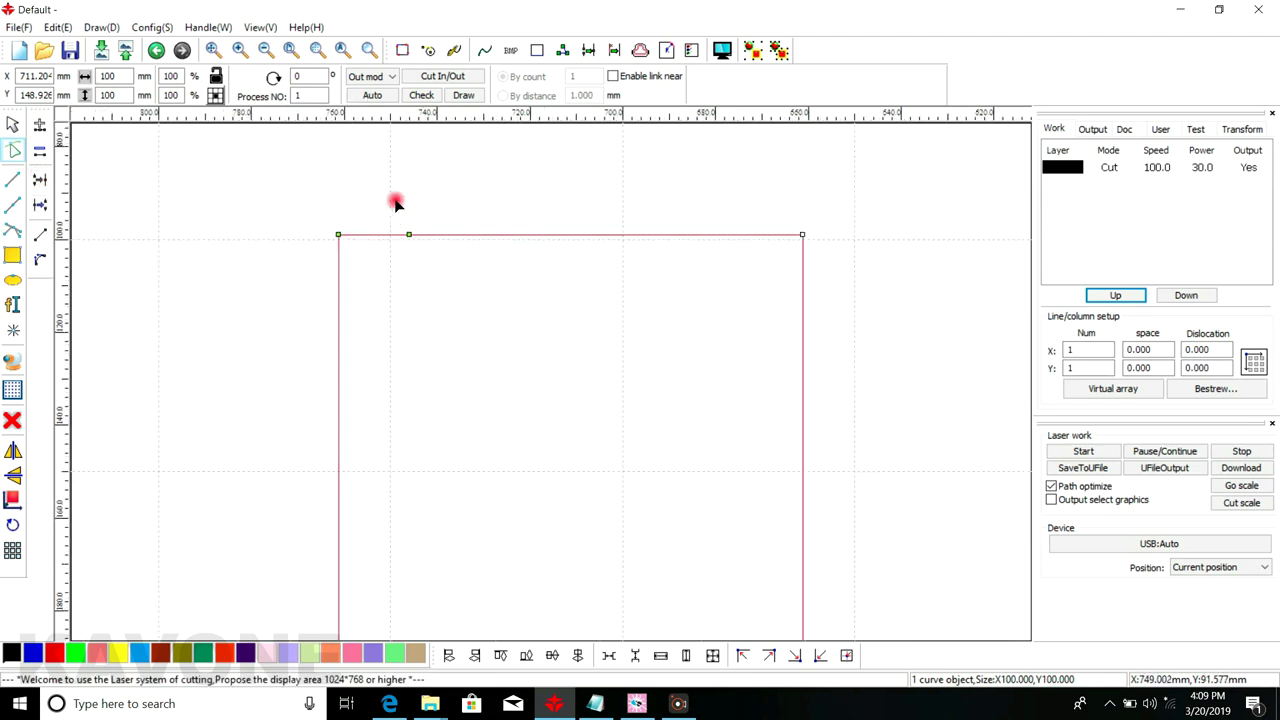
{"action": "scroll", "coordinate": [417, 229], "scroll_direction": "down", "scroll_amount": 2}
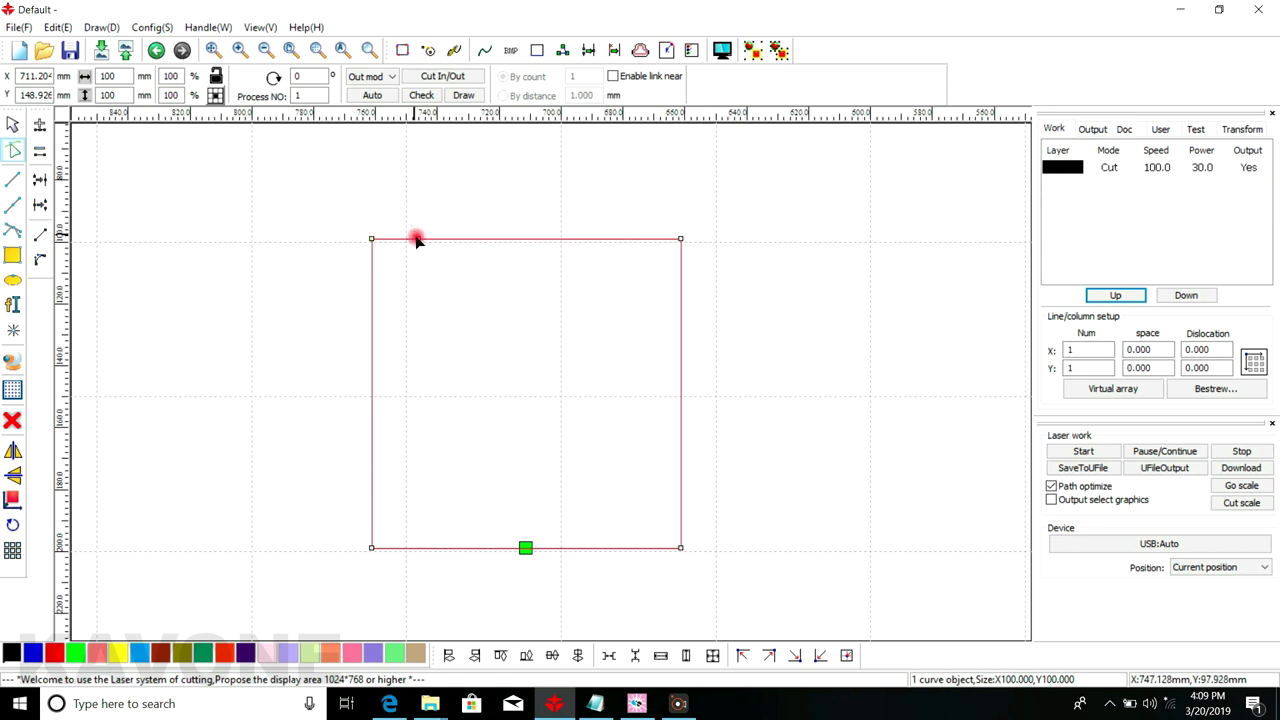
{"action": "left_click_drag", "start_coordinate": [408, 222], "coordinate": [437, 264]}
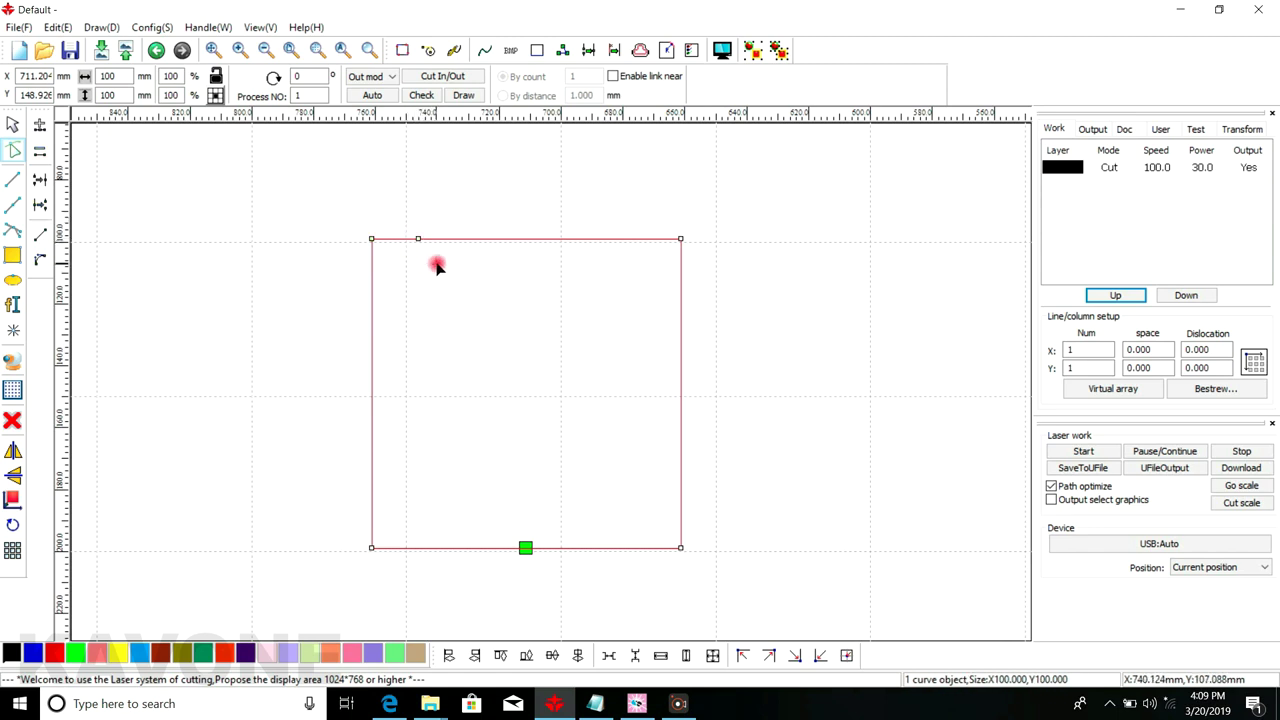
Select the extra node near the upper-left corner of the square's top edge and delete it
{"action": "left_click_drag", "start_coordinate": [417, 209], "coordinate": [437, 268]}
{"action": "left_click", "coordinate": [418, 241]}
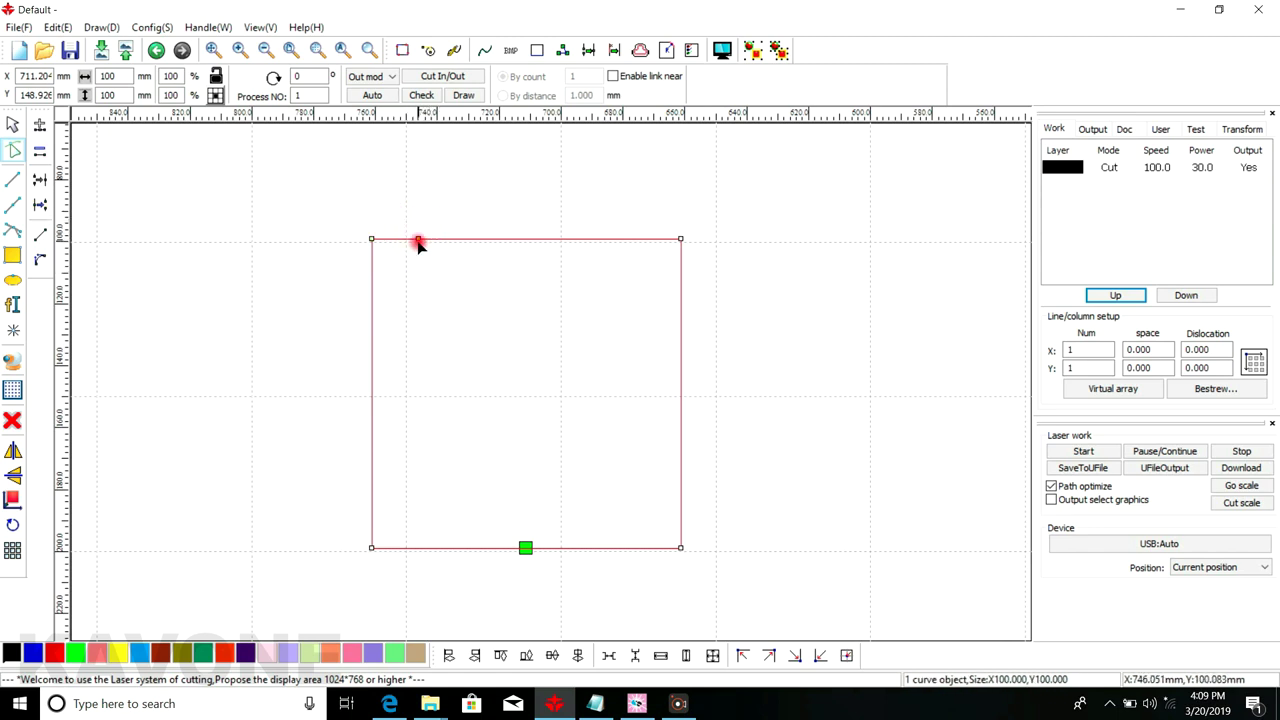
{"action": "left_click", "coordinate": [40, 153]}
{"action": "scroll", "coordinate": [363, 263], "scroll_direction": "up", "scroll_amount": 1}
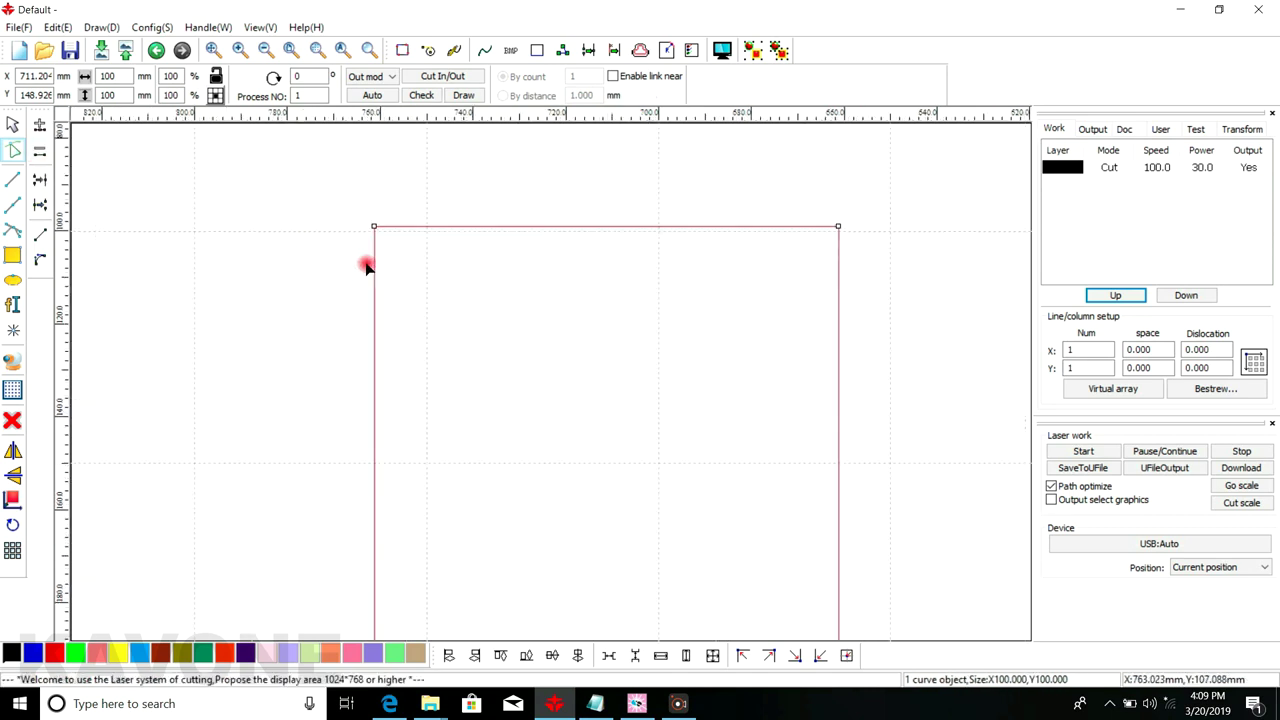
Draw a wavy multi-node curve about 62 mm wide and 36 mm high to the upper right of the square
{"action": "scroll", "coordinate": [355, 270], "scroll_direction": "down", "scroll_amount": 2}
{"action": "mouse_move", "coordinate": [563, 253]}
{"action": "left_mouse_down"}
{"action": "mouse_move", "coordinate": [586, 257]}
{"action": "mouse_move", "coordinate": [577, 250]}
{"action": "left_mouse_up"}
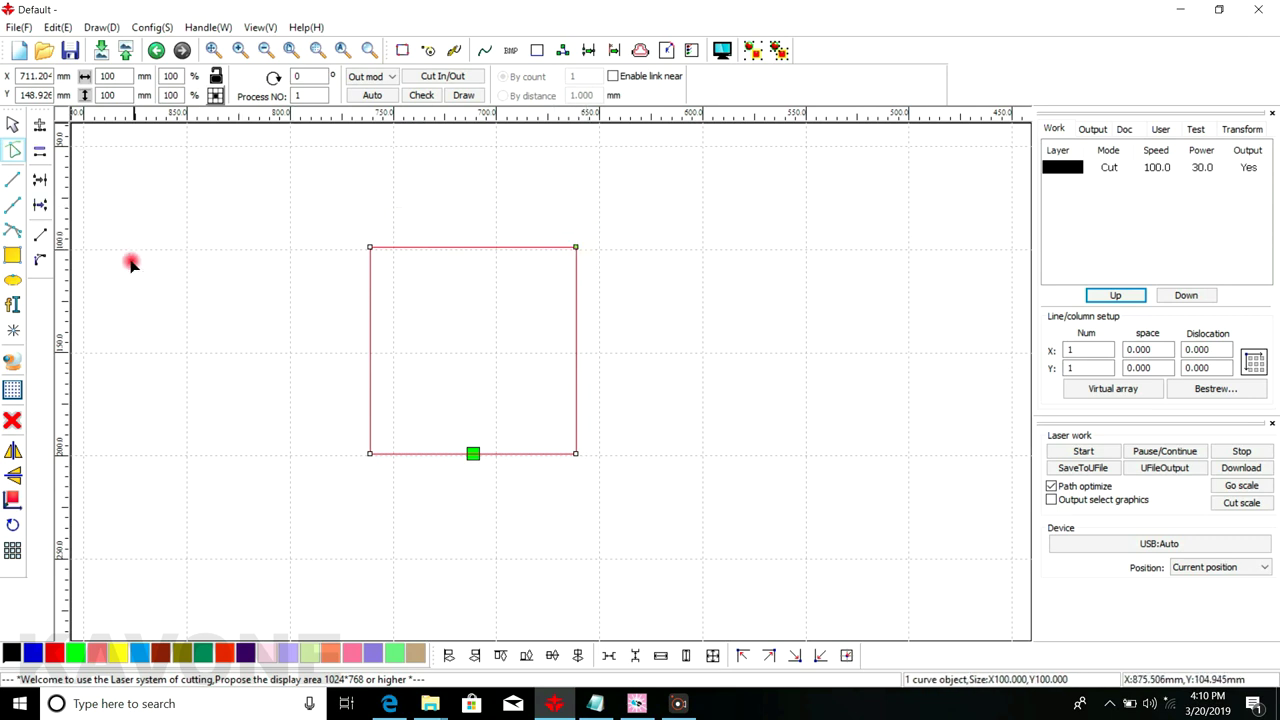
{"action": "left_click", "coordinate": [15, 233]}
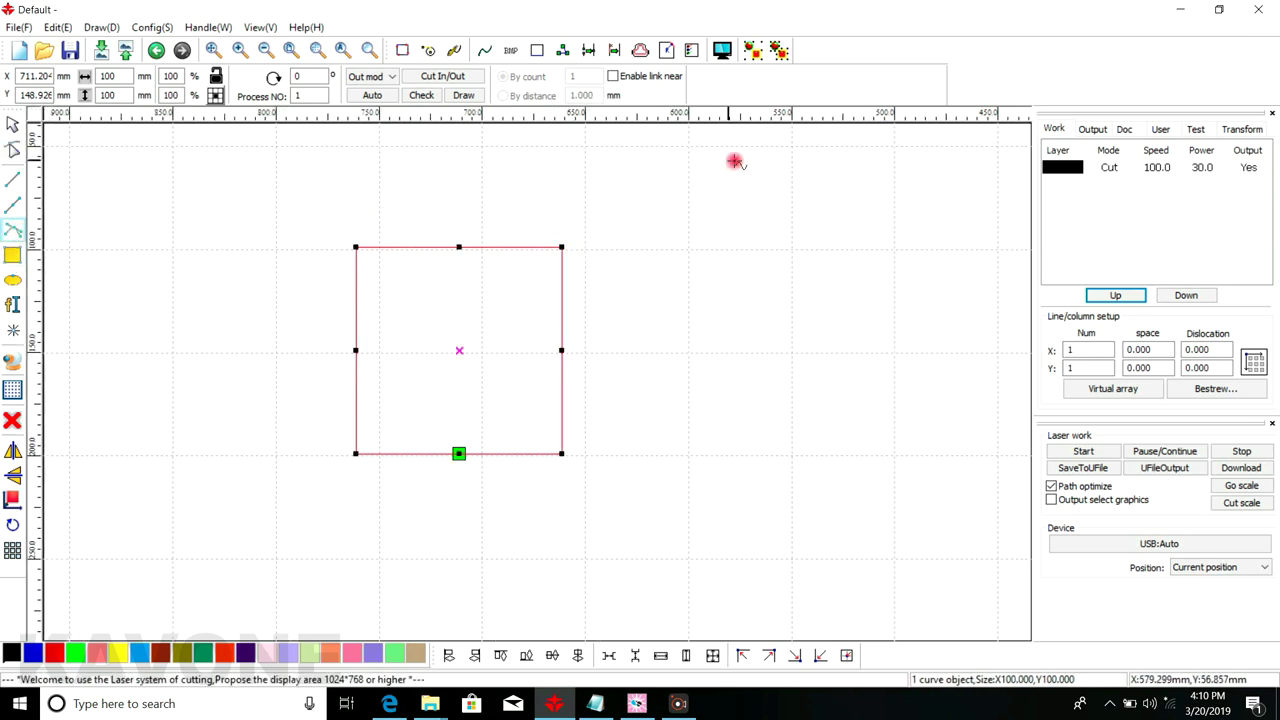
{"action": "left_click", "coordinate": [657, 226]}
{"action": "left_click_drag", "start_coordinate": [712, 219], "coordinate": [812, 239]}
{"action": "left_click", "coordinate": [12, 124]}
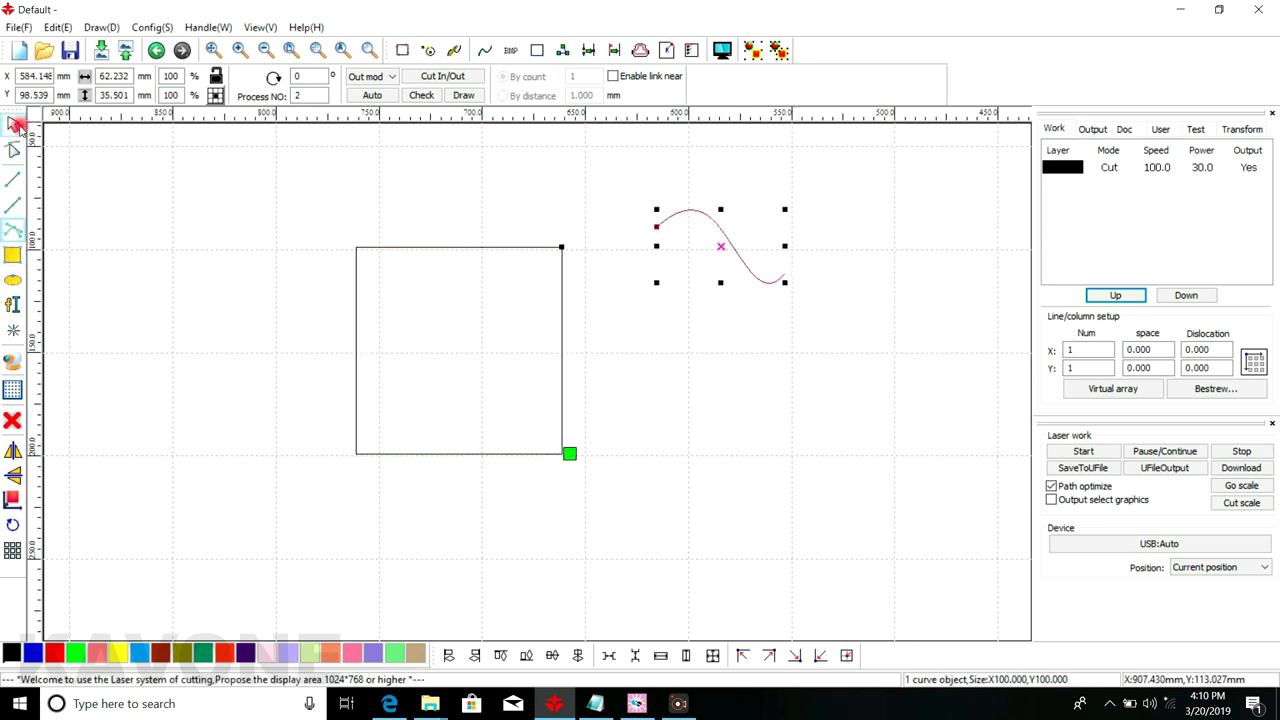
Select the first two nodes of the wavy curve and convert the segment between them to a straight line
{"action": "left_click", "coordinate": [614, 280]}
{"action": "left_click", "coordinate": [666, 226]}
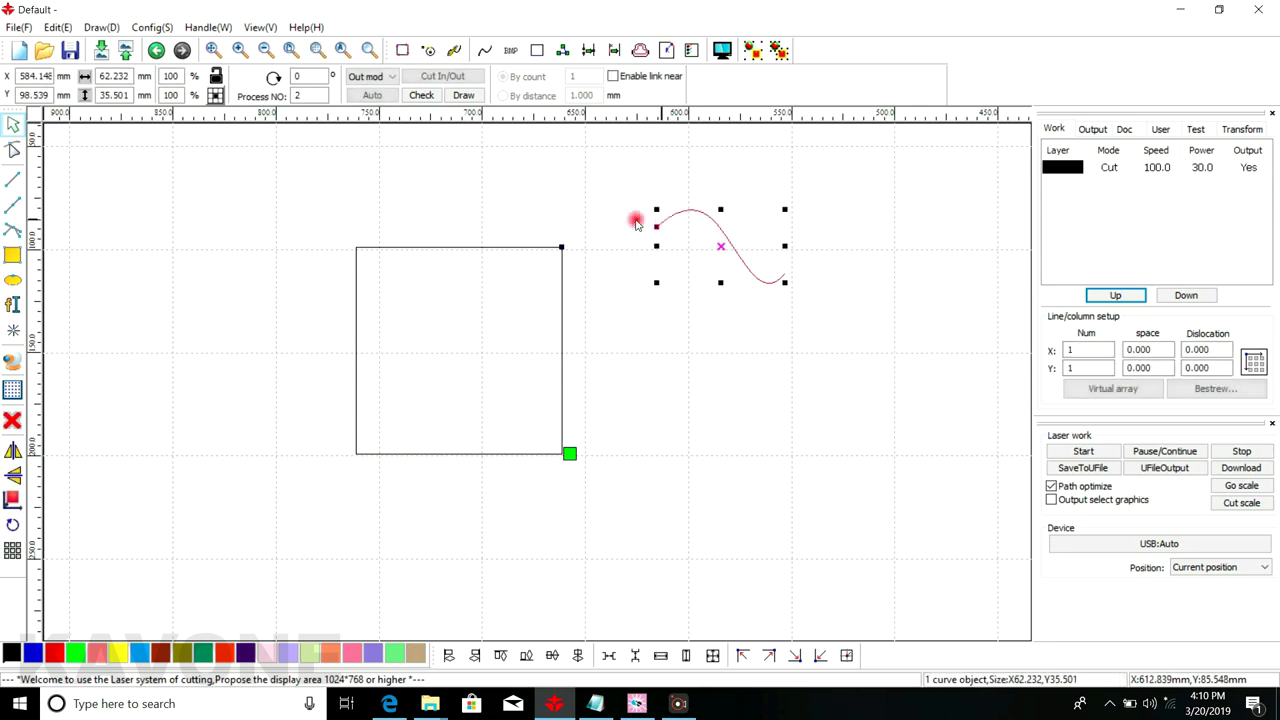
{"action": "left_click", "coordinate": [12, 149]}
{"action": "left_click_drag", "start_coordinate": [652, 194], "coordinate": [735, 240]}
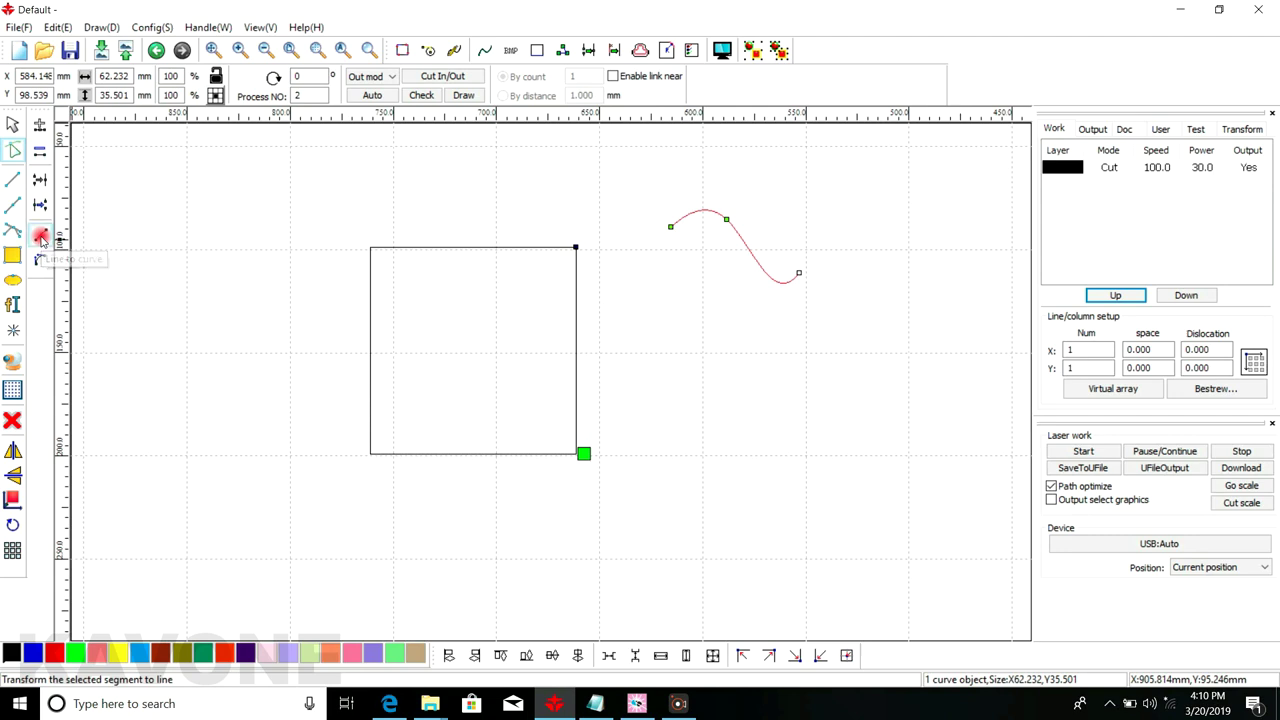
{"action": "left_click", "coordinate": [40, 237]}
{"action": "scroll", "coordinate": [697, 229], "scroll_direction": "up", "scroll_amount": 1}
{"action": "scroll", "coordinate": [697, 229], "scroll_direction": "up", "scroll_amount": 1}
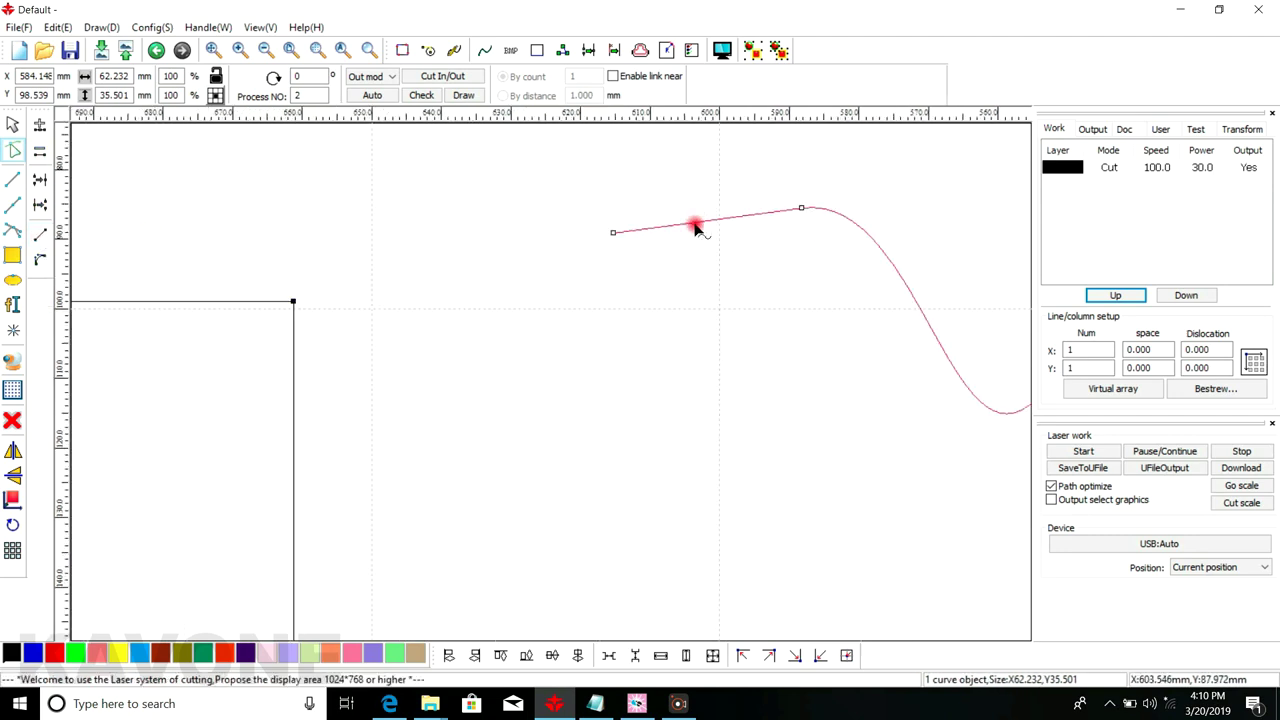
{"action": "scroll", "coordinate": [697, 229], "scroll_direction": "down", "scroll_amount": 1}
{"action": "scroll", "coordinate": [694, 227], "scroll_direction": "up", "scroll_amount": 2}
{"action": "scroll", "coordinate": [690, 229], "scroll_direction": "down", "scroll_amount": 1}
{"action": "scroll", "coordinate": [690, 229], "scroll_direction": "down", "scroll_amount": 2}
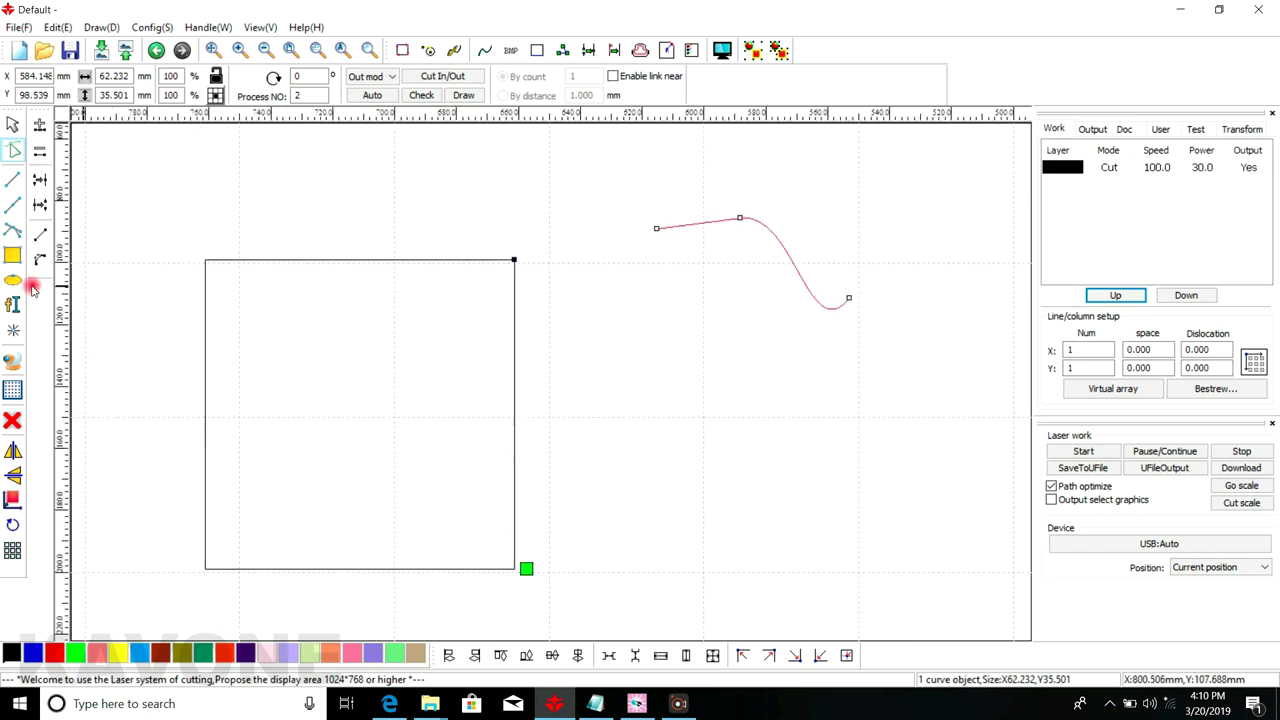
Draw a horizontal straight line about 73 mm long below the wavy curve
{"action": "left_click", "coordinate": [13, 178]}
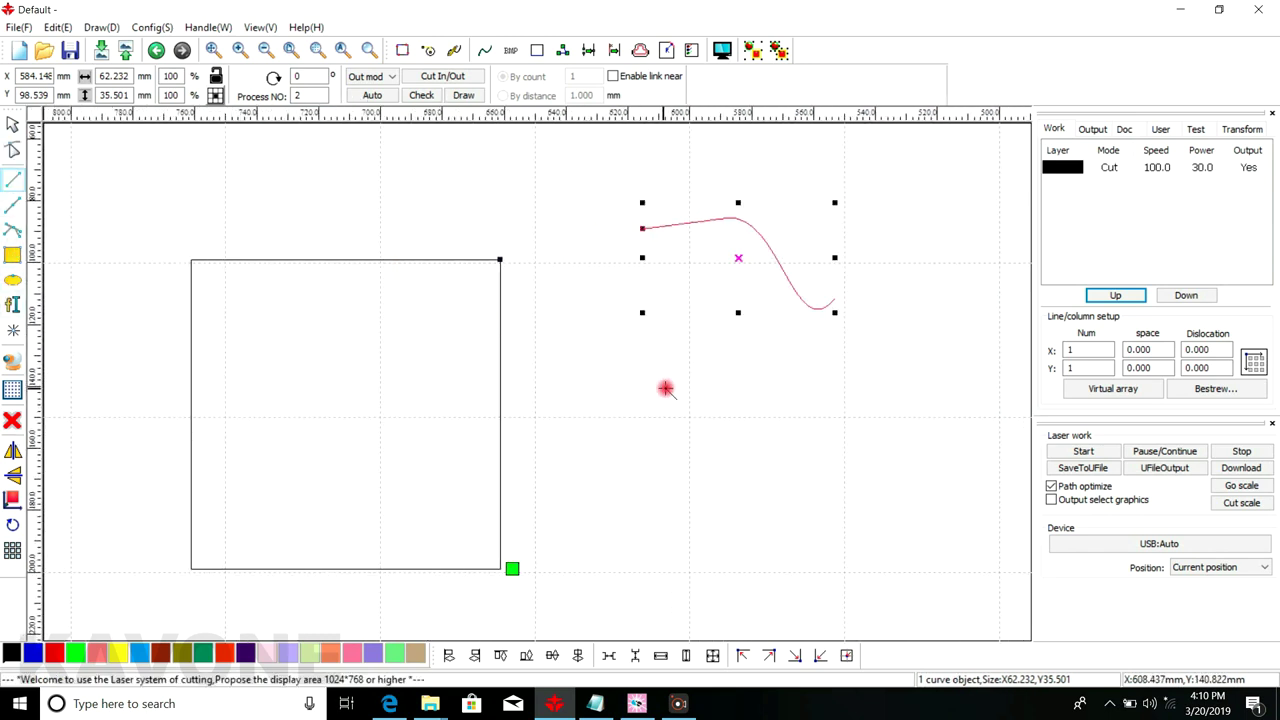
{"action": "left_click_drag", "start_coordinate": [633, 430], "coordinate": [859, 406]}
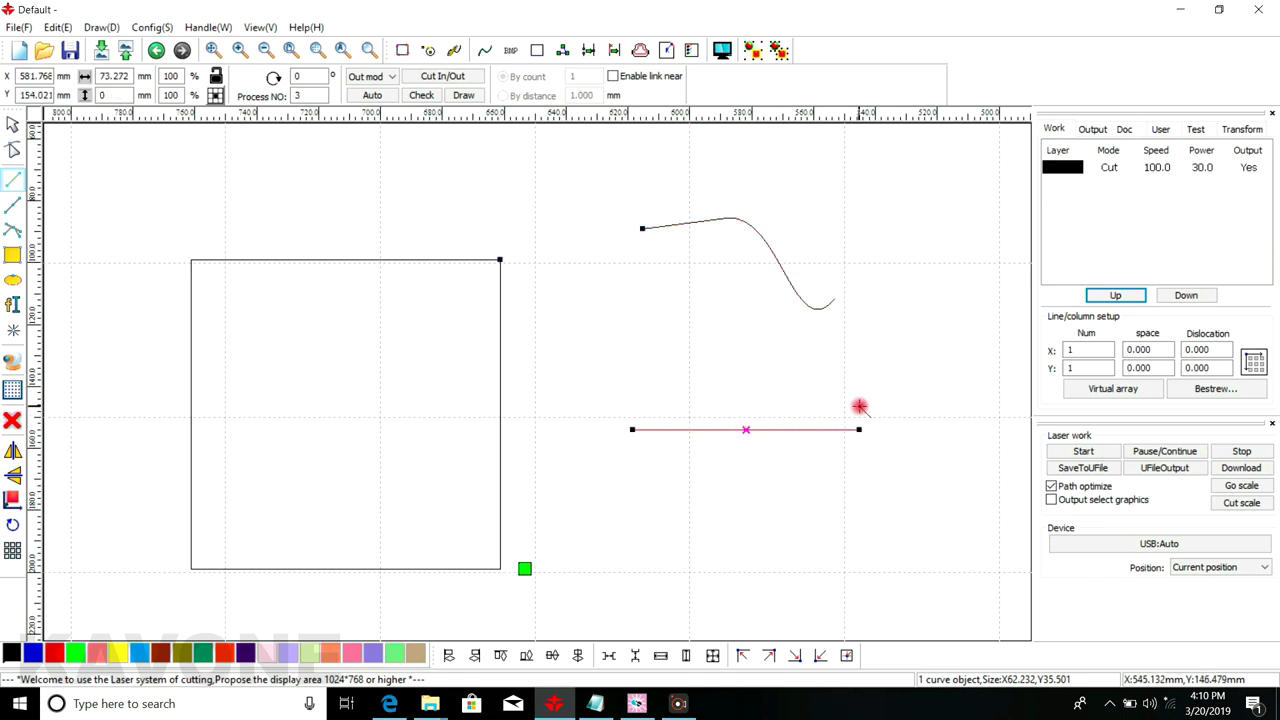
{"action": "left_click", "coordinate": [13, 124]}
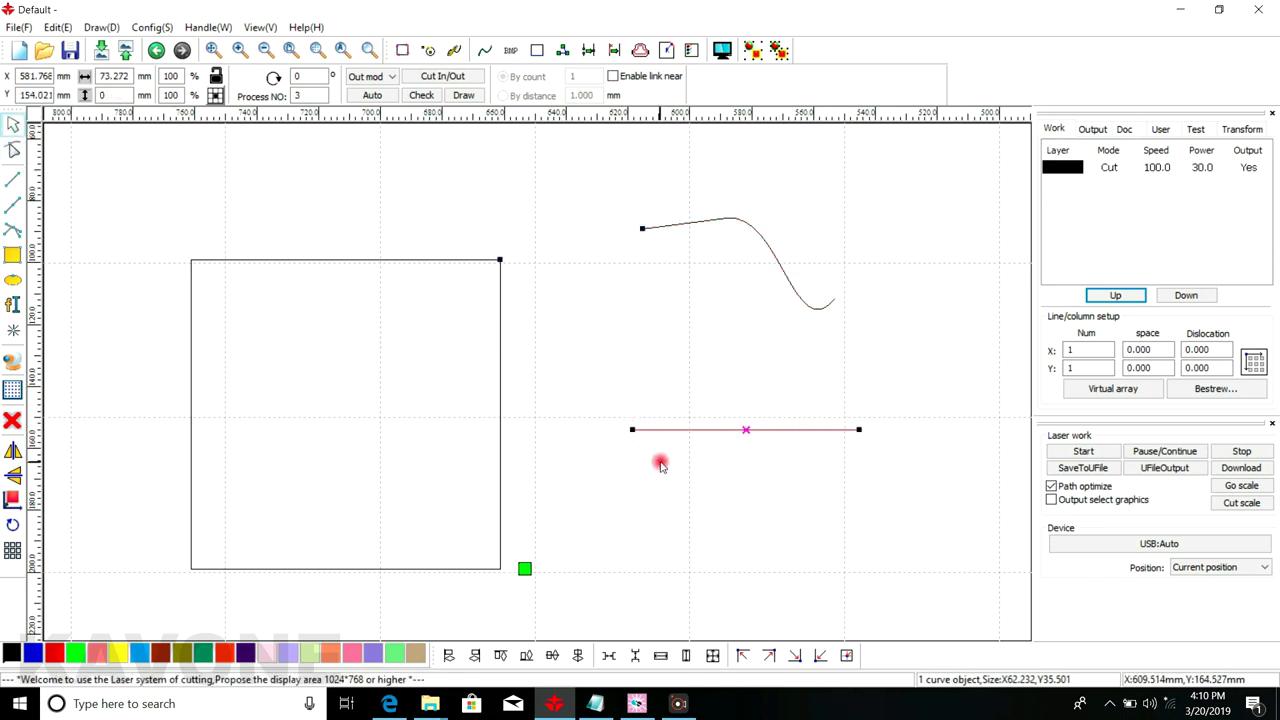
Convert the 73 mm line to a curve and bend it into an S shape by pulling its two control handles in opposite directions
{"action": "left_click", "coordinate": [13, 150]}
{"action": "left_click_drag", "start_coordinate": [599, 403], "coordinate": [908, 448]}
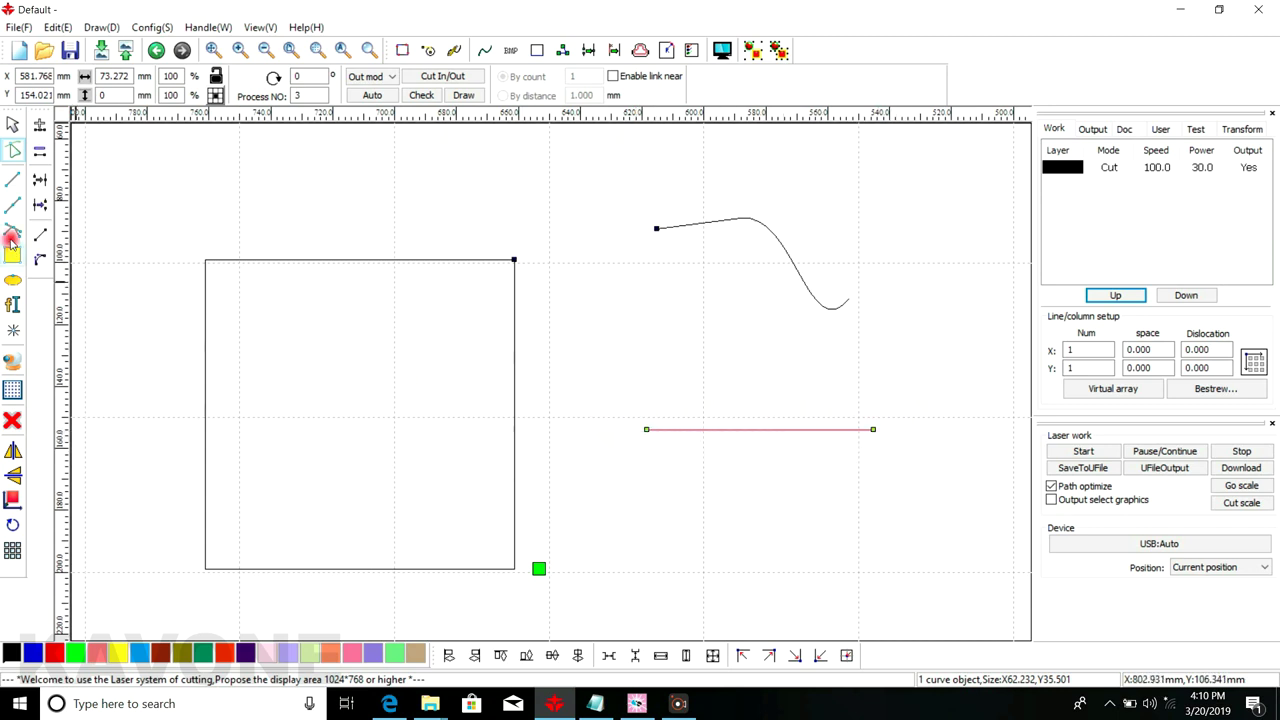
{"action": "left_click", "coordinate": [38, 262]}
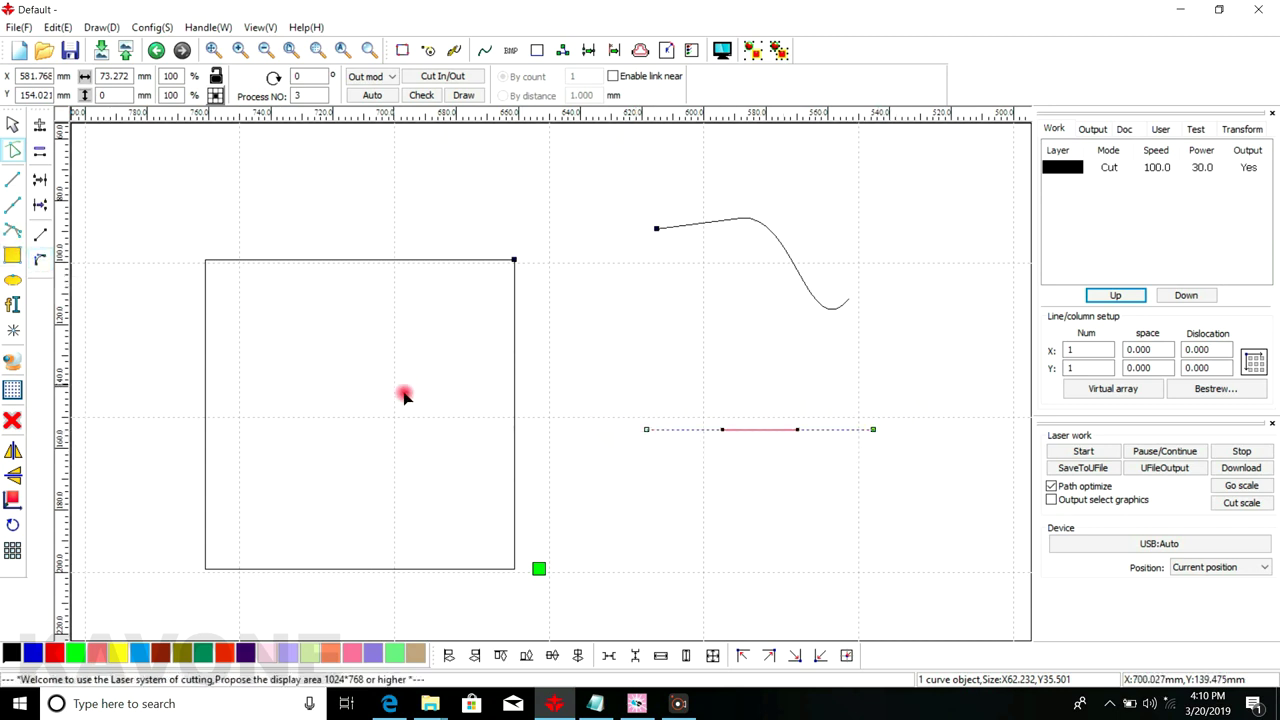
{"action": "left_click", "coordinate": [40, 260]}
{"action": "left_click", "coordinate": [732, 437]}
{"action": "left_click_drag", "start_coordinate": [724, 432], "coordinate": [735, 495]}
{"action": "left_click_drag", "start_coordinate": [800, 432], "coordinate": [834, 358]}
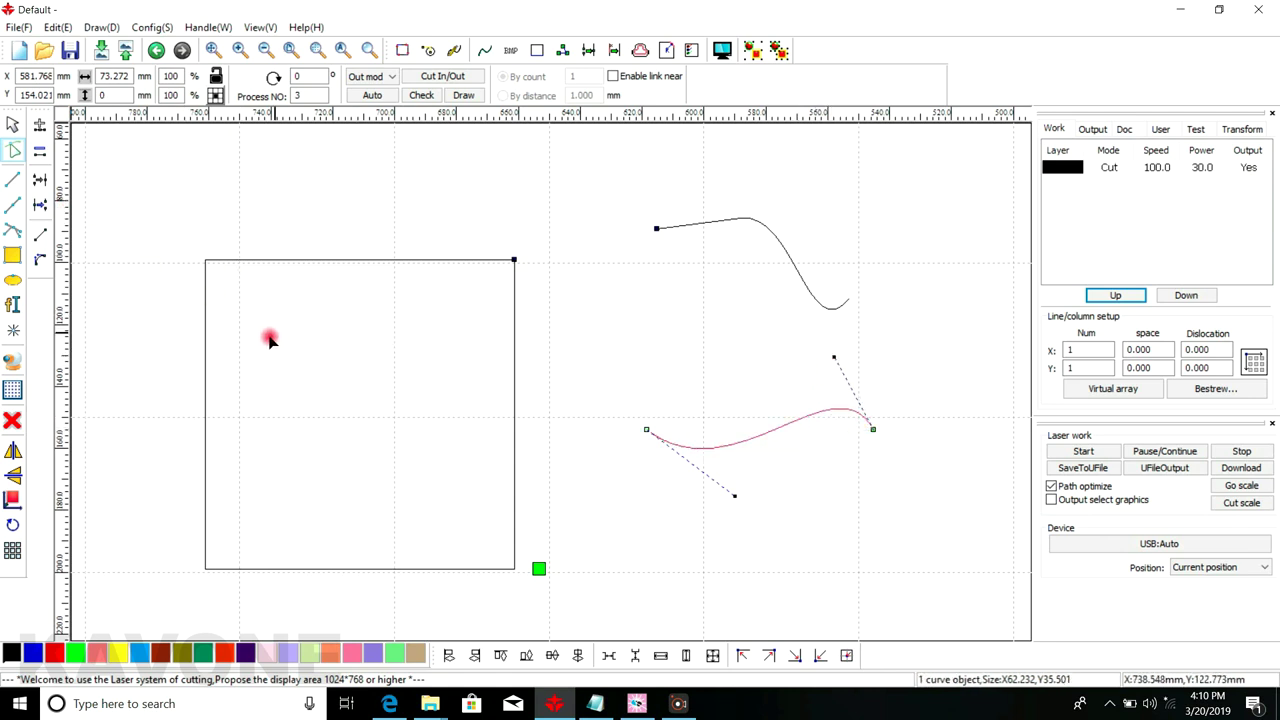
Draw a horizontal line above the two curves and set its length to 200 mm
{"action": "left_click", "coordinate": [13, 182]}
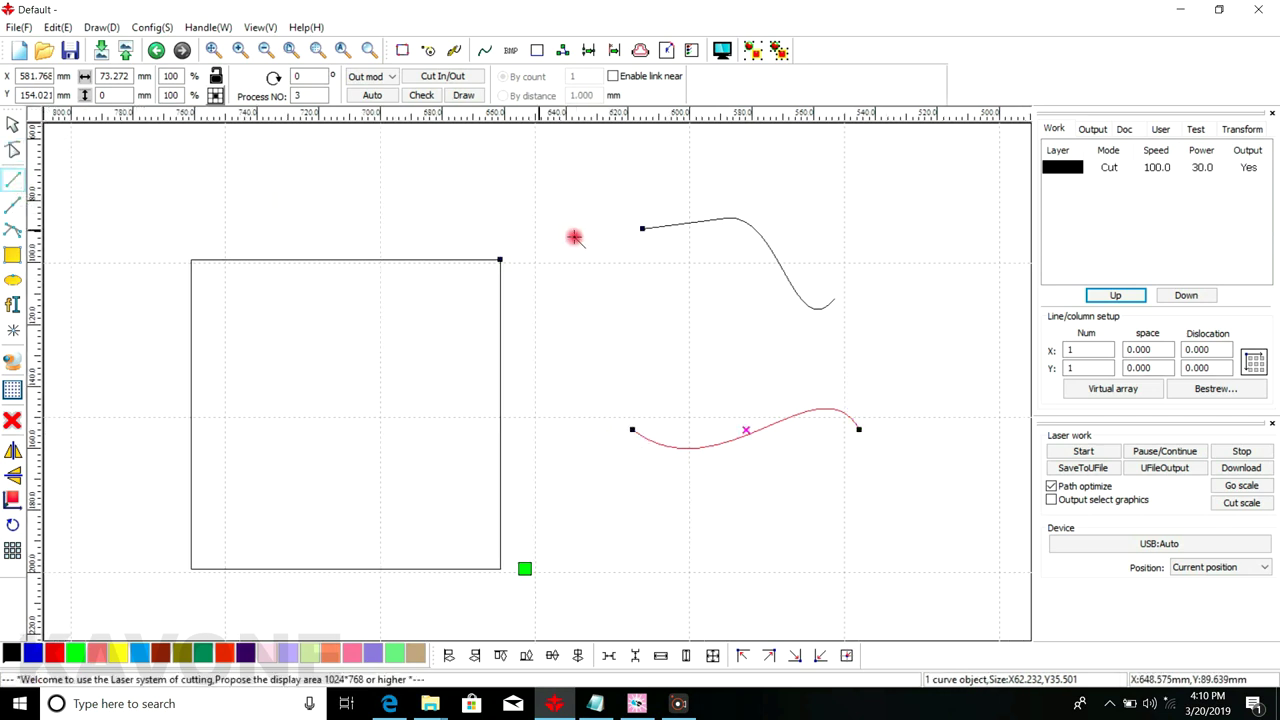
{"action": "scroll", "coordinate": [508, 289], "scroll_direction": "down", "scroll_amount": 2}
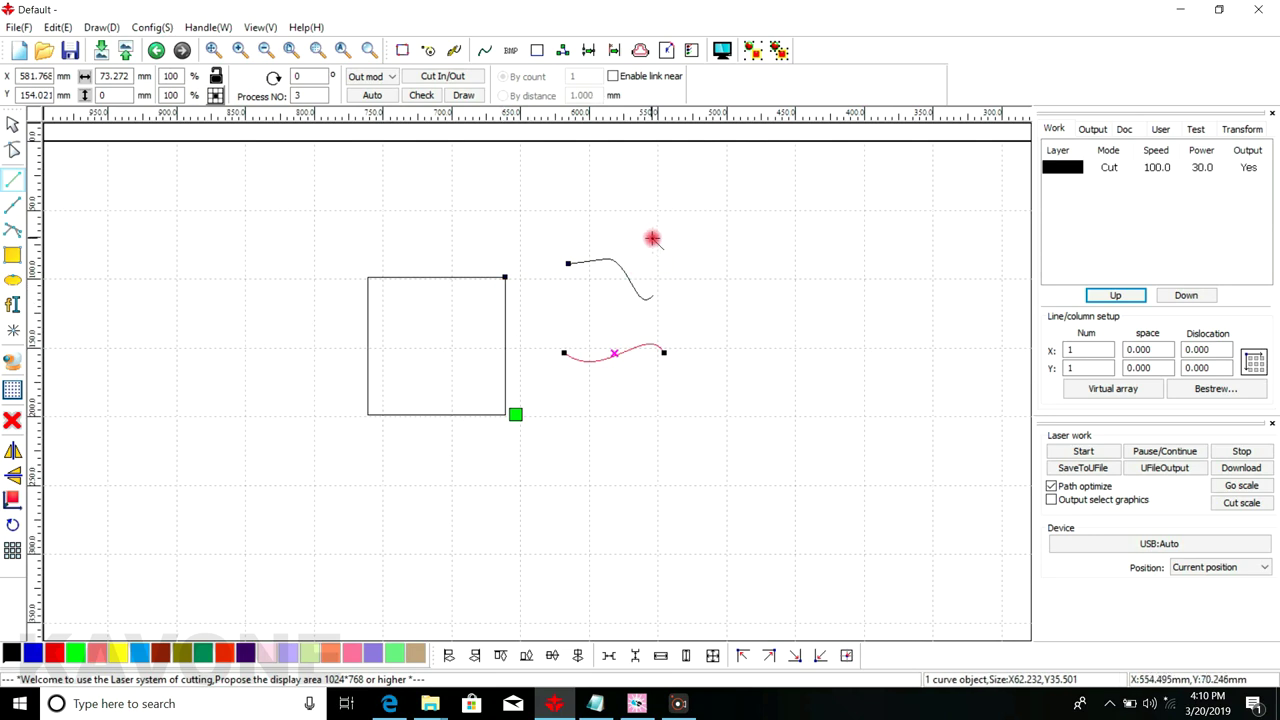
{"action": "mouse_move", "coordinate": [652, 238]}
{"action": "left_mouse_down"}
{"action": "mouse_move", "coordinate": [934, 246]}
{"action": "mouse_move", "coordinate": [846, 237]}
{"action": "mouse_move", "coordinate": [866, 239]}
{"action": "left_mouse_up"}
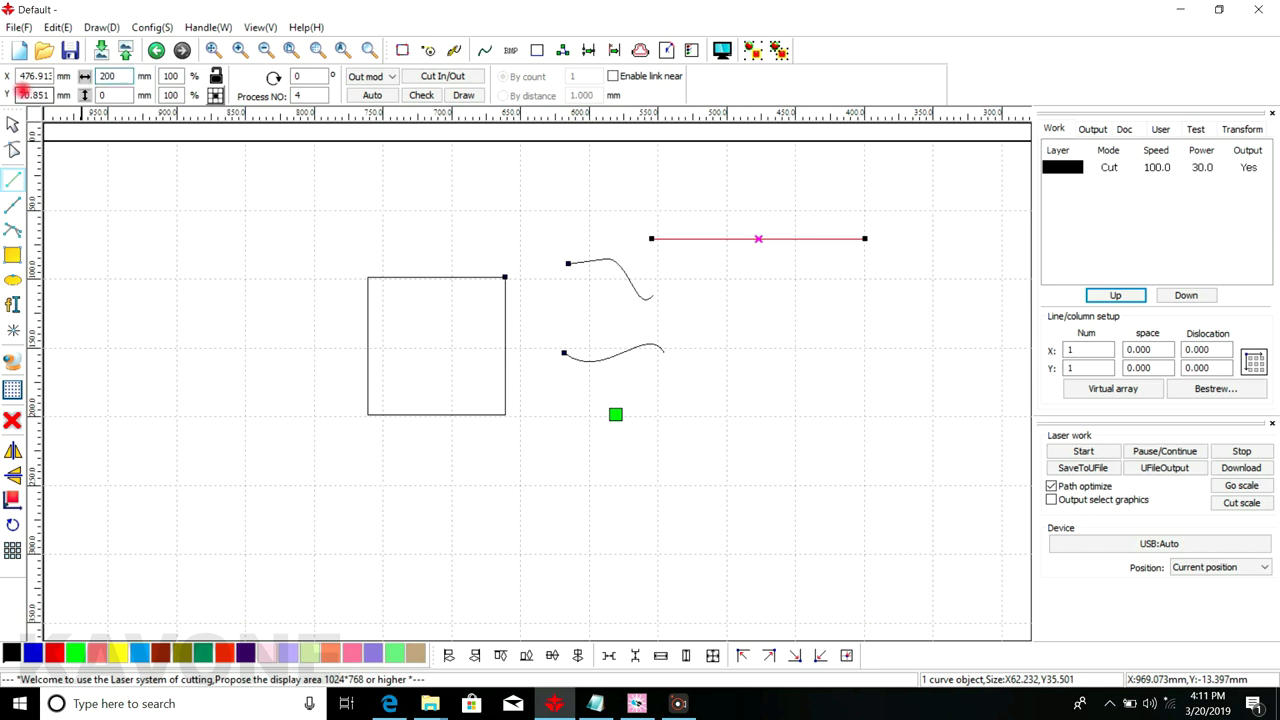
{"action": "key", "text": "Return"}
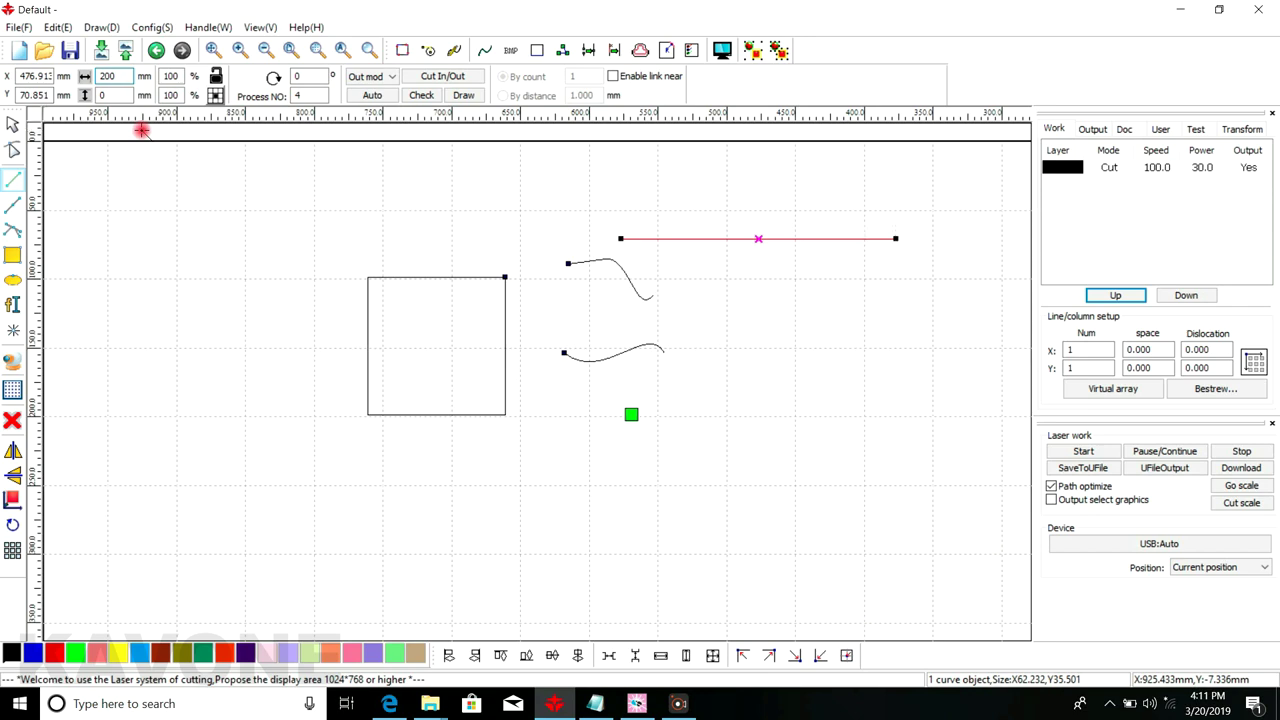
{"action": "left_click", "coordinate": [14, 126]}
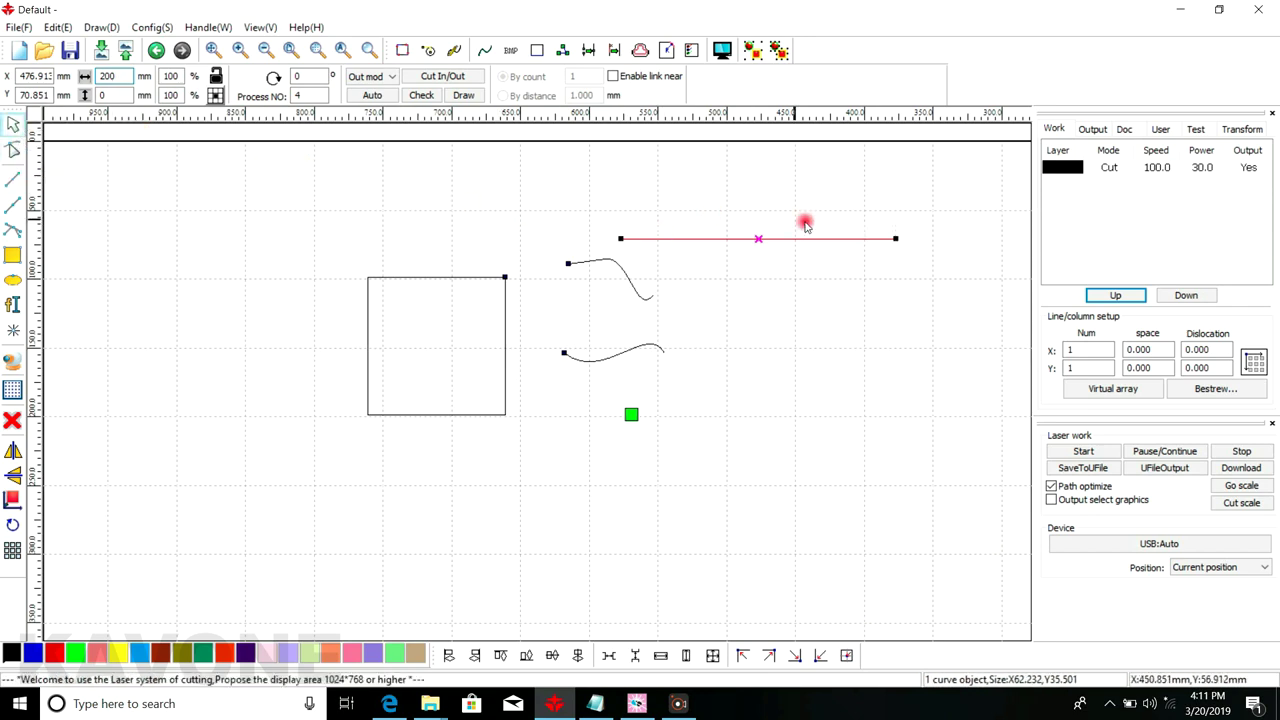
{"action": "left_click", "coordinate": [773, 268]}
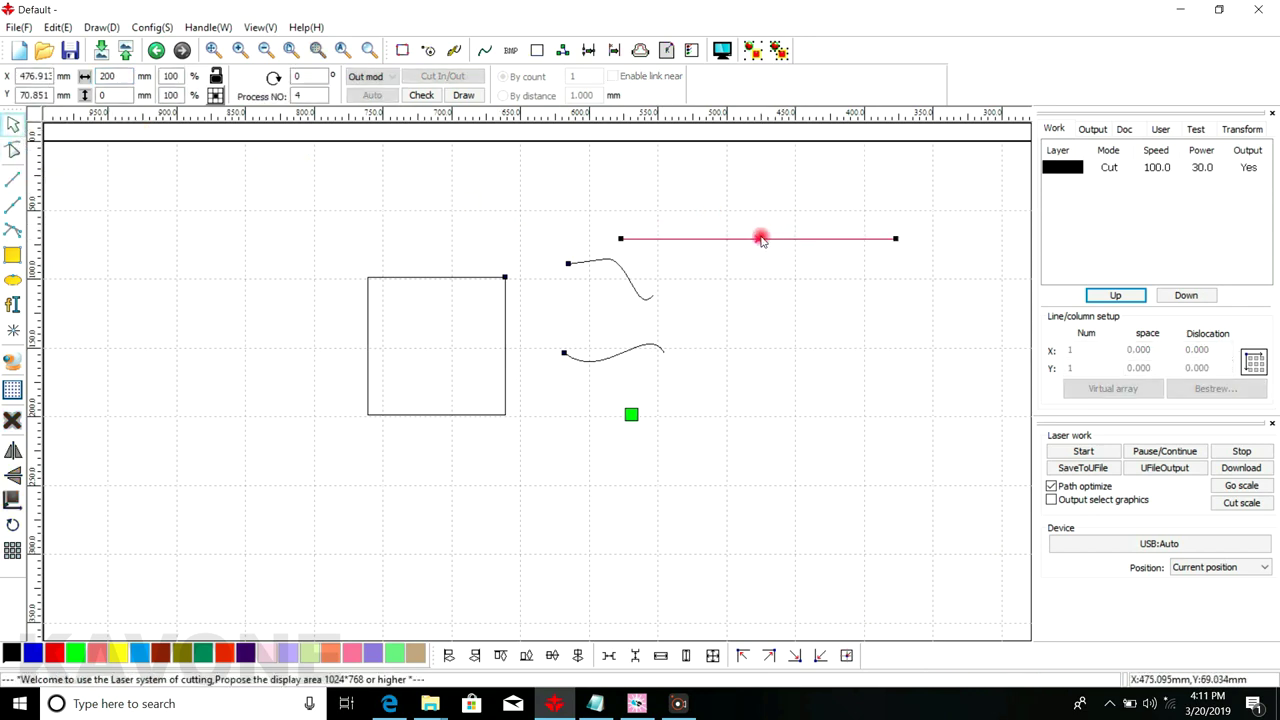
{"action": "left_click", "coordinate": [760, 238]}
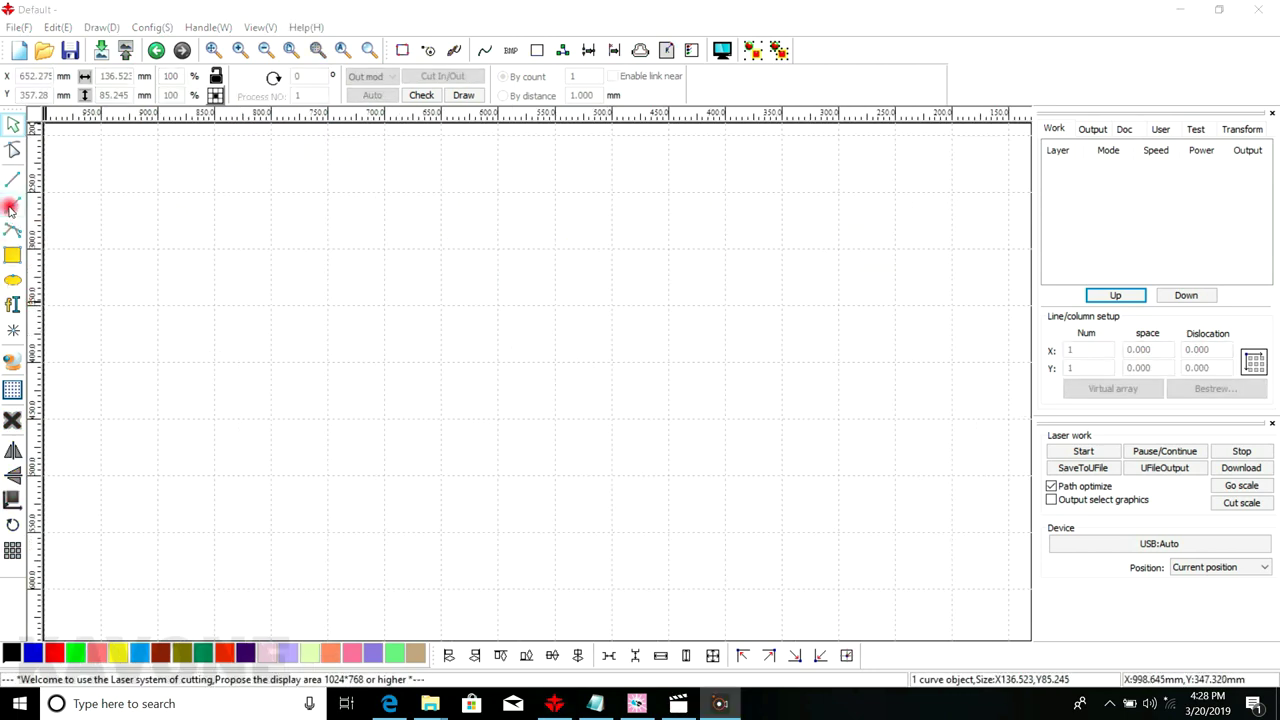
Draw an open stepped polyline of eight segments, about 301 mm wide and 188 mm high overall
{"action": "left_click", "coordinate": [11, 206]}
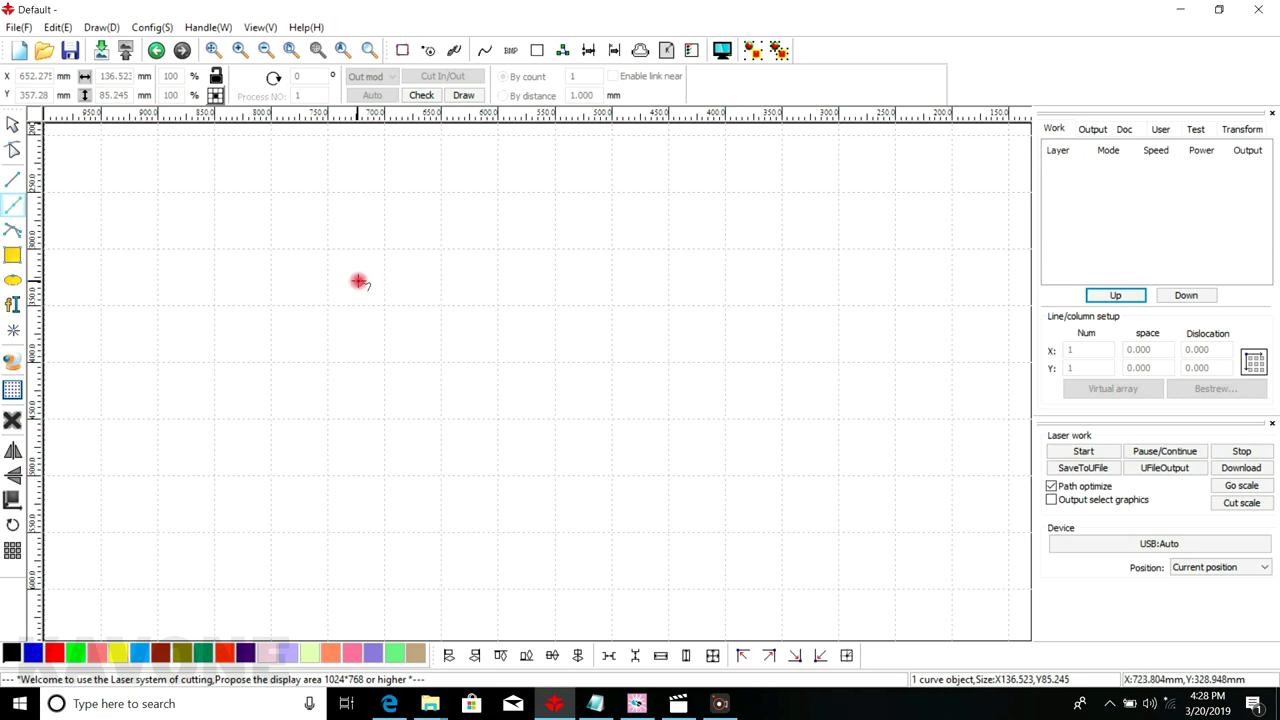
{"action": "left_click_drag", "start_coordinate": [365, 276], "coordinate": [533, 273]}
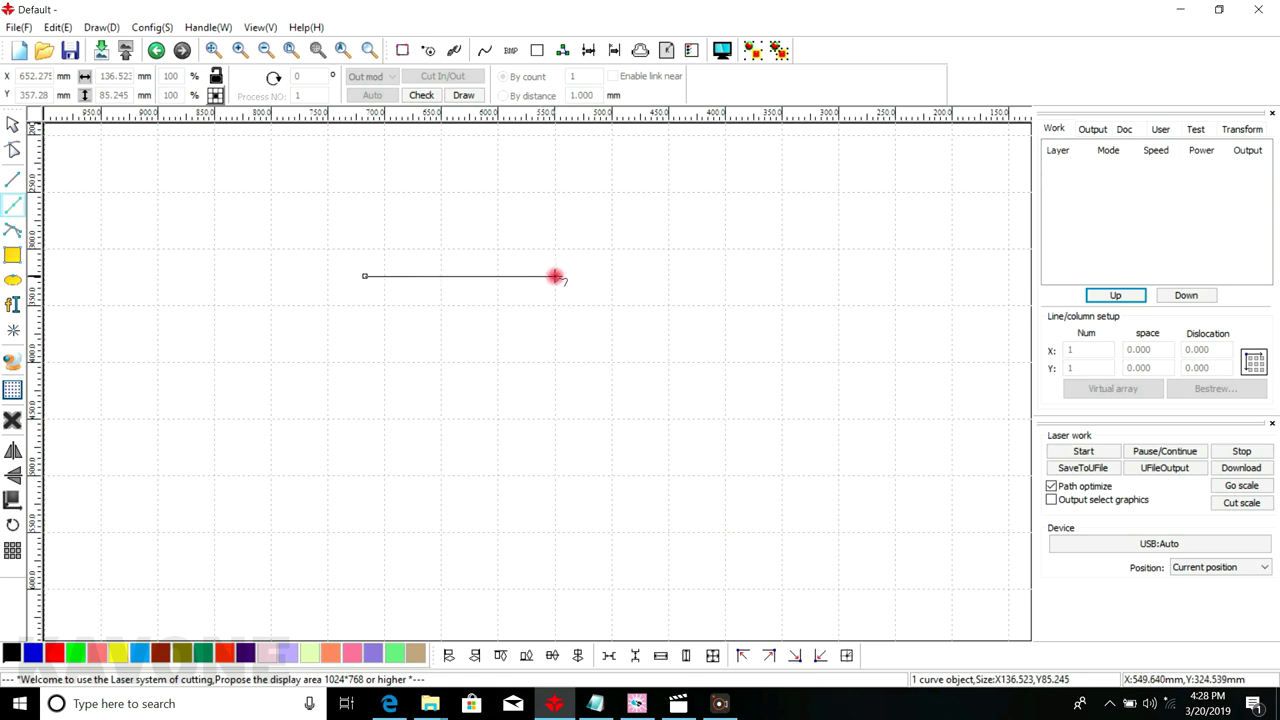
{"action": "left_click", "coordinate": [555, 276]}
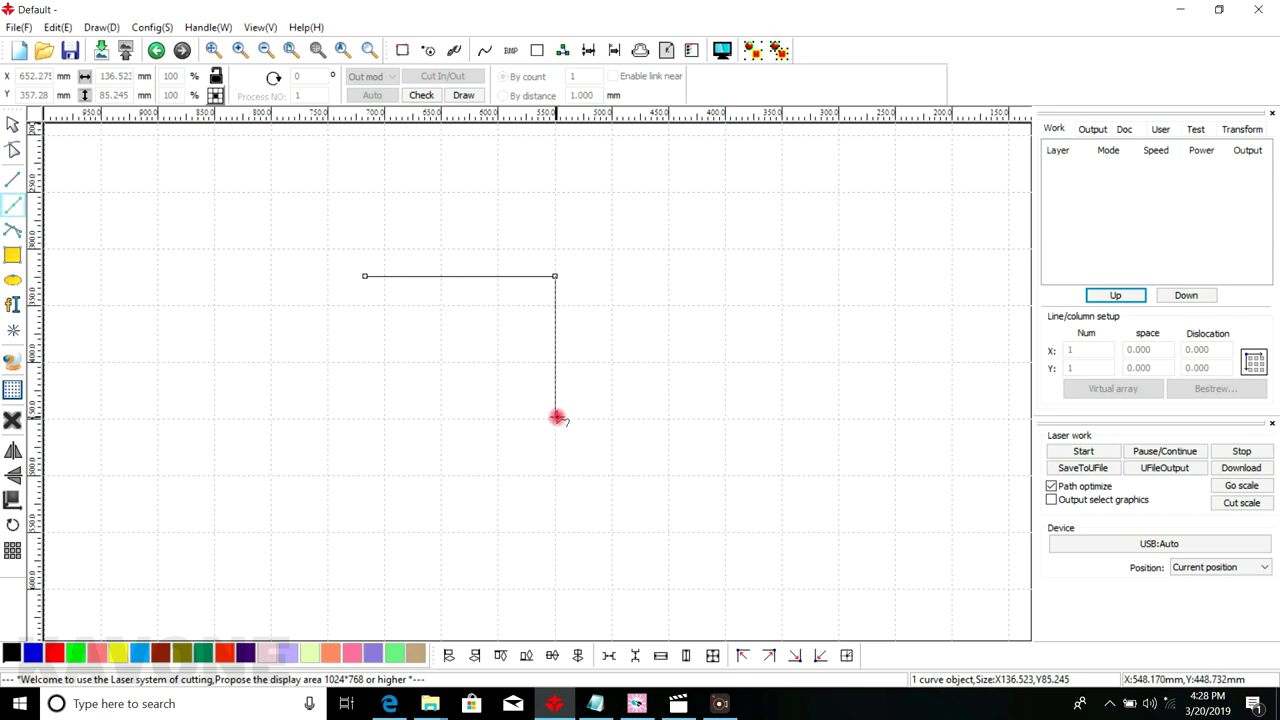
{"action": "left_click", "coordinate": [556, 417]}
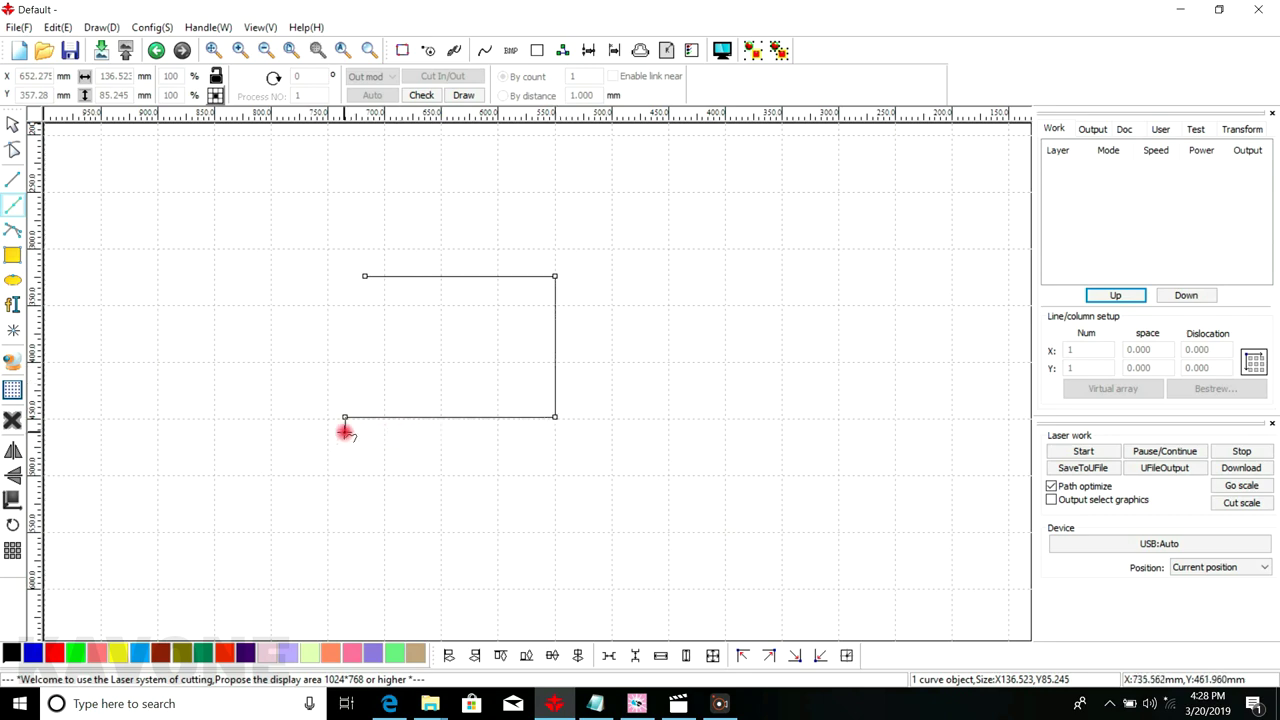
{"action": "left_click", "coordinate": [345, 298]}
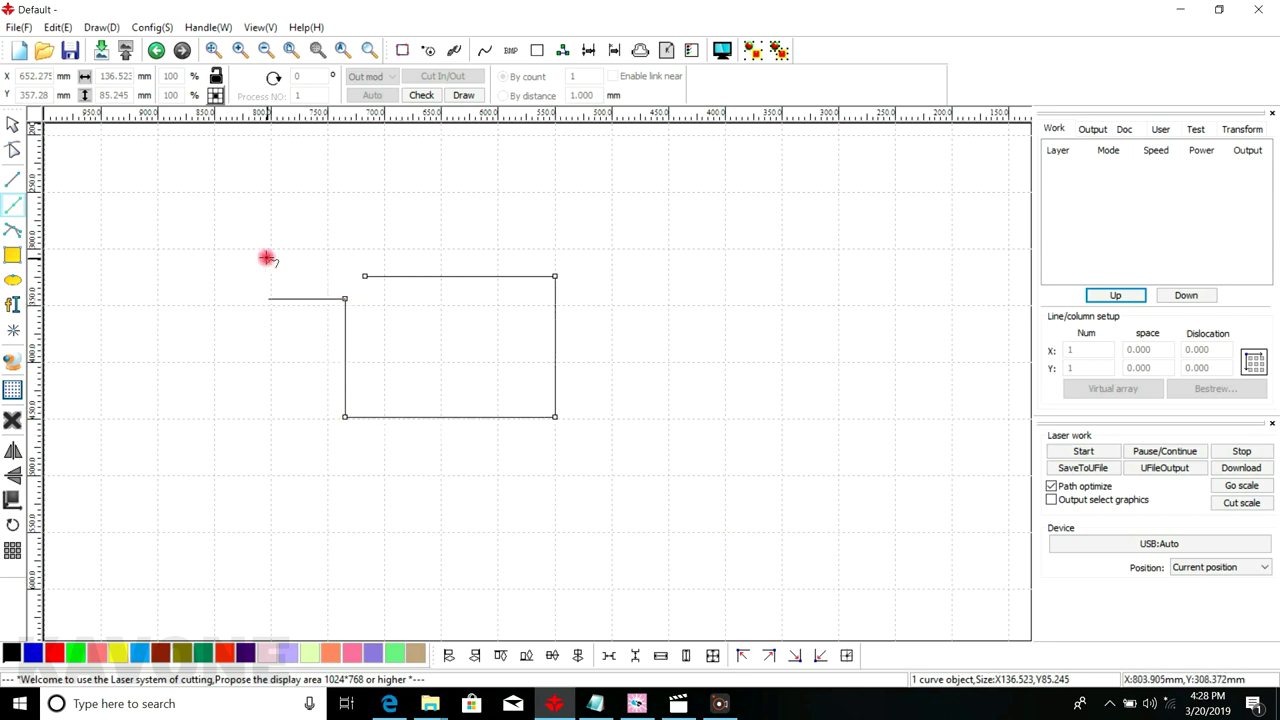
{"action": "left_click", "coordinate": [214, 257]}
{"action": "left_click", "coordinate": [213, 204]}
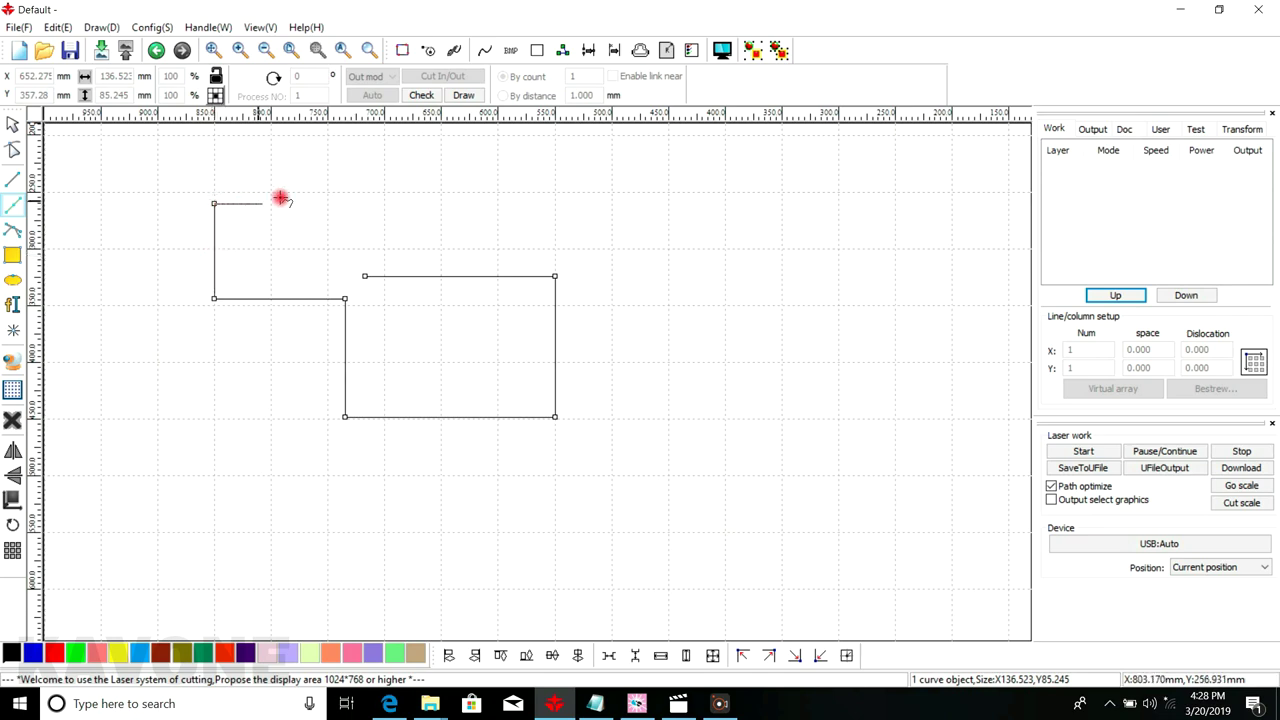
{"action": "left_click", "coordinate": [371, 204]}
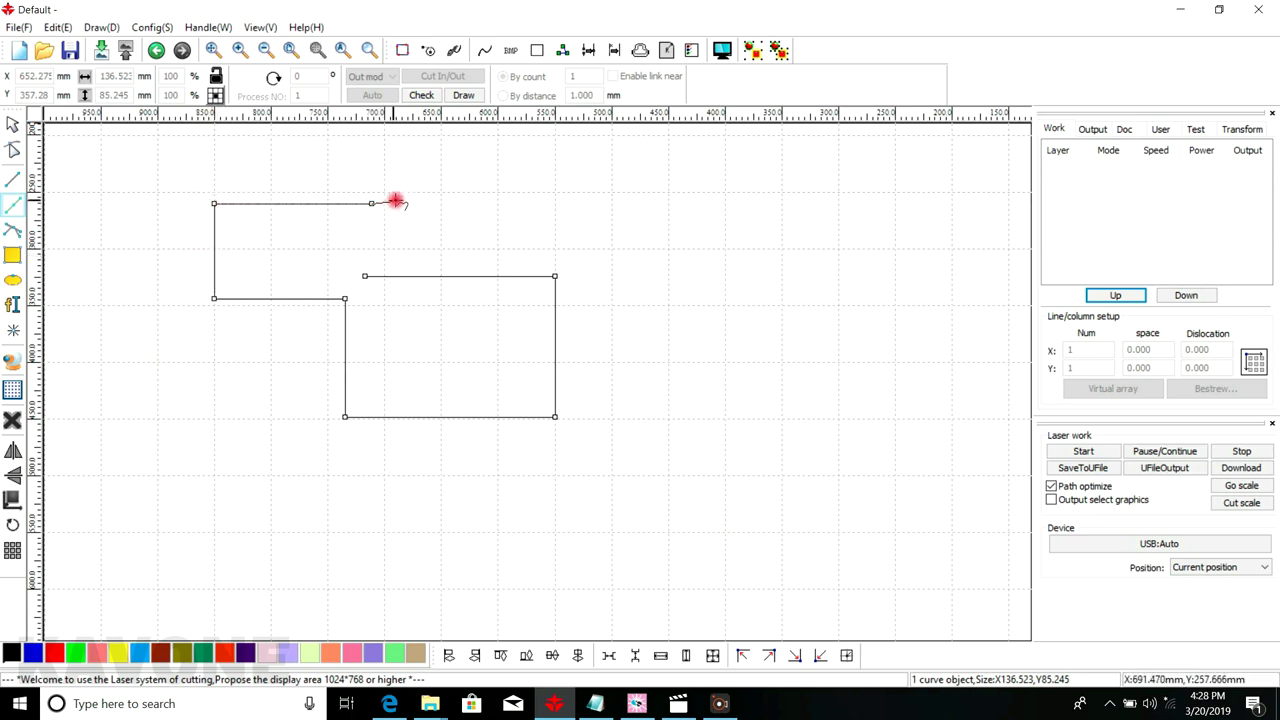
{"action": "right_click", "coordinate": [487, 207]}
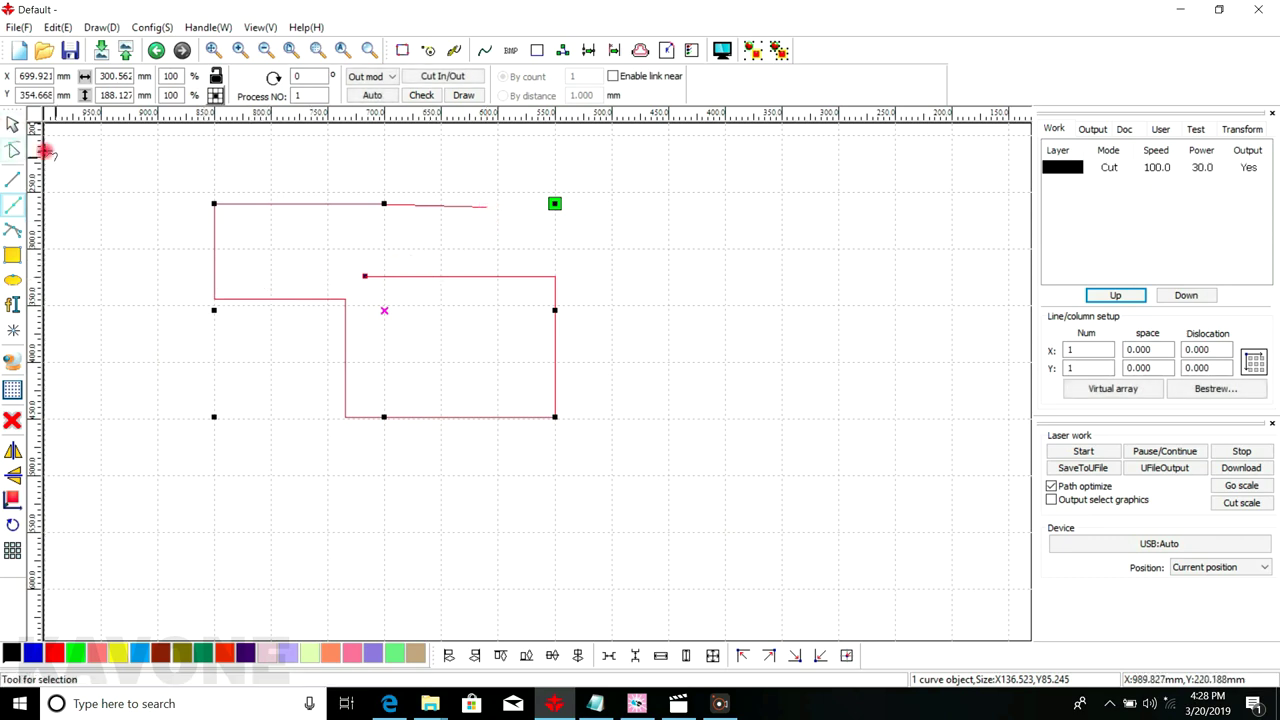
{"action": "left_click", "coordinate": [14, 123]}
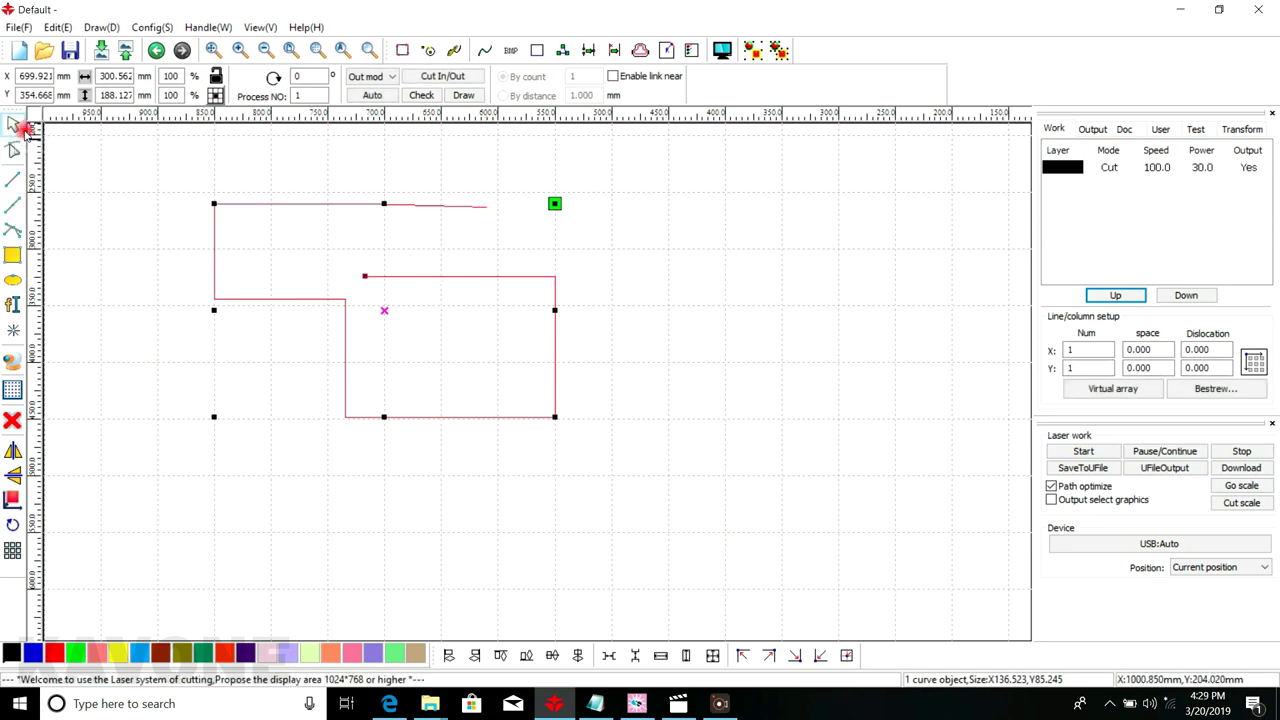
Window-select the whole stepped polyline and delete it
{"action": "left_click", "coordinate": [189, 220]}
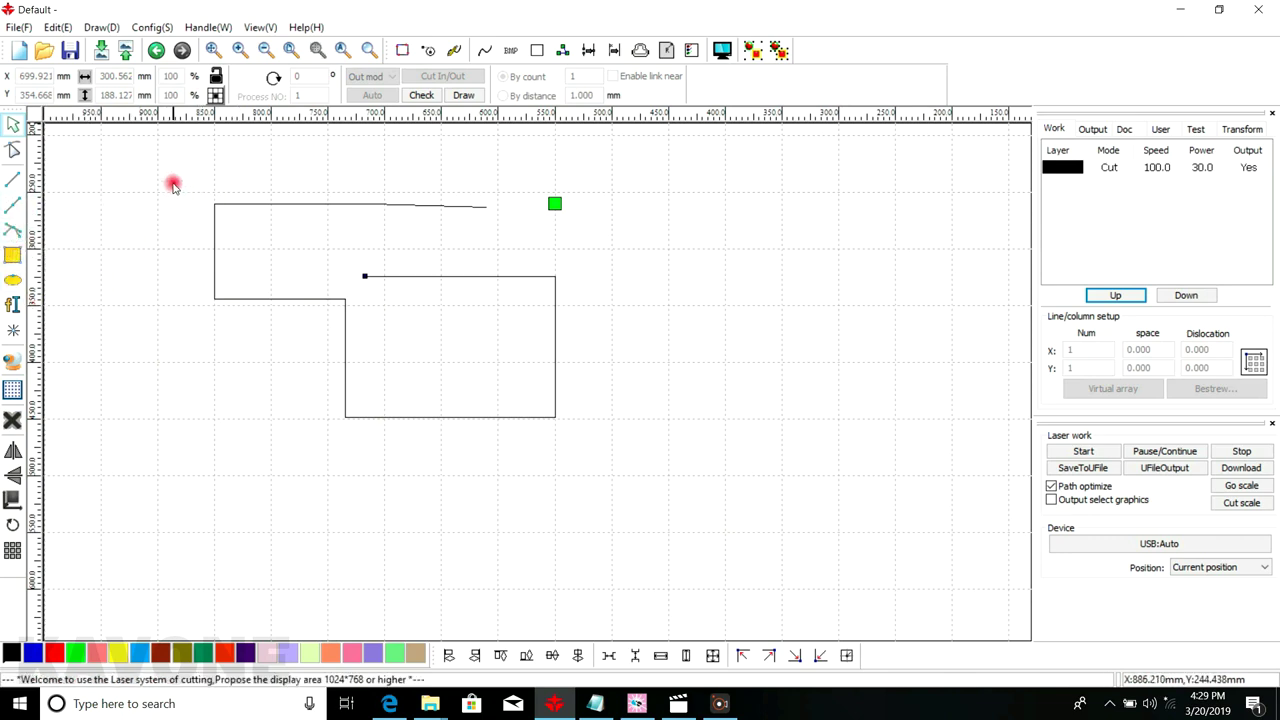
{"action": "left_click_drag", "start_coordinate": [288, 259], "coordinate": [612, 428]}
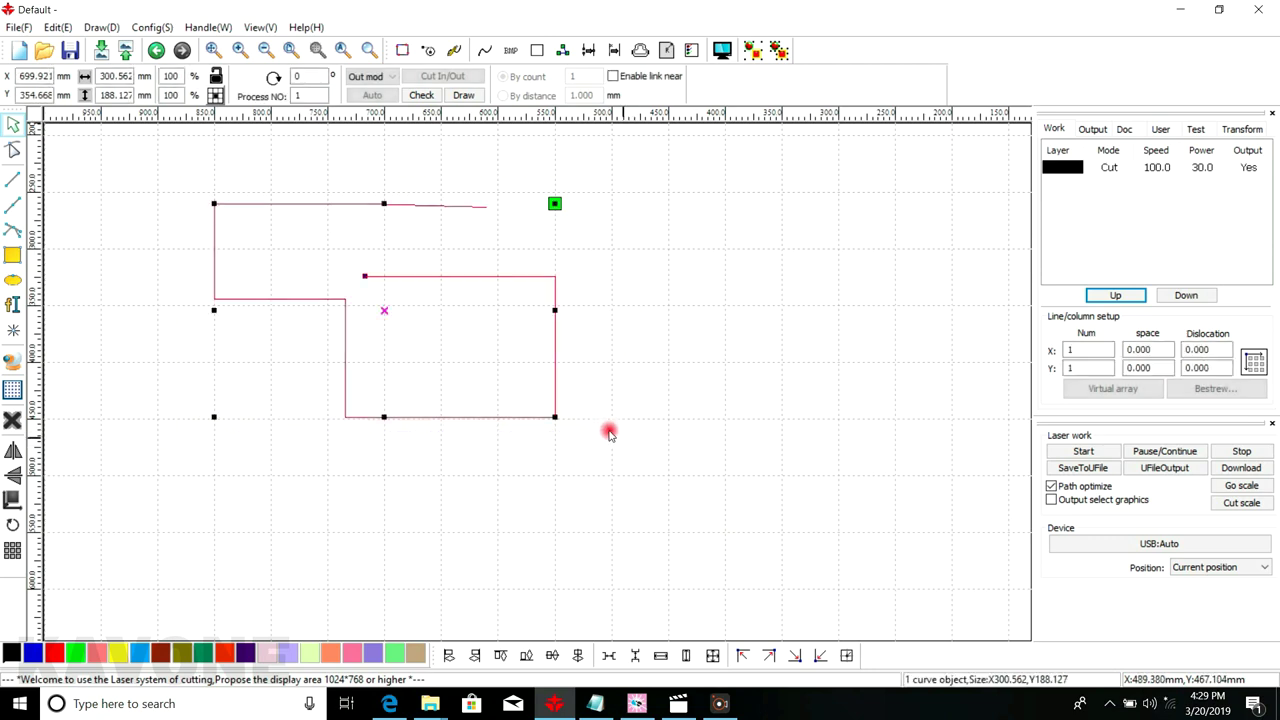
{"action": "left_click", "coordinate": [124, 330]}
{"action": "mouse_move", "coordinate": [176, 162]}
{"action": "left_mouse_down"}
{"action": "mouse_move", "coordinate": [457, 357]}
{"action": "mouse_move", "coordinate": [641, 458]}
{"action": "left_mouse_up"}
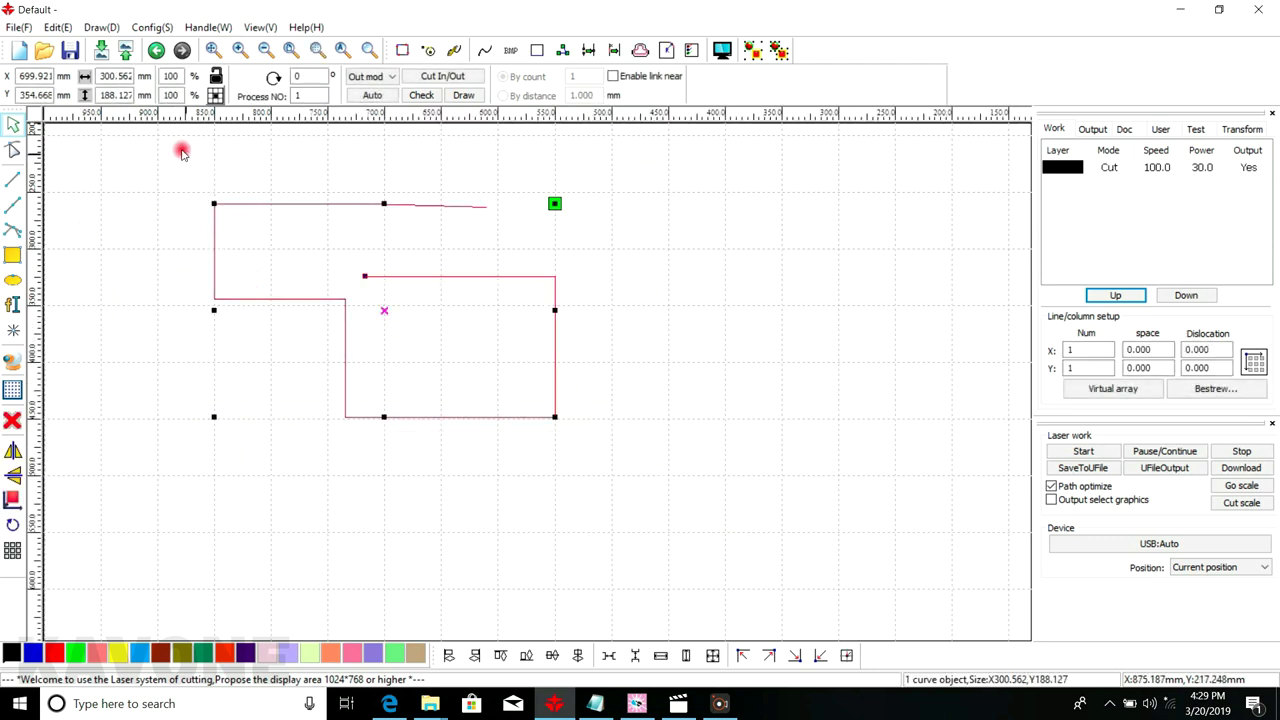
{"action": "left_click", "coordinate": [12, 421]}
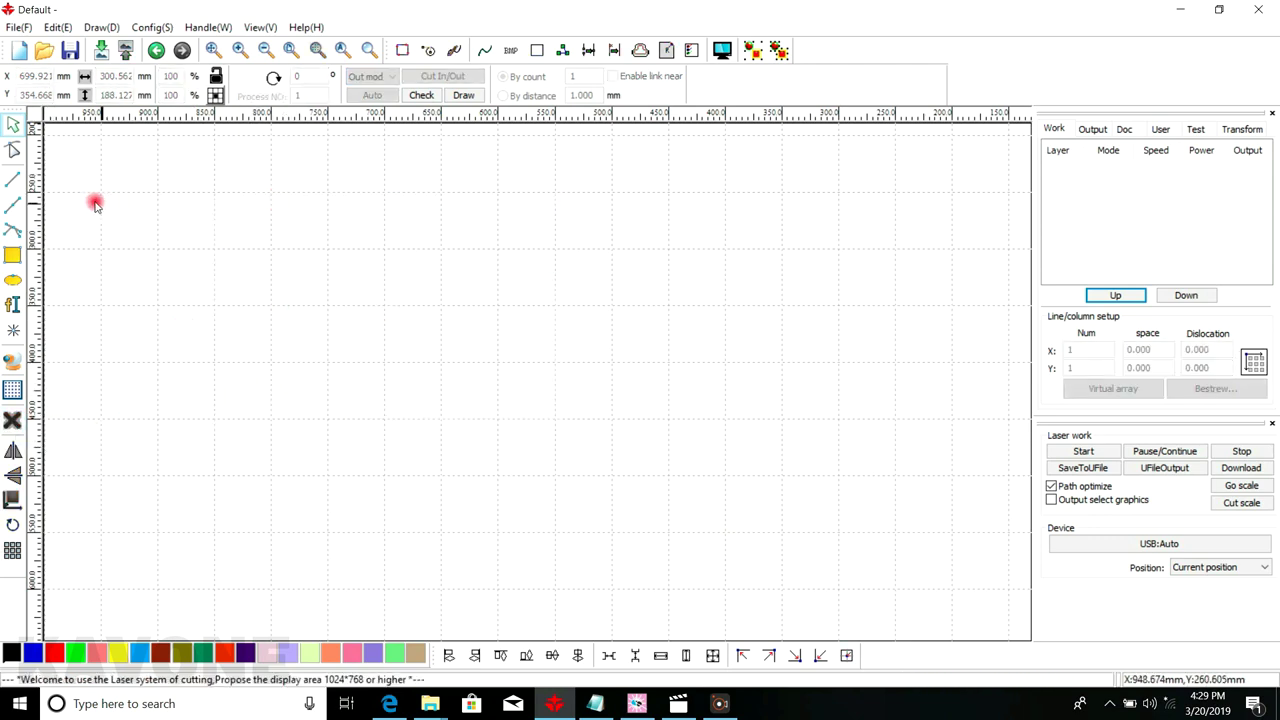
Draw an open curve through four nodes, about 347 mm wide and 175 mm high, with a dip followed by a tall crest
{"action": "left_click", "coordinate": [18, 234]}
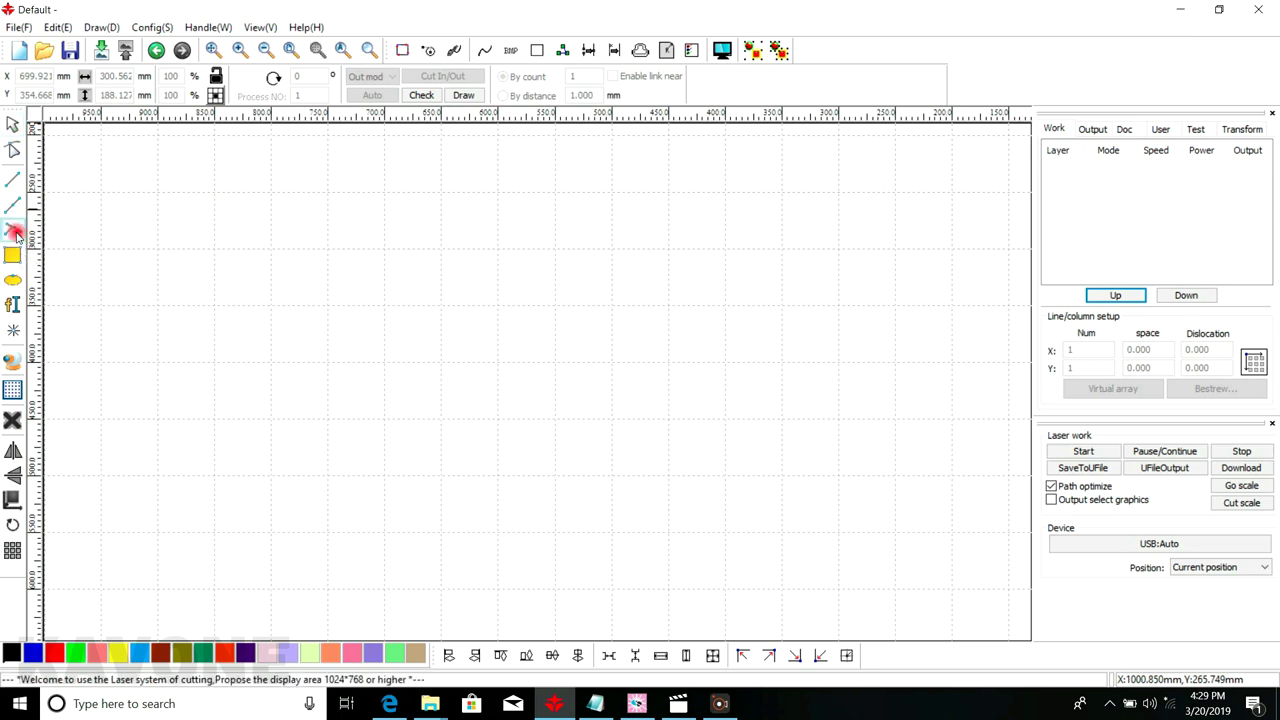
{"action": "left_click", "coordinate": [328, 291]}
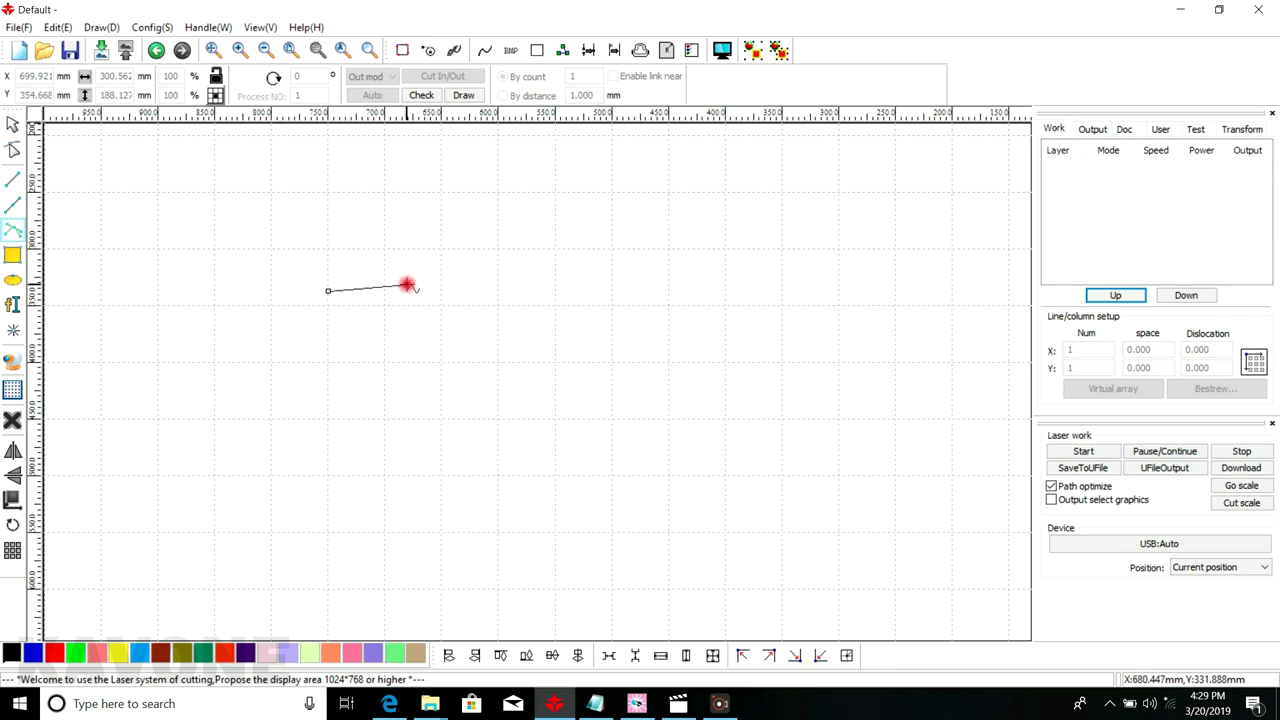
{"action": "left_click_drag", "start_coordinate": [478, 330], "coordinate": [555, 240]}
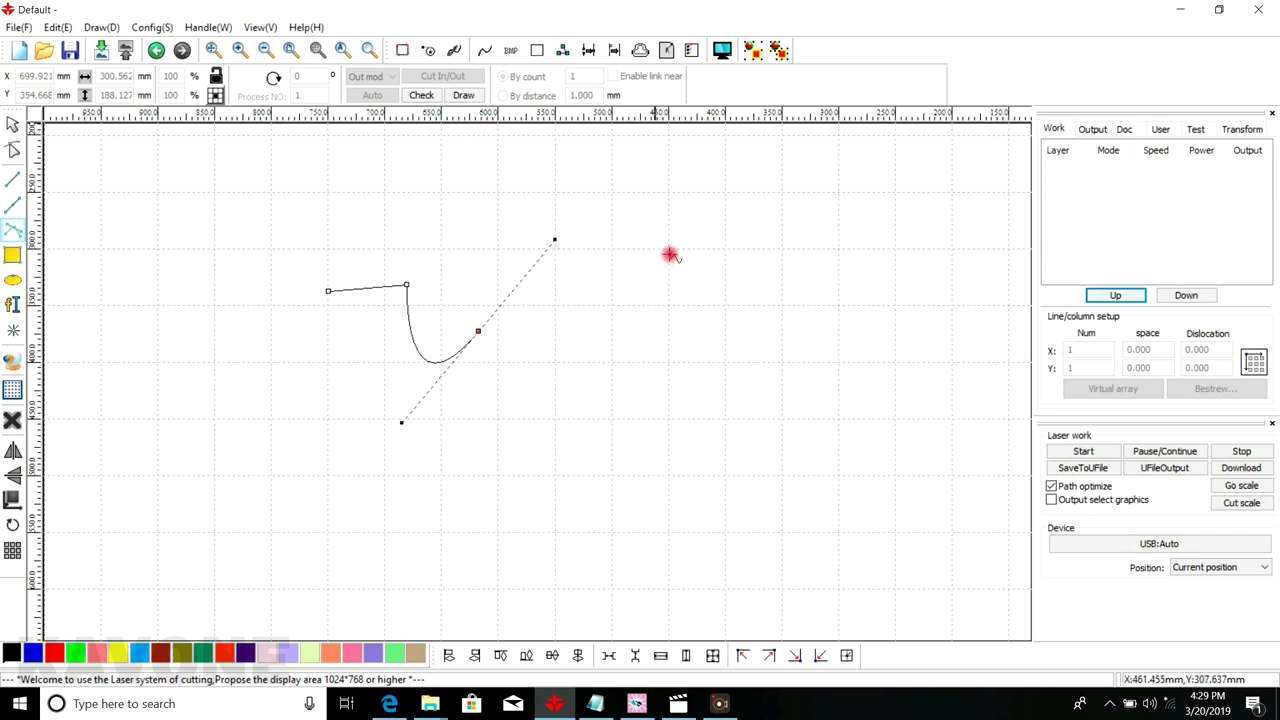
{"action": "left_click_drag", "start_coordinate": [722, 242], "coordinate": [796, 424]}
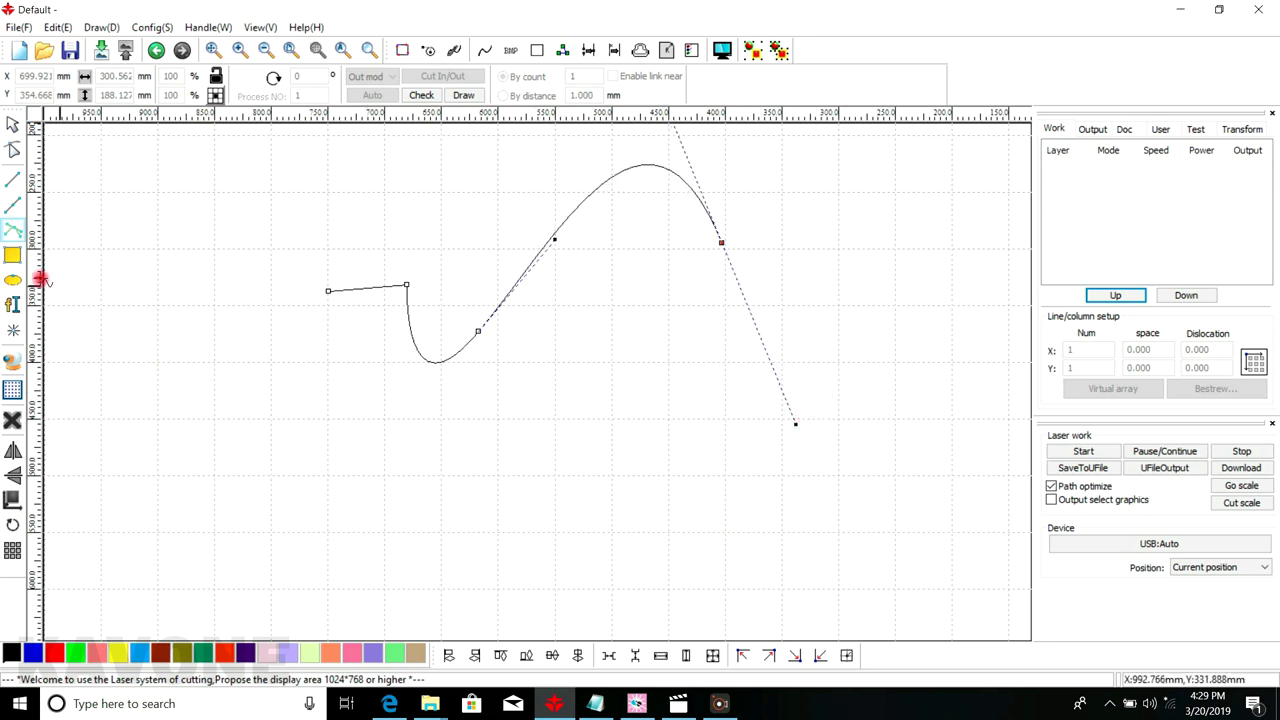
{"action": "left_click", "coordinate": [11, 230]}
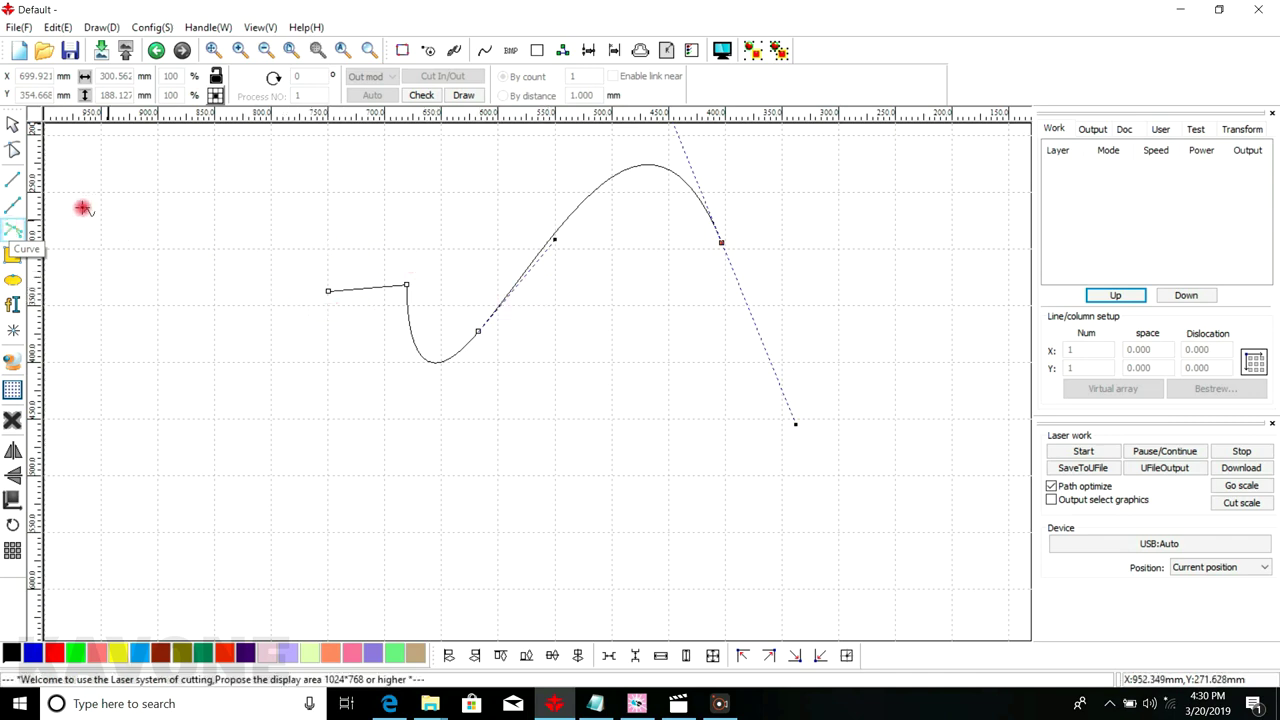
Reshape the curve's dip in node editing by pulling the third node's control handle upward in two passes until it sits above the curve
{"action": "left_click", "coordinate": [12, 151]}
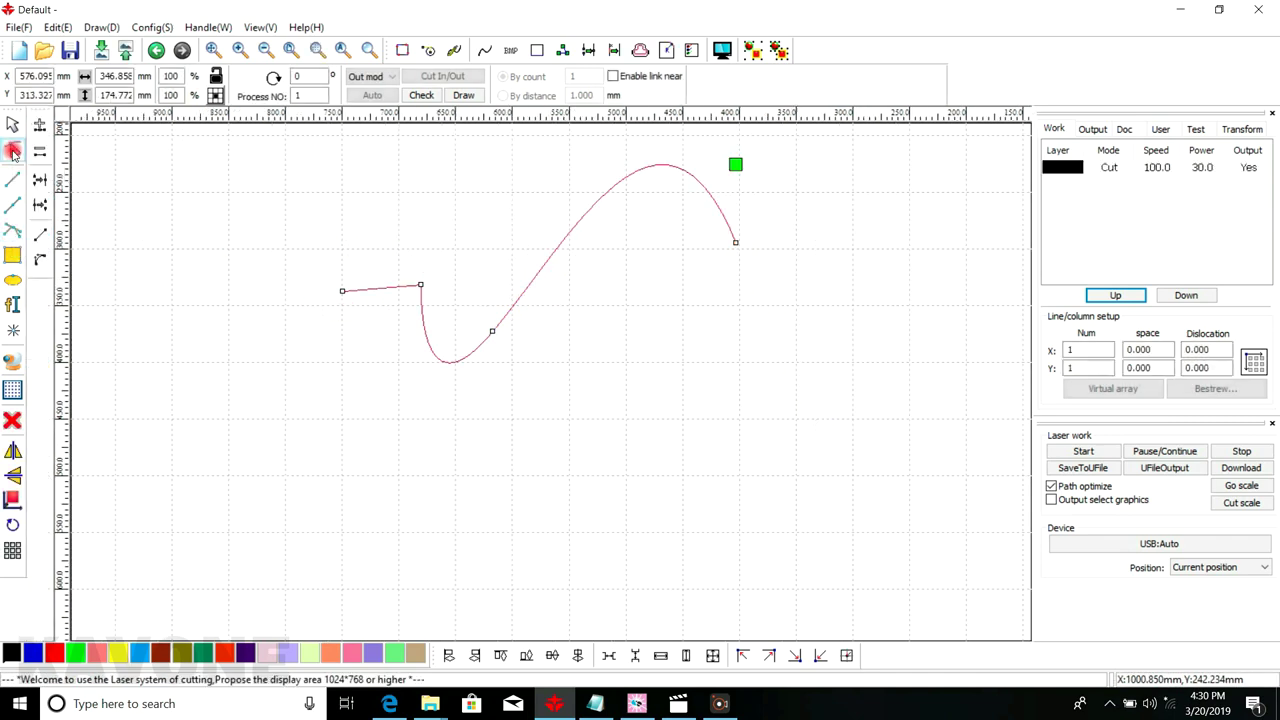
{"action": "left_click", "coordinate": [421, 286]}
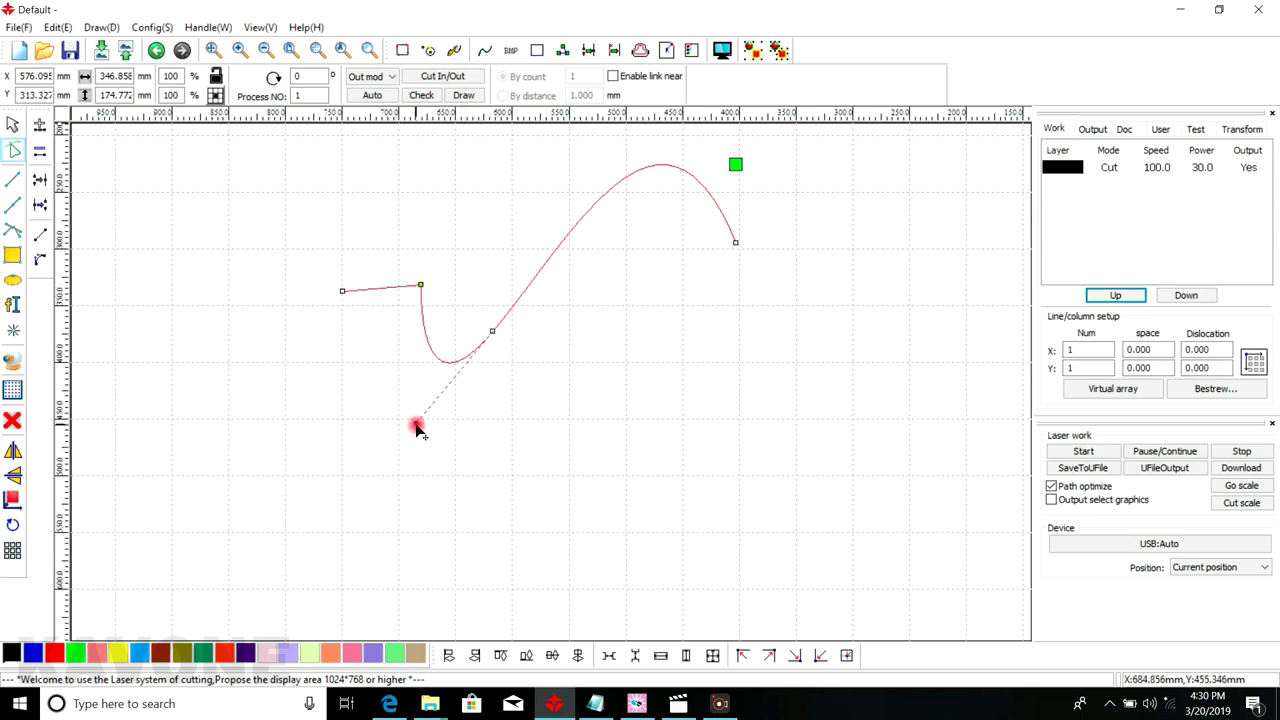
{"action": "left_click_drag", "start_coordinate": [416, 426], "coordinate": [443, 337]}
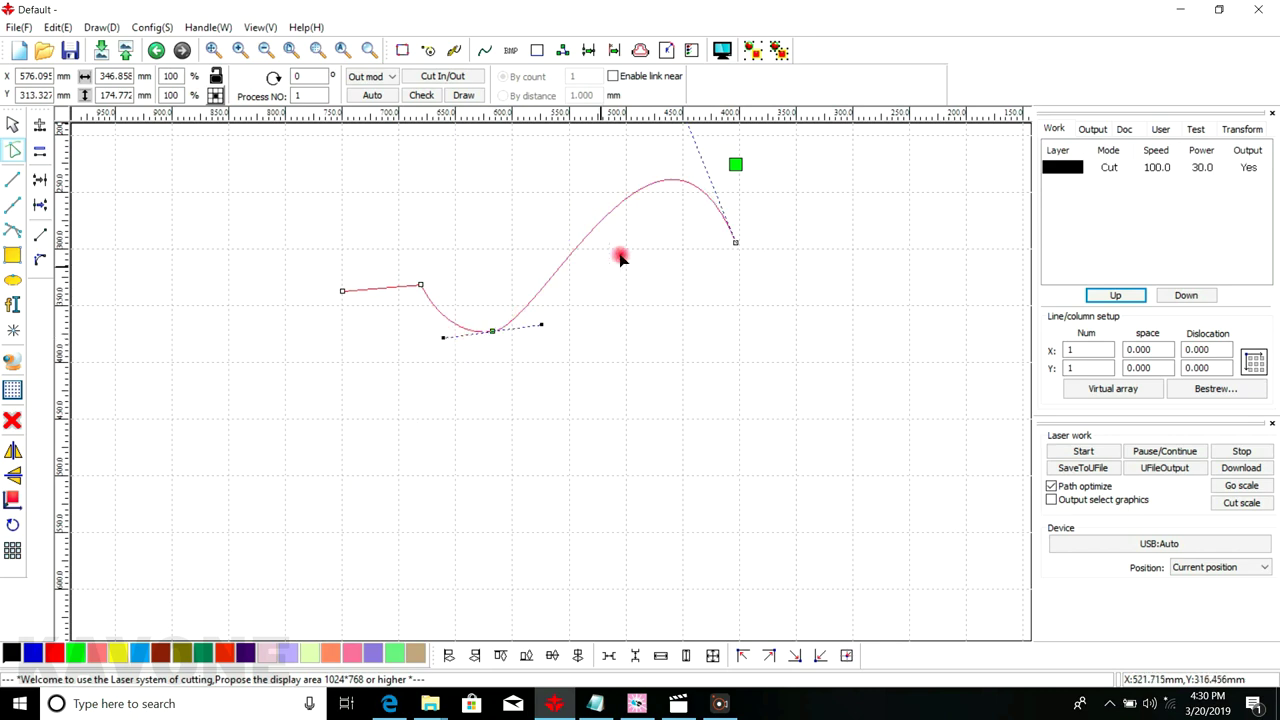
{"action": "scroll", "coordinate": [660, 295], "scroll_direction": "down", "scroll_amount": 2}
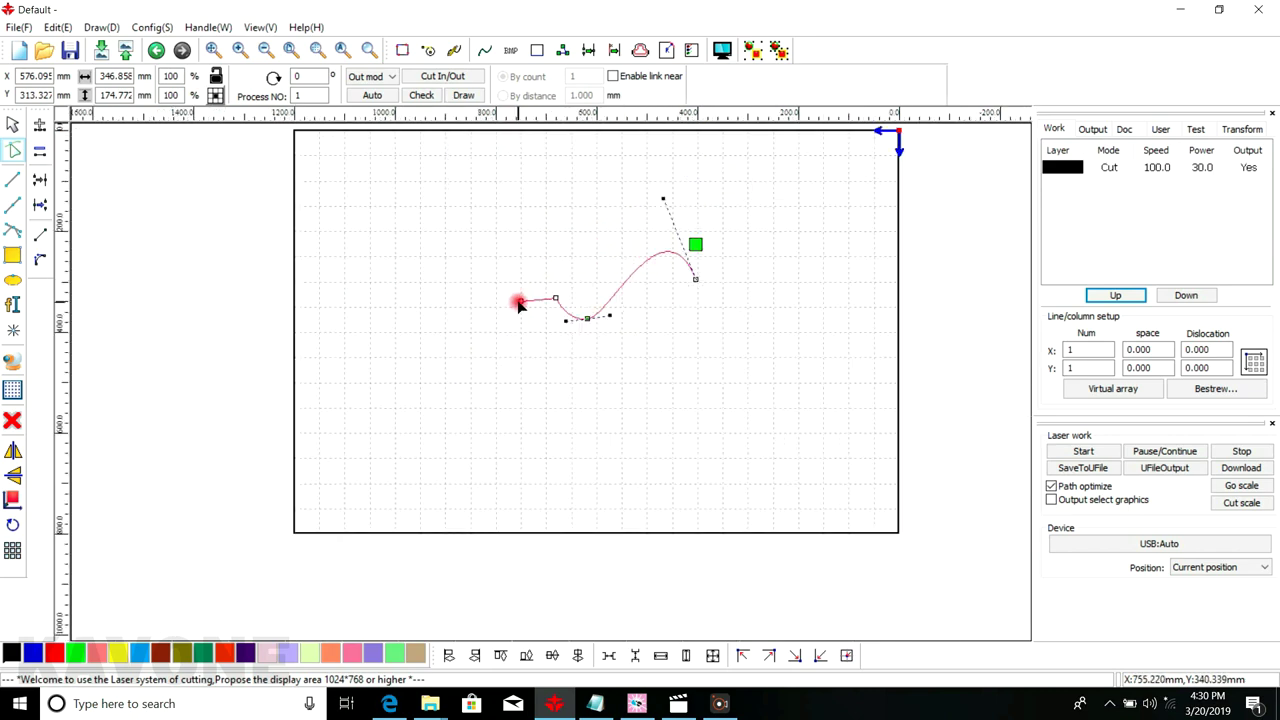
{"action": "scroll", "coordinate": [518, 304], "scroll_direction": "up", "scroll_amount": 1}
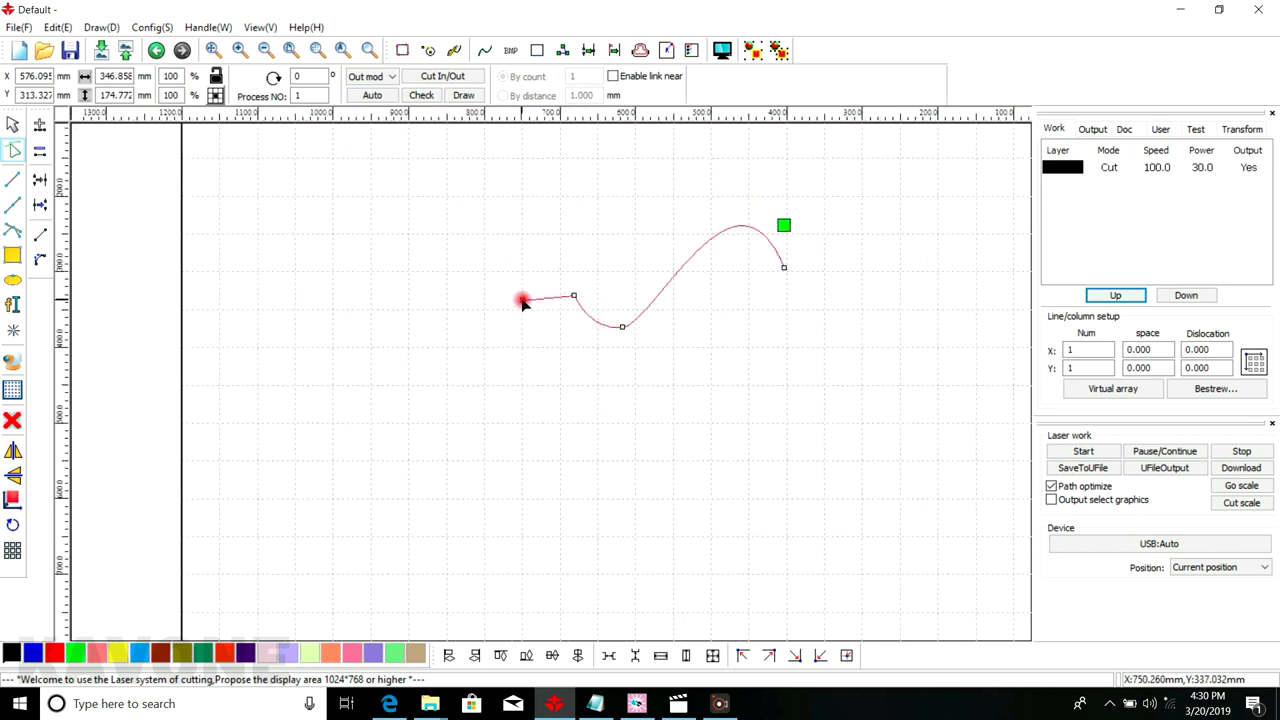
{"action": "left_click", "coordinate": [575, 298]}
{"action": "left_click", "coordinate": [585, 336]}
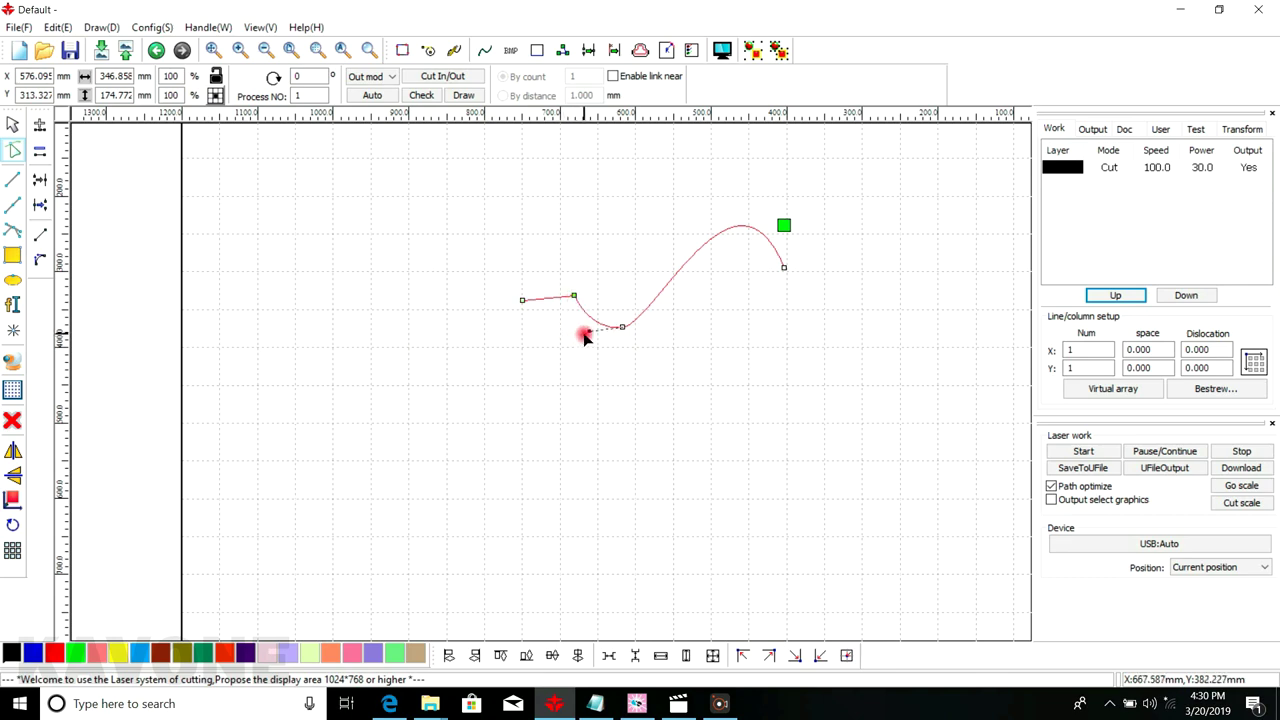
{"action": "left_click_drag", "start_coordinate": [590, 337], "coordinate": [592, 280]}
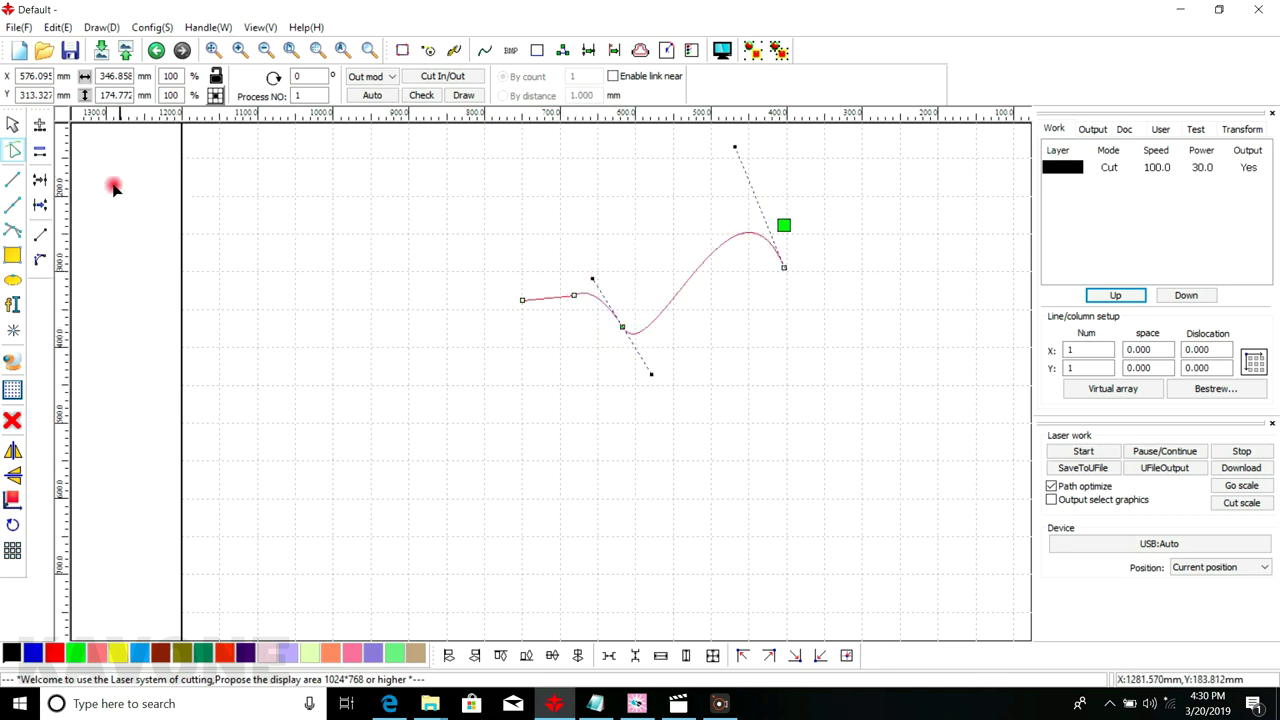
{"action": "left_click", "coordinate": [14, 147]}
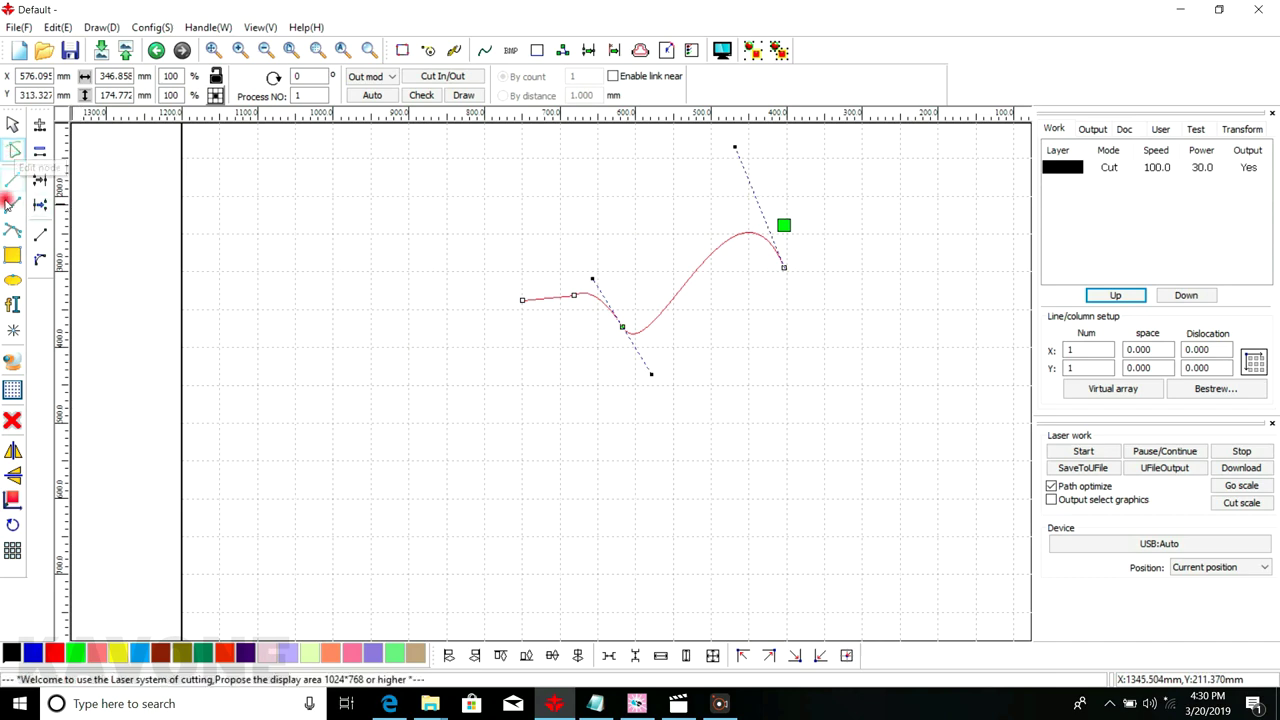
Draw a rectangle to the left of the curve and set both its width and height to 100 mm
{"action": "left_click", "coordinate": [14, 255]}
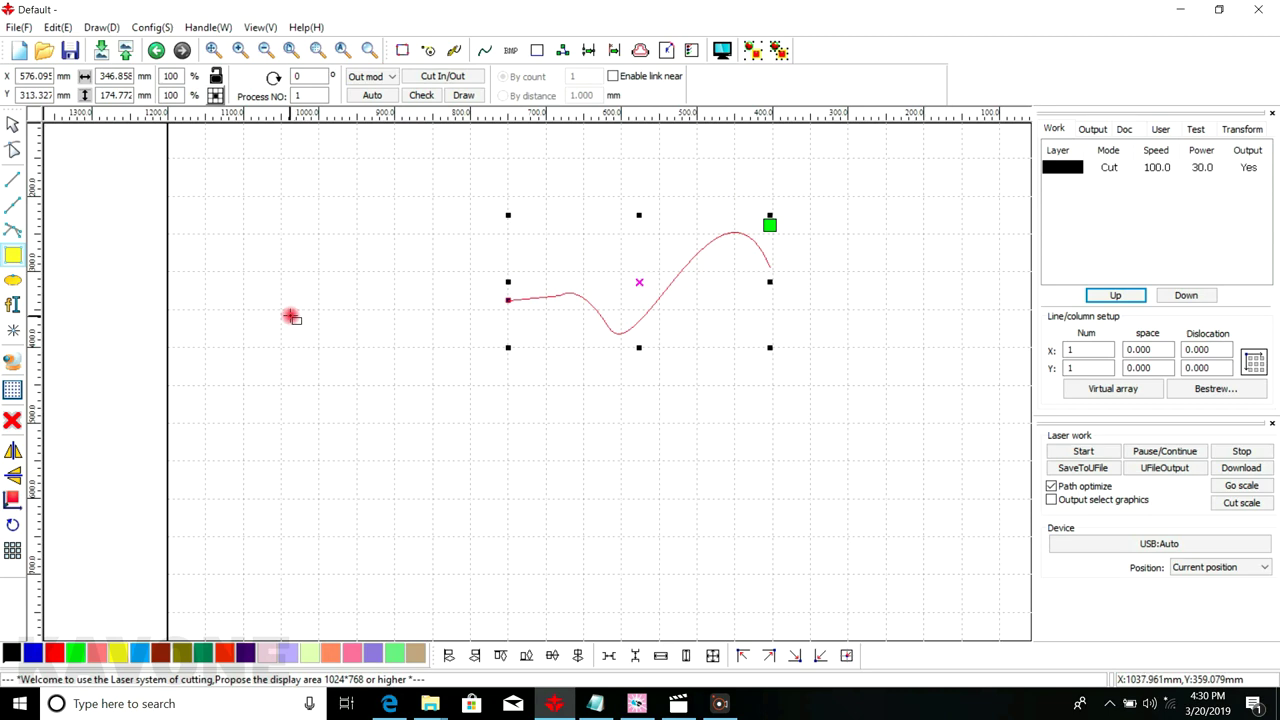
{"action": "left_click_drag", "start_coordinate": [275, 301], "coordinate": [416, 442]}
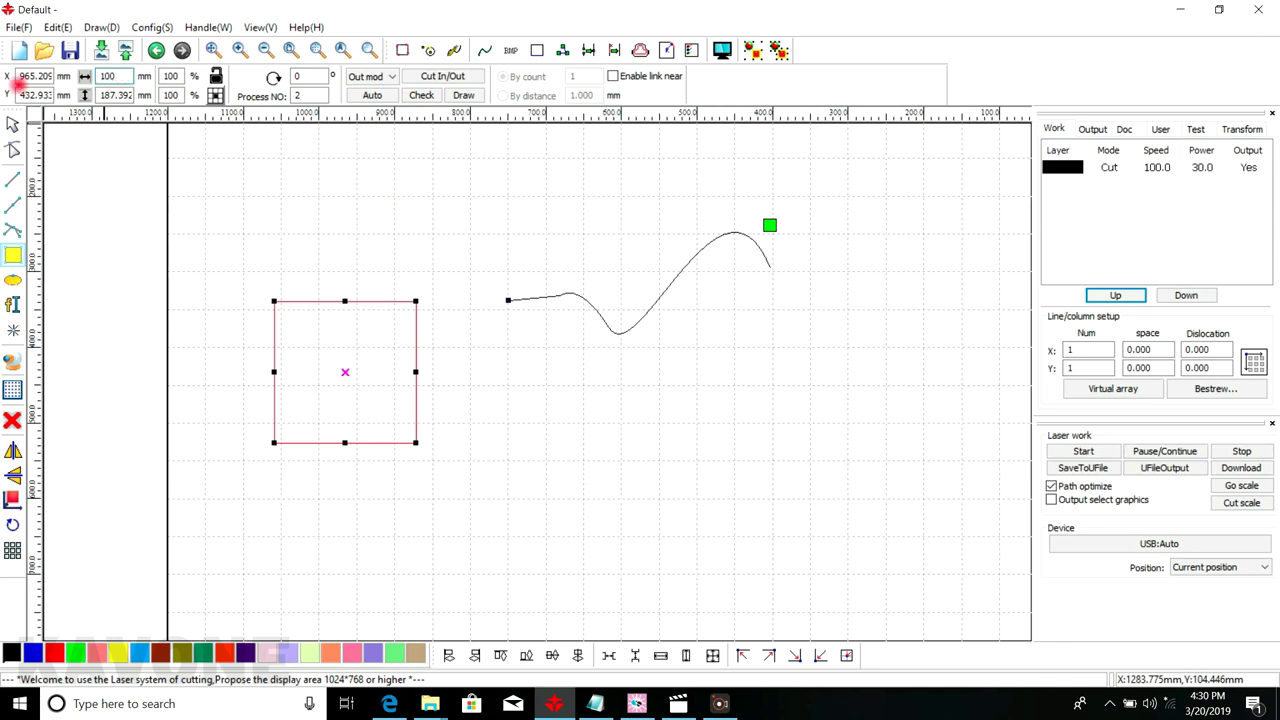
{"action": "left_click", "coordinate": [215, 76]}
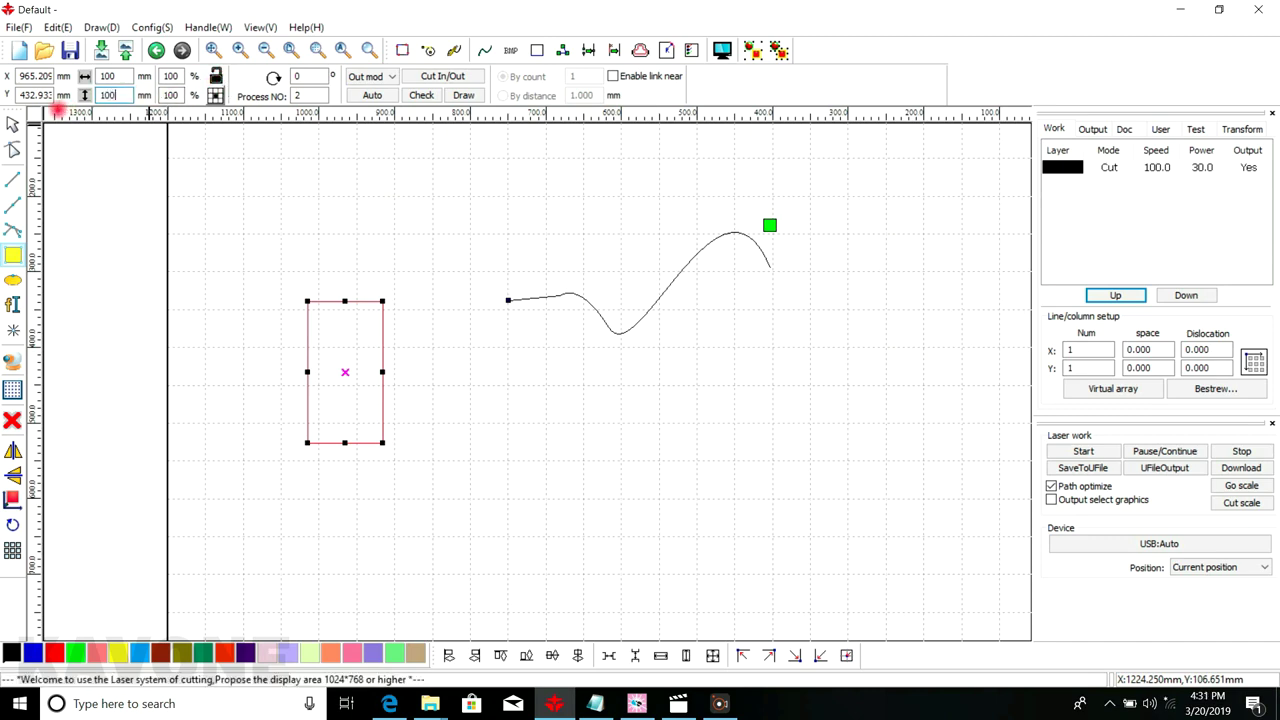
{"action": "key", "text": "Return"}
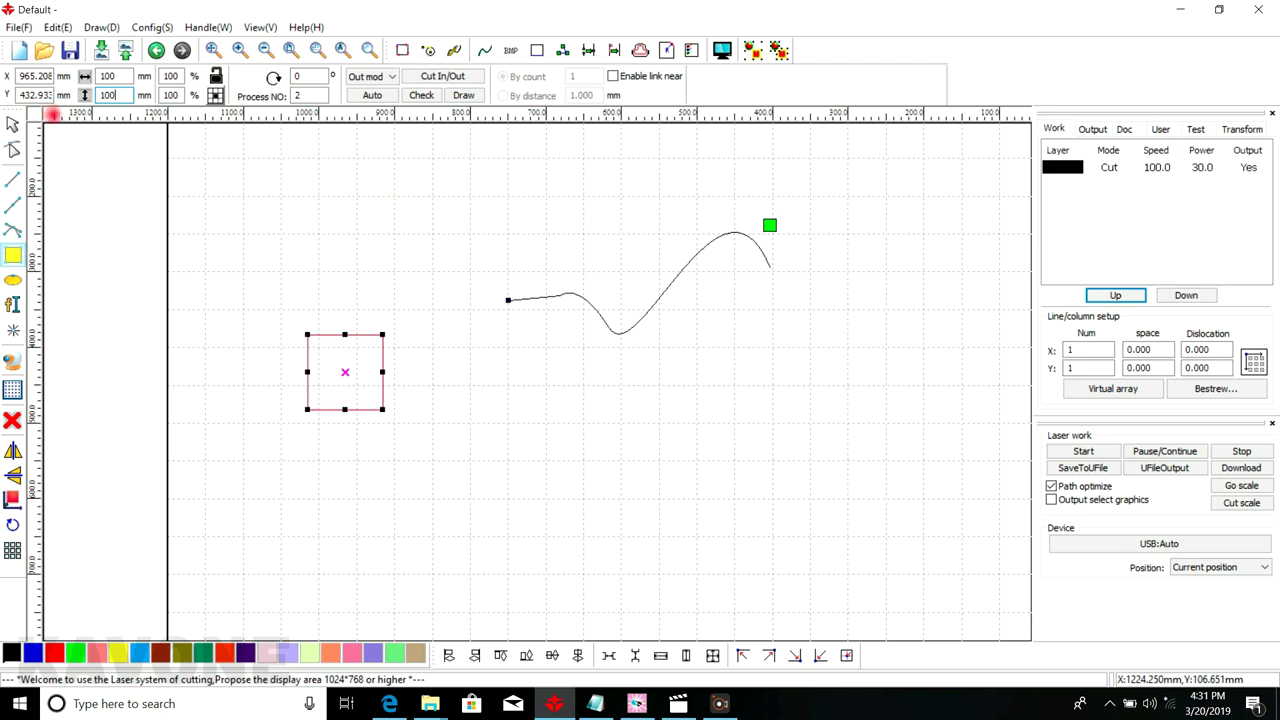
{"action": "left_click", "coordinate": [10, 128]}
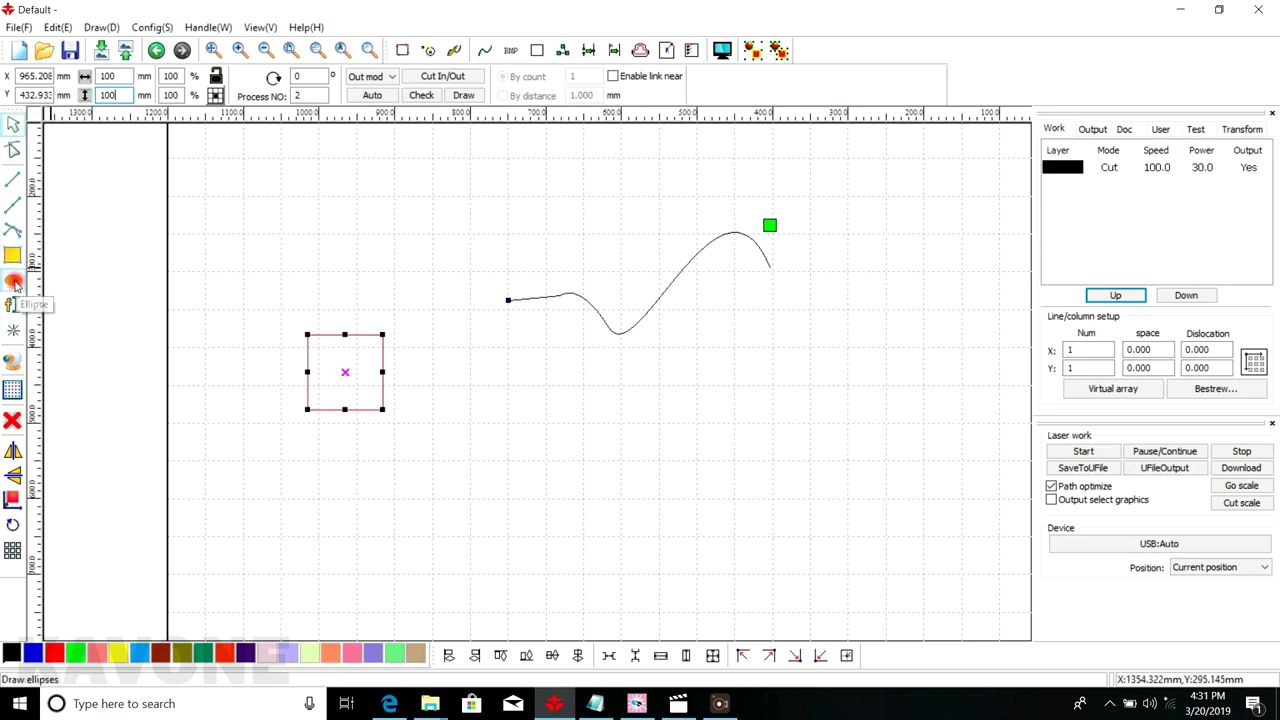
Draw a circle about 91 mm in diameter below the square and the curve
{"action": "left_click", "coordinate": [14, 282]}
{"action": "left_click_drag", "start_coordinate": [500, 458], "coordinate": [538, 498]}
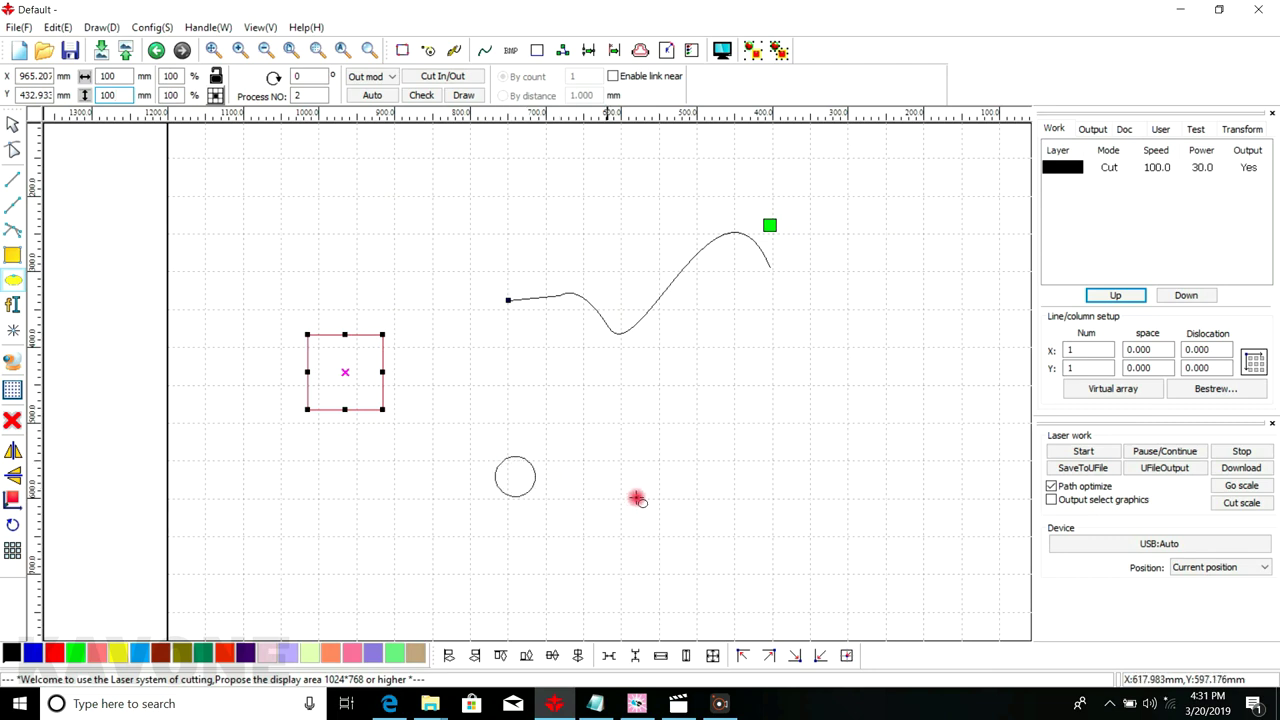
{"action": "left_click_drag", "start_coordinate": [695, 497], "coordinate": [349, 522]}
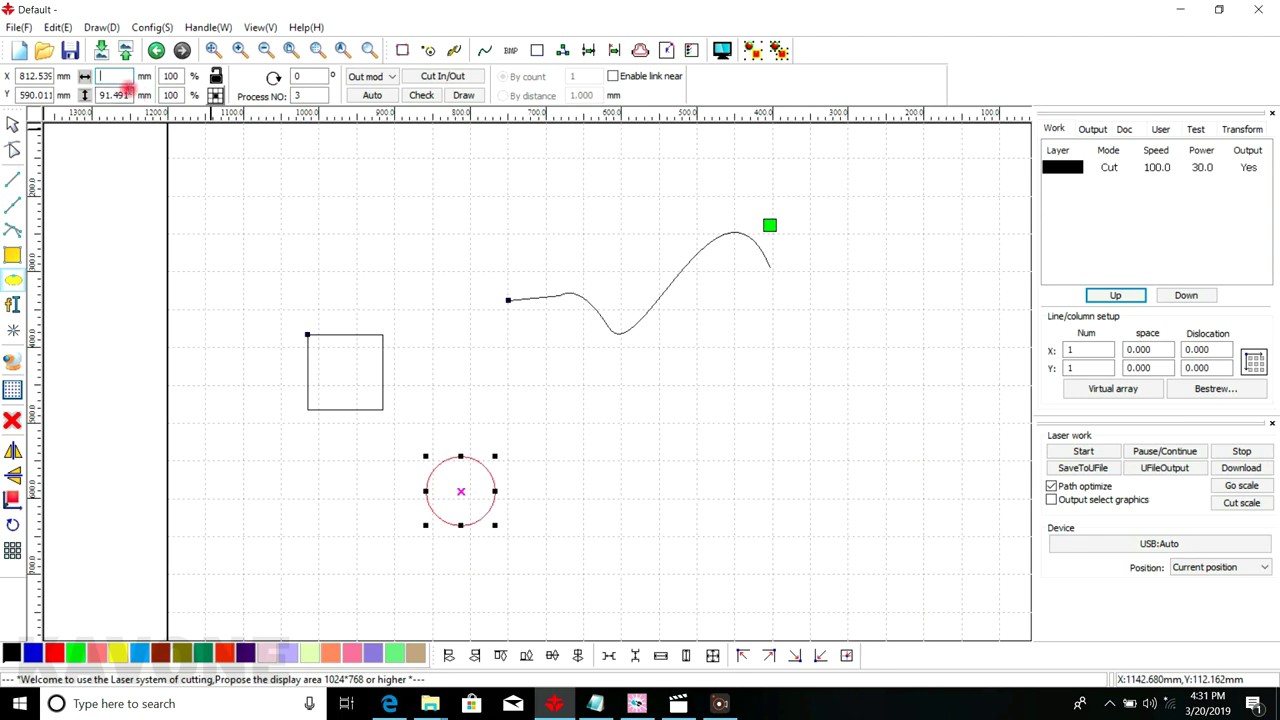
Set the circle's width to 100 mm and lock its width-to-height proportions
{"action": "key", "text": "Return"}
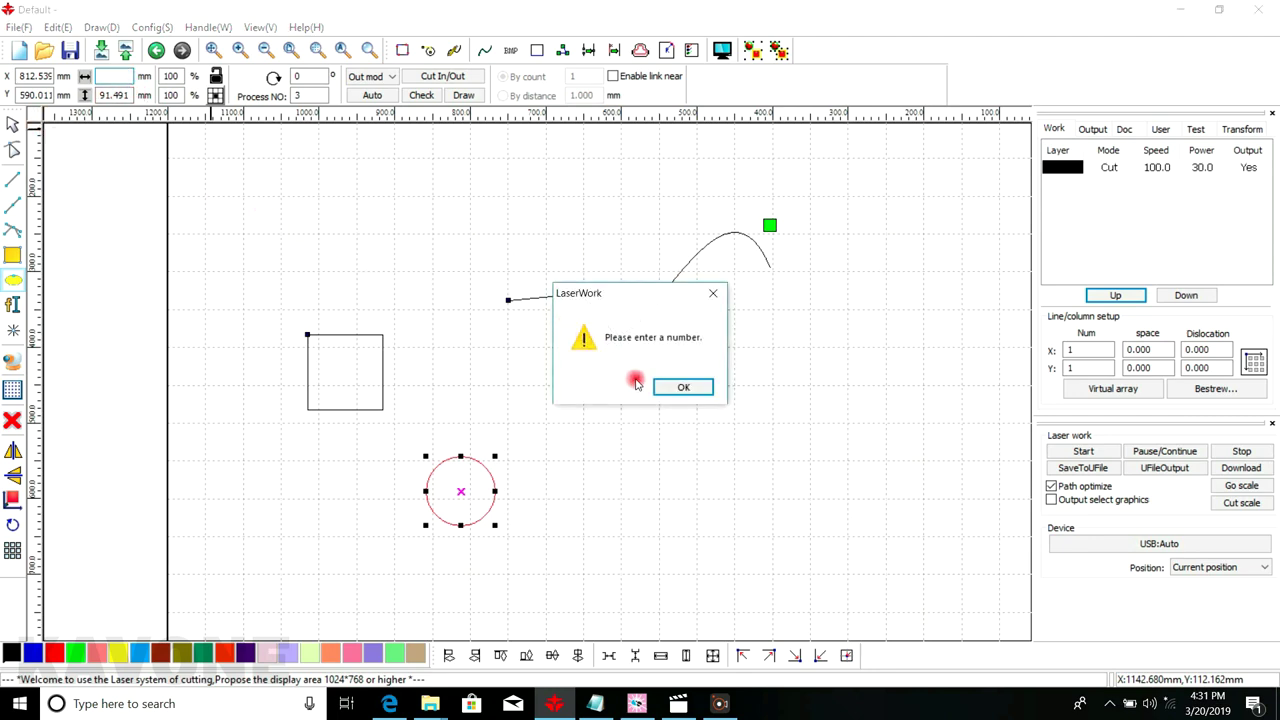
{"action": "left_click", "coordinate": [713, 293]}
{"action": "double_click", "coordinate": [114, 76]}
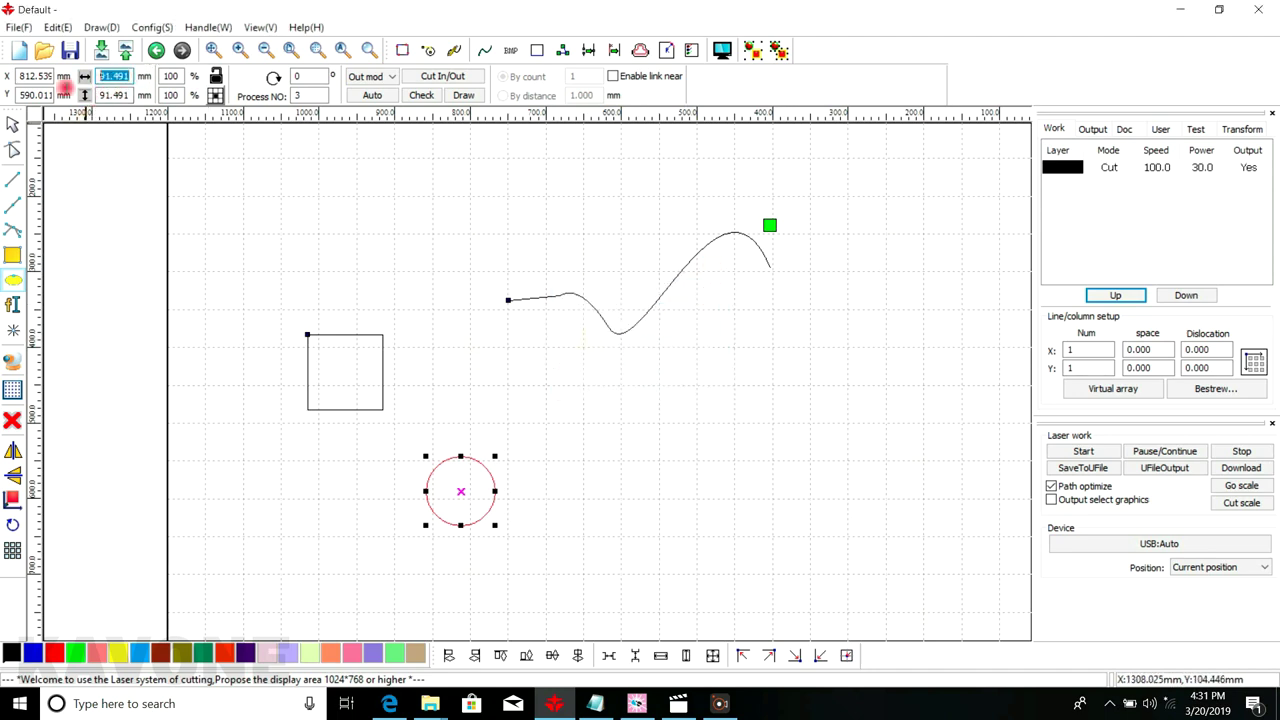
{"action": "type", "text": "100"}
{"action": "left_click", "coordinate": [219, 79]}
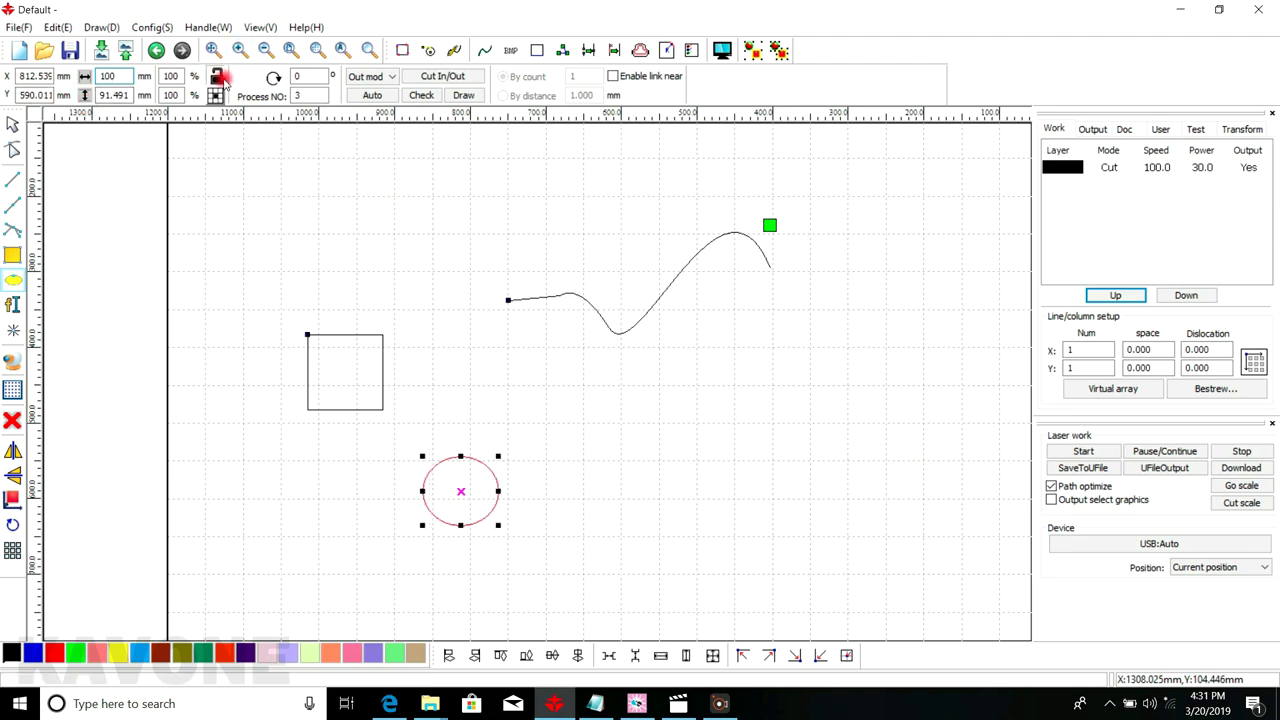
{"action": "scroll", "coordinate": [445, 494], "scroll_direction": "up", "scroll_amount": 3}
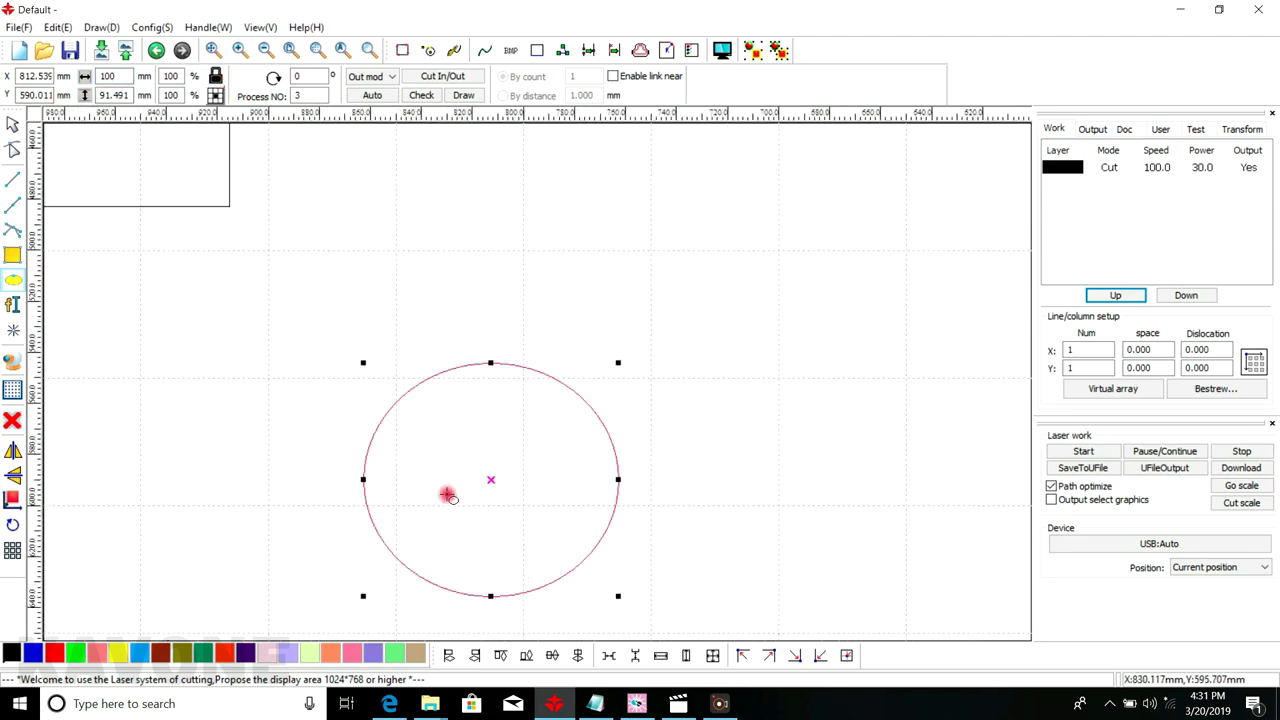
{"action": "scroll", "coordinate": [445, 494], "scroll_direction": "down", "scroll_amount": 3}
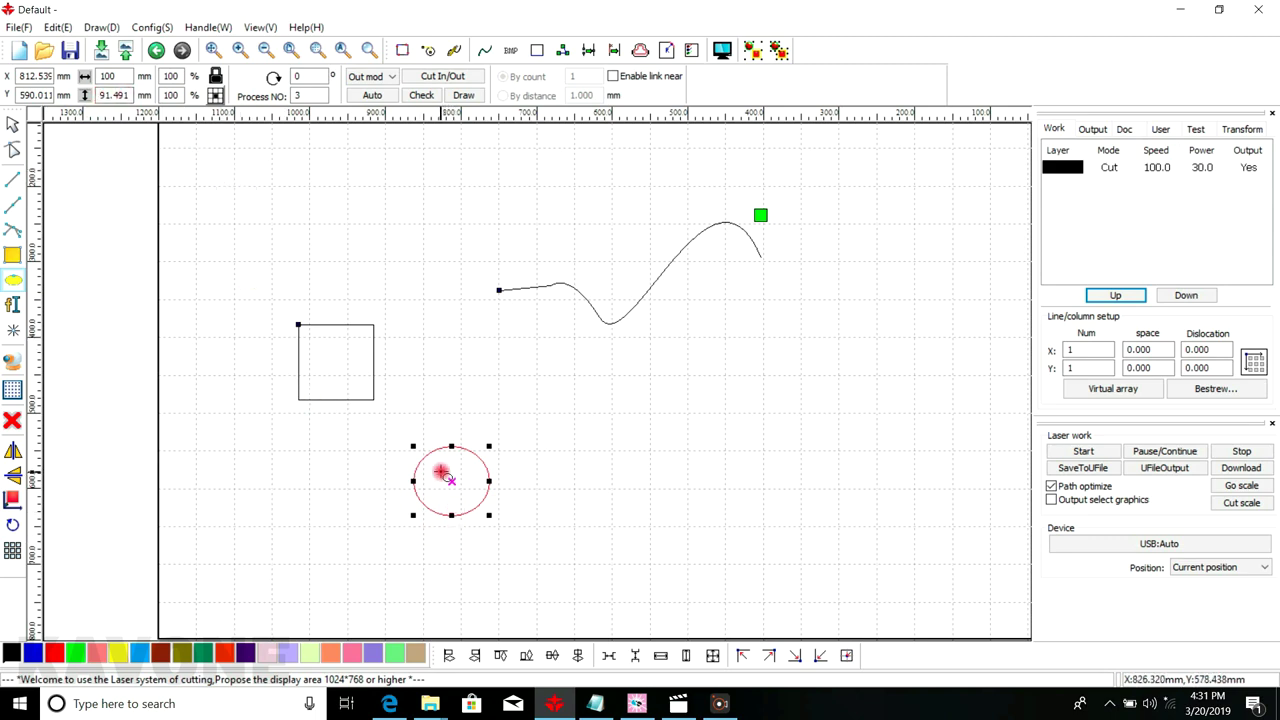
{"action": "scroll", "coordinate": [442, 471], "scroll_direction": "up", "scroll_amount": 3}
{"action": "scroll", "coordinate": [450, 490], "scroll_direction": "down", "scroll_amount": 3}
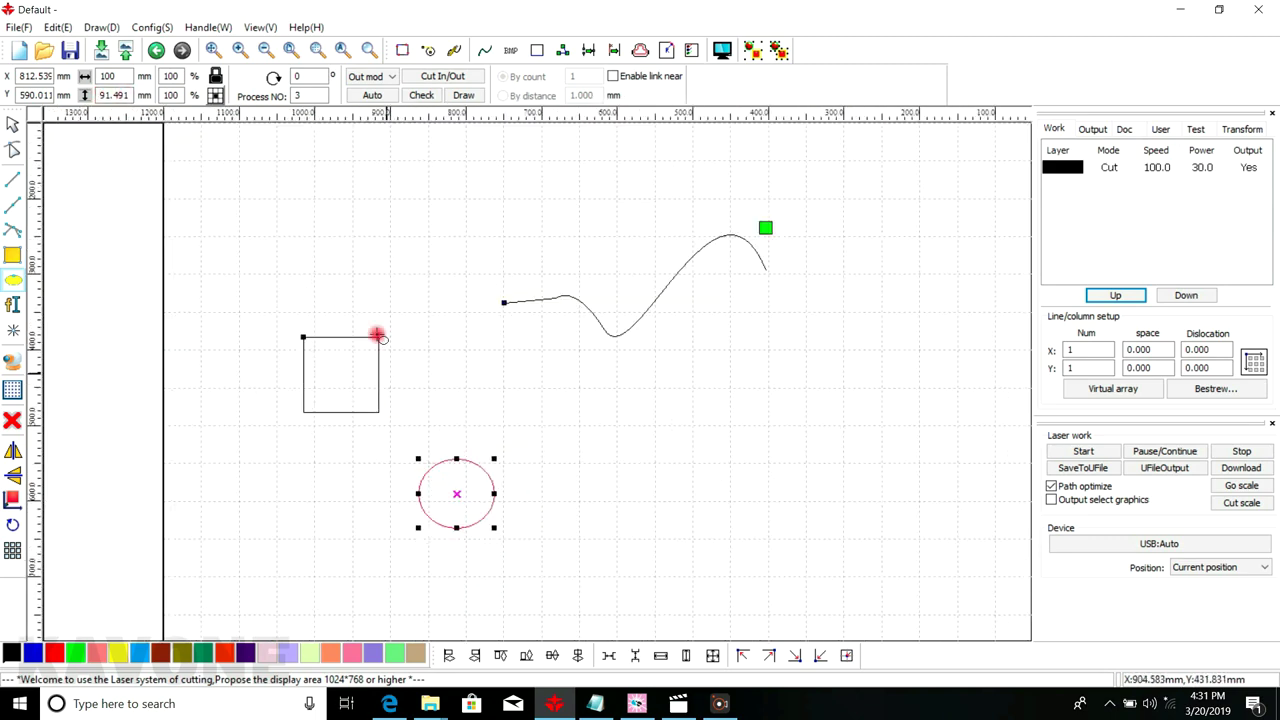
{"action": "left_click", "coordinate": [13, 305]}
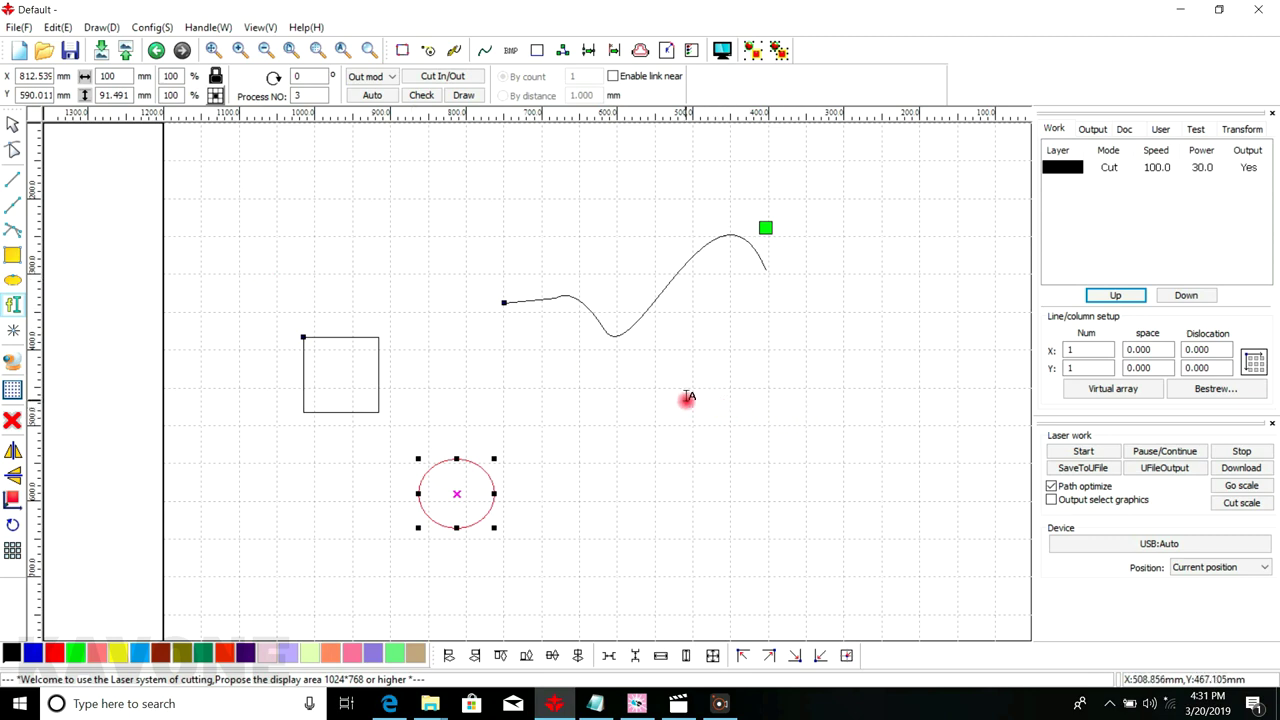
{"action": "left_click", "coordinate": [514, 266]}
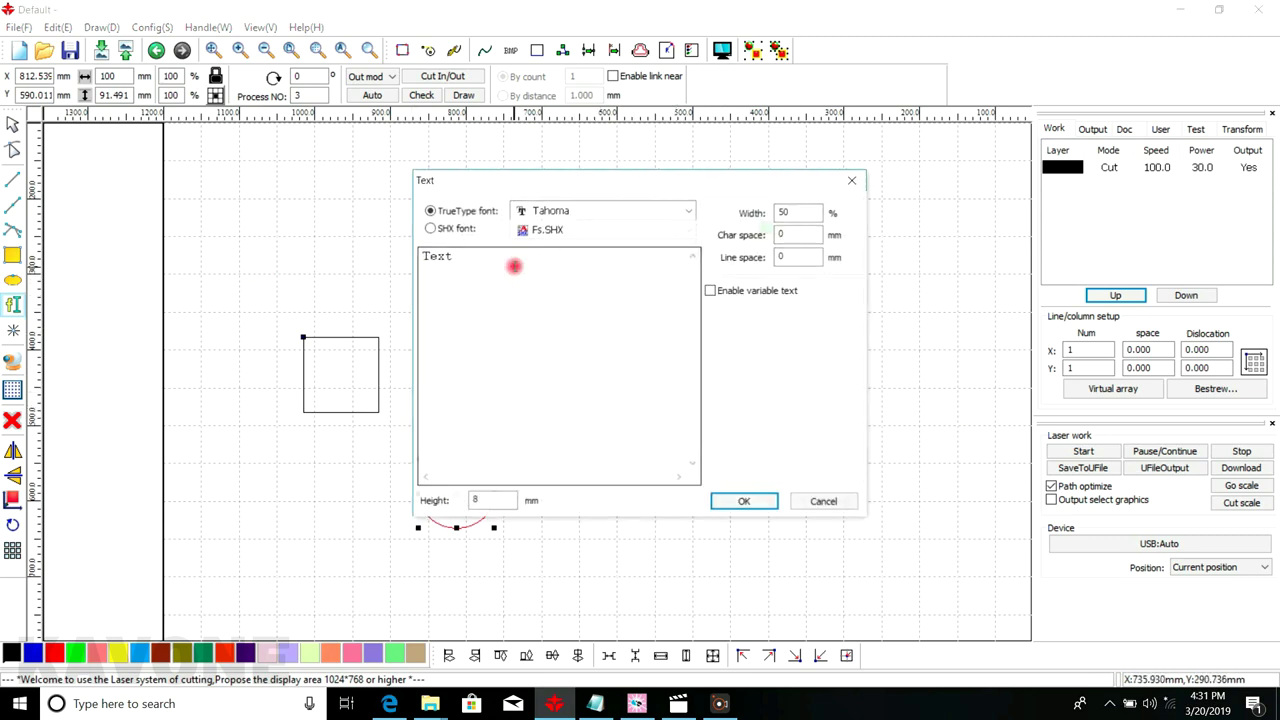
{"action": "left_click_drag", "start_coordinate": [478, 187], "coordinate": [614, 186]}
{"action": "left_click_drag", "start_coordinate": [594, 256], "coordinate": [375, 270]}
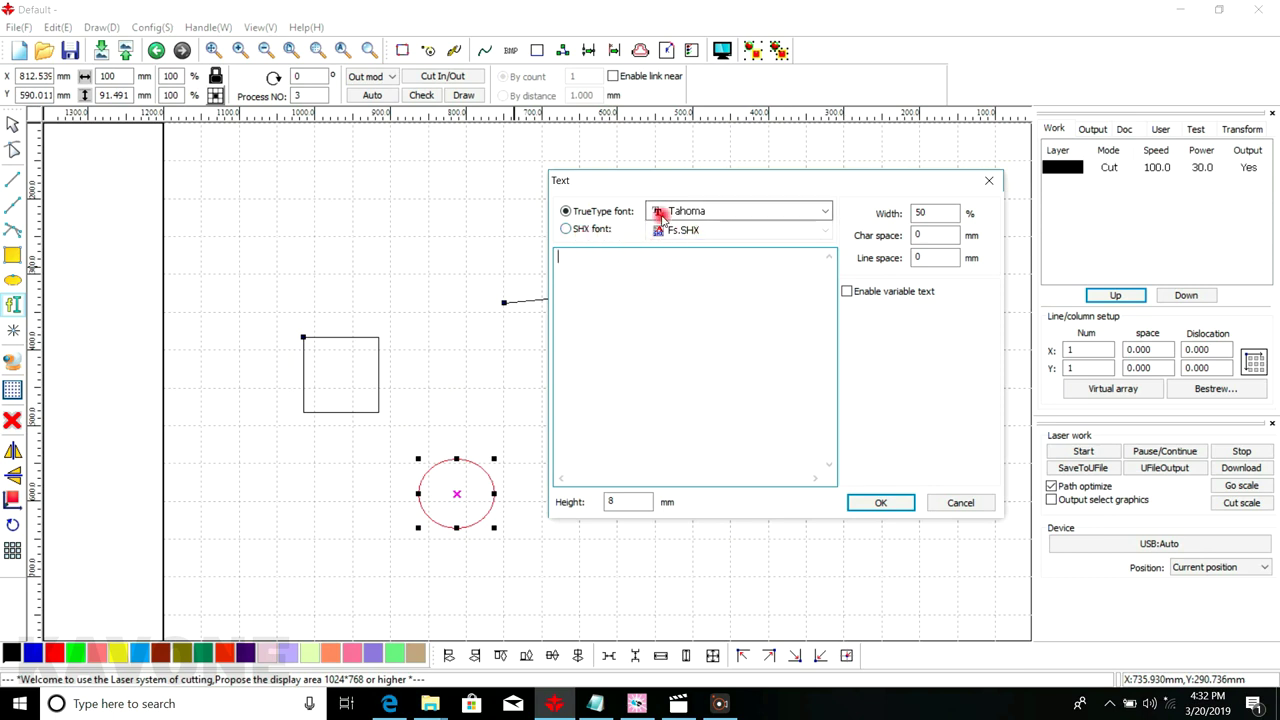
{"action": "left_click", "coordinate": [825, 213]}
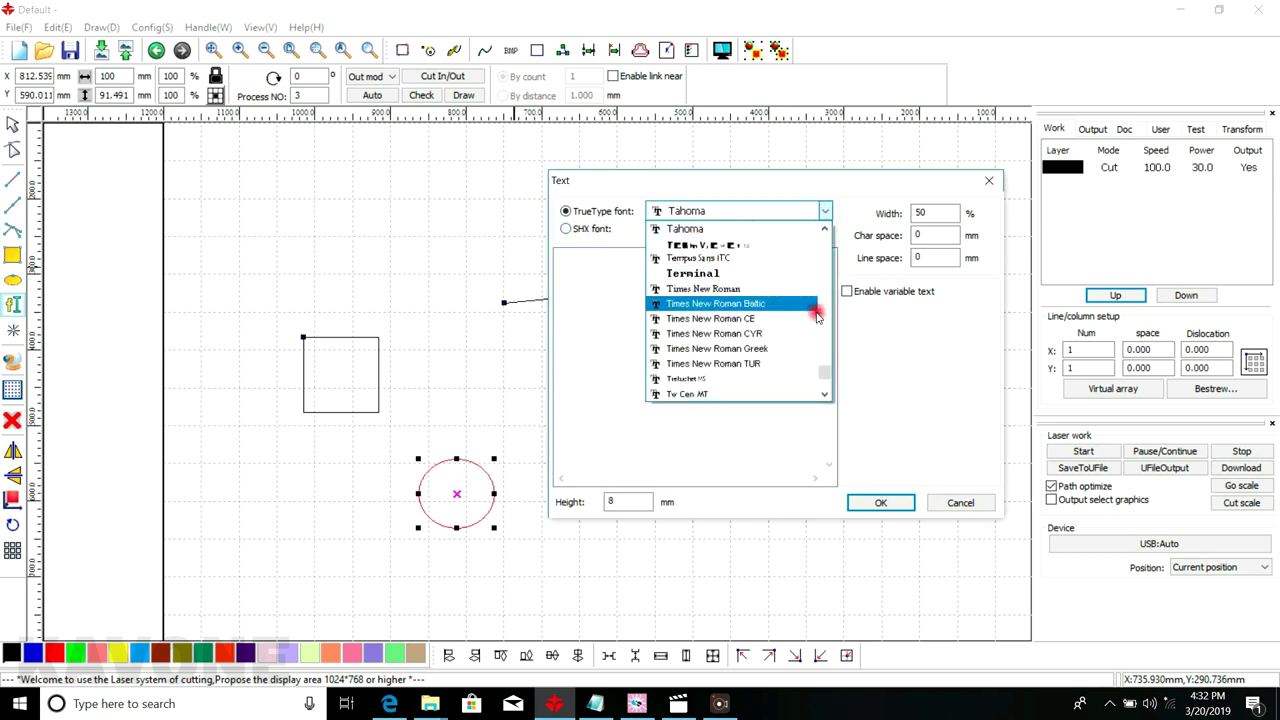
{"action": "left_click_drag", "start_coordinate": [823, 366], "coordinate": [816, 228]}
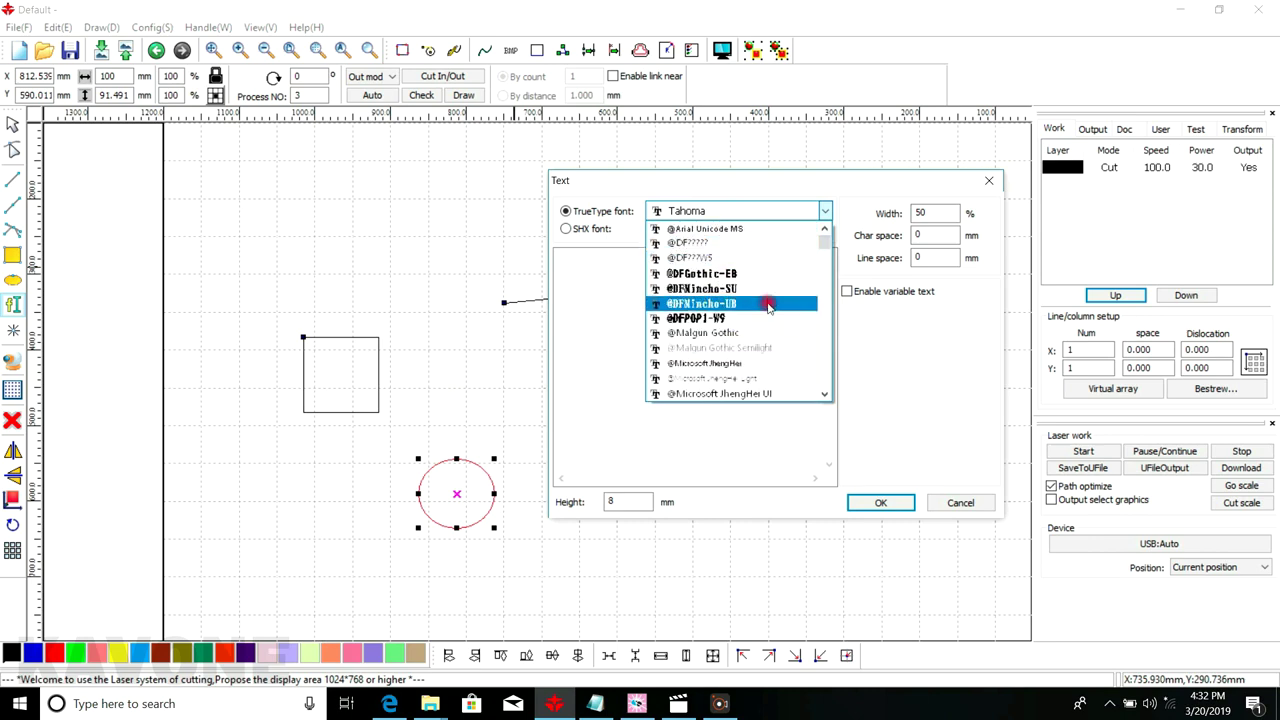
{"action": "left_click", "coordinate": [797, 232]}
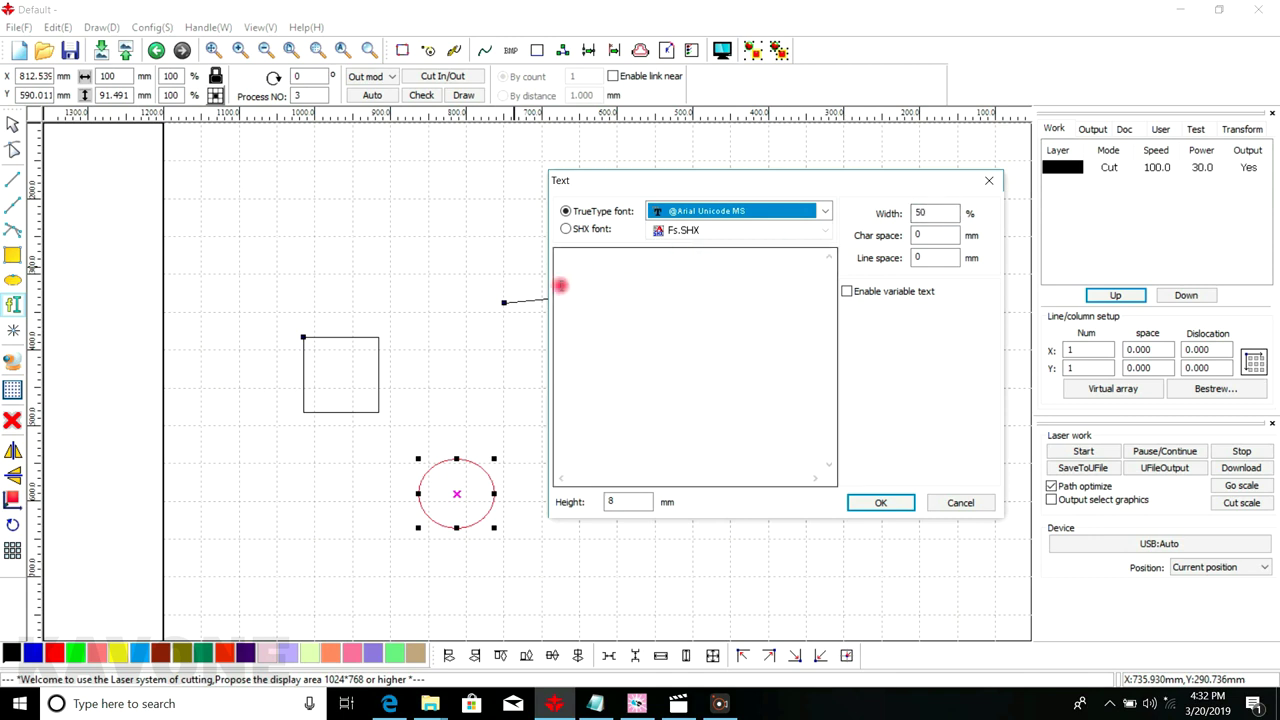
Enter "kavone" as the text content and set the character width to 100 %
{"action": "left_click", "coordinate": [572, 280]}
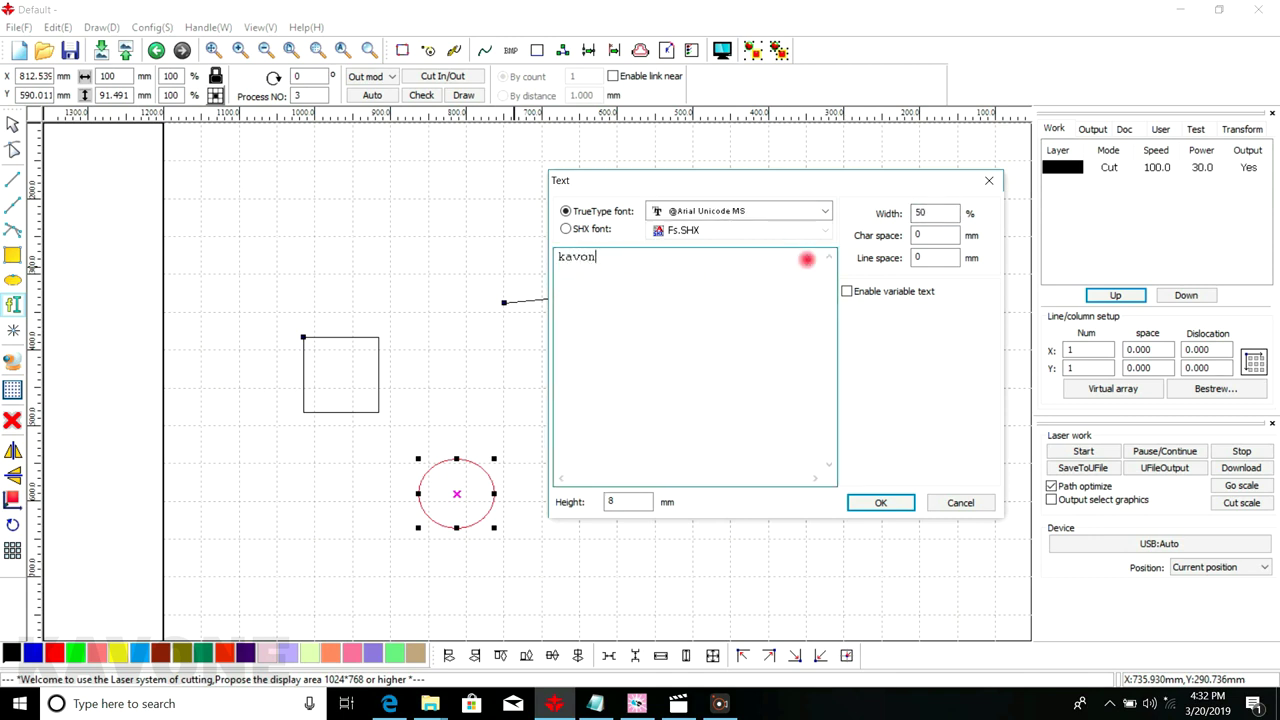
{"action": "double_click", "coordinate": [922, 213]}
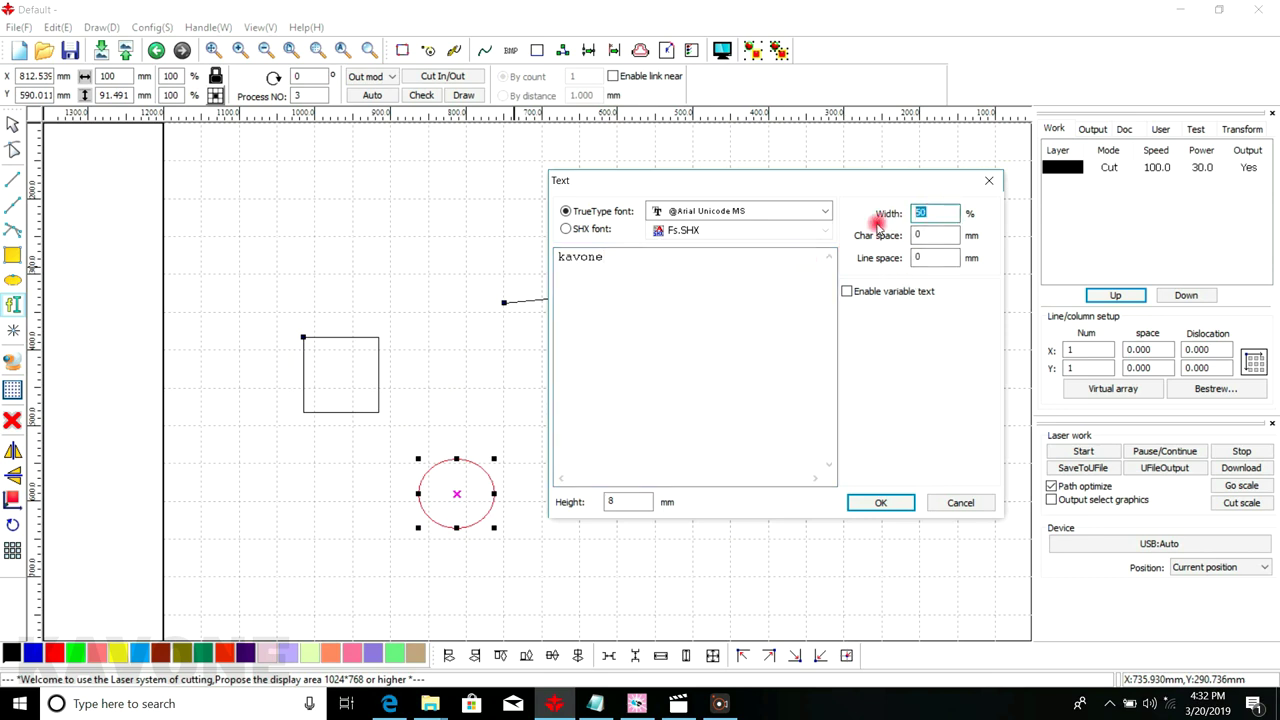
{"action": "left_click", "coordinate": [937, 211]}
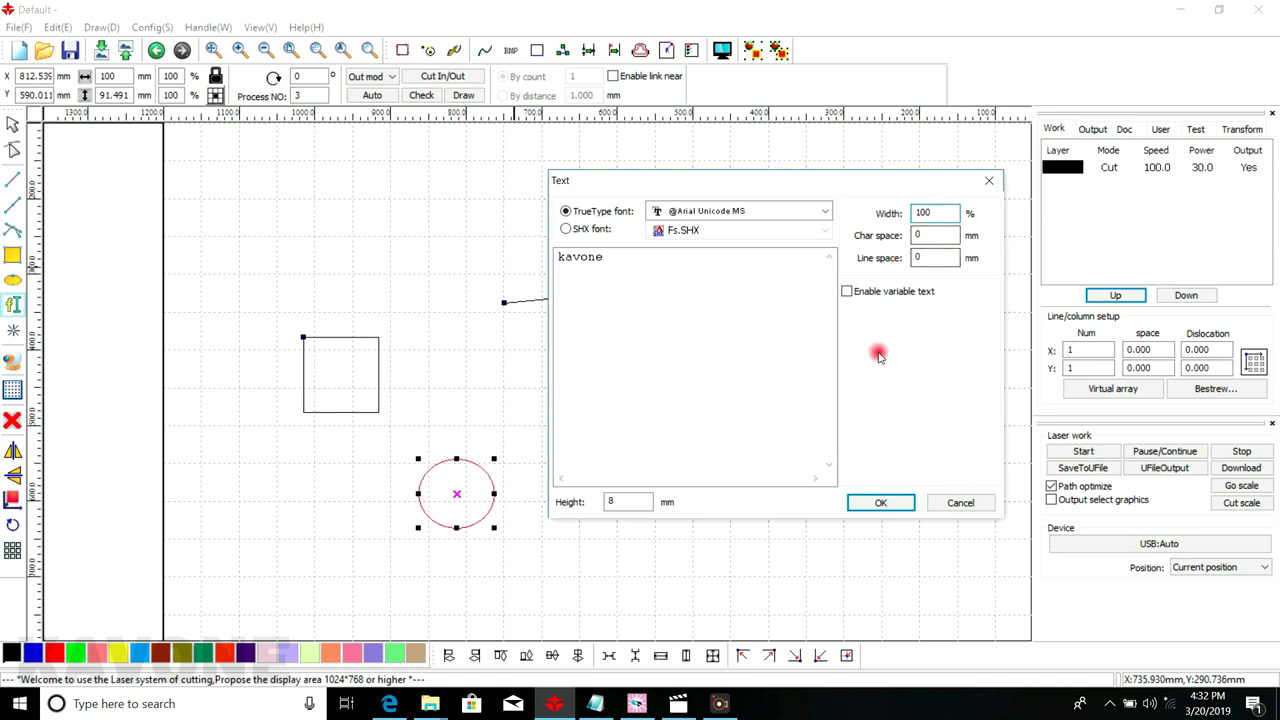
Place the "kavone" text object above the curve's left end and inspect its lettering
{"action": "left_click", "coordinate": [881, 502]}
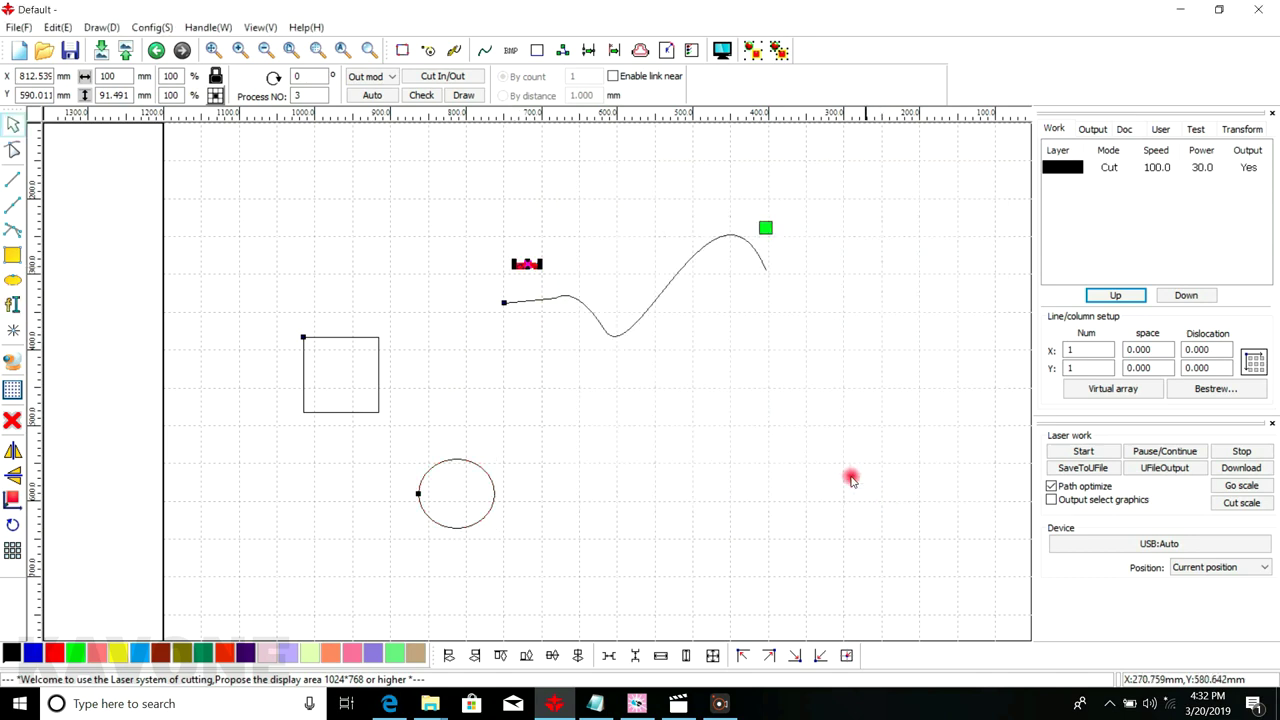
{"action": "scroll", "coordinate": [526, 280], "scroll_direction": "up", "scroll_amount": 4}
{"action": "scroll", "coordinate": [466, 275], "scroll_direction": "down", "scroll_amount": 4}
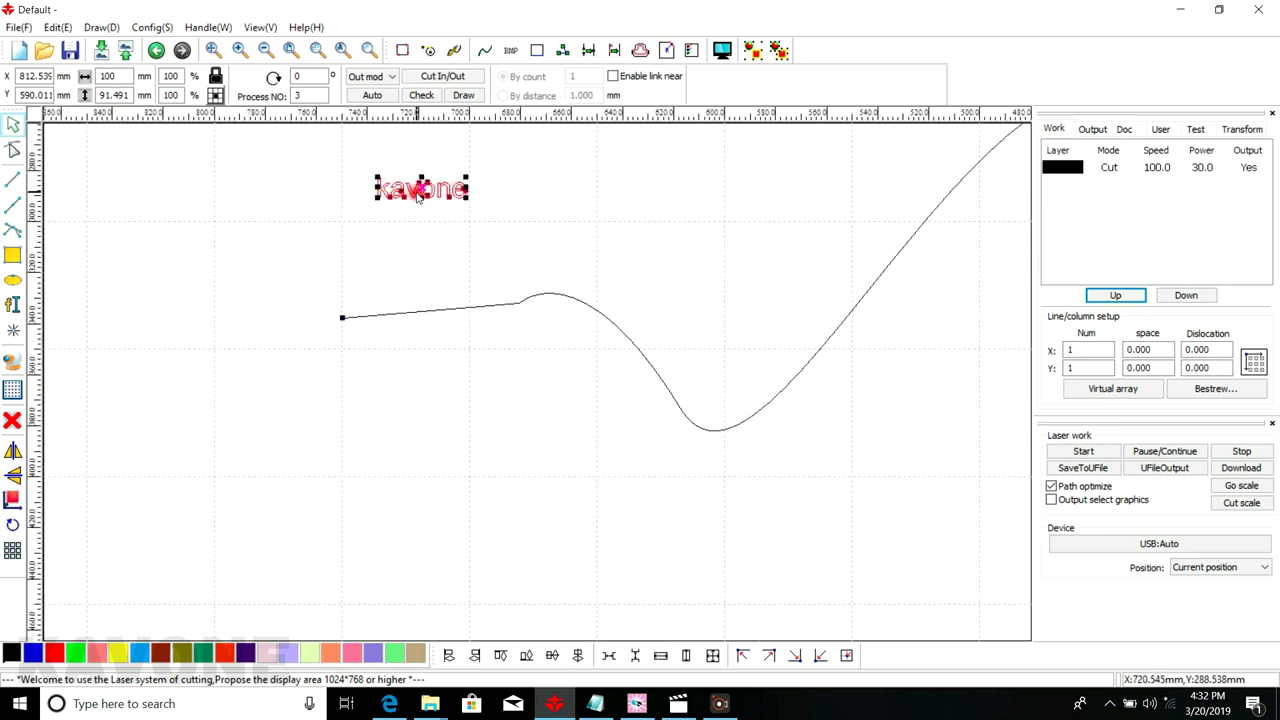
{"action": "scroll", "coordinate": [418, 196], "scroll_direction": "up", "scroll_amount": 3}
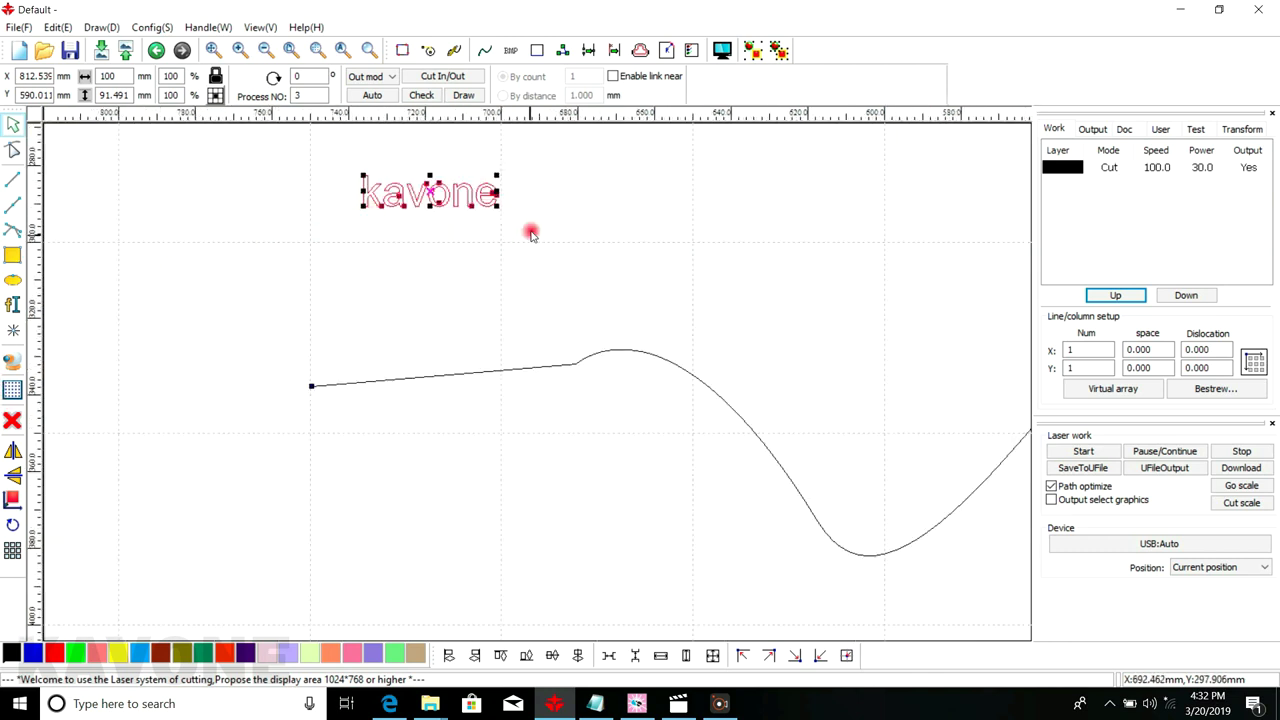
Shorten the text to "kavon" and set its character spacing to 2 mm and line spacing to 1 mm
{"action": "double_click", "coordinate": [450, 198]}
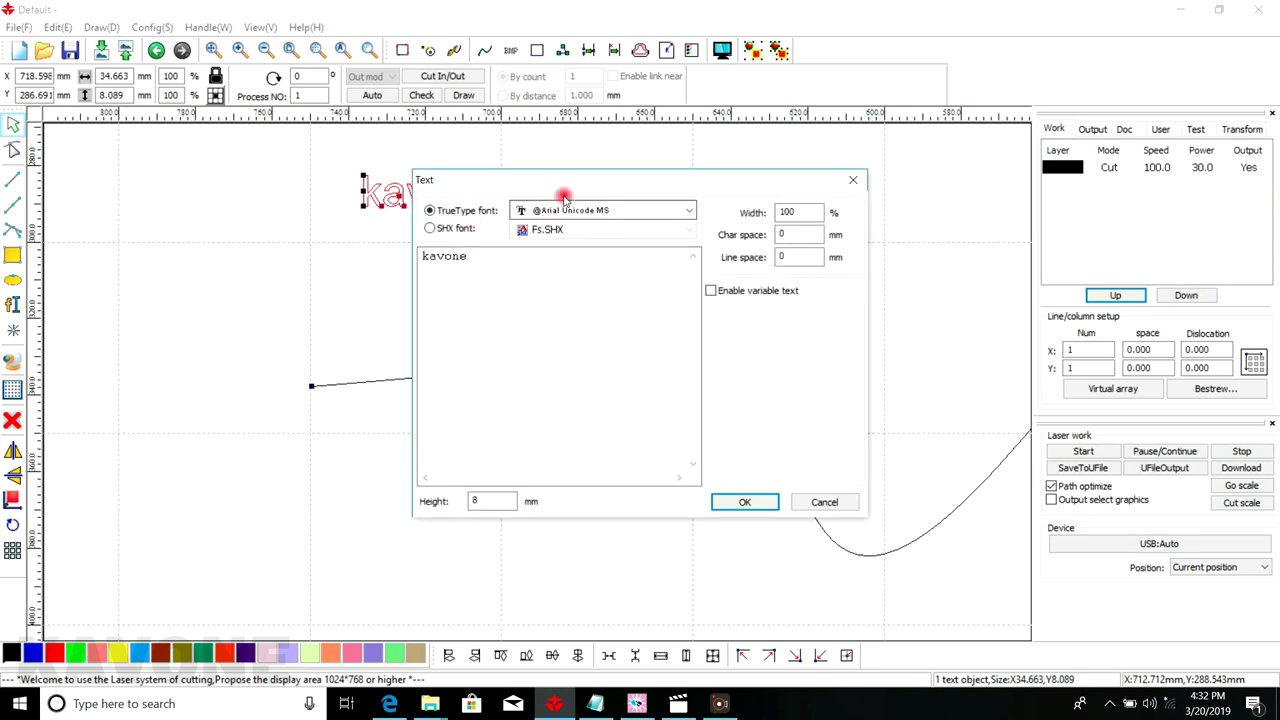
{"action": "left_click_drag", "start_coordinate": [768, 179], "coordinate": [937, 173]}
{"action": "left_click", "coordinate": [636, 251]}
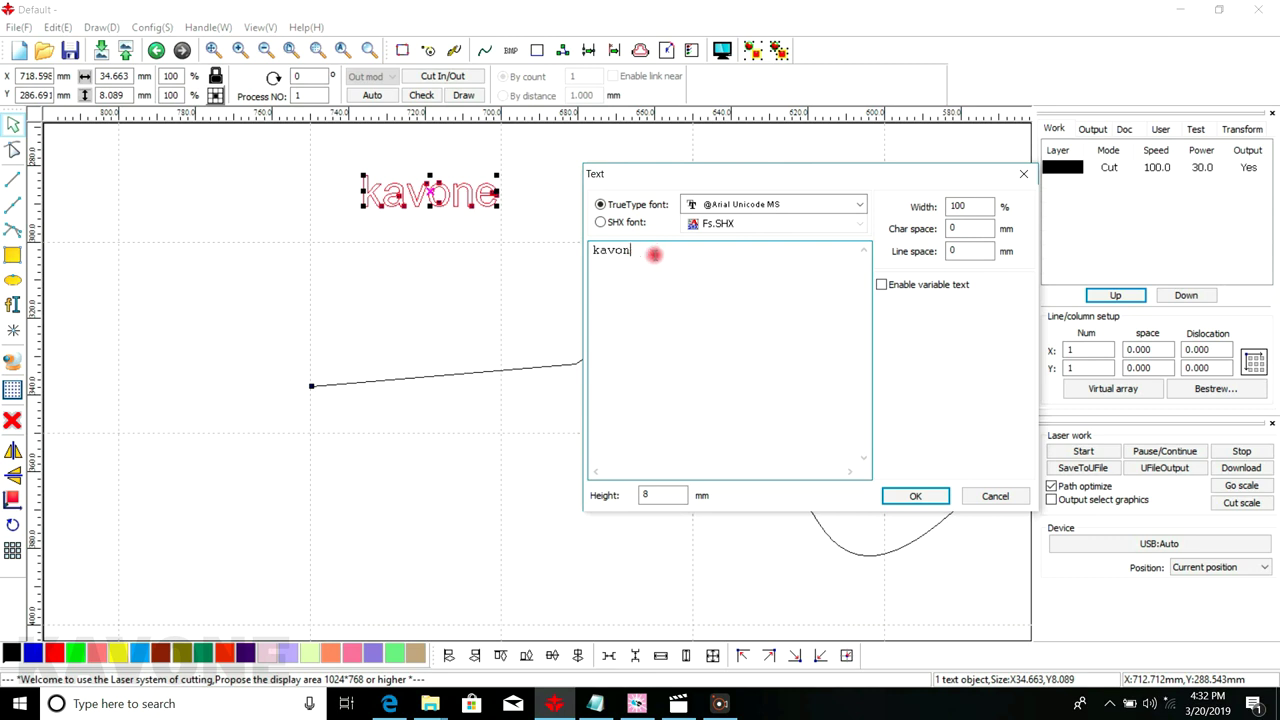
{"action": "left_click_drag", "start_coordinate": [977, 229], "coordinate": [904, 240]}
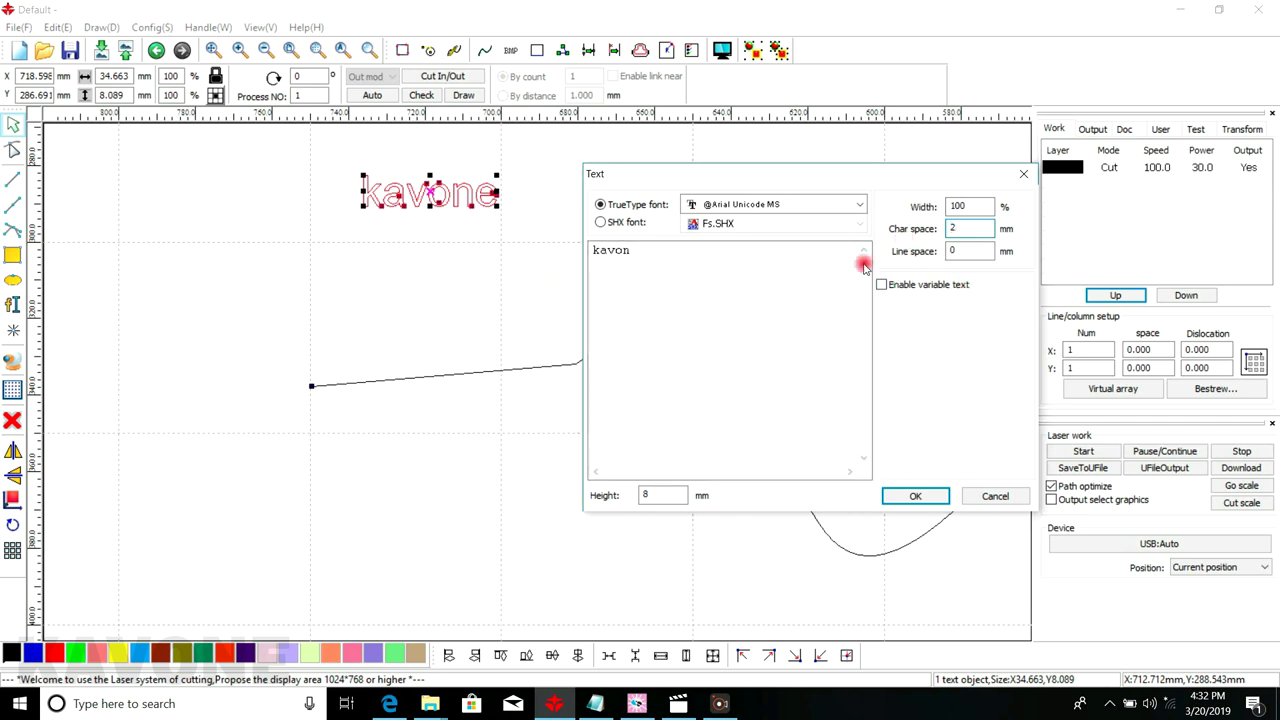
{"action": "left_click", "coordinate": [967, 250]}
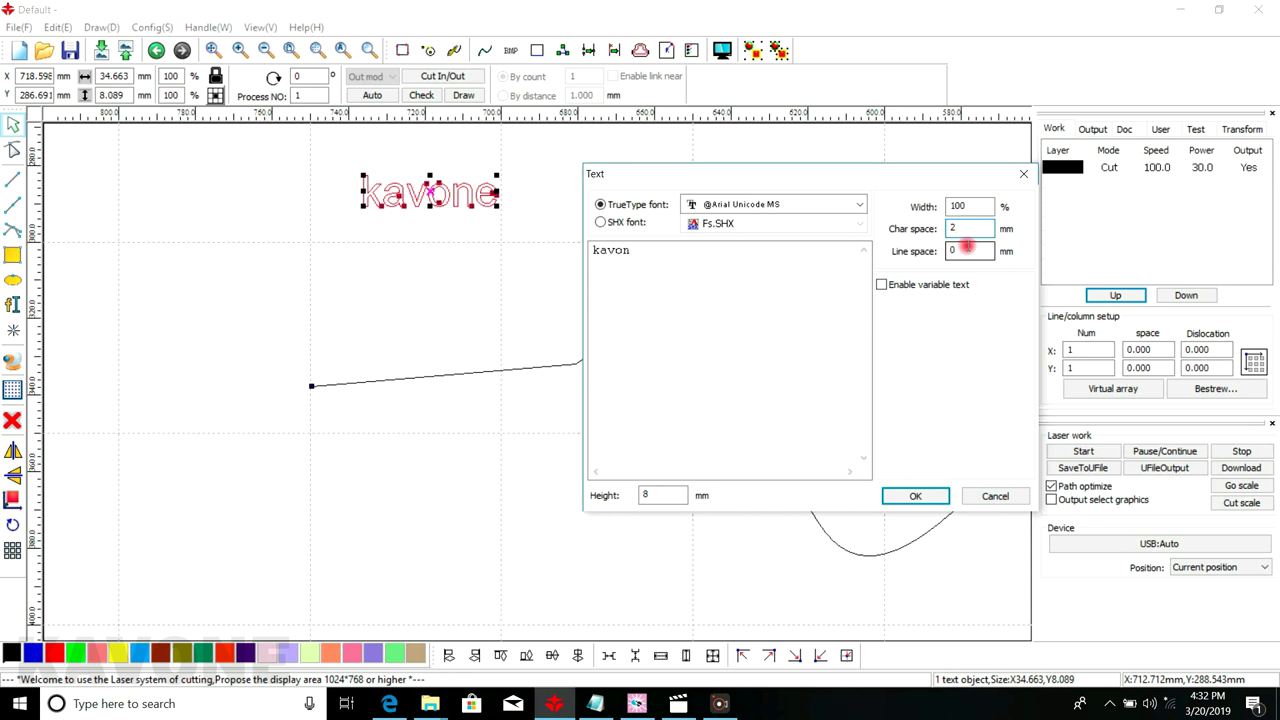
{"action": "left_click_drag", "start_coordinate": [967, 249], "coordinate": [940, 251]}
{"action": "type", "text": "1"}
{"action": "left_click", "coordinate": [915, 496]}
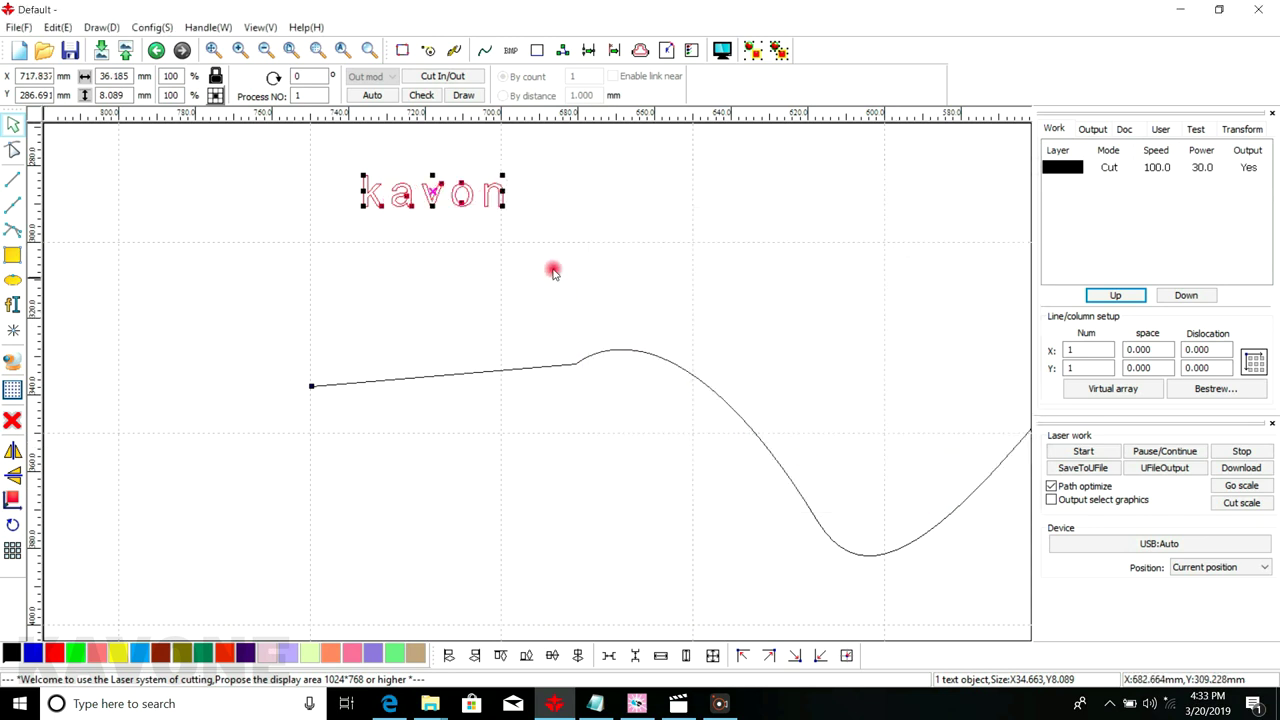
{"action": "scroll", "coordinate": [429, 240], "scroll_direction": "up", "scroll_amount": 1}
{"action": "scroll", "coordinate": [434, 246], "scroll_direction": "down", "scroll_amount": 1}
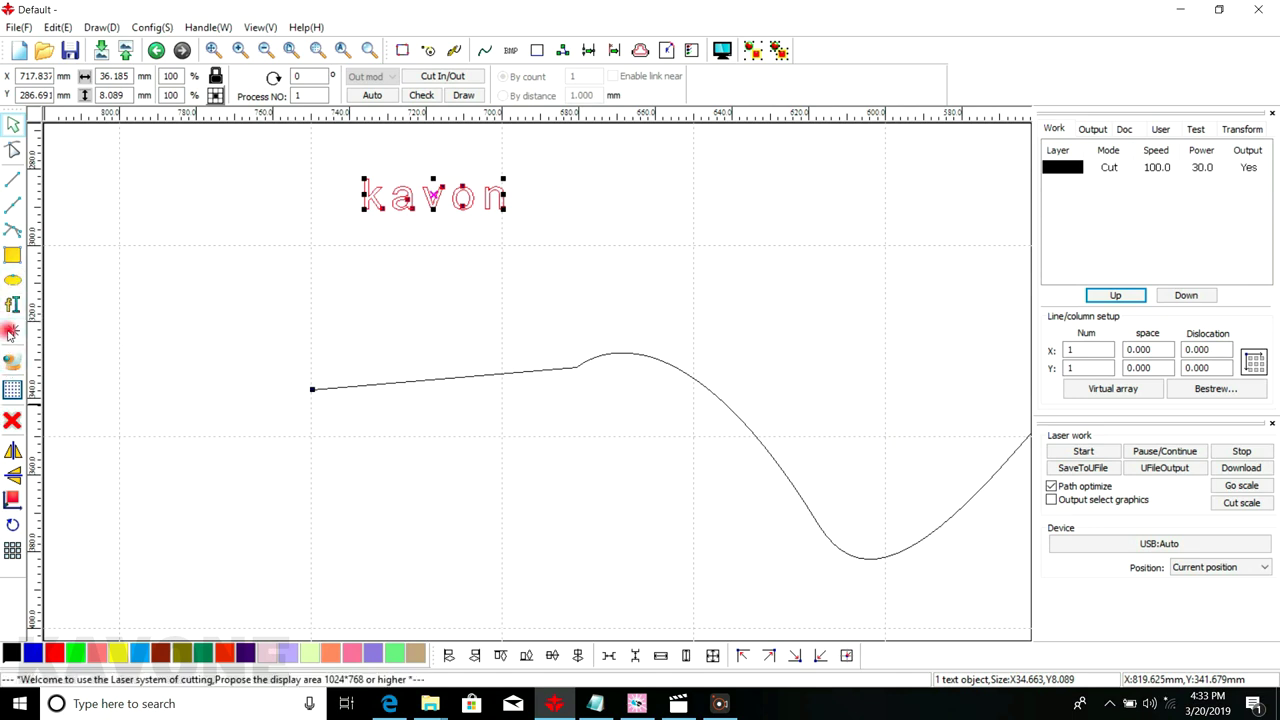
Scatter twelve points in the area between the "kavon" text and the curve
{"action": "left_click", "coordinate": [13, 333]}
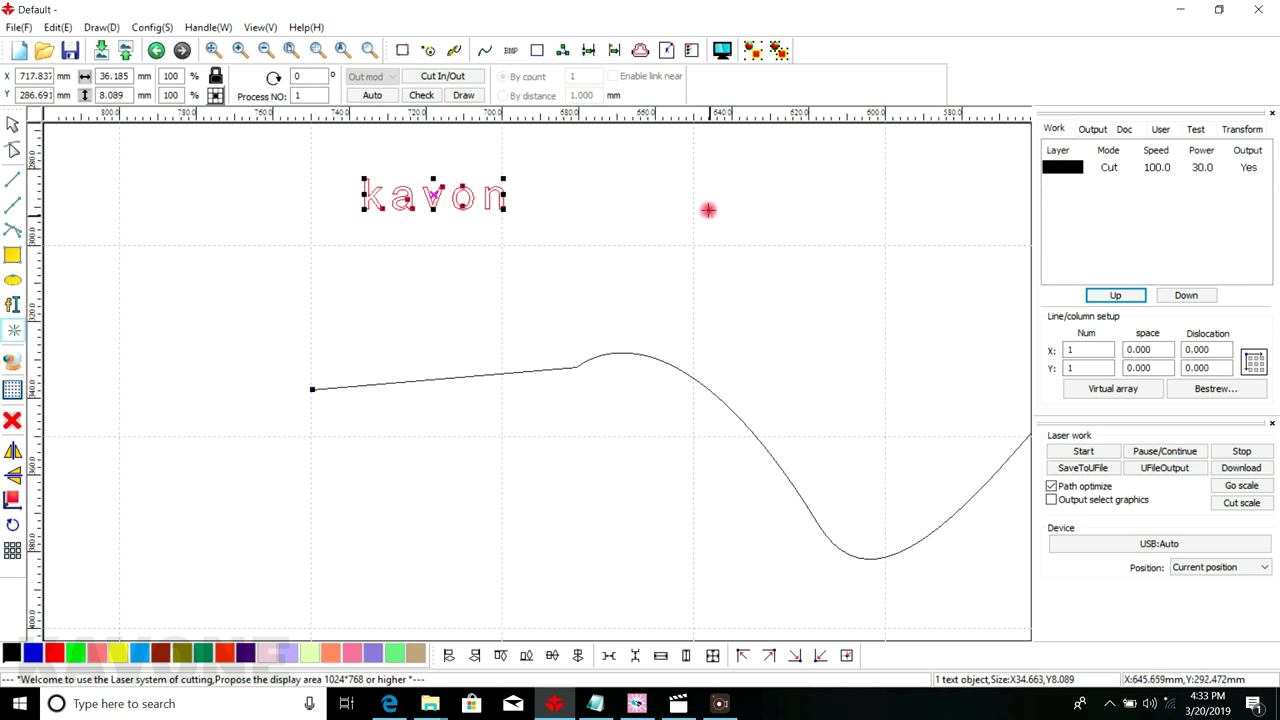
{"action": "left_click", "coordinate": [675, 207]}
{"action": "left_click", "coordinate": [738, 215]}
{"action": "left_click", "coordinate": [754, 259]}
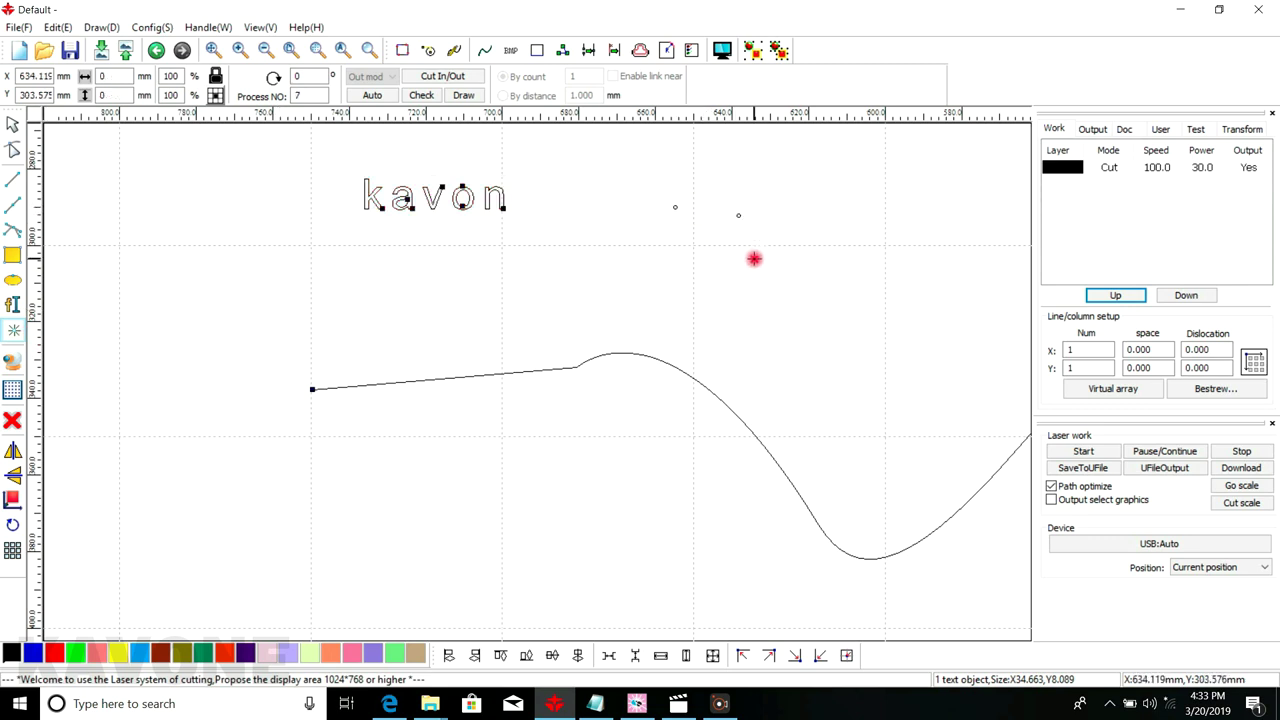
{"action": "left_click", "coordinate": [688, 290]}
{"action": "left_click", "coordinate": [641, 272]}
{"action": "left_click", "coordinate": [723, 301]}
{"action": "left_click", "coordinate": [785, 332]}
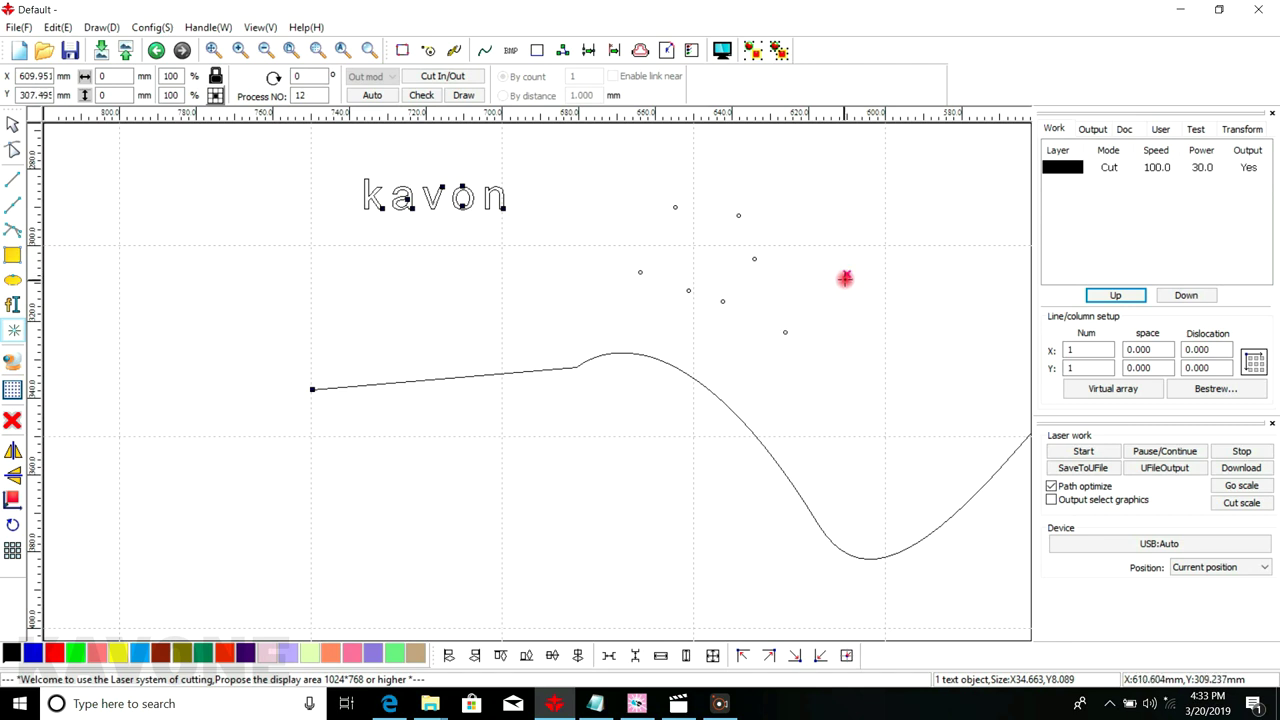
{"action": "scroll", "coordinate": [845, 278], "scroll_direction": "up", "scroll_amount": 3}
{"action": "left_click", "coordinate": [537, 337]}
{"action": "left_click", "coordinate": [703, 319]}
{"action": "left_click", "coordinate": [734, 369]}
{"action": "left_click", "coordinate": [751, 400]}
{"action": "scroll", "coordinate": [470, 400], "scroll_direction": "down", "scroll_amount": 1}
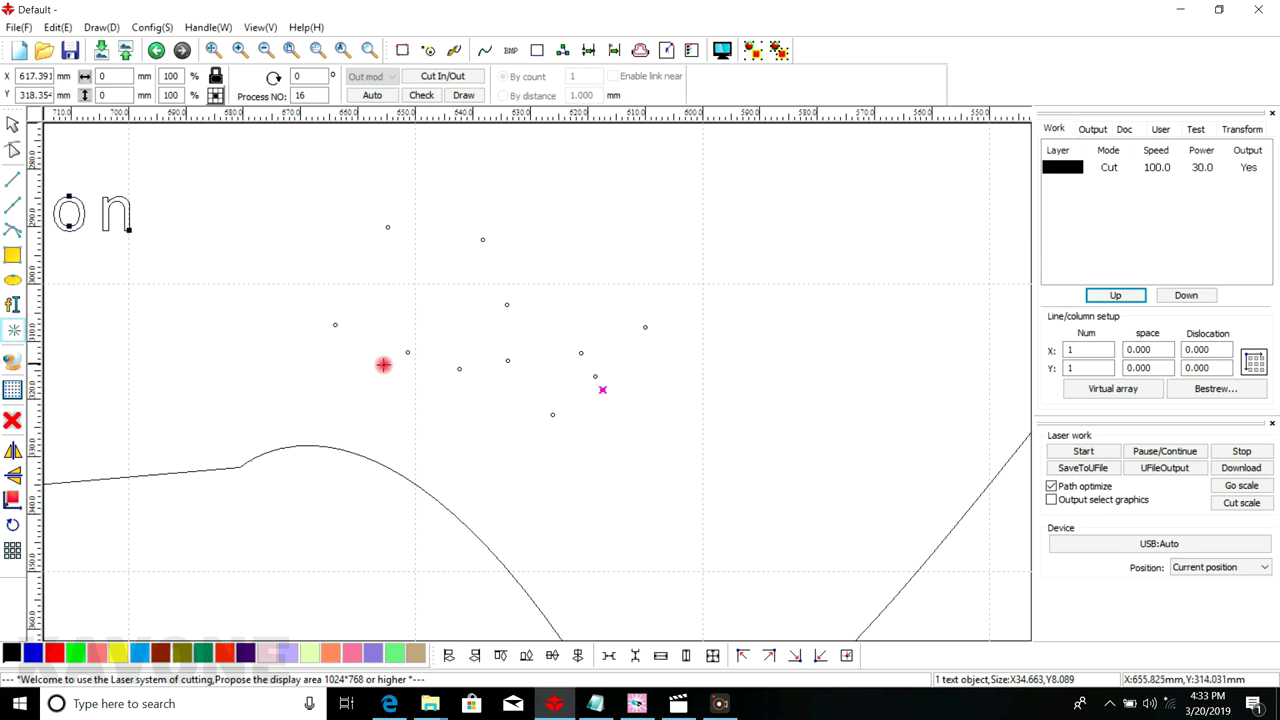
{"action": "scroll", "coordinate": [383, 363], "scroll_direction": "down", "scroll_amount": 2}
{"action": "scroll", "coordinate": [458, 319], "scroll_direction": "down", "scroll_amount": 1}
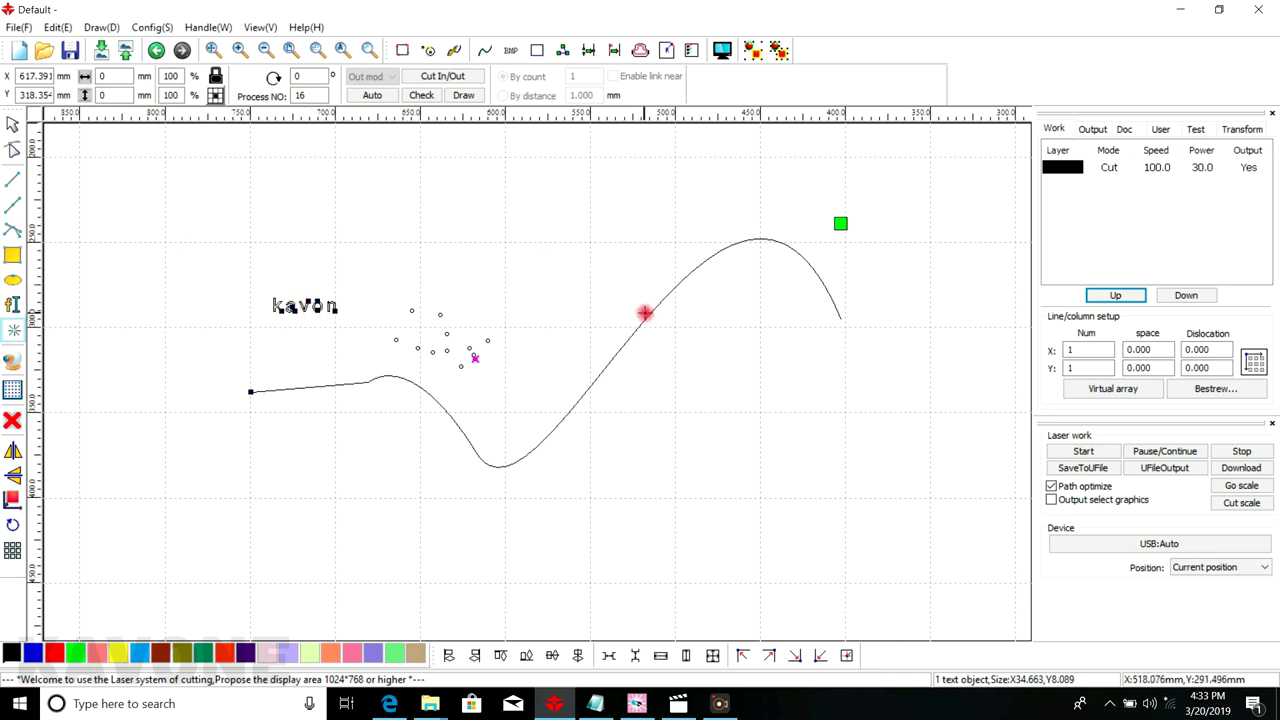
Check the available image capture sources and close the selection without choosing one
{"action": "left_click", "coordinate": [16, 356]}
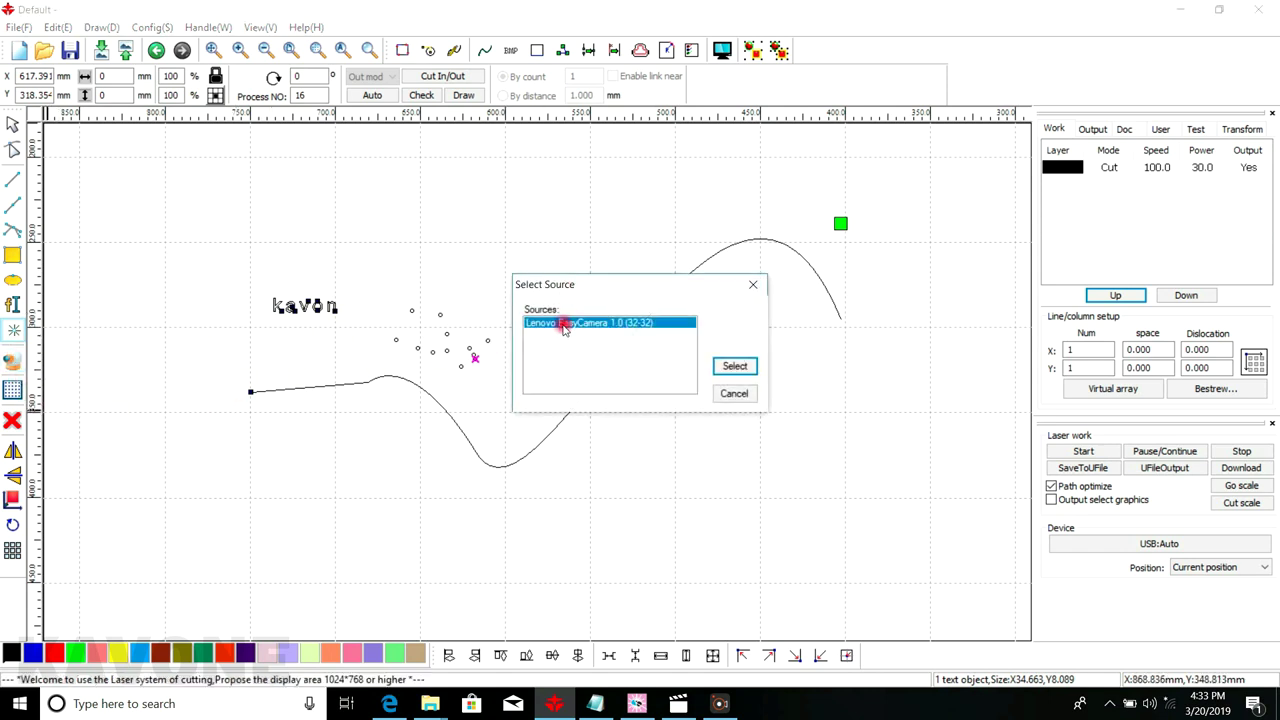
{"action": "left_click", "coordinate": [753, 284]}
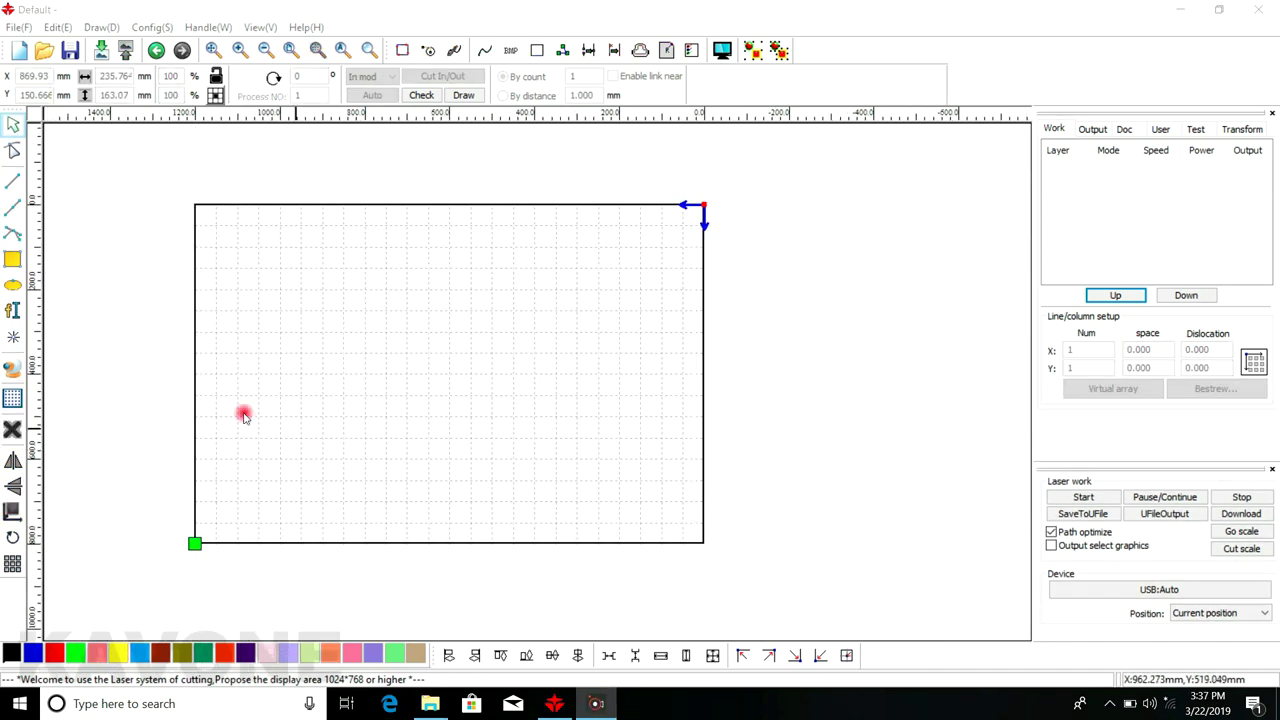
Open the LGP design module and create a CrossLine pattern with the preset parameters and the top light source
{"action": "left_click", "coordinate": [13, 398]}
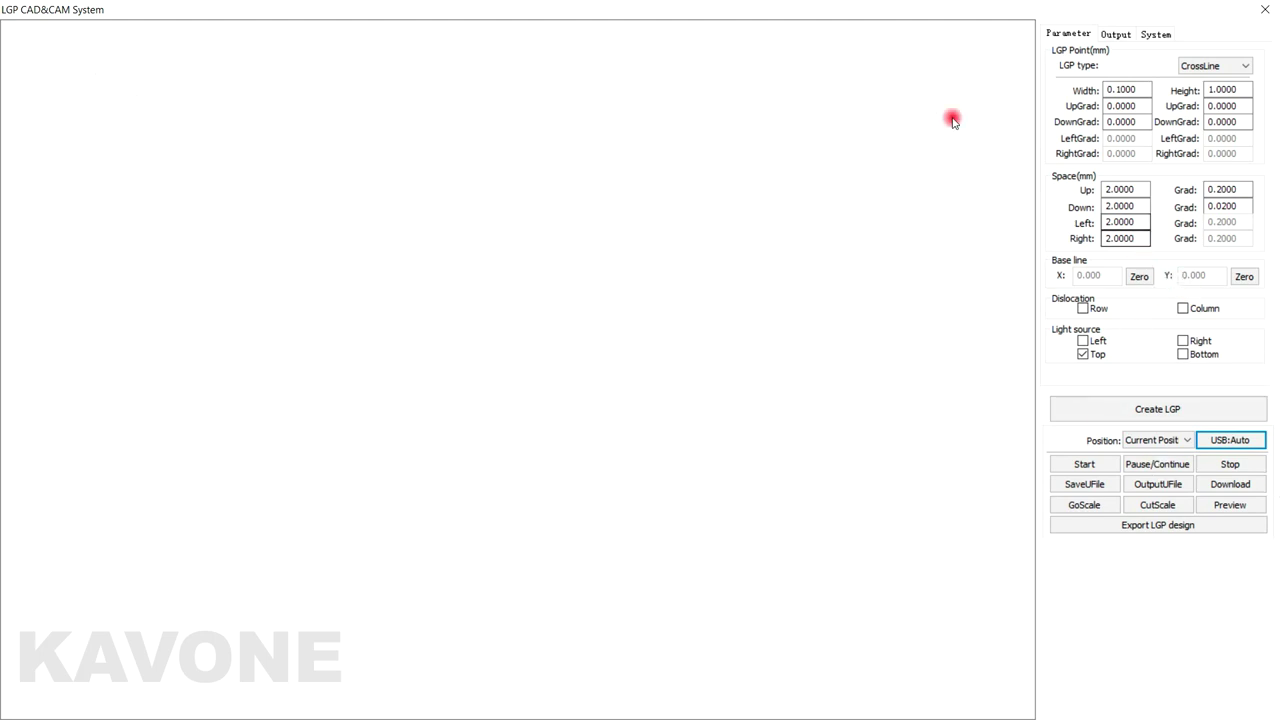
{"action": "left_click", "coordinate": [1173, 416]}
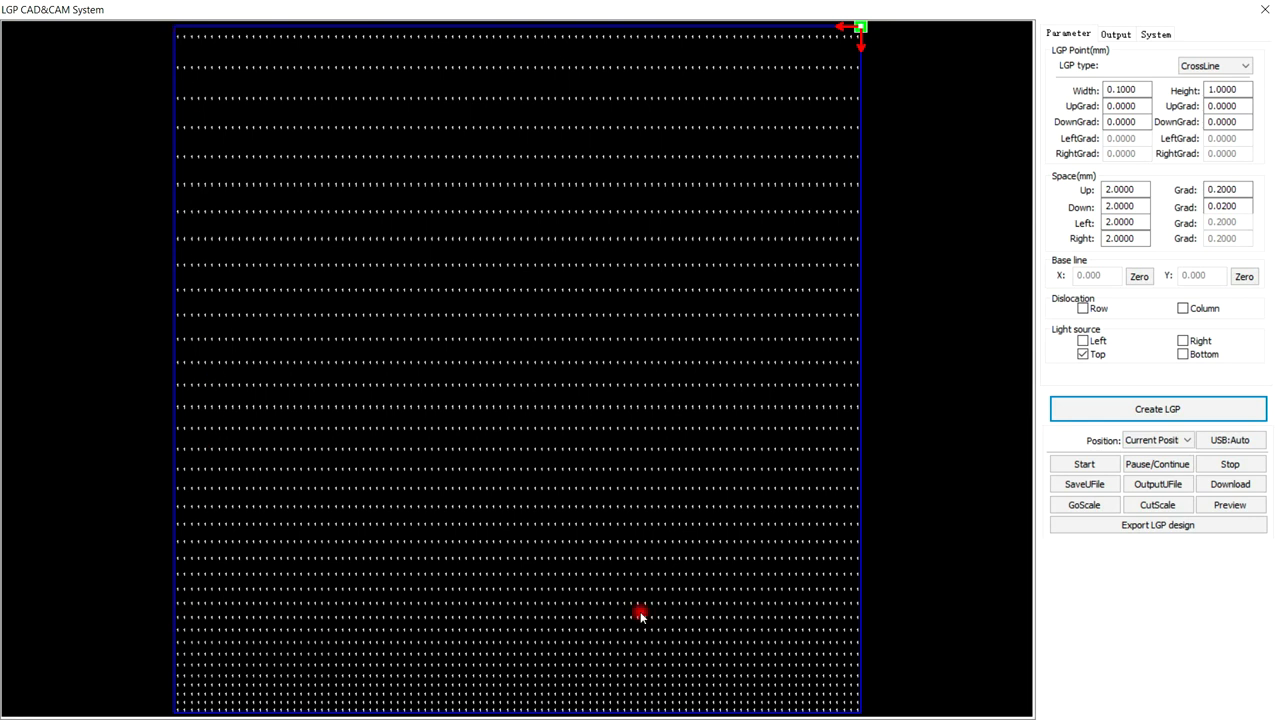
Examine the LGP size and outline settings, the point parameters and the row spacing of the created pattern
{"action": "left_click", "coordinate": [1155, 34]}
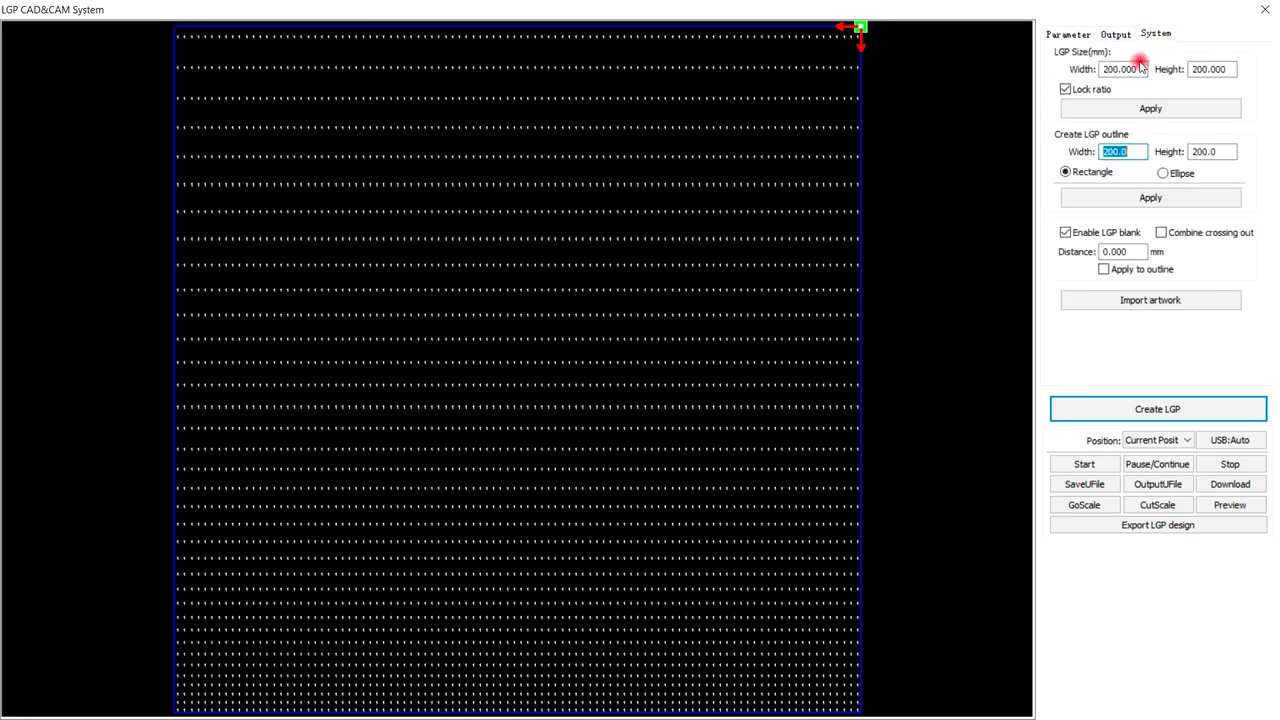
{"action": "left_click", "coordinate": [1194, 67]}
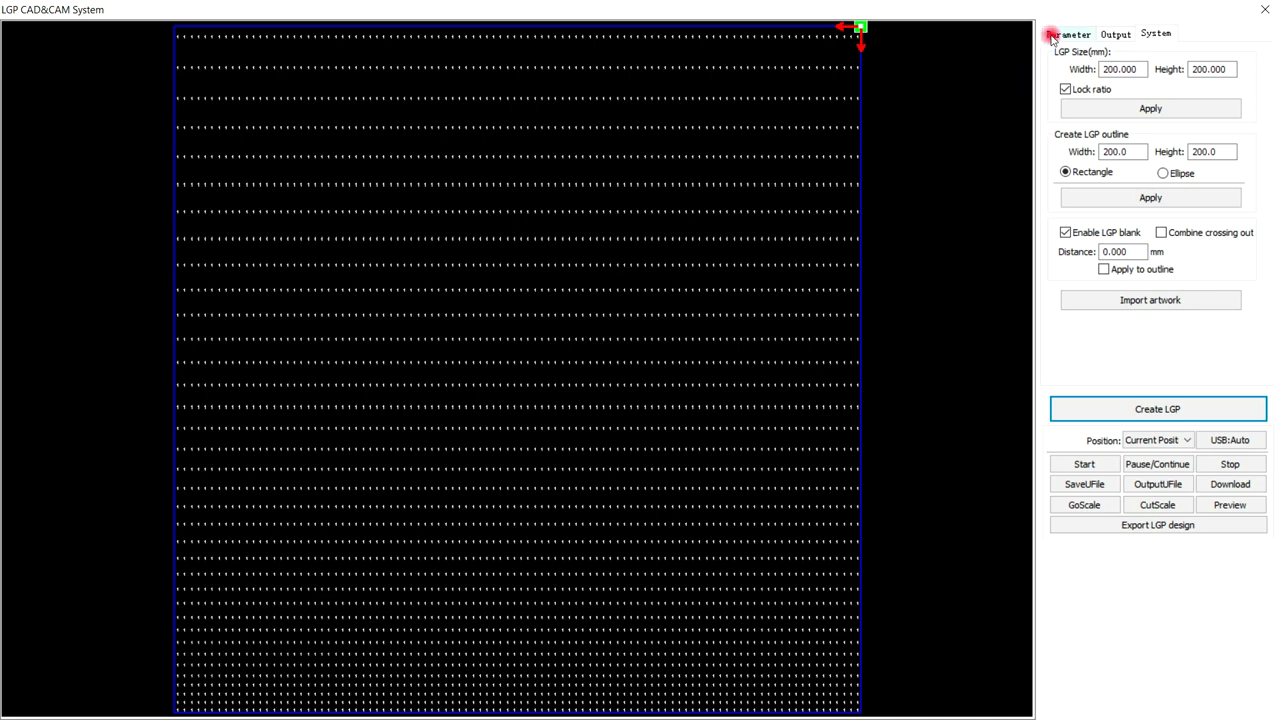
{"action": "left_click", "coordinate": [1060, 34]}
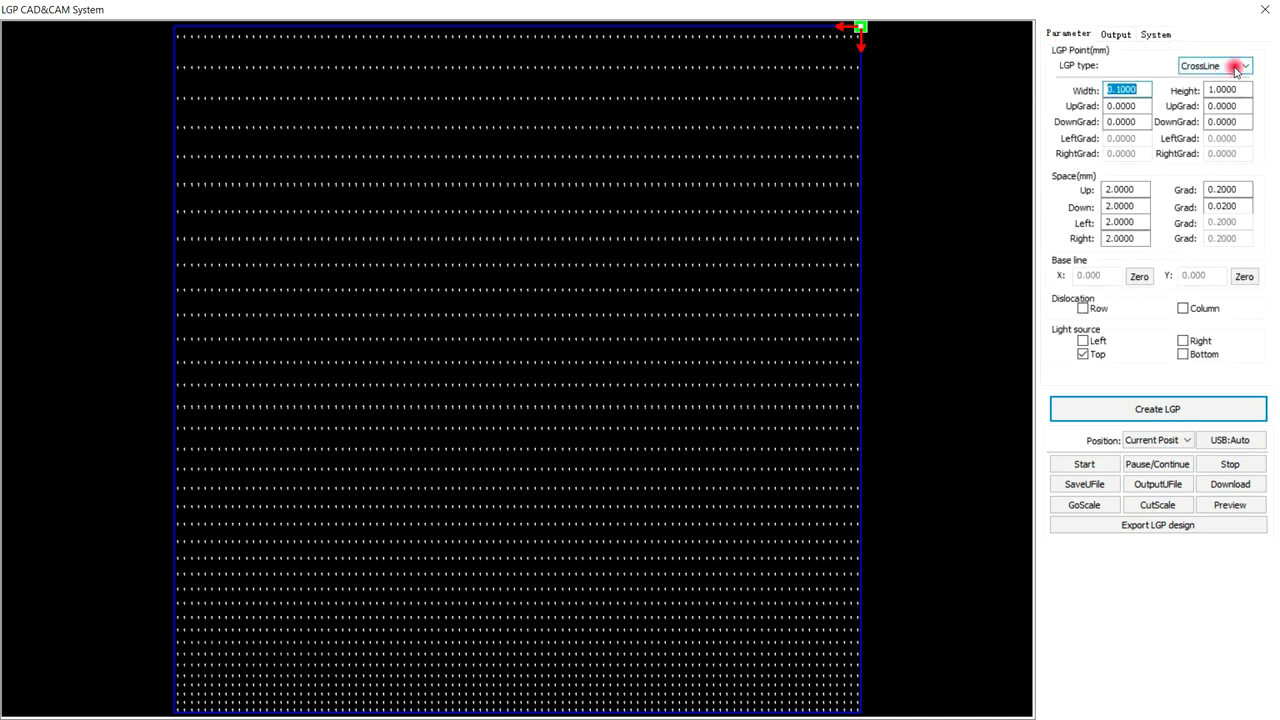
{"action": "scroll", "coordinate": [650, 151], "scroll_direction": "down", "scroll_amount": 1}
{"action": "scroll", "coordinate": [648, 153], "scroll_direction": "up", "scroll_amount": 3}
{"action": "scroll", "coordinate": [648, 153], "scroll_direction": "up", "scroll_amount": 1}
{"action": "scroll", "coordinate": [648, 153], "scroll_direction": "up", "scroll_amount": 1}
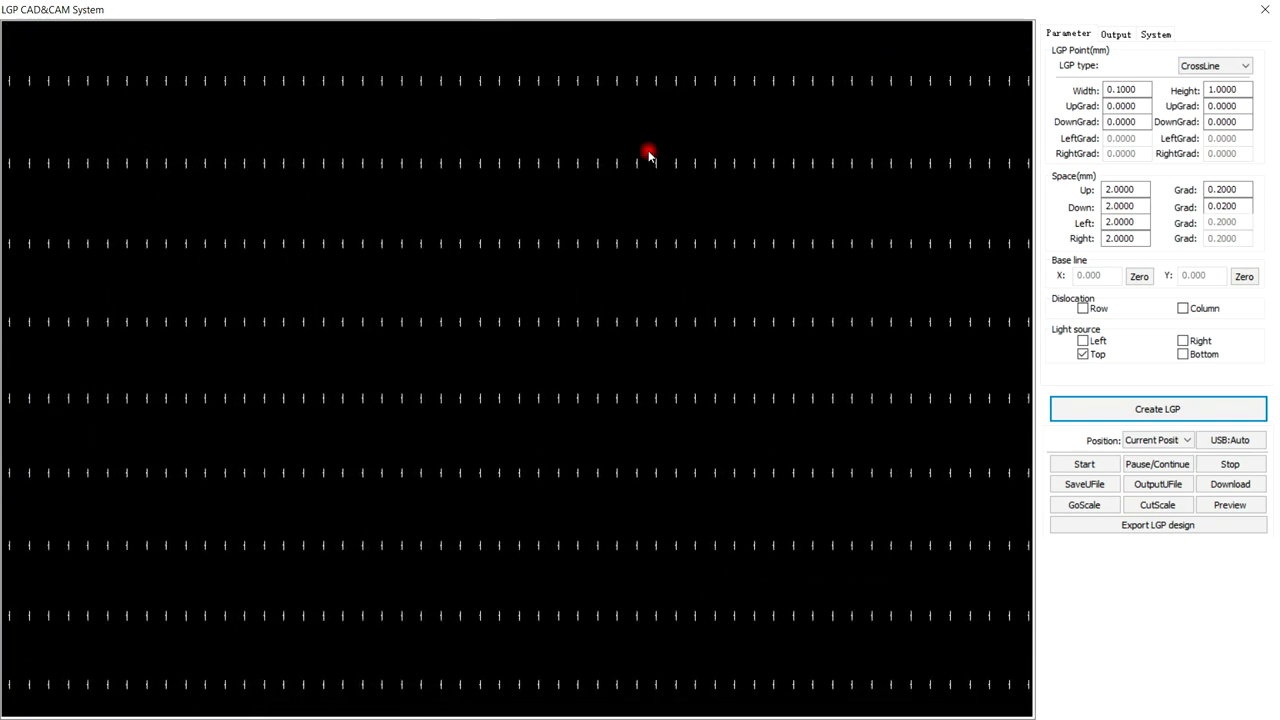
{"action": "scroll", "coordinate": [648, 153], "scroll_direction": "down", "scroll_amount": 5}
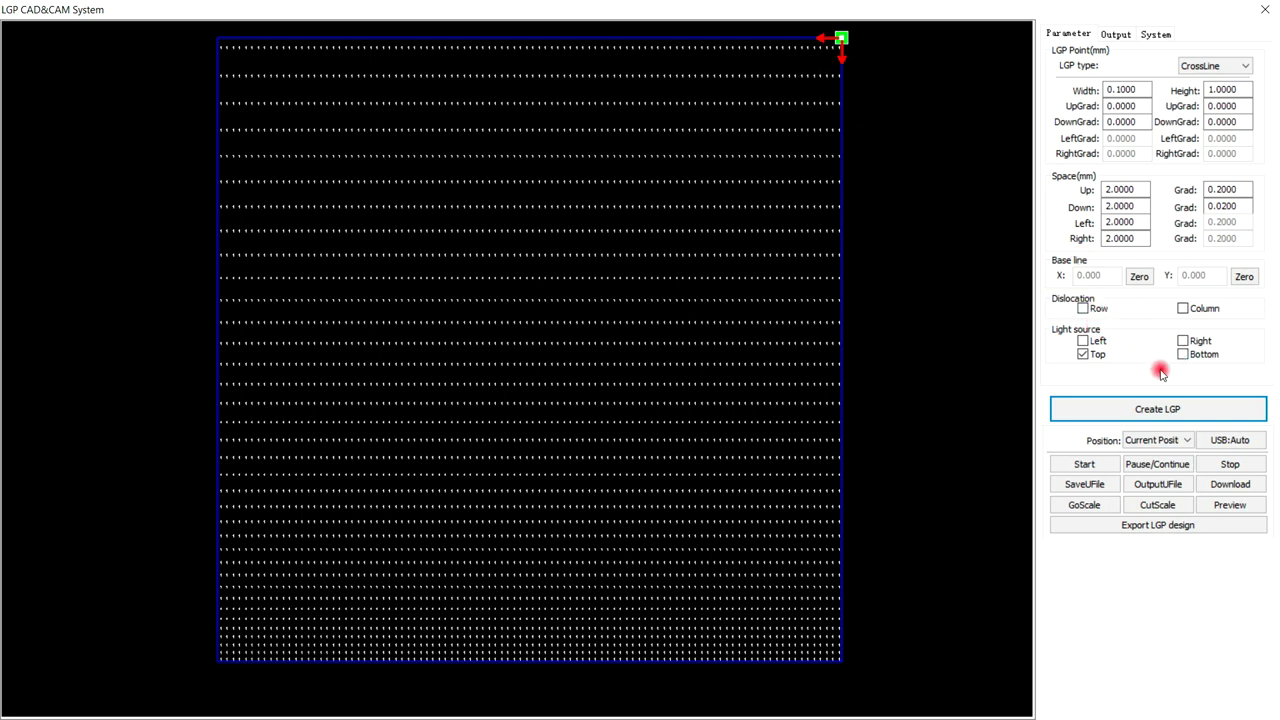
Enable the right light source in addition to the top one, recreate the LGP pattern and review its output settings
{"action": "left_click", "coordinate": [1183, 341]}
{"action": "left_click", "coordinate": [1180, 409]}
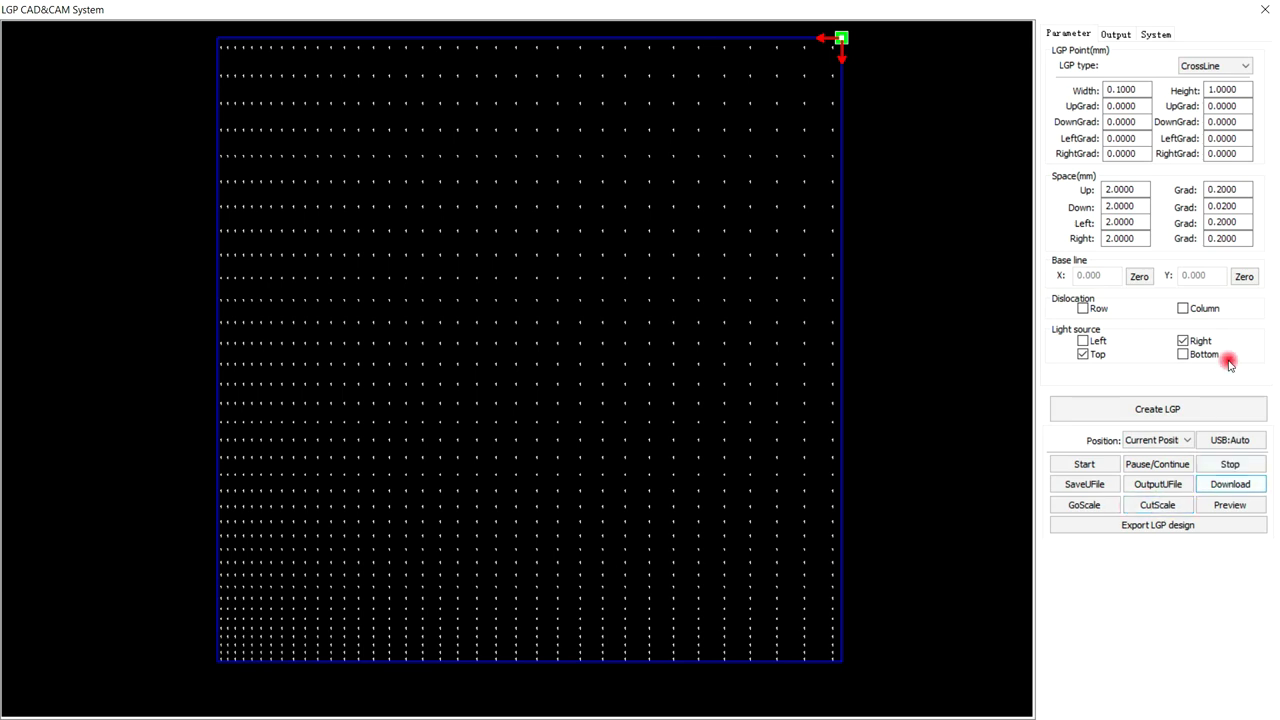
{"action": "left_click", "coordinate": [1125, 34]}
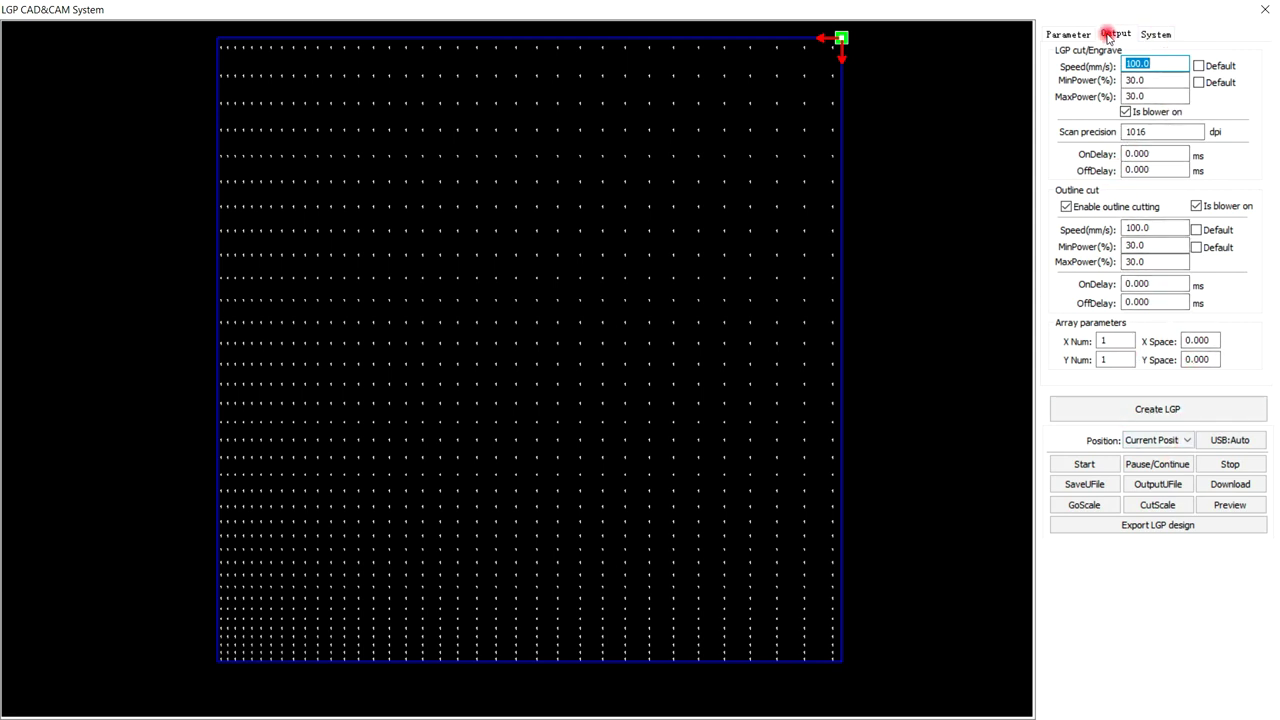
{"action": "left_click", "coordinate": [1066, 35]}
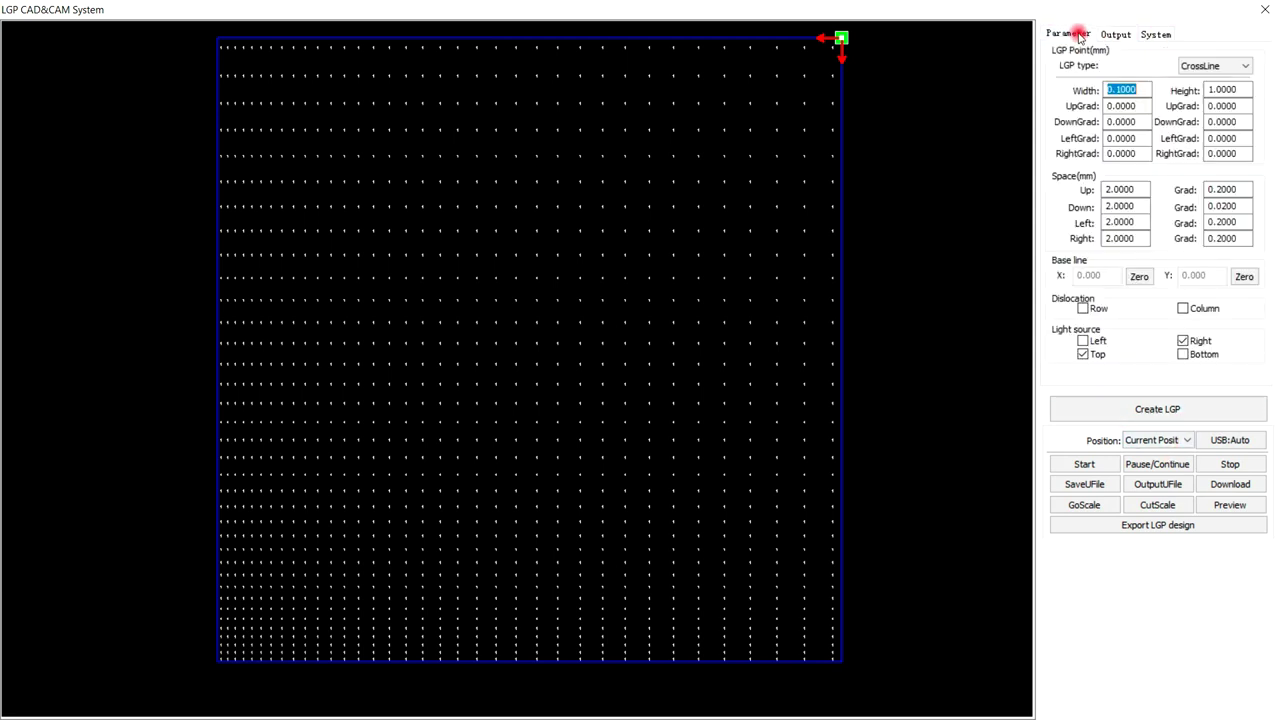
Export the LGP design to the main drawing and inspect its point density across the pattern
{"action": "left_click", "coordinate": [1176, 528]}
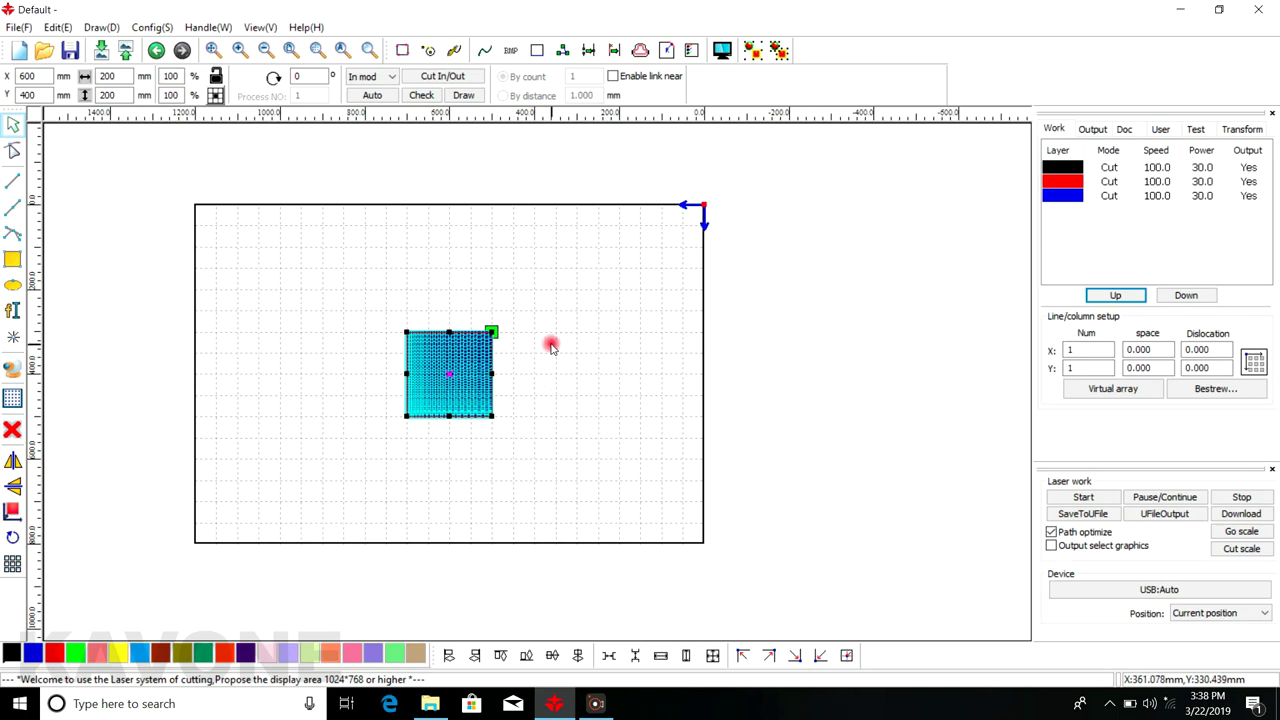
{"action": "scroll", "coordinate": [500, 400], "scroll_direction": "up", "scroll_amount": 3}
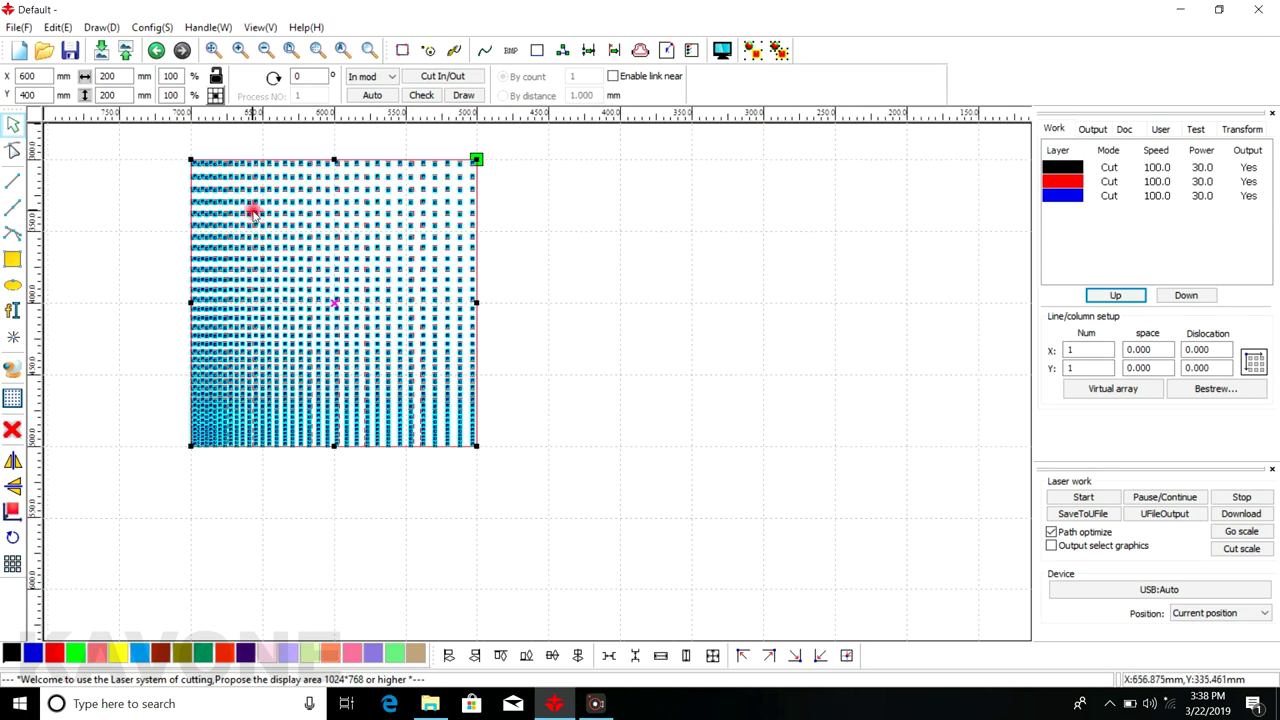
{"action": "scroll", "coordinate": [251, 209], "scroll_direction": "up", "scroll_amount": 2}
{"action": "scroll", "coordinate": [294, 200], "scroll_direction": "down", "scroll_amount": 2}
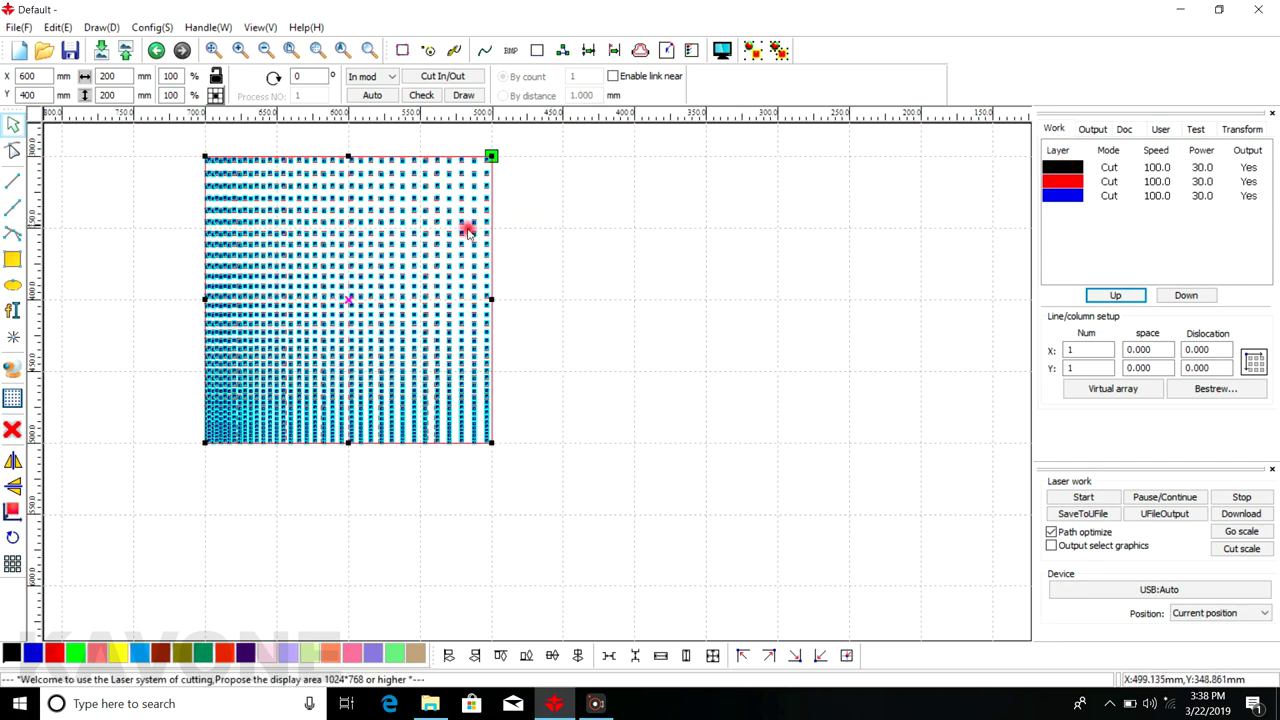
{"action": "scroll", "coordinate": [206, 238], "scroll_direction": "up", "scroll_amount": 4}
{"action": "scroll", "coordinate": [206, 238], "scroll_direction": "down", "scroll_amount": 4}
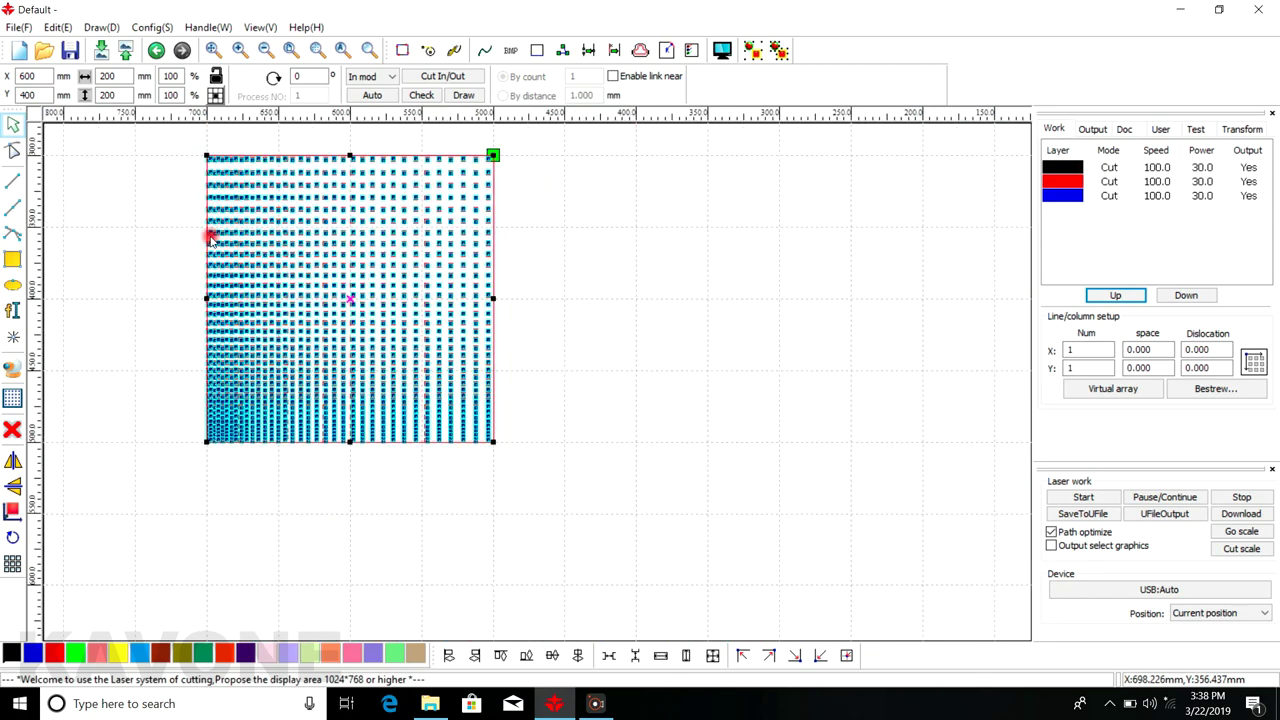
Check the processing modes offered for the black layer and close its parameters without changes
{"action": "double_click", "coordinate": [1118, 168]}
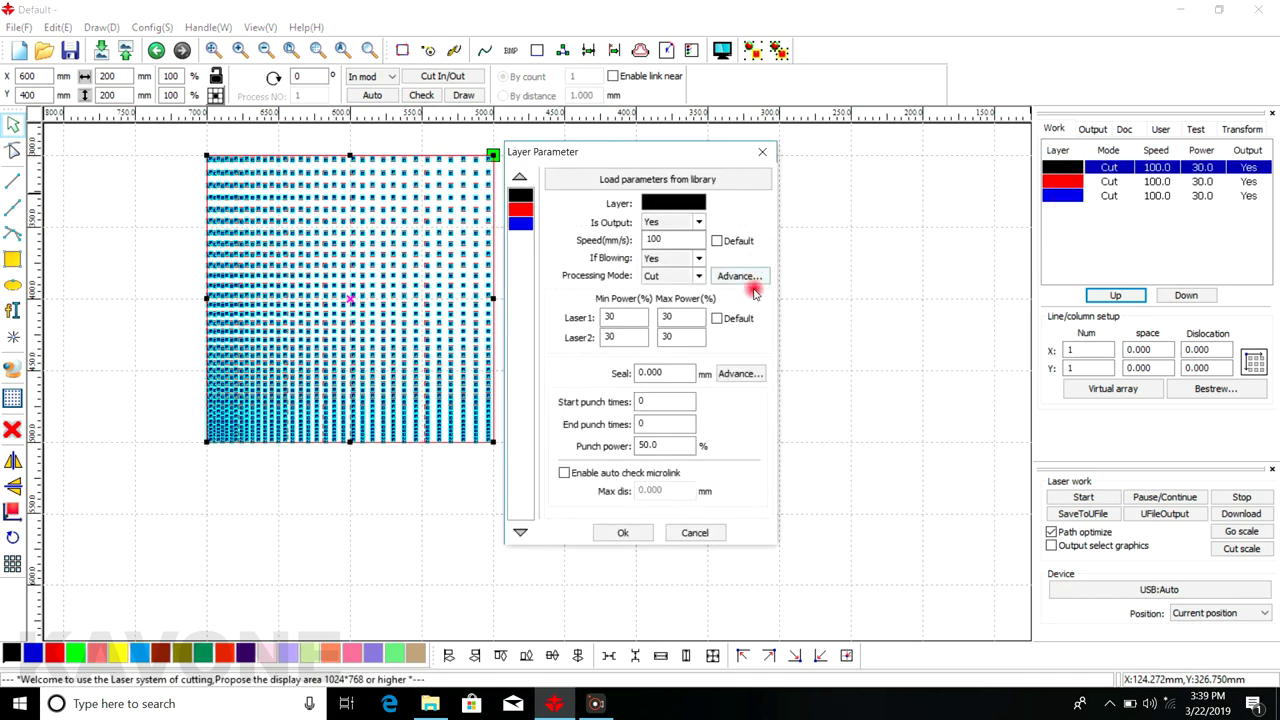
{"action": "left_click", "coordinate": [698, 276]}
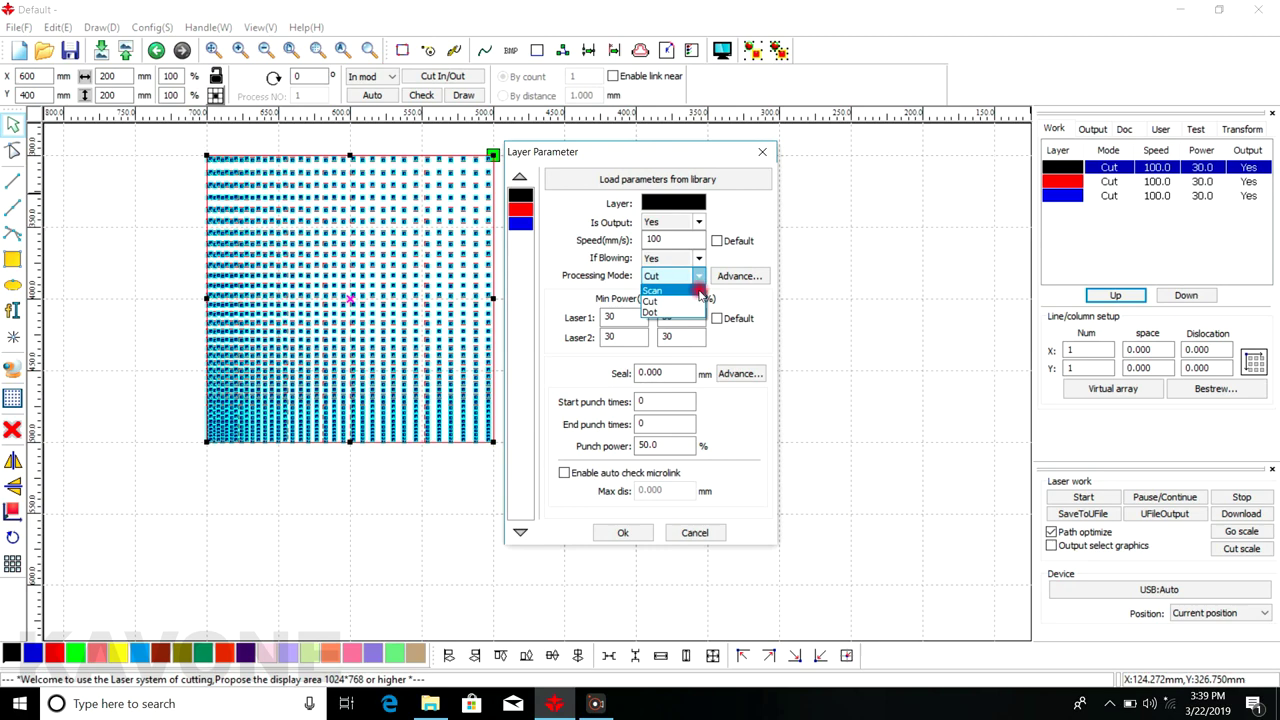
{"action": "left_click", "coordinate": [835, 262]}
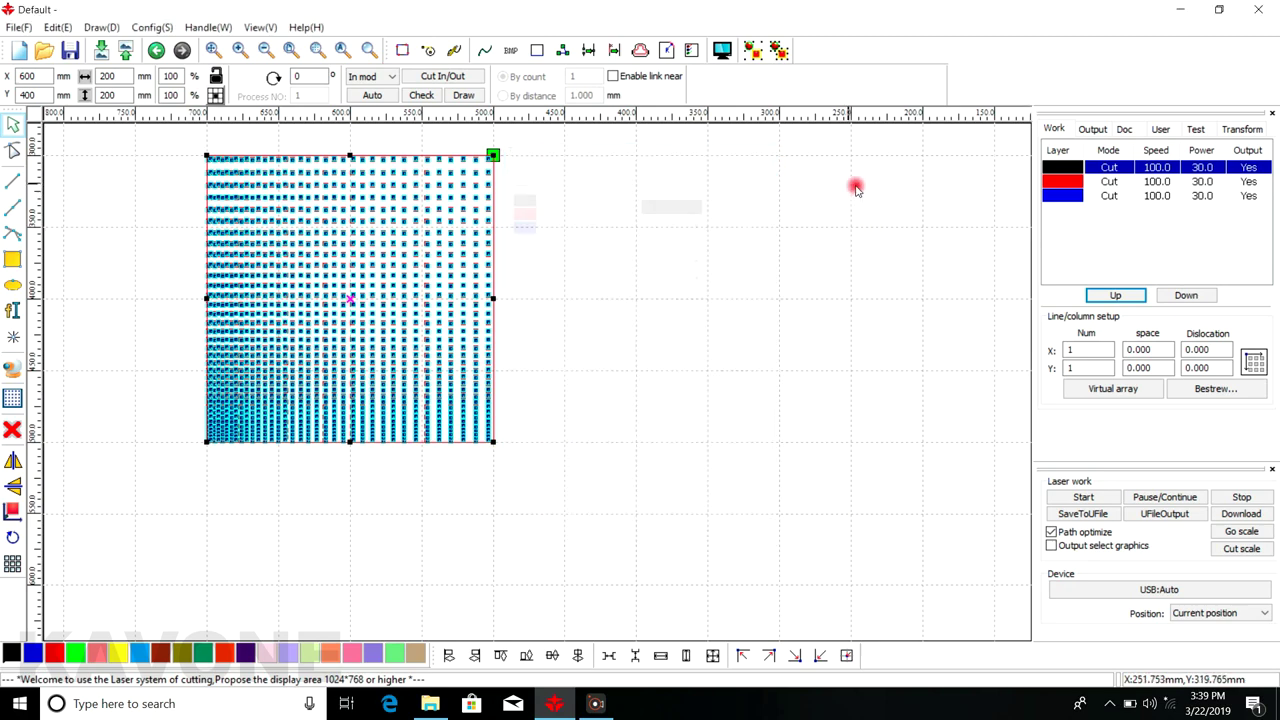
{"action": "left_click", "coordinate": [762, 152]}
Deselect the exported LGP pattern and inspect its individual marks up close
{"action": "left_click", "coordinate": [863, 190]}
{"action": "scroll", "coordinate": [410, 235], "scroll_direction": "up", "scroll_amount": 10}
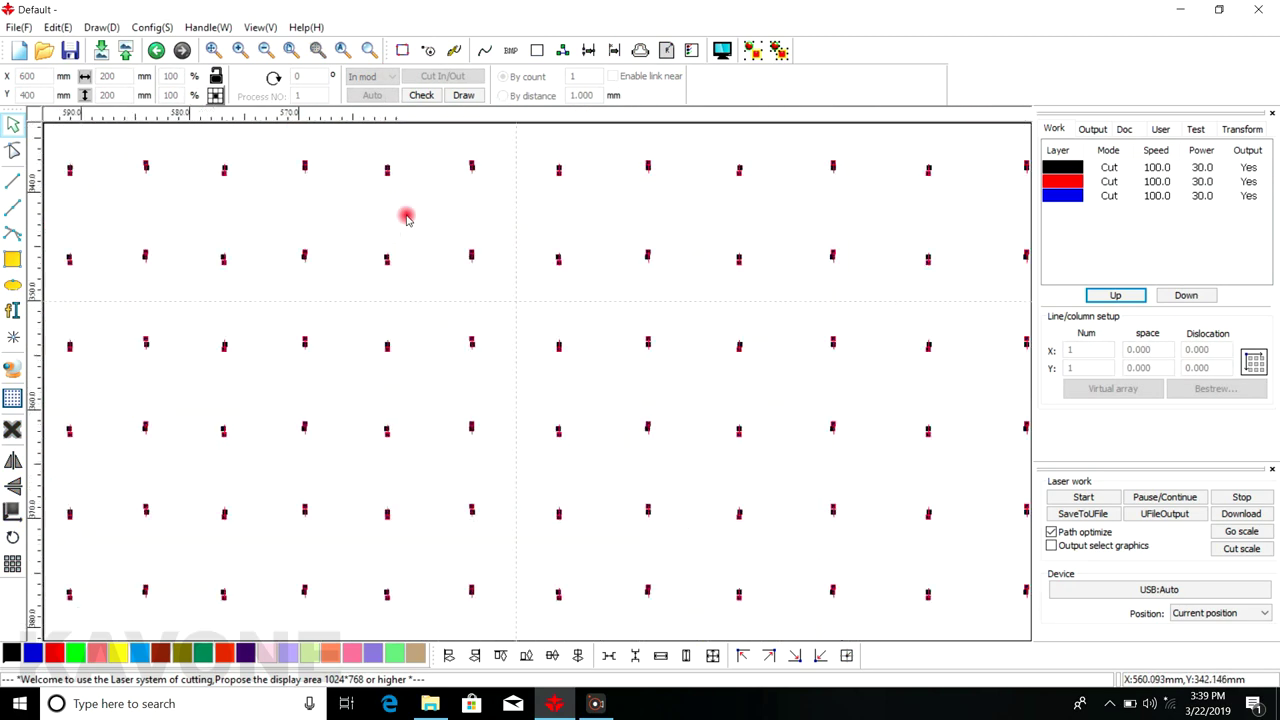
{"action": "scroll", "coordinate": [434, 298], "scroll_direction": "down", "scroll_amount": 10}
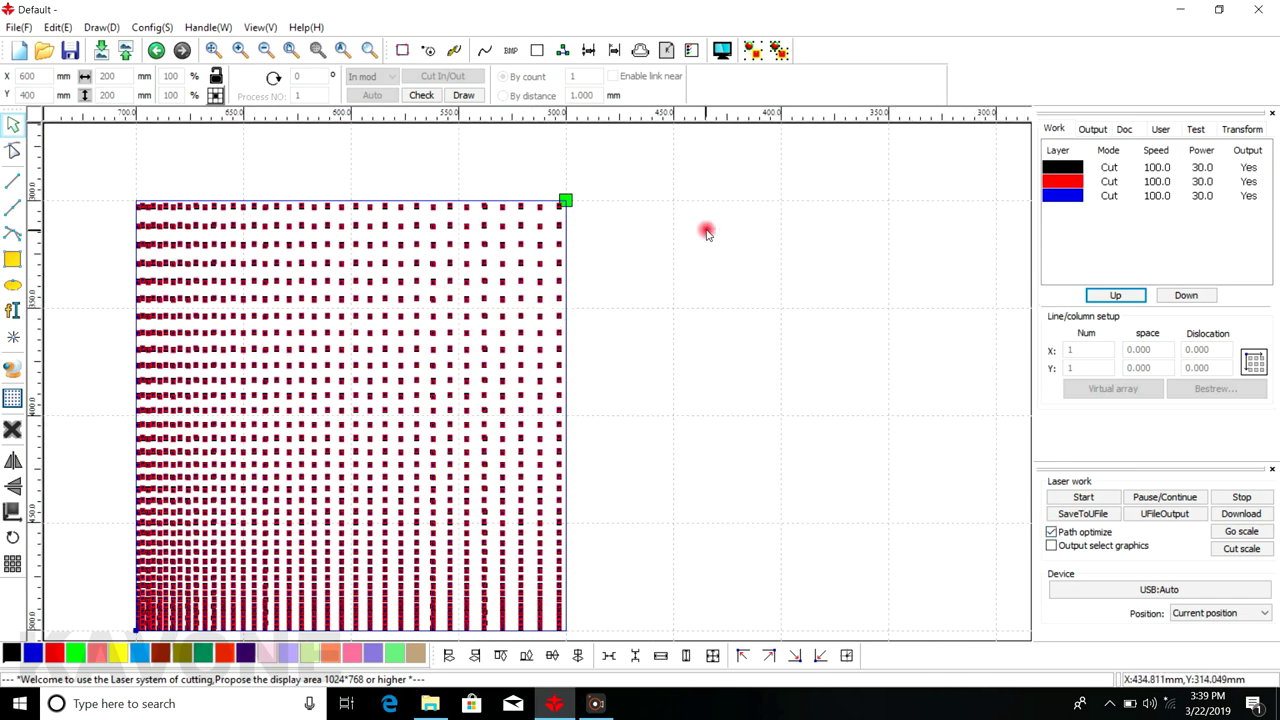
Delete the exported LGP marks in the upper part of the square pattern
{"action": "scroll", "coordinate": [706, 229], "scroll_direction": "down", "scroll_amount": 2}
{"action": "left_click_drag", "start_coordinate": [313, 218], "coordinate": [688, 480]}
{"action": "key", "text": "Delete"}
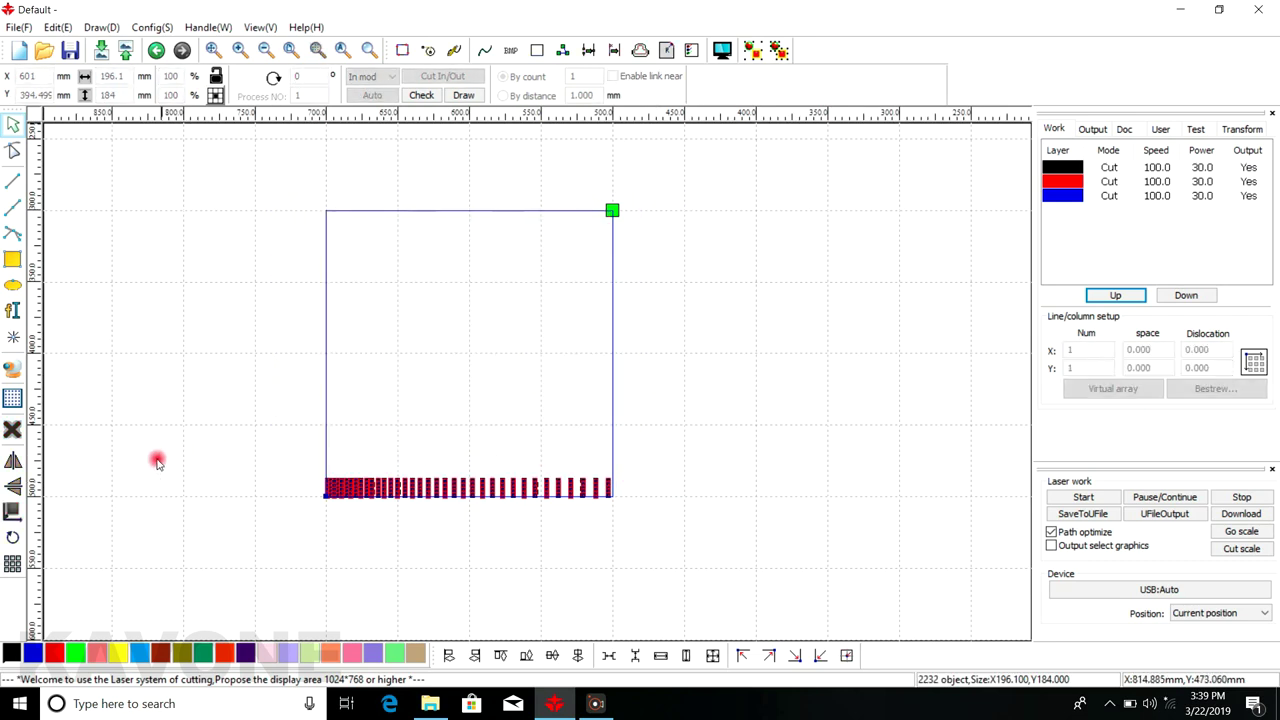
Import the ROUND artwork as the outline in the LGP designer and create the LGP pattern inside it
{"action": "left_click", "coordinate": [11, 399]}
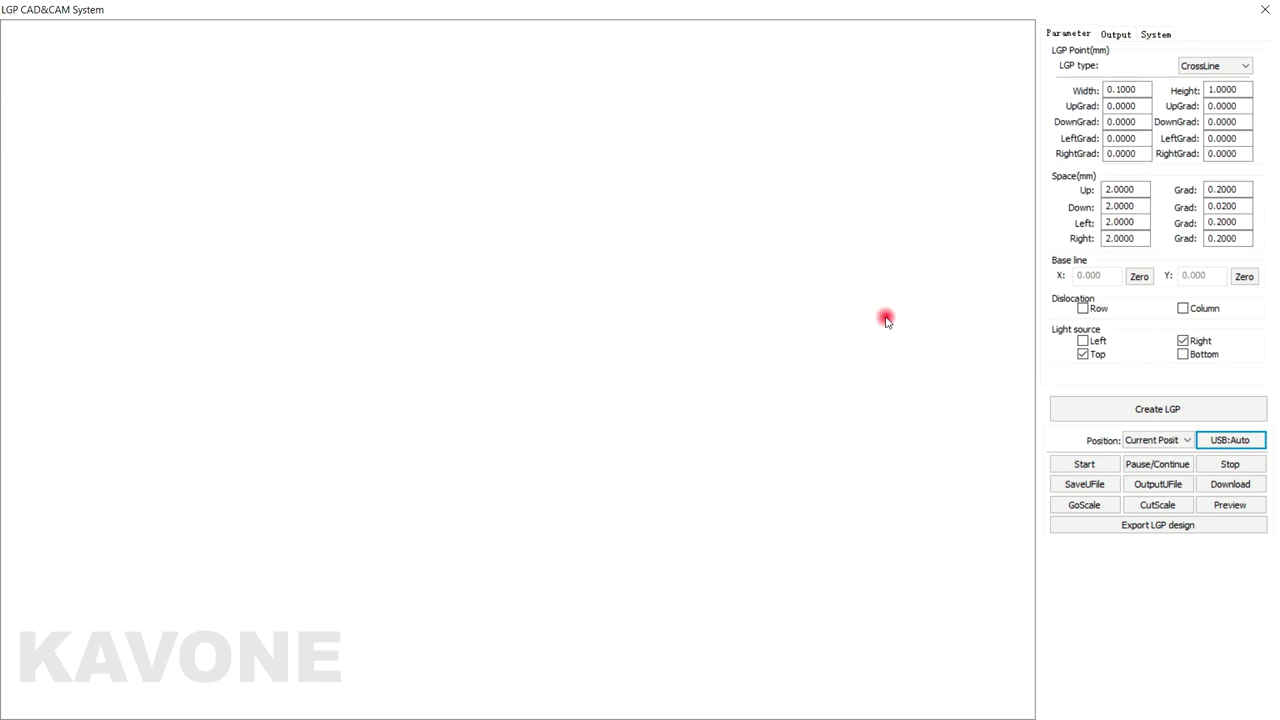
{"action": "left_click", "coordinate": [1139, 35]}
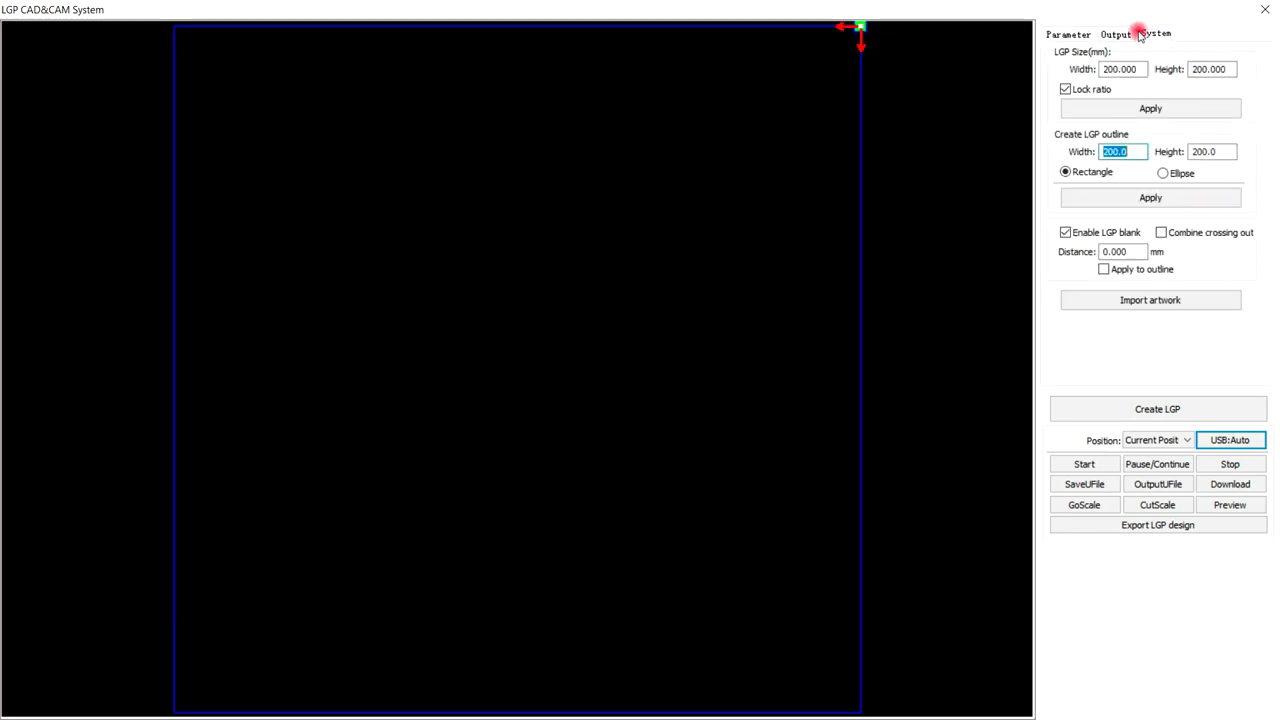
{"action": "left_click", "coordinate": [1163, 298]}
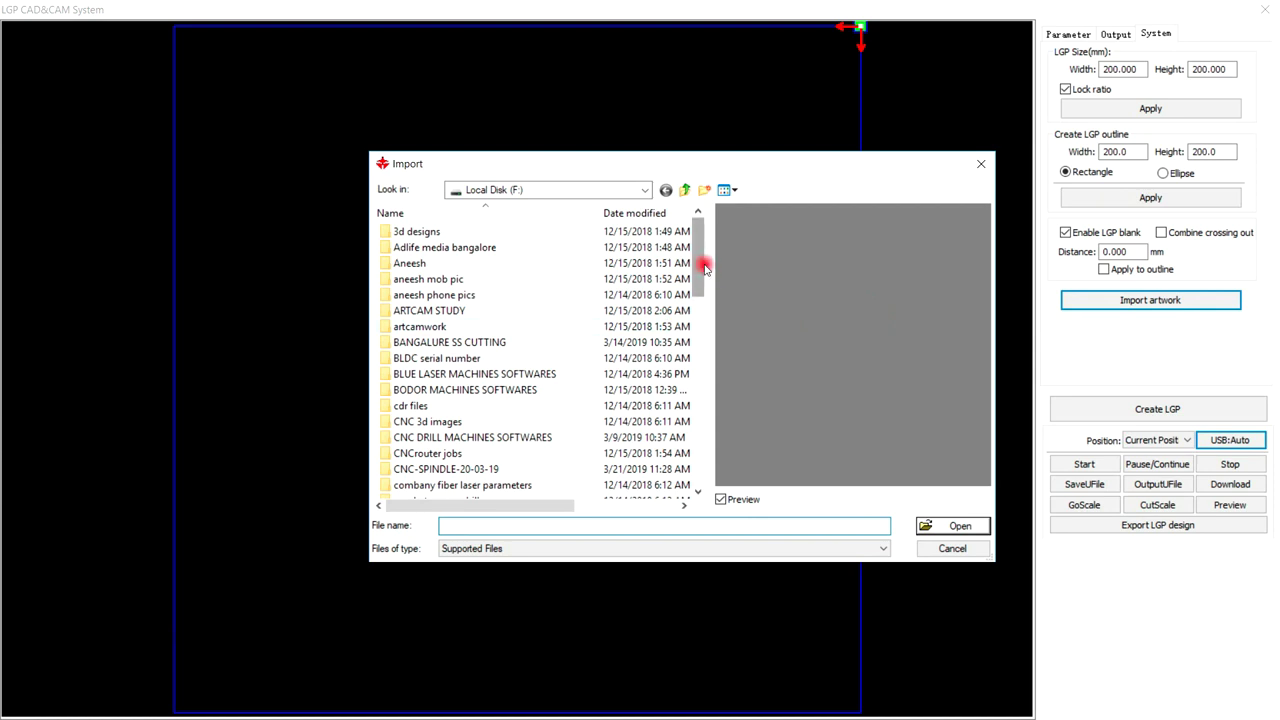
{"action": "left_click_drag", "start_coordinate": [703, 264], "coordinate": [703, 455]}
{"action": "left_click", "coordinate": [405, 470]}
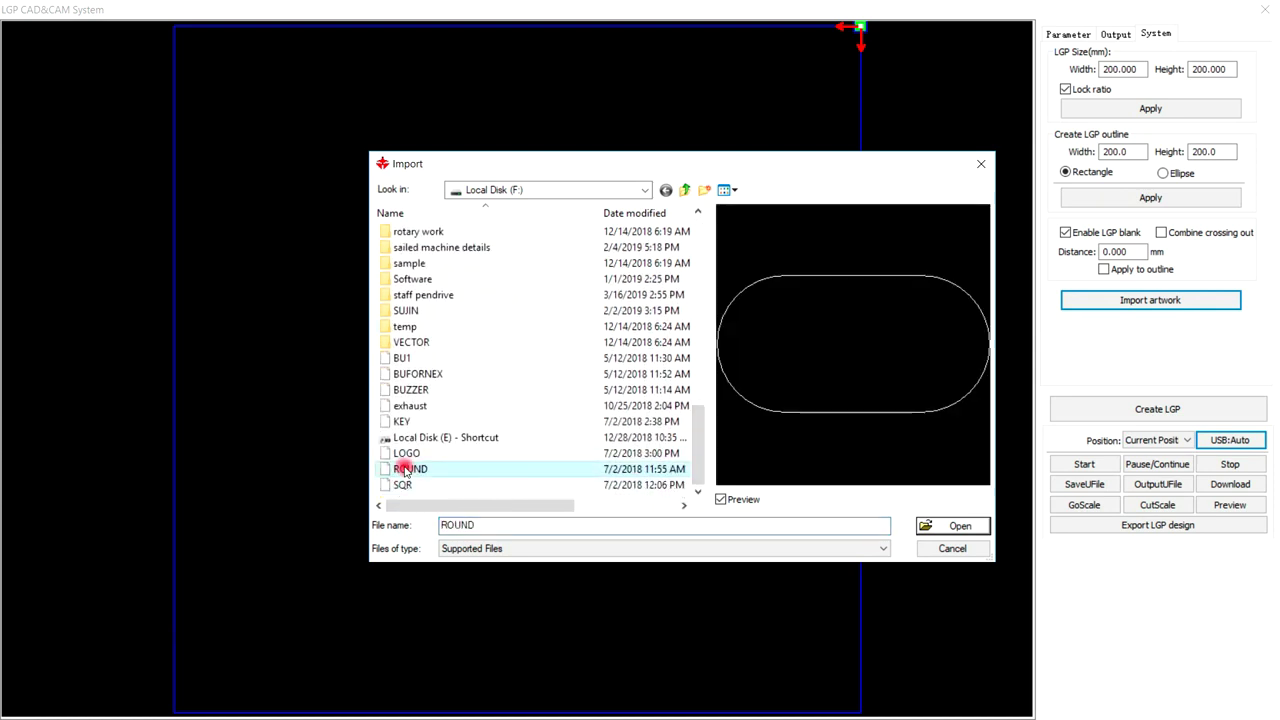
{"action": "left_click", "coordinate": [921, 524]}
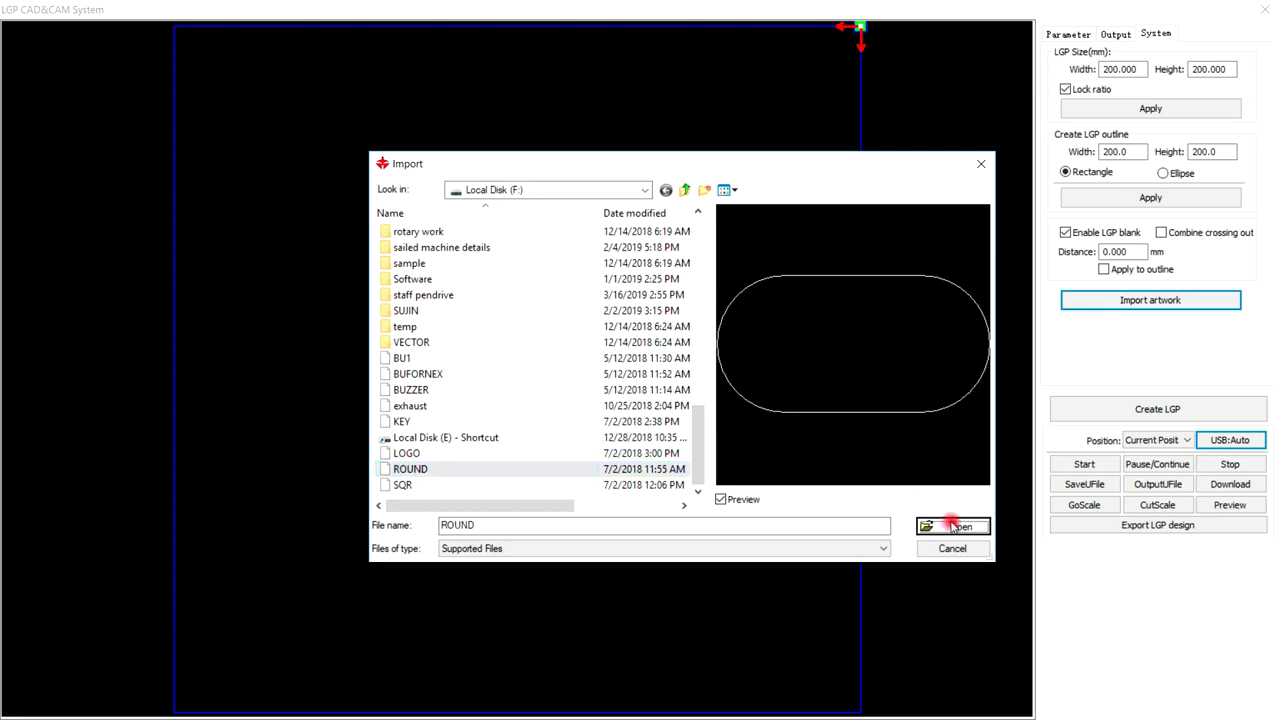
{"action": "left_click", "coordinate": [1123, 405]}
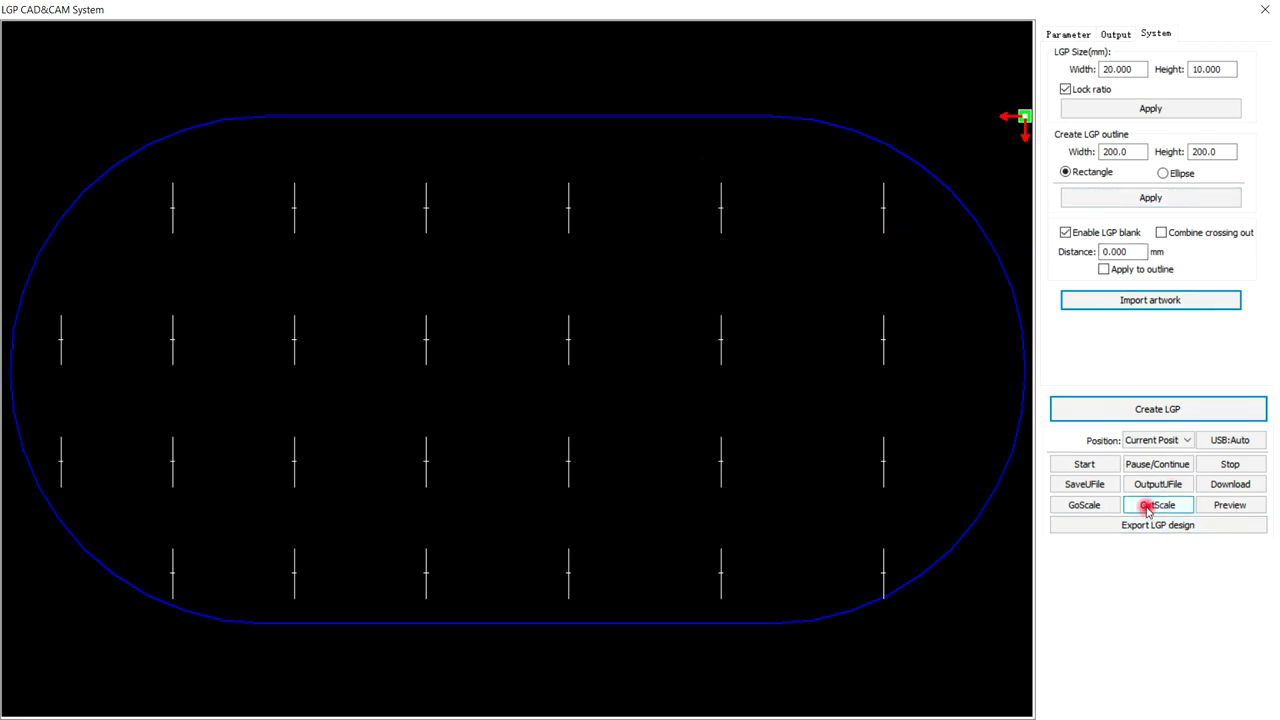
Change the LGP type to H-Line, recreate the pattern and export the design to the main drawing
{"action": "left_click", "coordinate": [1052, 33]}
{"action": "left_click", "coordinate": [1210, 66]}
{"action": "left_click", "coordinate": [1228, 82]}
{"action": "left_click", "coordinate": [1188, 412]}
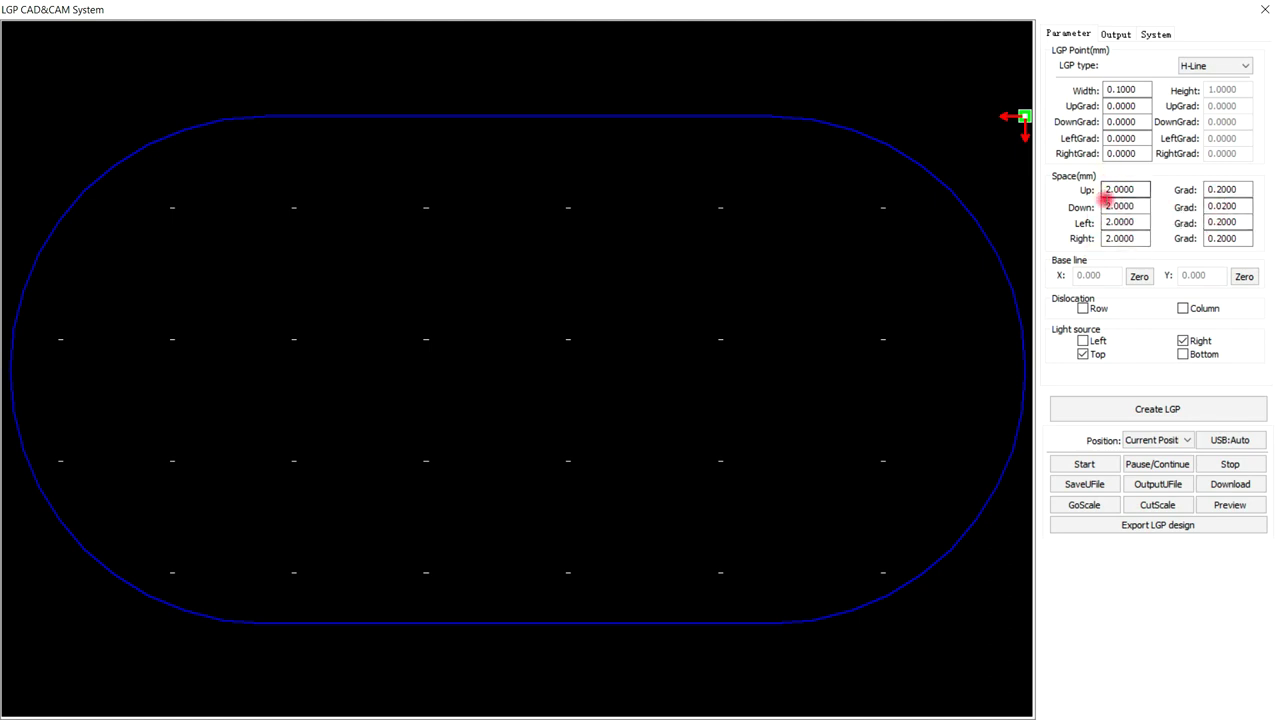
{"action": "left_click", "coordinate": [1163, 530]}
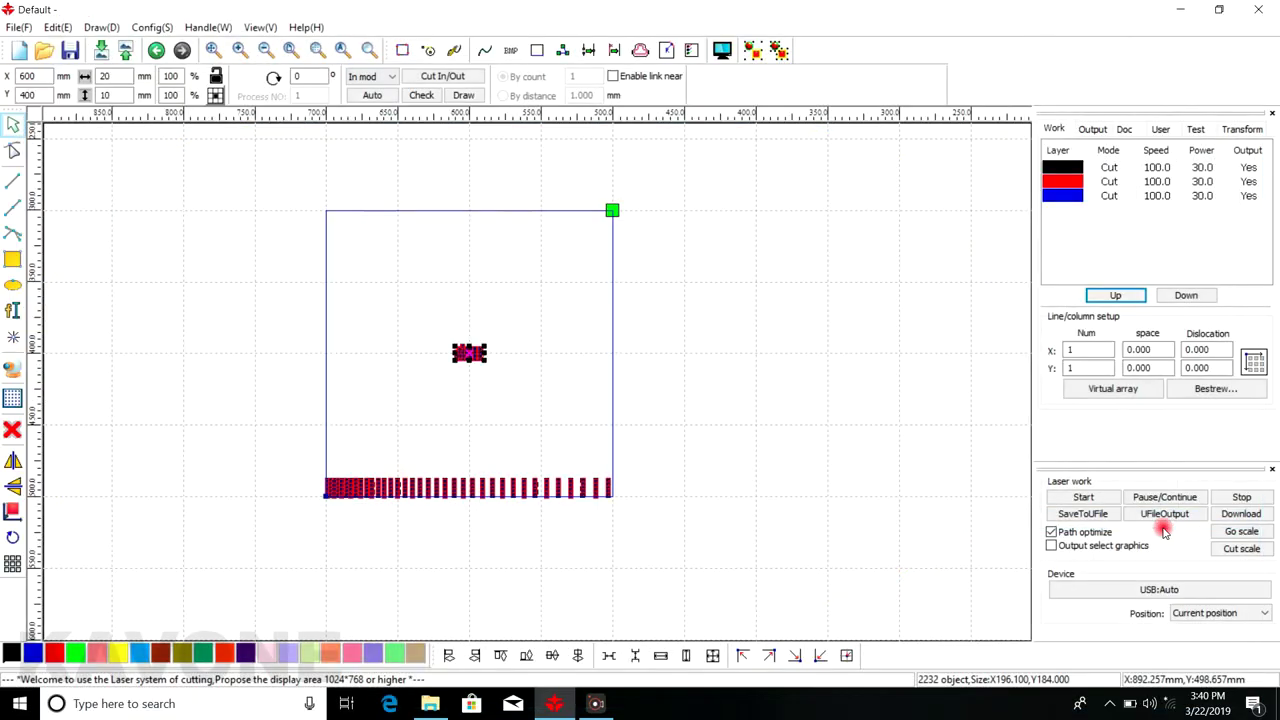
Inspect the exported H-Line pattern up close, and delete all graphics from the drawing
{"action": "scroll", "coordinate": [445, 370], "scroll_direction": "up", "scroll_amount": 2}
{"action": "scroll", "coordinate": [442, 340], "scroll_direction": "up", "scroll_amount": 3}
{"action": "scroll", "coordinate": [445, 332], "scroll_direction": "down", "scroll_amount": 5}
{"action": "left_click_drag", "start_coordinate": [423, 180], "coordinate": [749, 480]}
{"action": "key", "text": "Delete"}
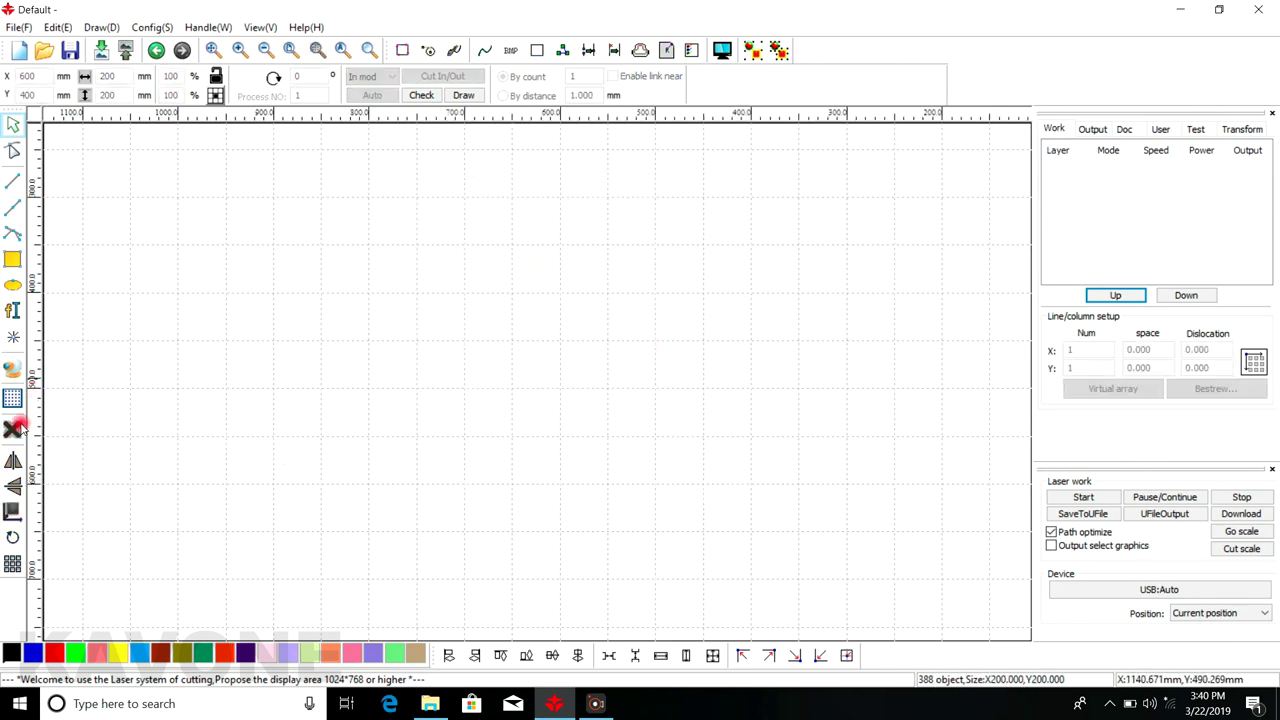
Draw a rectangle about 47 by 65 mm, select it and remove it with the delete tool
{"action": "left_click", "coordinate": [12, 258]}
{"action": "left_click_drag", "start_coordinate": [320, 255], "coordinate": [366, 317]}
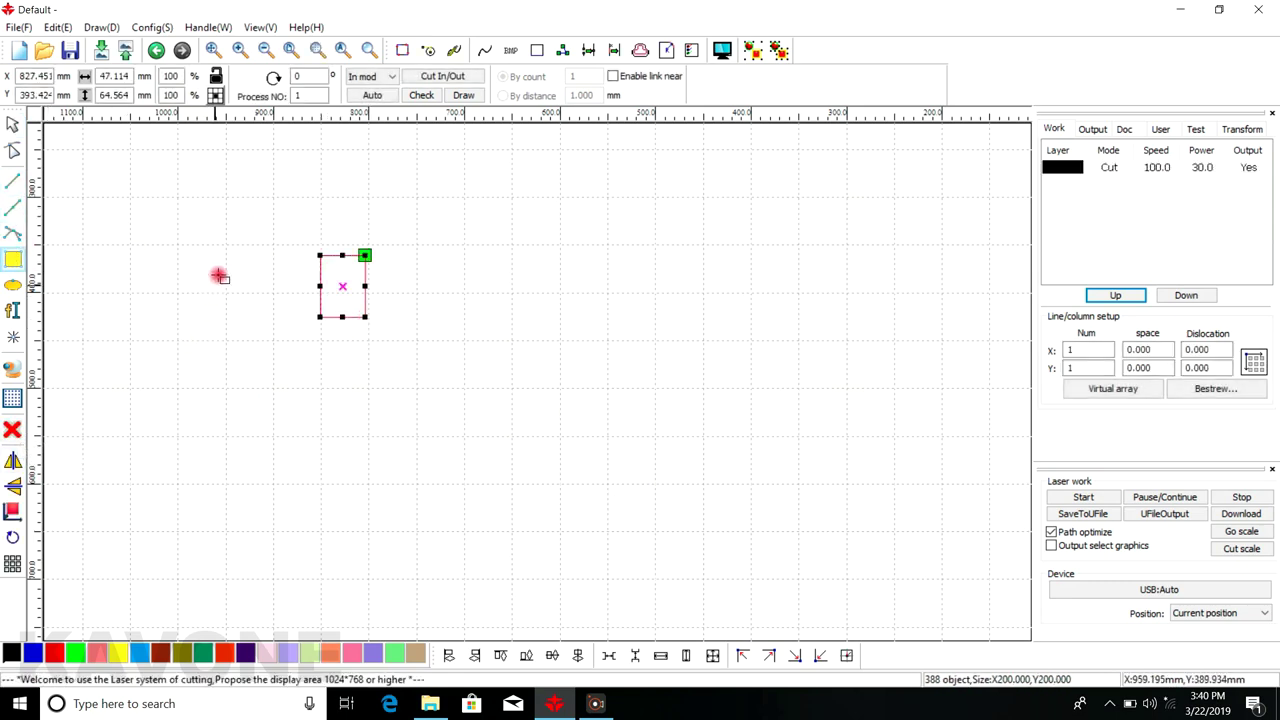
{"action": "left_click", "coordinate": [12, 124]}
{"action": "left_click", "coordinate": [312, 256]}
{"action": "left_click_drag", "start_coordinate": [312, 256], "coordinate": [423, 371]}
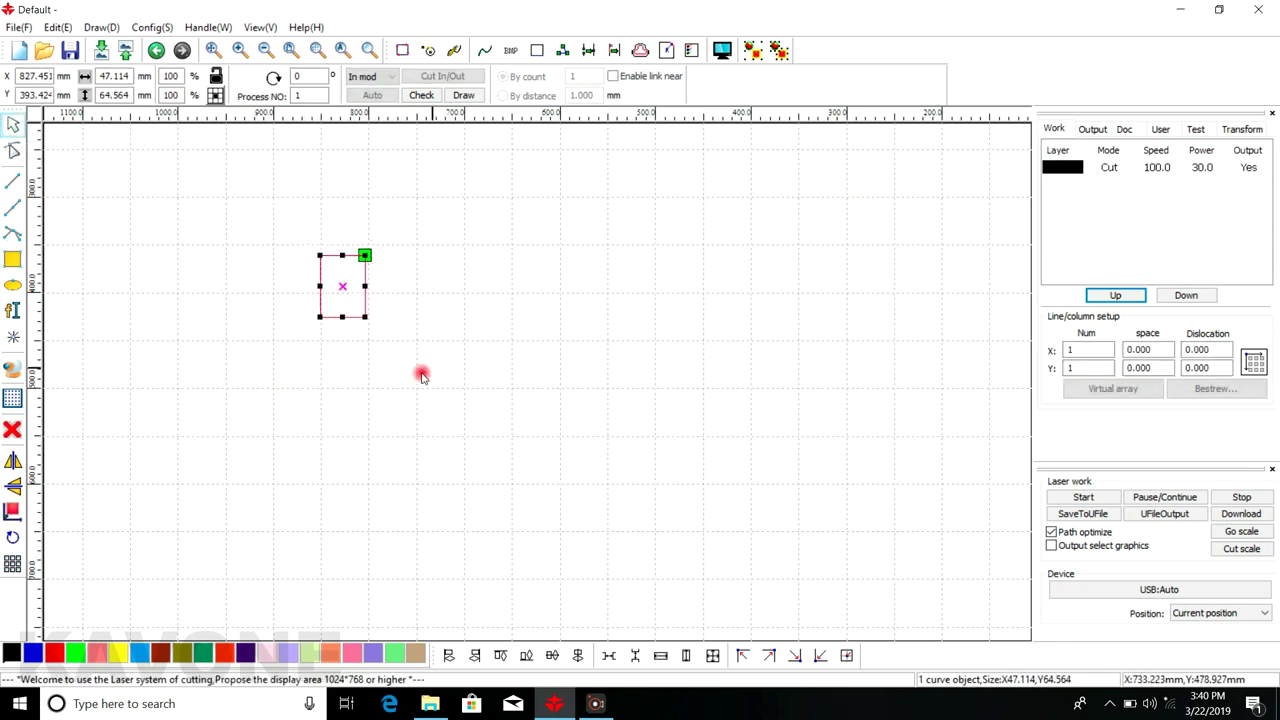
{"action": "left_click", "coordinate": [12, 430]}
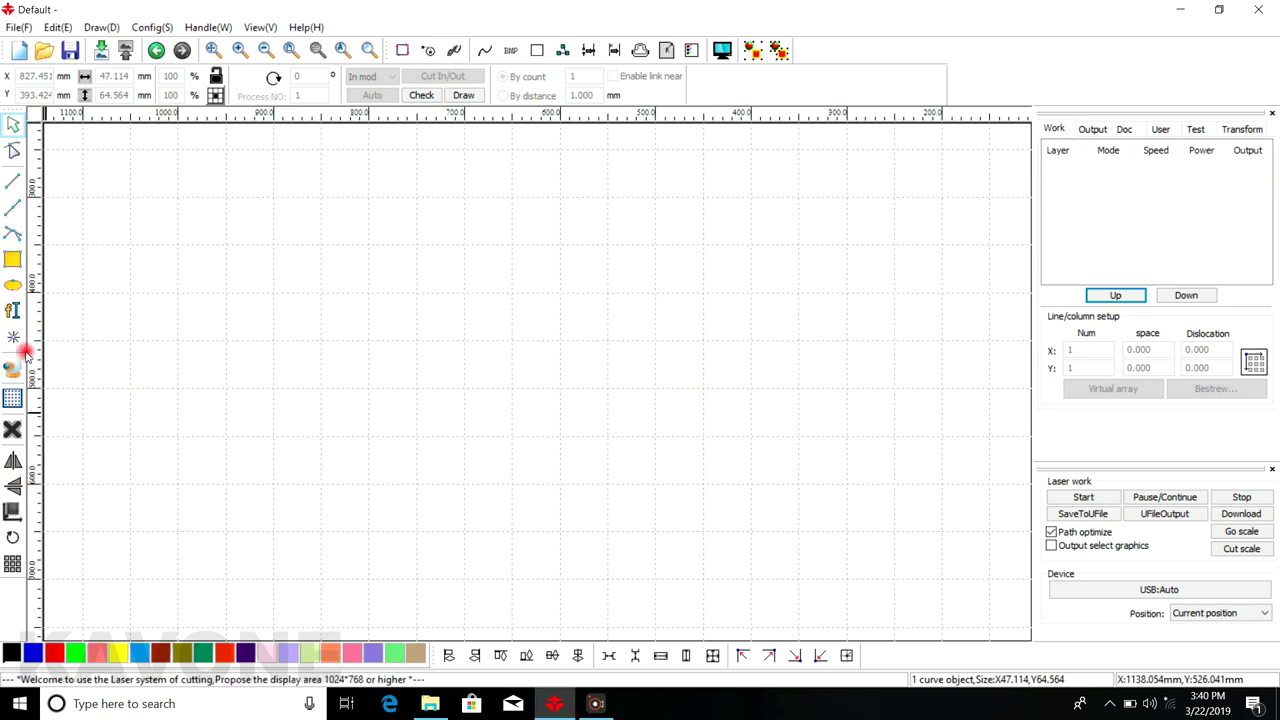
{"action": "left_click", "coordinate": [13, 310]}
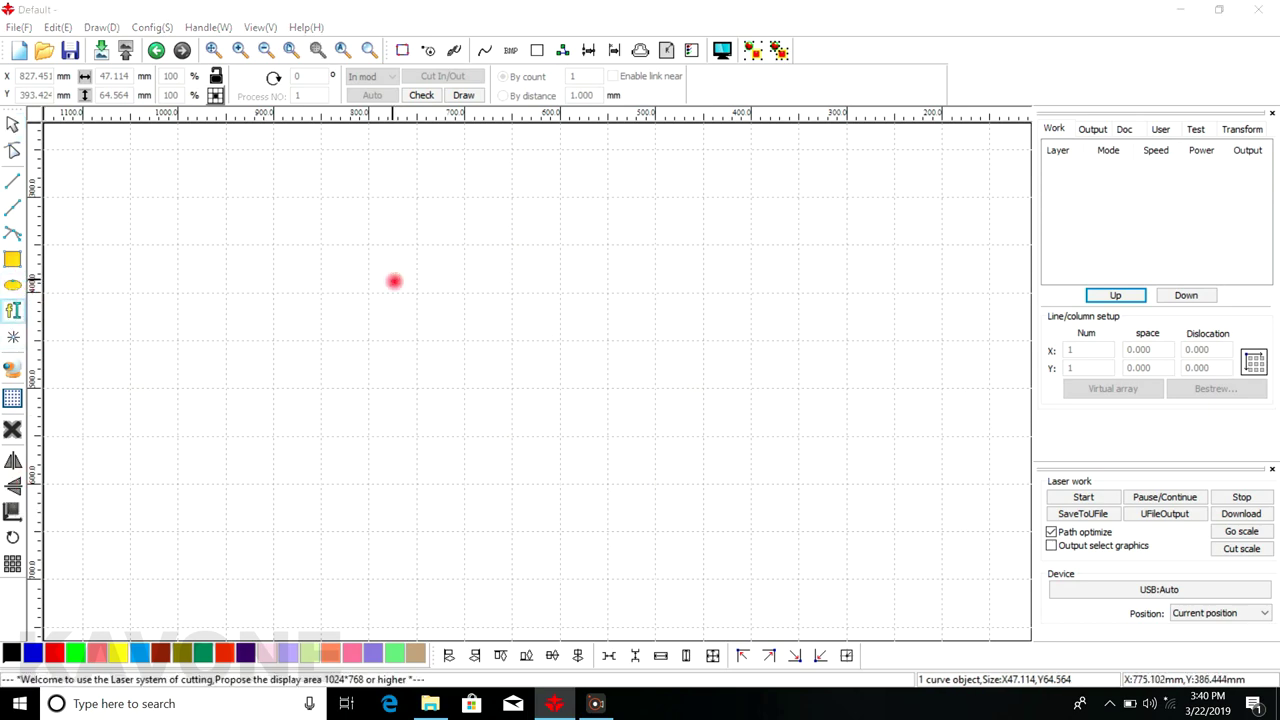
{"action": "left_click", "coordinate": [400, 280]}
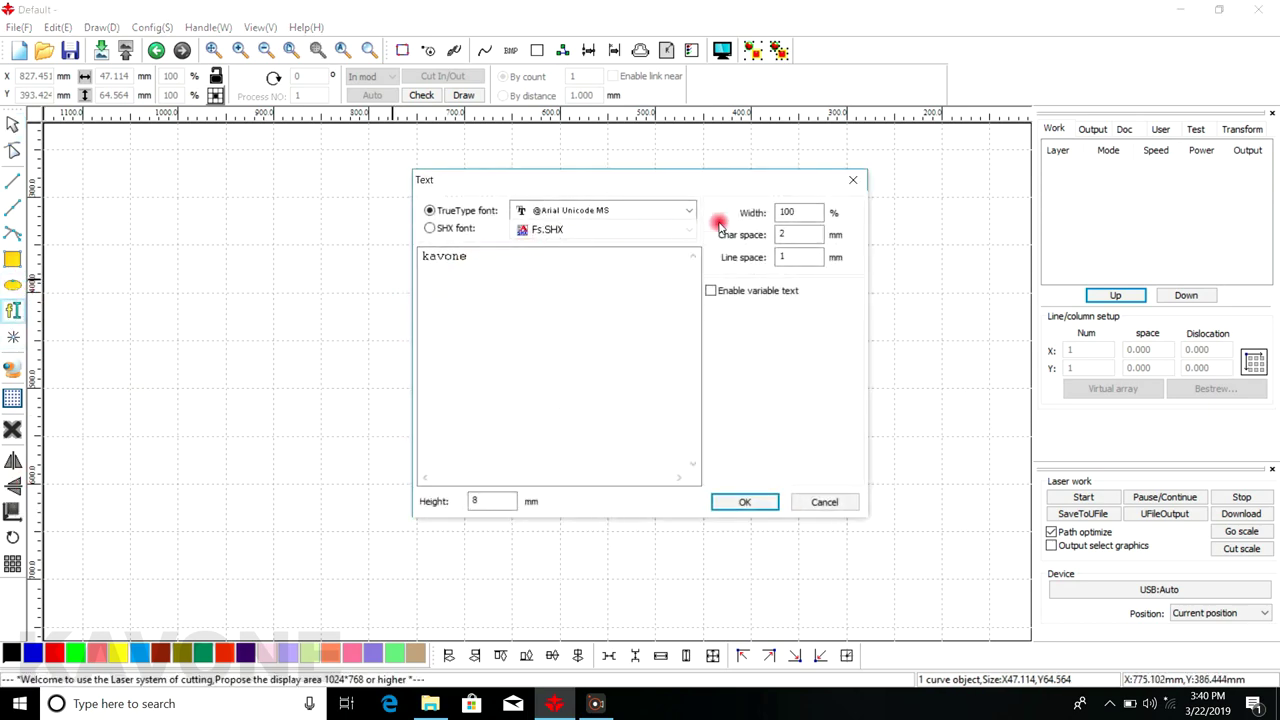
{"action": "left_click", "coordinate": [759, 503]}
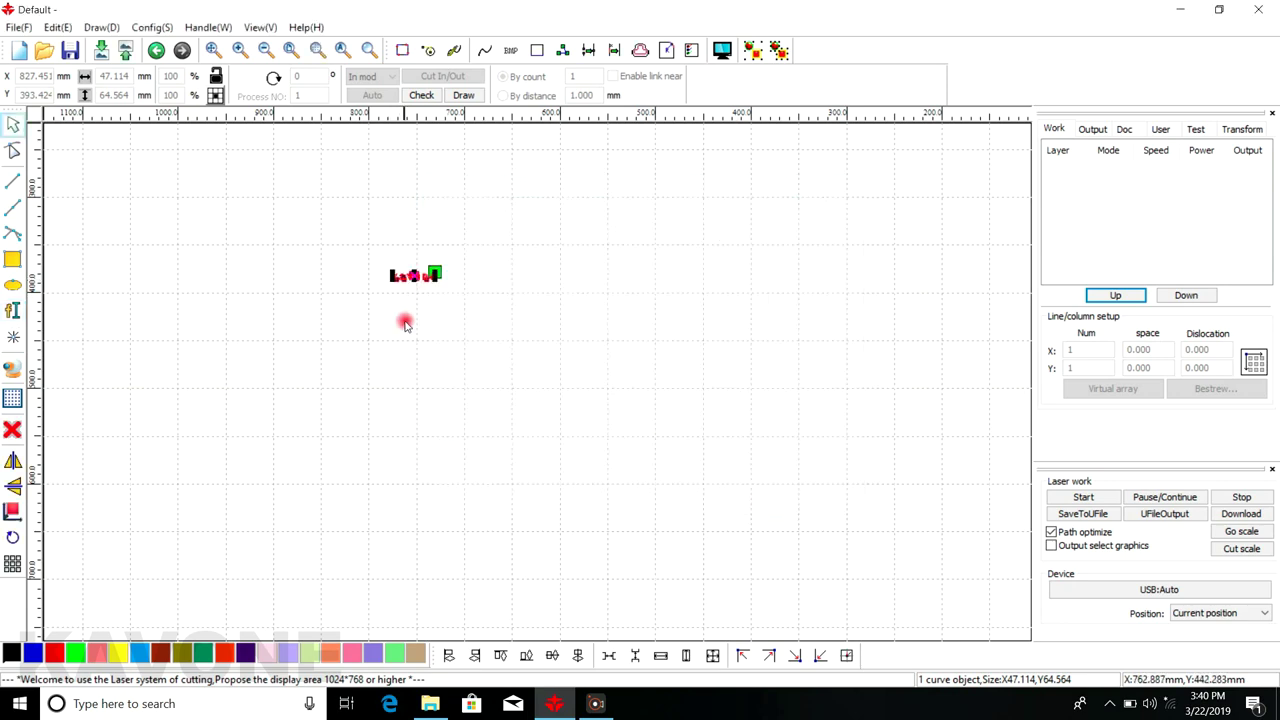
{"action": "scroll", "coordinate": [405, 280], "scroll_direction": "up", "scroll_amount": 4}
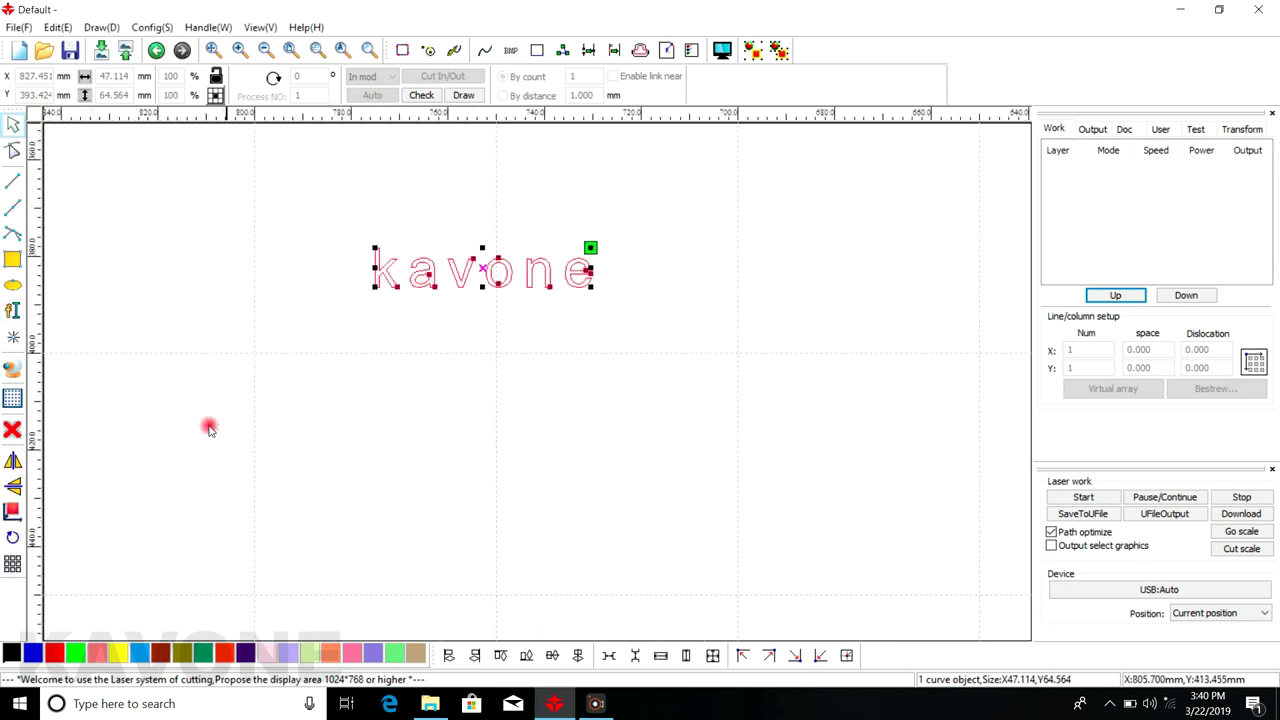
Mirror the kavone text horizontally and vertically, and mirror it back in both directions
{"action": "left_click", "coordinate": [13, 461]}
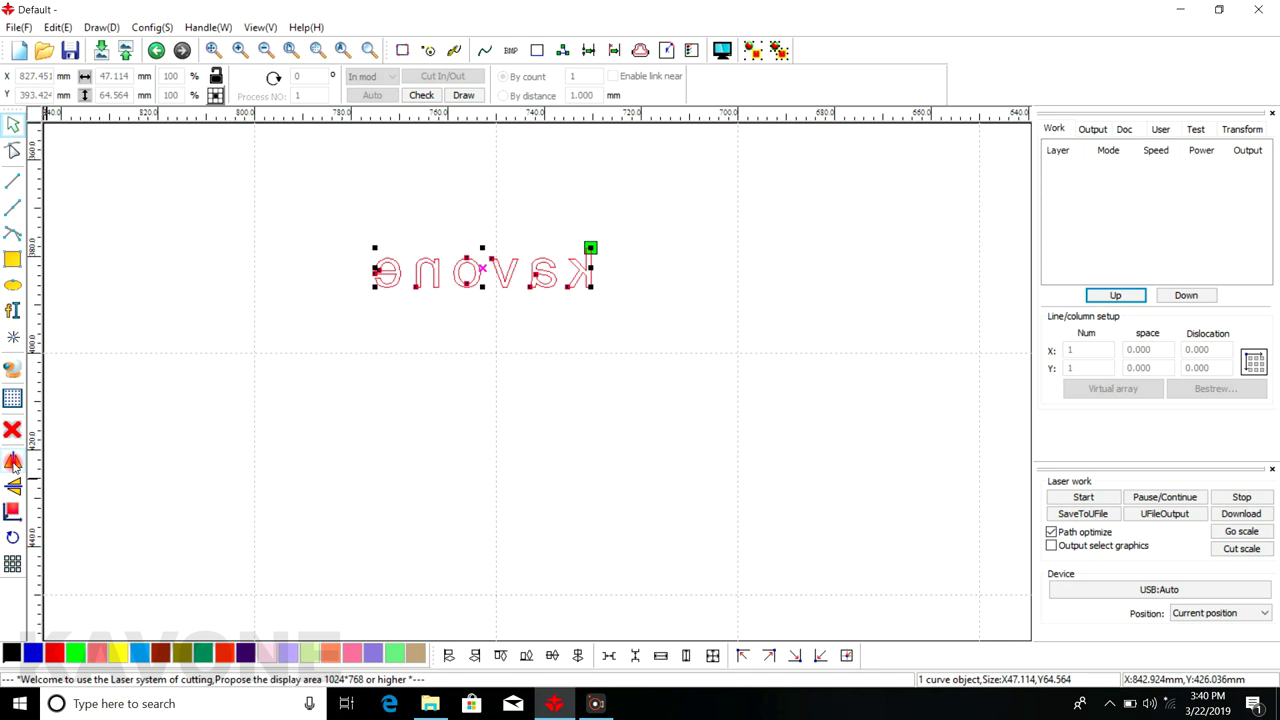
{"action": "left_click", "coordinate": [13, 485]}
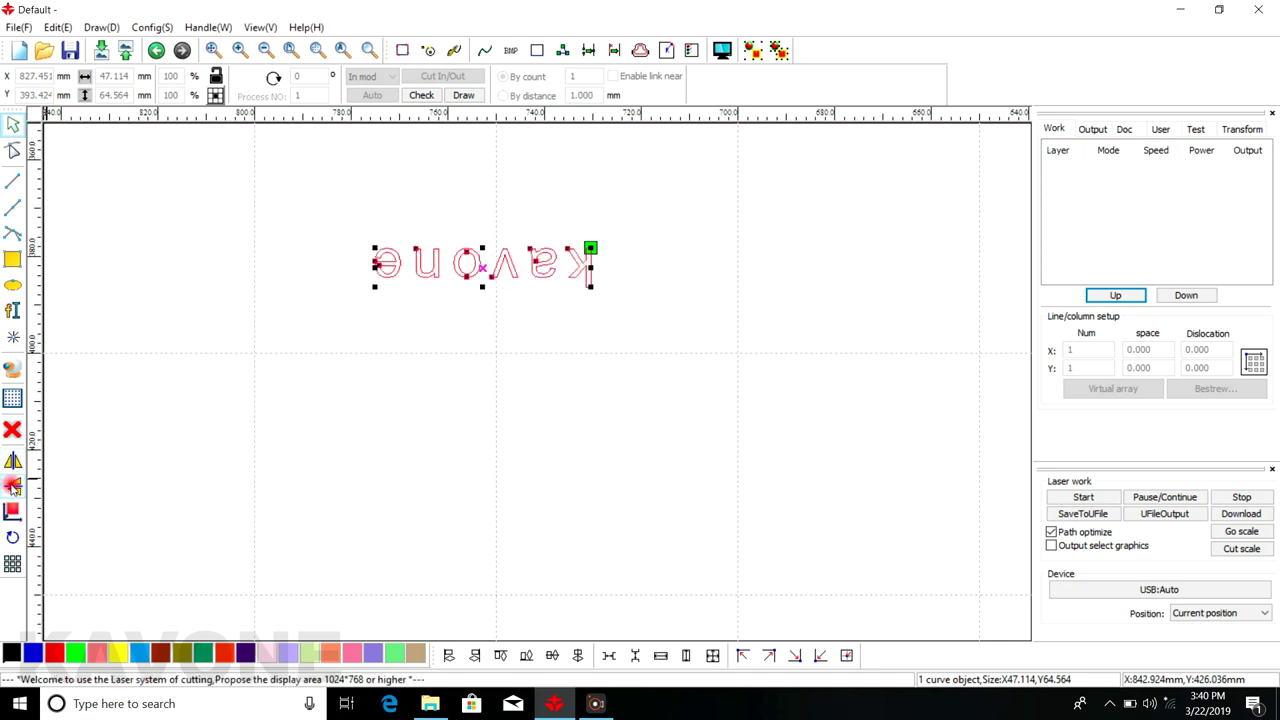
{"action": "left_click", "coordinate": [13, 485]}
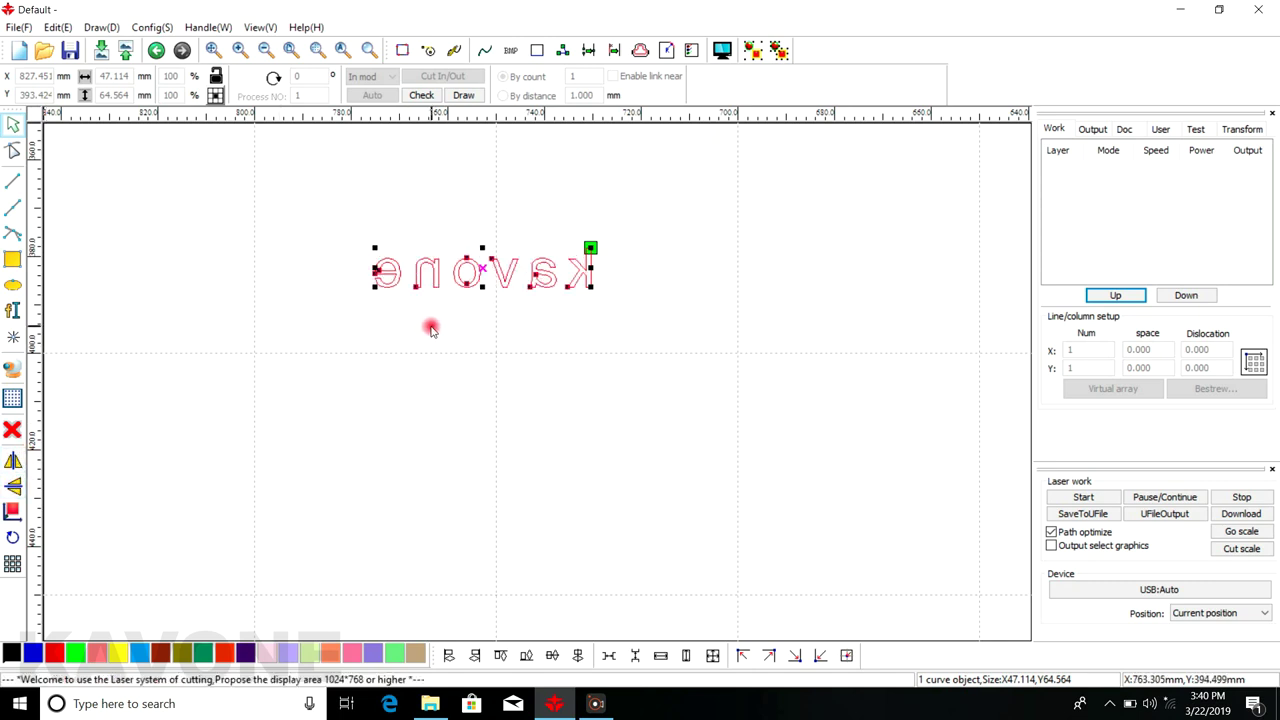
{"action": "left_click", "coordinate": [12, 461]}
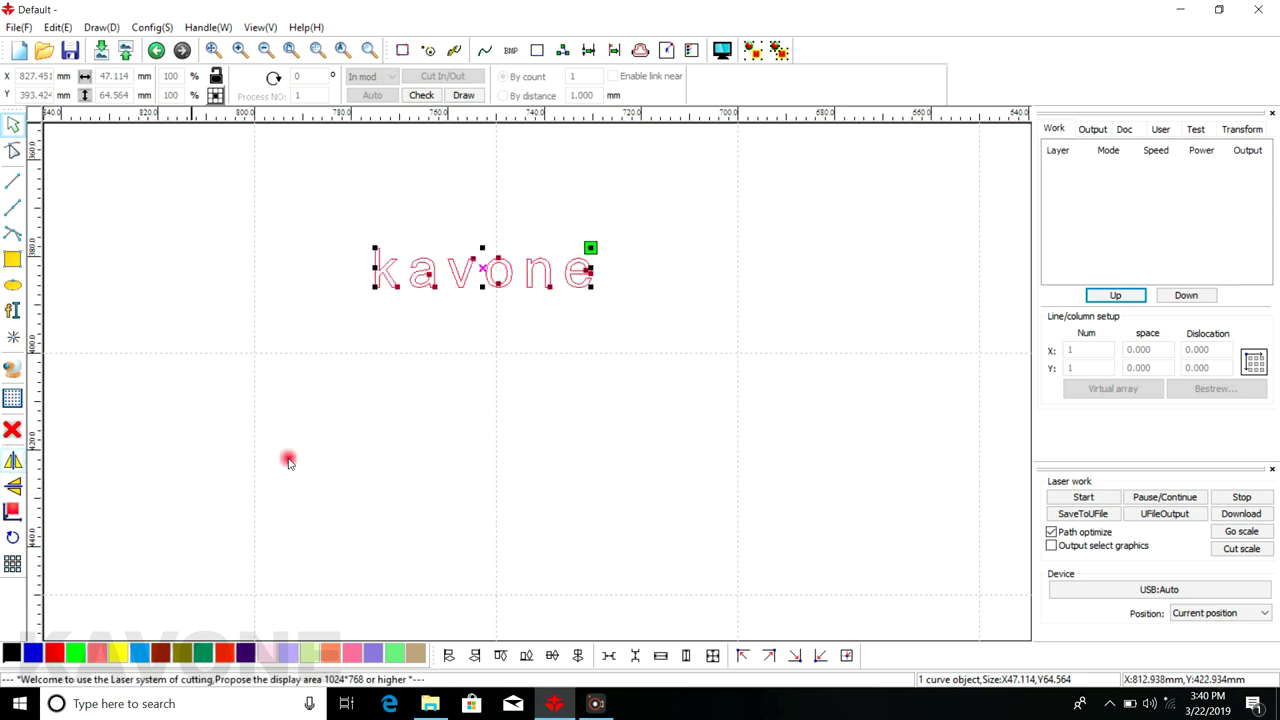
Move the kavone text to the centre of the work area and check its placement
{"action": "left_click", "coordinate": [12, 511]}
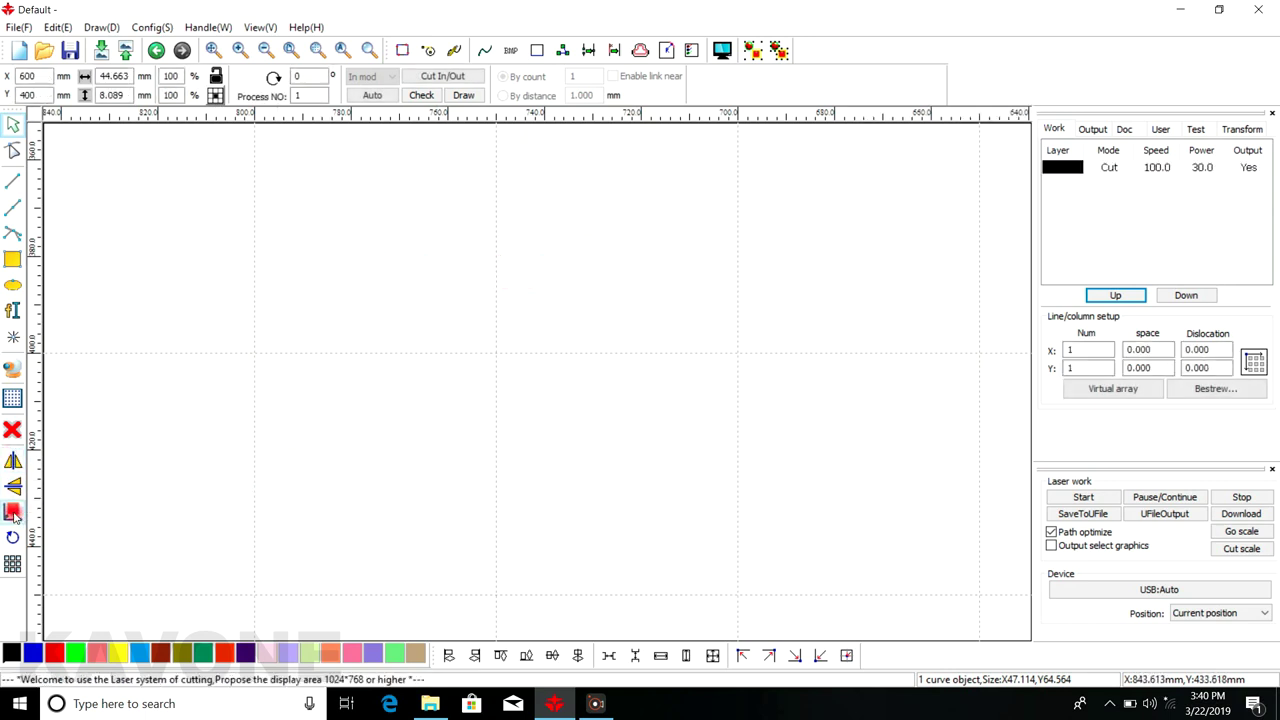
{"action": "scroll", "coordinate": [731, 374], "scroll_direction": "down", "scroll_amount": 5}
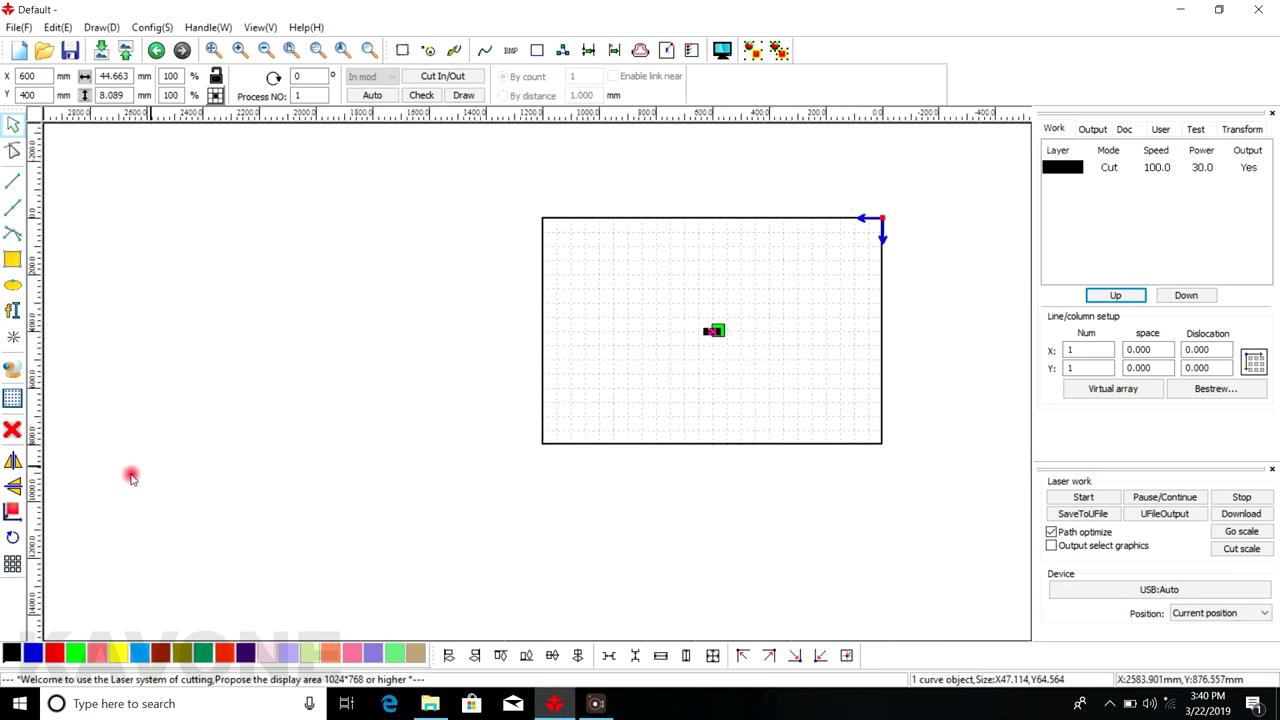
{"action": "scroll", "coordinate": [674, 336], "scroll_direction": "up", "scroll_amount": 2}
{"action": "scroll", "coordinate": [674, 336], "scroll_direction": "up", "scroll_amount": 1}
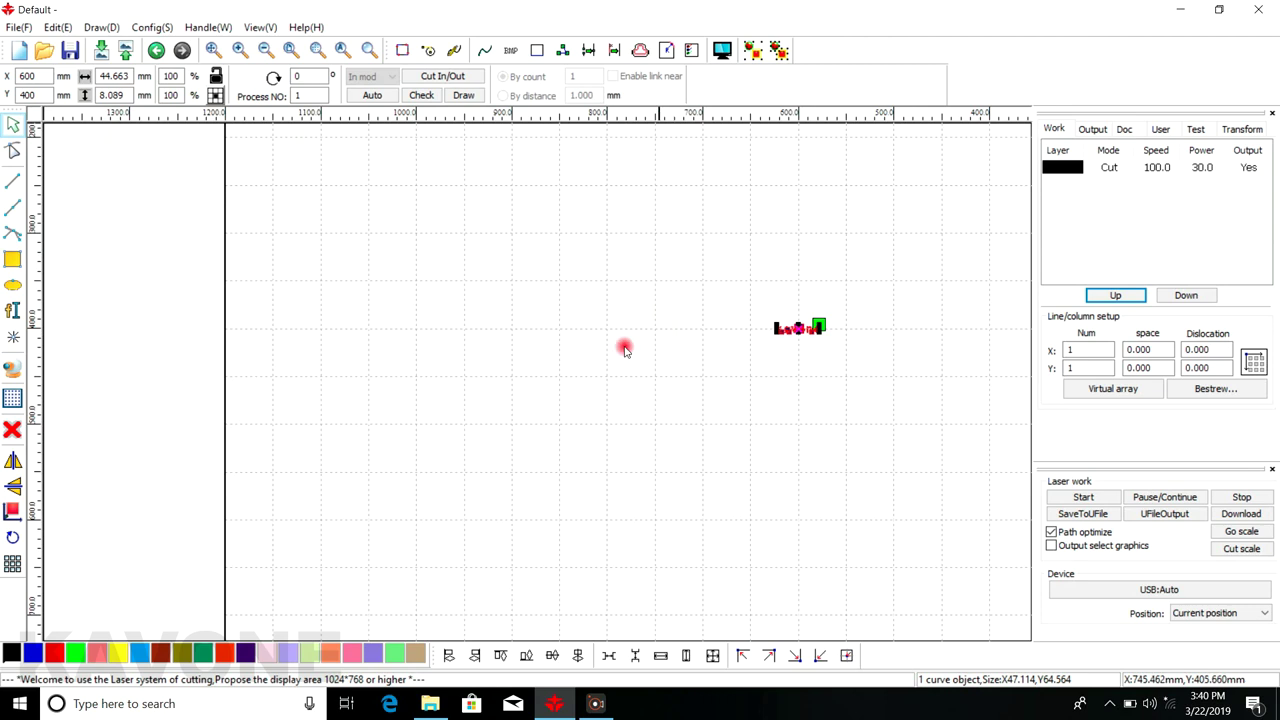
Rotate the centred kavone text by 90 degrees and view it up close
{"action": "left_click", "coordinate": [12, 538]}
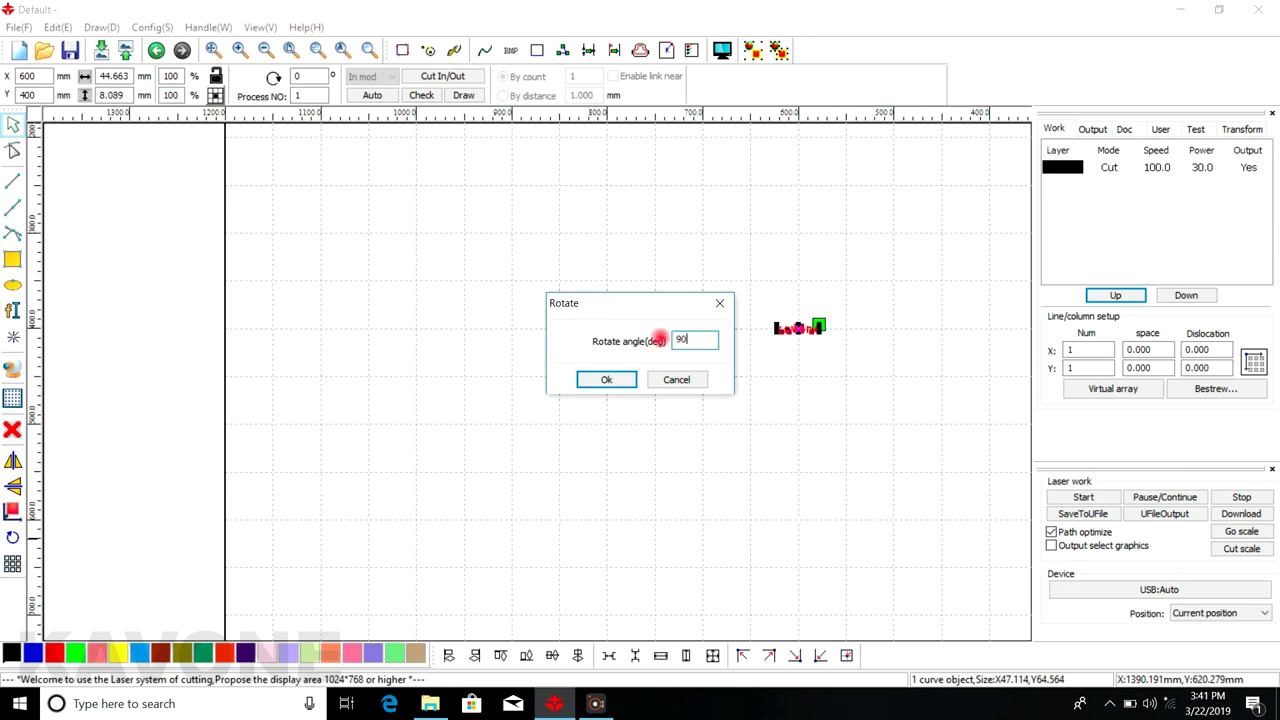
{"action": "left_click", "coordinate": [606, 379]}
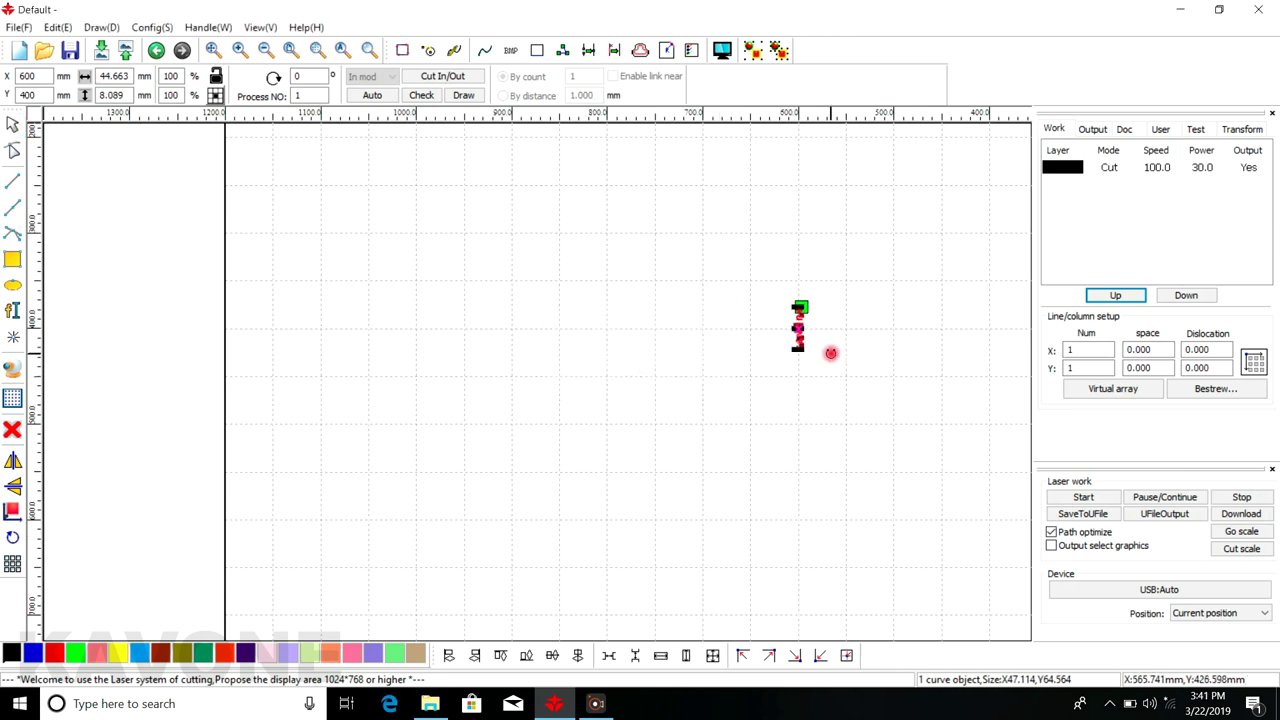
{"action": "scroll", "coordinate": [826, 354], "scroll_direction": "up", "scroll_amount": 2}
{"action": "scroll", "coordinate": [804, 279], "scroll_direction": "up", "scroll_amount": 1}
{"action": "scroll", "coordinate": [651, 211], "scroll_direction": "up", "scroll_amount": 1}
{"action": "scroll", "coordinate": [651, 211], "scroll_direction": "down", "scroll_amount": 1}
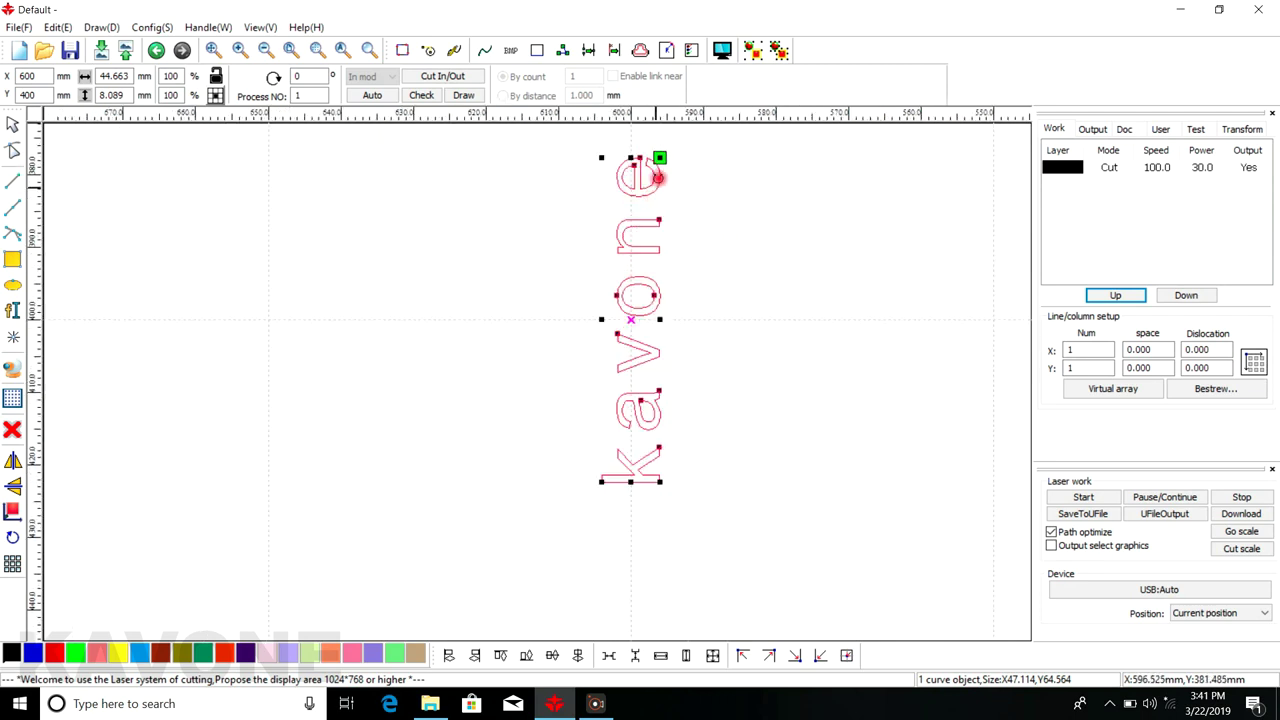
Rotate the kavone text freehand back to nearly horizontal, and turn it by an exact 90 degrees
{"action": "left_click_drag", "start_coordinate": [659, 157], "coordinate": [751, 333]}
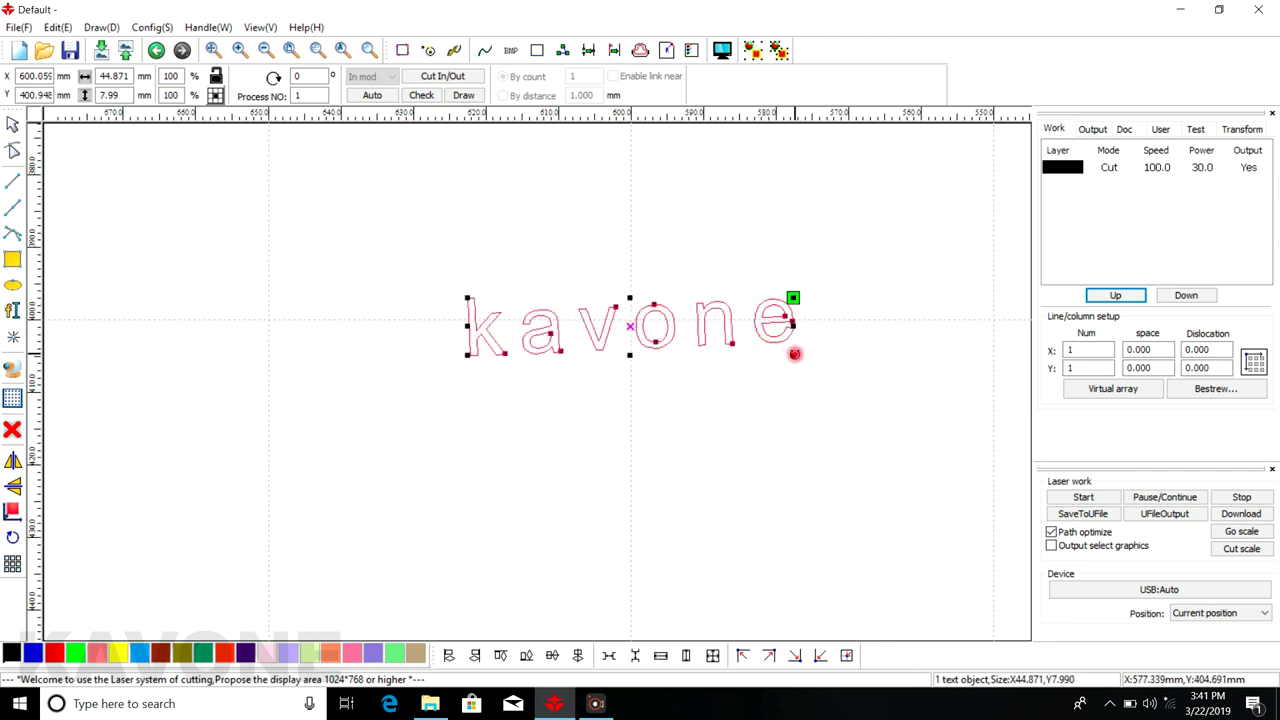
{"action": "left_click_drag", "start_coordinate": [794, 353], "coordinate": [754, 391]}
{"action": "left_click_drag", "start_coordinate": [651, 349], "coordinate": [643, 374]}
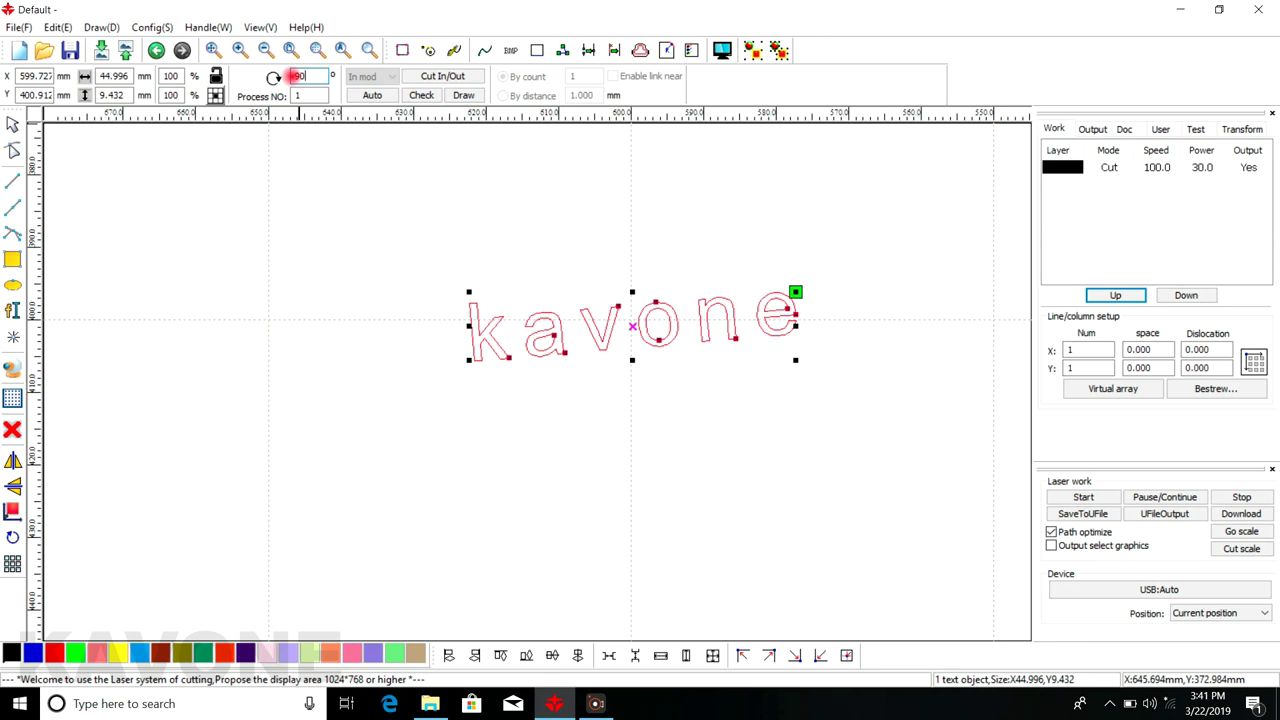
{"action": "key", "text": "Return"}
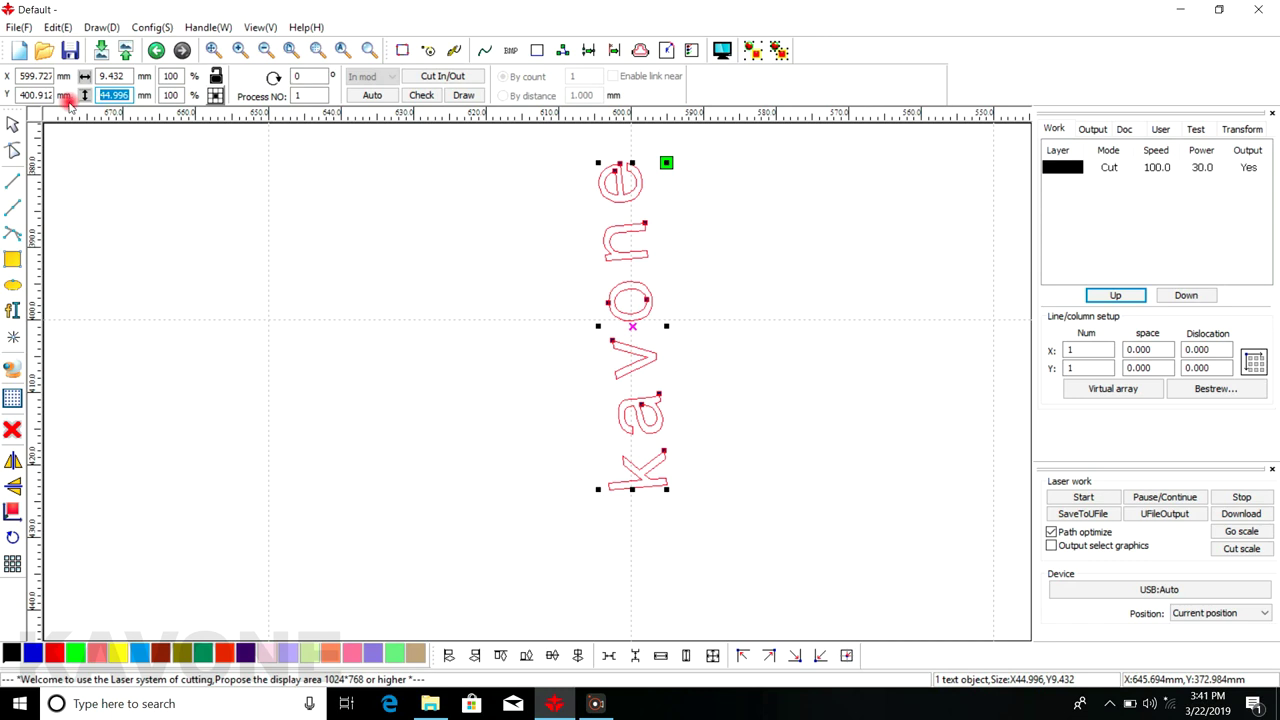
{"action": "key", "text": "Return"}
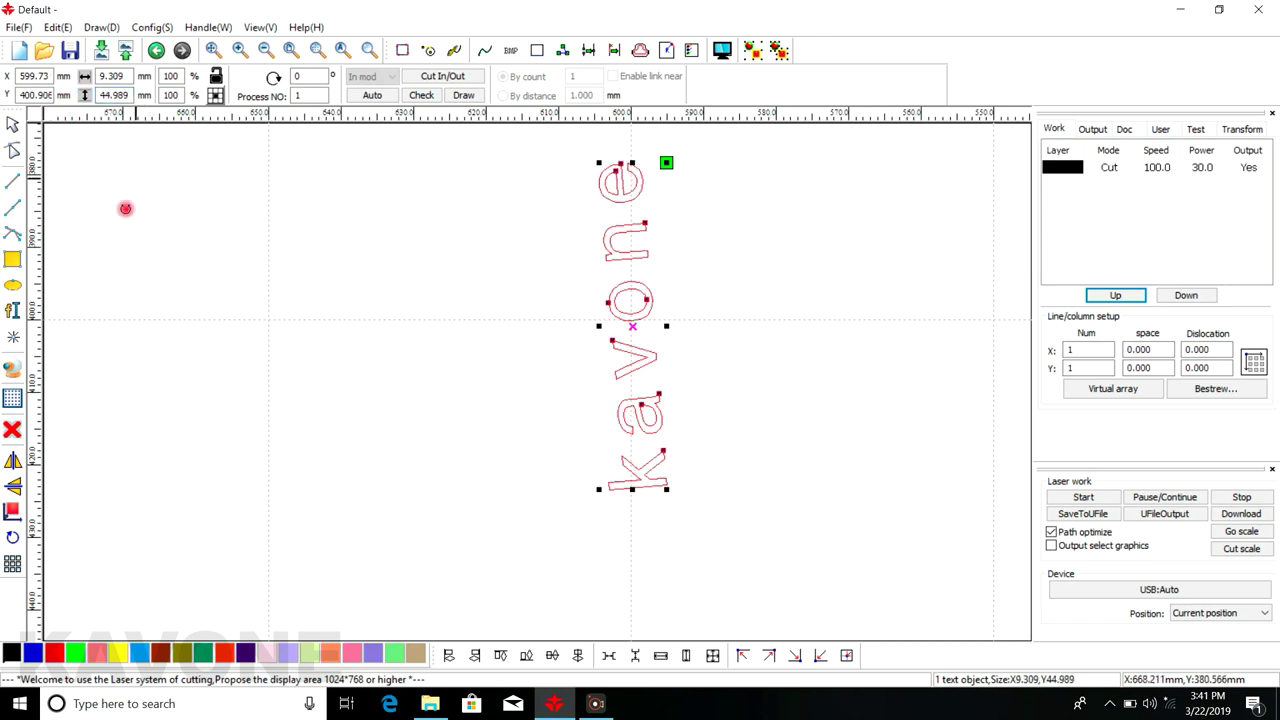
Select the whole rotated kavone text and delete it from the drawing
{"action": "left_click", "coordinate": [380, 285]}
{"action": "scroll", "coordinate": [434, 323], "scroll_direction": "down", "scroll_amount": 2}
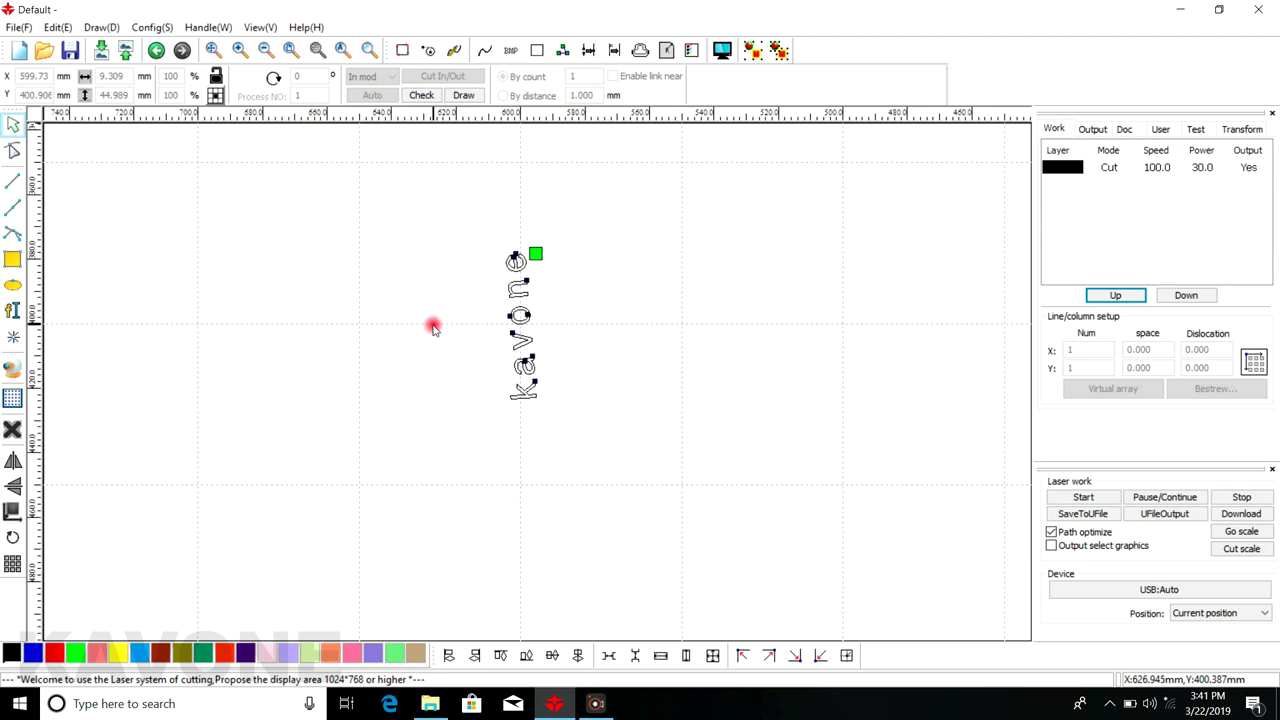
{"action": "left_click_drag", "start_coordinate": [472, 250], "coordinate": [580, 428]}
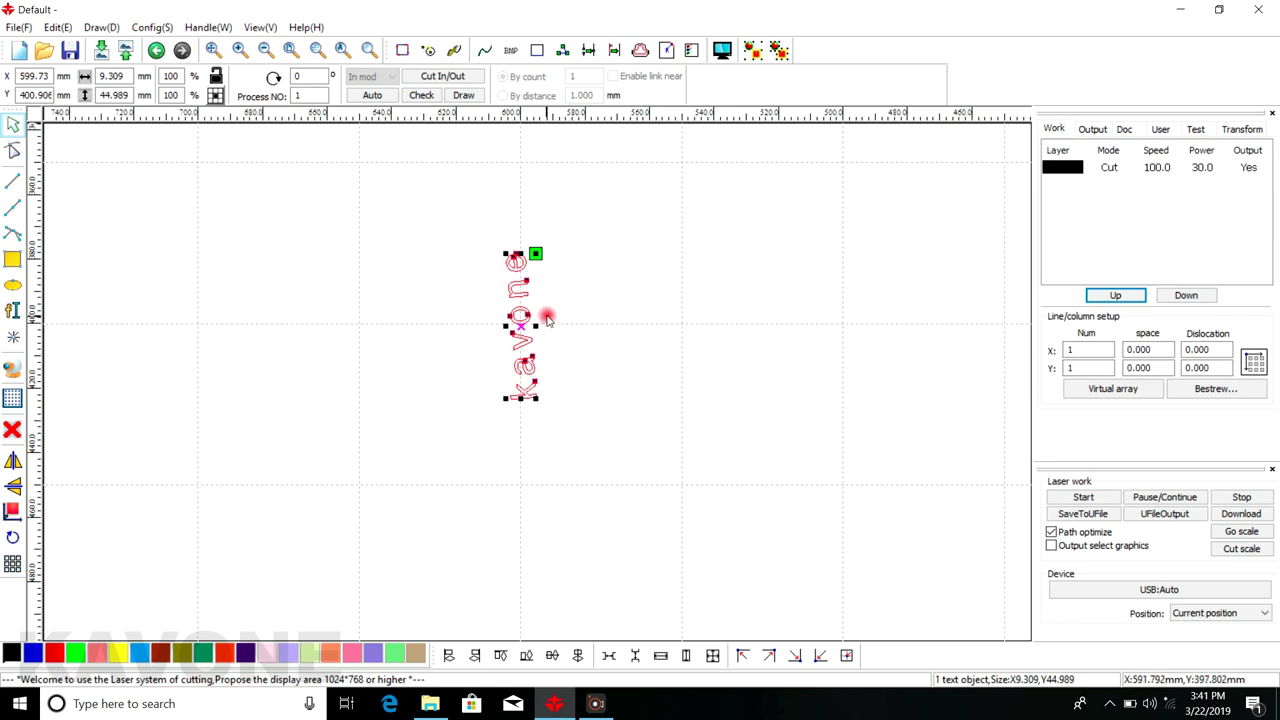
{"action": "key", "text": "Delete"}
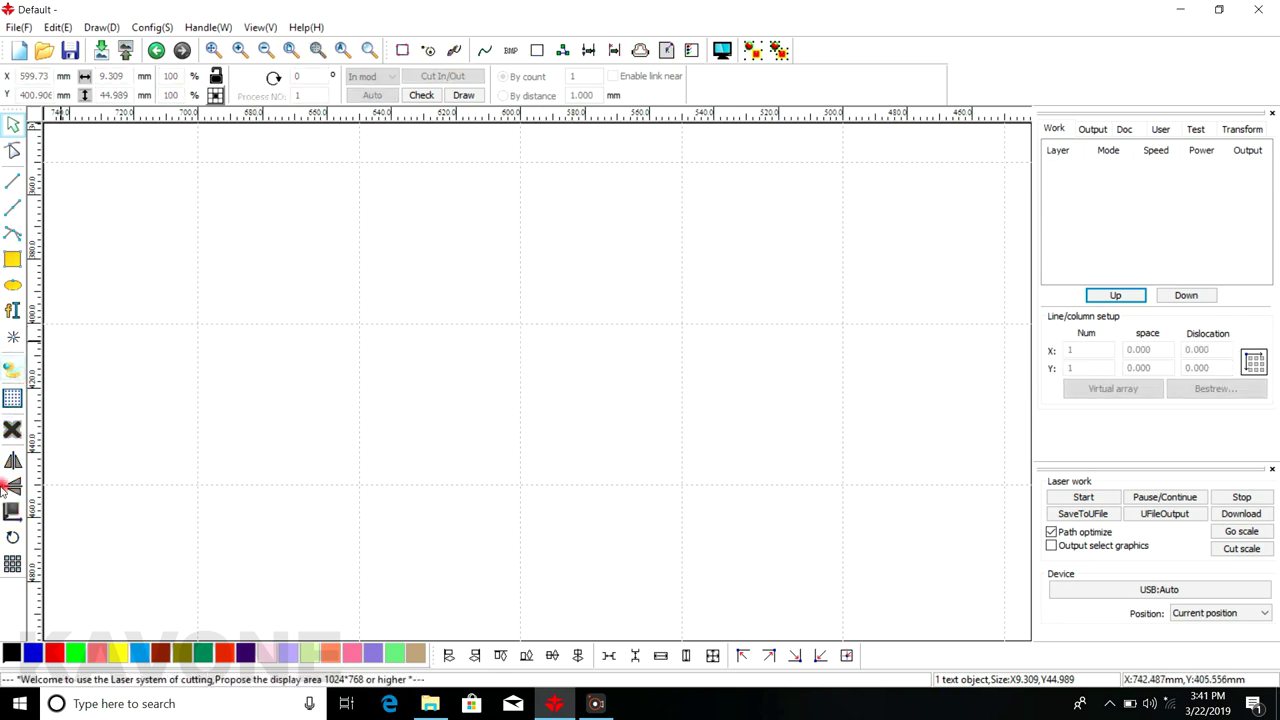
Draw a circle about 11.4 mm in diameter and array-copy it into 10 columns and 10 rows with zero spacing
{"action": "left_click", "coordinate": [12, 285]}
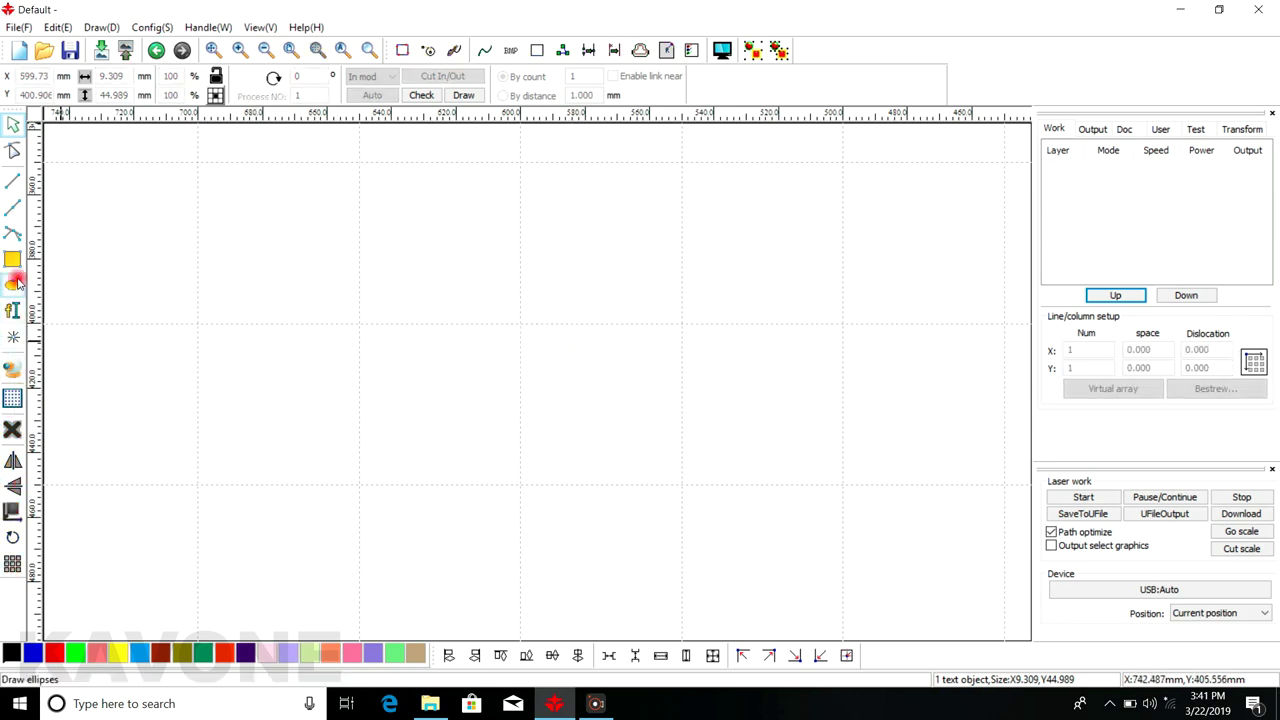
{"action": "left_click_drag", "start_coordinate": [306, 333], "coordinate": [344, 370]}
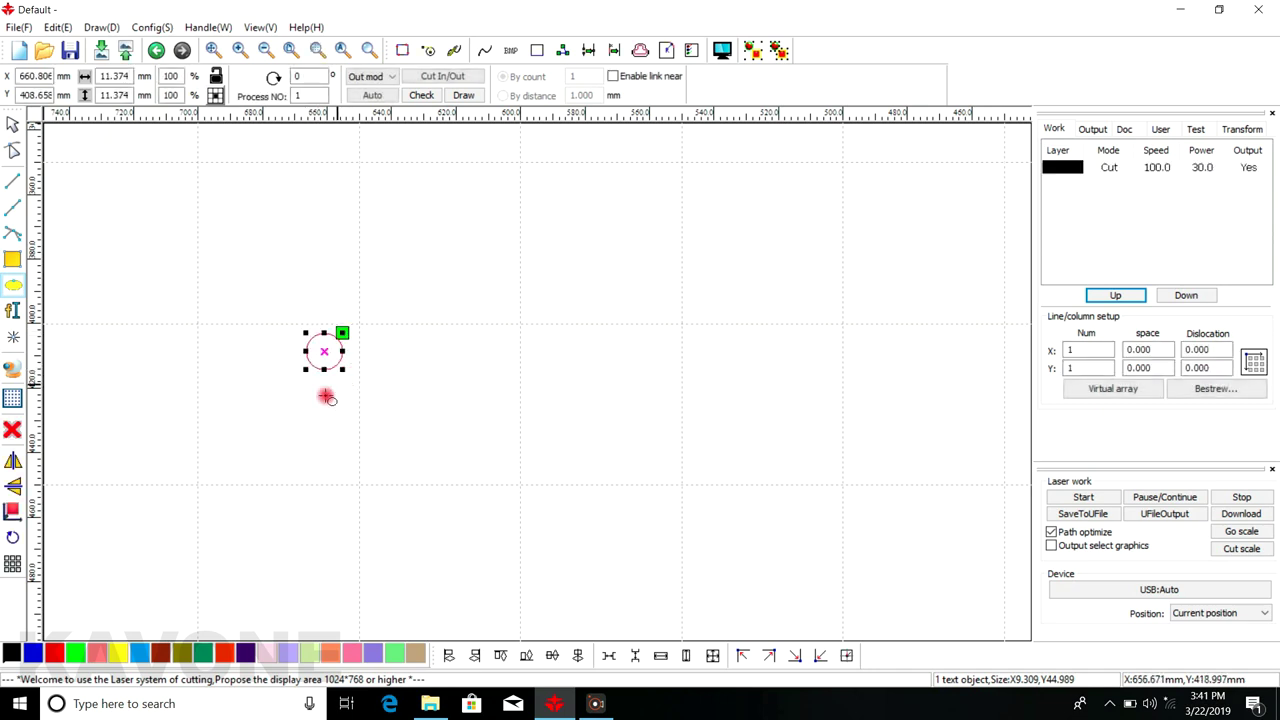
{"action": "left_click", "coordinate": [10, 565]}
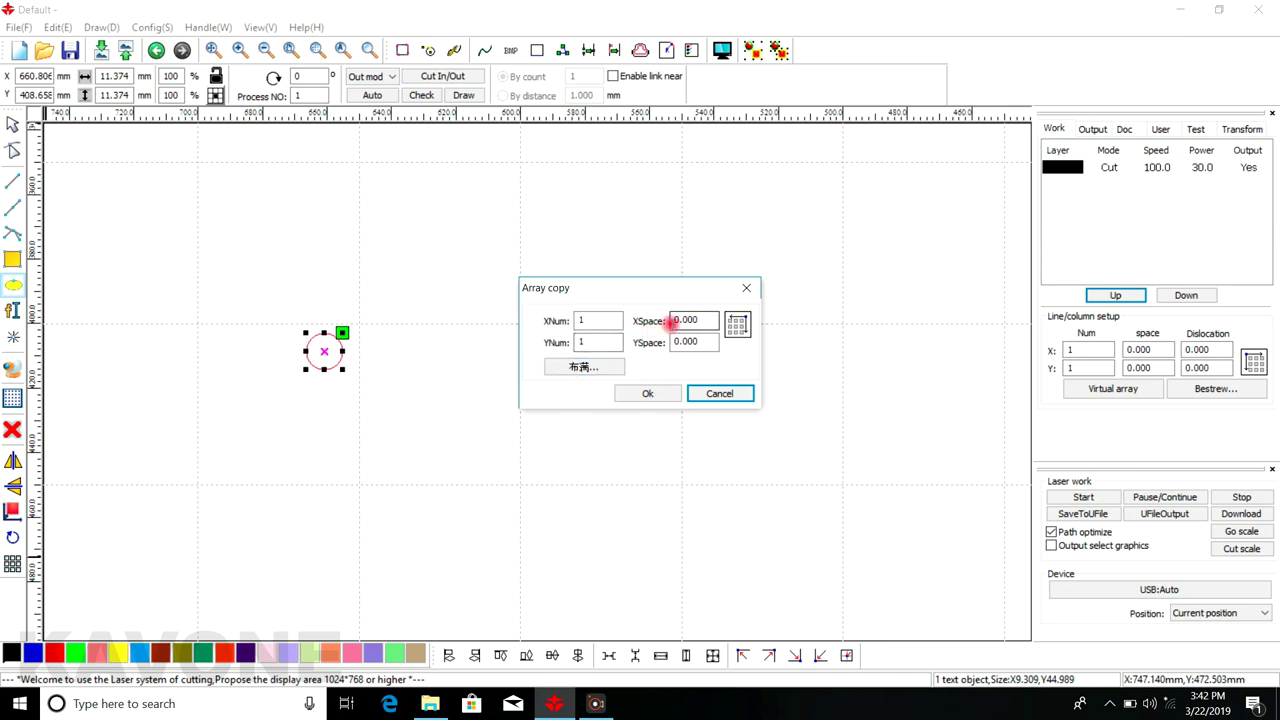
{"action": "left_click", "coordinate": [604, 320]}
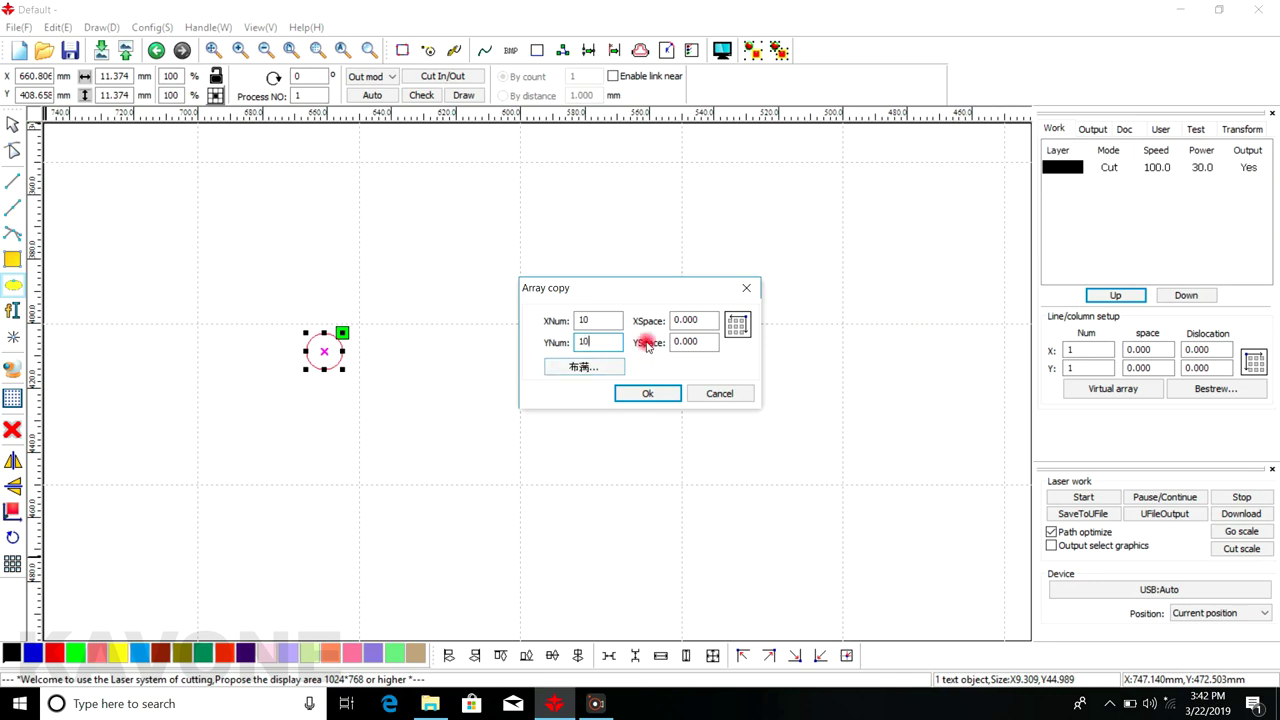
{"action": "left_click", "coordinate": [669, 397]}
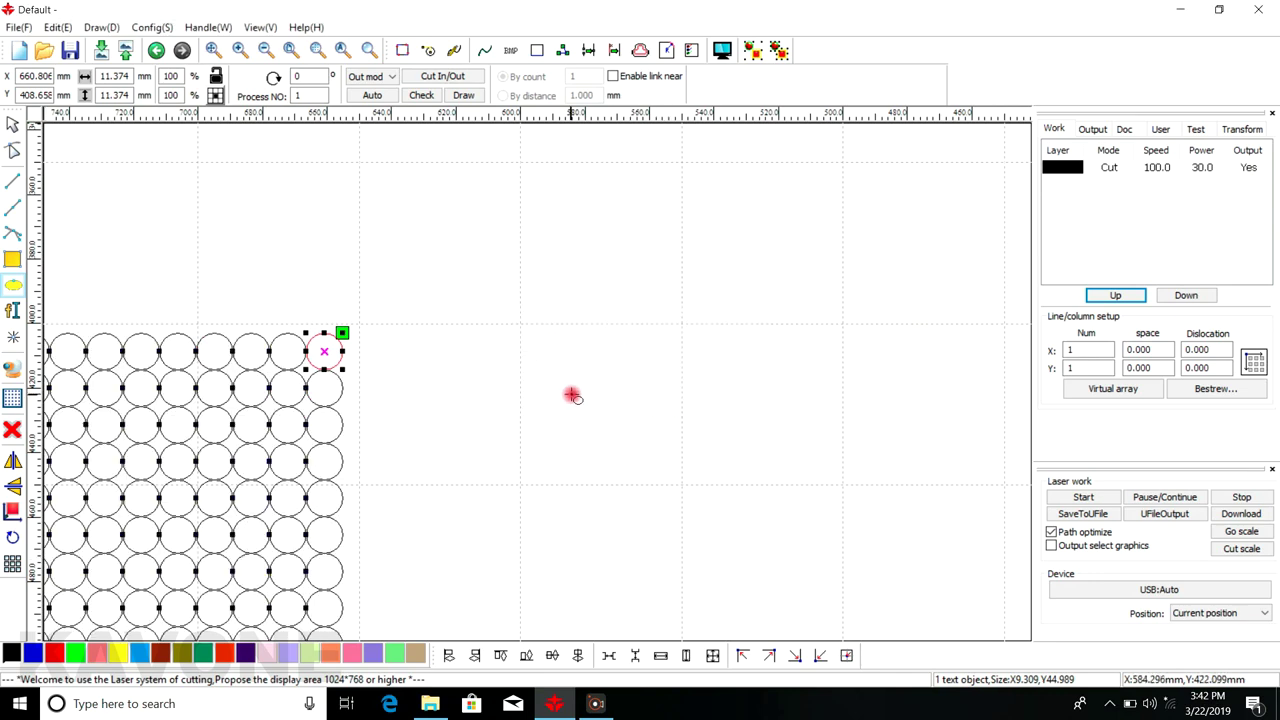
{"action": "scroll", "coordinate": [571, 397], "scroll_direction": "down", "scroll_amount": 3}
{"action": "scroll", "coordinate": [441, 459], "scroll_direction": "up", "scroll_amount": 4}
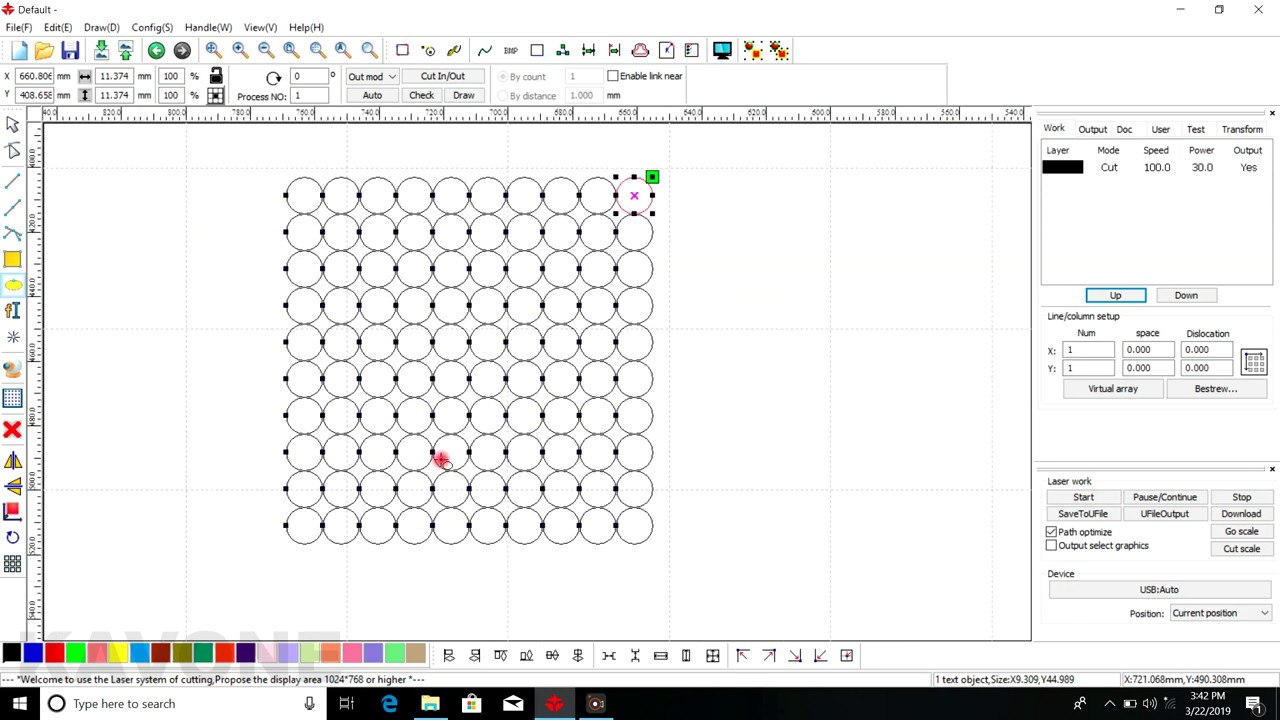
{"action": "scroll", "coordinate": [441, 459], "scroll_direction": "down", "scroll_amount": 2}
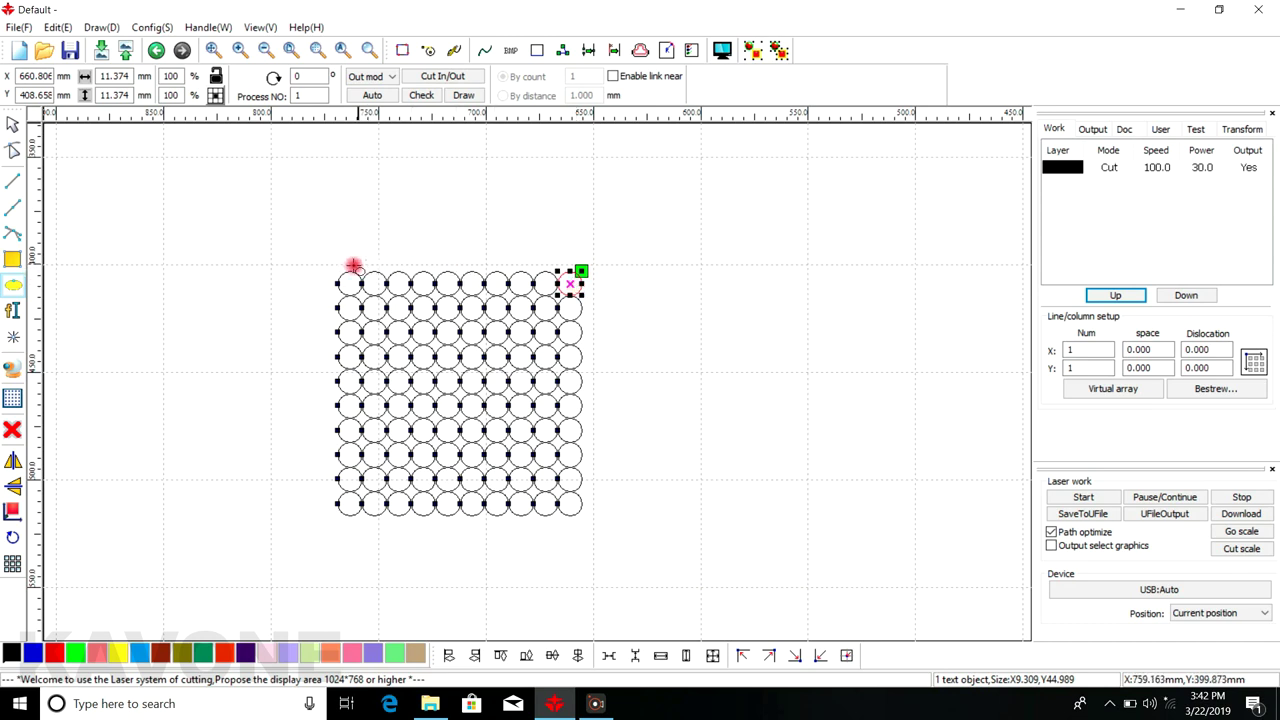
Reopen the array copy settings for the original circle and accept them with one column, one row and zero spacing
{"action": "left_click", "coordinate": [12, 564]}
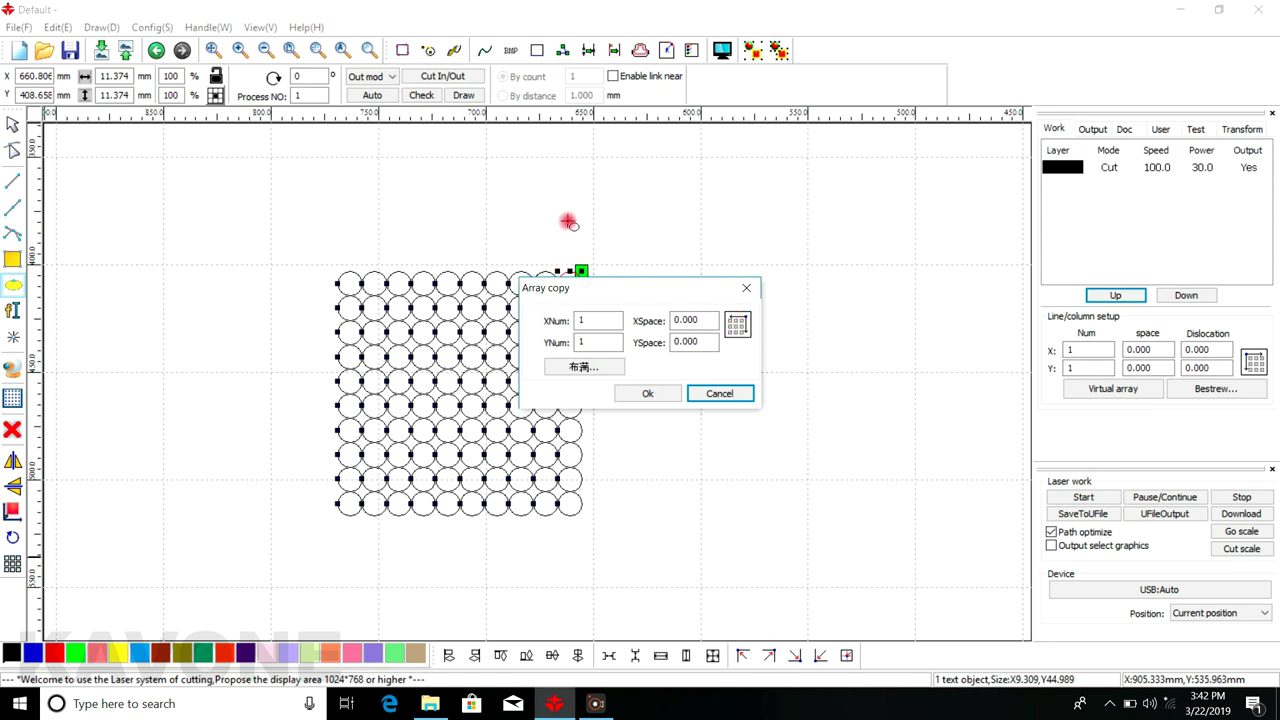
{"action": "left_click_drag", "start_coordinate": [636, 289], "coordinate": [771, 274]}
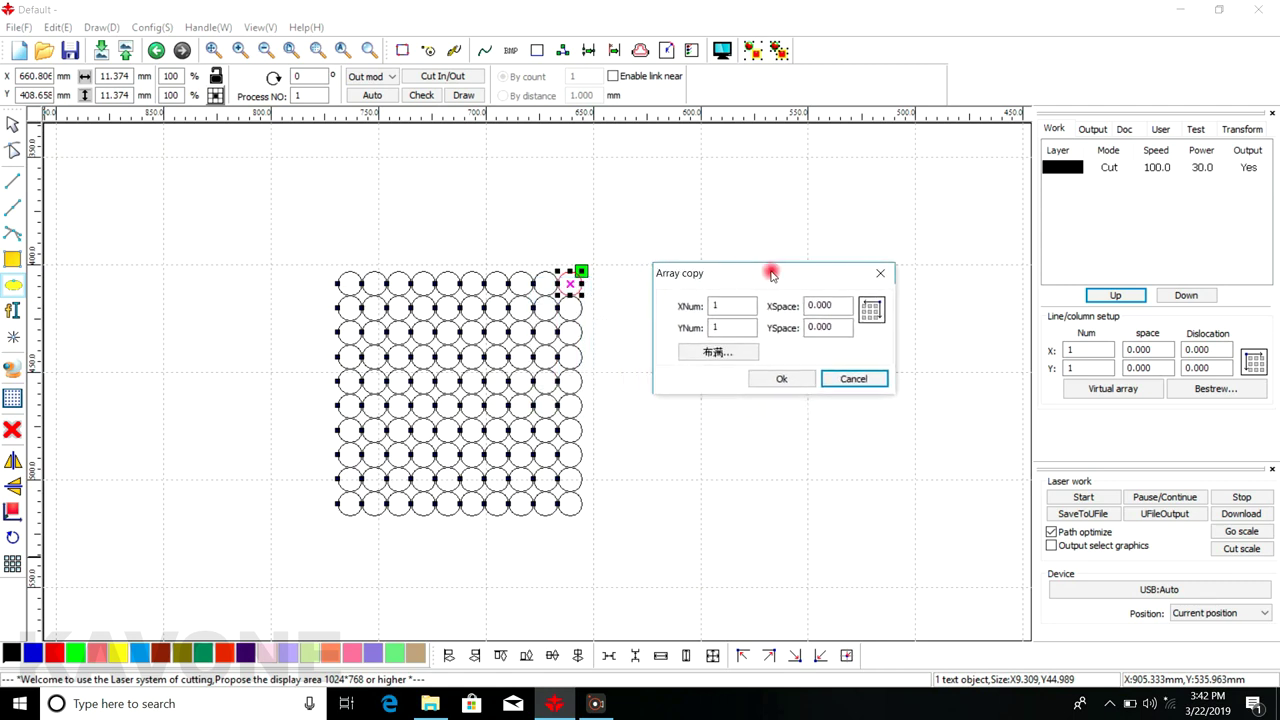
{"action": "left_click", "coordinate": [783, 378]}
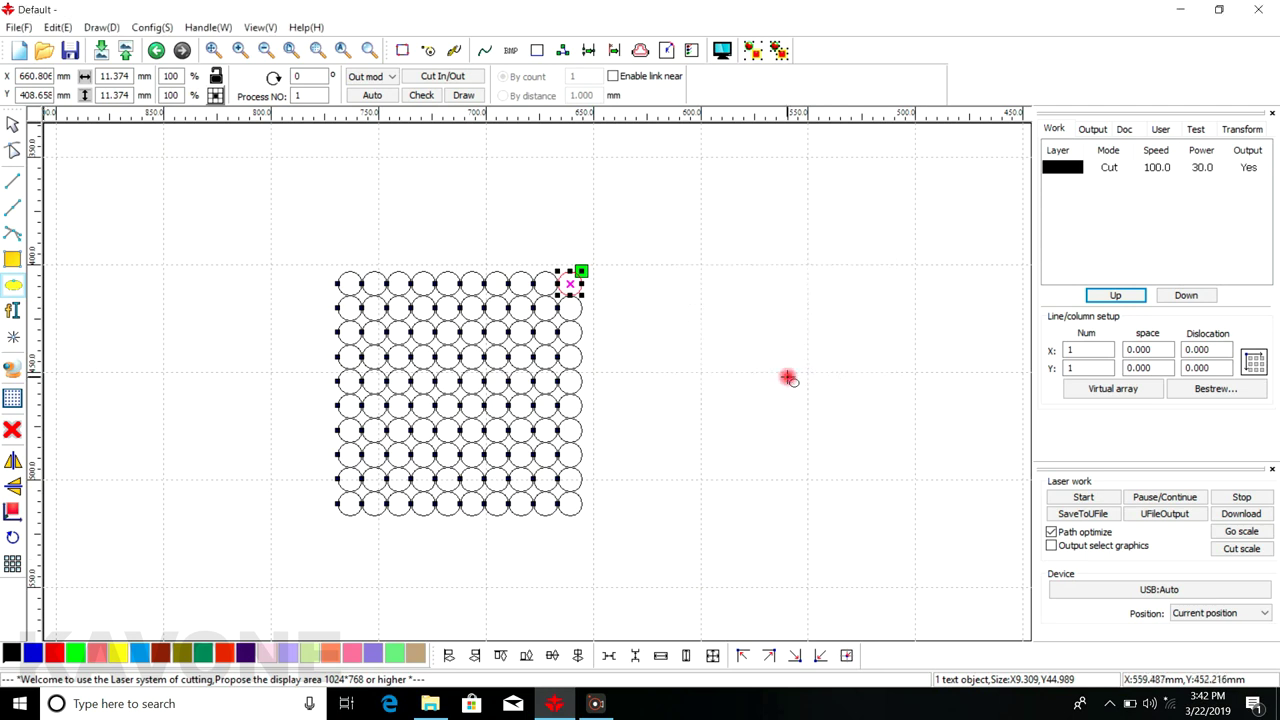
{"action": "left_click", "coordinate": [788, 378]}
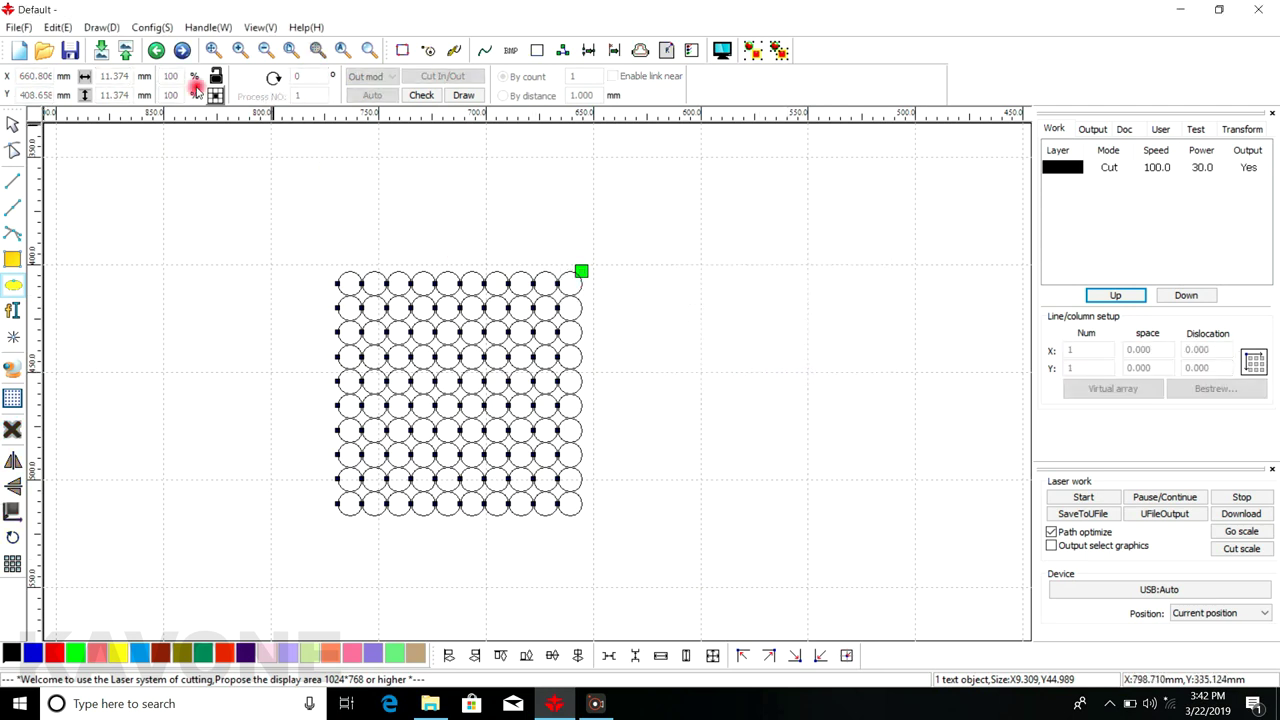
Undo the array of circles, leaving the original circle, and return to the selection tool
{"action": "left_click", "coordinate": [156, 50]}
{"action": "mouse_move", "coordinate": [544, 255]}
{"action": "left_mouse_down"}
{"action": "mouse_move", "coordinate": [561, 304]}
{"action": "mouse_move", "coordinate": [534, 263]}
{"action": "left_mouse_up"}
{"action": "left_click", "coordinate": [12, 124]}
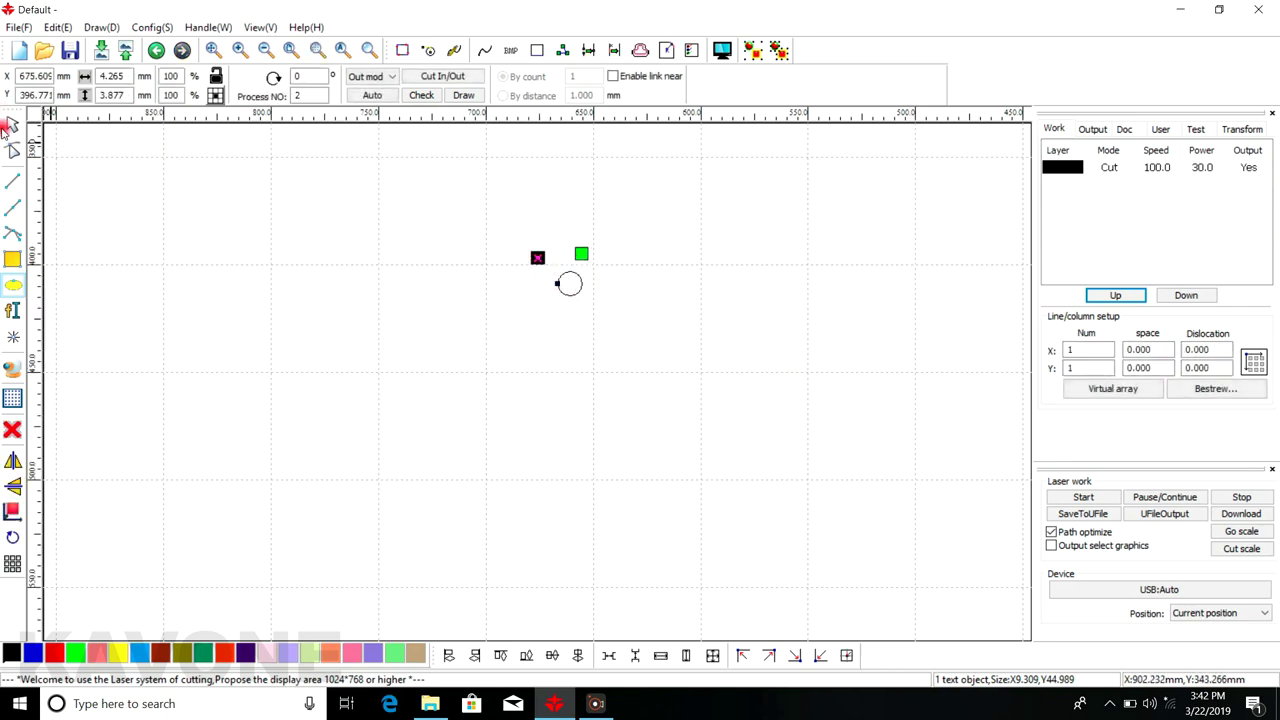
Delete the small text object beside the circle and bestrew copies of the circle over a 200 by 200 mm area
{"action": "left_click_drag", "start_coordinate": [483, 234], "coordinate": [617, 366]}
{"action": "key", "text": "Delete"}
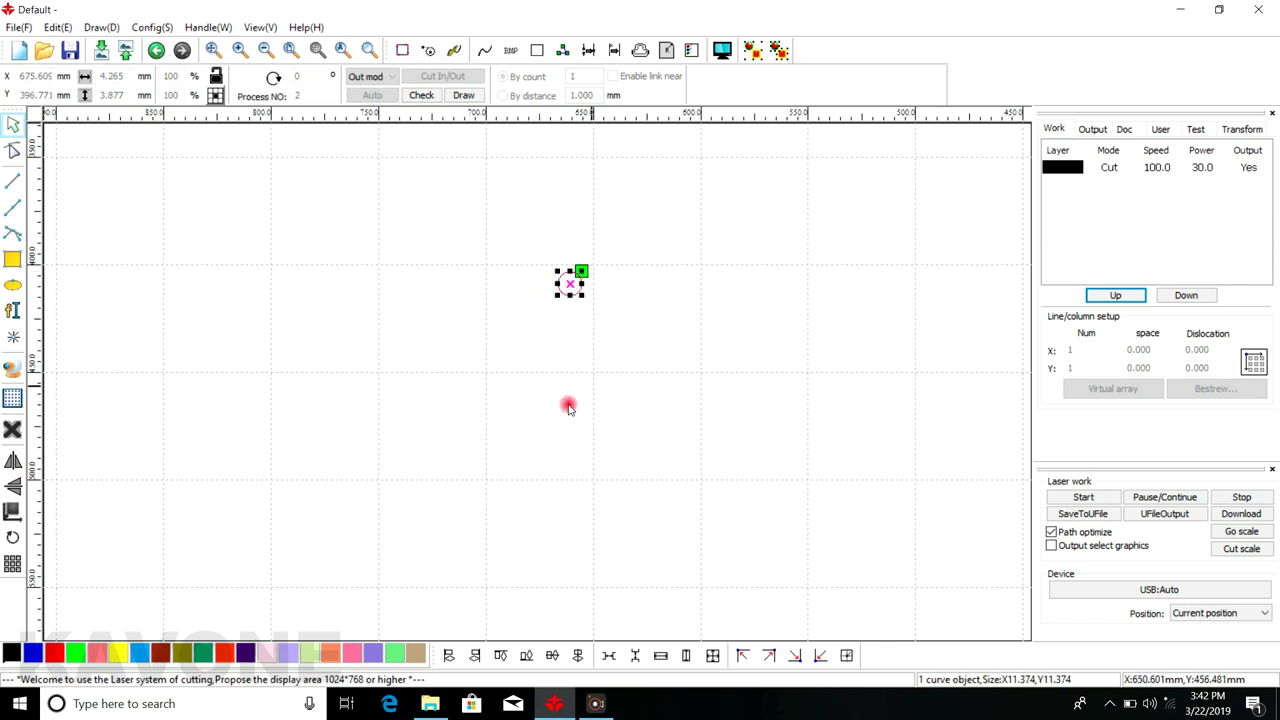
{"action": "left_click", "coordinate": [12, 563]}
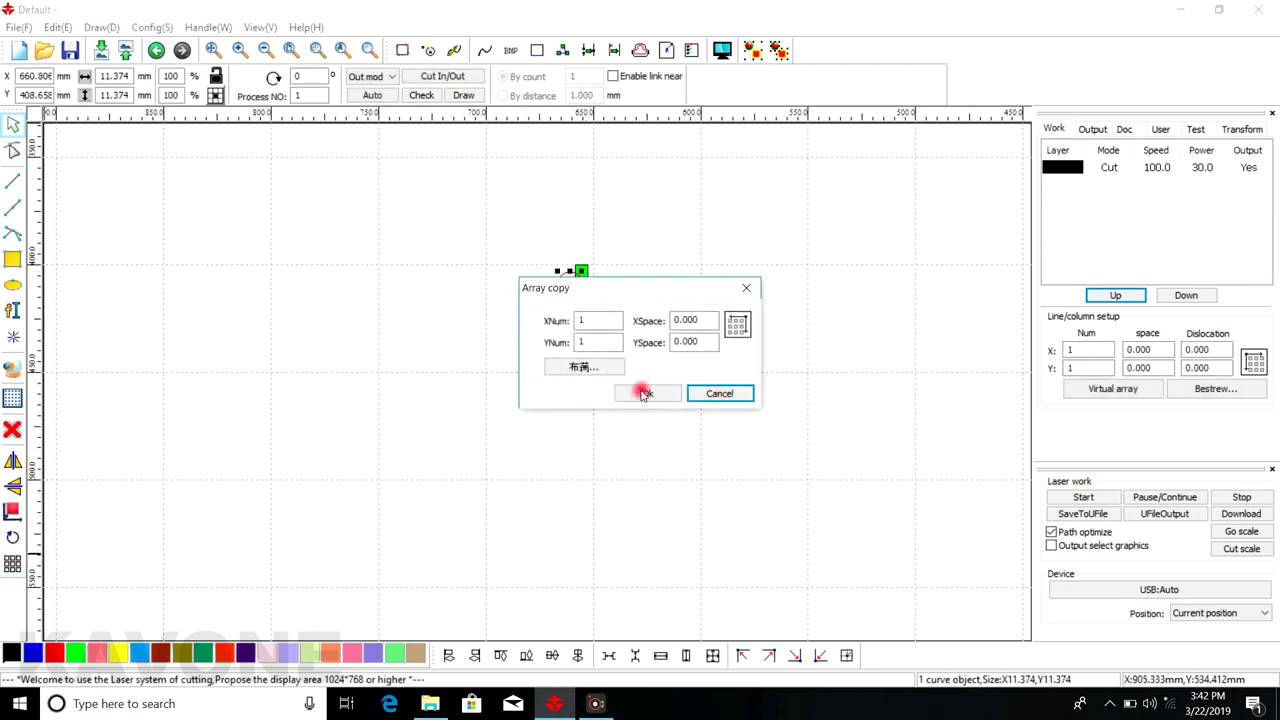
{"action": "left_click", "coordinate": [598, 367]}
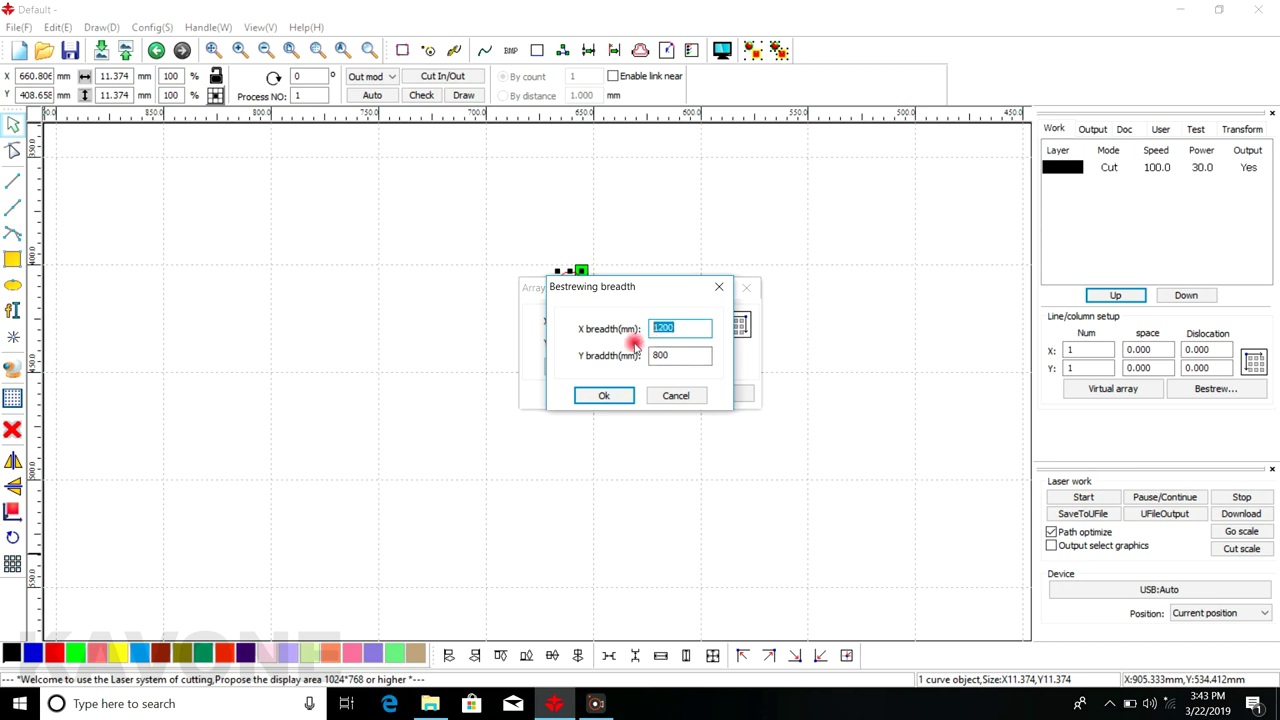
{"action": "left_click_drag", "start_coordinate": [645, 361], "coordinate": [677, 357]}
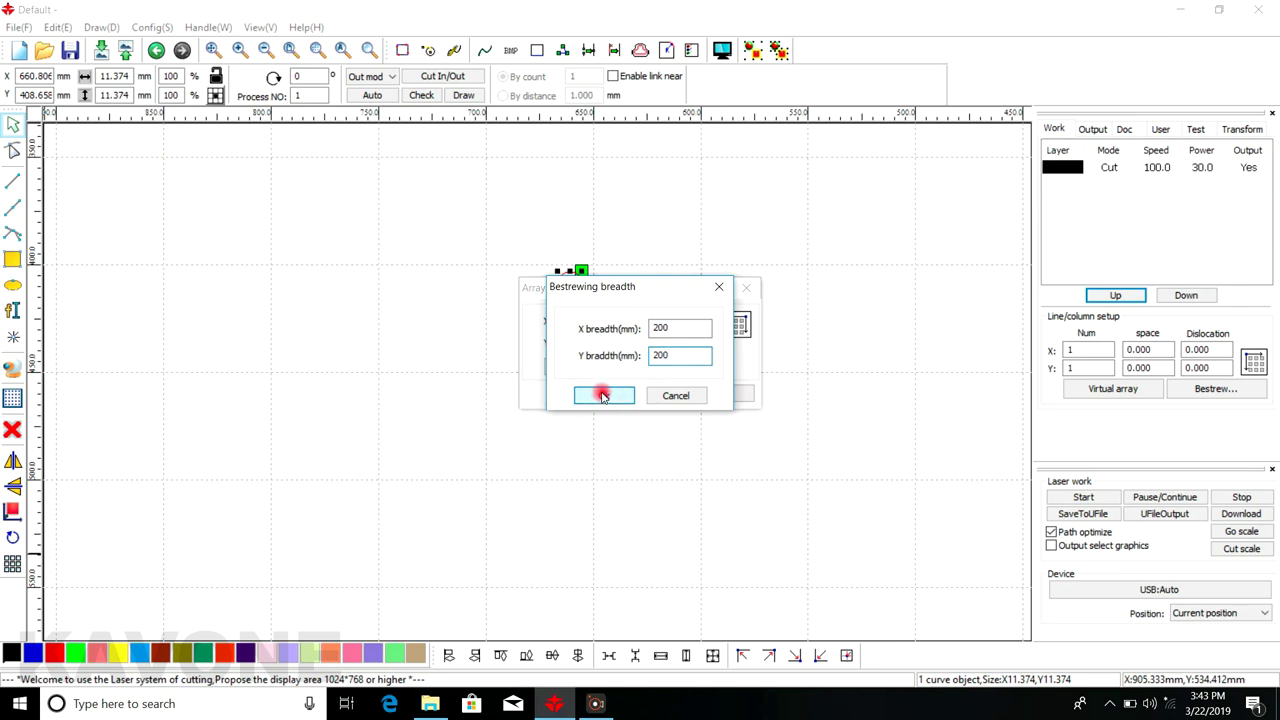
{"action": "left_click", "coordinate": [603, 396]}
{"action": "left_click", "coordinate": [622, 390]}
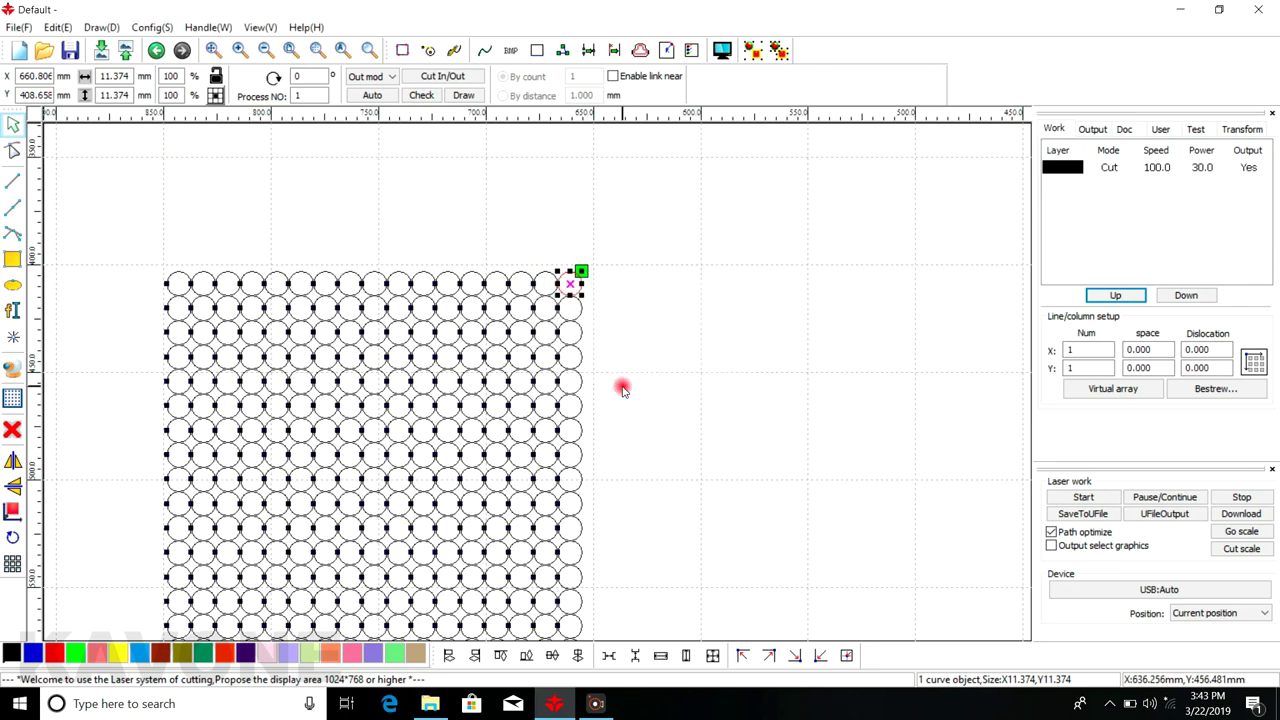
{"action": "scroll", "coordinate": [622, 388], "scroll_direction": "down", "scroll_amount": 3}
{"action": "scroll", "coordinate": [586, 414], "scroll_direction": "up", "scroll_amount": 3}
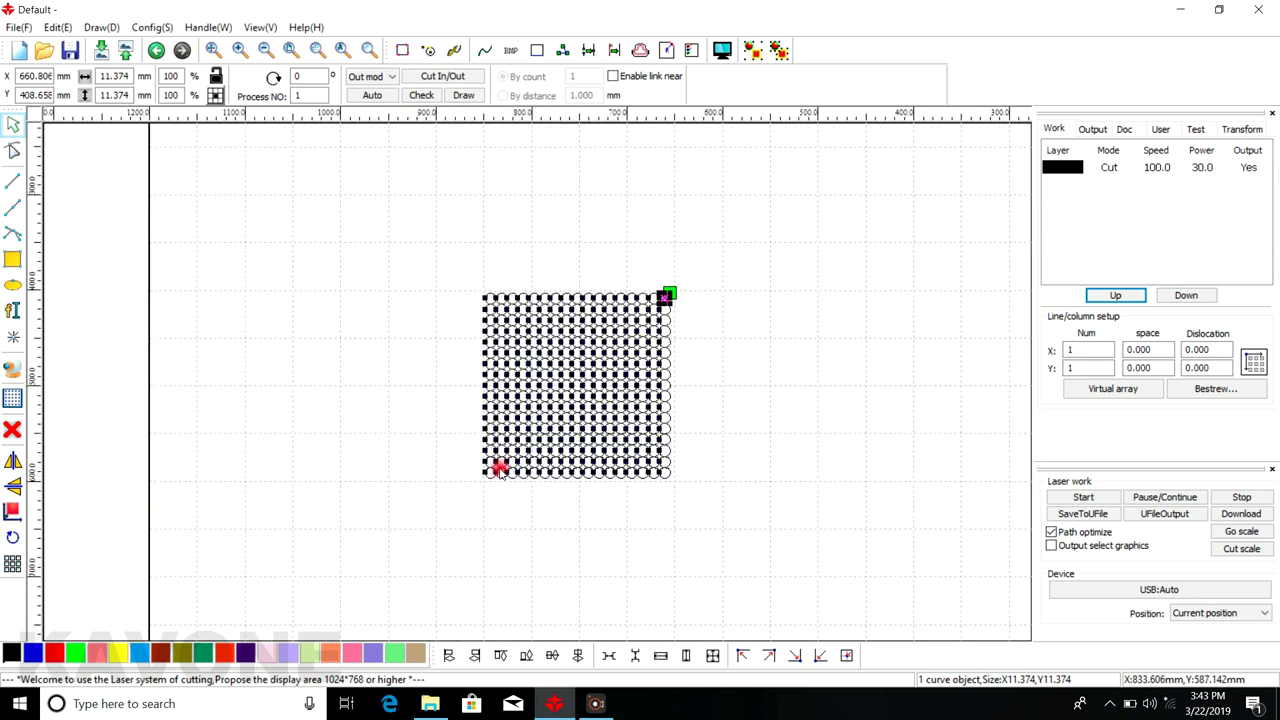
Delete the entire array of circles from the work area
{"action": "left_click", "coordinate": [394, 252]}
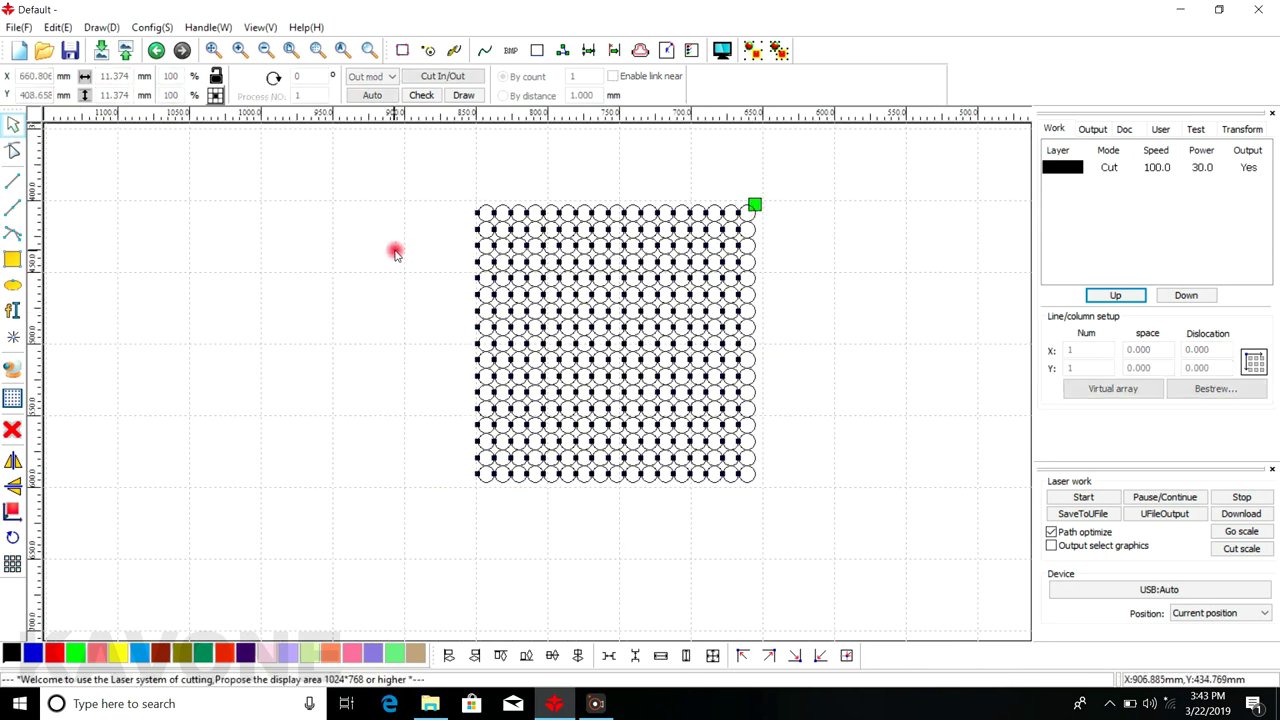
{"action": "left_click_drag", "start_coordinate": [460, 190], "coordinate": [867, 535]}
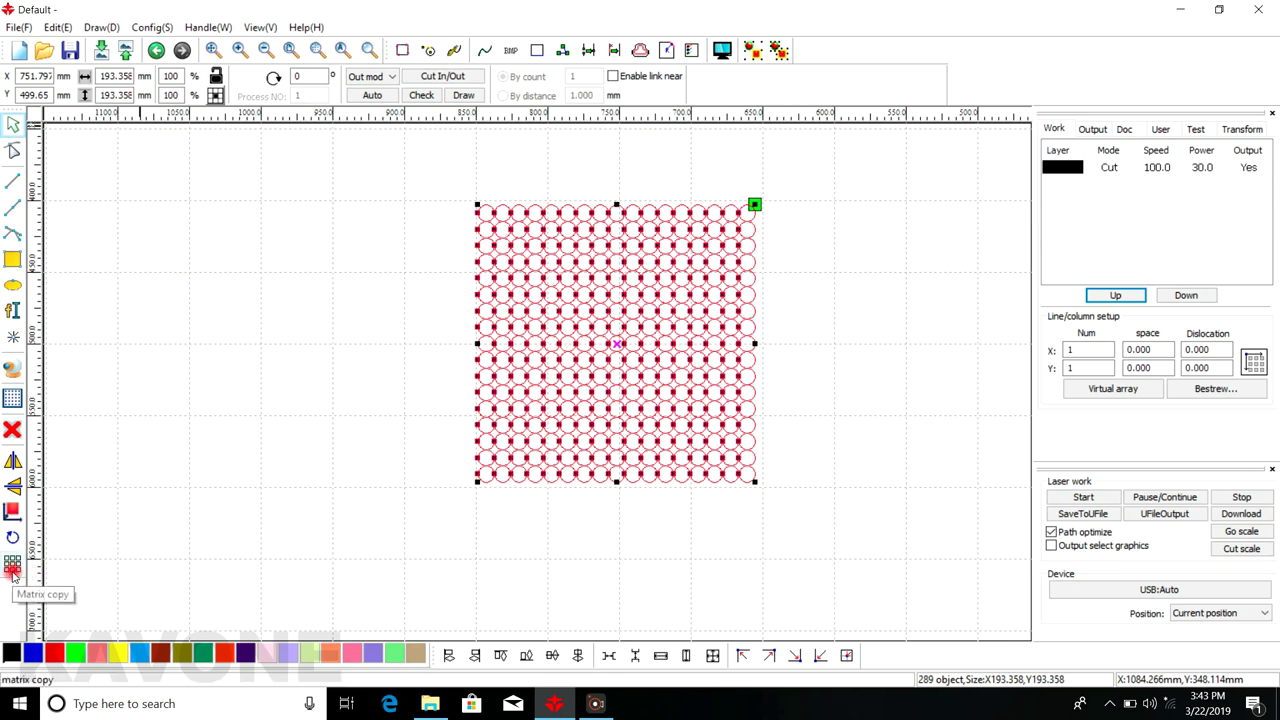
{"action": "left_click", "coordinate": [390, 313]}
{"action": "left_click_drag", "start_coordinate": [456, 196], "coordinate": [822, 524]}
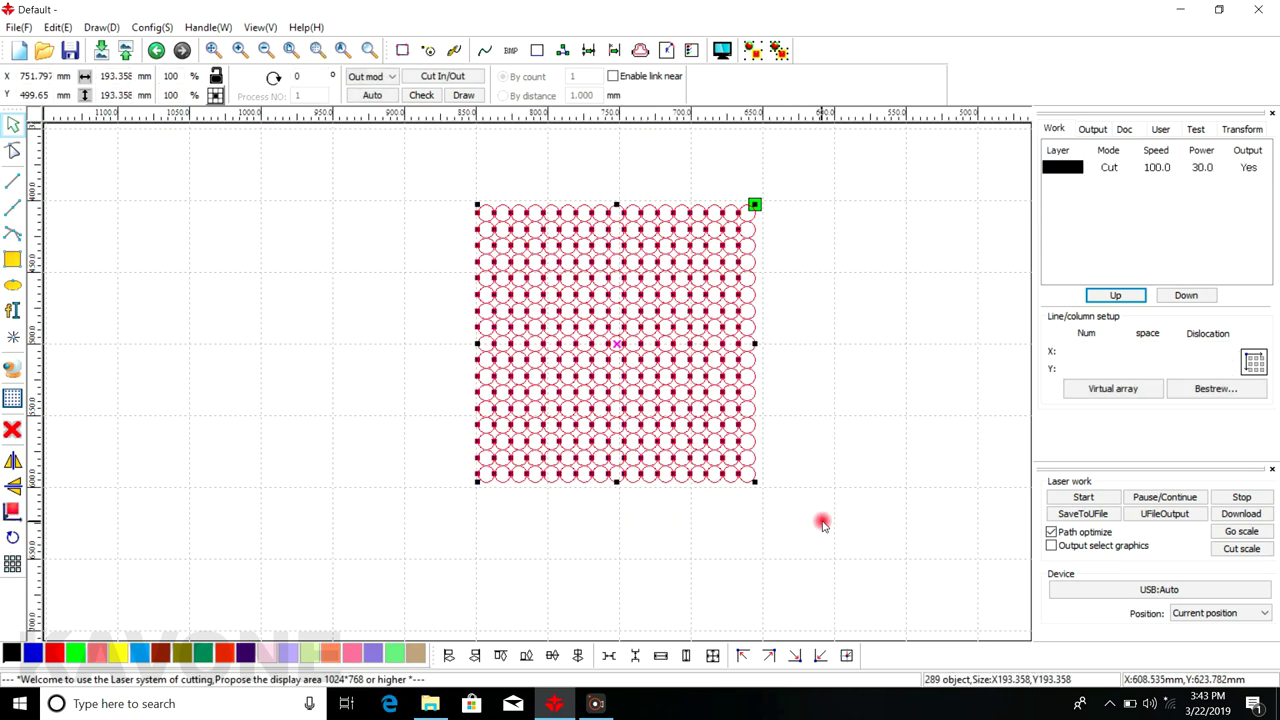
{"action": "key", "text": "Delete"}
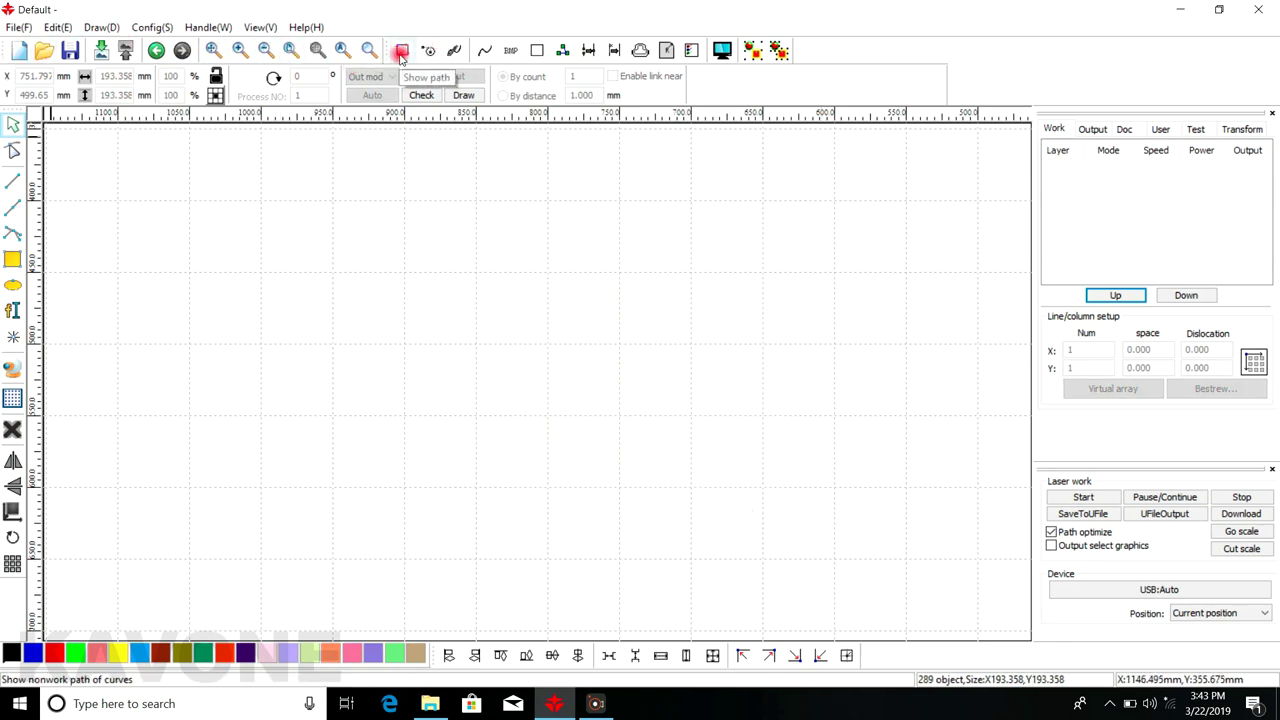
Draw three separate ellipses across the work area, the rightmost one about 35 by 33 mm
{"action": "left_click", "coordinate": [12, 285]}
{"action": "left_click_drag", "start_coordinate": [268, 371], "coordinate": [300, 391]}
{"action": "left_click_drag", "start_coordinate": [417, 414], "coordinate": [454, 453]}
{"action": "left_click_drag", "start_coordinate": [549, 344], "coordinate": [601, 388]}
Select all three ellipses and show the nonwork path between them
{"action": "left_click", "coordinate": [12, 124]}
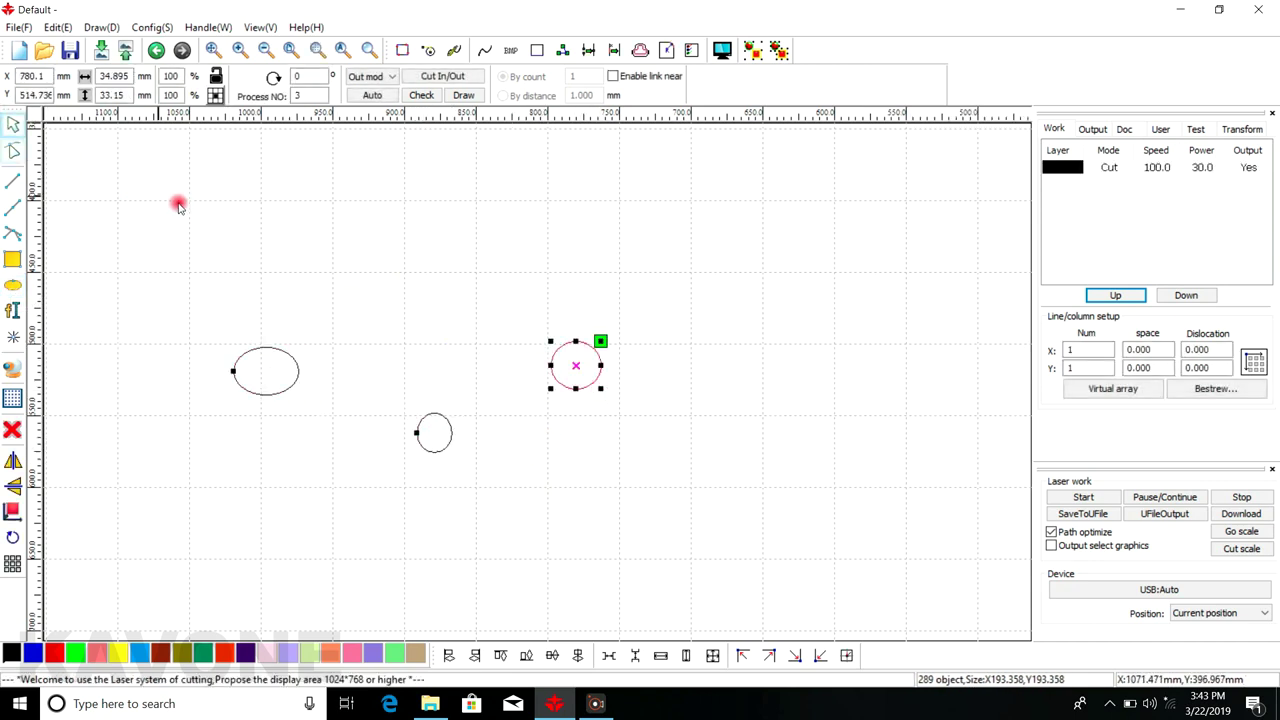
{"action": "left_click_drag", "start_coordinate": [200, 275], "coordinate": [663, 547]}
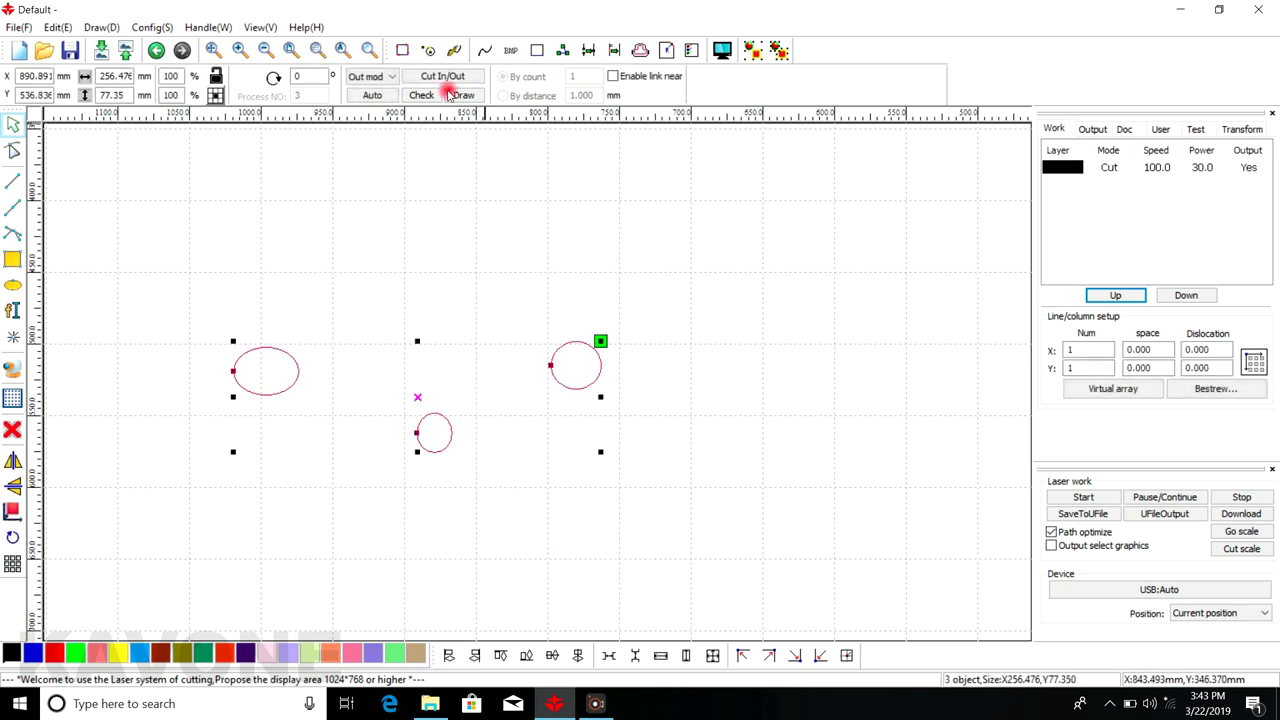
{"action": "left_click", "coordinate": [403, 51]}
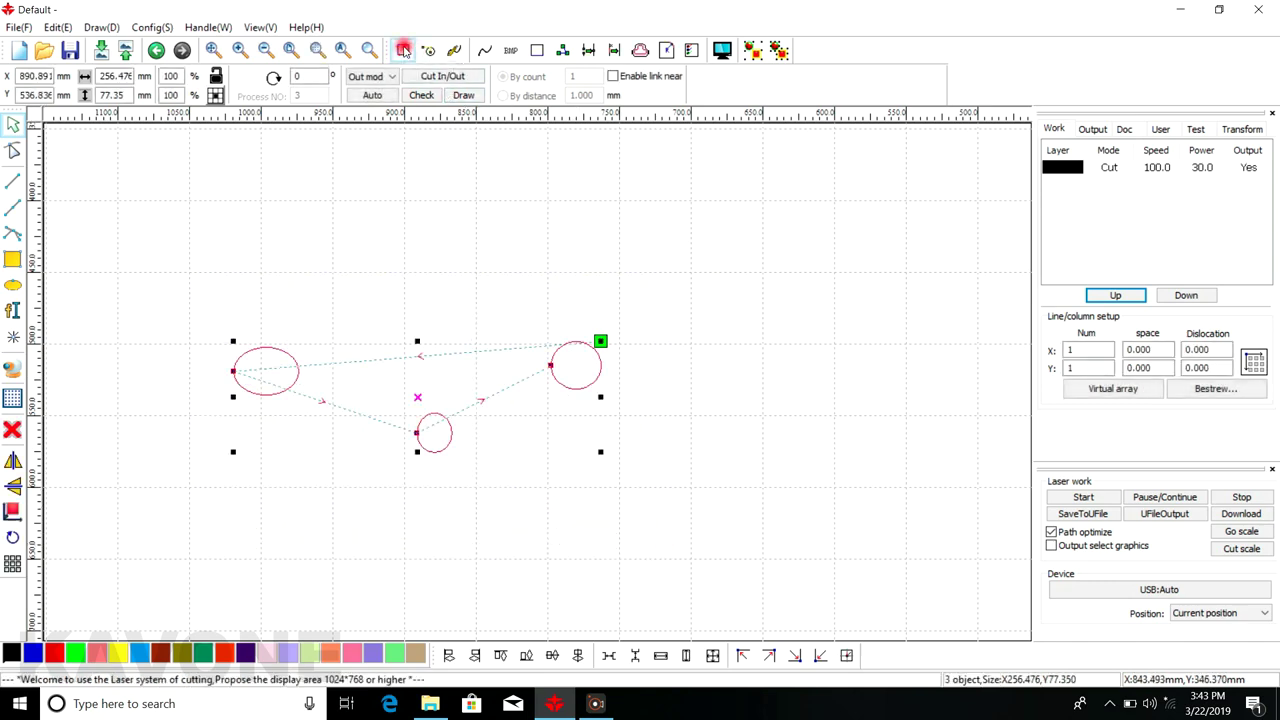
Examine the order and direction of the travel path from the origin through the three ellipses, and hide the path
{"action": "scroll", "coordinate": [597, 343], "scroll_direction": "up", "scroll_amount": 2}
{"action": "scroll", "coordinate": [609, 346], "scroll_direction": "down", "scroll_amount": 1}
{"action": "scroll", "coordinate": [636, 320], "scroll_direction": "up", "scroll_amount": 3}
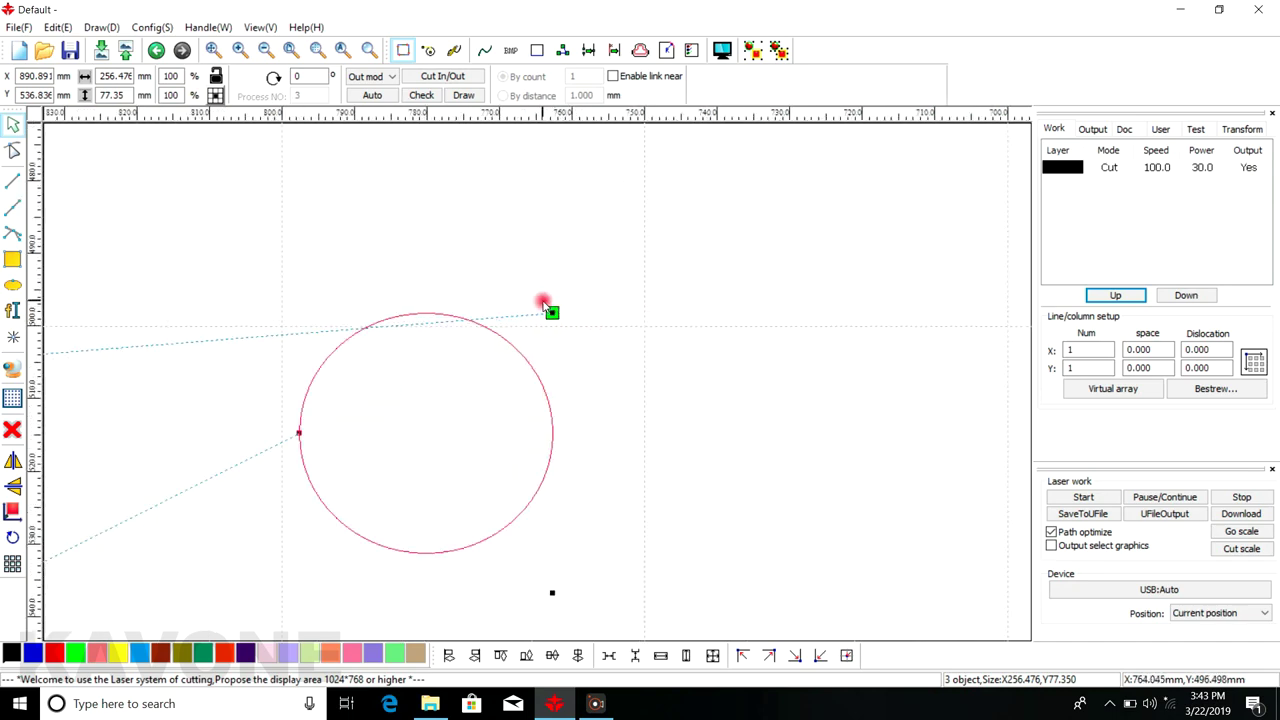
{"action": "scroll", "coordinate": [549, 292], "scroll_direction": "down", "scroll_amount": 3}
{"action": "scroll", "coordinate": [547, 290], "scroll_direction": "up", "scroll_amount": 4}
{"action": "scroll", "coordinate": [670, 295], "scroll_direction": "down", "scroll_amount": 2}
{"action": "scroll", "coordinate": [867, 282], "scroll_direction": "down", "scroll_amount": 3}
{"action": "scroll", "coordinate": [733, 318], "scroll_direction": "up", "scroll_amount": 2}
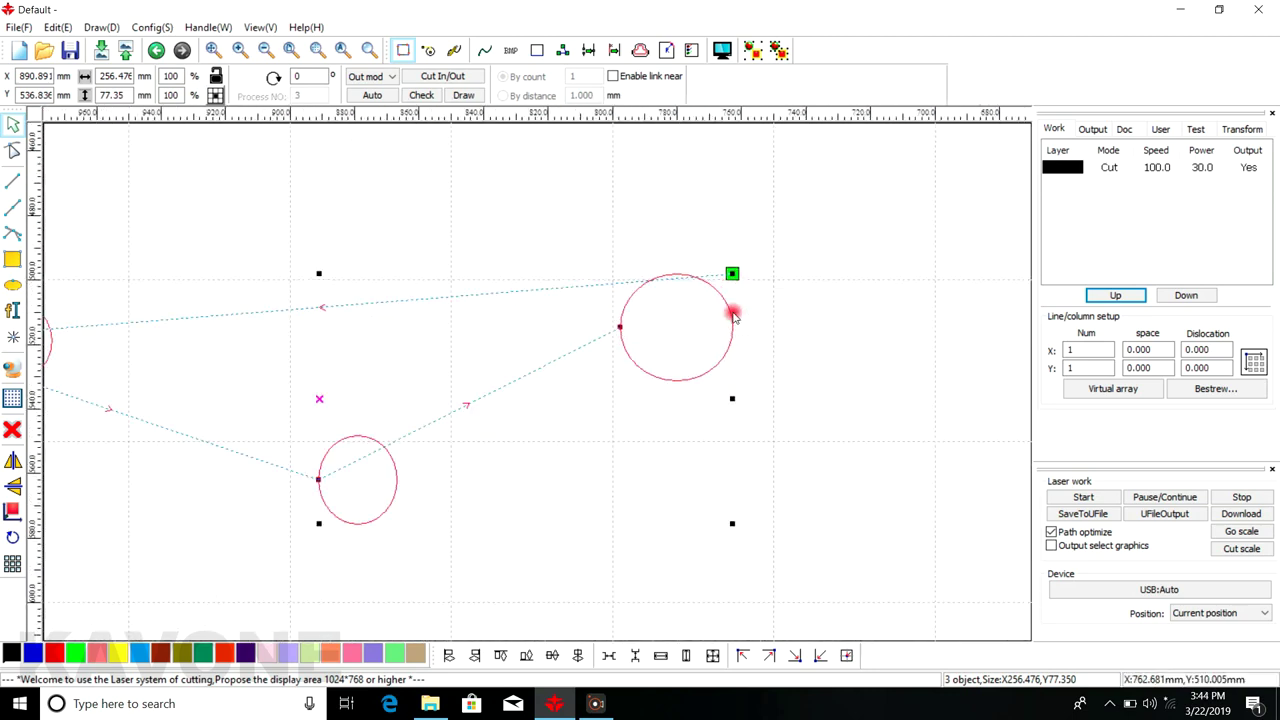
{"action": "scroll", "coordinate": [760, 290], "scroll_direction": "down", "scroll_amount": 2}
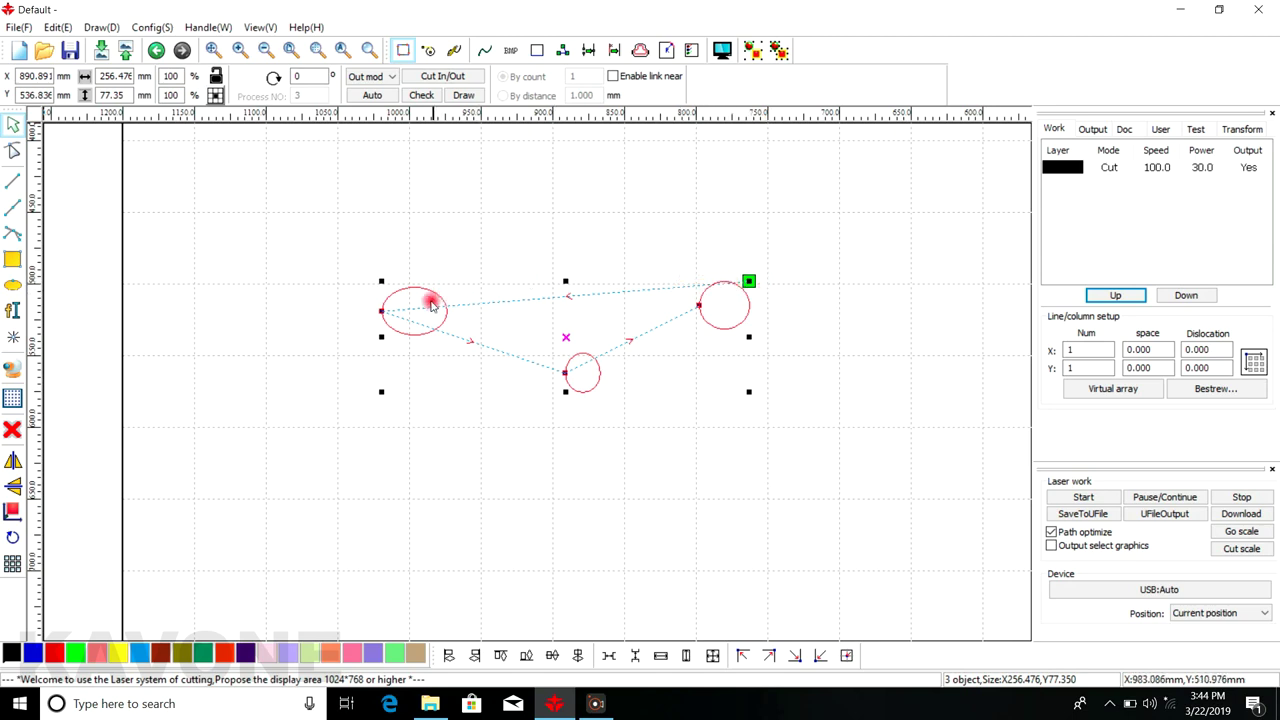
{"action": "scroll", "coordinate": [400, 308], "scroll_direction": "up", "scroll_amount": 3}
{"action": "scroll", "coordinate": [206, 294], "scroll_direction": "down", "scroll_amount": 3}
{"action": "scroll", "coordinate": [260, 300], "scroll_direction": "down", "scroll_amount": 1}
{"action": "scroll", "coordinate": [357, 306], "scroll_direction": "up", "scroll_amount": 2}
{"action": "scroll", "coordinate": [613, 270], "scroll_direction": "down", "scroll_amount": 1}
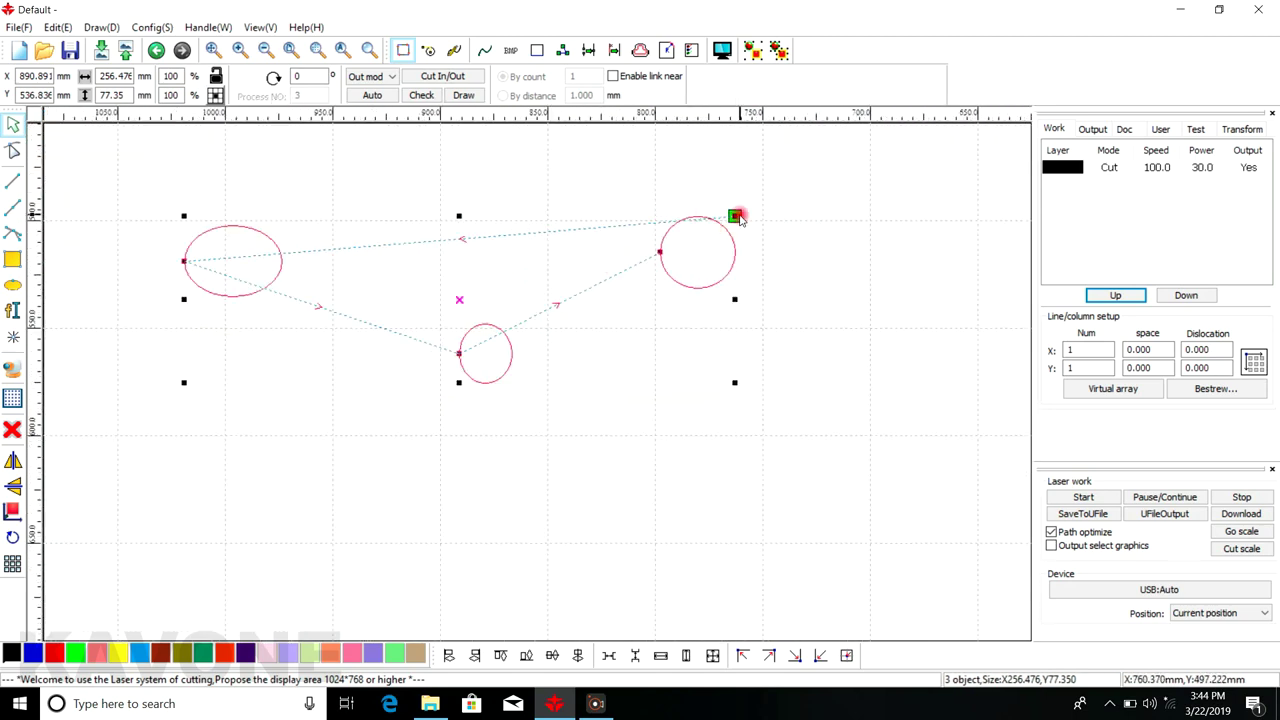
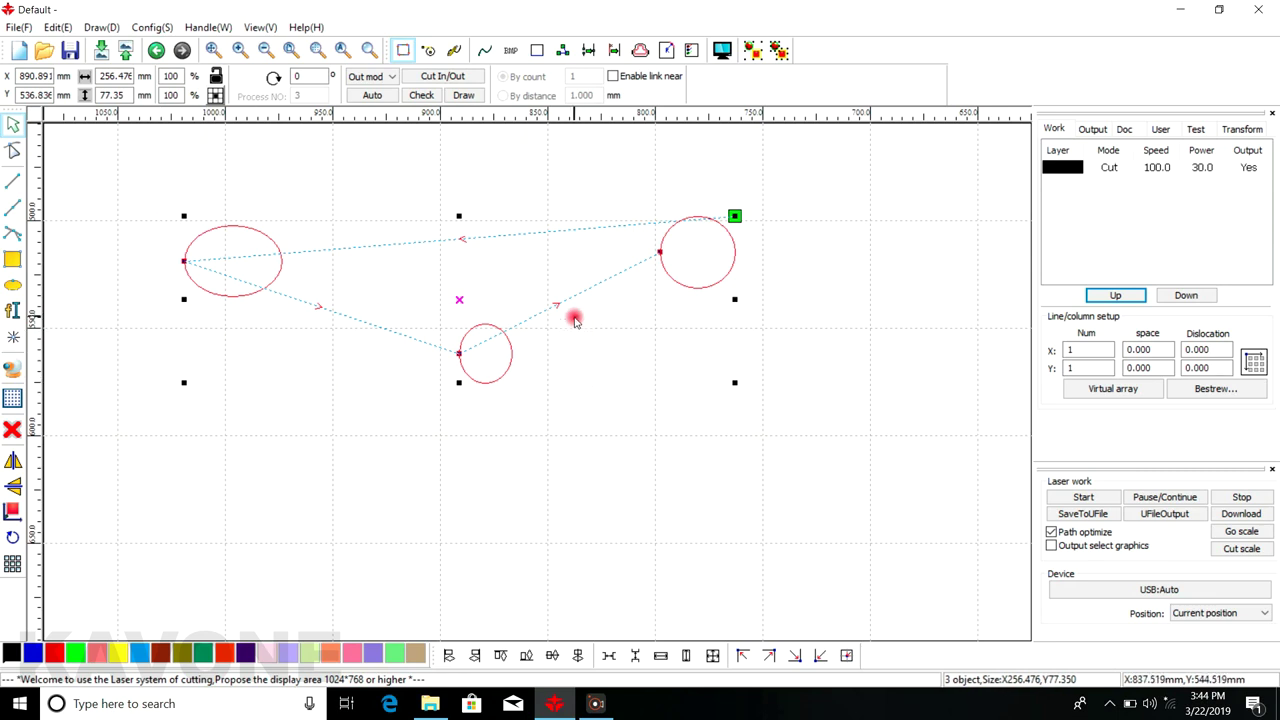
{"action": "left_click", "coordinate": [403, 51]}
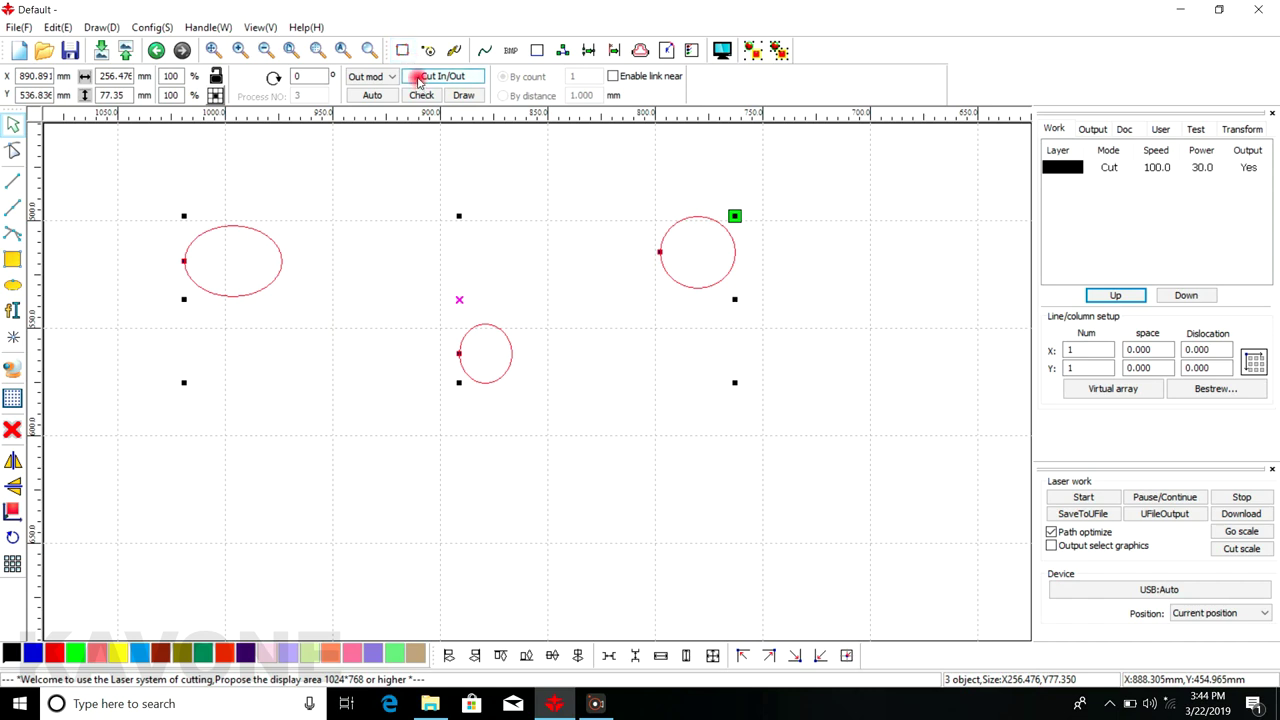
{"action": "left_click", "coordinate": [426, 51]}
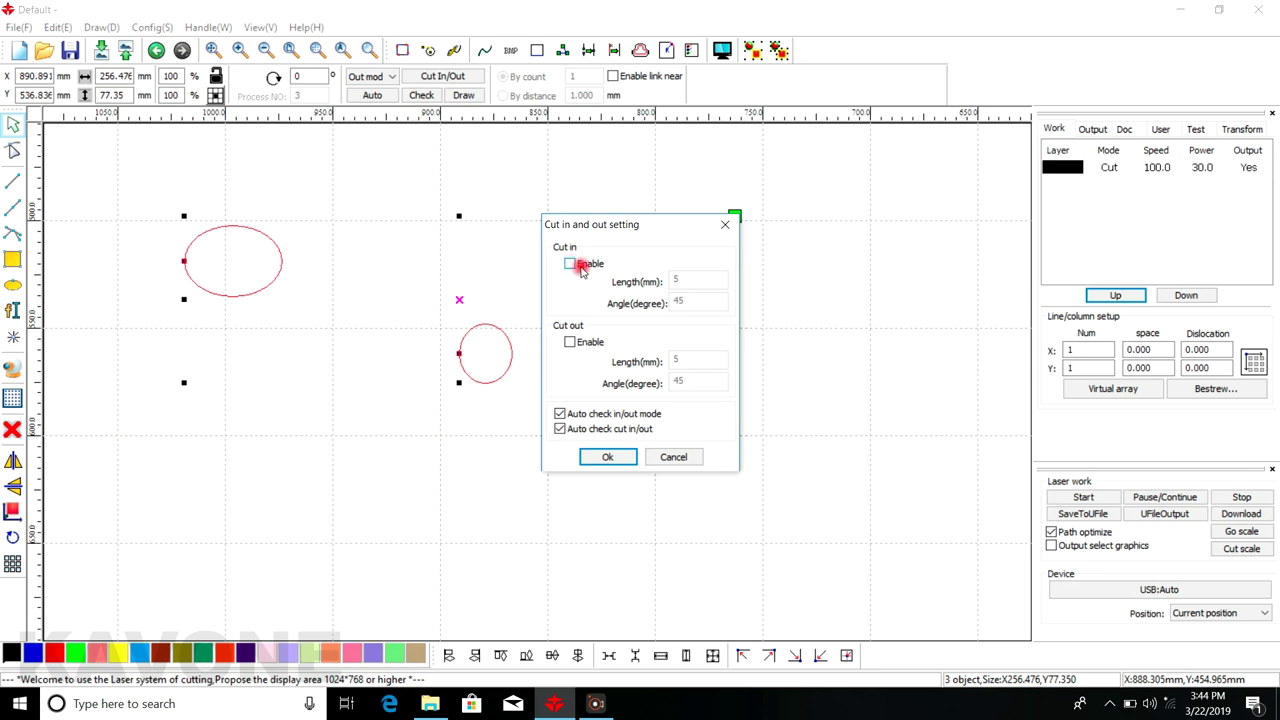
{"action": "left_click", "coordinate": [725, 224]}
{"action": "left_click", "coordinate": [8, 125]}
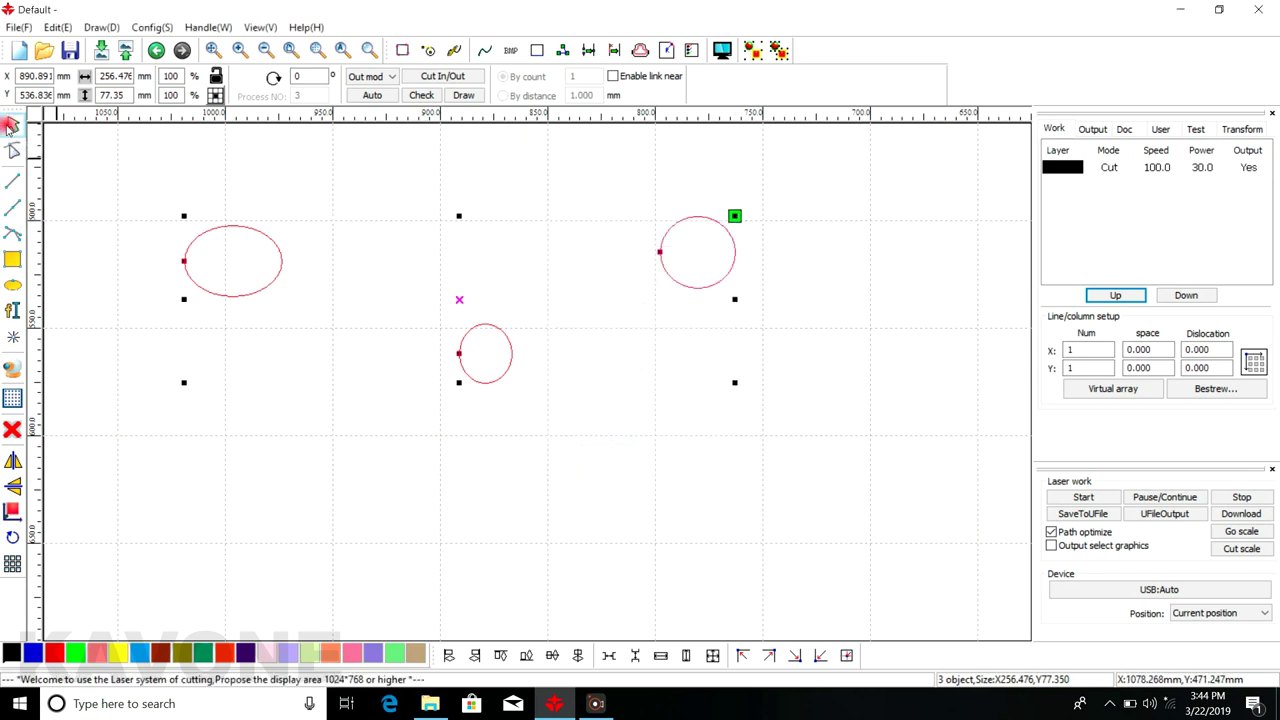
Delete the two ellipses farthest from the green origin marker, keeping only the nearly round one beside it
{"action": "left_click_drag", "start_coordinate": [403, 391], "coordinate": [415, 368]}
{"action": "scroll", "coordinate": [415, 368], "scroll_direction": "down", "scroll_amount": 2}
{"action": "left_click_drag", "start_coordinate": [285, 275], "coordinate": [477, 441]}
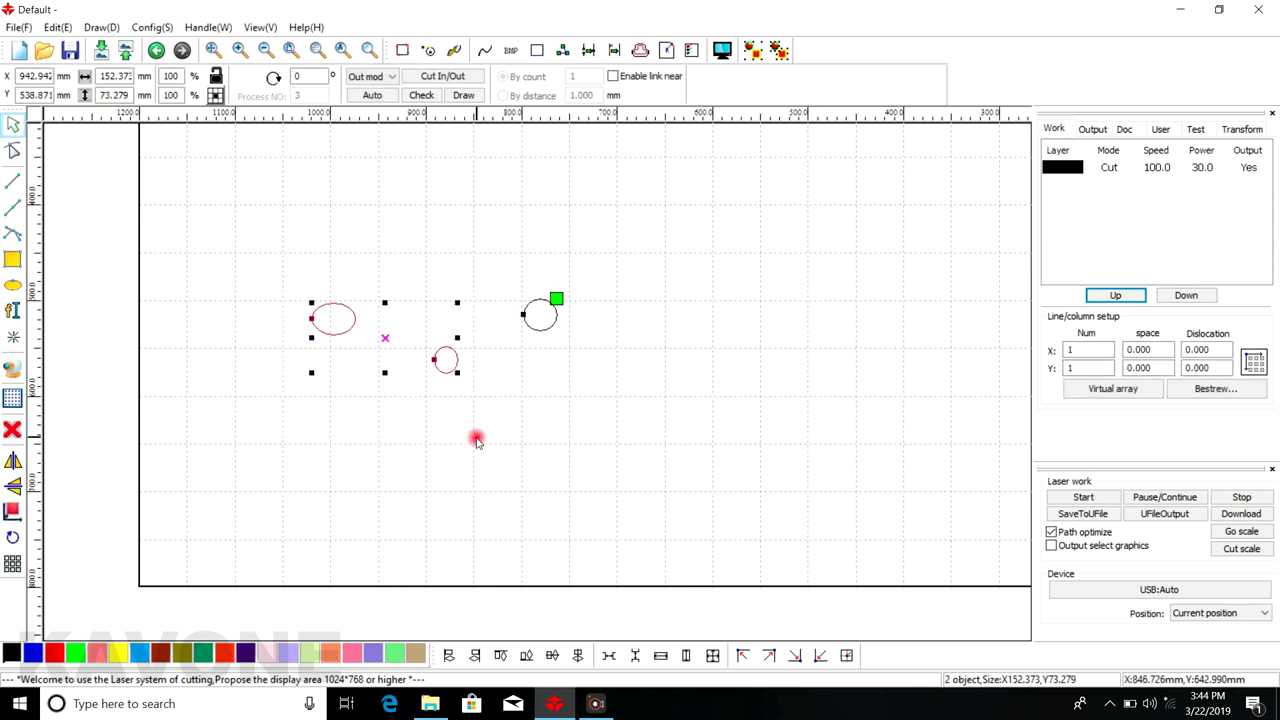
{"action": "key", "text": "Delete"}
Enable cut in and cut out on the remaining circle, each with a 5 mm length and a 45 degree angle
{"action": "scroll", "coordinate": [530, 330], "scroll_direction": "up", "scroll_amount": 3}
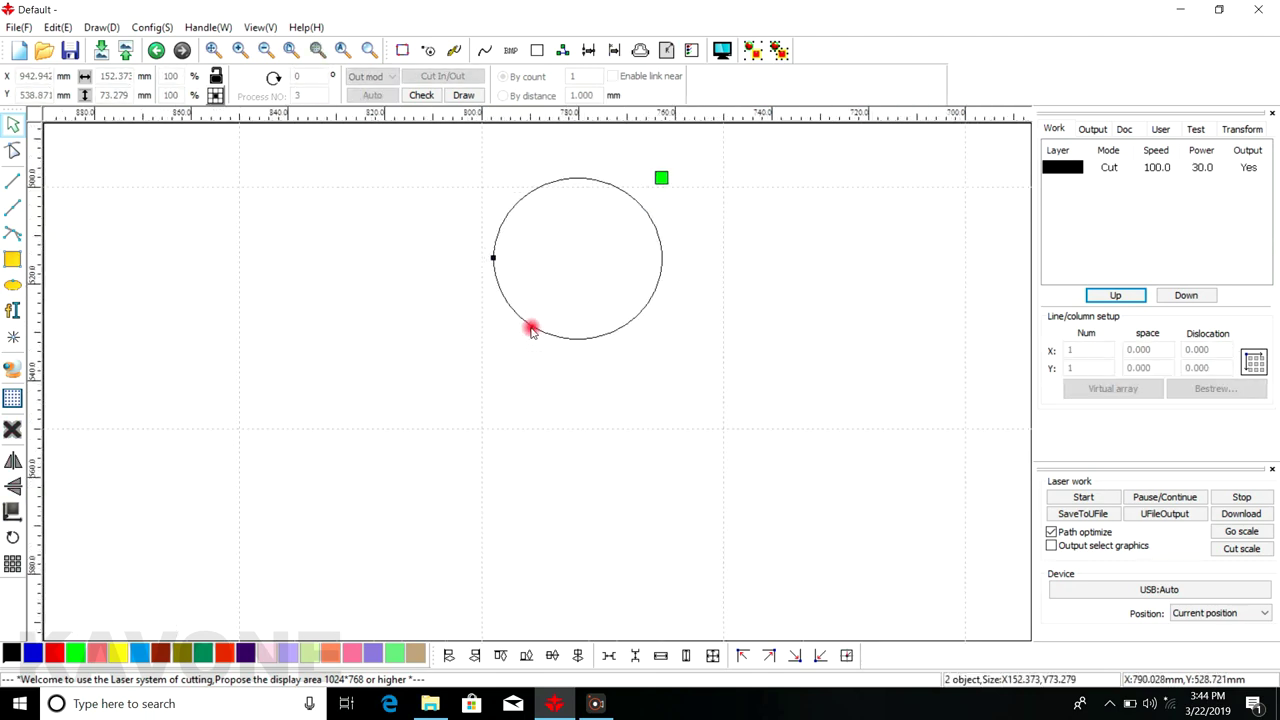
{"action": "scroll", "coordinate": [482, 302], "scroll_direction": "down", "scroll_amount": 1}
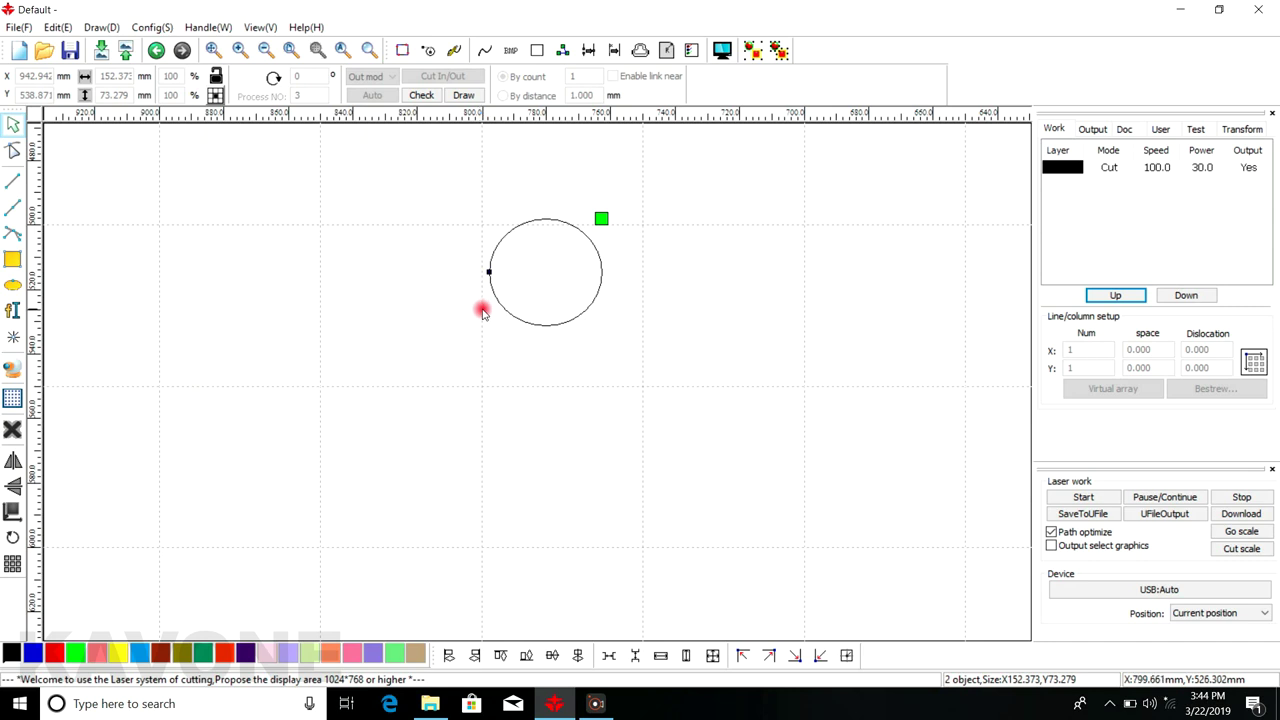
{"action": "scroll", "coordinate": [491, 192], "scroll_direction": "up", "scroll_amount": 2}
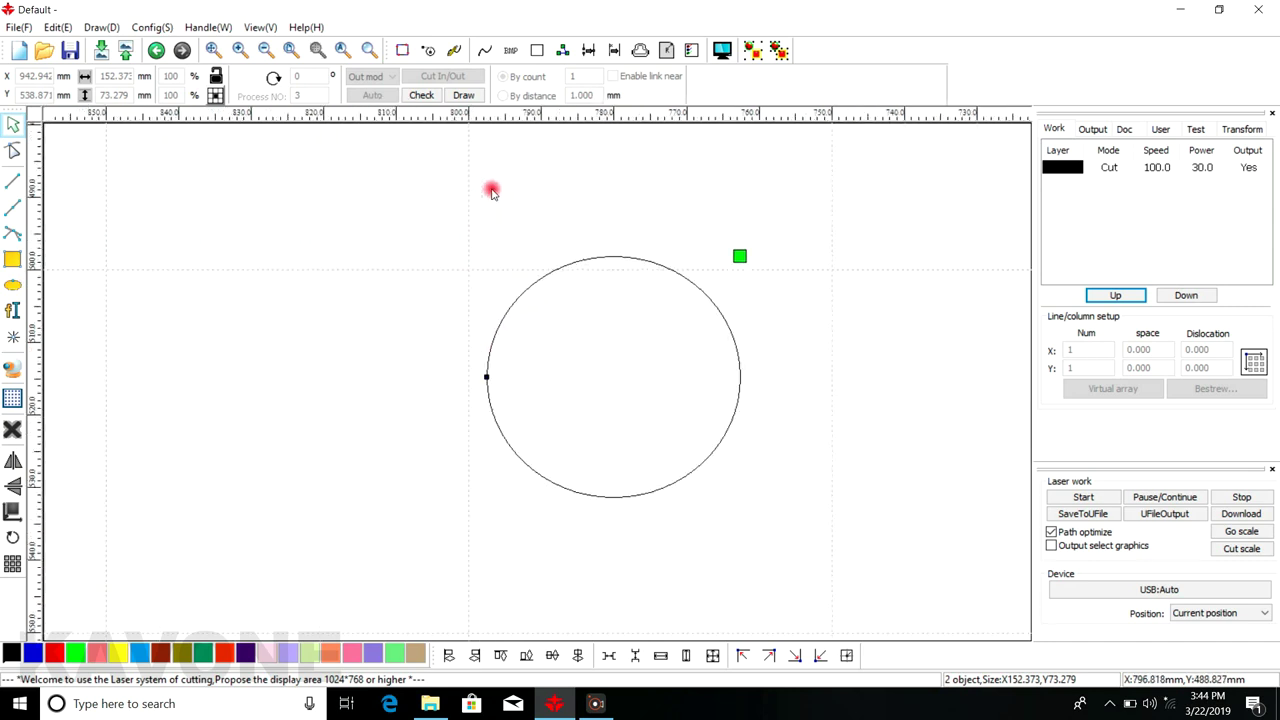
{"action": "scroll", "coordinate": [523, 382], "scroll_direction": "up", "scroll_amount": 1}
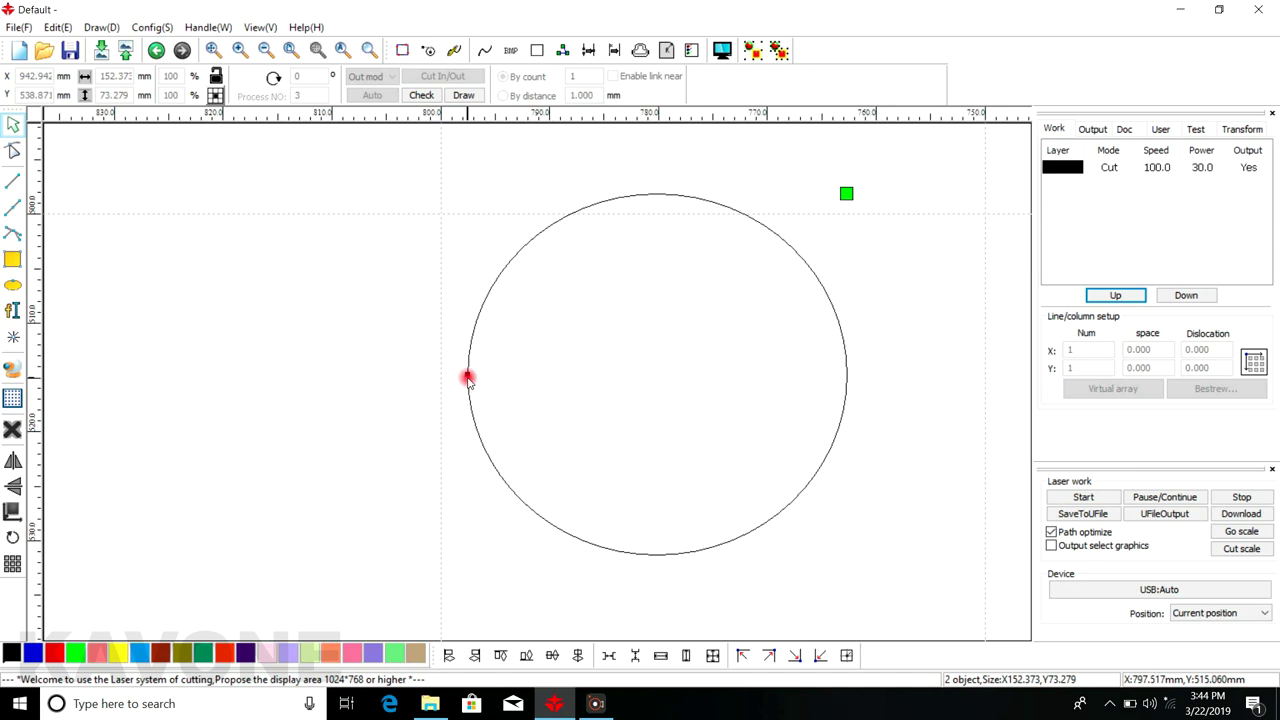
{"action": "scroll", "coordinate": [441, 305], "scroll_direction": "down", "scroll_amount": 2}
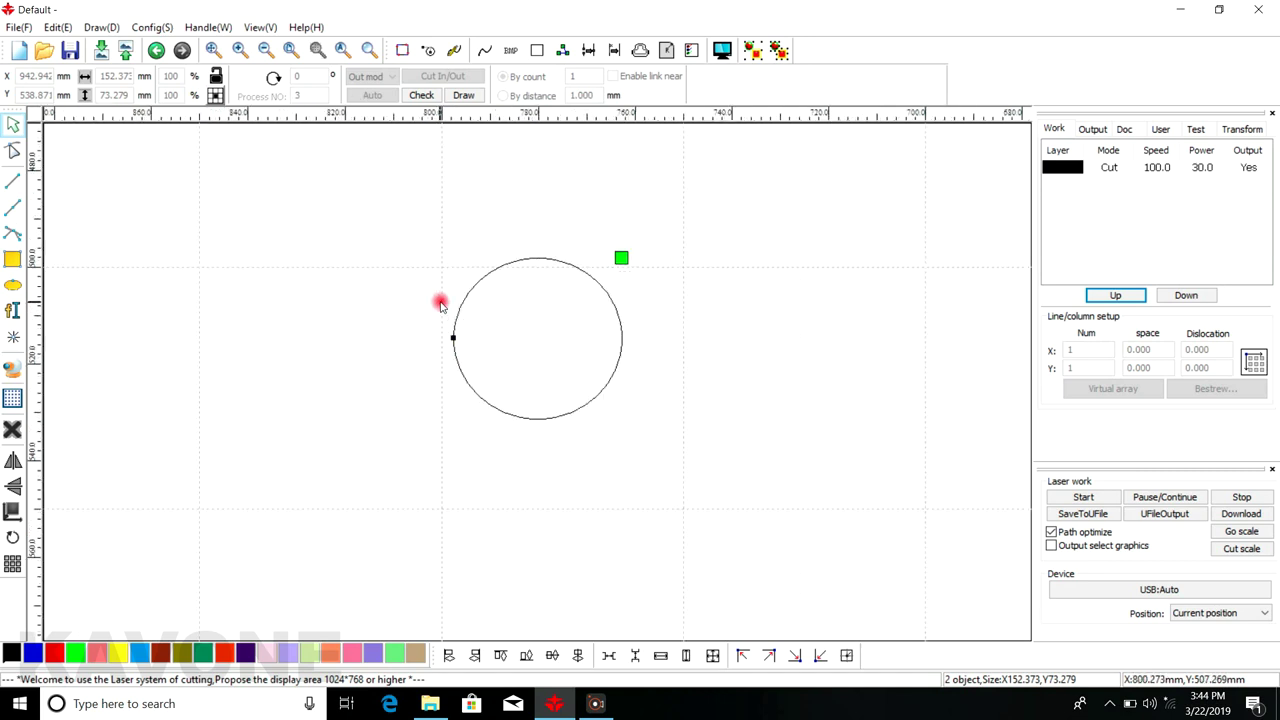
{"action": "left_click_drag", "start_coordinate": [401, 238], "coordinate": [683, 491]}
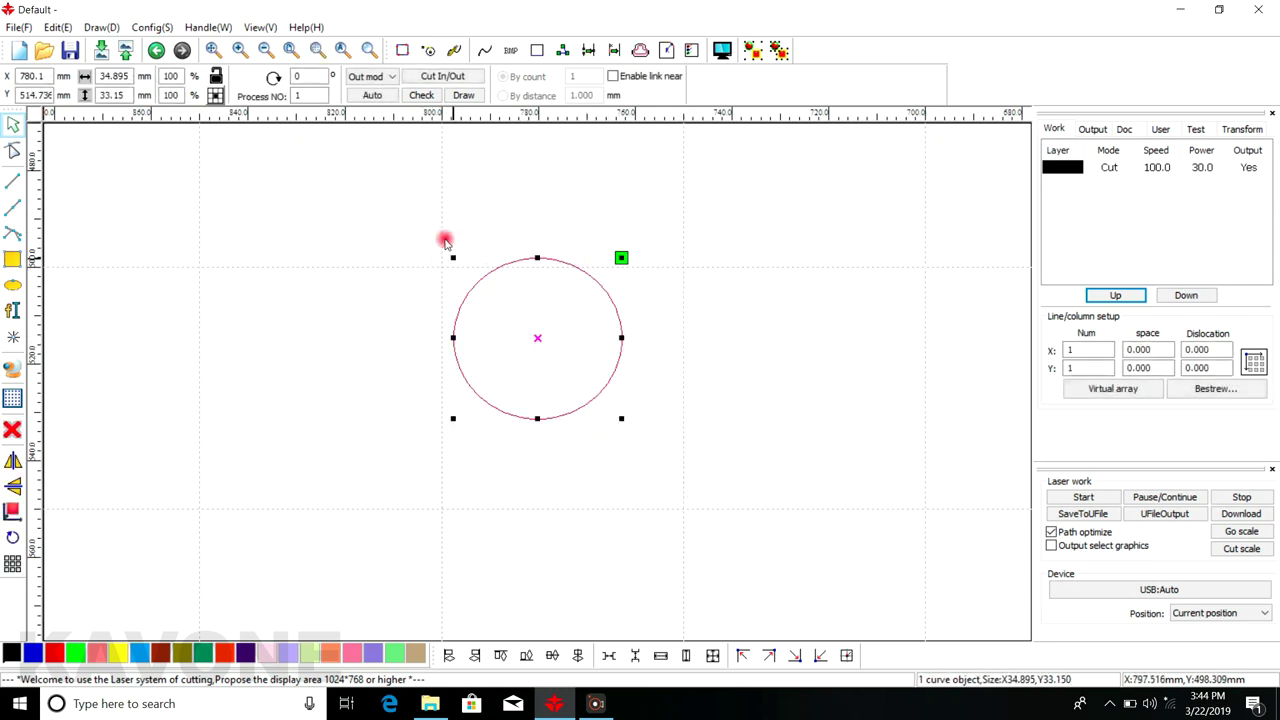
{"action": "left_click", "coordinate": [429, 51]}
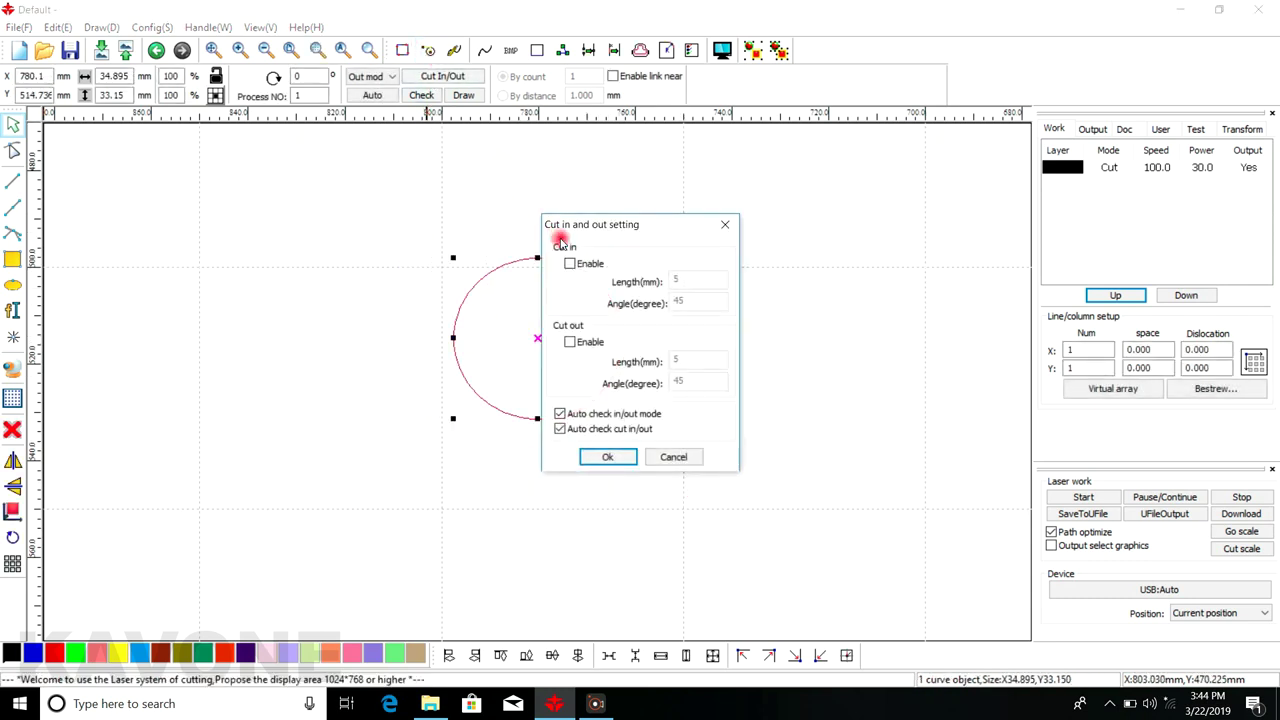
{"action": "left_click", "coordinate": [571, 265]}
{"action": "left_click", "coordinate": [570, 343]}
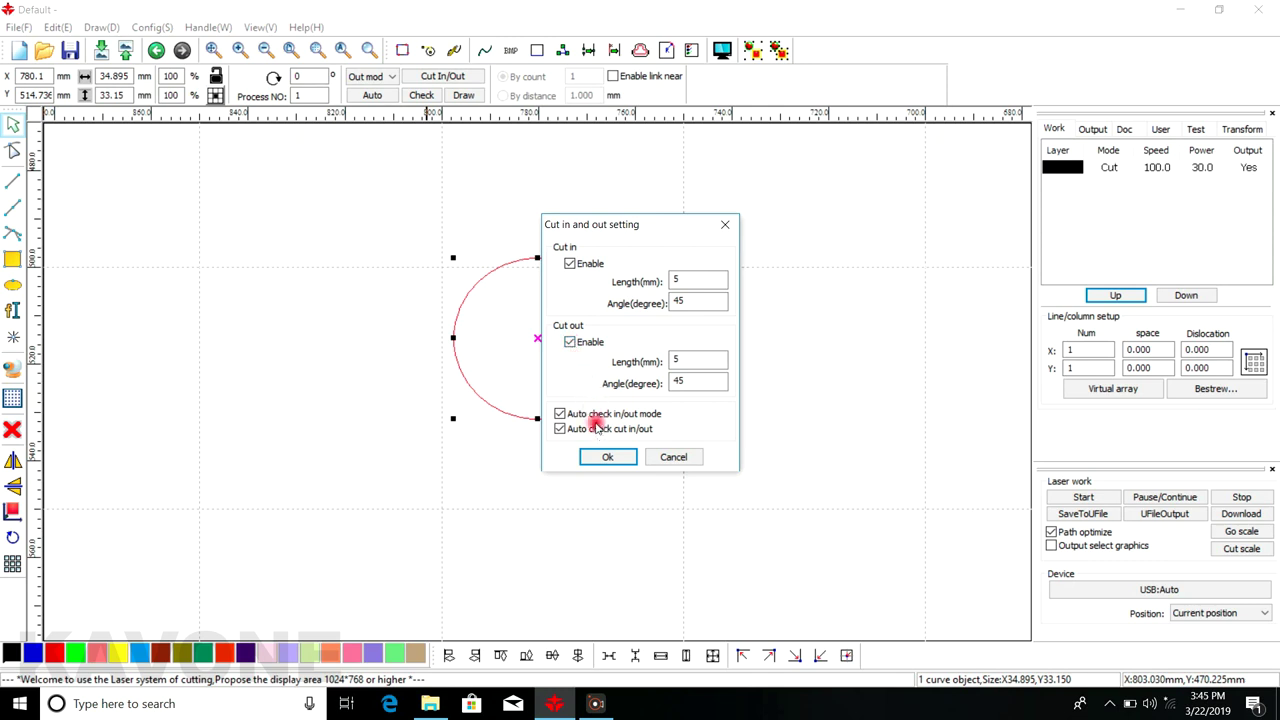
{"action": "left_click_drag", "start_coordinate": [669, 234], "coordinate": [843, 226]}
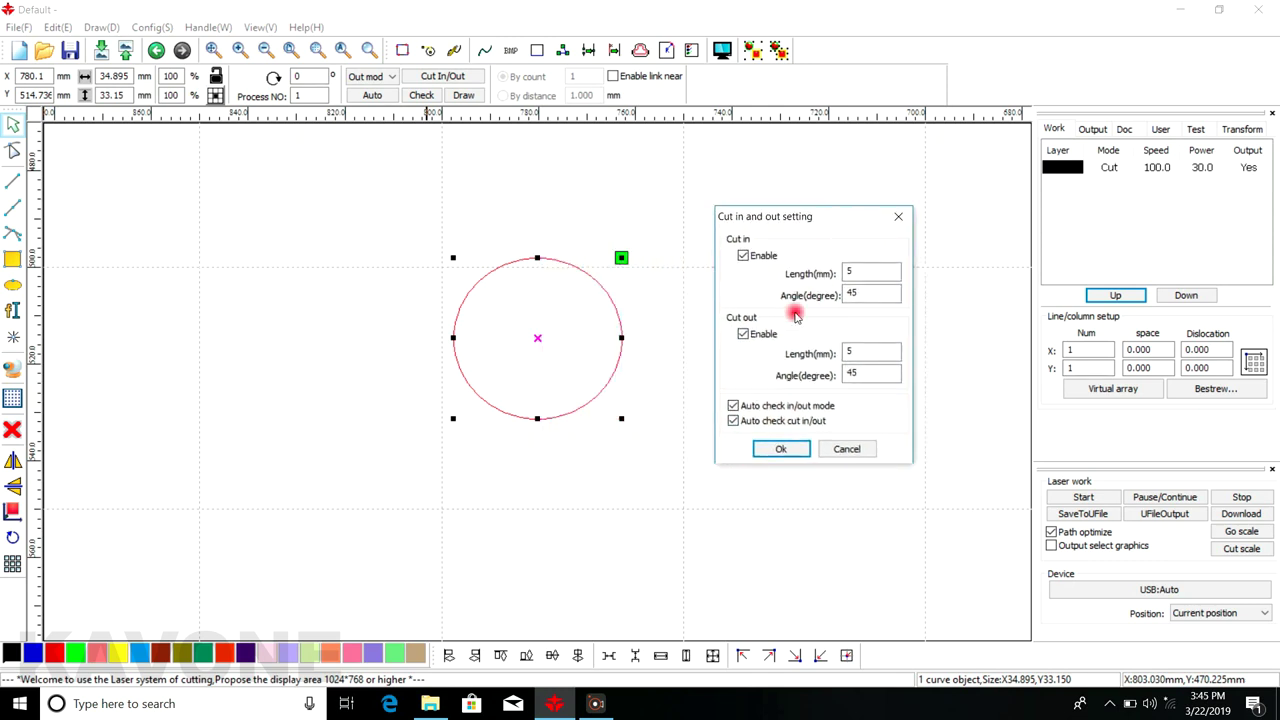
{"action": "left_click", "coordinate": [778, 449]}
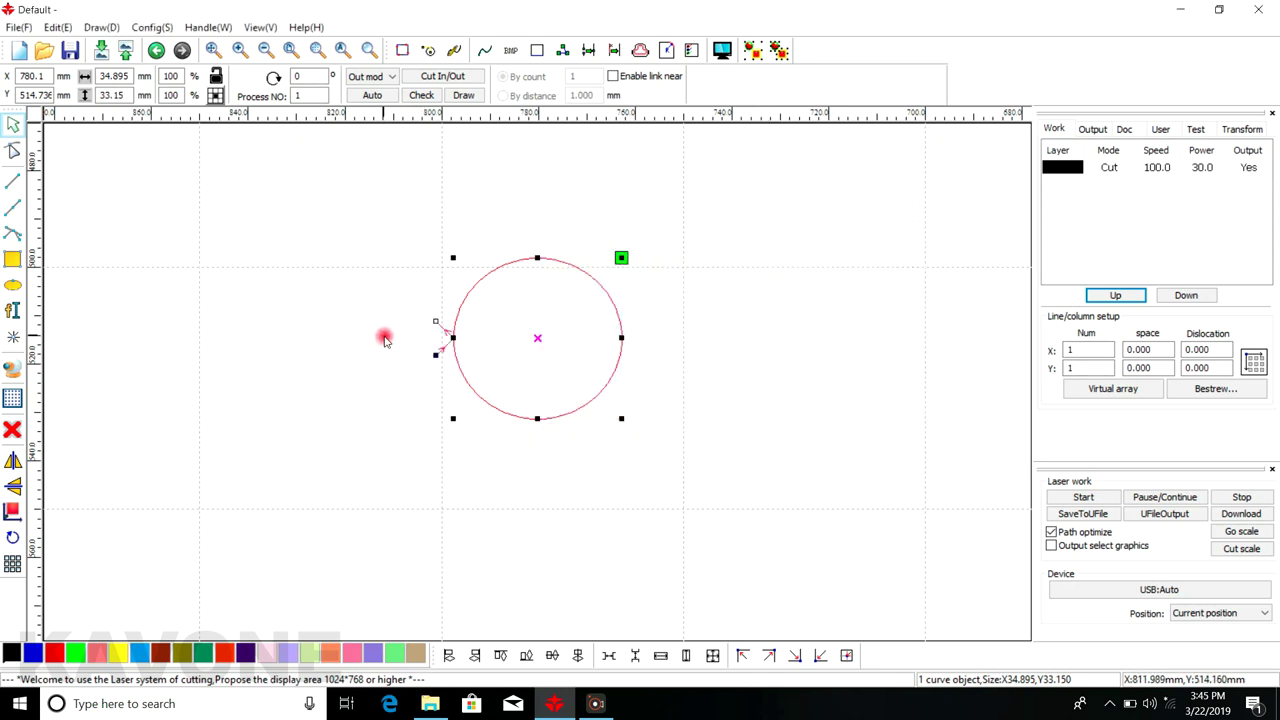
Inspect the cut-in and cut-out lines and their directions at the circle's start point
{"action": "scroll", "coordinate": [407, 344], "scroll_direction": "up", "scroll_amount": 2}
{"action": "scroll", "coordinate": [415, 335], "scroll_direction": "up", "scroll_amount": 2}
{"action": "scroll", "coordinate": [426, 318], "scroll_direction": "down", "scroll_amount": 2}
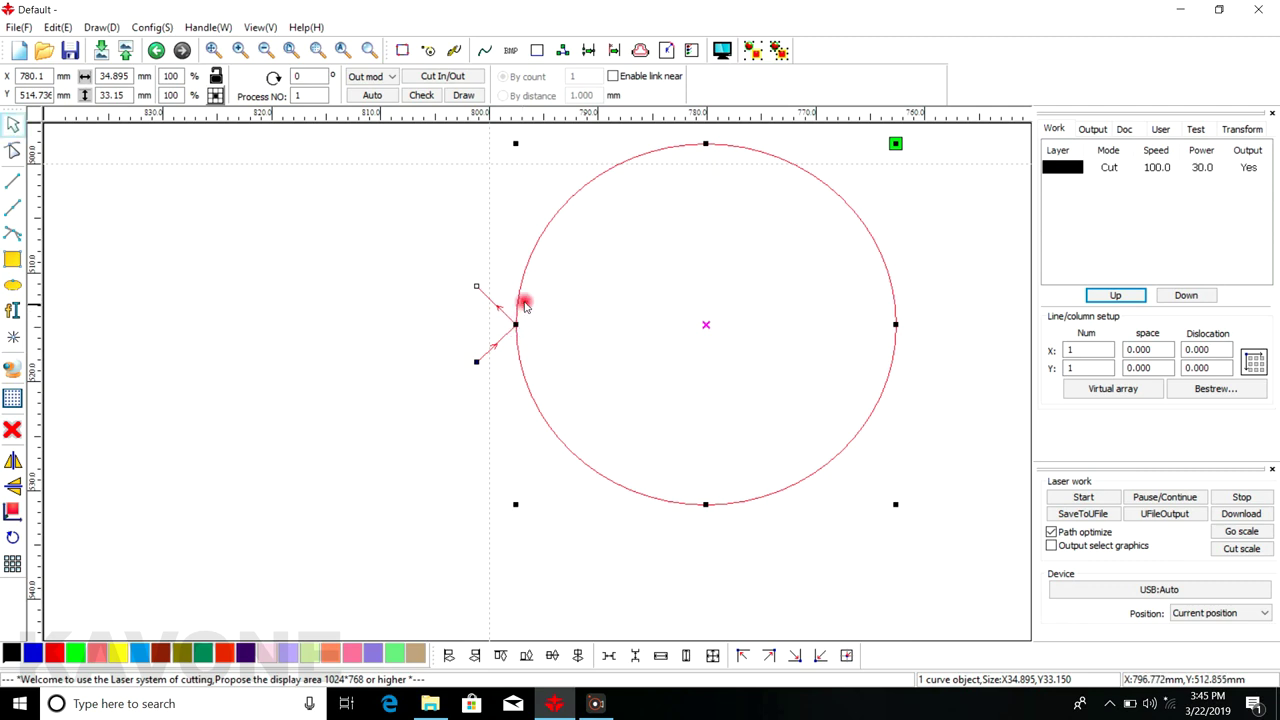
{"action": "left_click", "coordinate": [475, 365]}
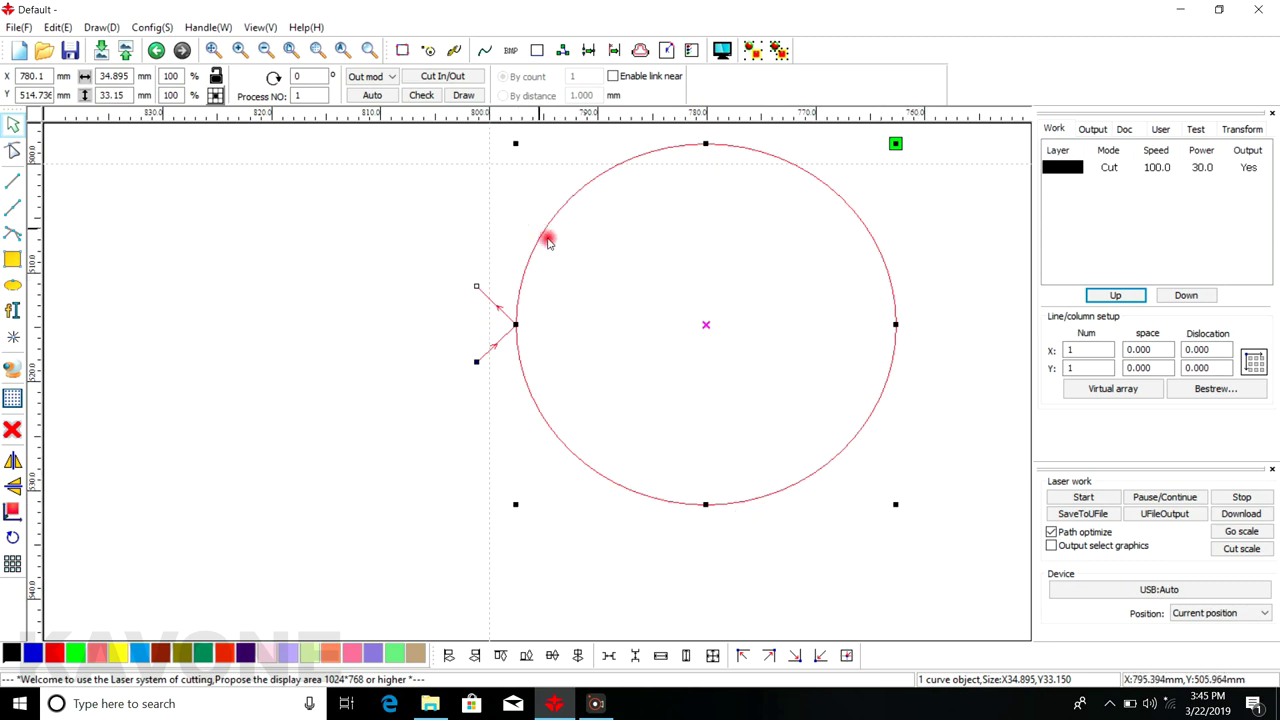
{"action": "scroll", "coordinate": [403, 258], "scroll_direction": "down", "scroll_amount": 1}
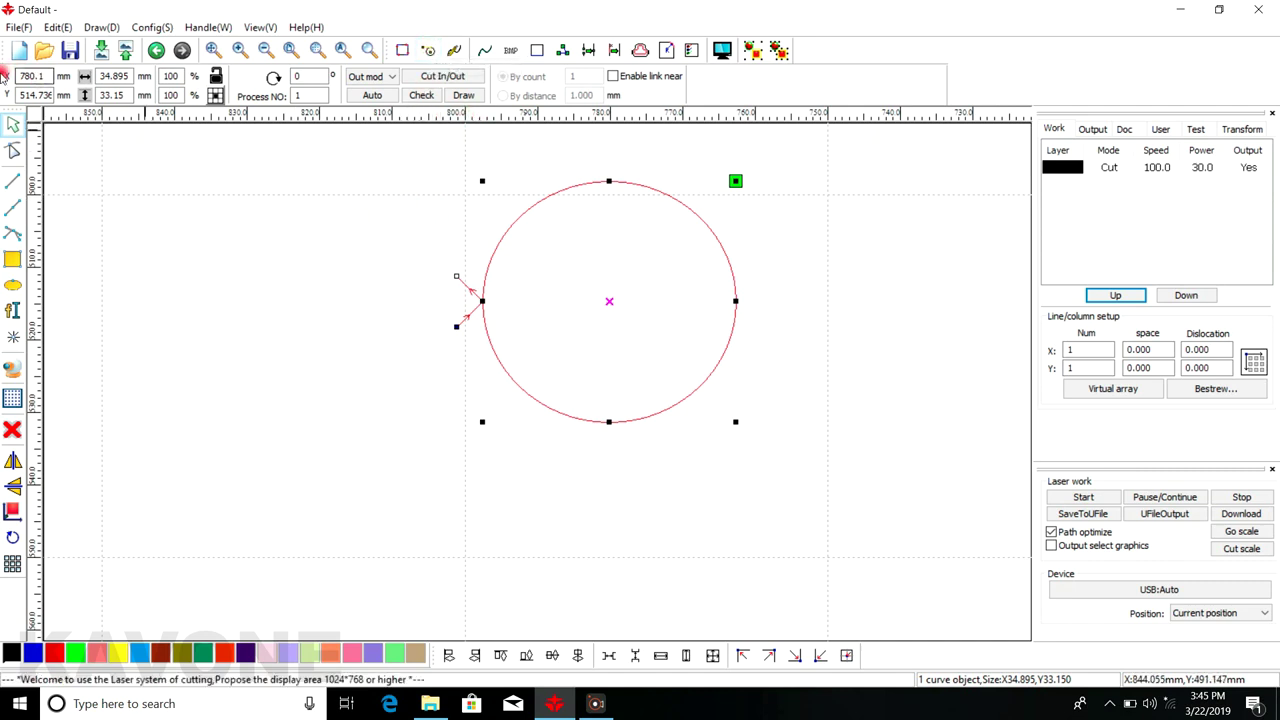
Set the circle's cut line mode to In mod and redraw the cut-in and cut-out lines on the circle's right side
{"action": "left_click", "coordinate": [428, 50]}
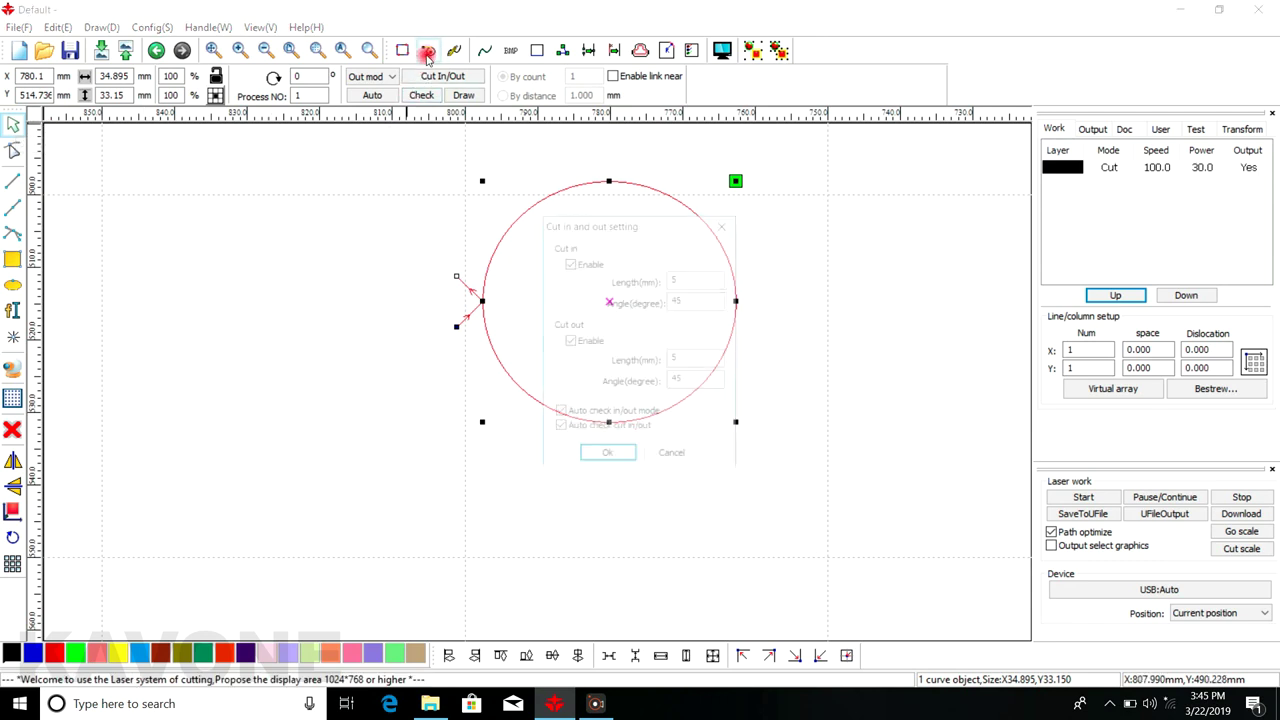
{"action": "left_click", "coordinate": [680, 457]}
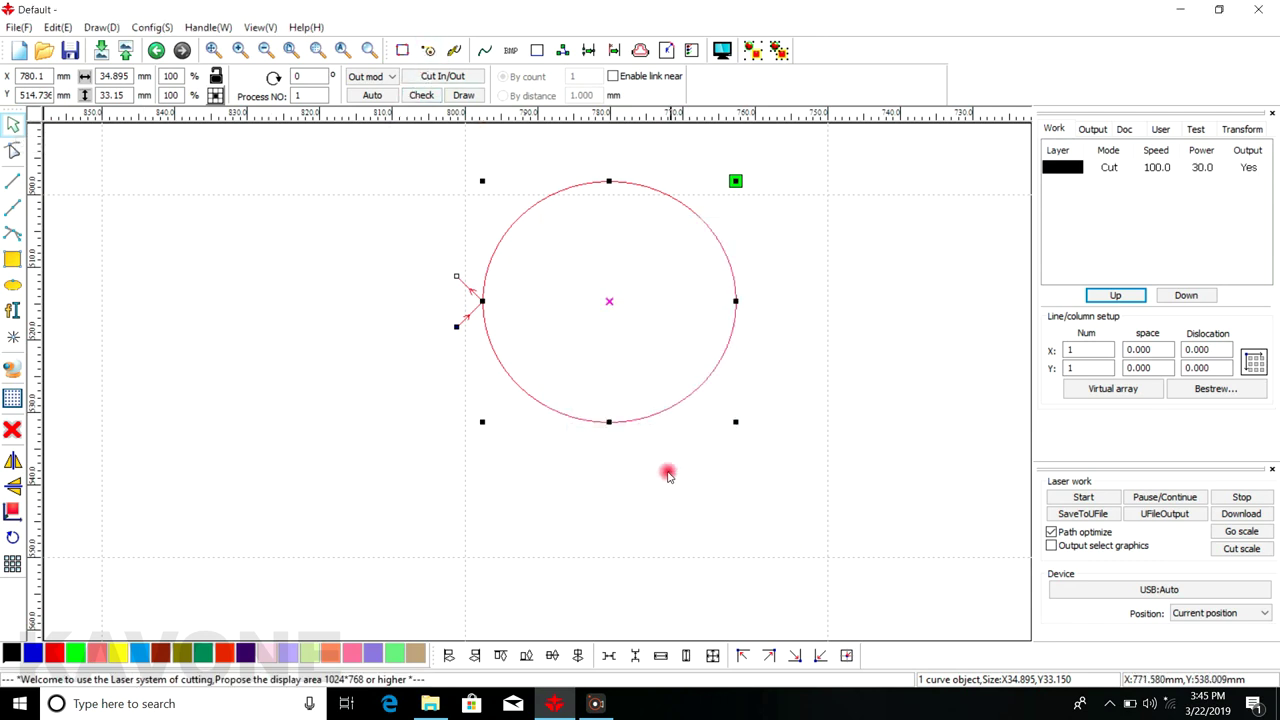
{"action": "left_click", "coordinate": [523, 426]}
{"action": "scroll", "coordinate": [510, 412], "scroll_direction": "down", "scroll_amount": 2}
{"action": "left_click_drag", "start_coordinate": [451, 223], "coordinate": [734, 508]}
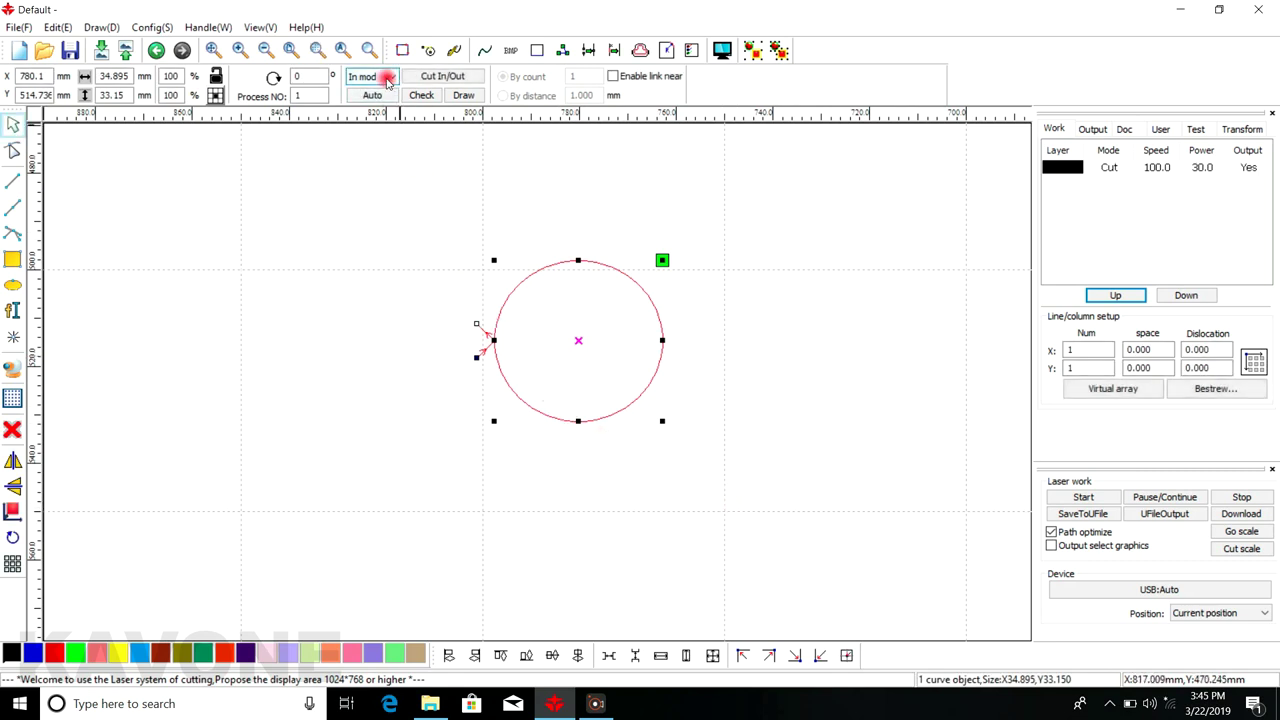
{"action": "left_click", "coordinate": [462, 94]}
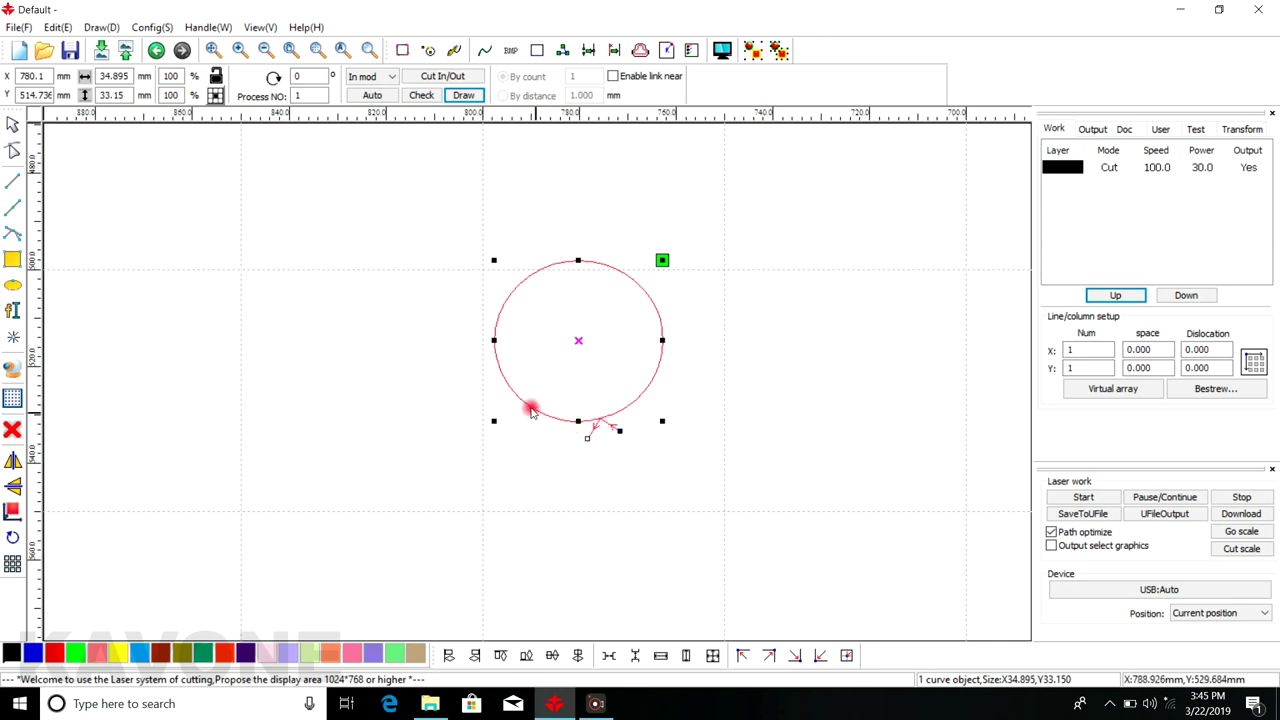
{"action": "left_click", "coordinate": [506, 382]}
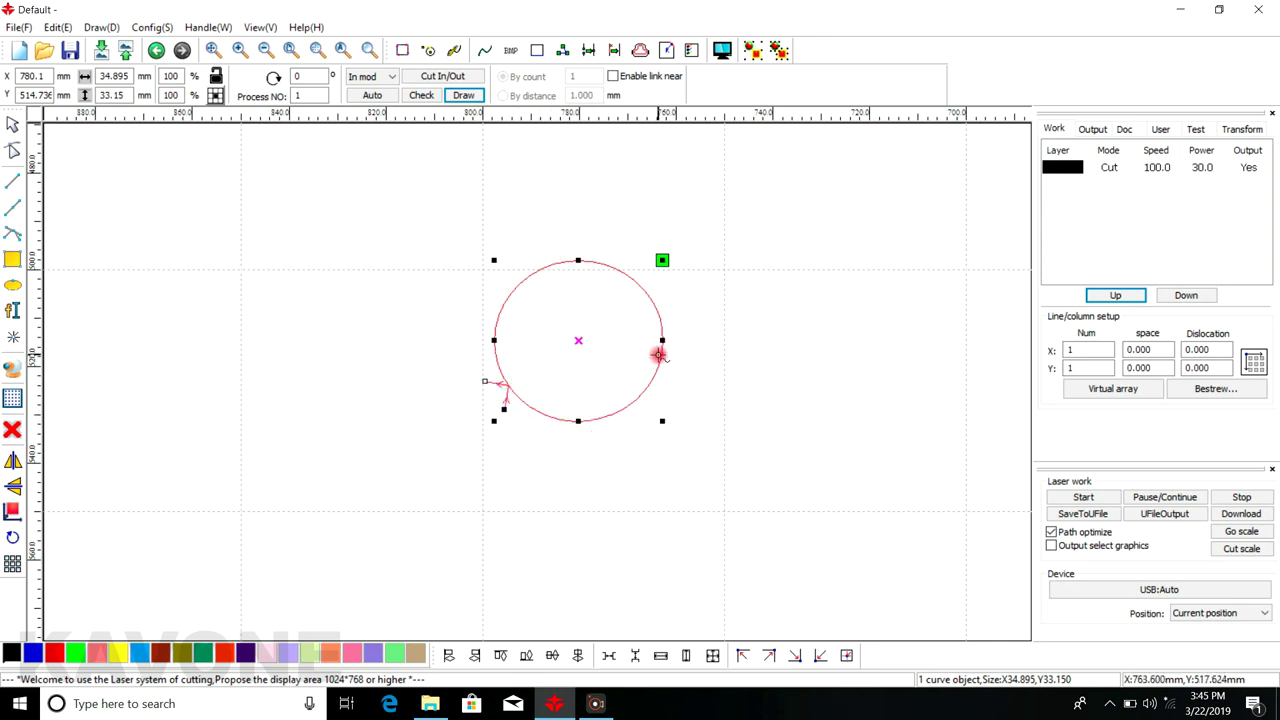
{"action": "left_click", "coordinate": [398, 84]}
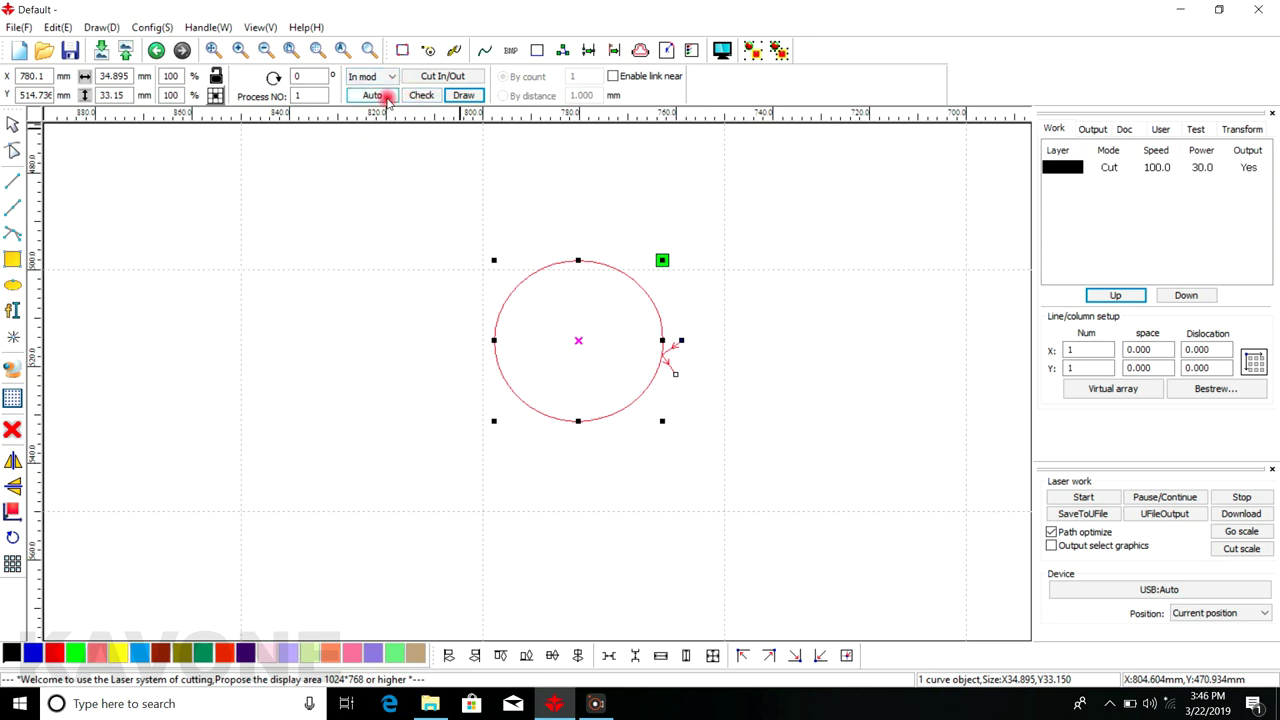
Try to reverse the circle's cutting direction in the cutting property settings
{"action": "left_click", "coordinate": [431, 50]}
{"action": "left_click", "coordinate": [725, 224]}
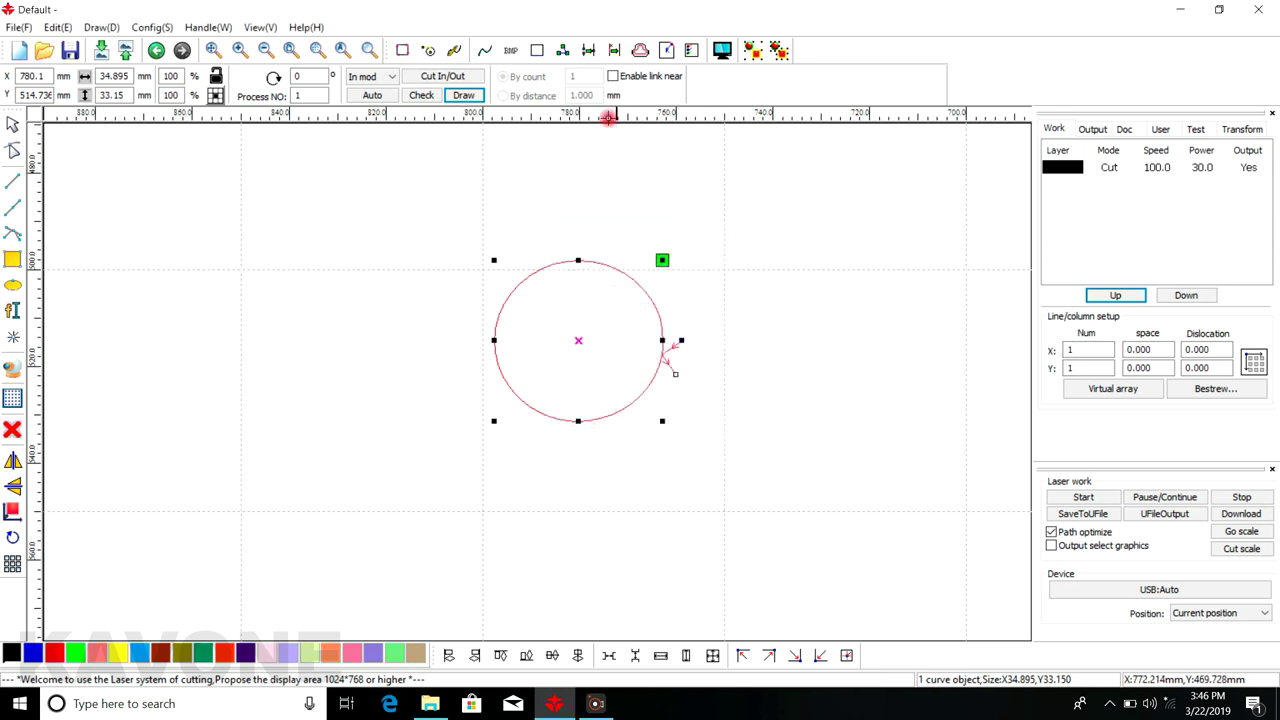
{"action": "left_click", "coordinate": [456, 51]}
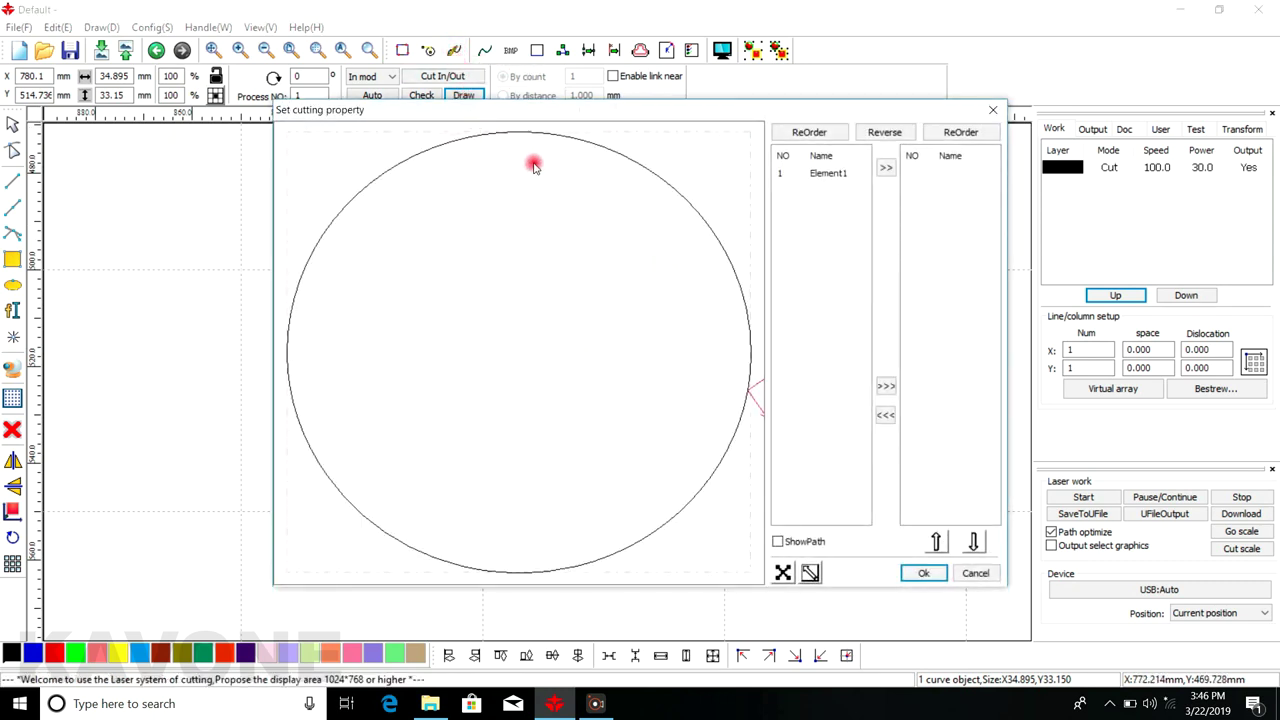
{"action": "scroll", "coordinate": [583, 222], "scroll_direction": "down", "scroll_amount": 2}
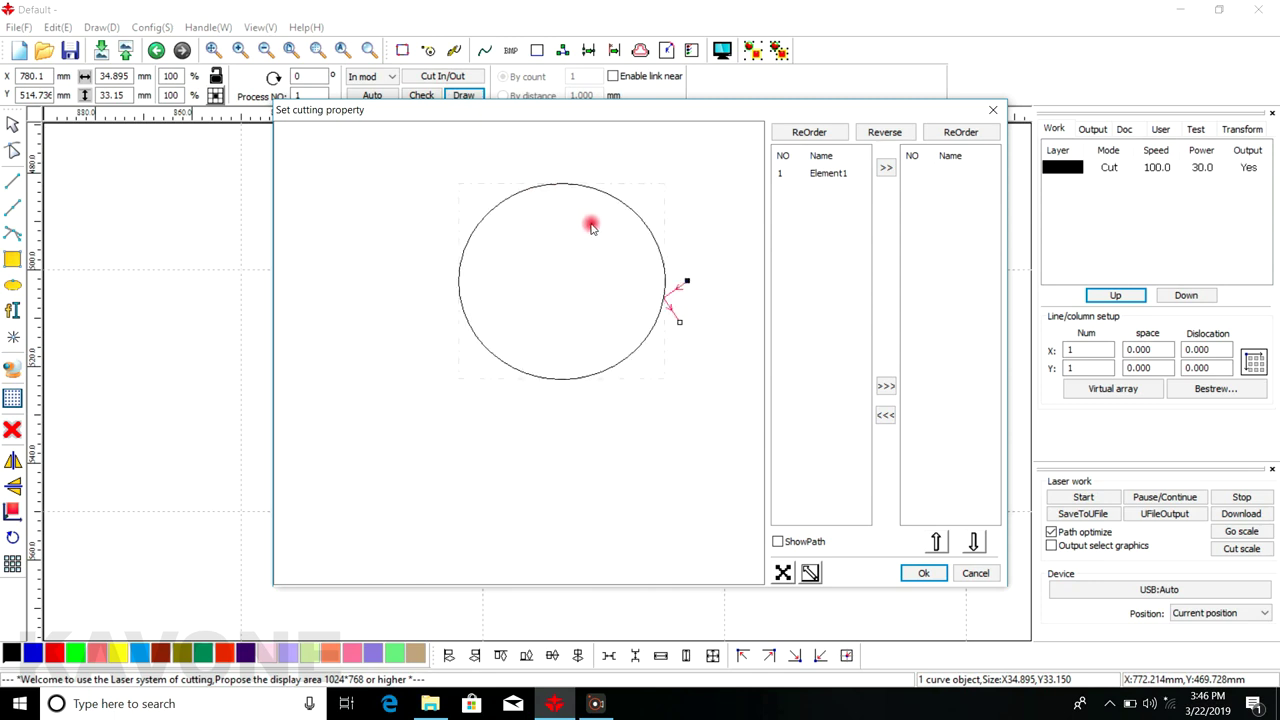
{"action": "scroll", "coordinate": [565, 221], "scroll_direction": "up", "scroll_amount": 1}
{"action": "left_click", "coordinate": [885, 170]}
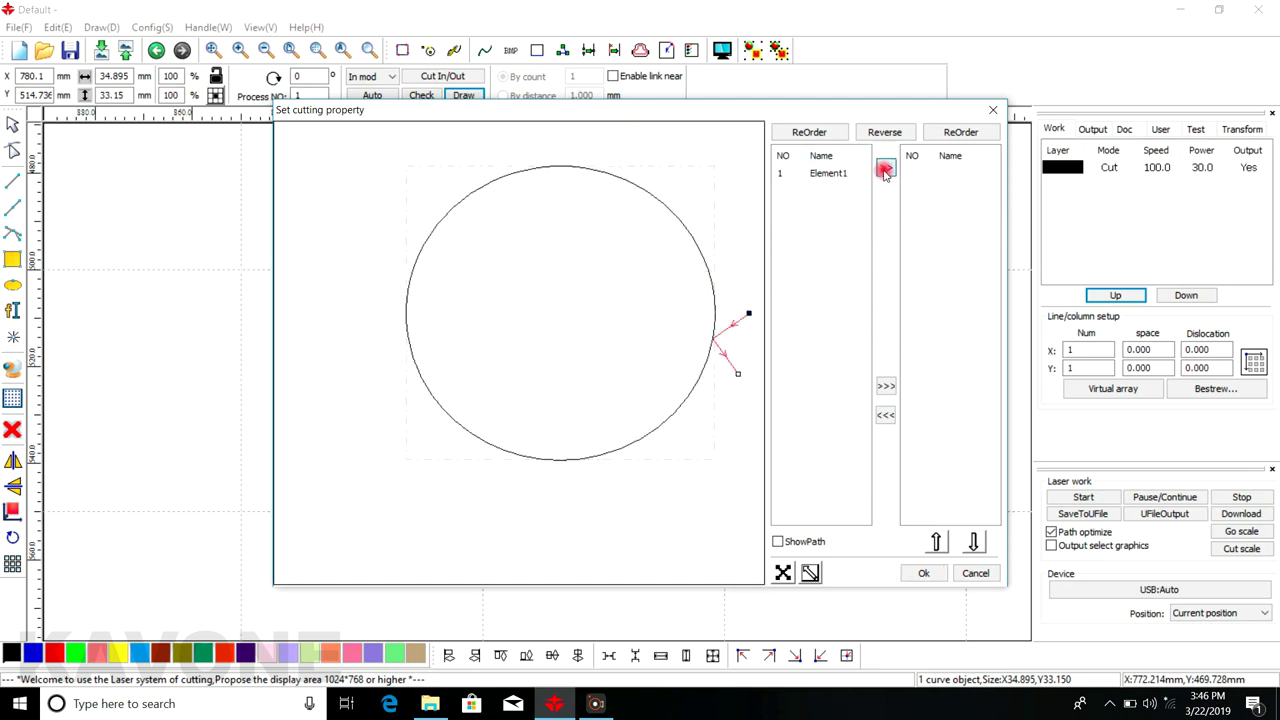
{"action": "left_click", "coordinate": [886, 134]}
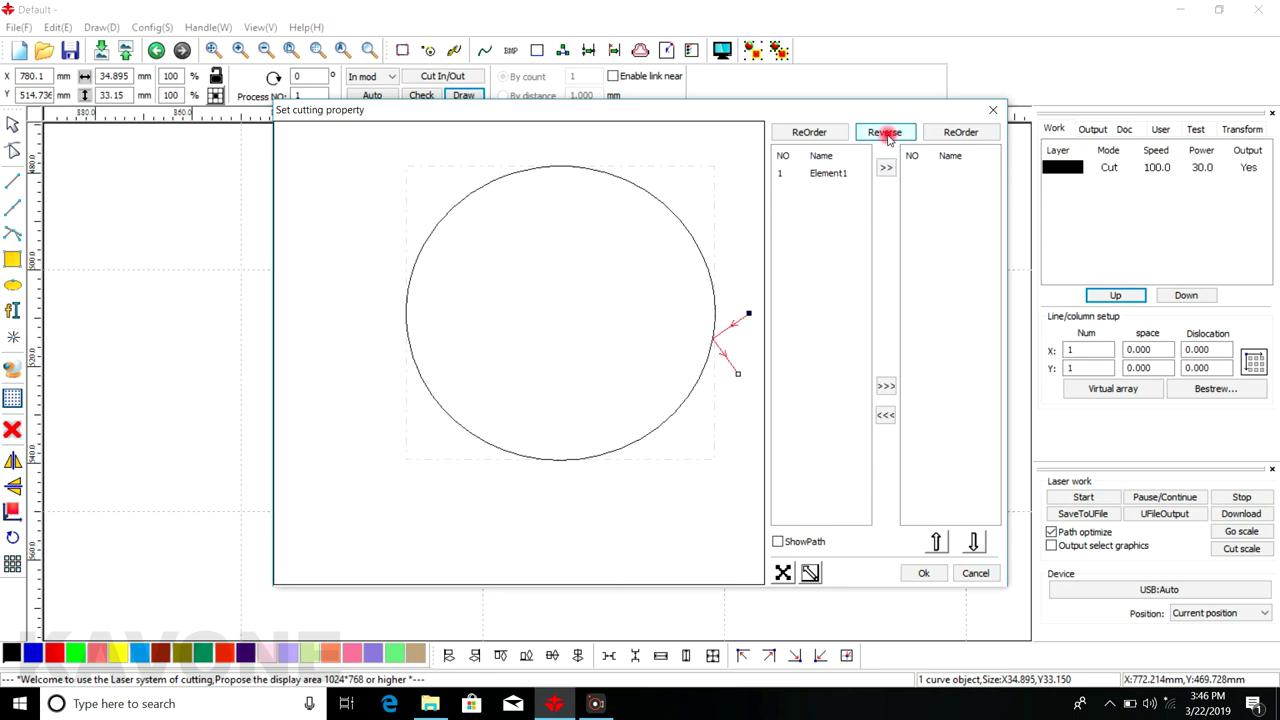
{"action": "left_click", "coordinate": [993, 110]}
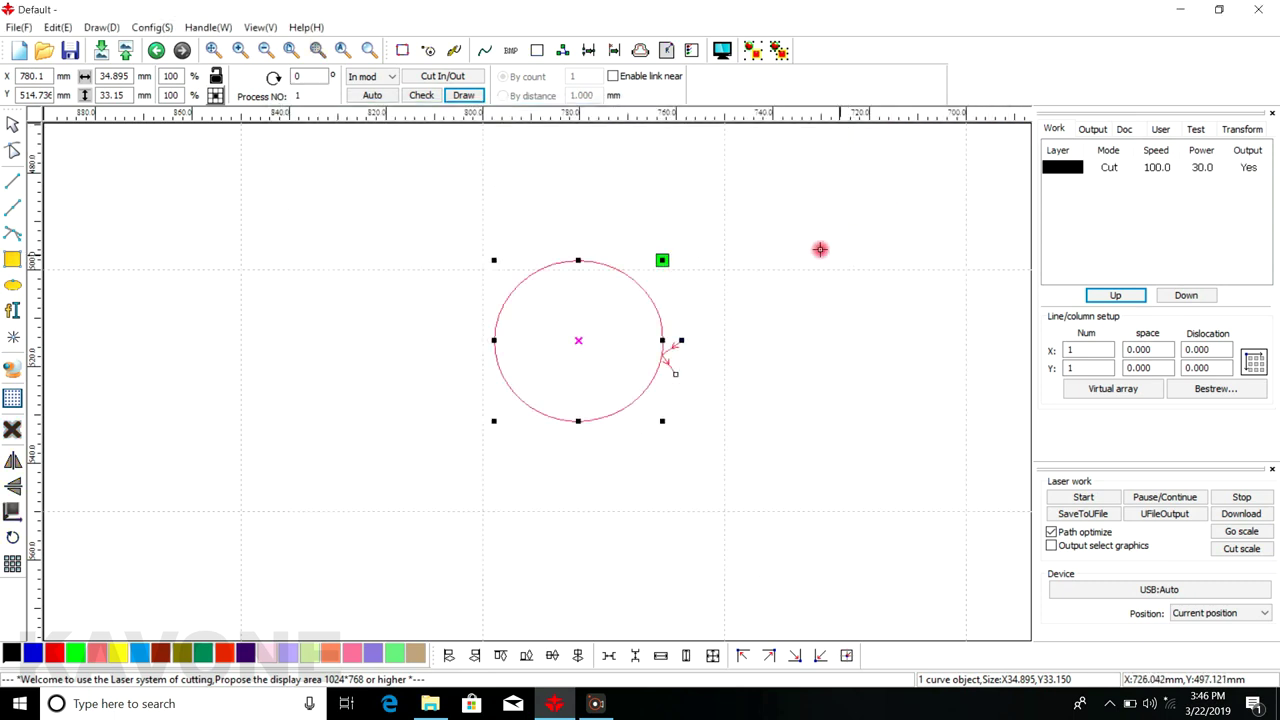
Delete the circle with the cut-in and cut-out lines and draw a new circle about 25 mm in diameter
{"action": "left_click", "coordinate": [13, 124]}
{"action": "left_click", "coordinate": [612, 380]}
{"action": "left_click_drag", "start_coordinate": [449, 220], "coordinate": [711, 531]}
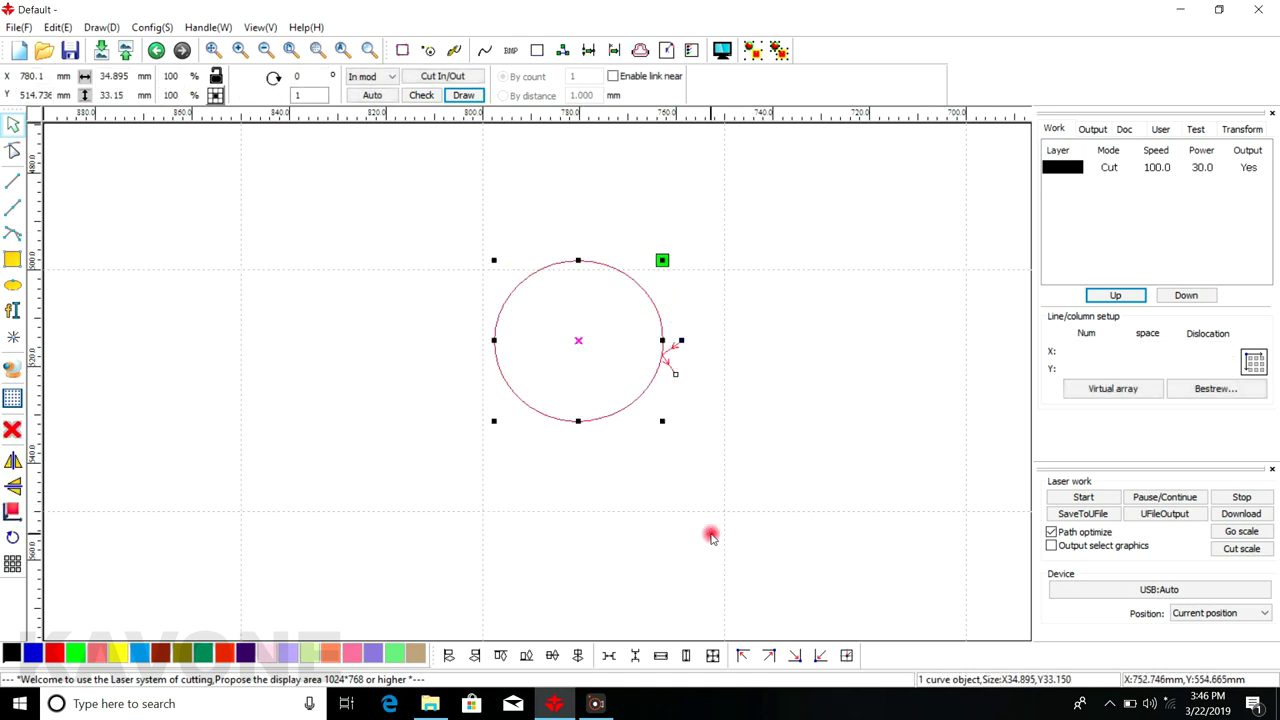
{"action": "key", "text": "Delete"}
{"action": "left_click", "coordinate": [13, 285]}
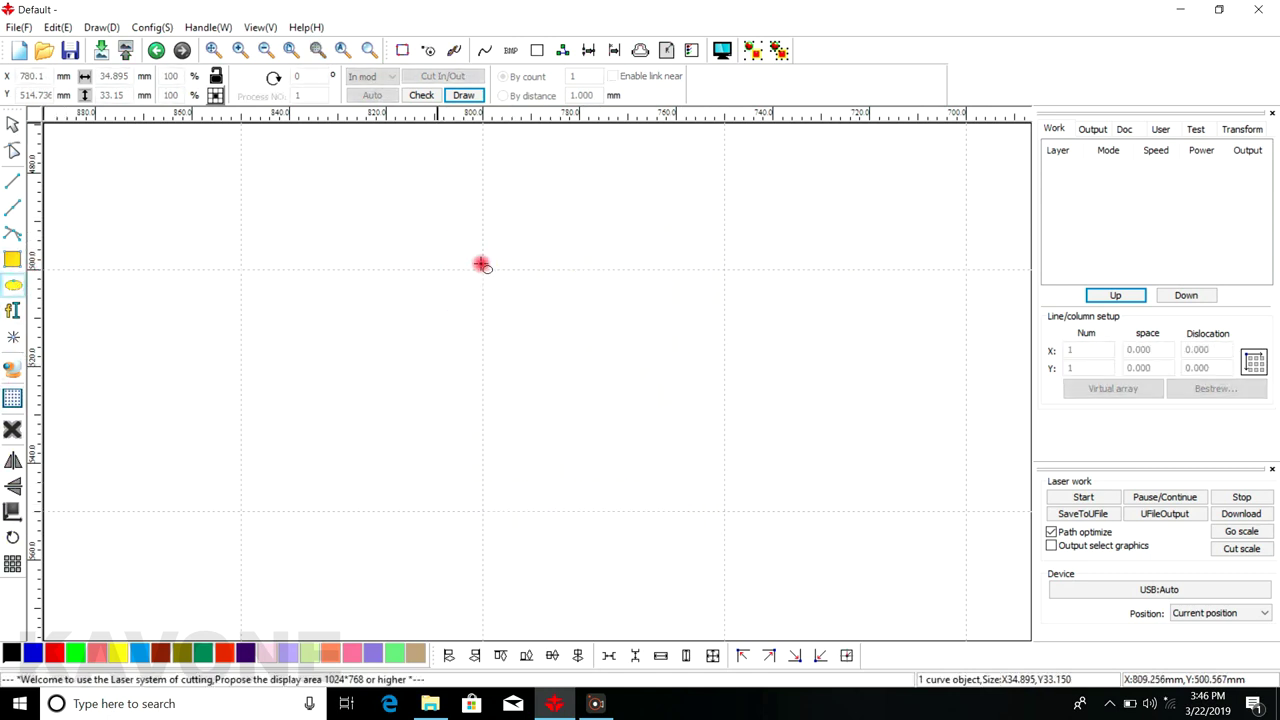
{"action": "left_click_drag", "start_coordinate": [503, 309], "coordinate": [623, 449]}
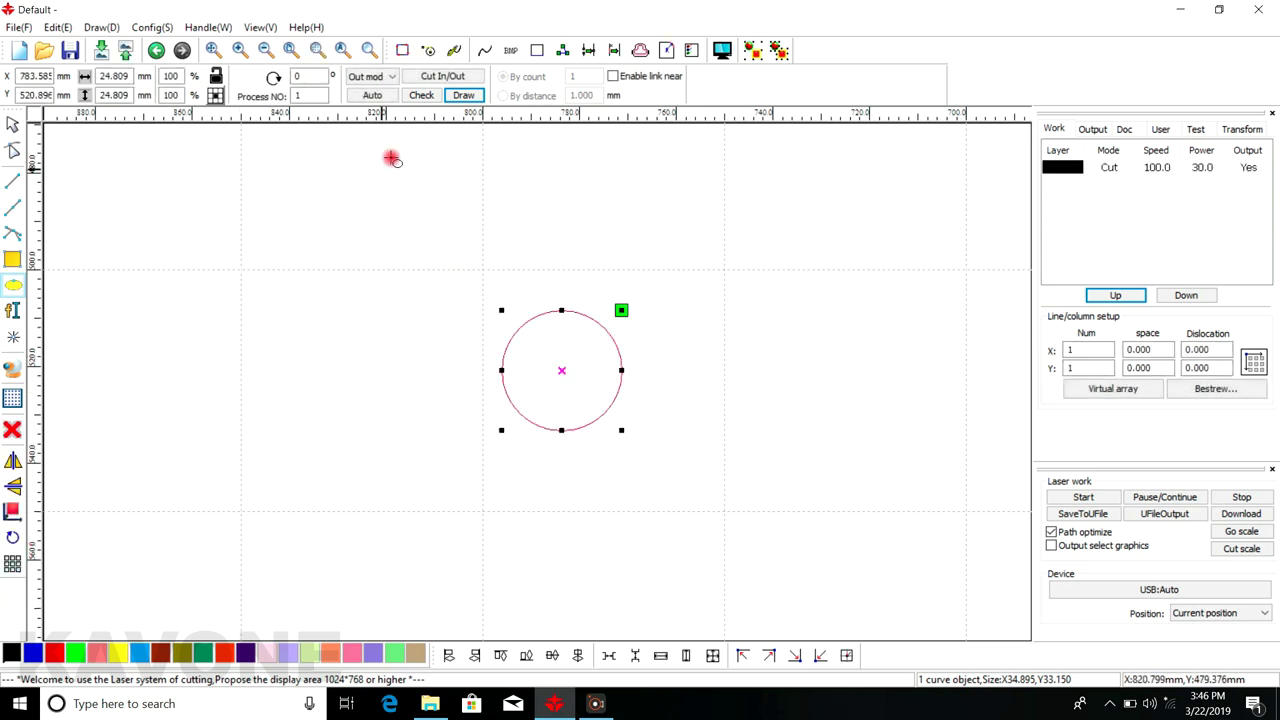
Reverse Element1's cutting direction twice in the new circle's cutting property settings and accept them
{"action": "left_click", "coordinate": [453, 51]}
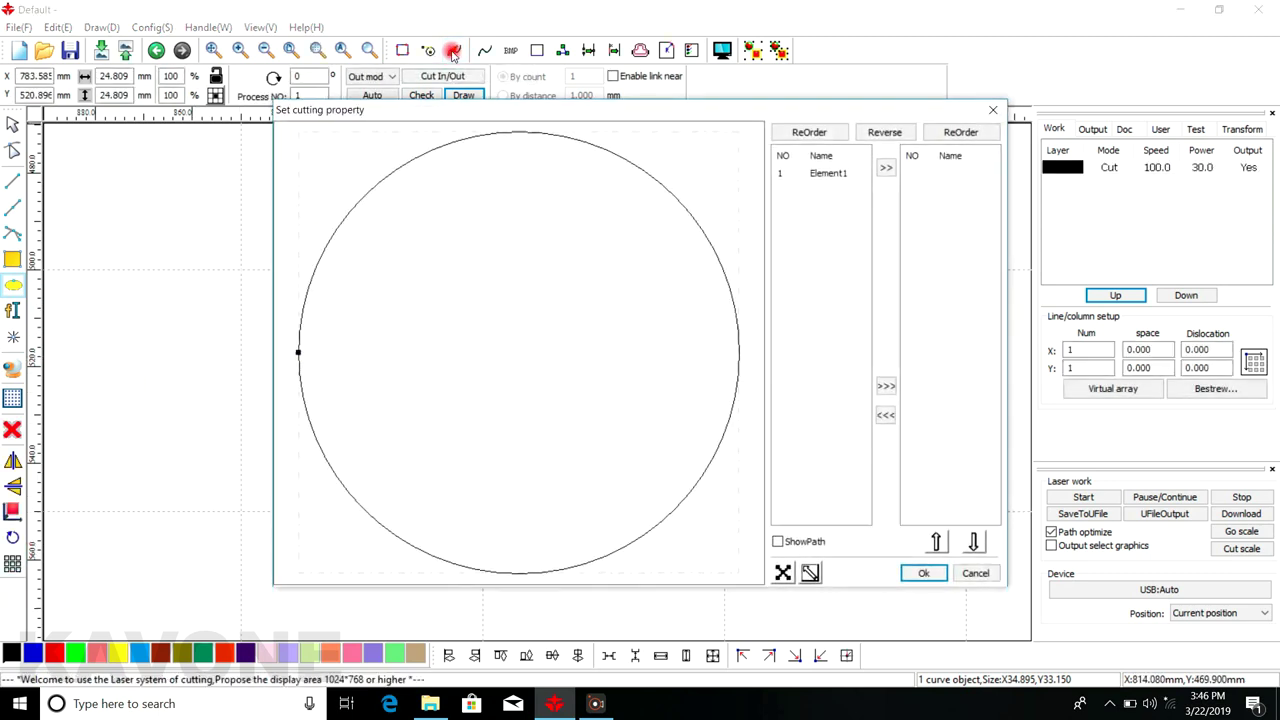
{"action": "left_click", "coordinate": [813, 174]}
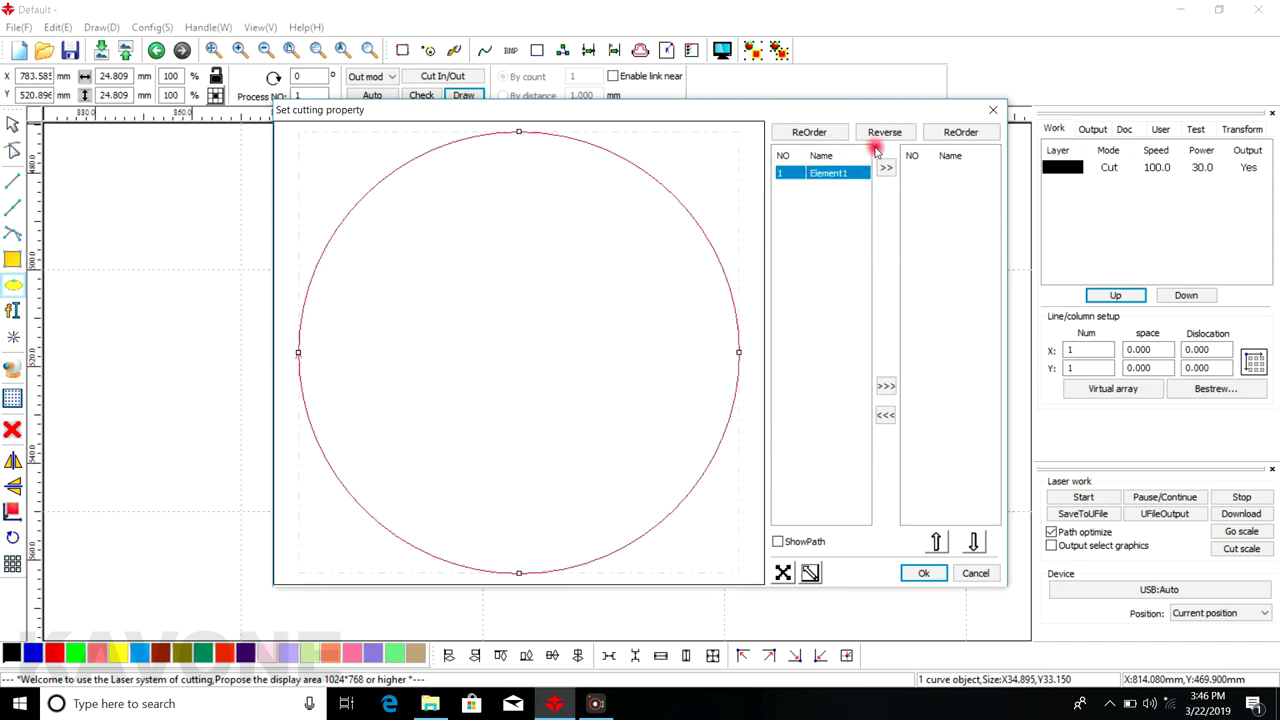
{"action": "left_click", "coordinate": [883, 134]}
{"action": "scroll", "coordinate": [286, 366], "scroll_direction": "up", "scroll_amount": 2}
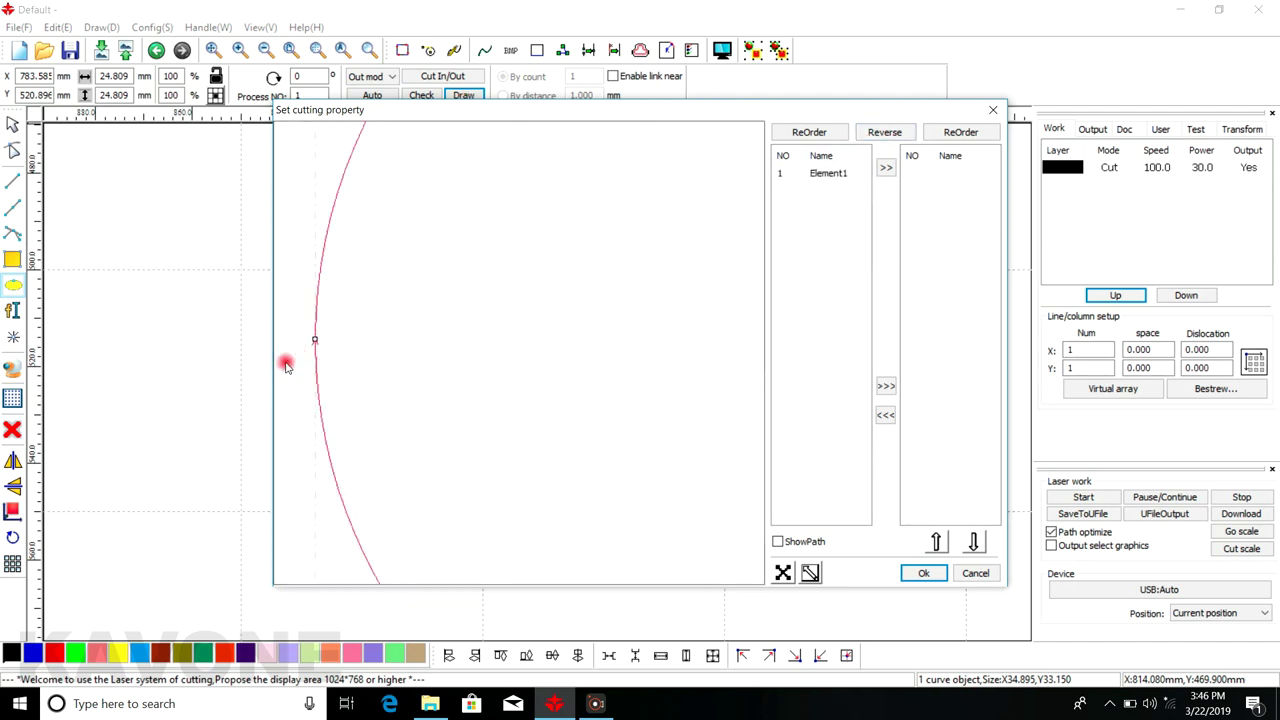
{"action": "scroll", "coordinate": [291, 361], "scroll_direction": "down", "scroll_amount": 2}
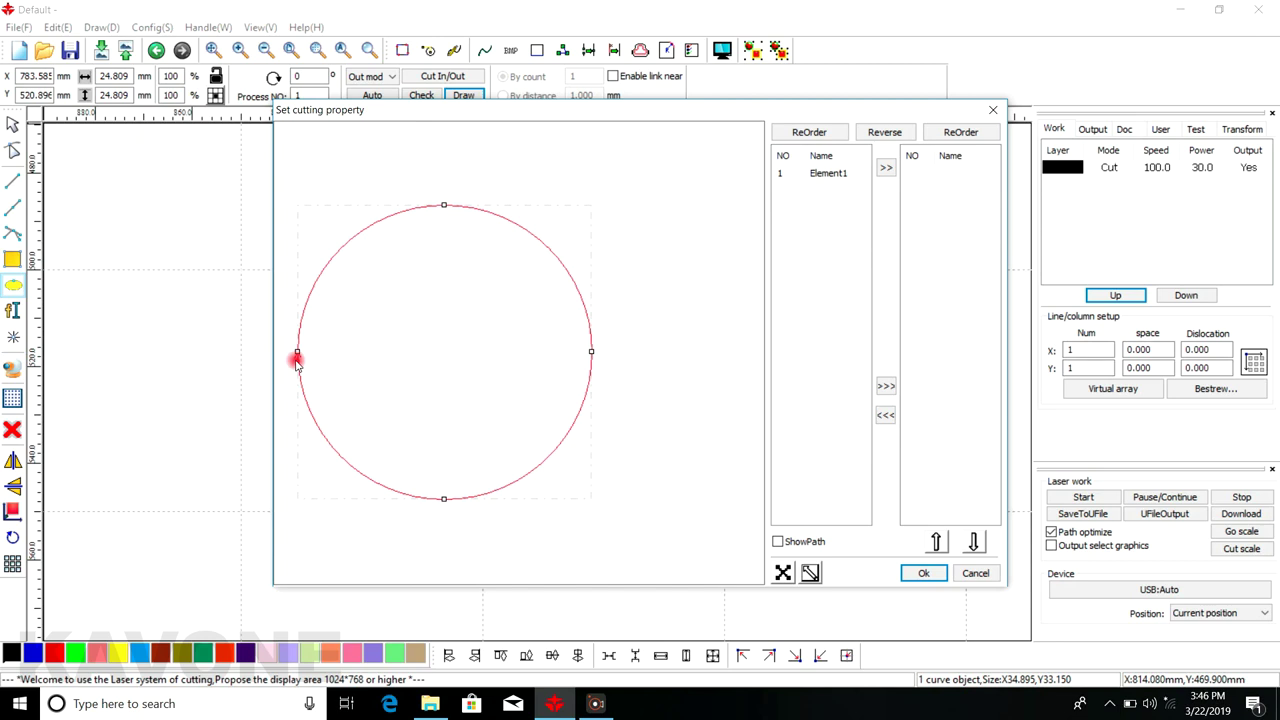
{"action": "left_click", "coordinate": [876, 132]}
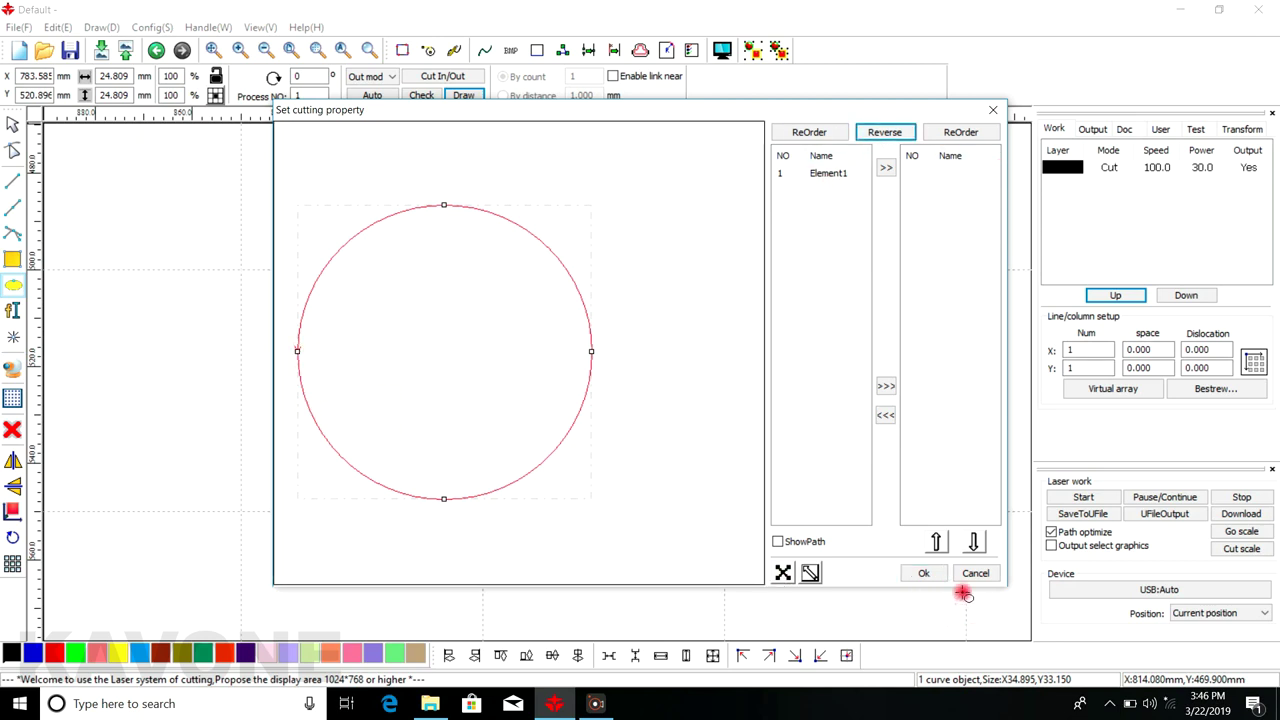
{"action": "left_click", "coordinate": [926, 573]}
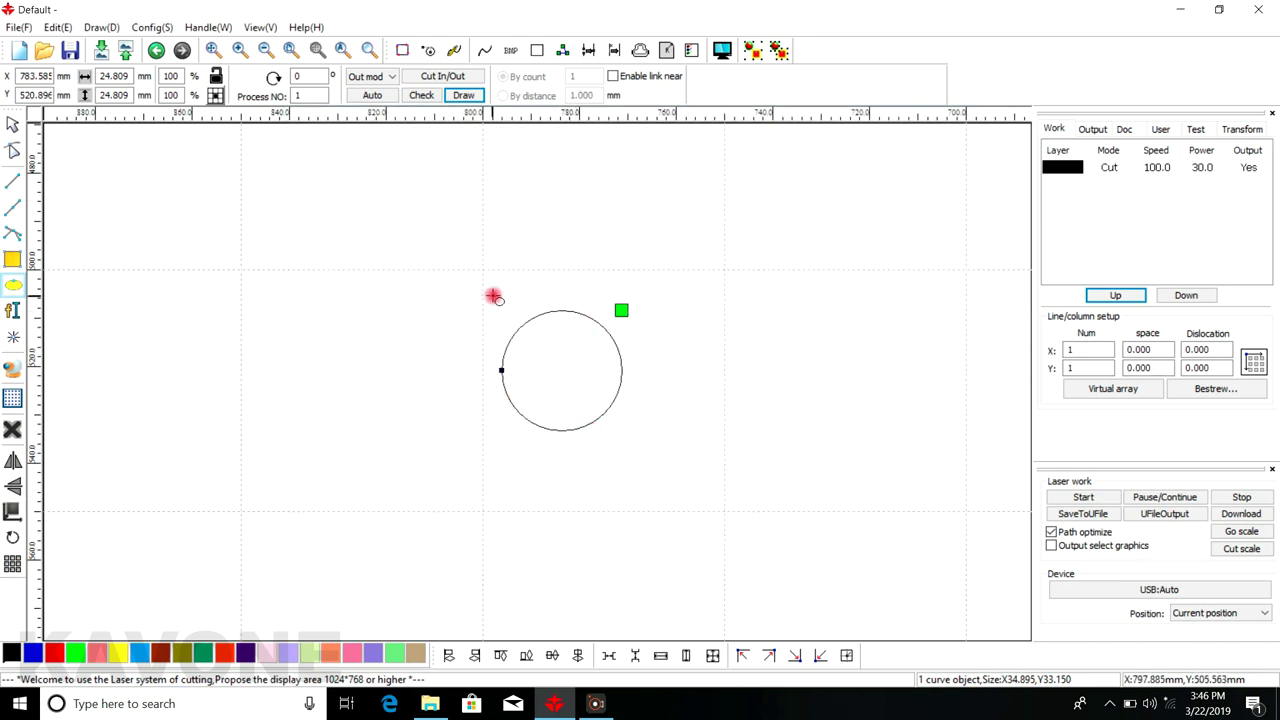
Select the 25 mm circle and delete it from the drawing area
{"action": "left_click", "coordinate": [12, 124]}
{"action": "left_click", "coordinate": [445, 322]}
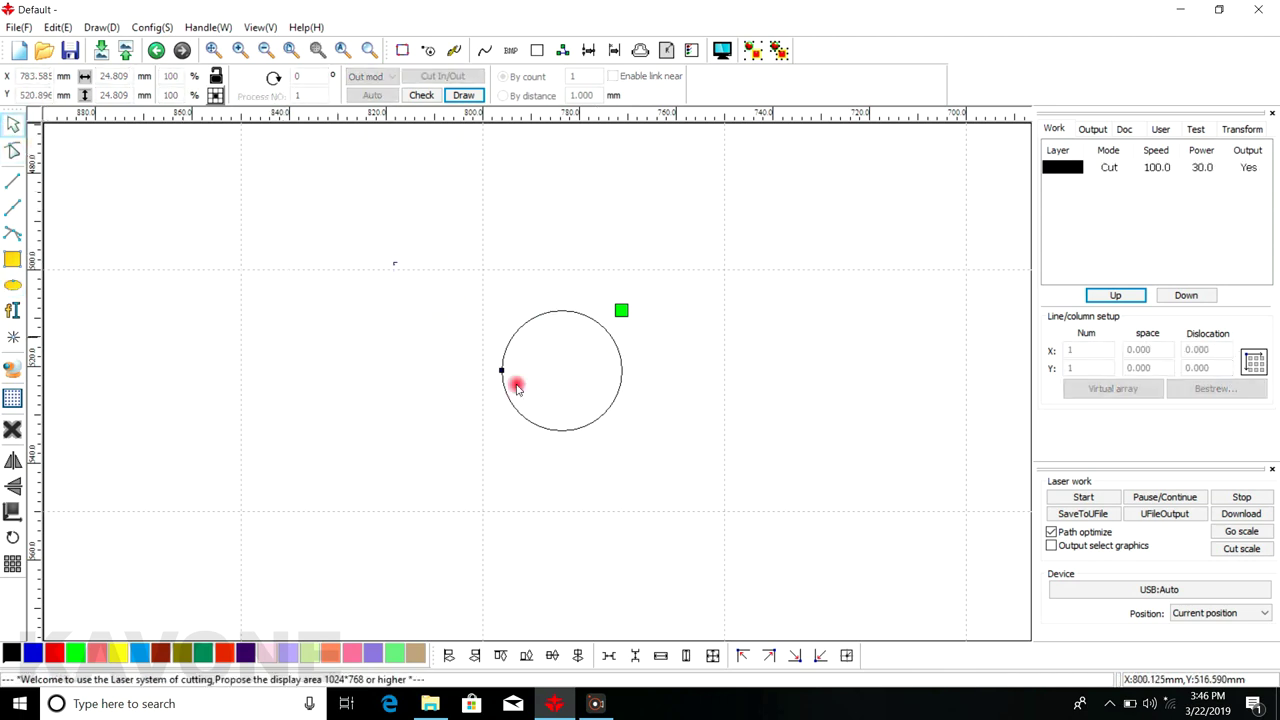
{"action": "left_click_drag", "start_coordinate": [431, 297], "coordinate": [711, 554]}
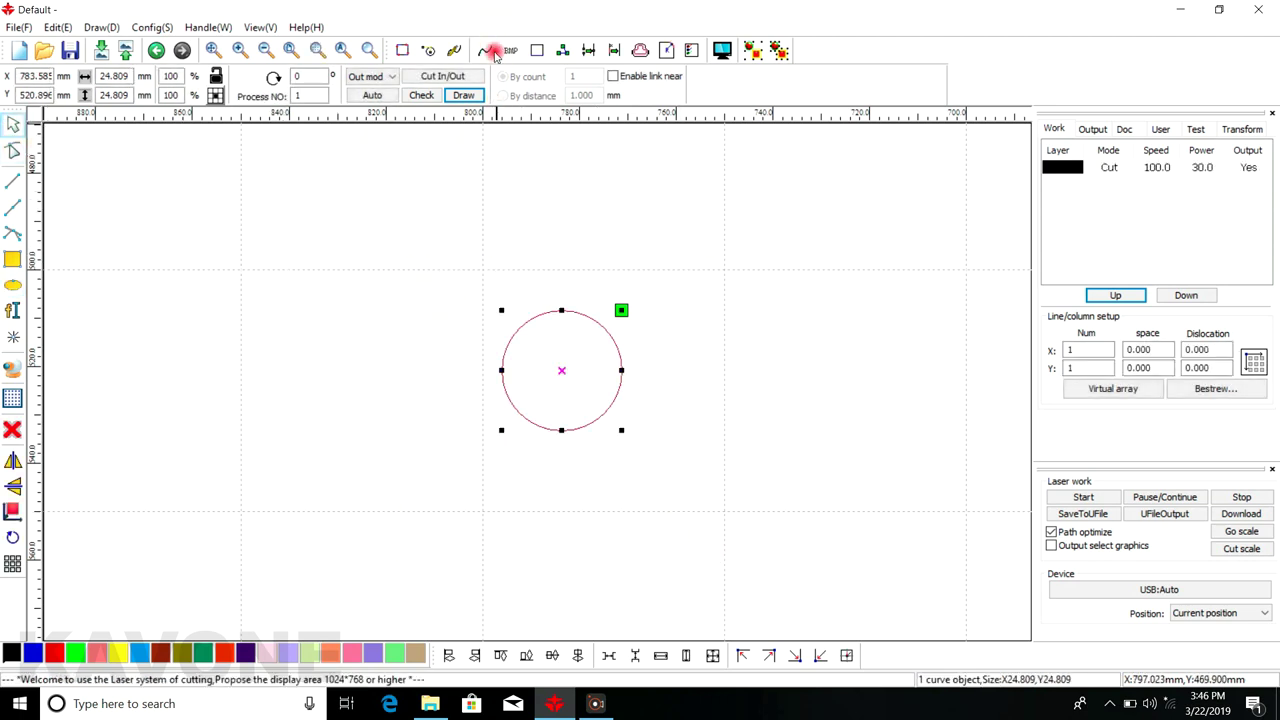
{"action": "left_click", "coordinate": [486, 248]}
{"action": "left_click_drag", "start_coordinate": [452, 298], "coordinate": [750, 582]}
{"action": "key", "text": "Delete"}
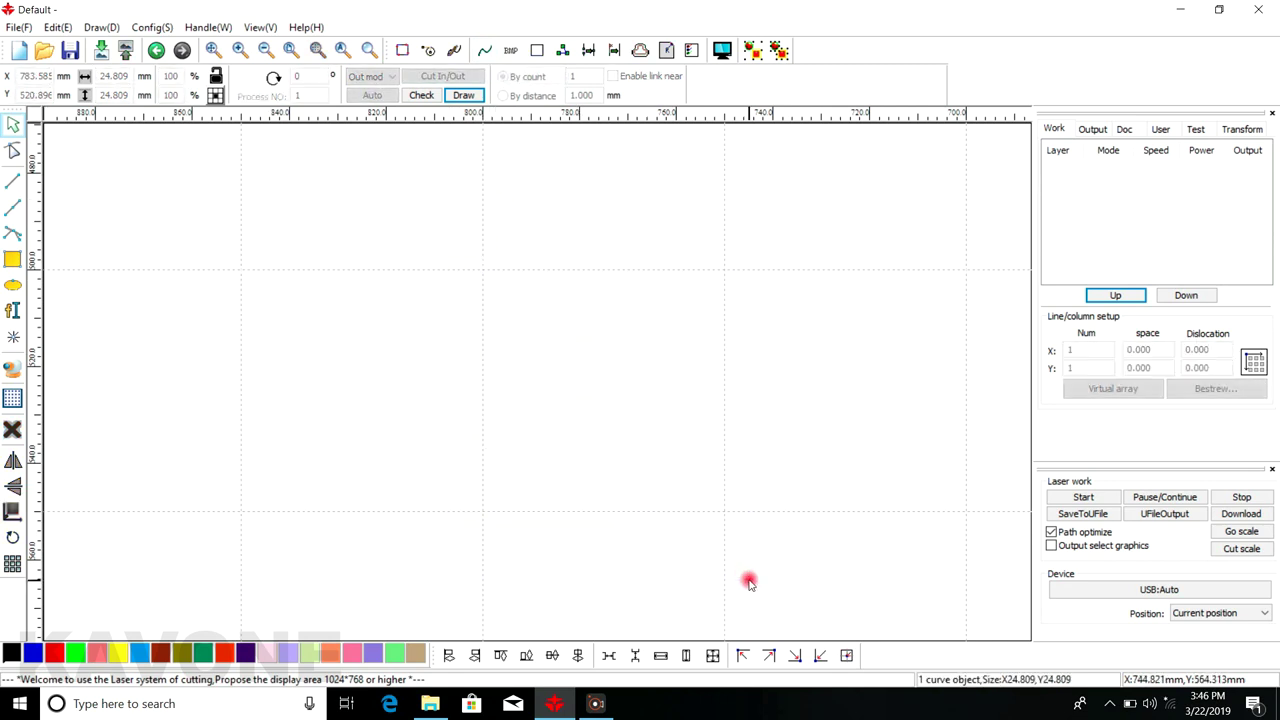
Draw a rectangle about 34.6 mm wide and 36.4 mm high in the empty drawing area
{"action": "left_click", "coordinate": [13, 259]}
{"action": "mouse_move", "coordinate": [438, 296]}
{"action": "left_mouse_down"}
{"action": "mouse_move", "coordinate": [499, 391]}
{"action": "mouse_move", "coordinate": [606, 471]}
{"action": "left_mouse_up"}
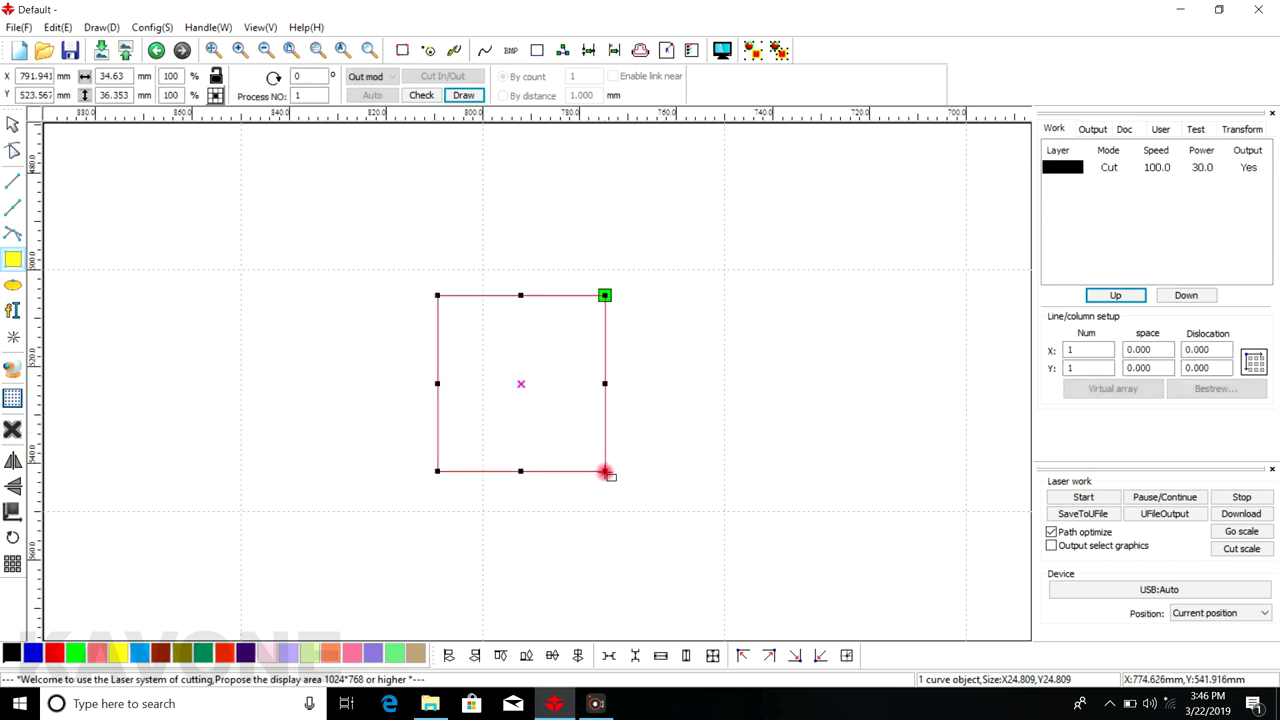
{"action": "left_click", "coordinate": [9, 124]}
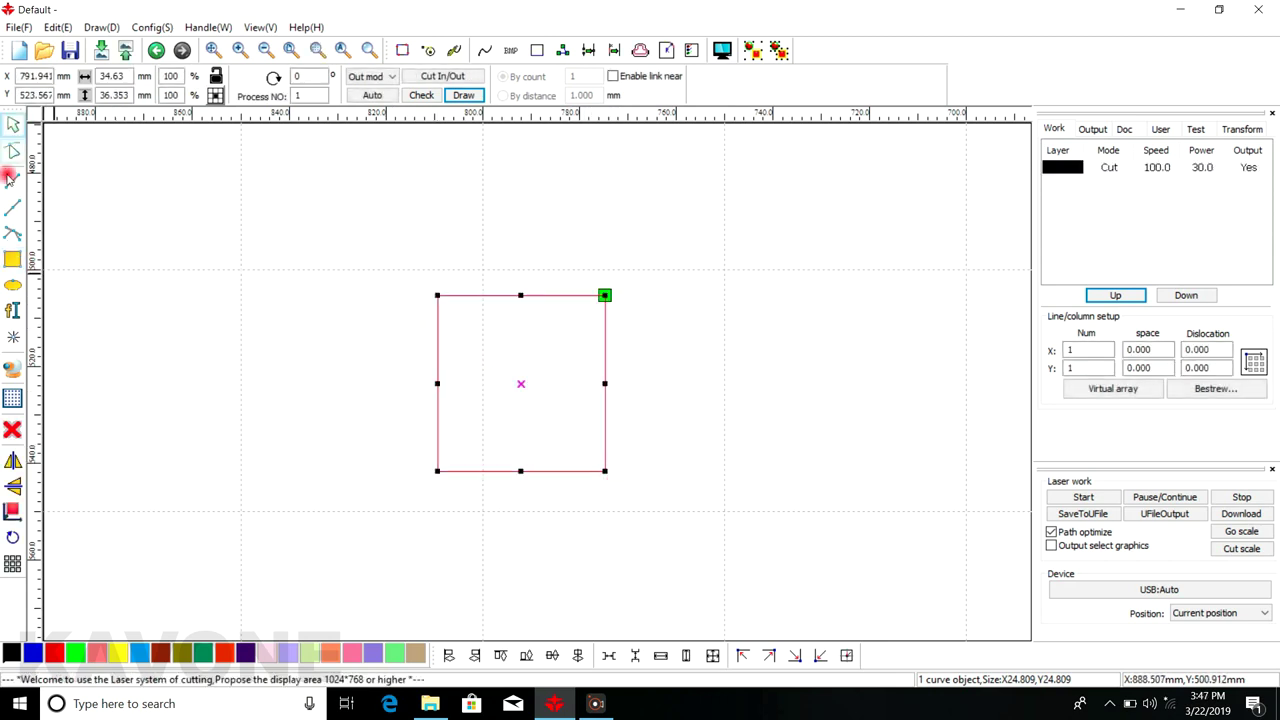
Fillet the rectangle's corners with a 1 mm radius
{"action": "left_click", "coordinate": [557, 341]}
{"action": "scroll", "coordinate": [509, 323], "scroll_direction": "up", "scroll_amount": 2}
{"action": "scroll", "coordinate": [509, 309], "scroll_direction": "down", "scroll_amount": 1}
{"action": "left_click_drag", "start_coordinate": [352, 226], "coordinate": [761, 583]}
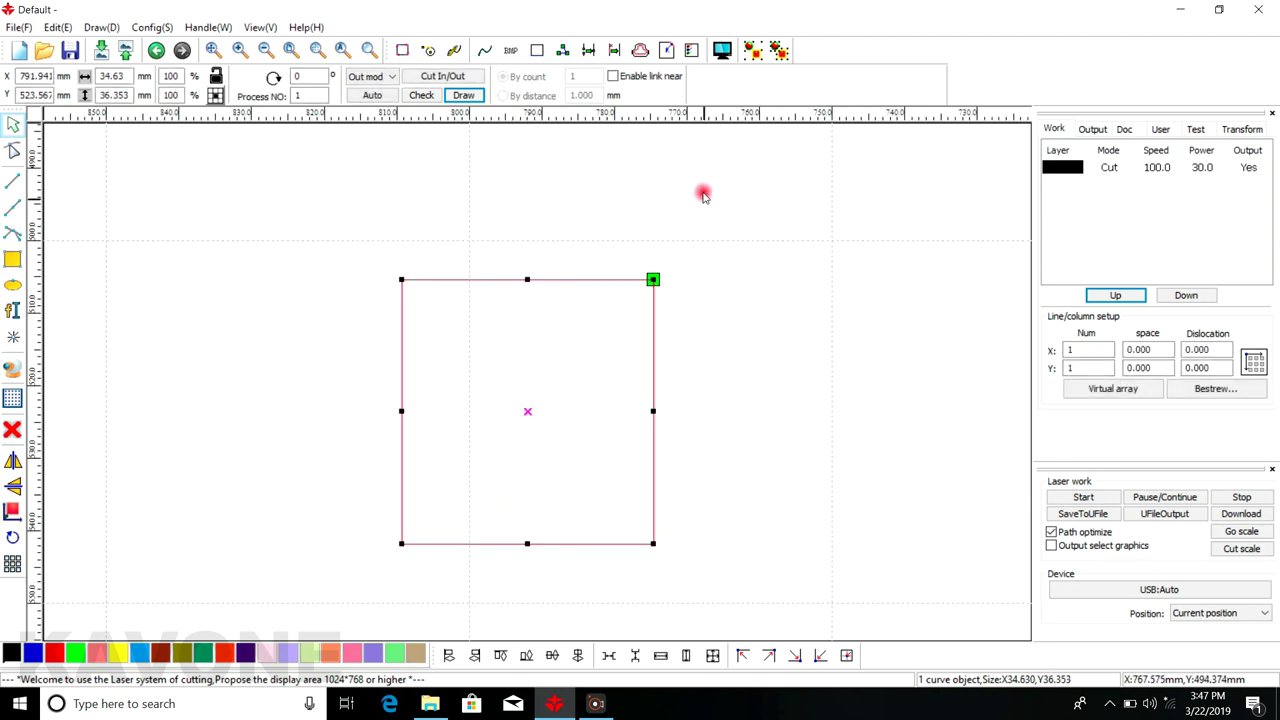
{"action": "left_click", "coordinate": [670, 50]}
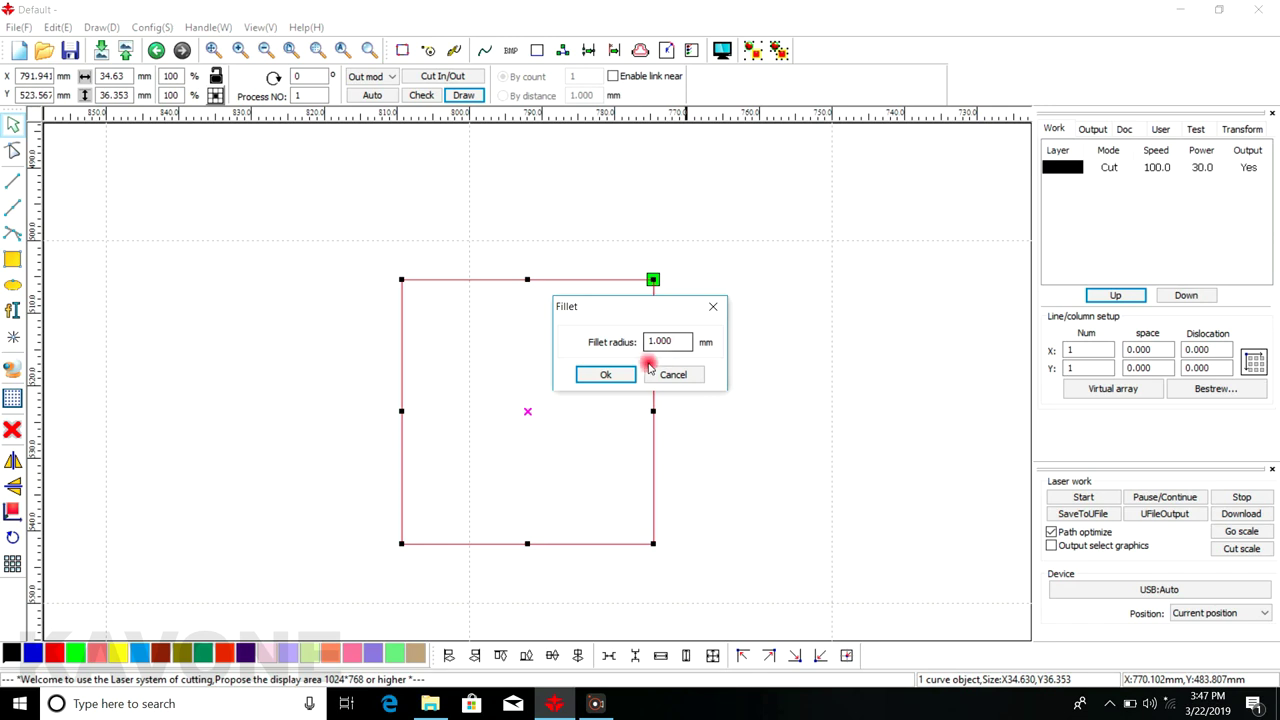
{"action": "left_click", "coordinate": [617, 374]}
{"action": "scroll", "coordinate": [400, 543], "scroll_direction": "up", "scroll_amount": 3}
{"action": "scroll", "coordinate": [400, 543], "scroll_direction": "down", "scroll_amount": 5}
Apply Curve smooth to the filleted rectangle in the preview with the smoothness set to 100%
{"action": "left_click_drag", "start_coordinate": [362, 326], "coordinate": [505, 492]}
{"action": "left_click_drag", "start_coordinate": [552, 540], "coordinate": [703, 617]}
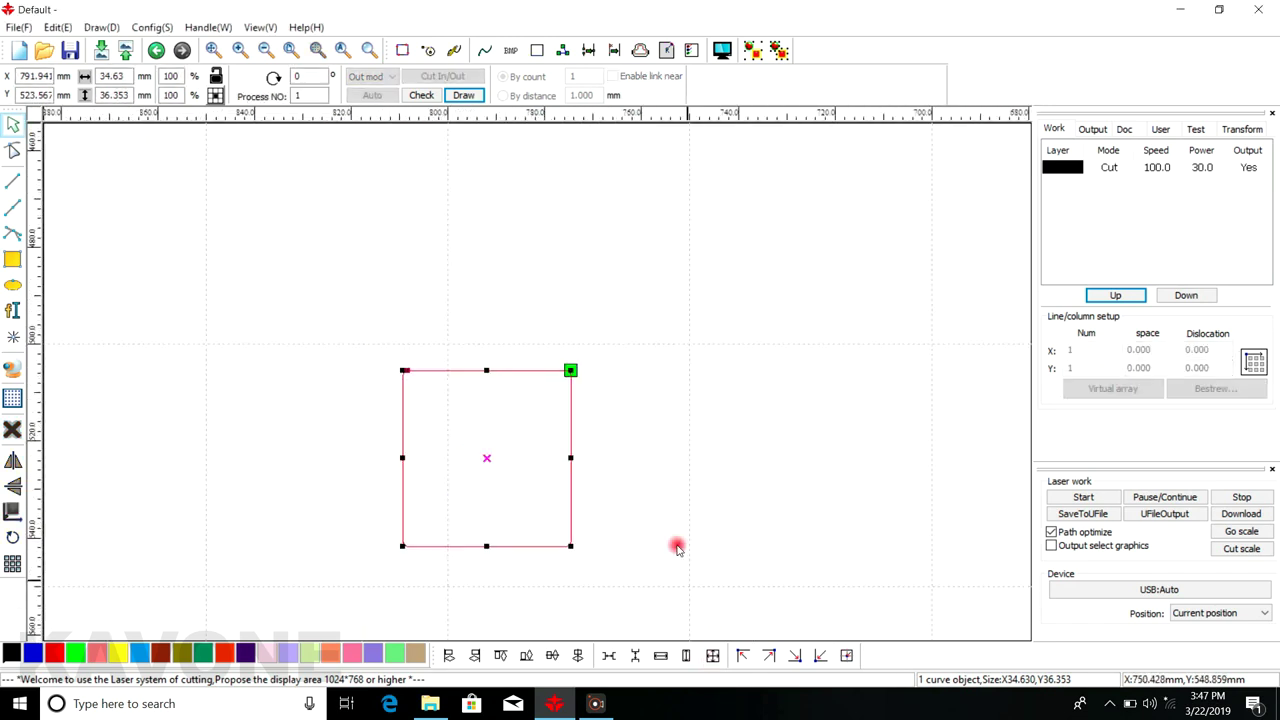
{"action": "left_click", "coordinate": [487, 52]}
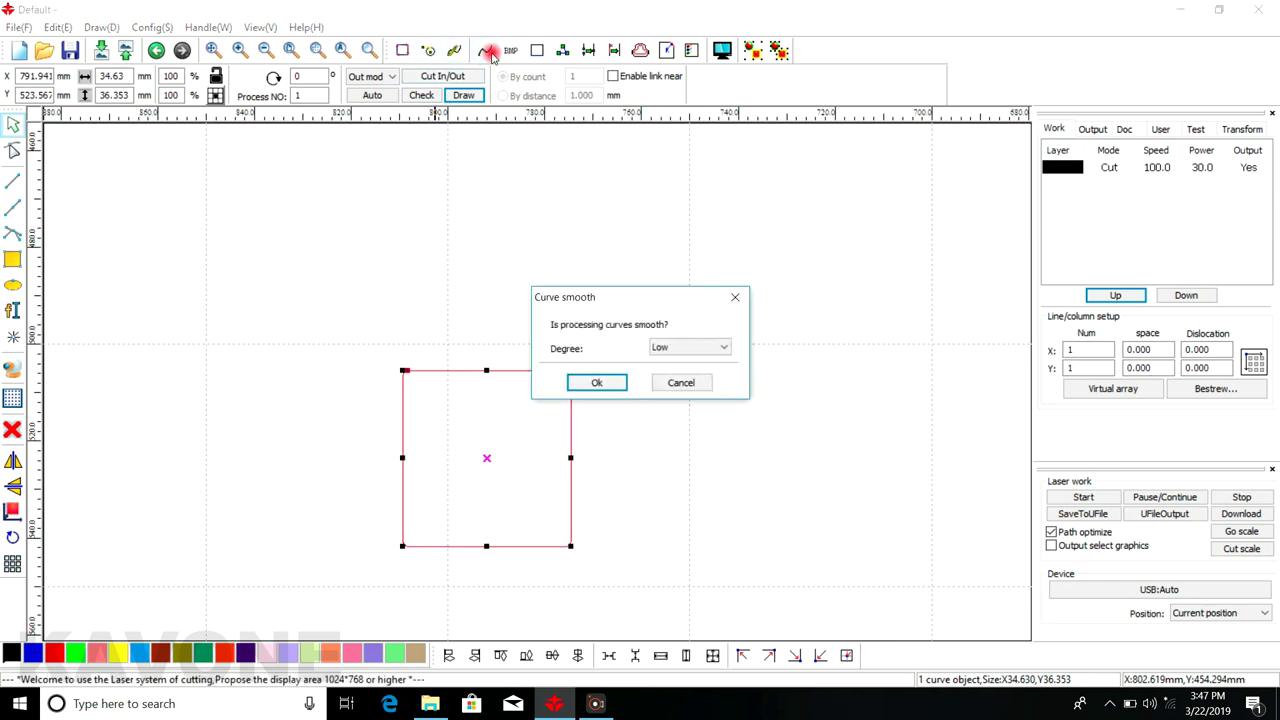
{"action": "left_click", "coordinate": [706, 348]}
{"action": "left_click", "coordinate": [666, 394]}
{"action": "left_click", "coordinate": [597, 382]}
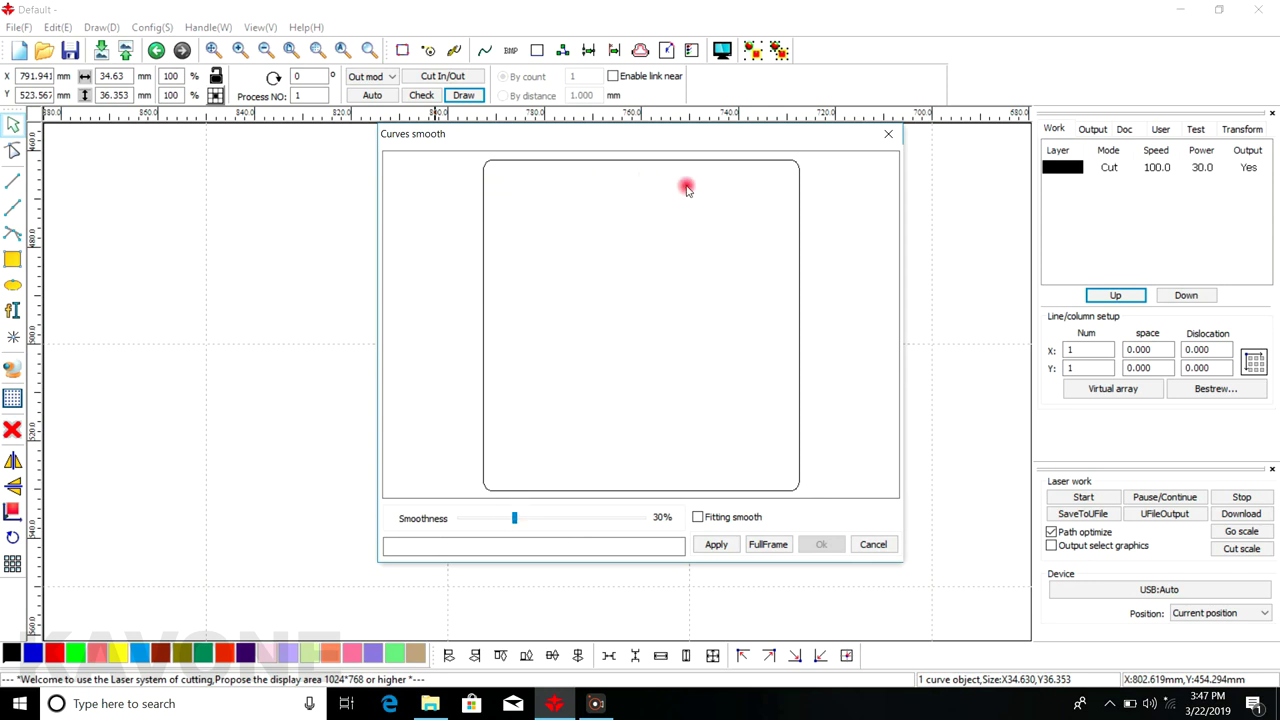
{"action": "left_click_drag", "start_coordinate": [513, 518], "coordinate": [657, 554]}
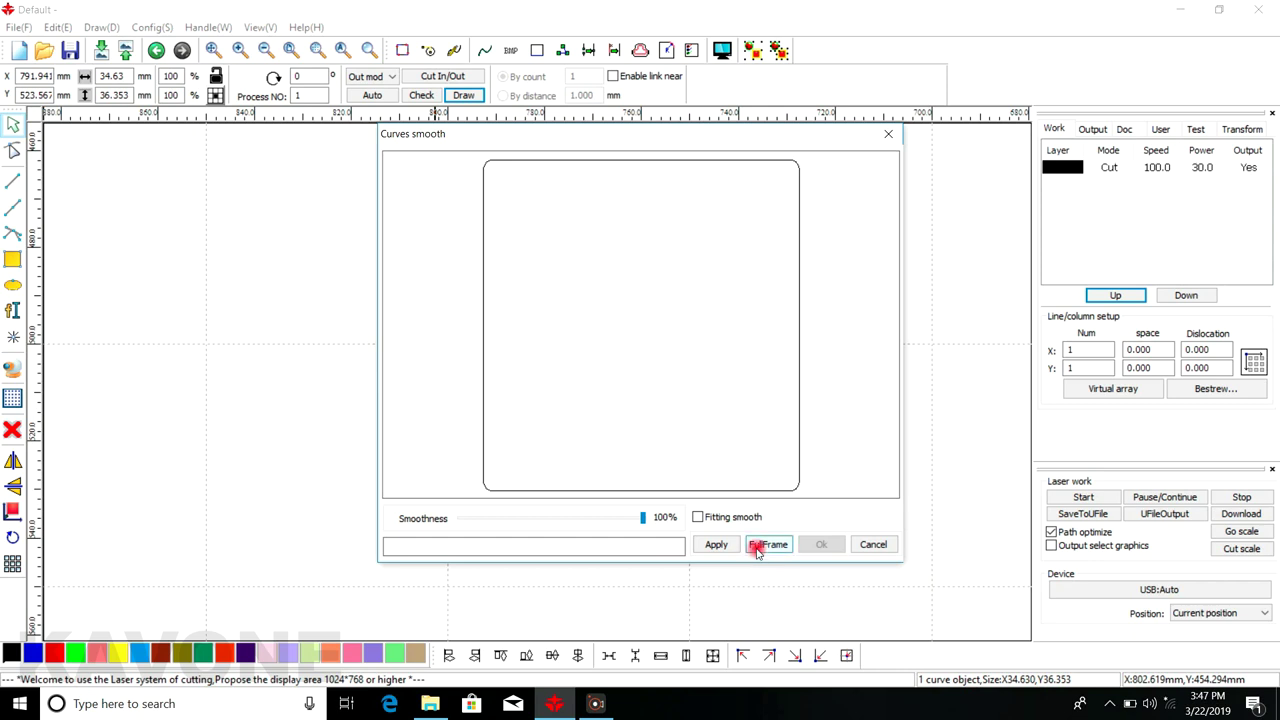
{"action": "left_click", "coordinate": [718, 545]}
Compare the smoothed curve with the original outline at the rectangle's rounded corners in the smoothing preview
{"action": "scroll", "coordinate": [800, 490], "scroll_direction": "up", "scroll_amount": 3}
{"action": "scroll", "coordinate": [722, 405], "scroll_direction": "up", "scroll_amount": 2}
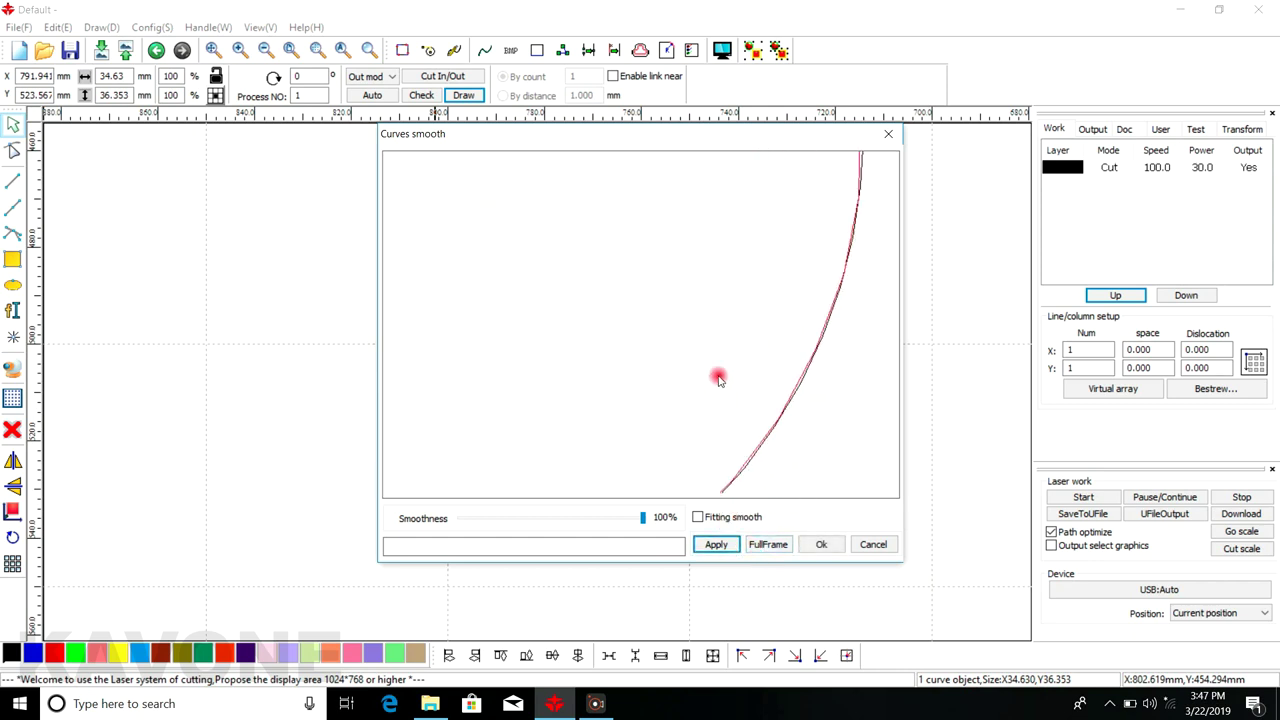
{"action": "scroll", "coordinate": [785, 280], "scroll_direction": "up", "scroll_amount": 1}
{"action": "scroll", "coordinate": [766, 229], "scroll_direction": "down", "scroll_amount": 3}
{"action": "scroll", "coordinate": [768, 238], "scroll_direction": "up", "scroll_amount": 2}
{"action": "scroll", "coordinate": [812, 325], "scroll_direction": "up", "scroll_amount": 1}
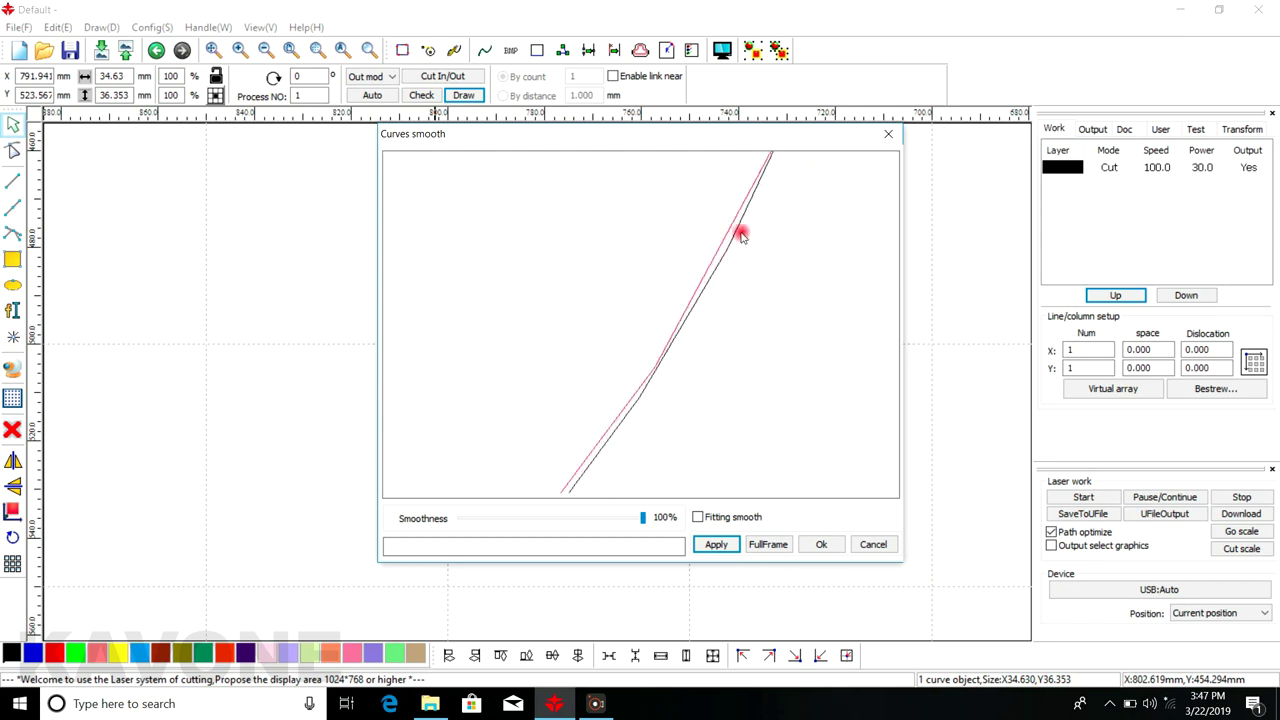
{"action": "scroll", "coordinate": [741, 235], "scroll_direction": "down", "scroll_amount": 2}
{"action": "scroll", "coordinate": [584, 368], "scroll_direction": "up", "scroll_amount": 2}
{"action": "scroll", "coordinate": [598, 400], "scroll_direction": "down", "scroll_amount": 3}
{"action": "scroll", "coordinate": [598, 408], "scroll_direction": "up", "scroll_amount": 4}
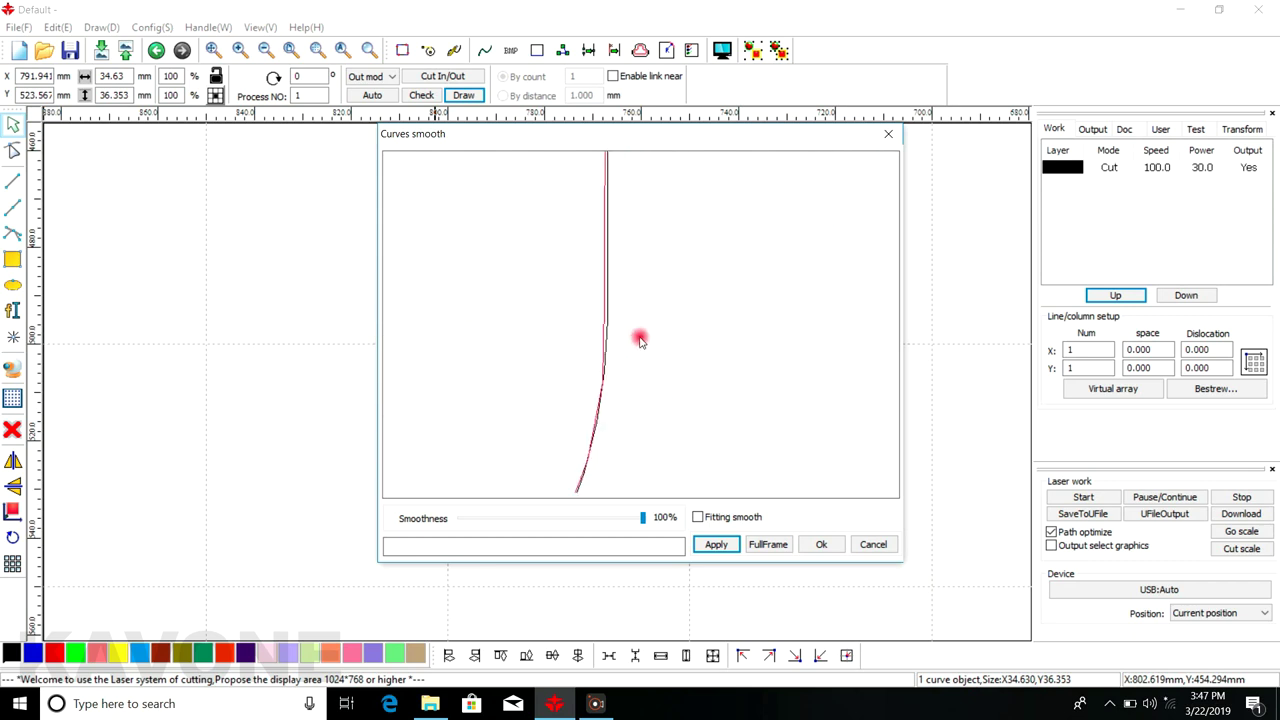
Inspect the smoothed curve against the original outline along the rectangle's side and rounded corner, and leave Curve smooth without accepting it
{"action": "scroll", "coordinate": [611, 349], "scroll_direction": "up", "scroll_amount": 1}
{"action": "scroll", "coordinate": [640, 303], "scroll_direction": "down", "scroll_amount": 2}
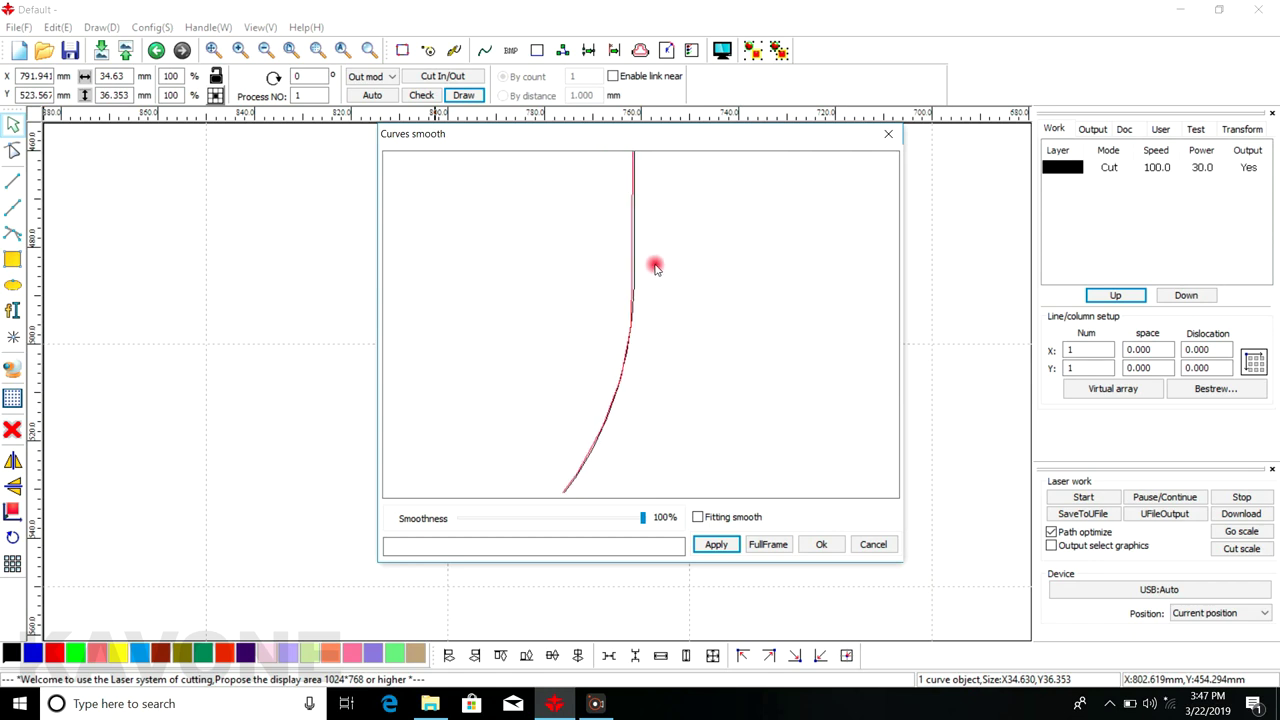
{"action": "scroll", "coordinate": [636, 303], "scroll_direction": "up", "scroll_amount": 1}
{"action": "scroll", "coordinate": [714, 226], "scroll_direction": "down", "scroll_amount": 2}
{"action": "scroll", "coordinate": [666, 287], "scroll_direction": "up", "scroll_amount": 2}
{"action": "scroll", "coordinate": [666, 287], "scroll_direction": "down", "scroll_amount": 1}
{"action": "scroll", "coordinate": [811, 234], "scroll_direction": "down", "scroll_amount": 3}
{"action": "scroll", "coordinate": [694, 423], "scroll_direction": "down", "scroll_amount": 1}
{"action": "scroll", "coordinate": [694, 423], "scroll_direction": "down", "scroll_amount": 2}
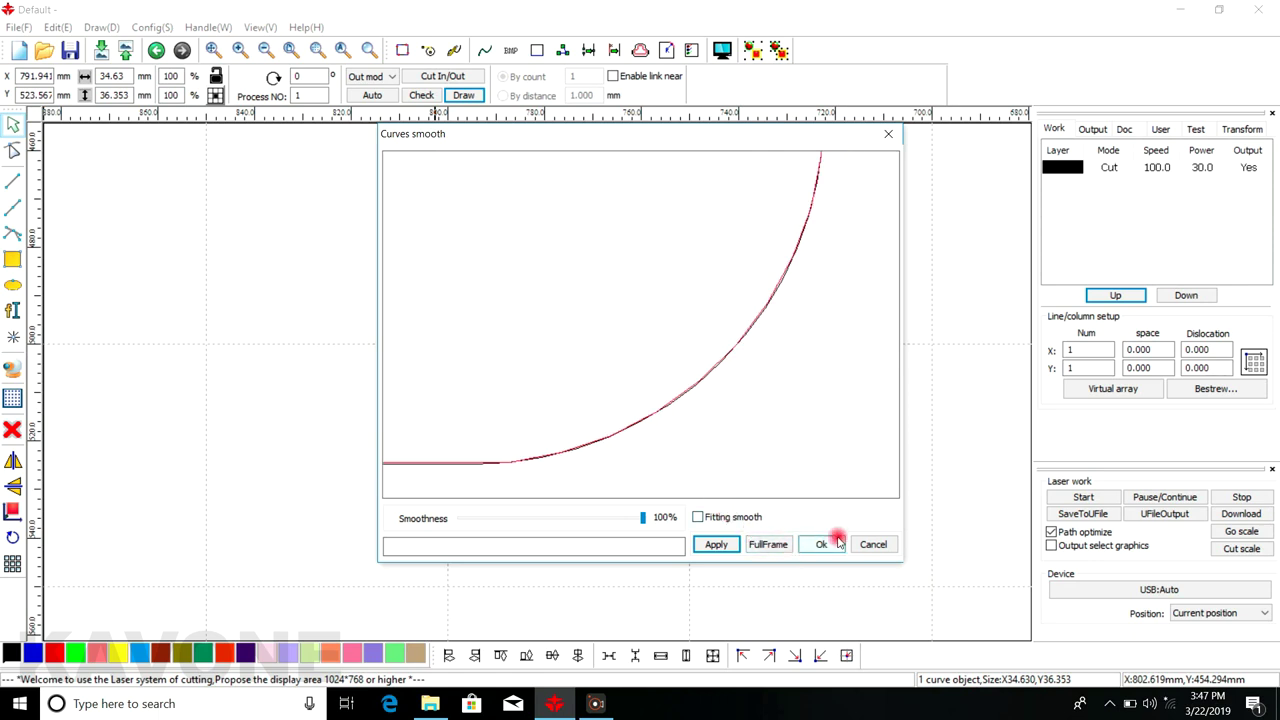
{"action": "left_click", "coordinate": [871, 546]}
{"action": "left_click", "coordinate": [677, 480]}
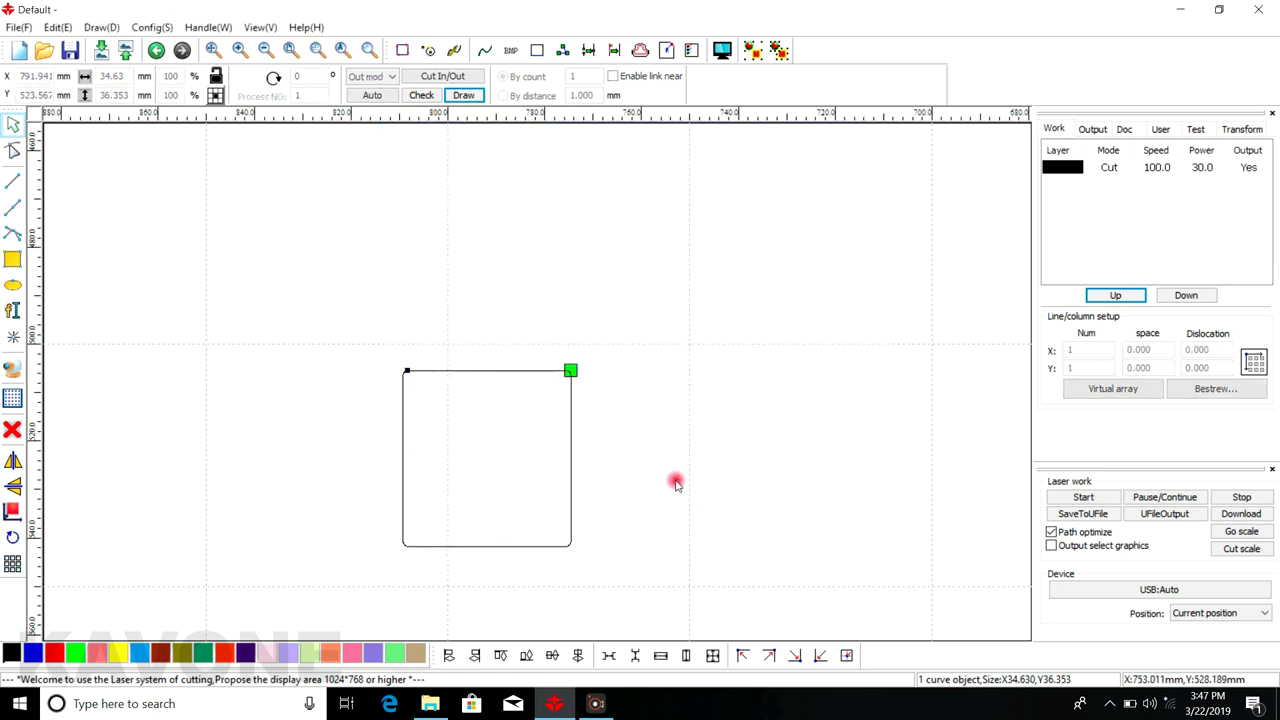
Delete the filleted rectangle from the drawing area
{"action": "left_click_drag", "start_coordinate": [293, 268], "coordinate": [651, 606]}
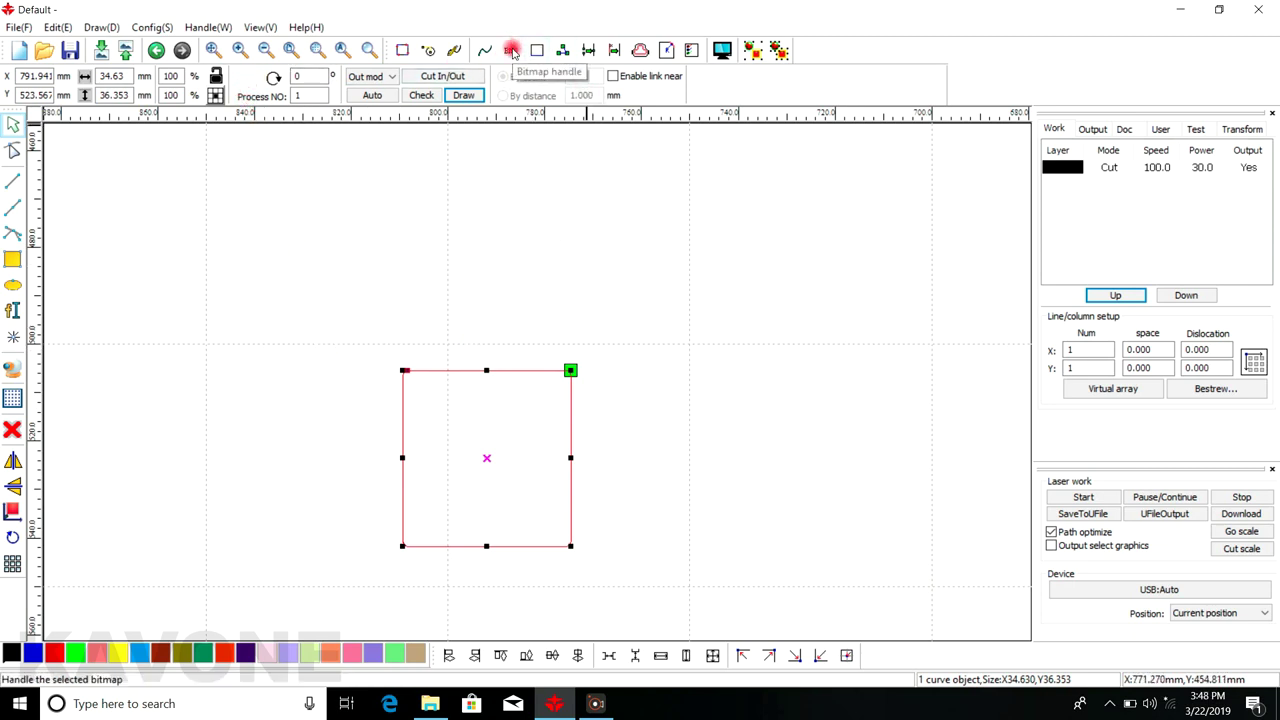
{"action": "left_click", "coordinate": [443, 294]}
{"action": "left_click", "coordinate": [418, 420]}
{"action": "left_click_drag", "start_coordinate": [418, 420], "coordinate": [590, 556]}
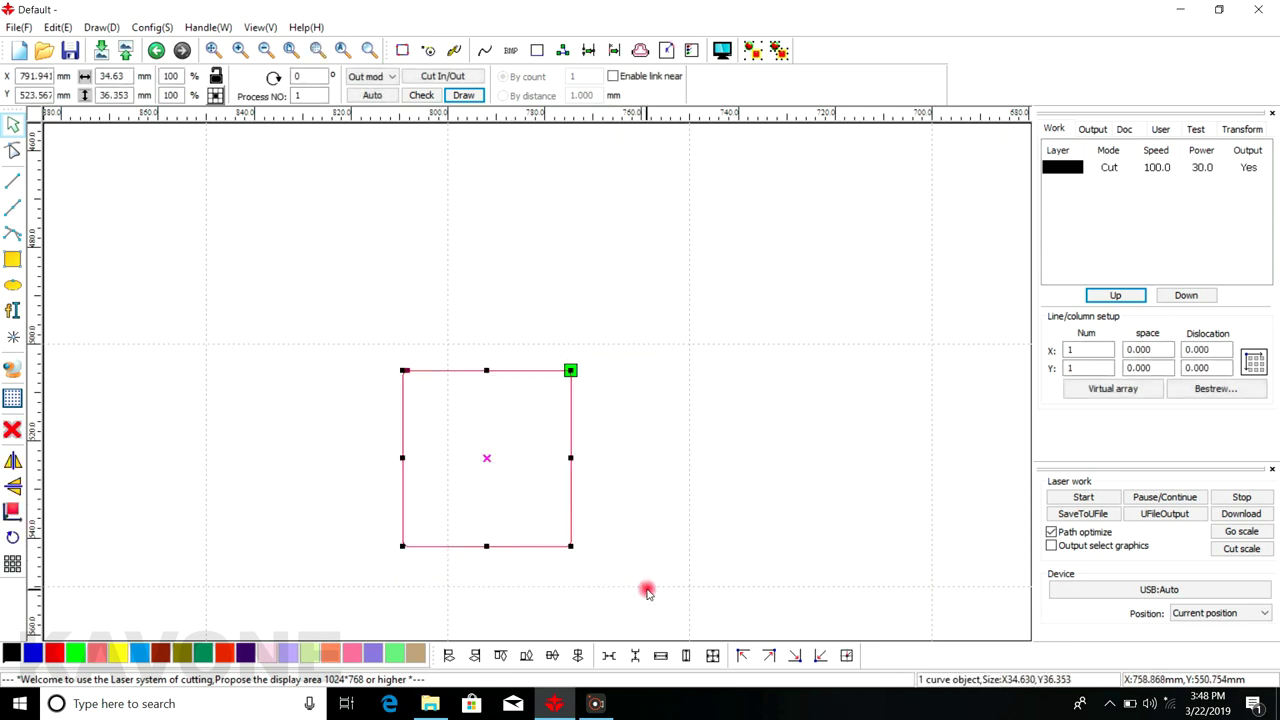
{"action": "key", "text": "Delete"}
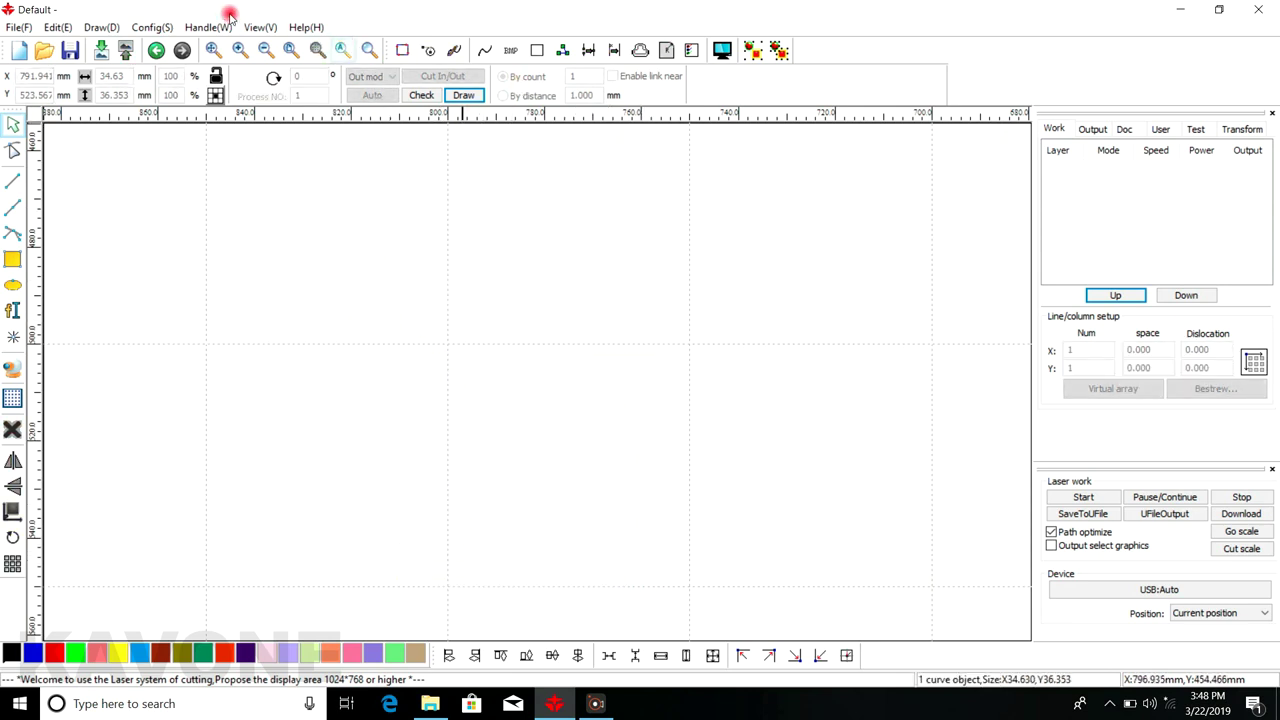
Import the JPG photo left_pic_three from the Desktop into the empty drawing
{"action": "left_click", "coordinate": [103, 48]}
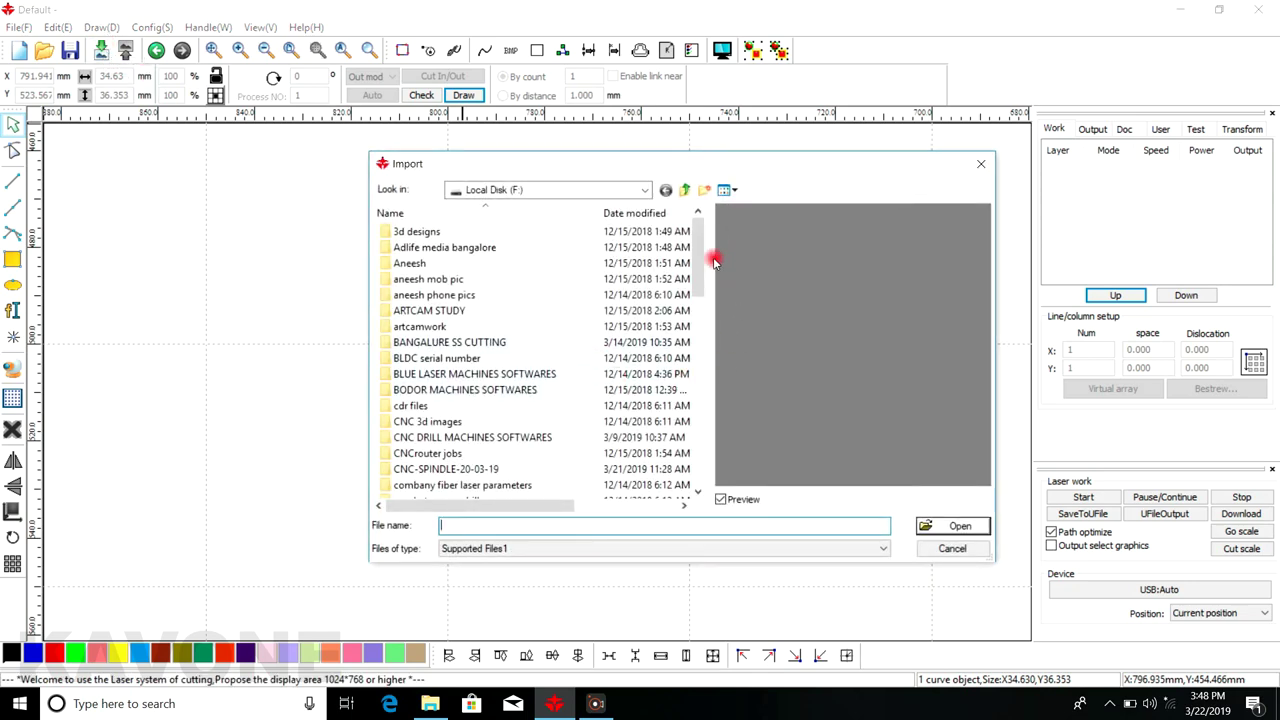
{"action": "left_click_drag", "start_coordinate": [694, 243], "coordinate": [660, 286]}
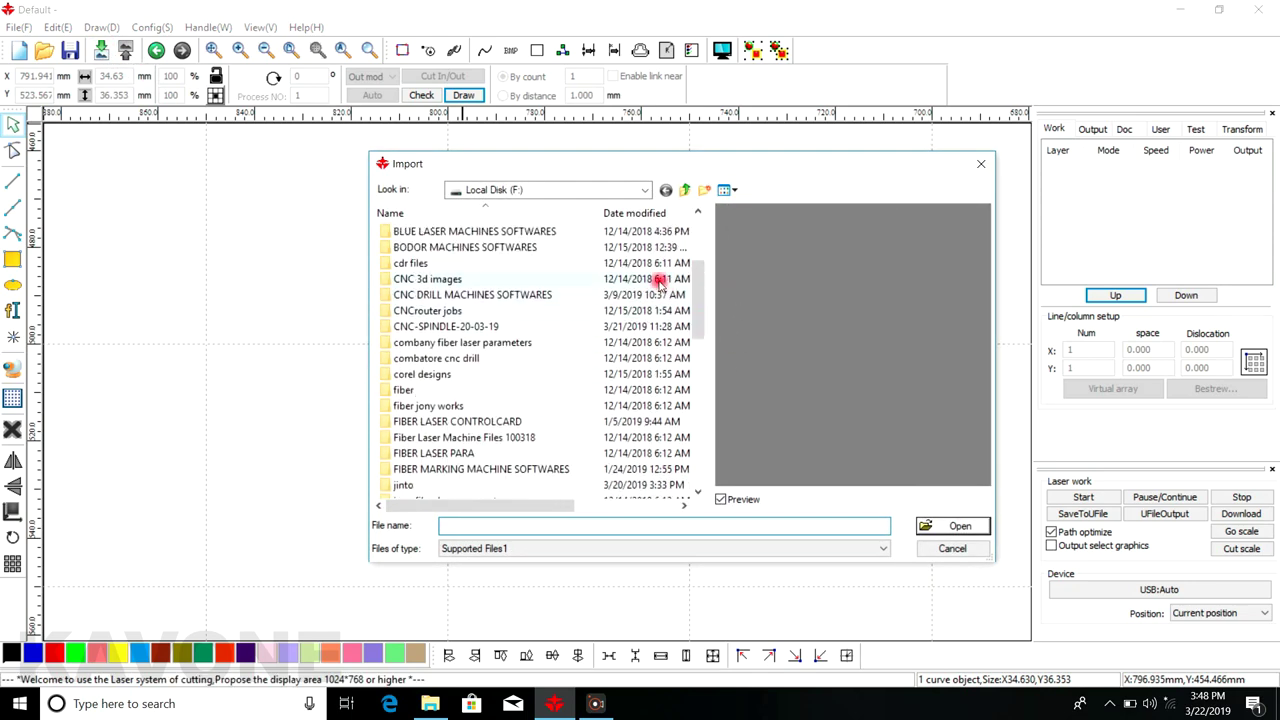
{"action": "left_click", "coordinate": [640, 193]}
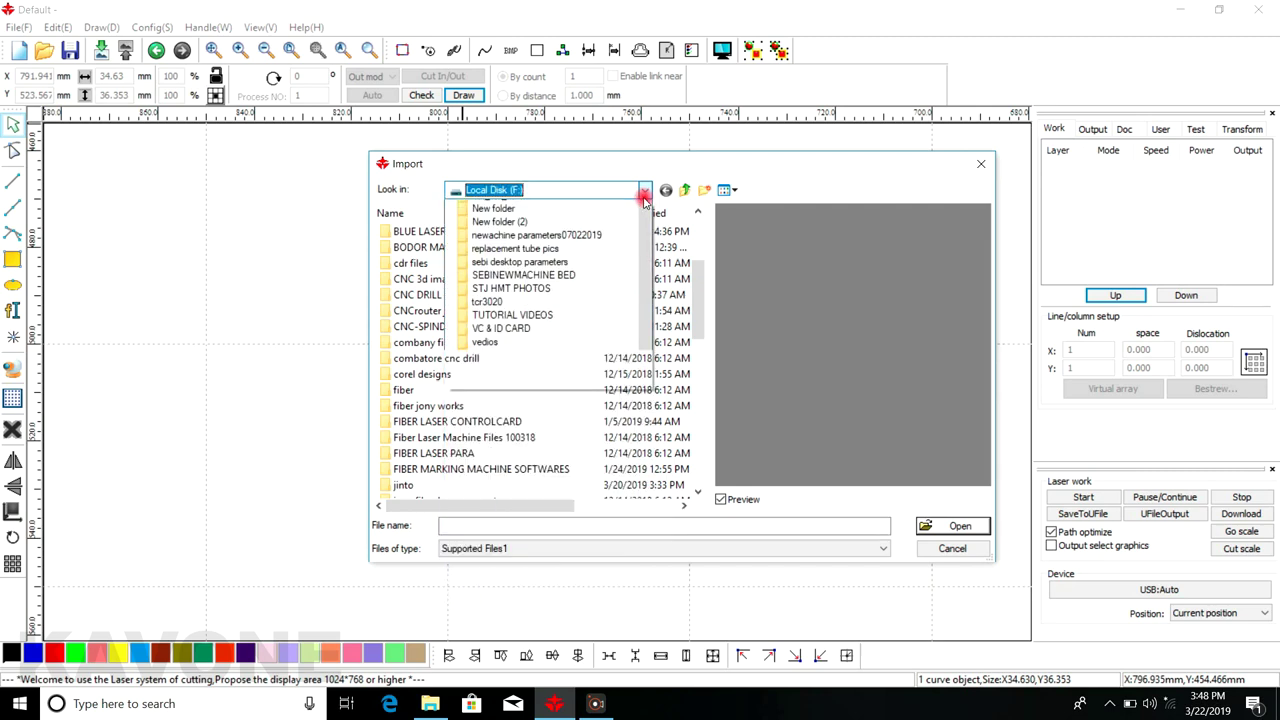
{"action": "left_click_drag", "start_coordinate": [650, 328], "coordinate": [600, 234]}
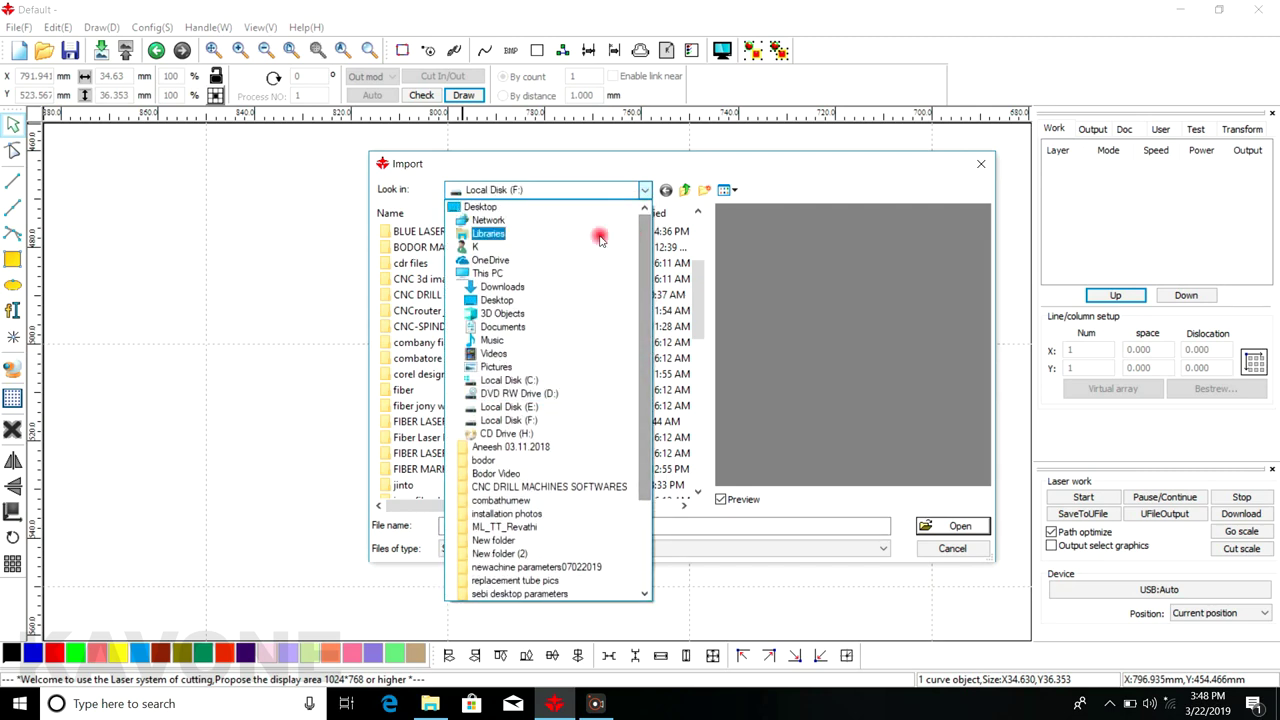
{"action": "left_click", "coordinate": [591, 208]}
{"action": "left_click_drag", "start_coordinate": [697, 250], "coordinate": [737, 499]}
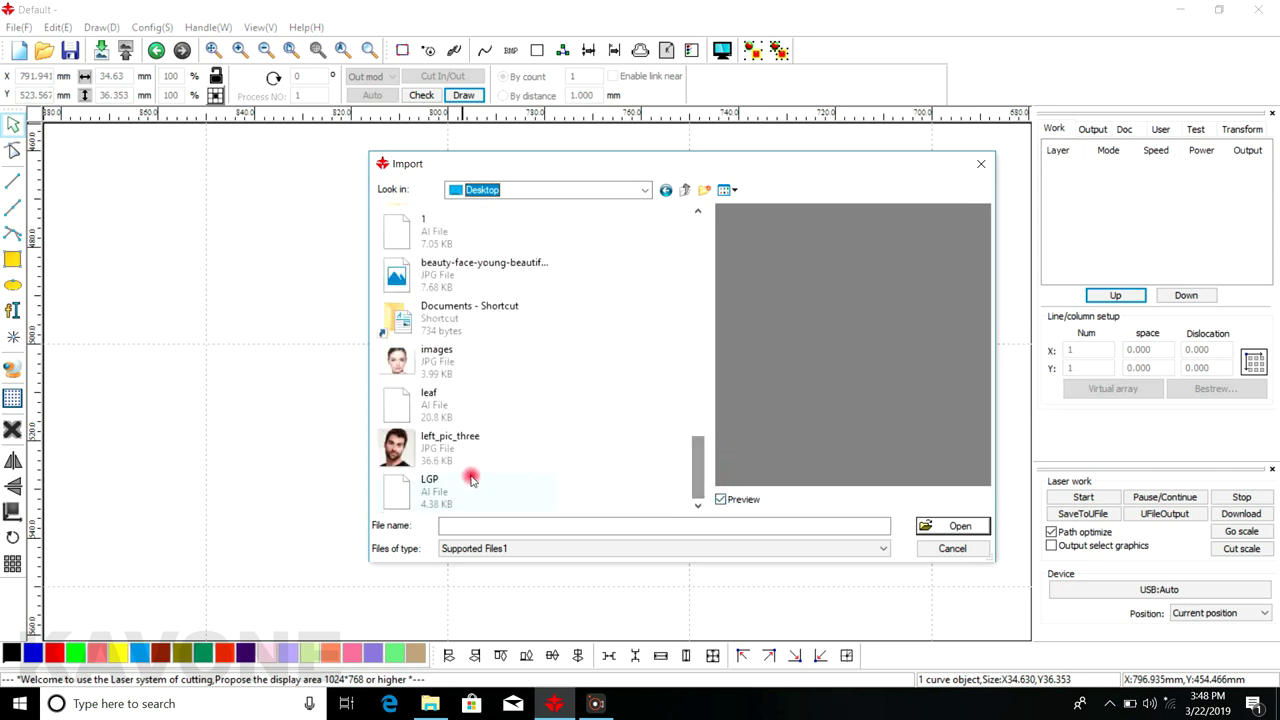
{"action": "left_click", "coordinate": [455, 448]}
{"action": "left_click", "coordinate": [957, 530]}
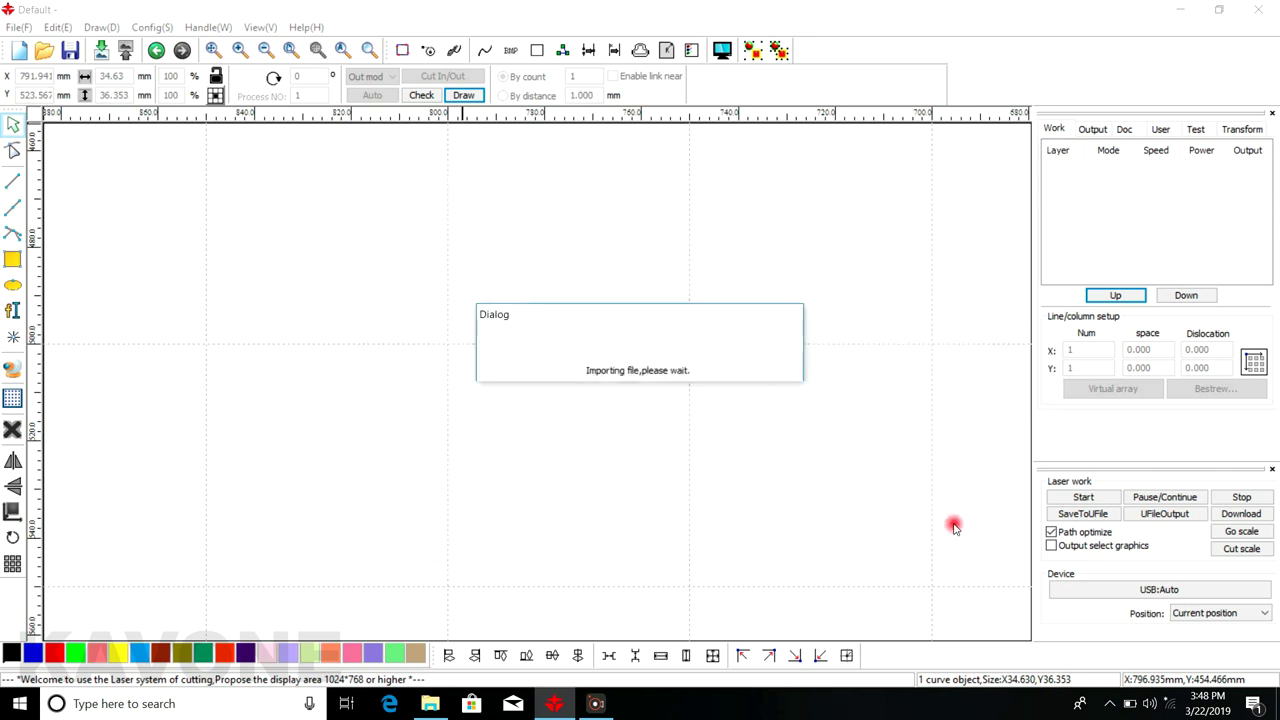
In Bitmap handle, preview the photo at 37.2% brightness, and set the brightness to -1.8% in the view
{"action": "left_click", "coordinate": [512, 52]}
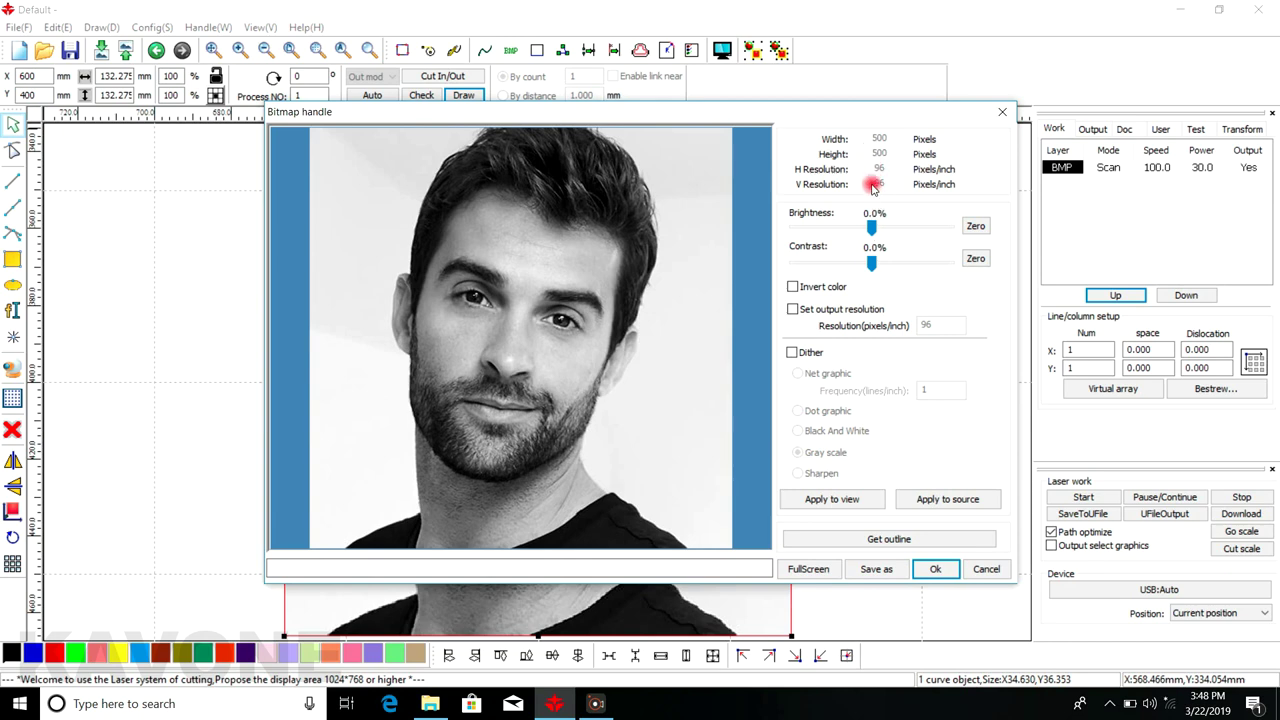
{"action": "left_click_drag", "start_coordinate": [875, 229], "coordinate": [887, 235]}
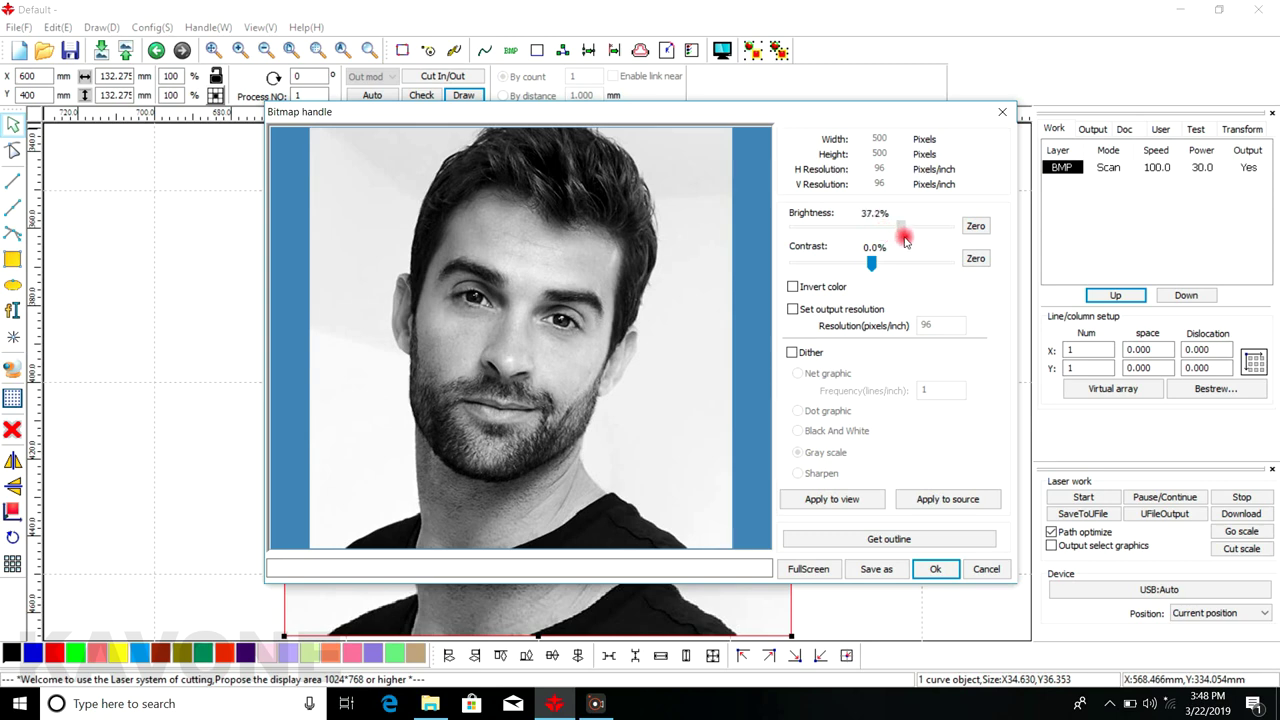
{"action": "left_click", "coordinate": [831, 499]}
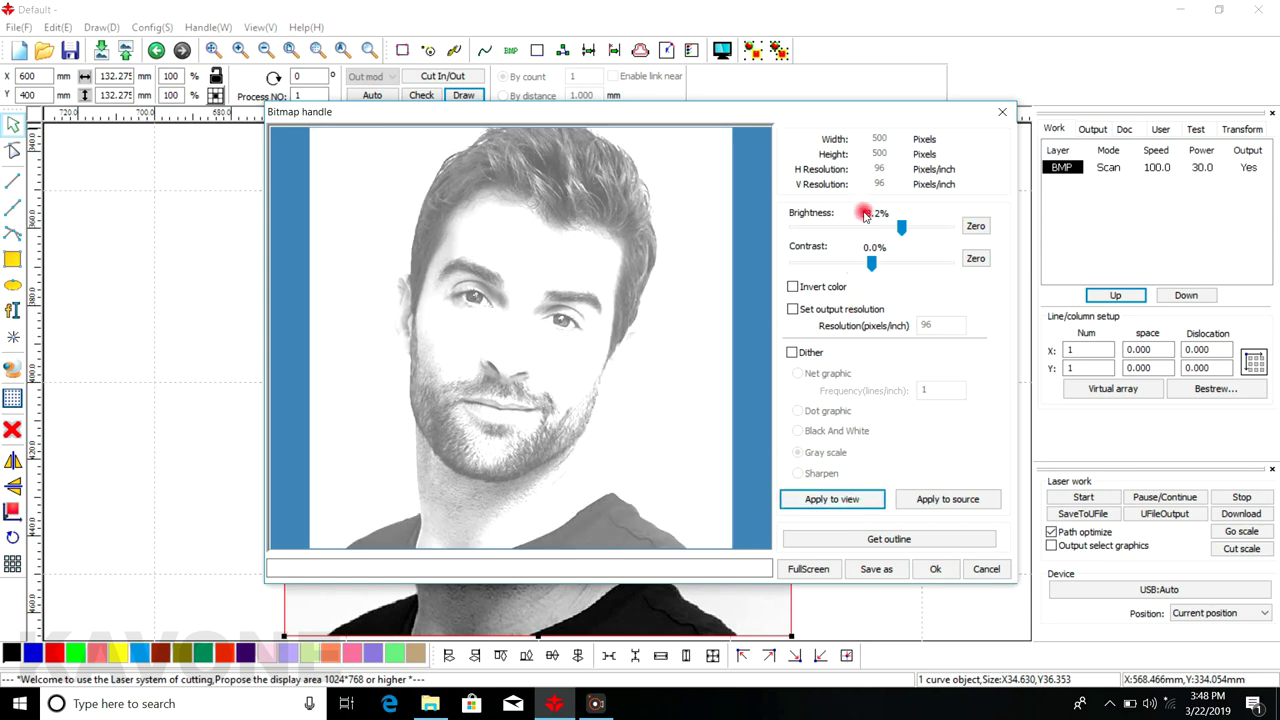
{"action": "left_click", "coordinate": [878, 229]}
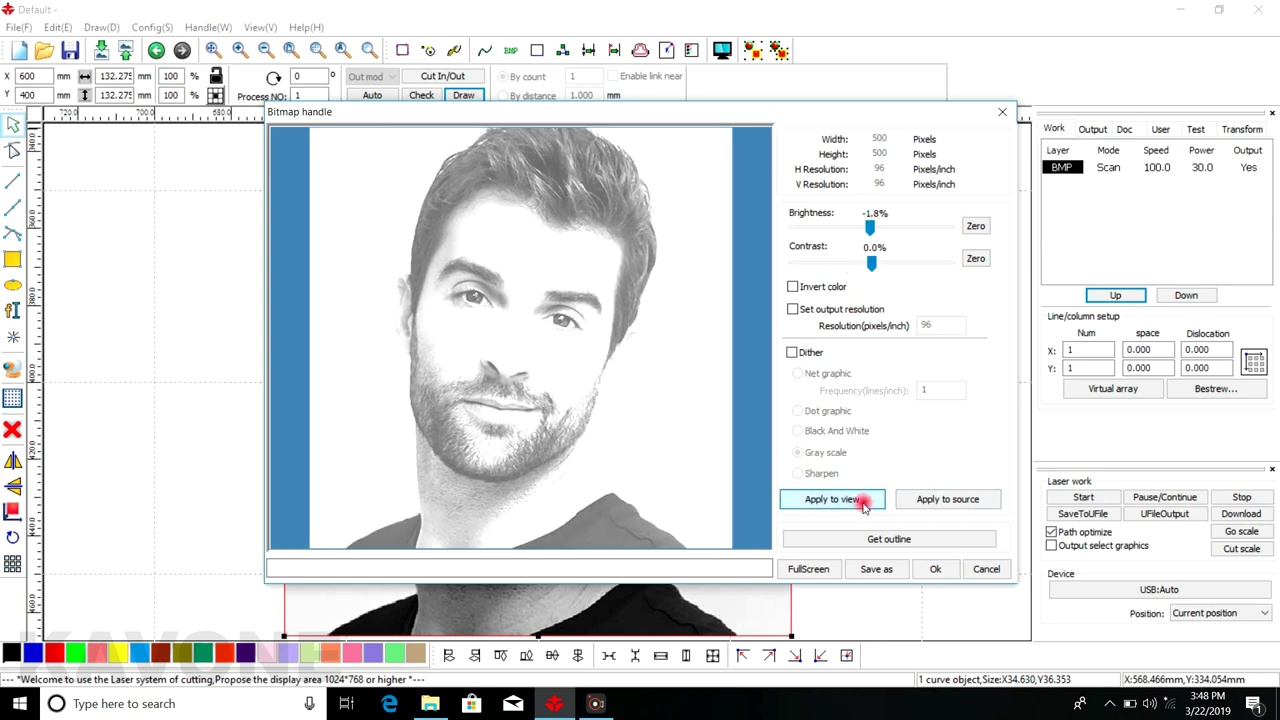
{"action": "left_click", "coordinate": [830, 499]}
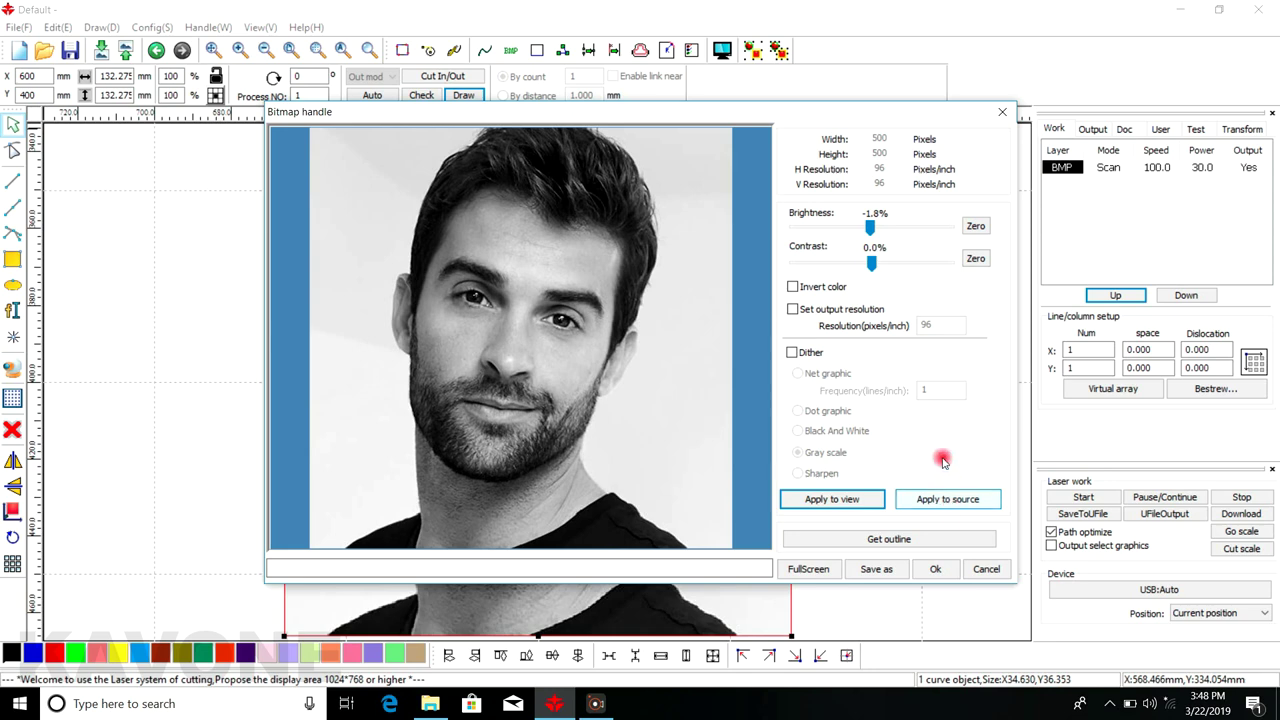
Preview the photo with Invert color enabled, and restore the view with the option disabled
{"action": "left_click", "coordinate": [795, 288]}
{"action": "left_click", "coordinate": [823, 503]}
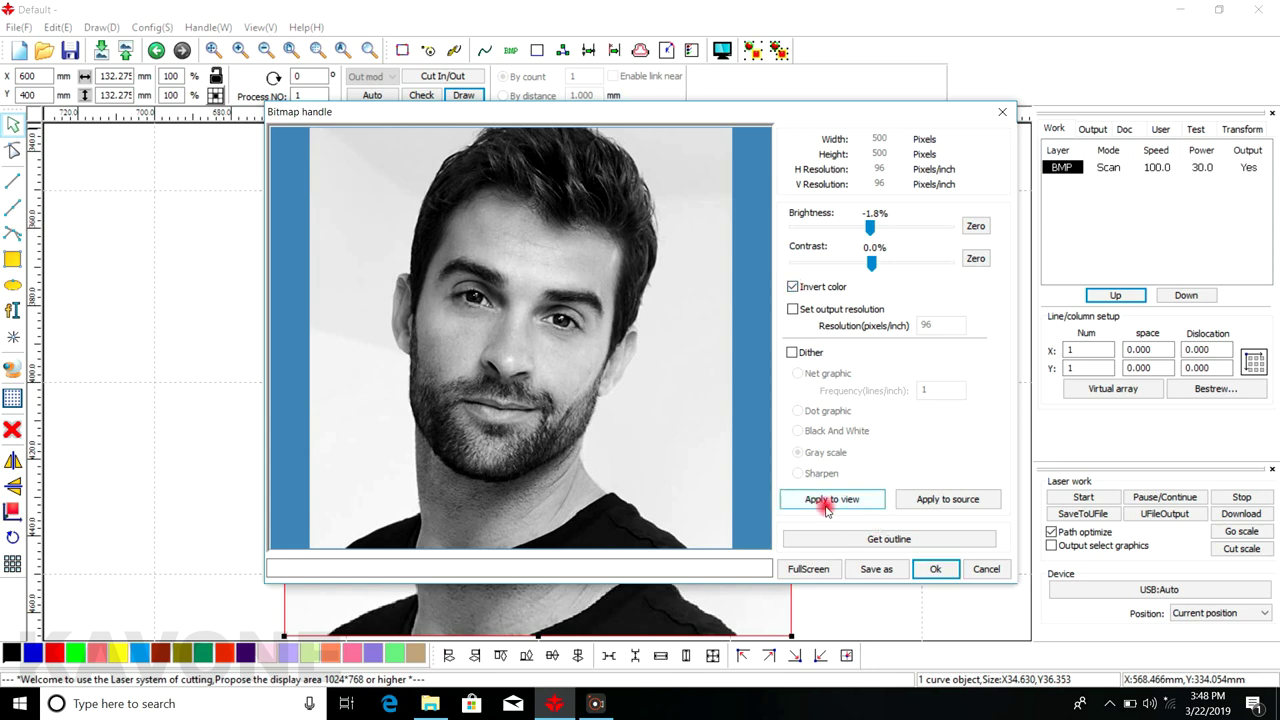
{"action": "left_click", "coordinate": [792, 287]}
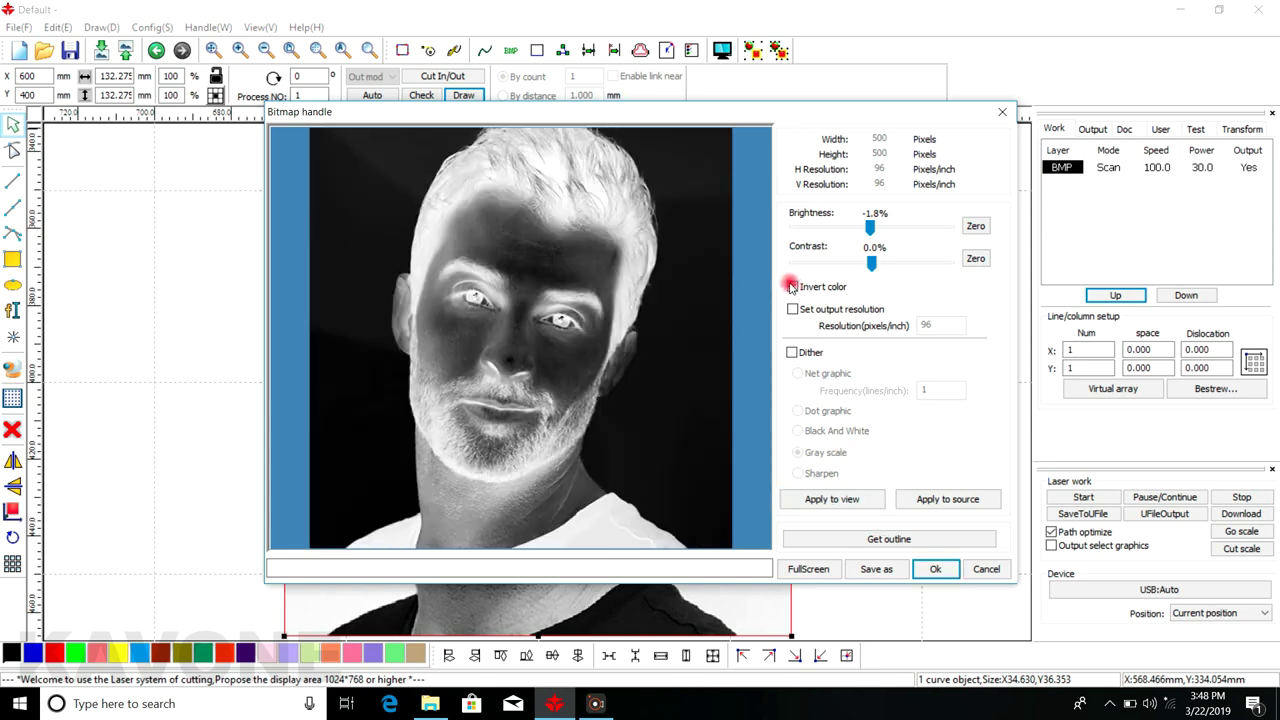
{"action": "left_click", "coordinate": [846, 499]}
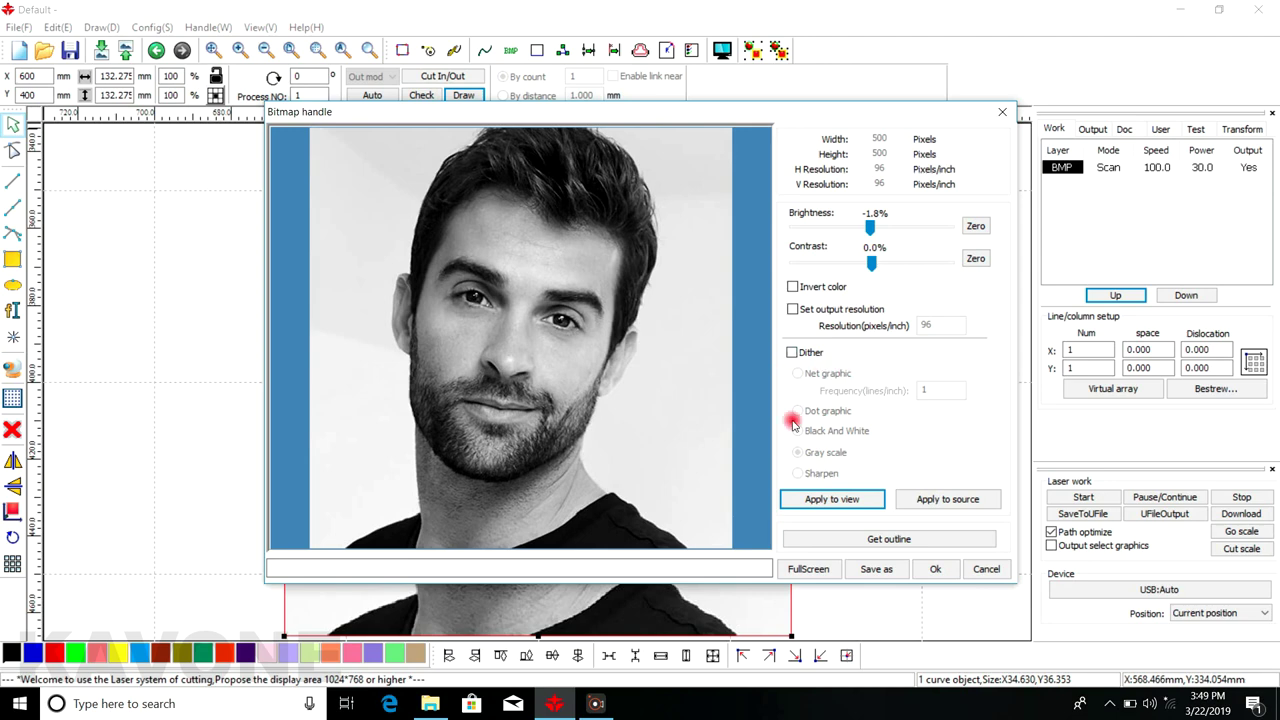
Dither the photo as Dot graphic, previewing it in the view and applying it to the source image
{"action": "left_click", "coordinate": [793, 354]}
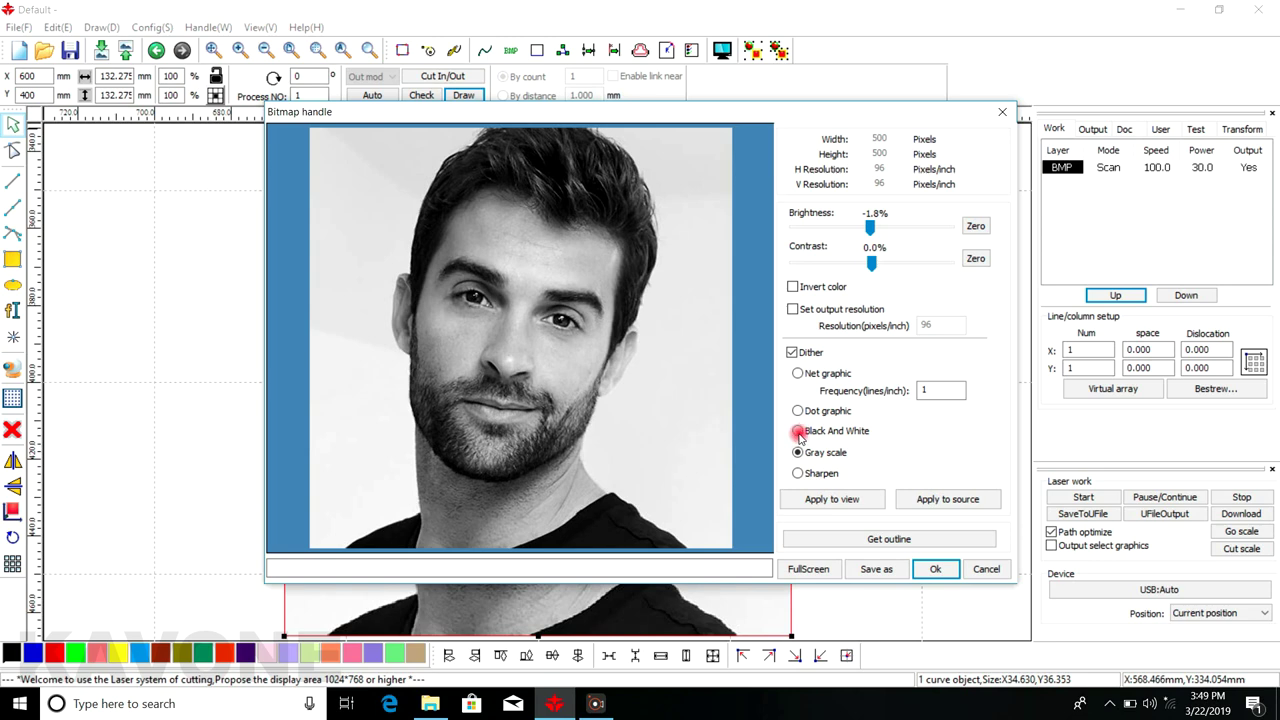
{"action": "left_click", "coordinate": [798, 411]}
{"action": "left_click", "coordinate": [835, 499]}
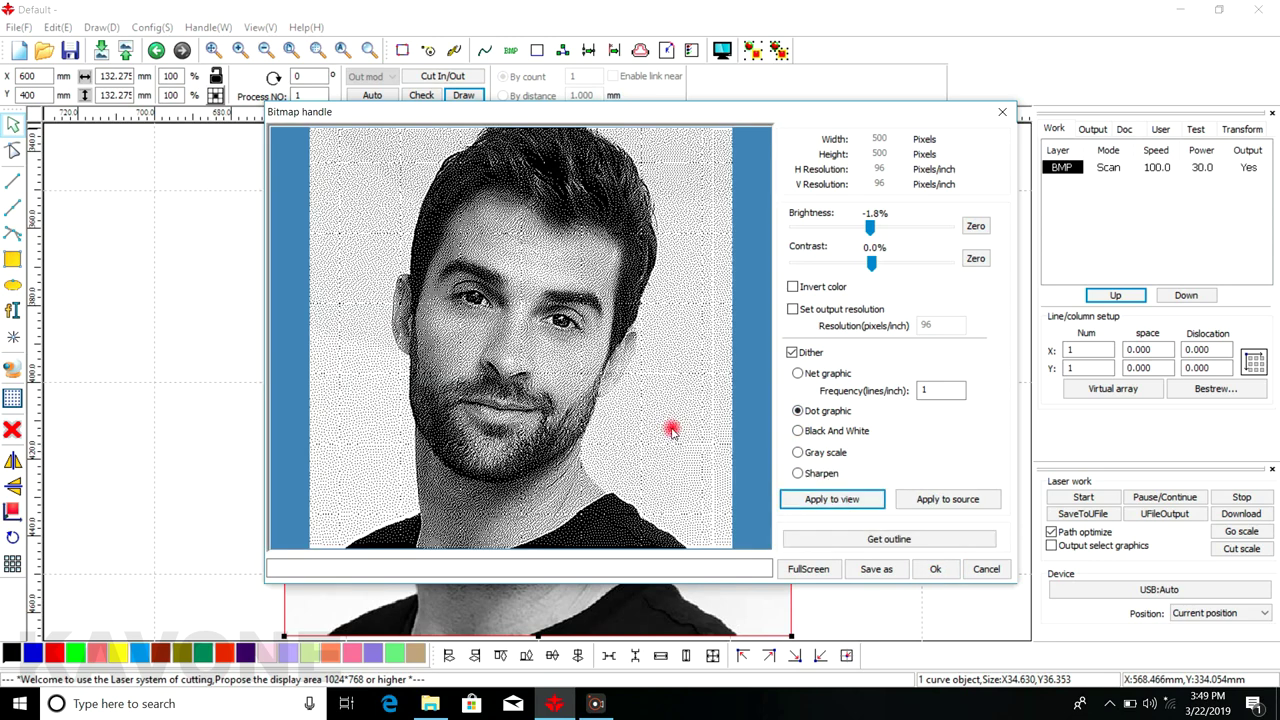
{"action": "left_click", "coordinate": [955, 502]}
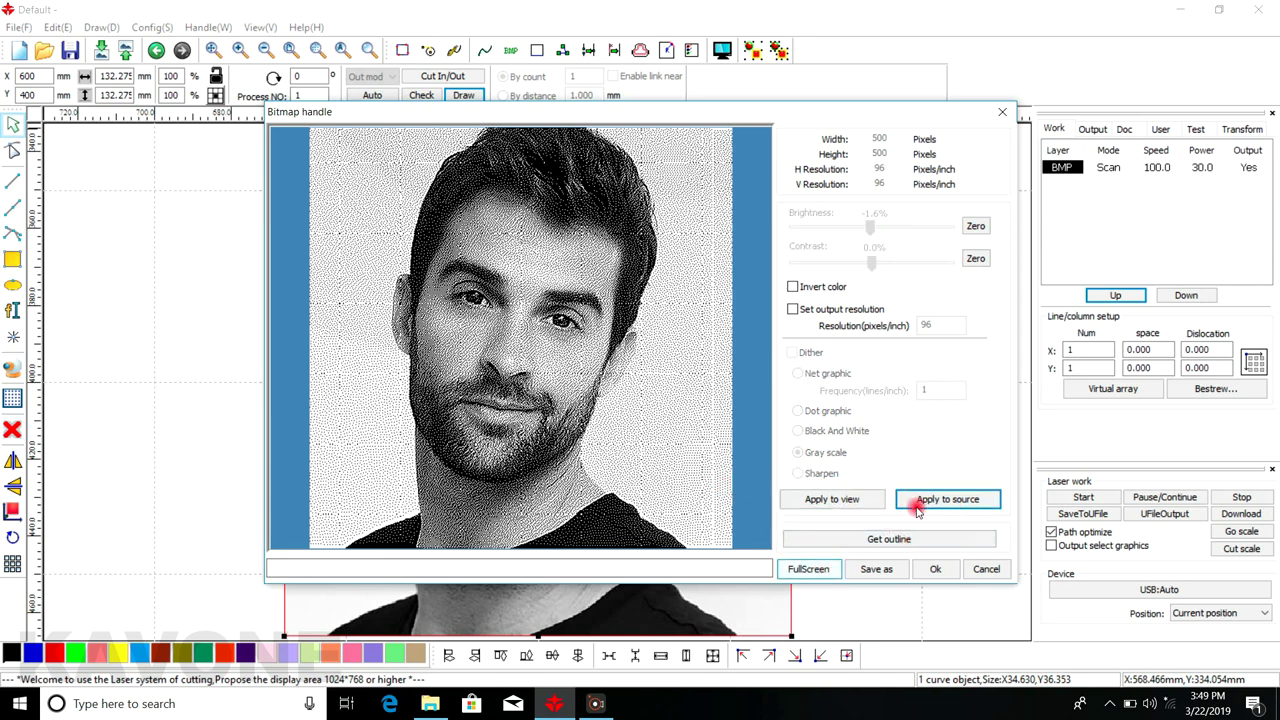
{"action": "left_click", "coordinate": [874, 569]}
{"action": "left_click", "coordinate": [1076, 241]}
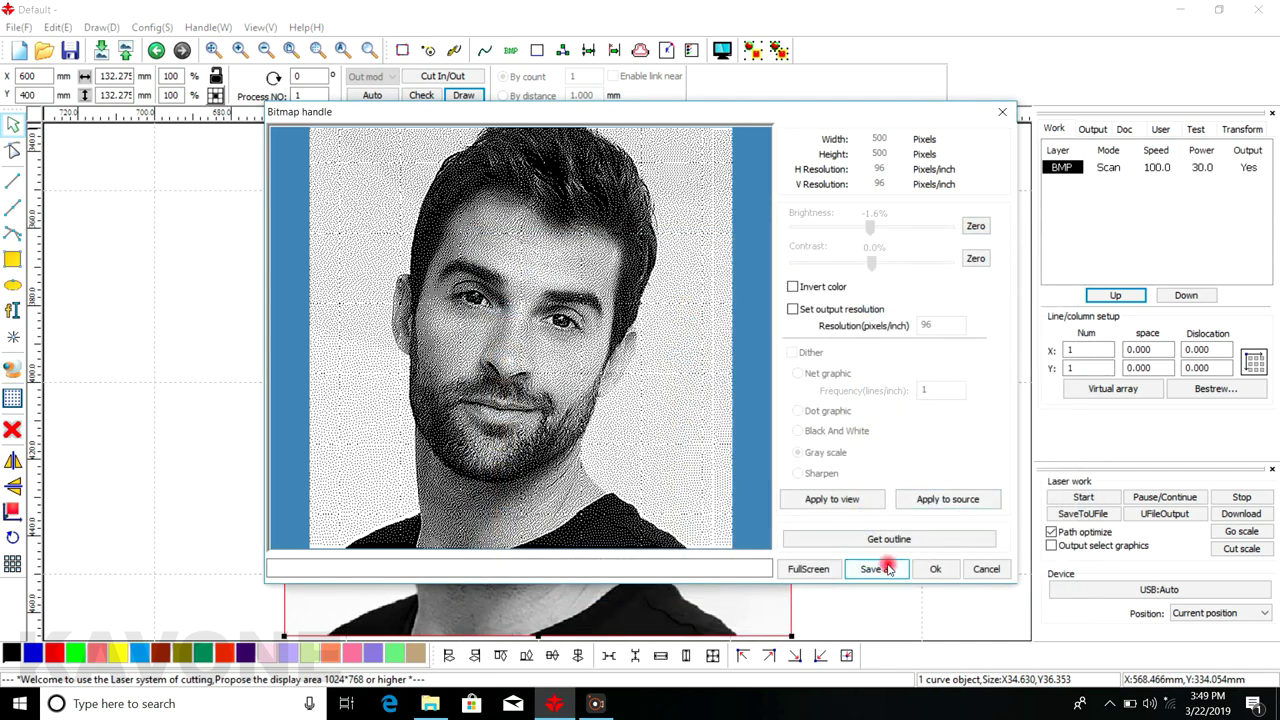
{"action": "left_click", "coordinate": [893, 569]}
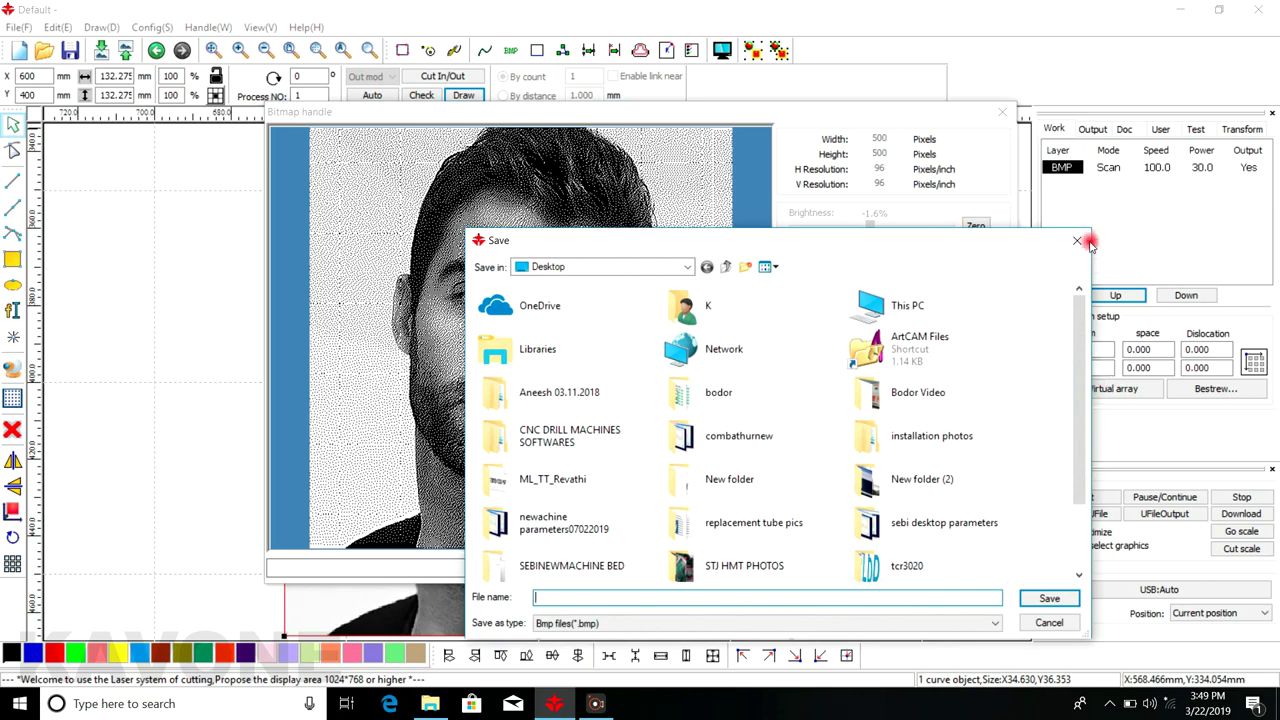
{"action": "left_click", "coordinate": [1084, 242]}
Accept the Bitmap handle changes for the dithered photo and return to the drawing
{"action": "left_click", "coordinate": [940, 568]}
{"action": "scroll", "coordinate": [729, 480], "scroll_direction": "up", "scroll_amount": 3}
{"action": "scroll", "coordinate": [567, 432], "scroll_direction": "down", "scroll_amount": 1}
{"action": "scroll", "coordinate": [540, 418], "scroll_direction": "down", "scroll_amount": 1}
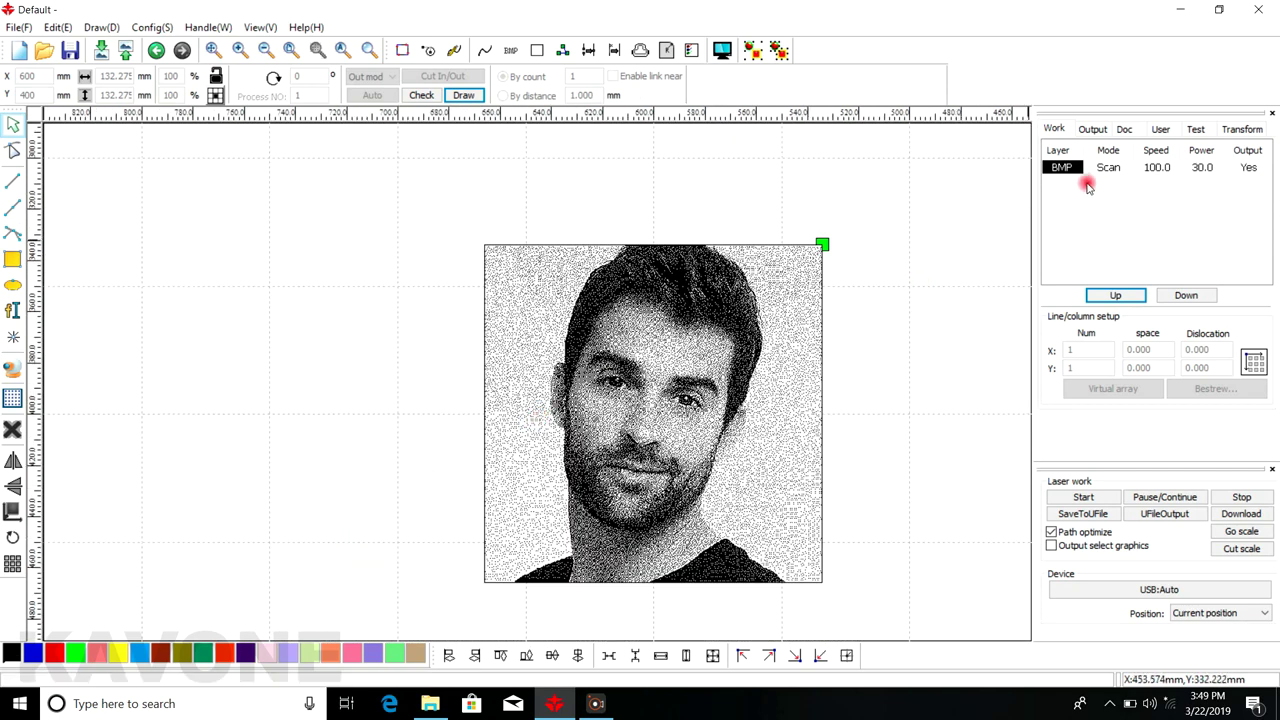
Delete the dithered photo from the drawing area
{"action": "left_click_drag", "start_coordinate": [455, 215], "coordinate": [895, 612]}
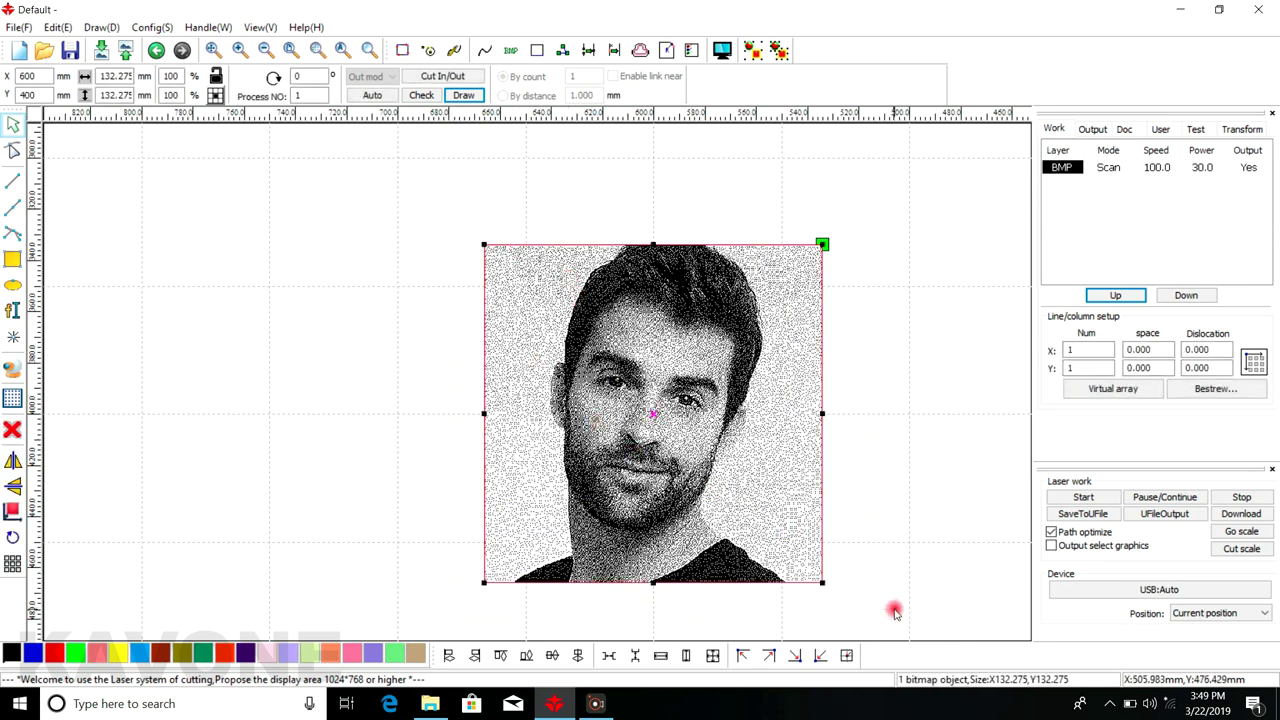
{"action": "key", "text": "Delete"}
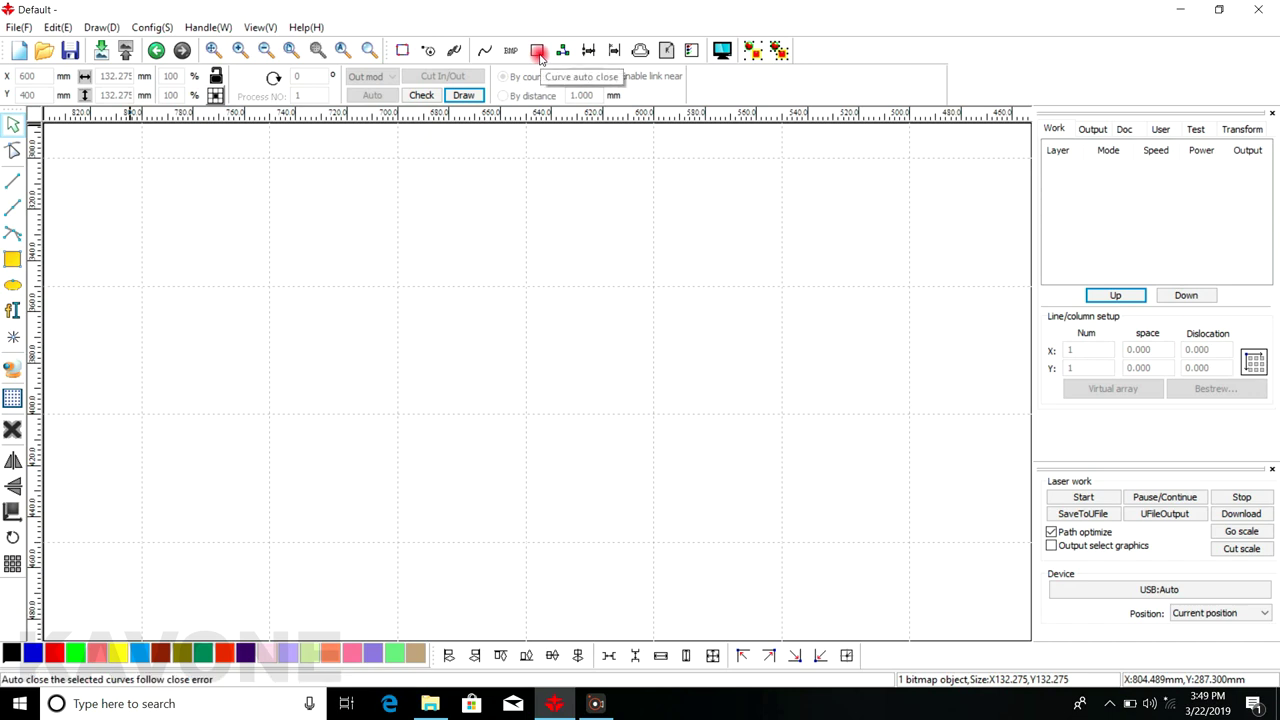
{"action": "left_click", "coordinate": [12, 285]}
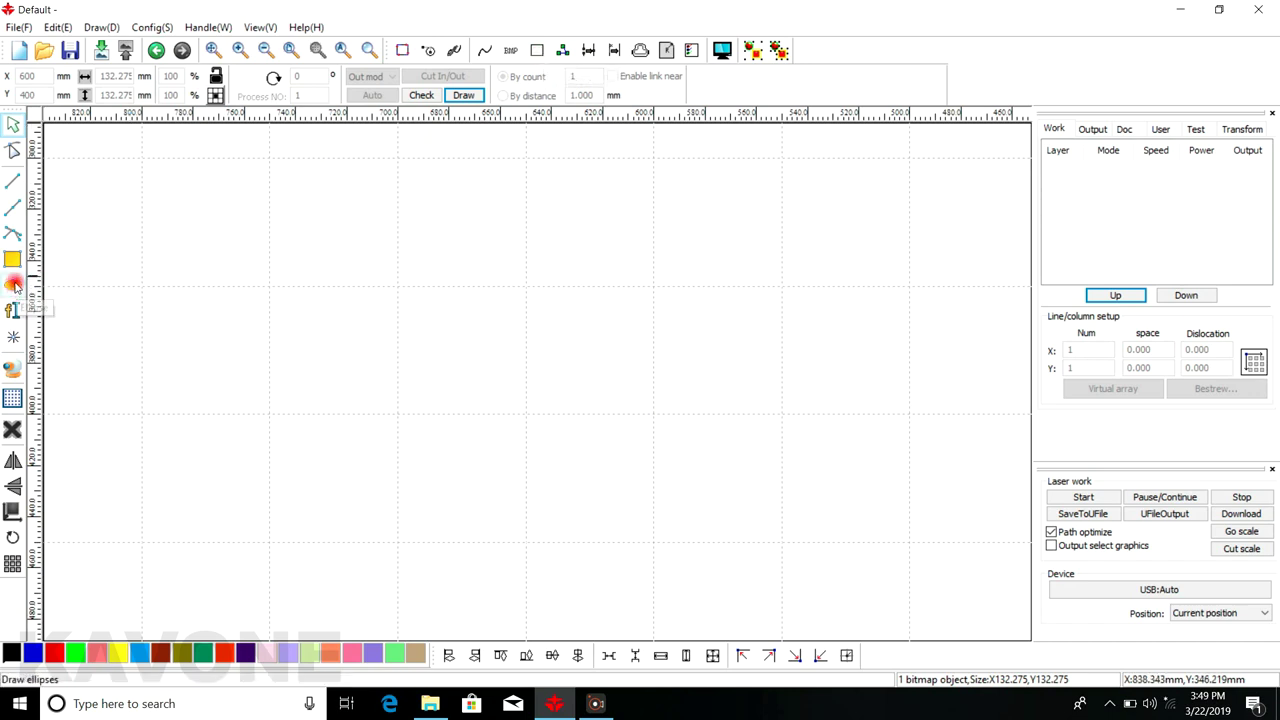
{"action": "left_click_drag", "start_coordinate": [350, 258], "coordinate": [417, 322]}
{"action": "left_click", "coordinate": [12, 124]}
{"action": "key", "text": "Delete"}
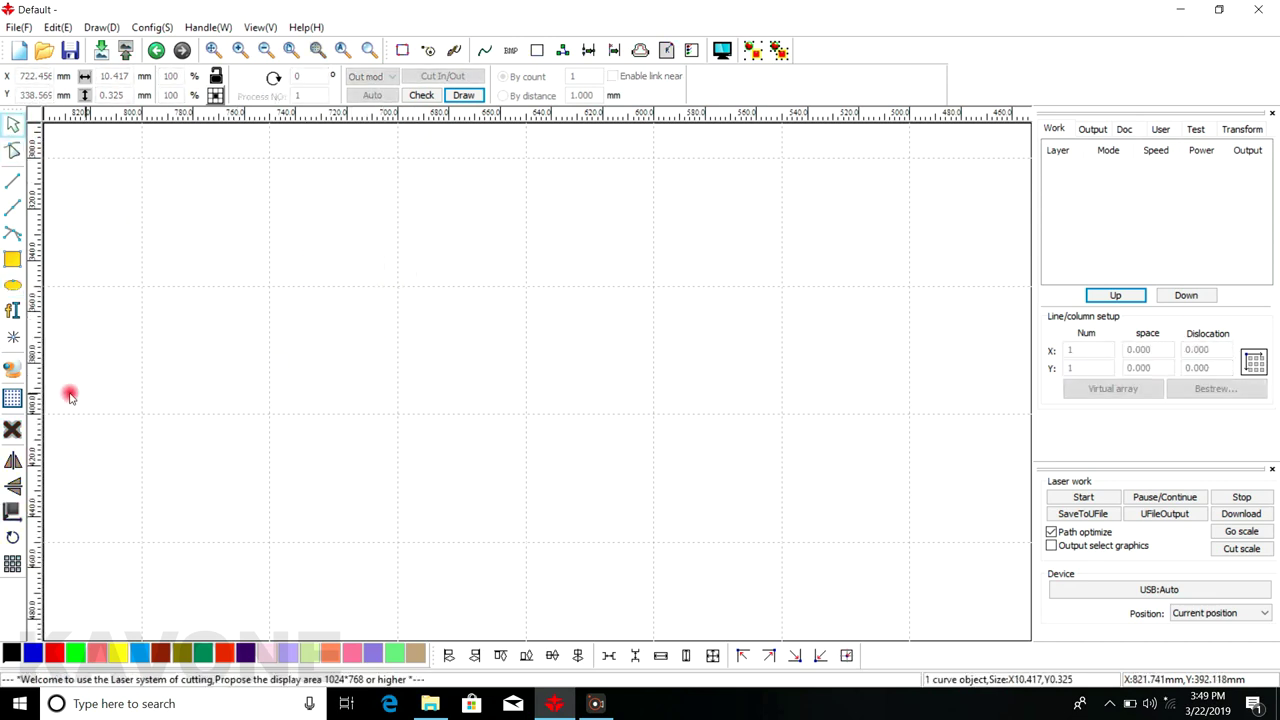
Draw a nearly closed Bezier curve about 76.4 mm wide and 59.3 mm high, leaving a small gap between its ends, and select it
{"action": "left_click", "coordinate": [13, 290]}
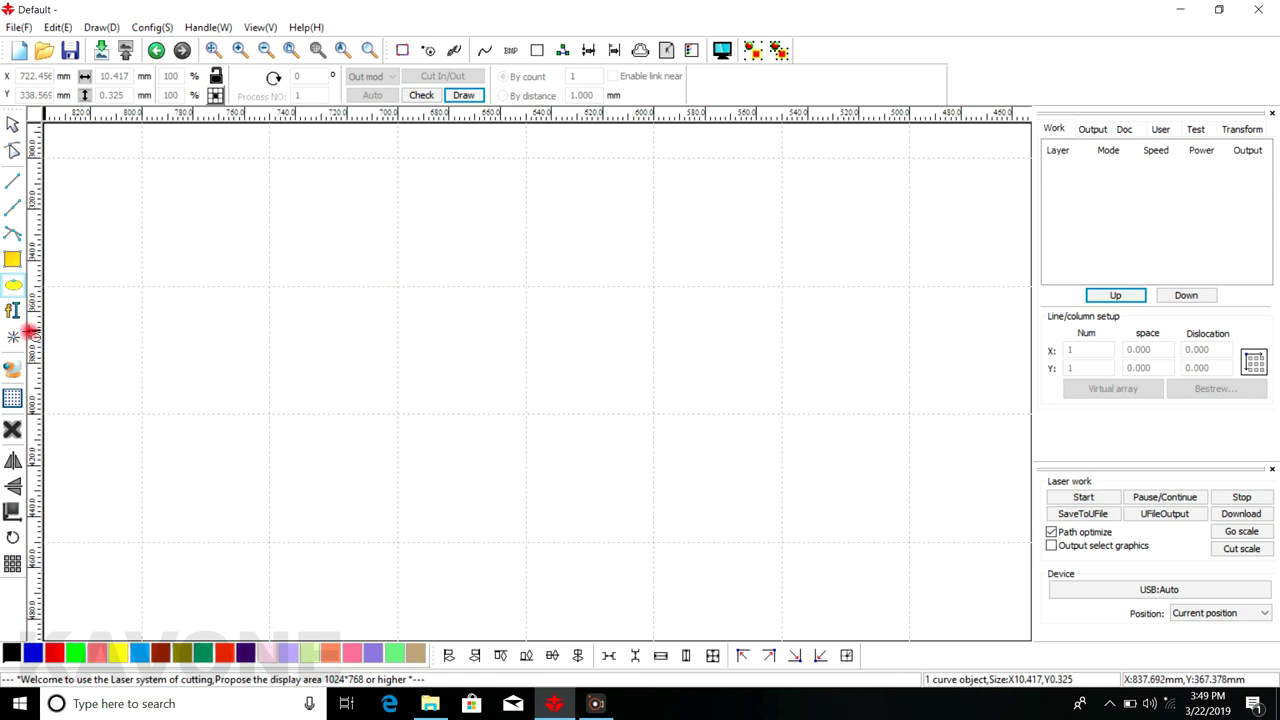
{"action": "left_click", "coordinate": [10, 230]}
{"action": "left_click_drag", "start_coordinate": [442, 247], "coordinate": [459, 252]}
{"action": "left_click", "coordinate": [510, 275]}
{"action": "left_click_drag", "start_coordinate": [447, 377], "coordinate": [392, 402]}
{"action": "left_click_drag", "start_coordinate": [321, 350], "coordinate": [421, 248]}
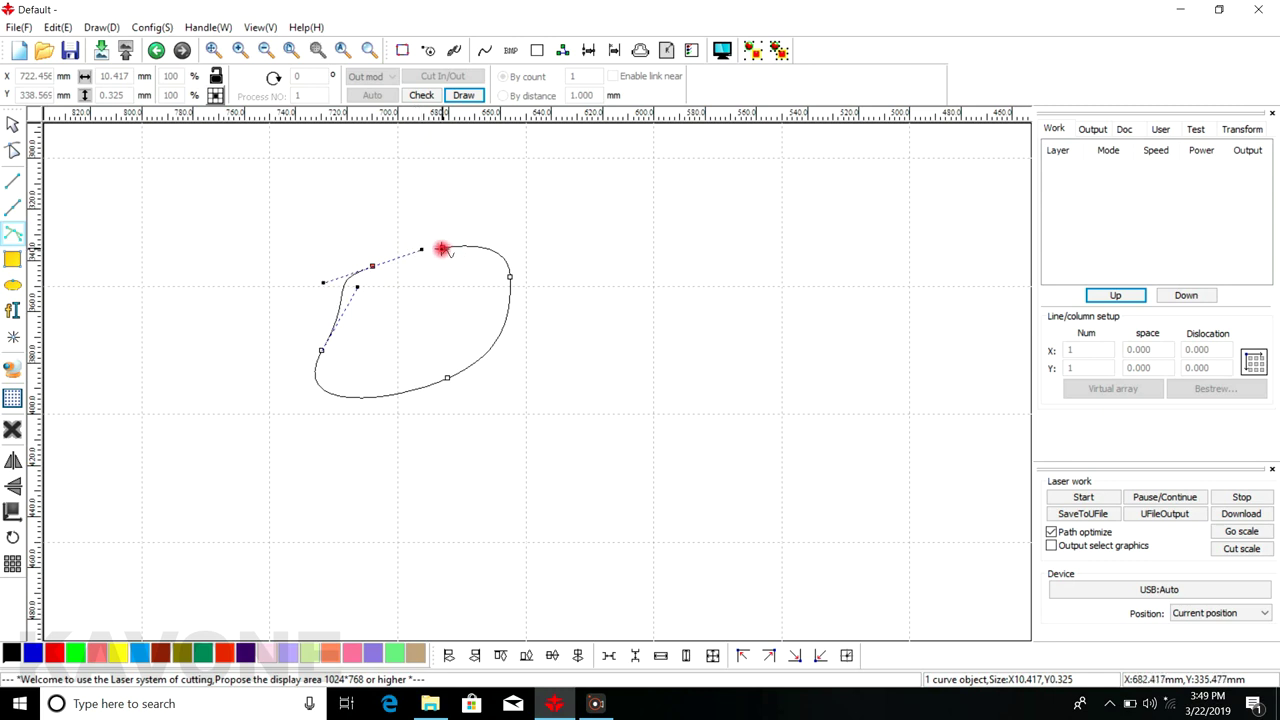
{"action": "scroll", "coordinate": [434, 247], "scroll_direction": "up", "scroll_amount": 6}
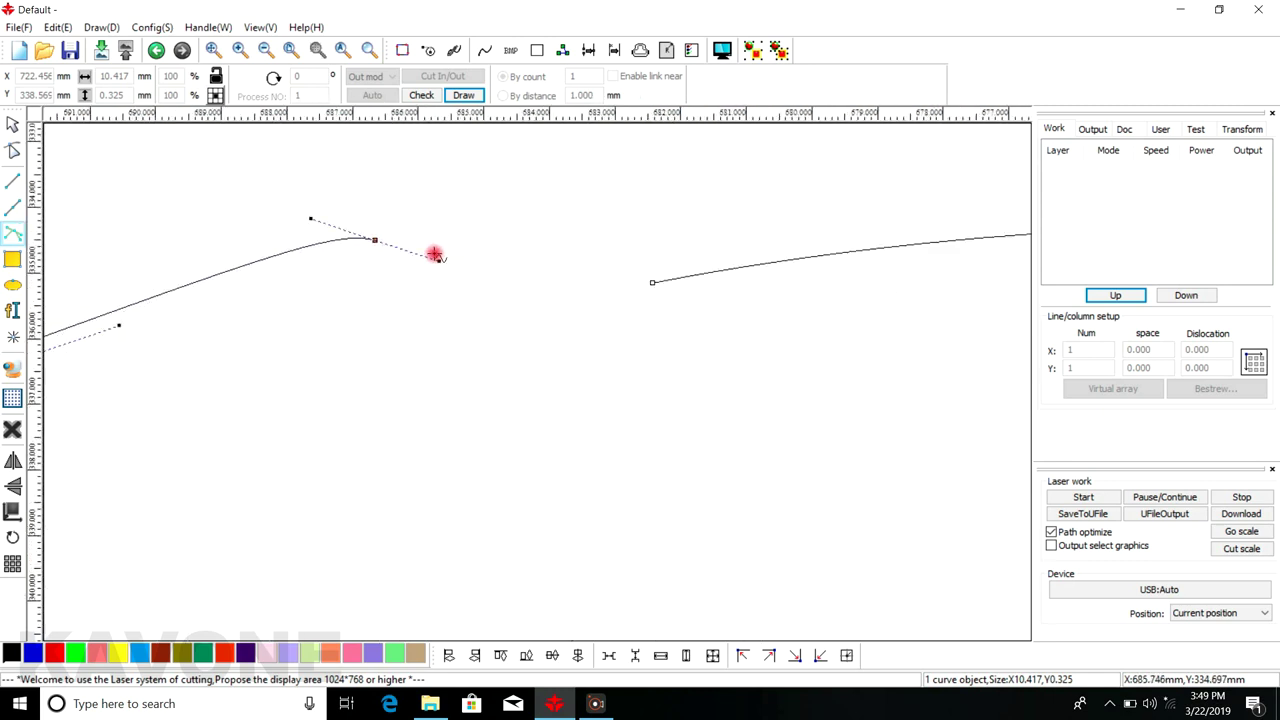
{"action": "left_click_drag", "start_coordinate": [518, 275], "coordinate": [556, 287]}
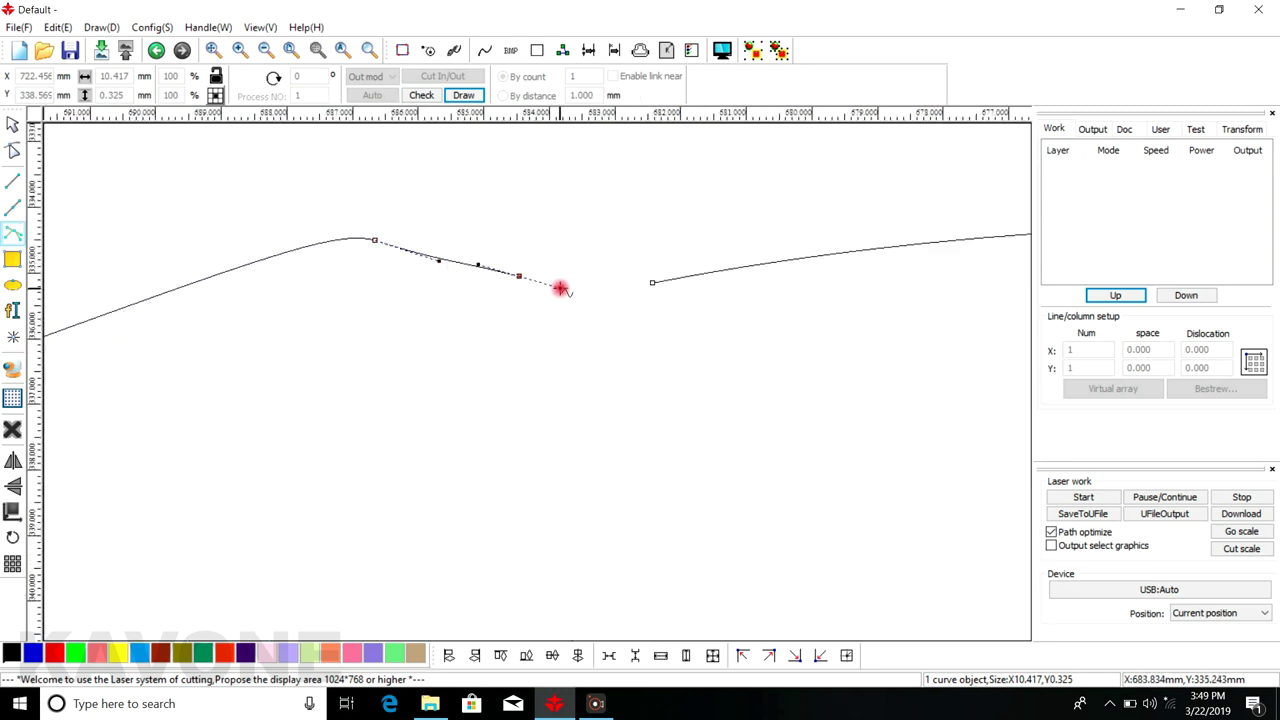
{"action": "left_click", "coordinate": [13, 124]}
{"action": "scroll", "coordinate": [377, 295], "scroll_direction": "down", "scroll_amount": 2}
{"action": "scroll", "coordinate": [378, 290], "scroll_direction": "down", "scroll_amount": 4}
{"action": "left_click_drag", "start_coordinate": [180, 242], "coordinate": [563, 463]}
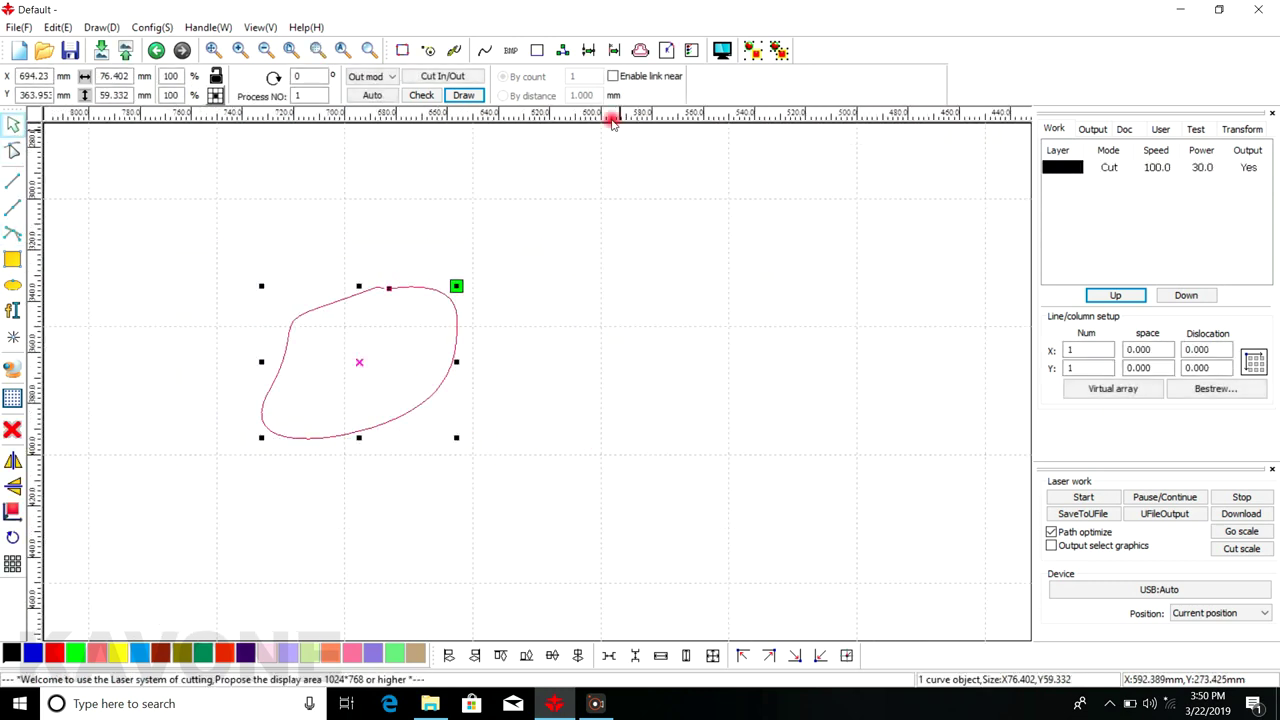
Auto-close the selected Bezier curve with a close error of 0.1 mm and inspect the joined ends
{"action": "left_click", "coordinate": [537, 51]}
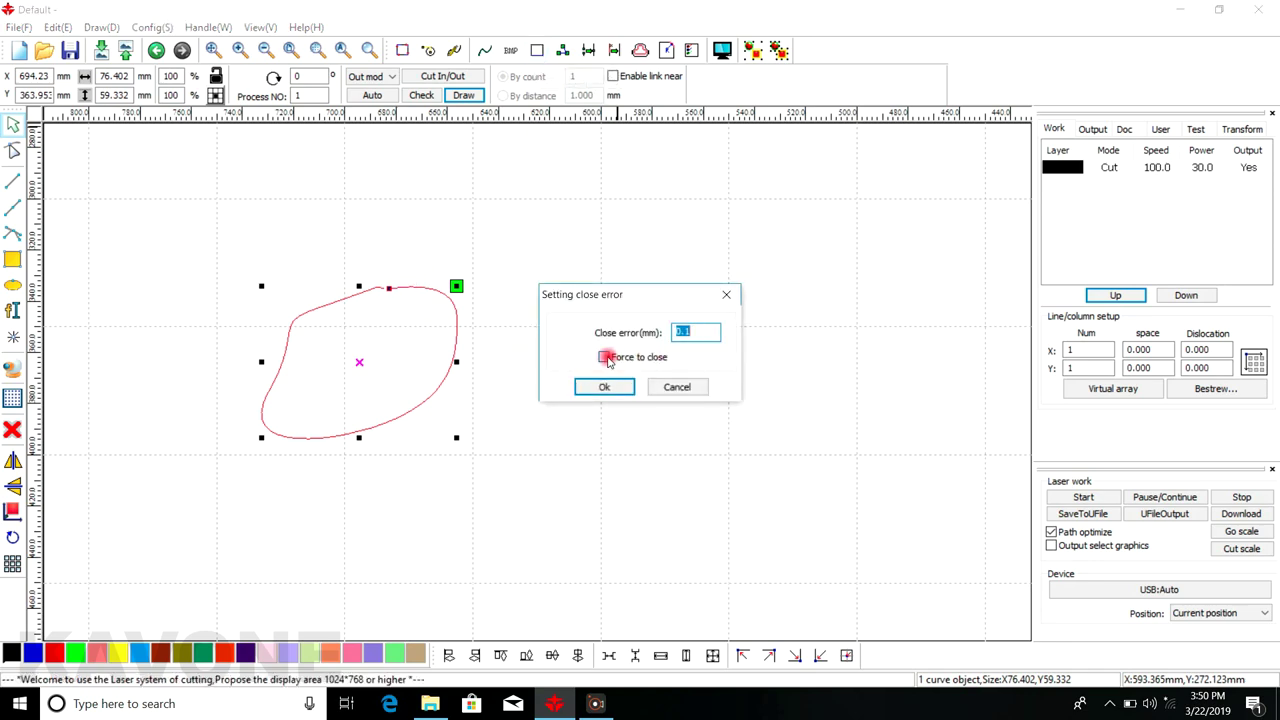
{"action": "left_click", "coordinate": [604, 387]}
{"action": "scroll", "coordinate": [400, 294], "scroll_direction": "up", "scroll_amount": 5}
{"action": "scroll", "coordinate": [344, 238], "scroll_direction": "up", "scroll_amount": 2}
{"action": "scroll", "coordinate": [322, 280], "scroll_direction": "down", "scroll_amount": 6}
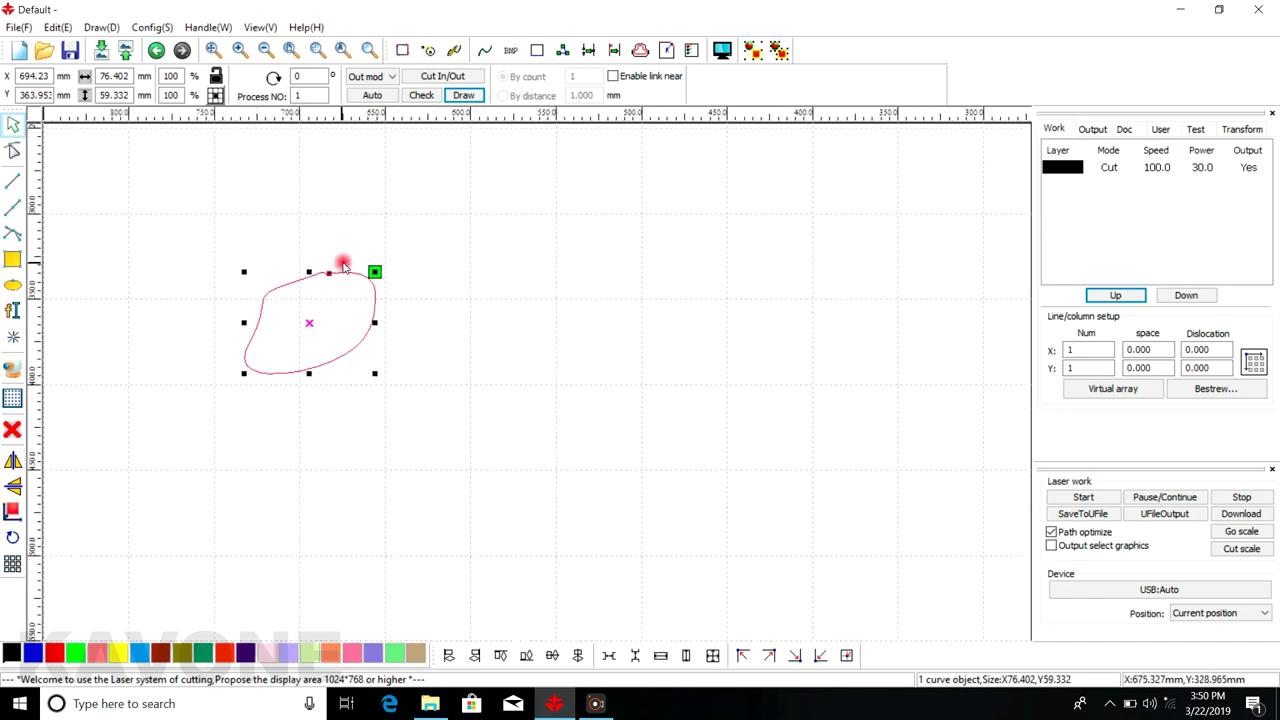
{"action": "scroll", "coordinate": [343, 265], "scroll_direction": "down", "scroll_amount": 2}
{"action": "scroll", "coordinate": [323, 277], "scroll_direction": "up", "scroll_amount": 3}
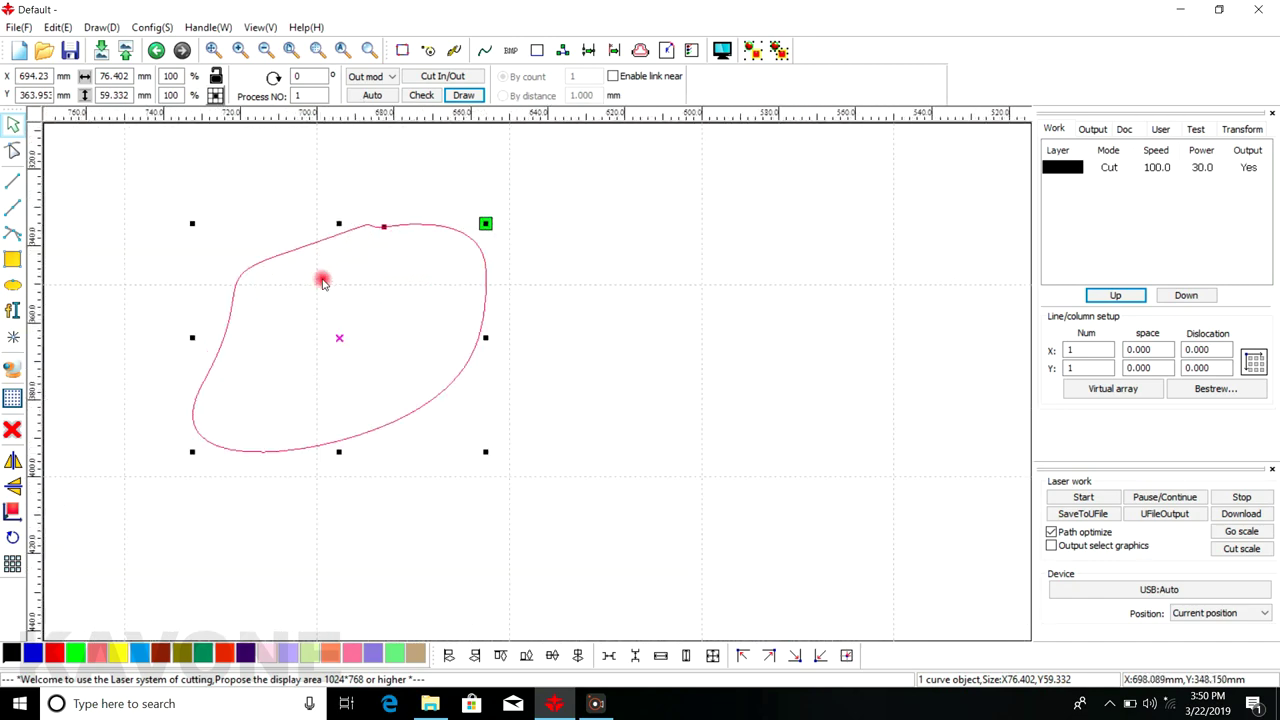
{"action": "left_click", "coordinate": [251, 317]}
{"action": "left_click_drag", "start_coordinate": [170, 180], "coordinate": [587, 477]}
{"action": "scroll", "coordinate": [585, 473], "scroll_direction": "up", "scroll_amount": 3}
{"action": "scroll", "coordinate": [569, 474], "scroll_direction": "down", "scroll_amount": 5}
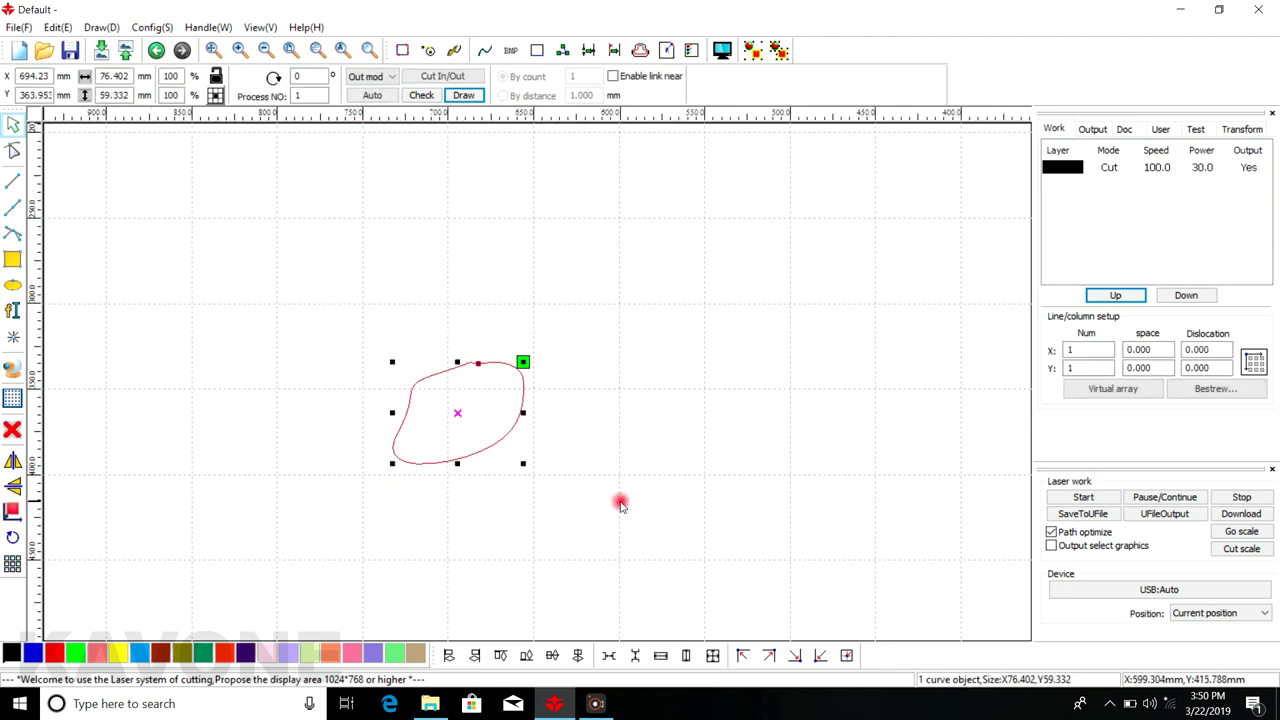
Delete the curve and draw an ellipse about 40.5 mm wide and 57.5 mm high in the empty drawing area
{"action": "key", "text": "Delete"}
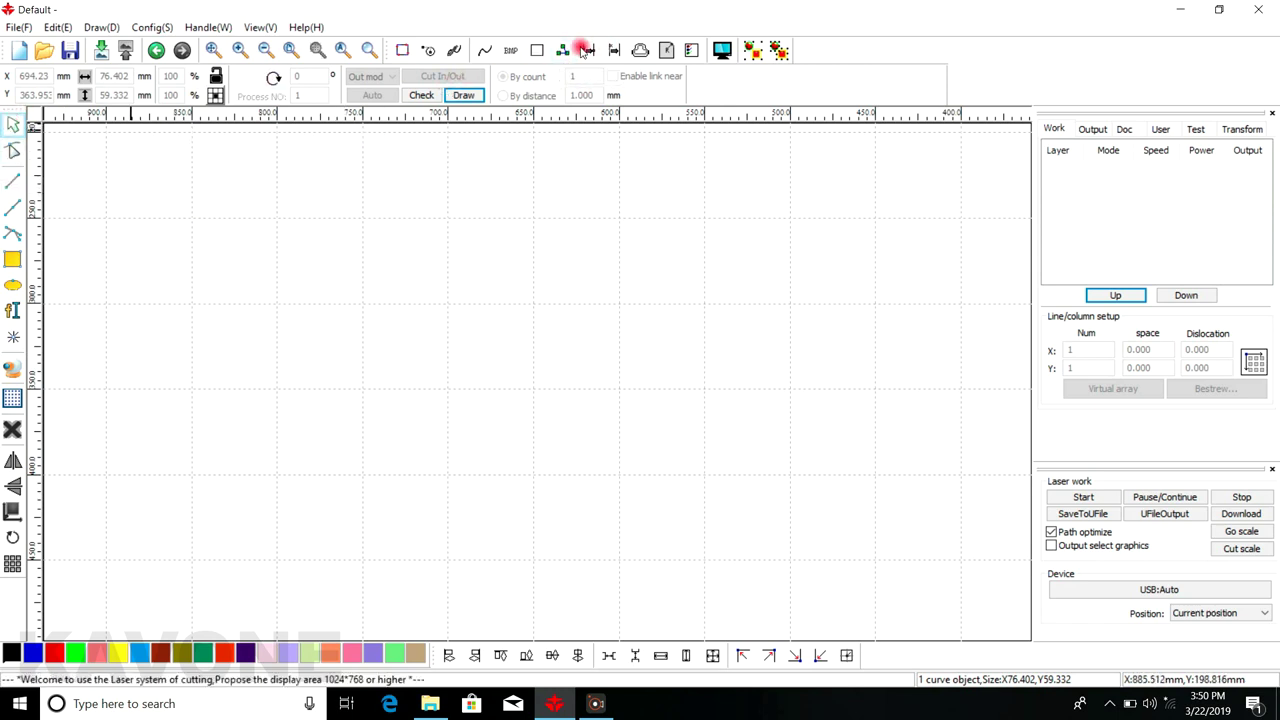
{"action": "left_click", "coordinate": [10, 290]}
{"action": "left_click_drag", "start_coordinate": [403, 248], "coordinate": [472, 347]}
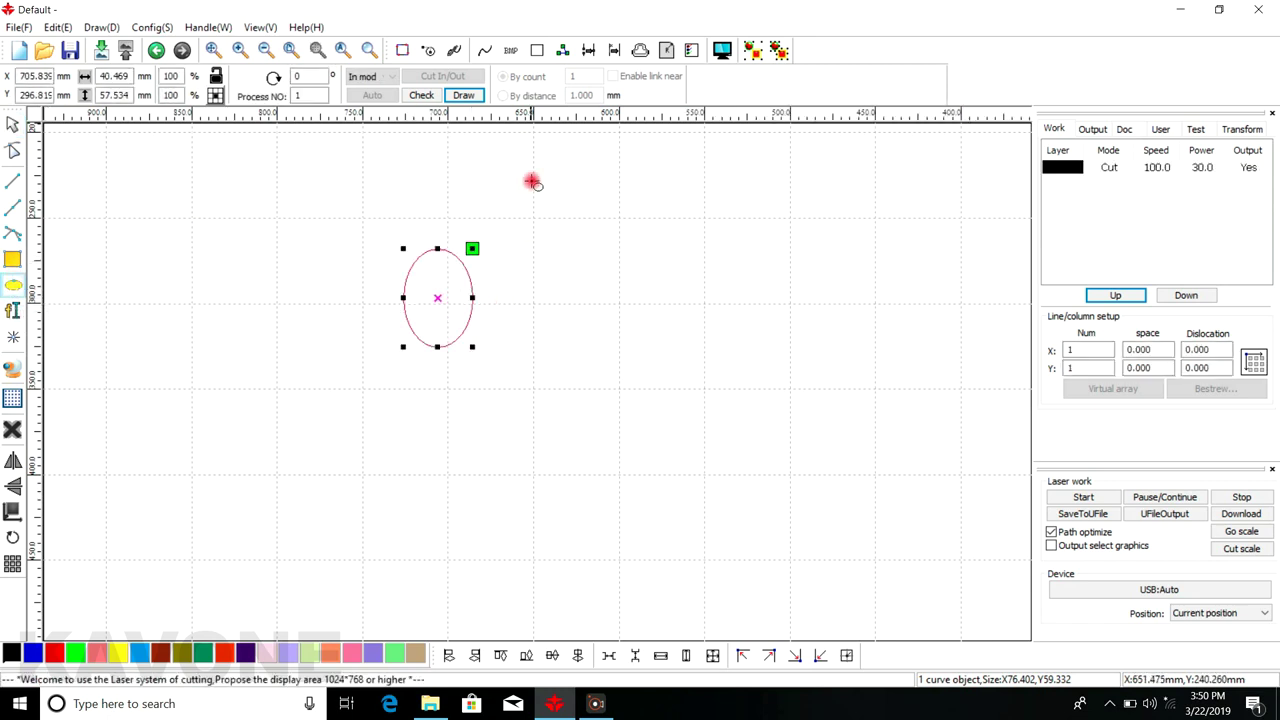
{"action": "left_click", "coordinate": [563, 52]}
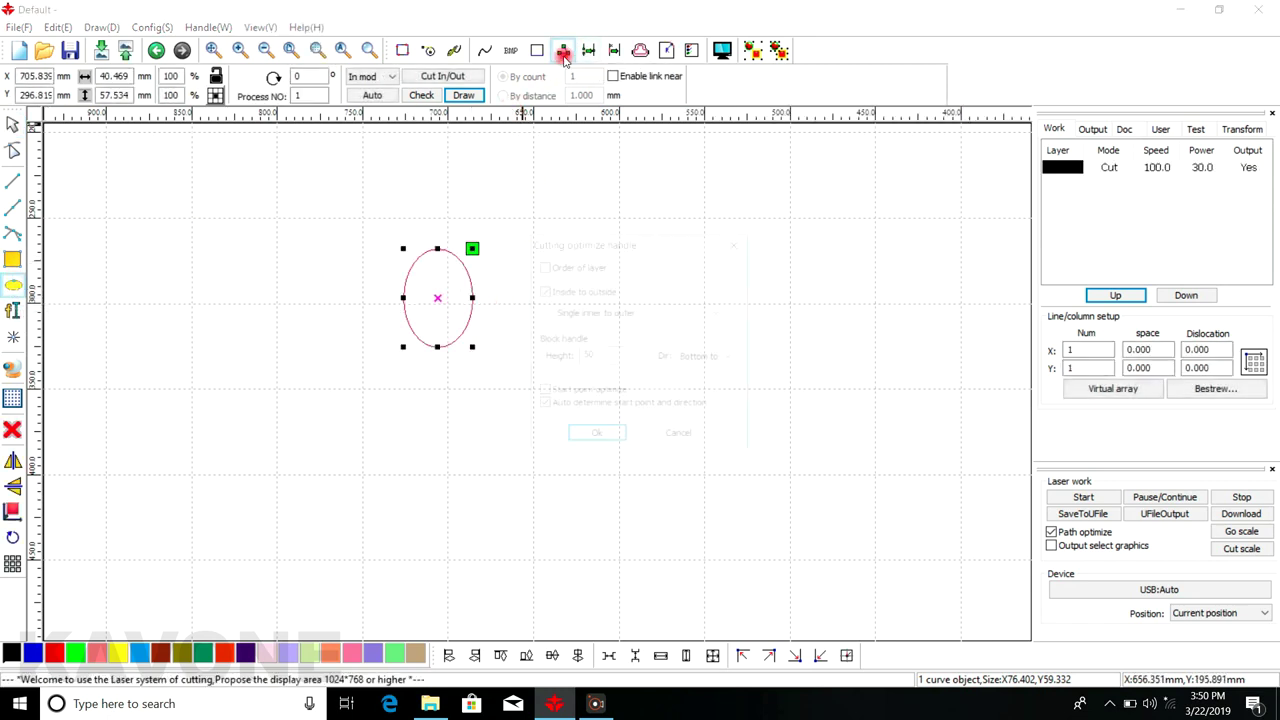
{"action": "left_click_drag", "start_coordinate": [648, 243], "coordinate": [817, 222]}
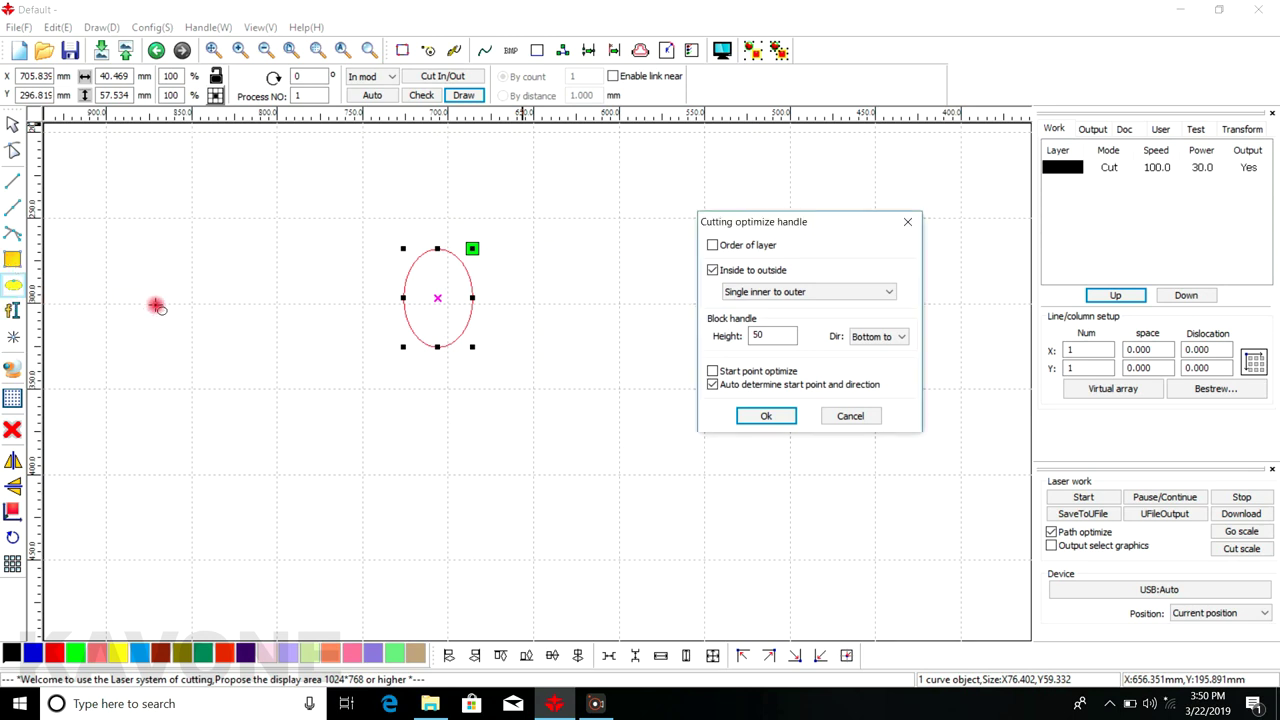
{"action": "left_click", "coordinate": [907, 221]}
Draw two rectangles beside the ellipse: the upper about 30.7 by 38.0 mm and the lower about 44.9 by 42.4 mm
{"action": "left_click", "coordinate": [12, 259]}
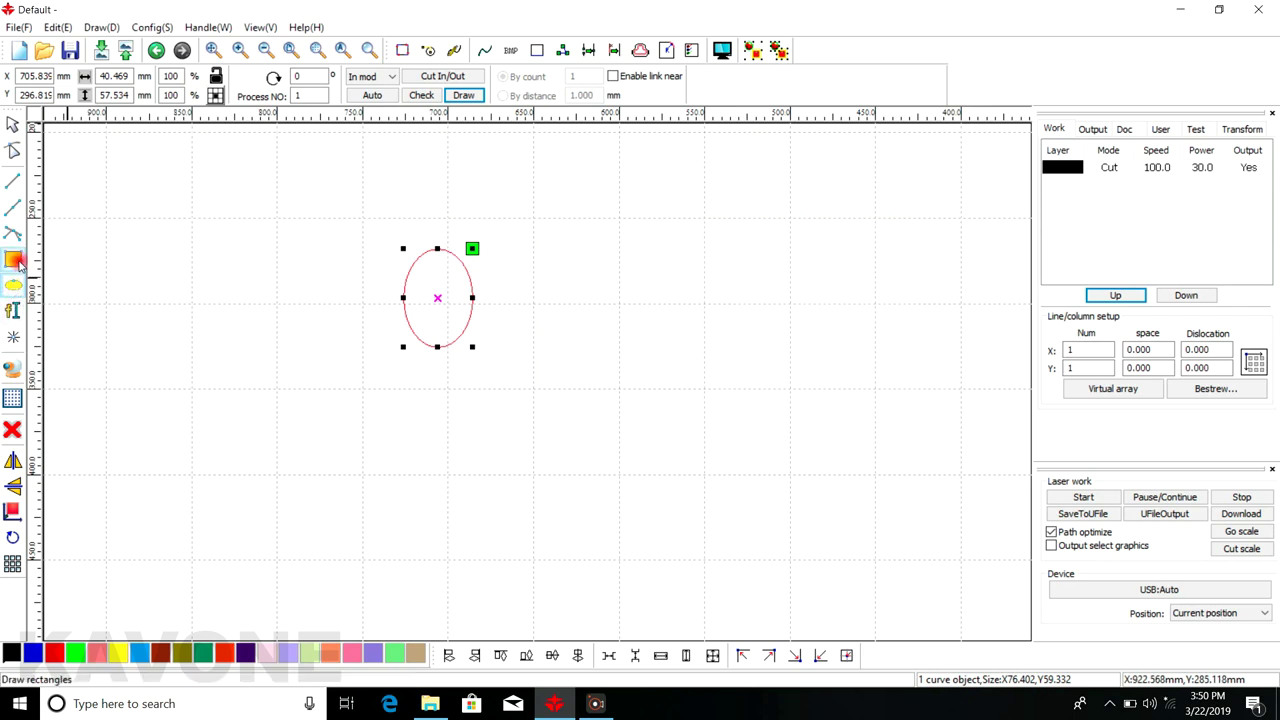
{"action": "left_click_drag", "start_coordinate": [228, 267], "coordinate": [281, 331]}
{"action": "left_click_drag", "start_coordinate": [268, 408], "coordinate": [344, 480]}
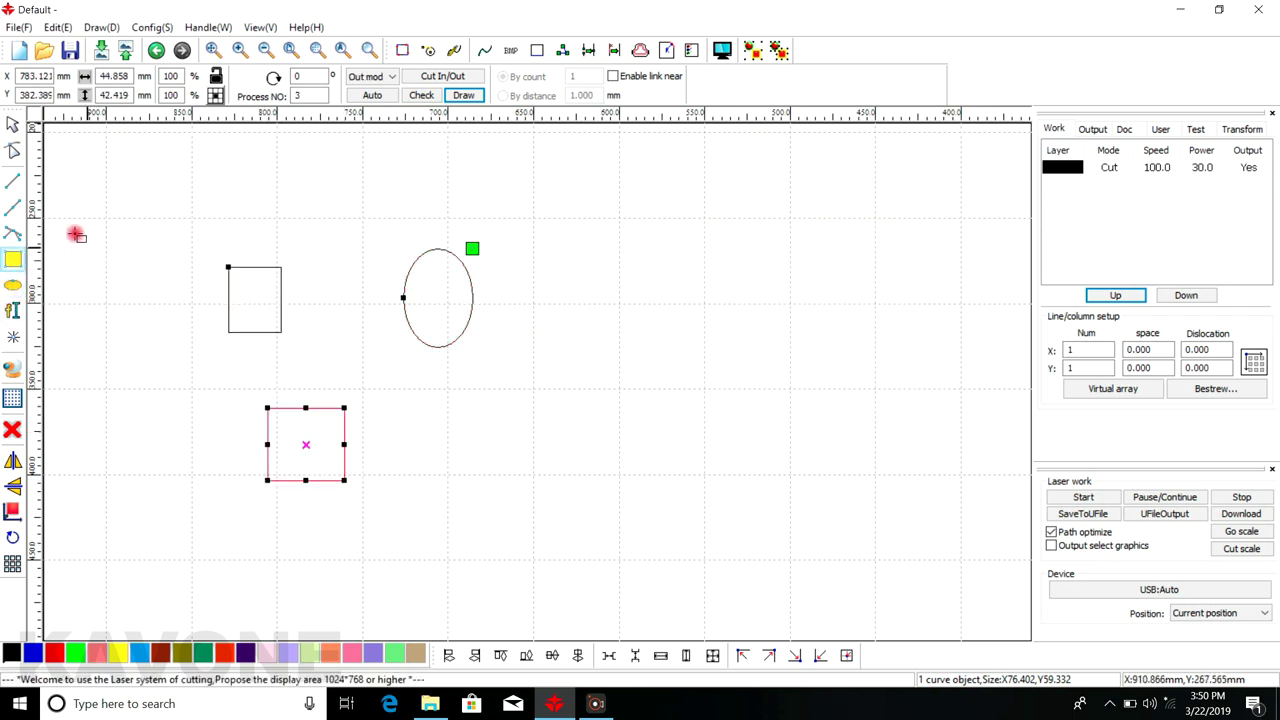
Apply Cutting optimize to all three shapes with Inside to outside set to Single inner to outer and a block height of 50
{"action": "left_click", "coordinate": [13, 124]}
{"action": "left_click_drag", "start_coordinate": [190, 218], "coordinate": [553, 542]}
{"action": "left_click", "coordinate": [567, 49]}
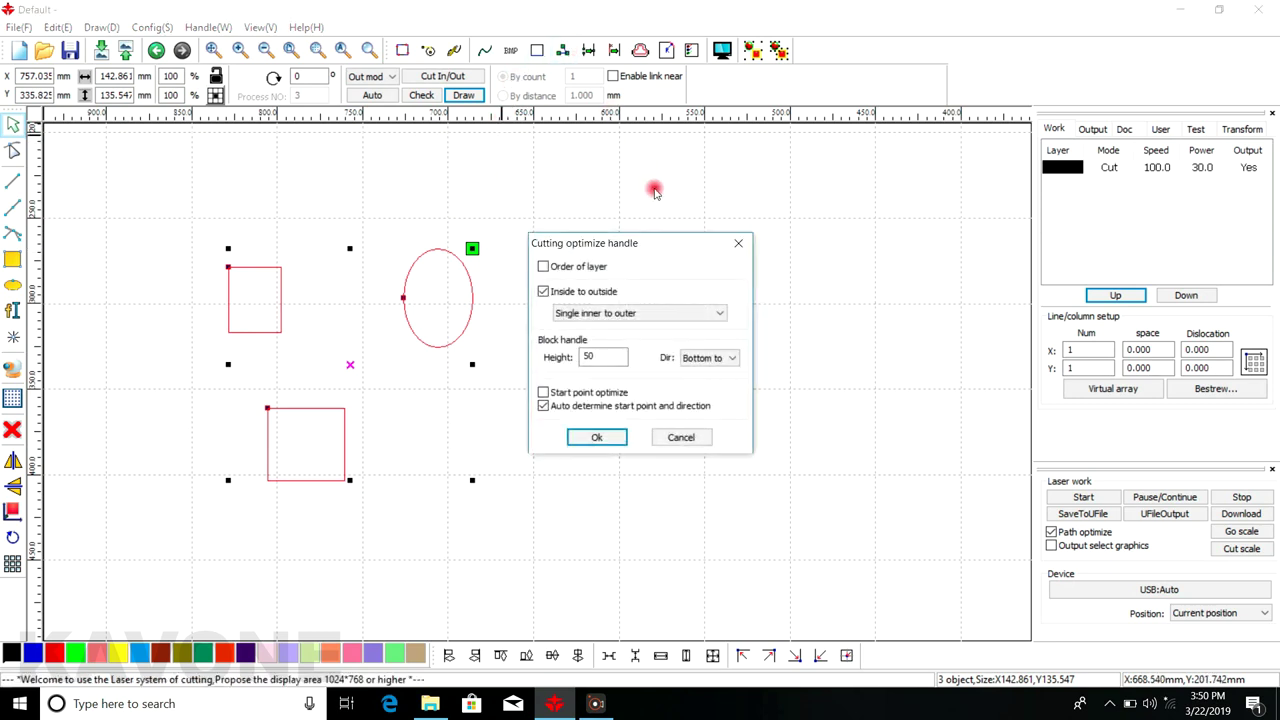
{"action": "left_click_drag", "start_coordinate": [677, 243], "coordinate": [856, 207]}
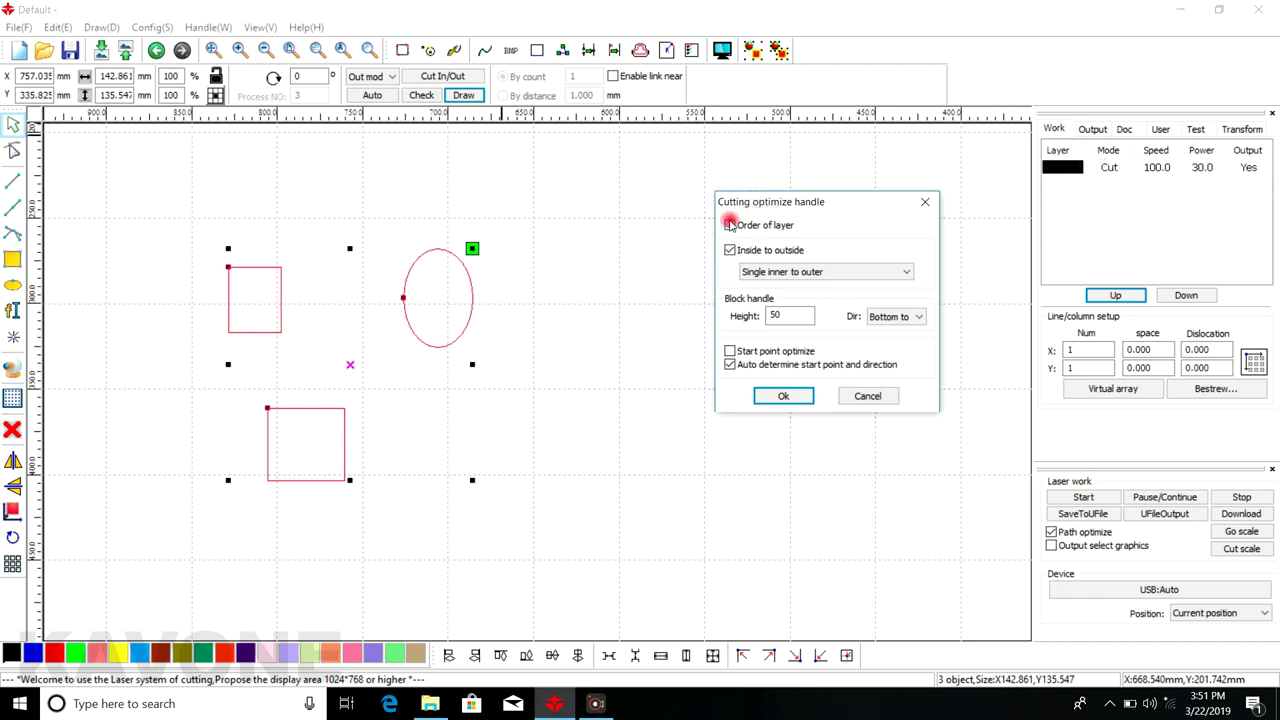
{"action": "left_click", "coordinate": [783, 396]}
Assign the lower rectangle to the red layer
{"action": "left_click_drag", "start_coordinate": [167, 241], "coordinate": [376, 530]}
{"action": "left_click", "coordinate": [255, 385]}
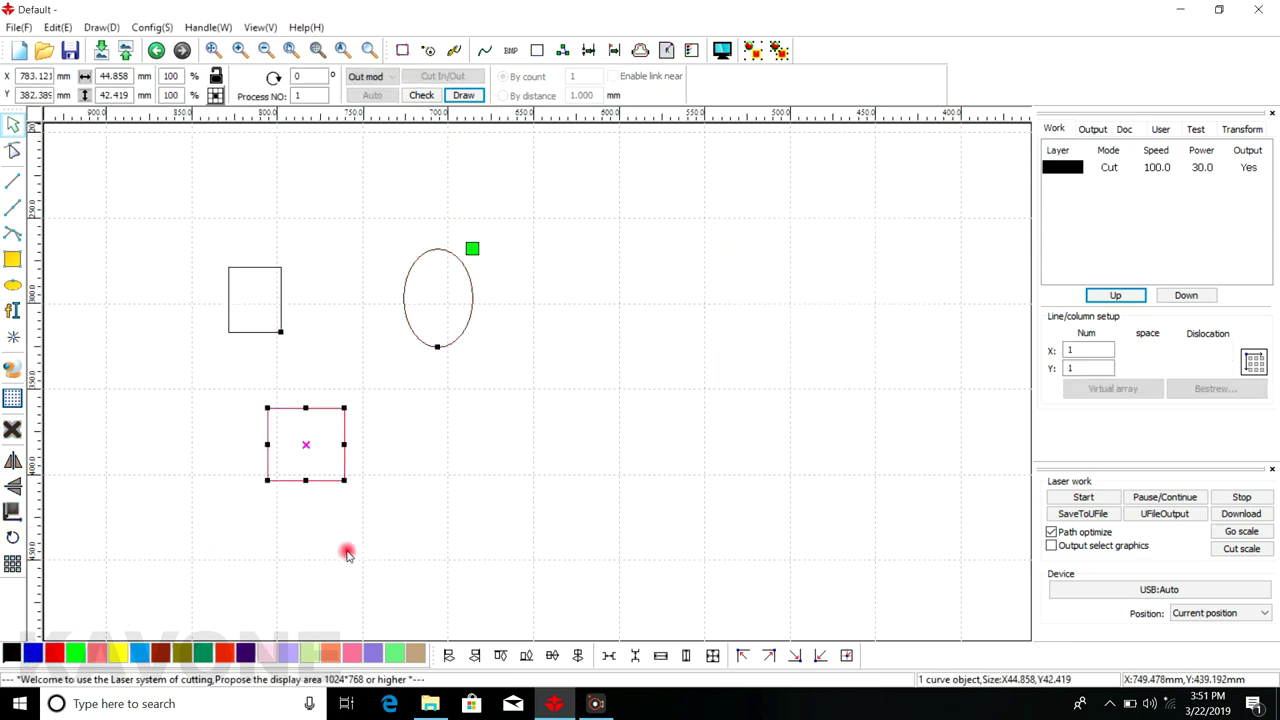
{"action": "left_click", "coordinate": [58, 654]}
{"action": "left_click", "coordinate": [197, 486]}
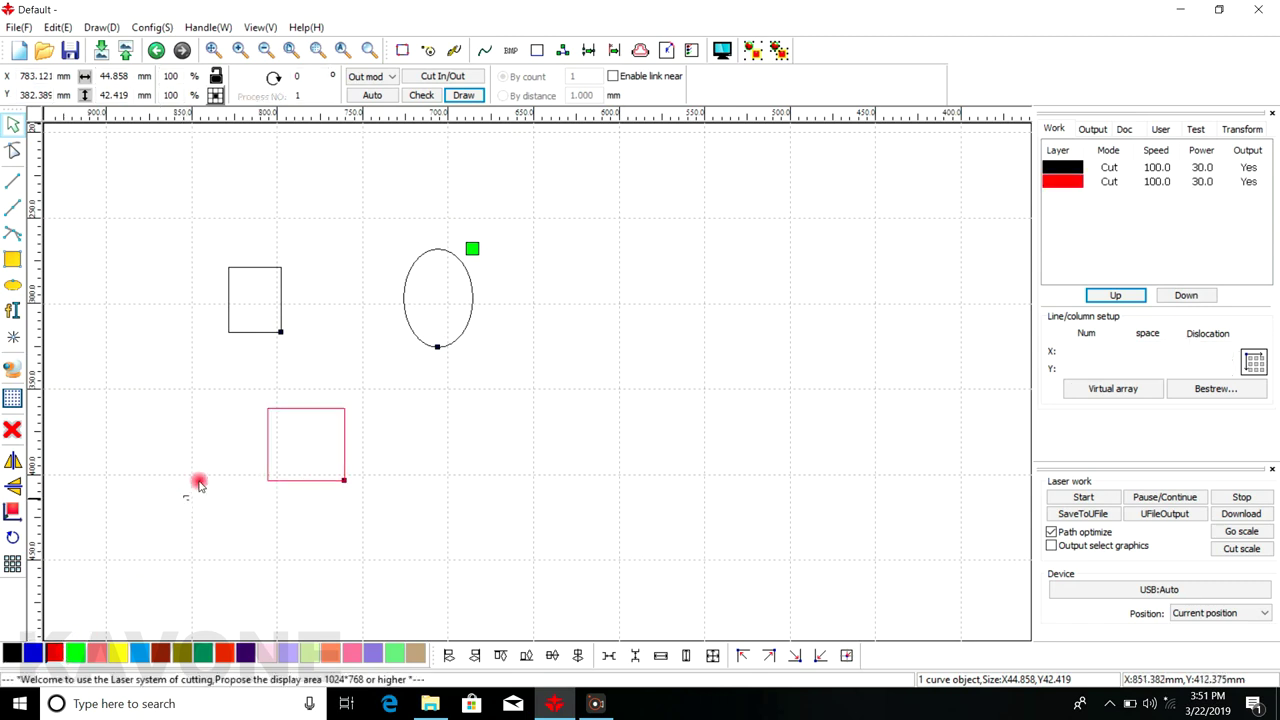
Assign the upper rectangle to the blue layer
{"action": "left_click", "coordinate": [229, 277]}
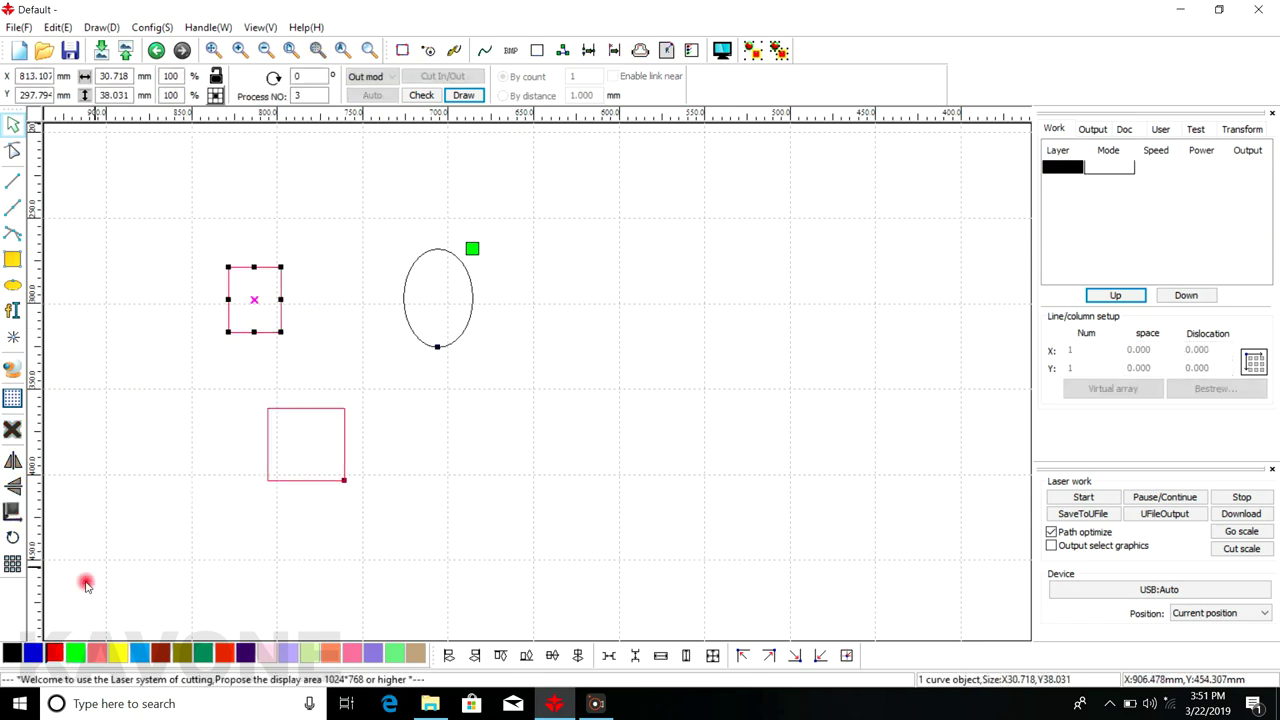
{"action": "left_click", "coordinate": [33, 654]}
{"action": "left_click", "coordinate": [397, 484]}
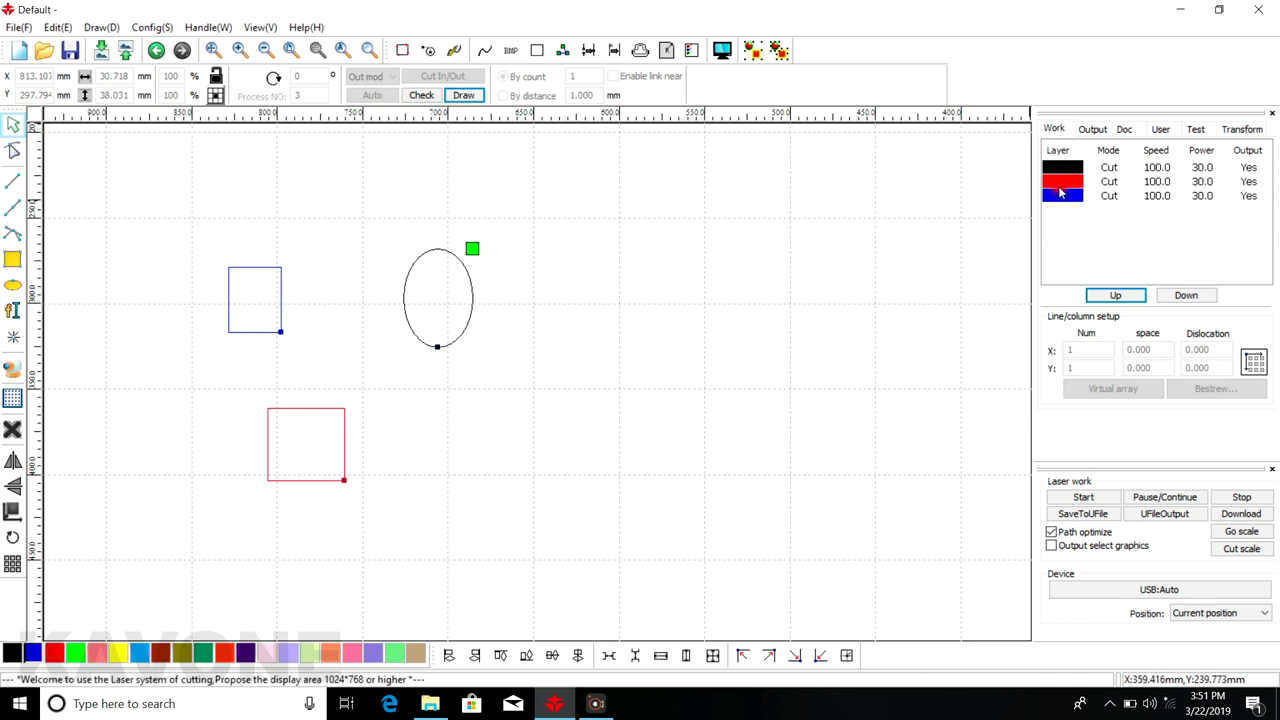
Apply Cutting optimize to the drawing with Order of layer and Inside to outside enabled
{"action": "left_click", "coordinate": [562, 51]}
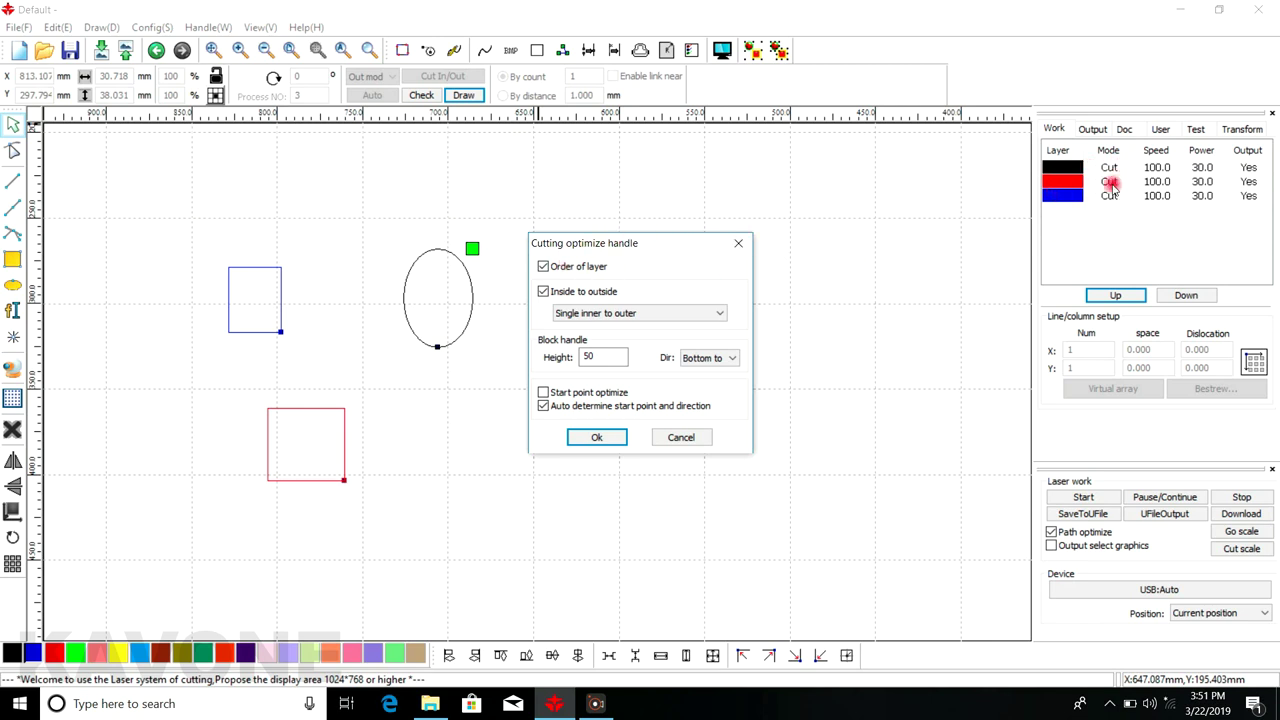
{"action": "left_click", "coordinate": [596, 437]}
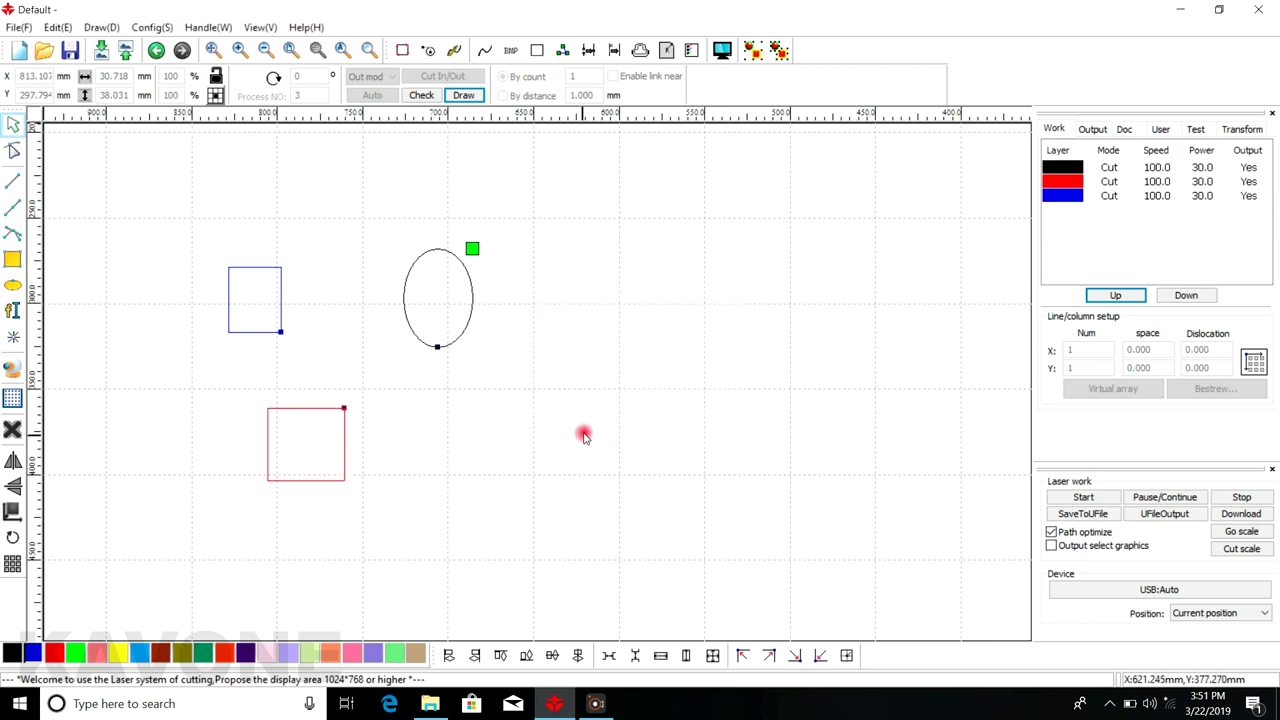
{"action": "left_click", "coordinate": [558, 54]}
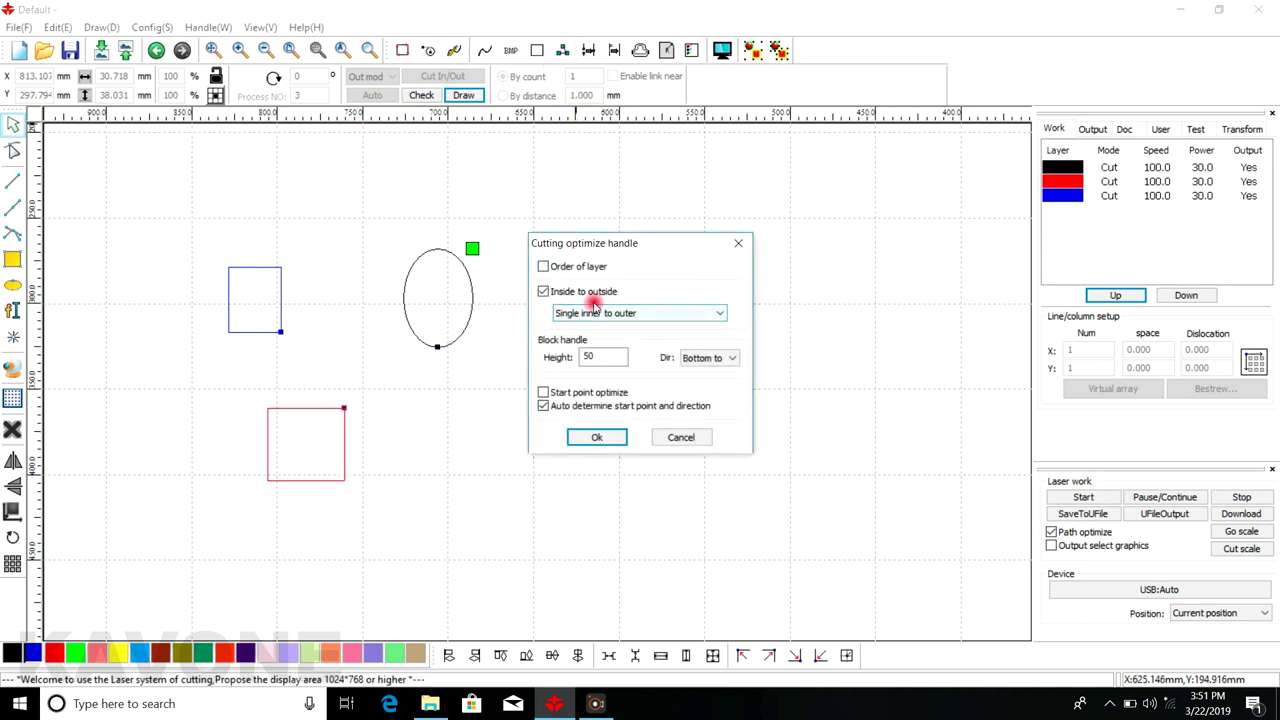
{"action": "left_click", "coordinate": [738, 243]}
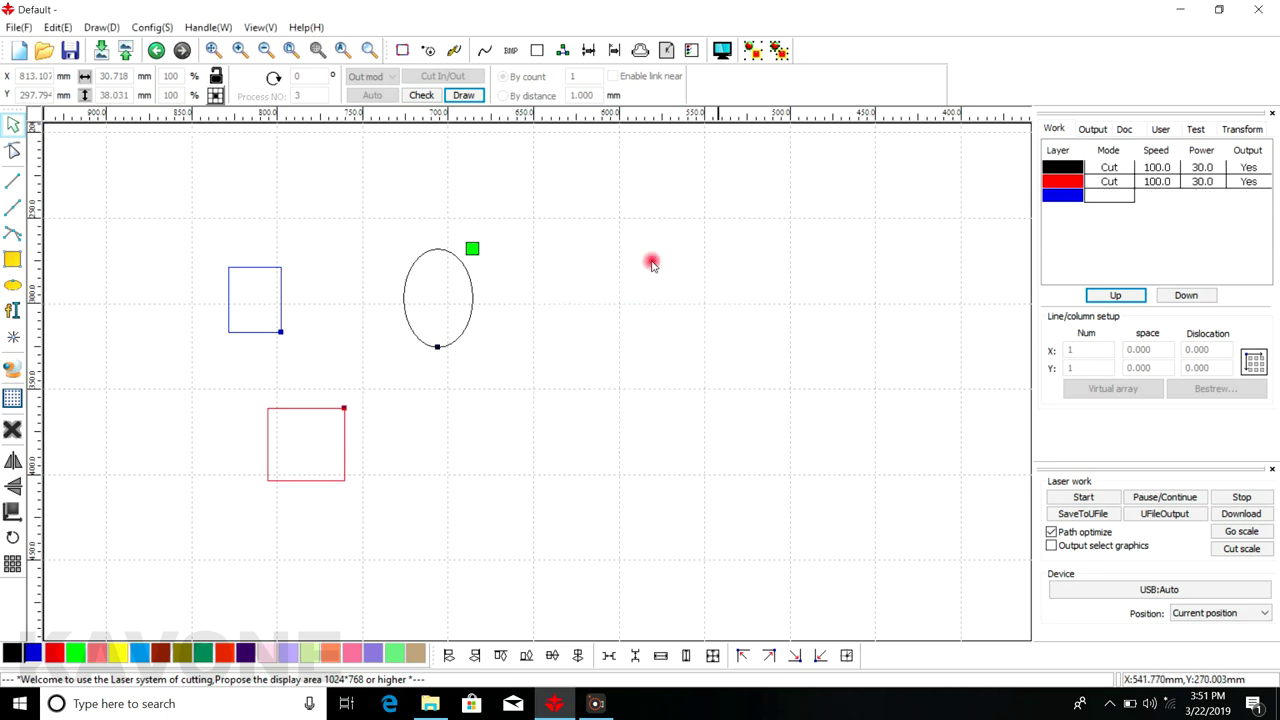
Draw a small ellipse about 7.8 mm wide and 7.3 mm high near the center of the large ellipse
{"action": "left_click", "coordinate": [8, 287]}
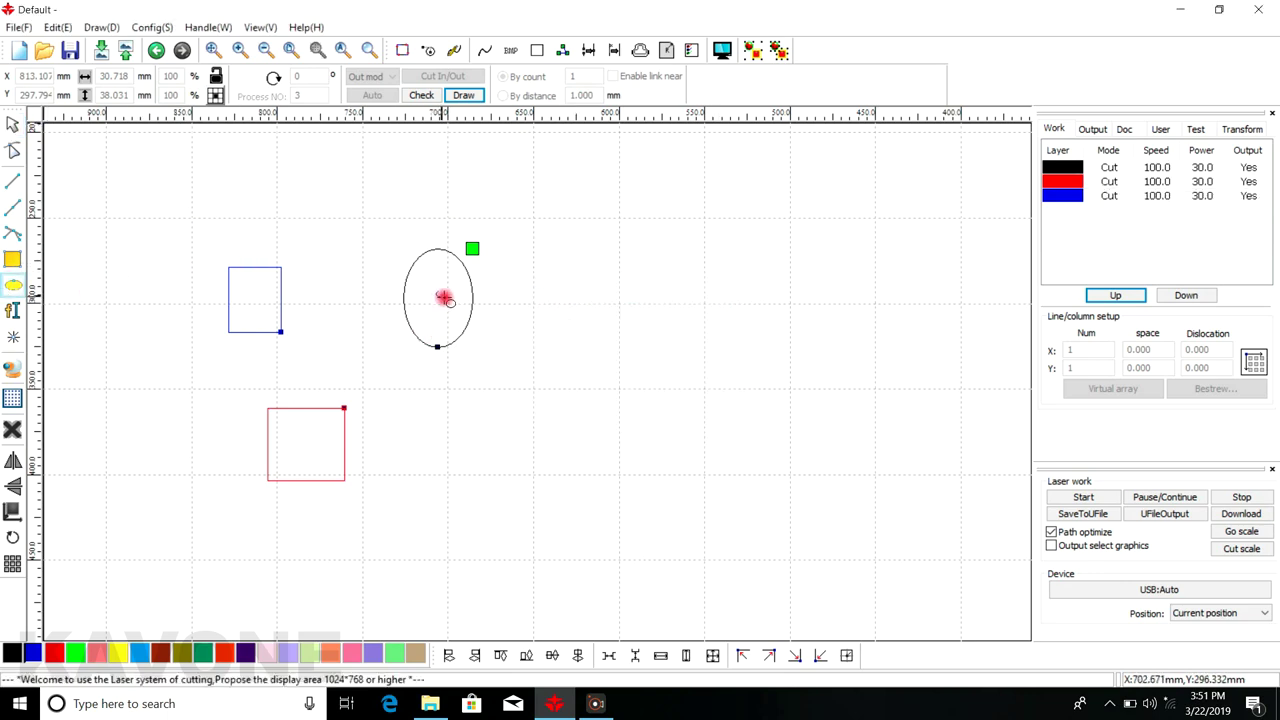
{"action": "left_click_drag", "start_coordinate": [436, 291], "coordinate": [449, 304]}
{"action": "scroll", "coordinate": [437, 314], "scroll_direction": "up", "scroll_amount": 2}
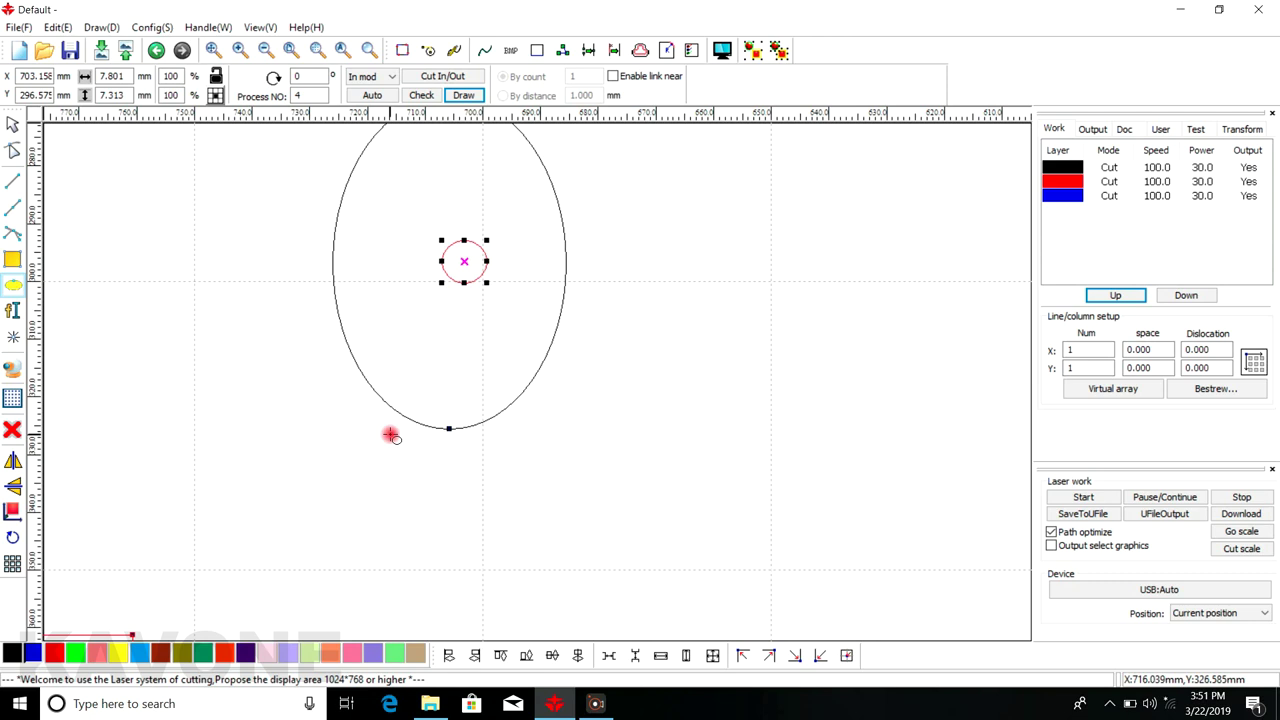
{"action": "scroll", "coordinate": [391, 434], "scroll_direction": "down", "scroll_amount": 1}
{"action": "left_click", "coordinate": [12, 124]}
{"action": "left_click", "coordinate": [117, 200]}
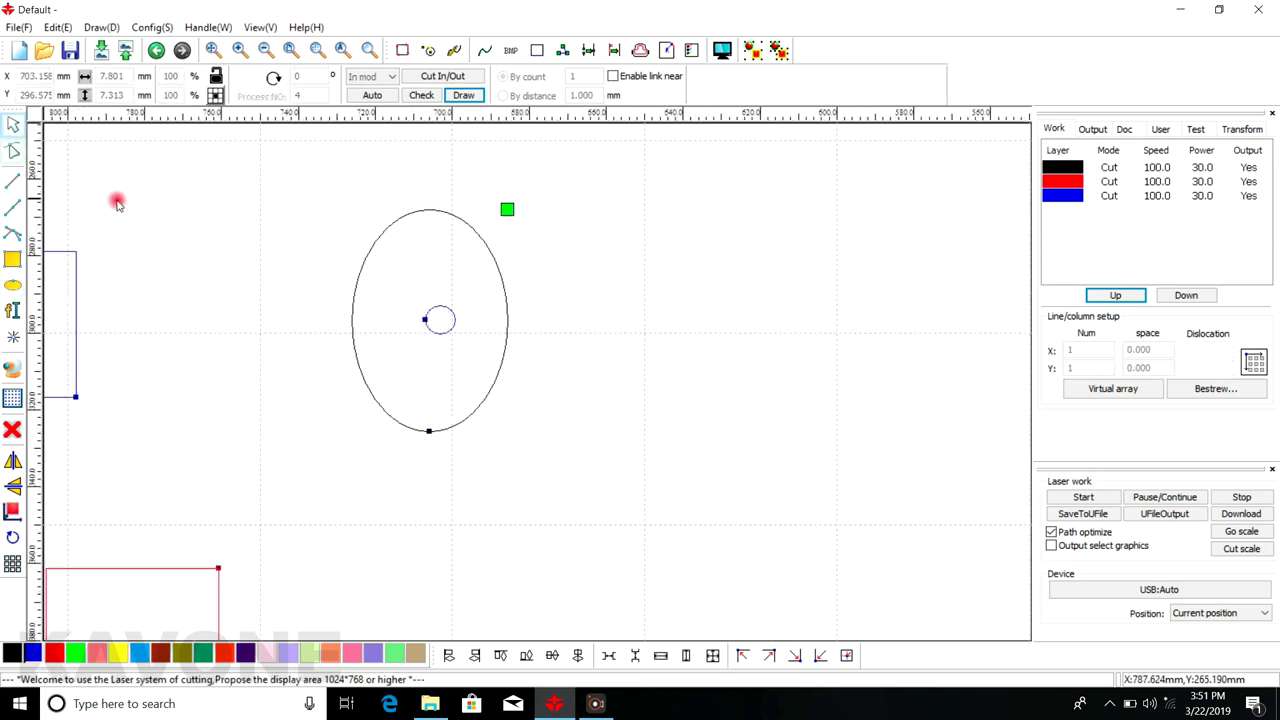
Apply Cutting optimize to the two nested ellipses using Single inner to outer, with a block height of 50 and automatic start point and direction
{"action": "left_click_drag", "start_coordinate": [325, 229], "coordinate": [458, 418]}
{"action": "left_click_drag", "start_coordinate": [326, 211], "coordinate": [560, 489]}
{"action": "left_click", "coordinate": [563, 50]}
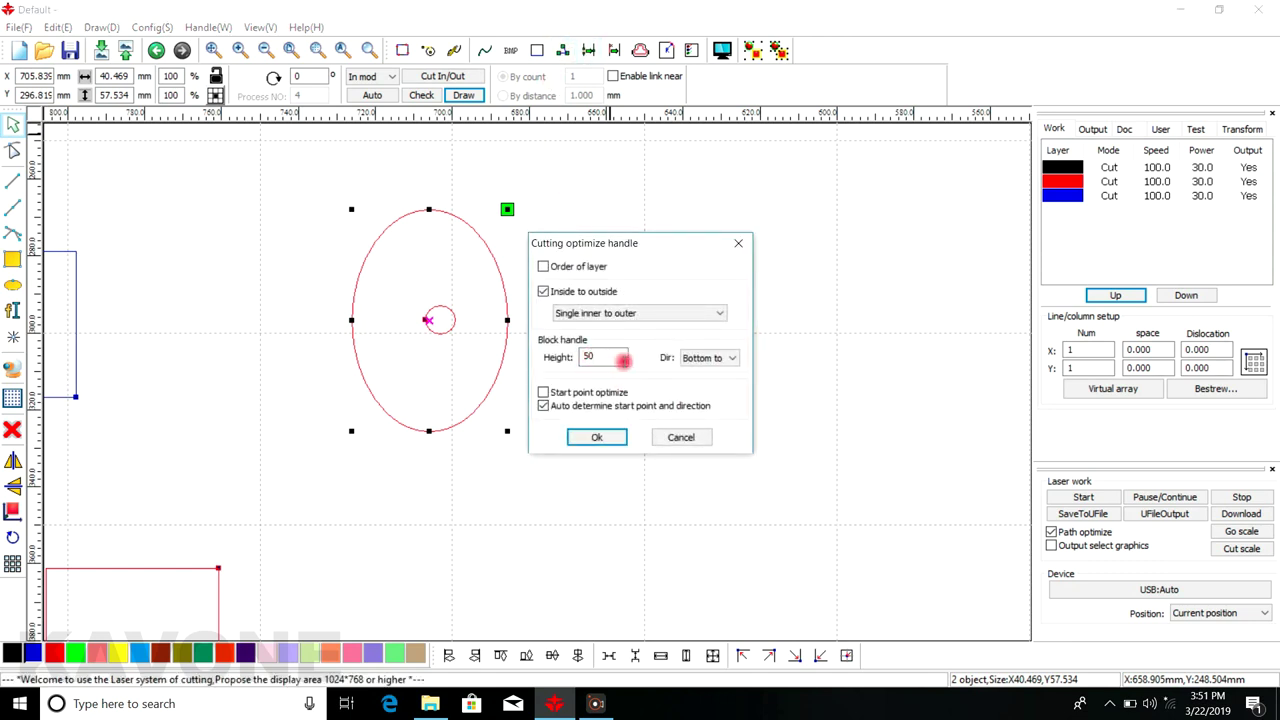
{"action": "left_click", "coordinate": [680, 313]}
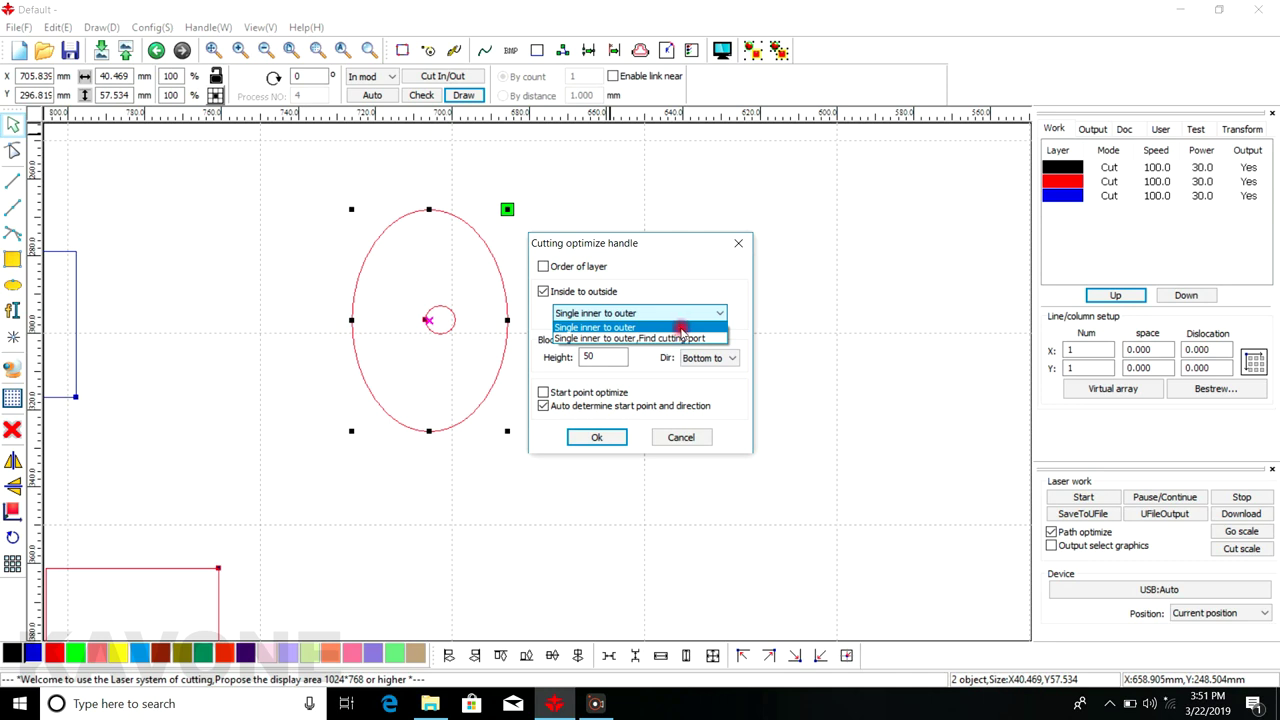
{"action": "left_click", "coordinate": [681, 328]}
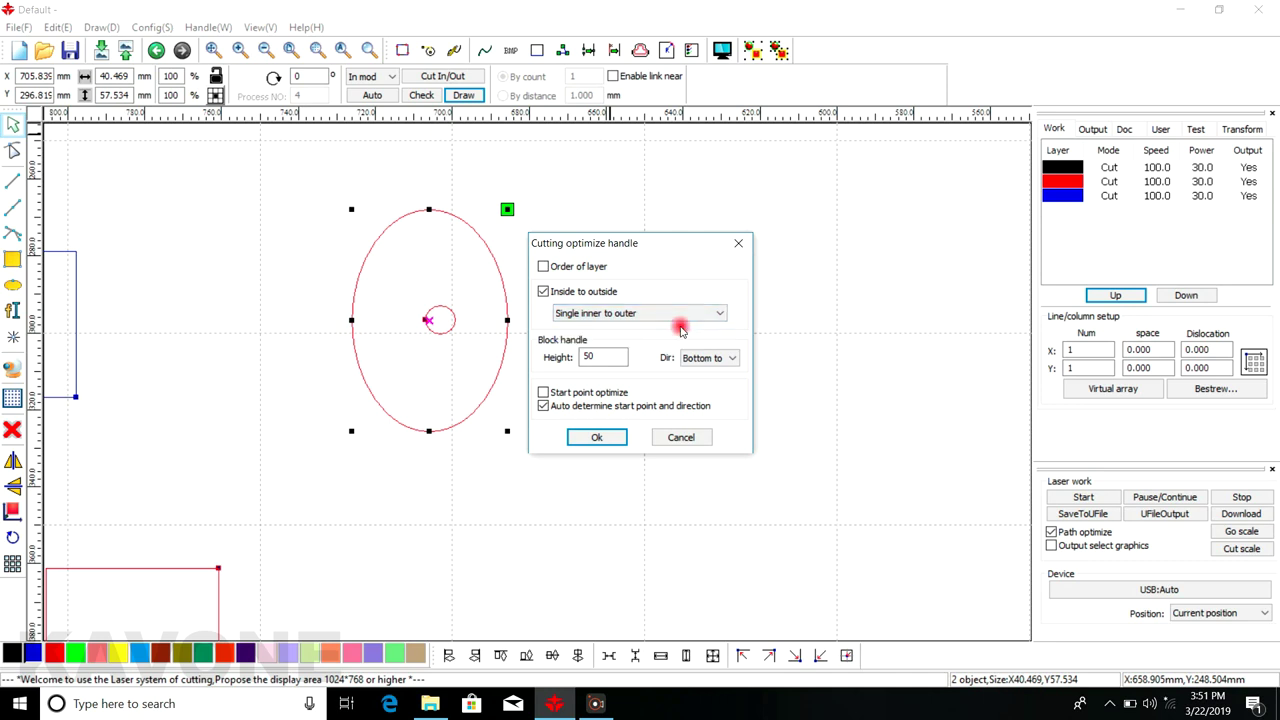
{"action": "left_click", "coordinate": [595, 362]}
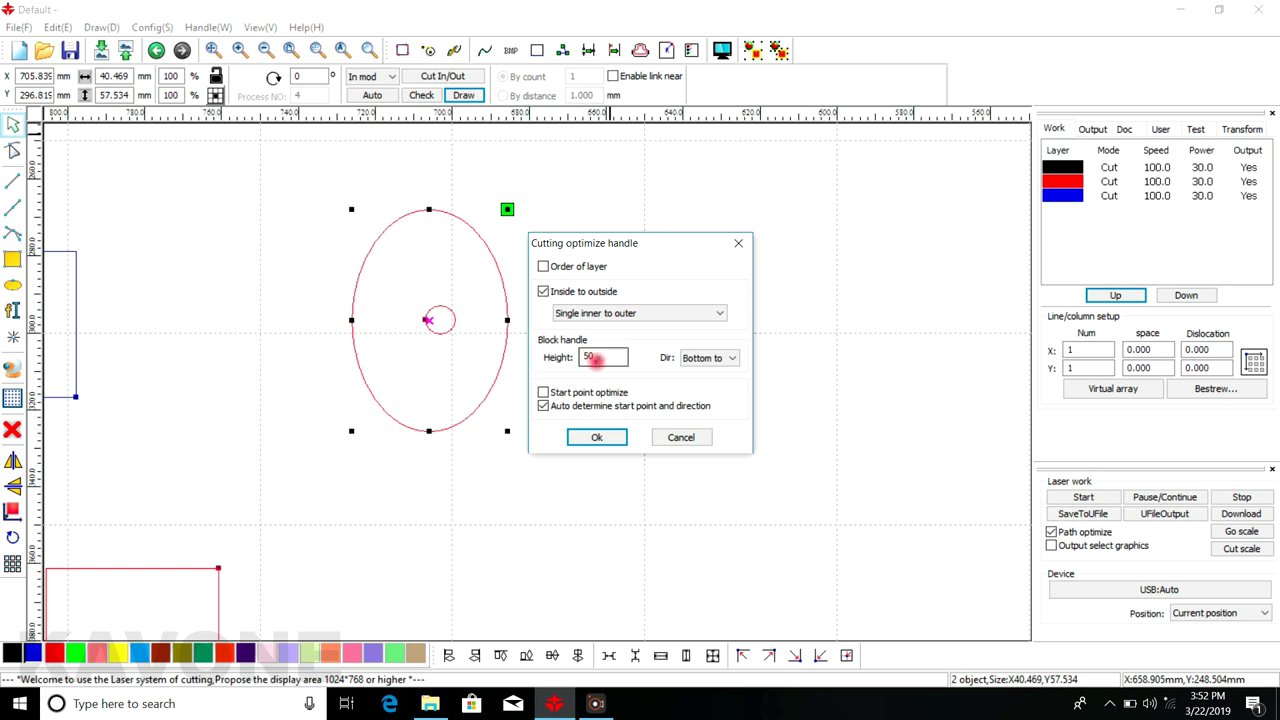
{"action": "left_click", "coordinate": [598, 437]}
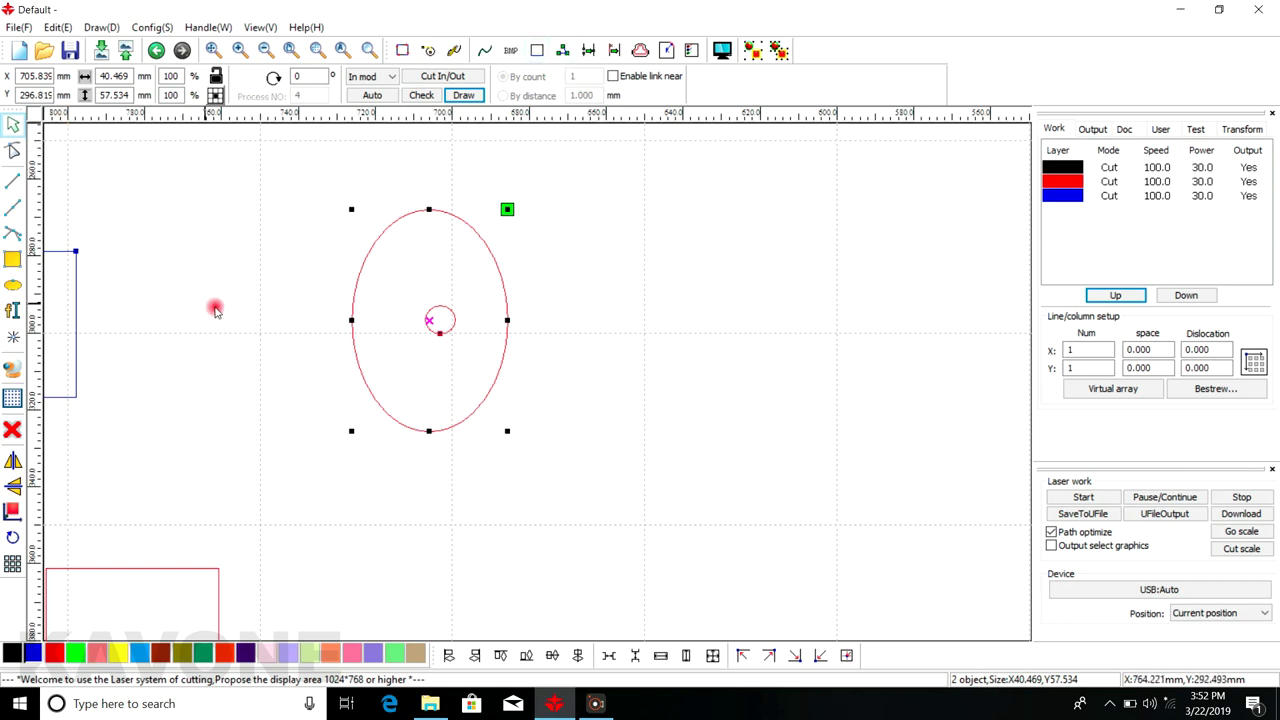
{"action": "scroll", "coordinate": [250, 322], "scroll_direction": "down", "scroll_amount": 3}
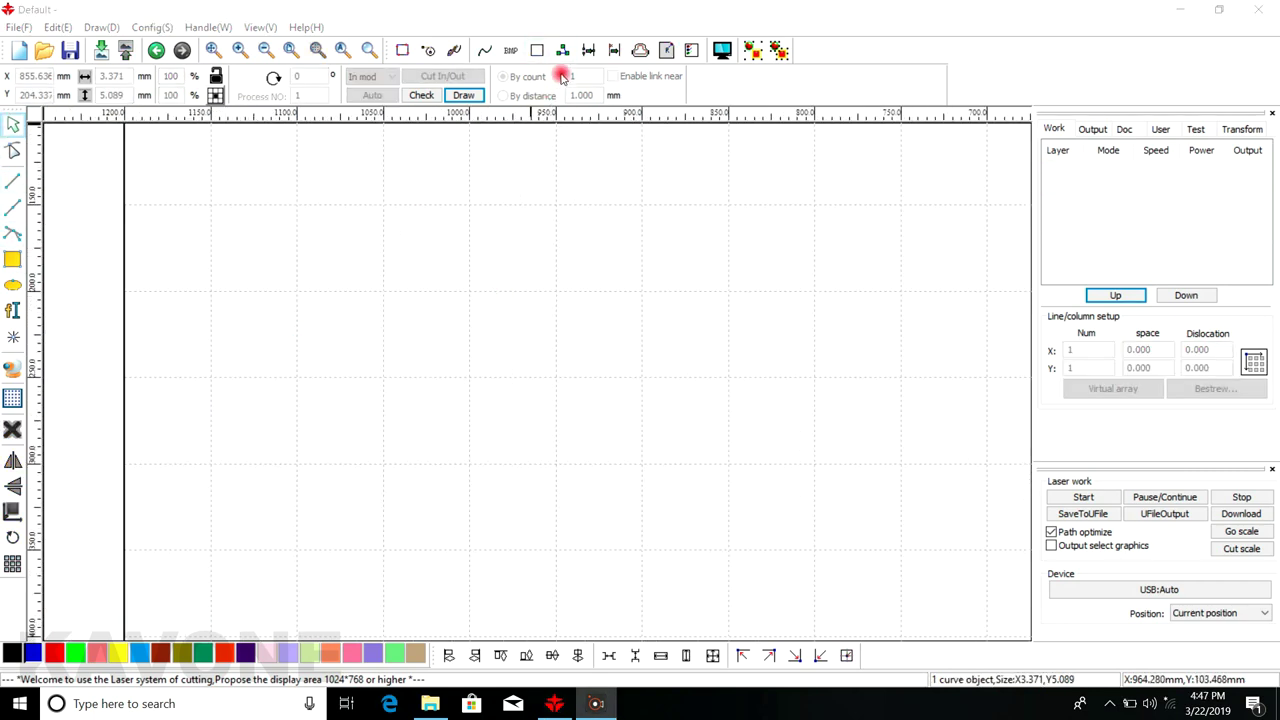
Draw a rectangle about 55.5 by 64.2 mm and add two nodes on its left edge and one on each other edge
{"action": "left_click", "coordinate": [12, 259]}
{"action": "left_click_drag", "start_coordinate": [406, 285], "coordinate": [501, 395]}
{"action": "left_click", "coordinate": [13, 150]}
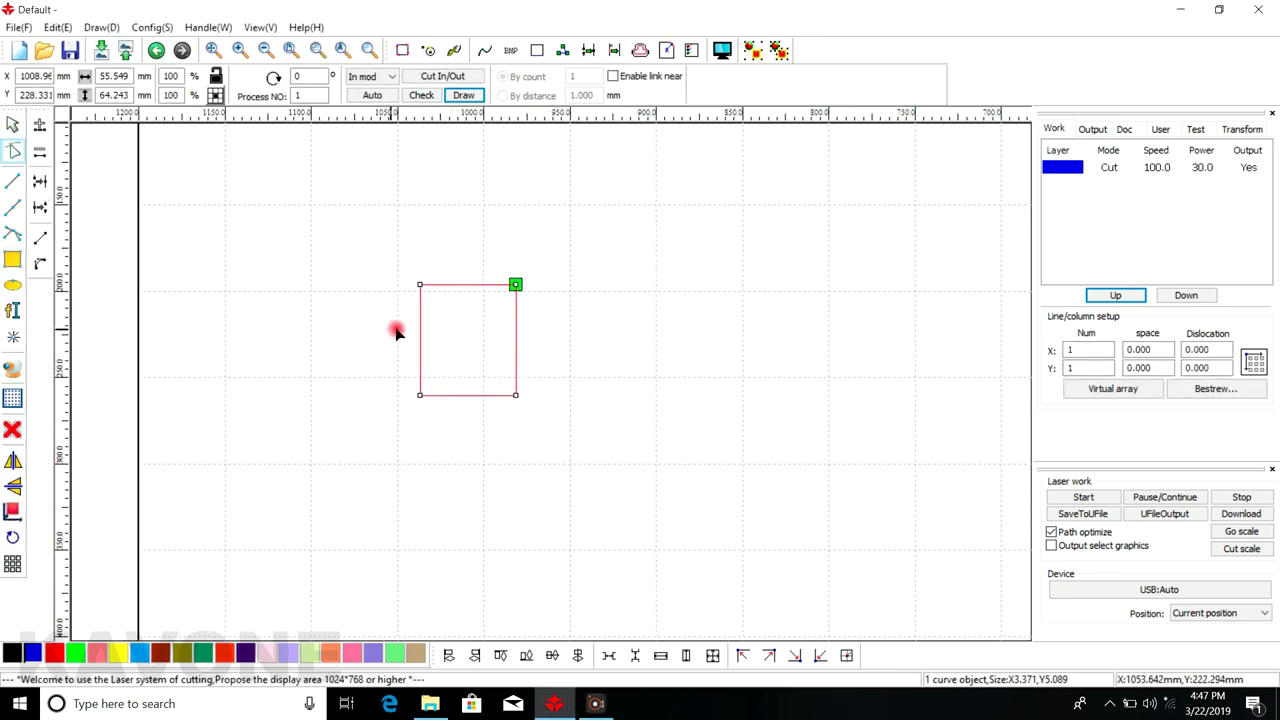
{"action": "double_click", "coordinate": [419, 323]}
{"action": "double_click", "coordinate": [420, 363]}
{"action": "double_click", "coordinate": [514, 344]}
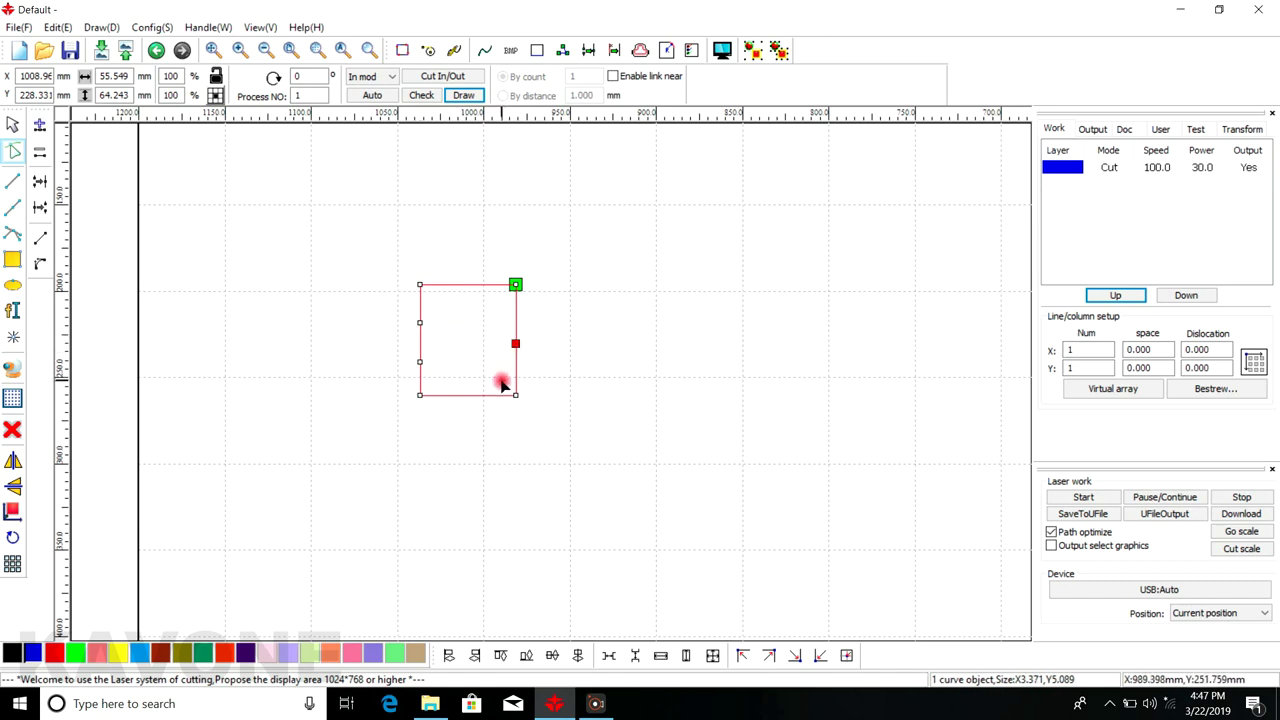
{"action": "double_click", "coordinate": [477, 289]}
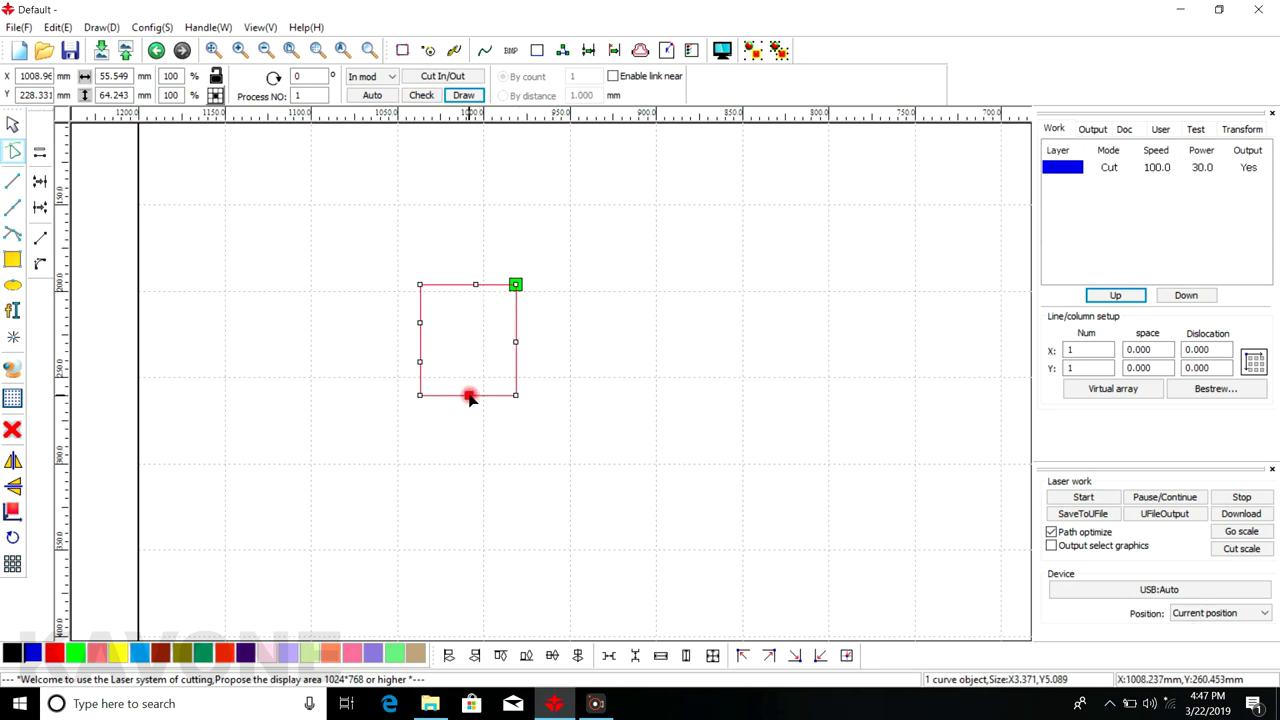
Break the rectangle apart at all its nodes and select the left segment of its top edge
{"action": "left_click_drag", "start_coordinate": [372, 252], "coordinate": [552, 448]}
{"action": "left_click", "coordinate": [40, 207]}
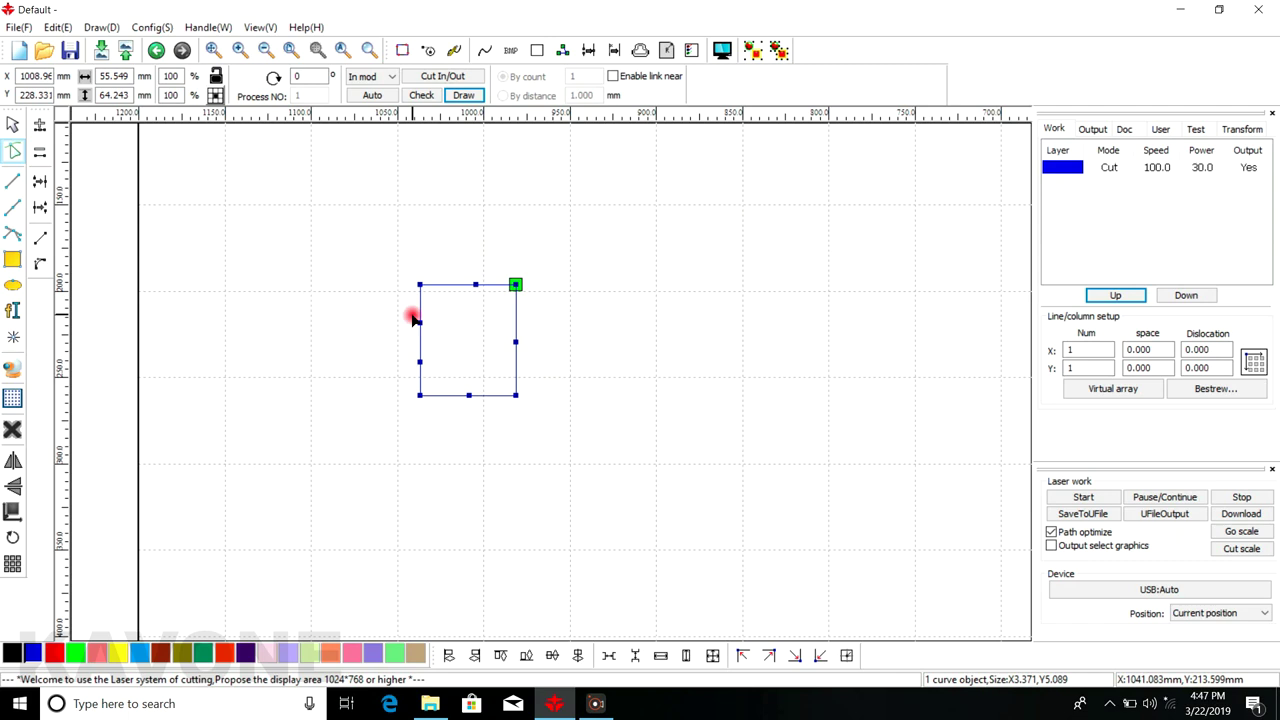
{"action": "left_click", "coordinate": [16, 125]}
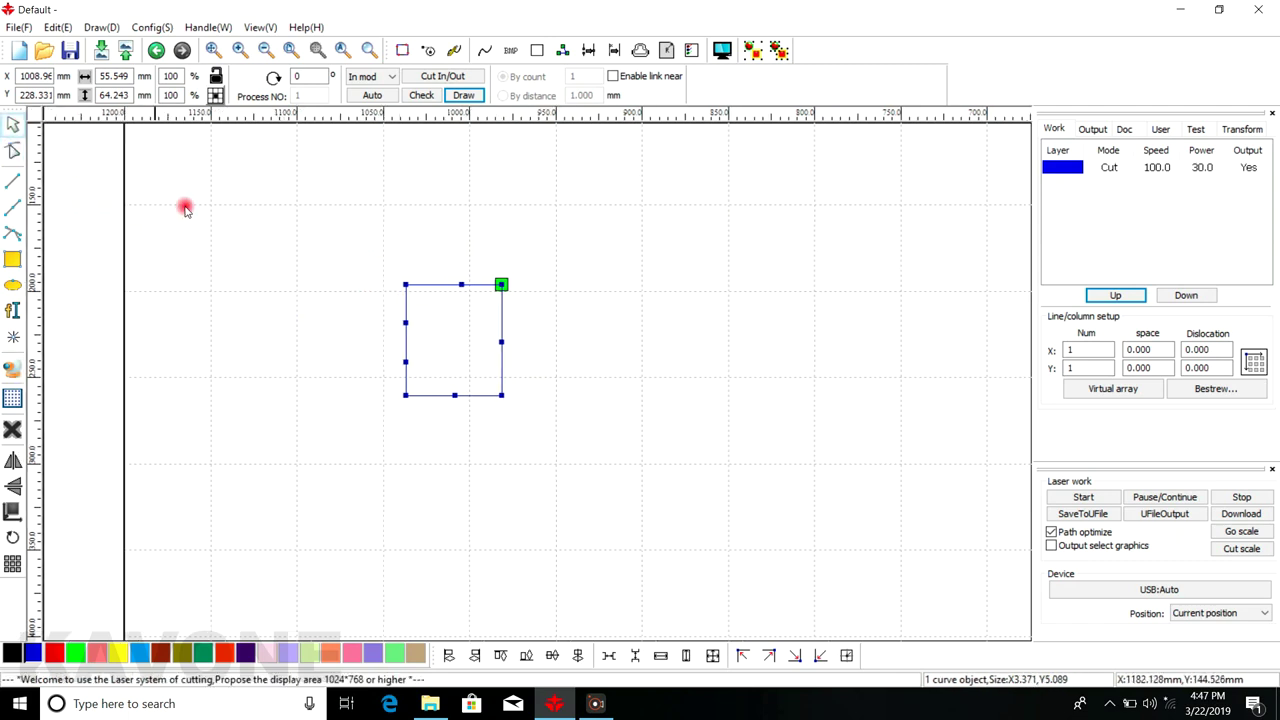
{"action": "left_click", "coordinate": [431, 288]}
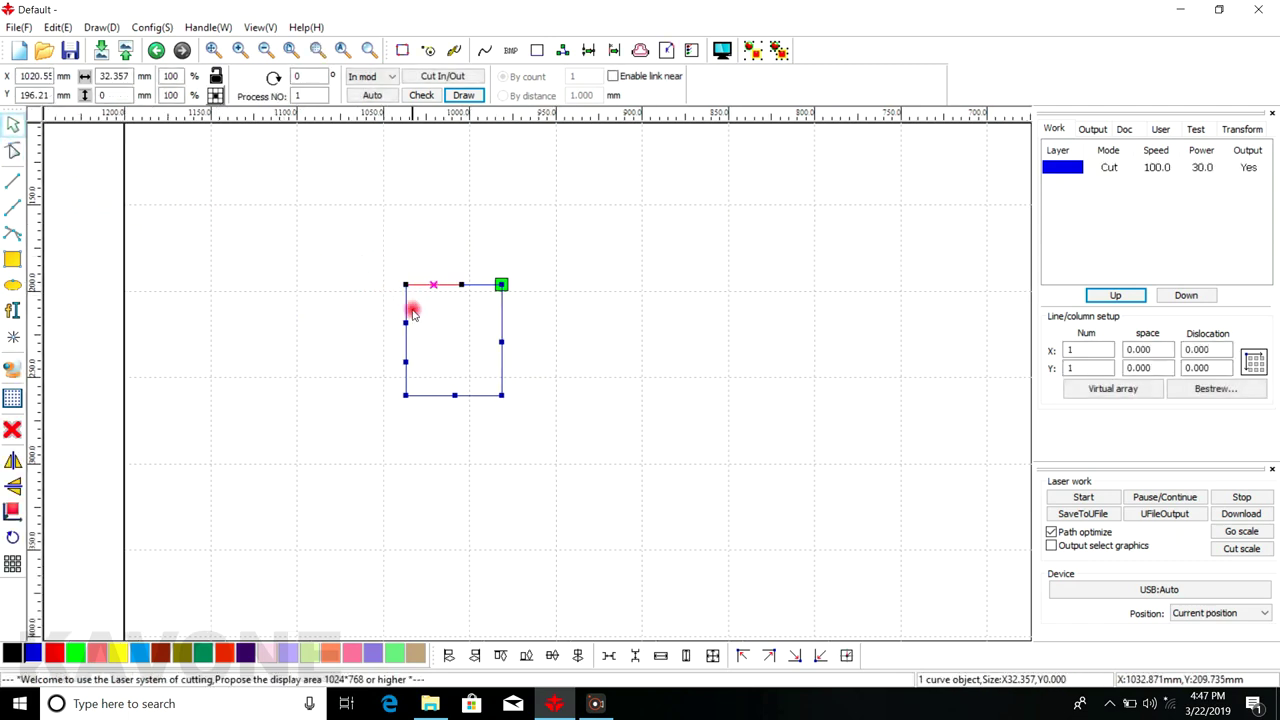
Combine all the rectangle's separate segments into one curve with a combine error of 0.005 mm
{"action": "left_click", "coordinate": [412, 390]}
{"action": "left_click_drag", "start_coordinate": [332, 240], "coordinate": [565, 453]}
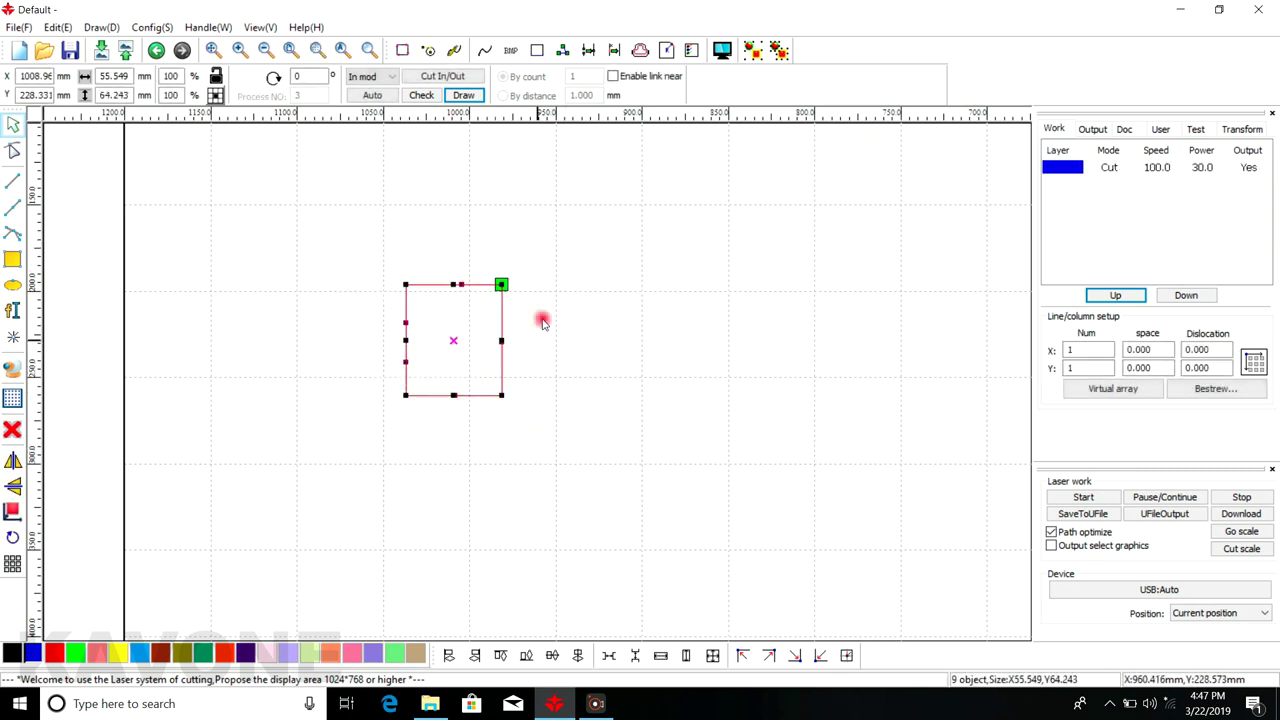
{"action": "left_click", "coordinate": [587, 52]}
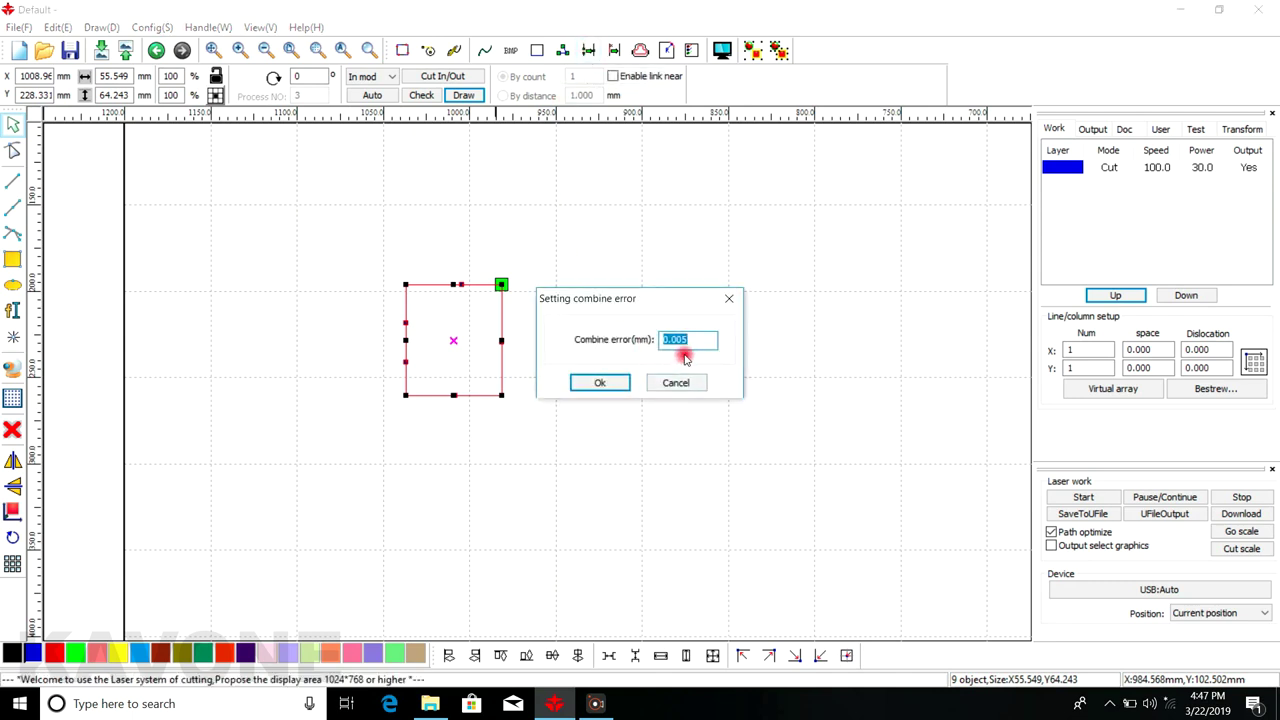
{"action": "left_click", "coordinate": [609, 383]}
{"action": "left_click", "coordinate": [516, 342]}
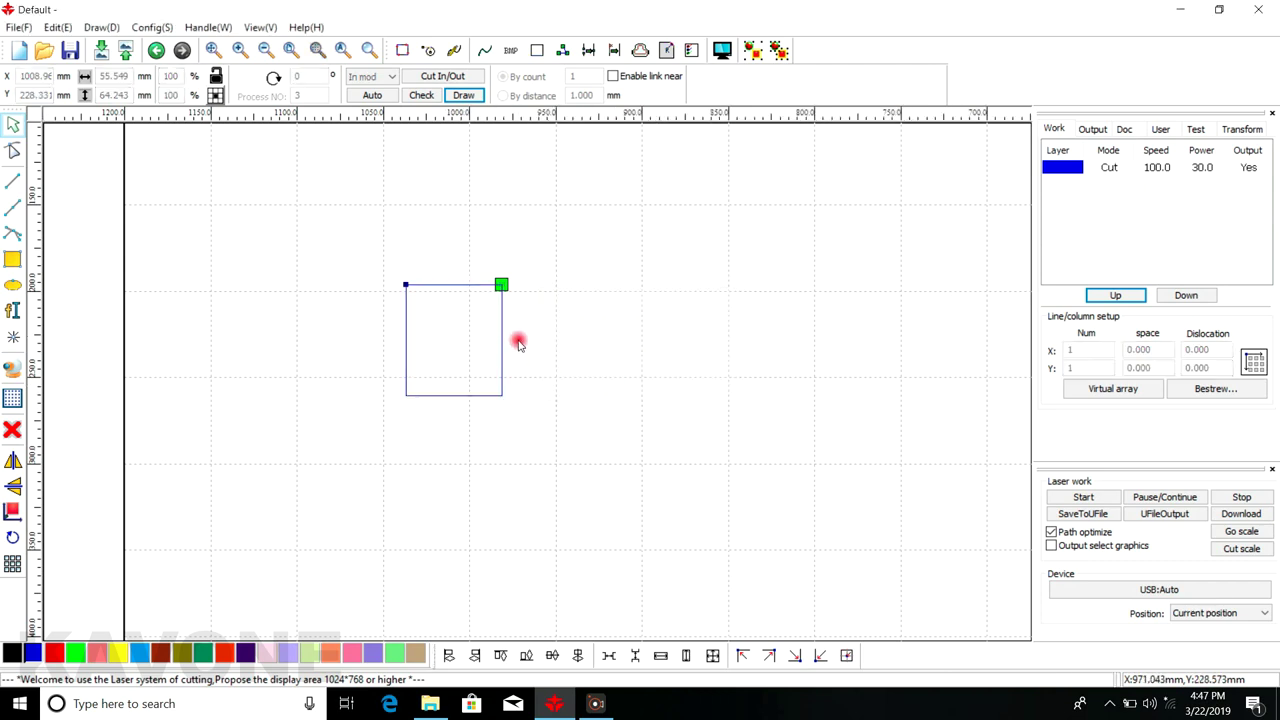
Select the joined rectangle as a single object and delete it
{"action": "left_click", "coordinate": [461, 289]}
{"action": "scroll", "coordinate": [394, 297], "scroll_direction": "up", "scroll_amount": 3}
{"action": "scroll", "coordinate": [442, 266], "scroll_direction": "down", "scroll_amount": 1}
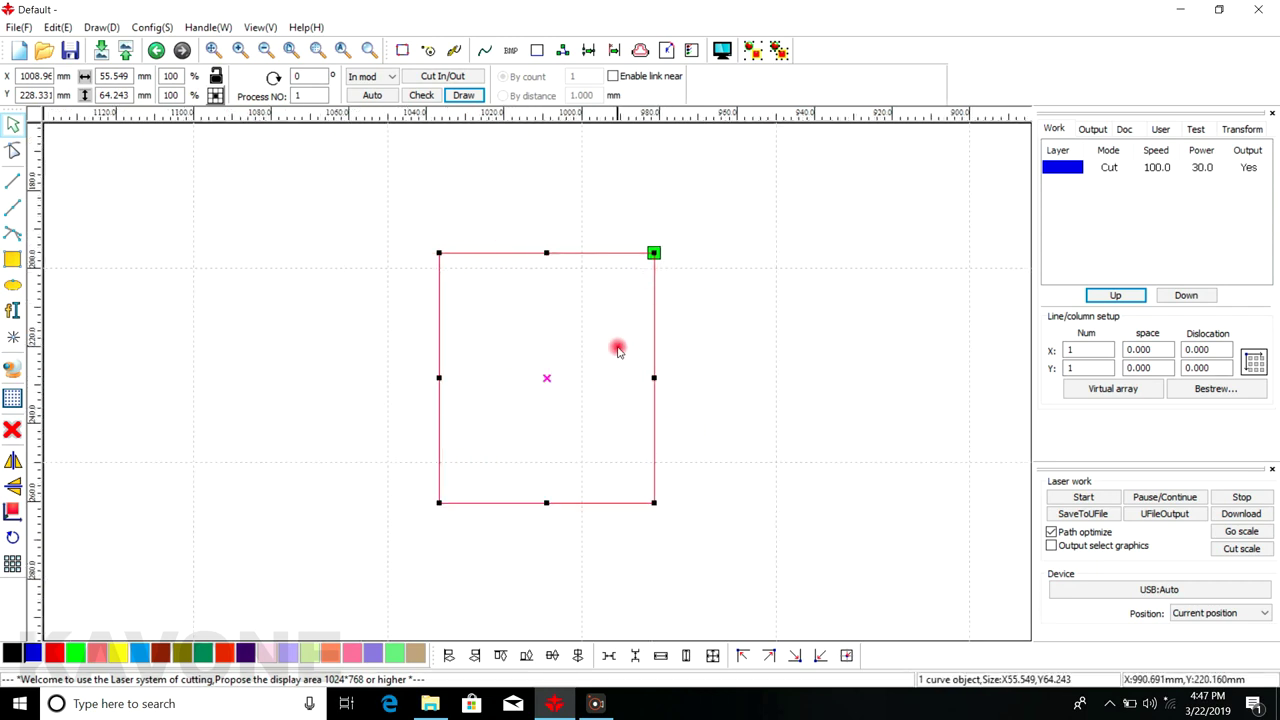
{"action": "left_click", "coordinate": [761, 354]}
{"action": "left_click_drag", "start_coordinate": [340, 200], "coordinate": [713, 564]}
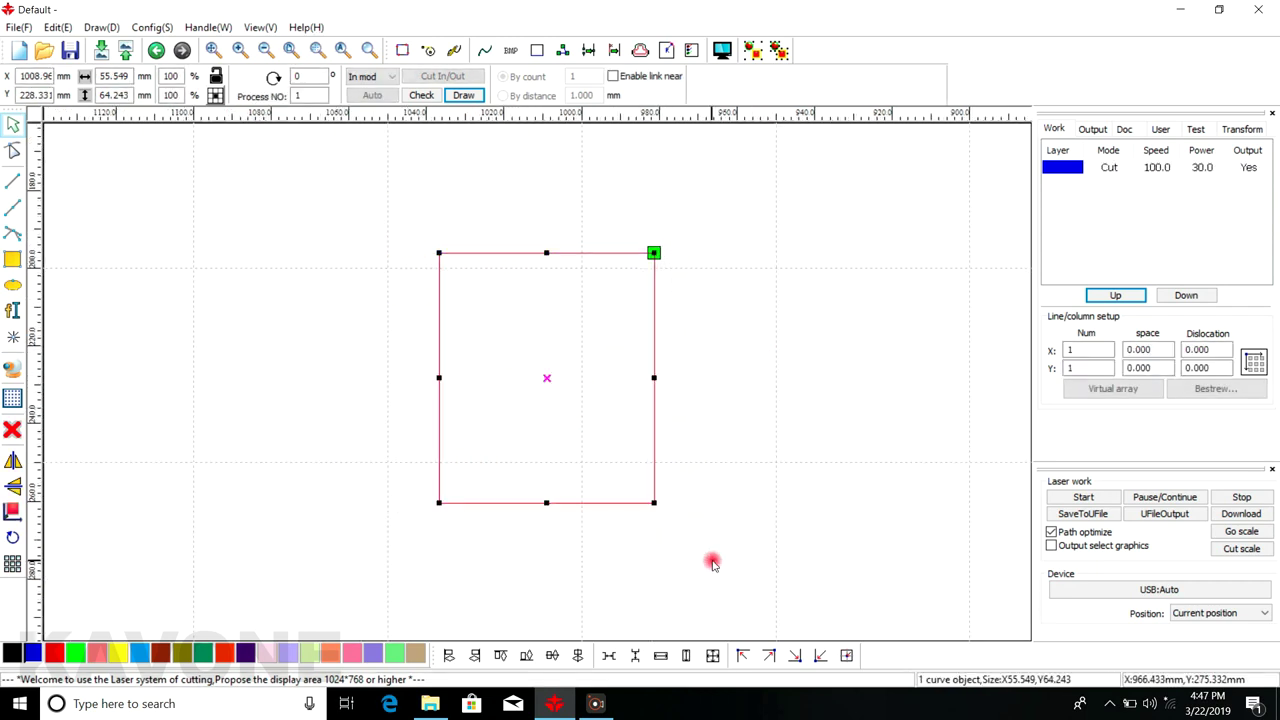
{"action": "key", "text": "Delete"}
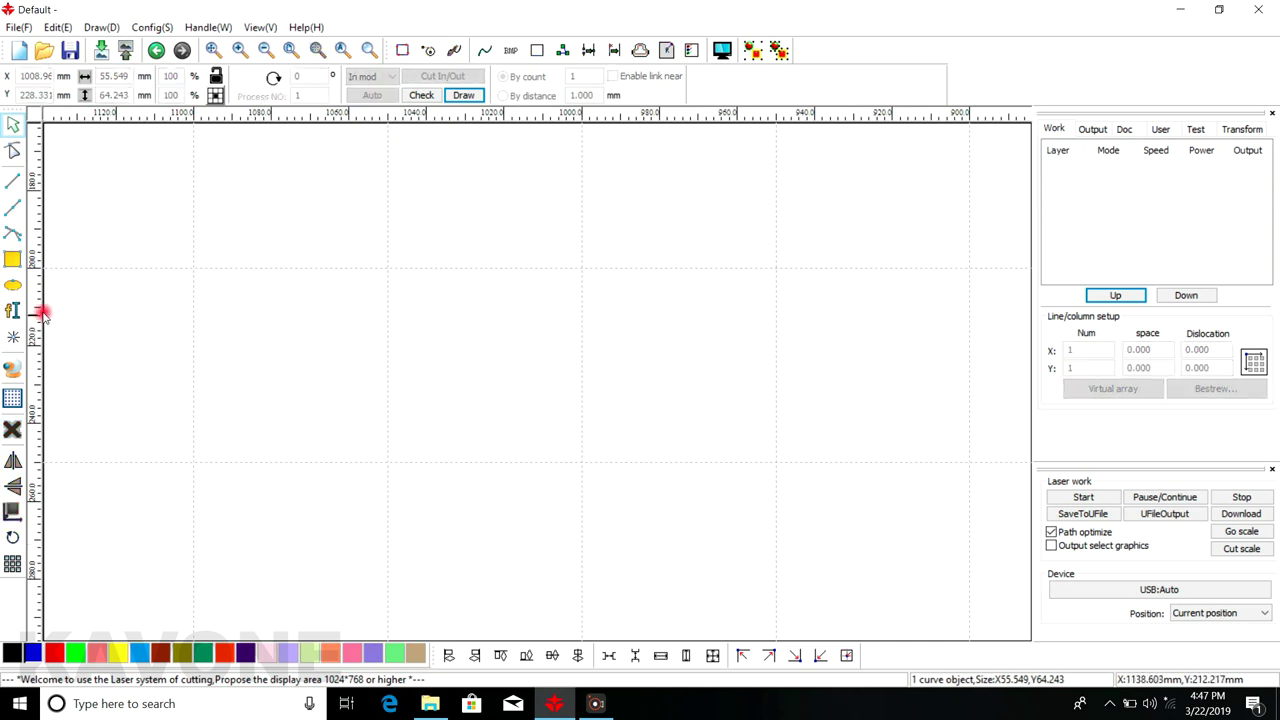
Draw a small rectangle about 17.2 mm wide and 22.3 mm high on the empty work area
{"action": "left_click", "coordinate": [12, 260]}
{"action": "left_click_drag", "start_coordinate": [401, 323], "coordinate": [469, 410]}
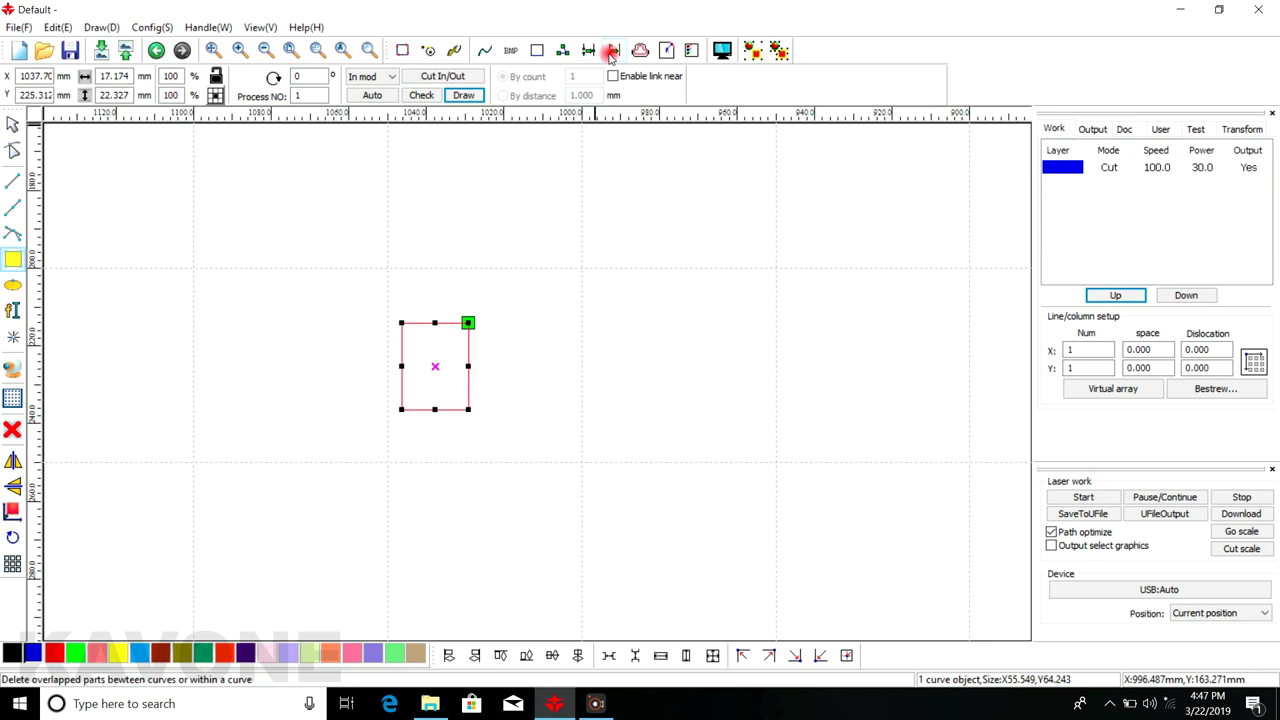
{"action": "left_click", "coordinate": [8, 120]}
{"action": "scroll", "coordinate": [402, 368], "scroll_direction": "down", "scroll_amount": 2}
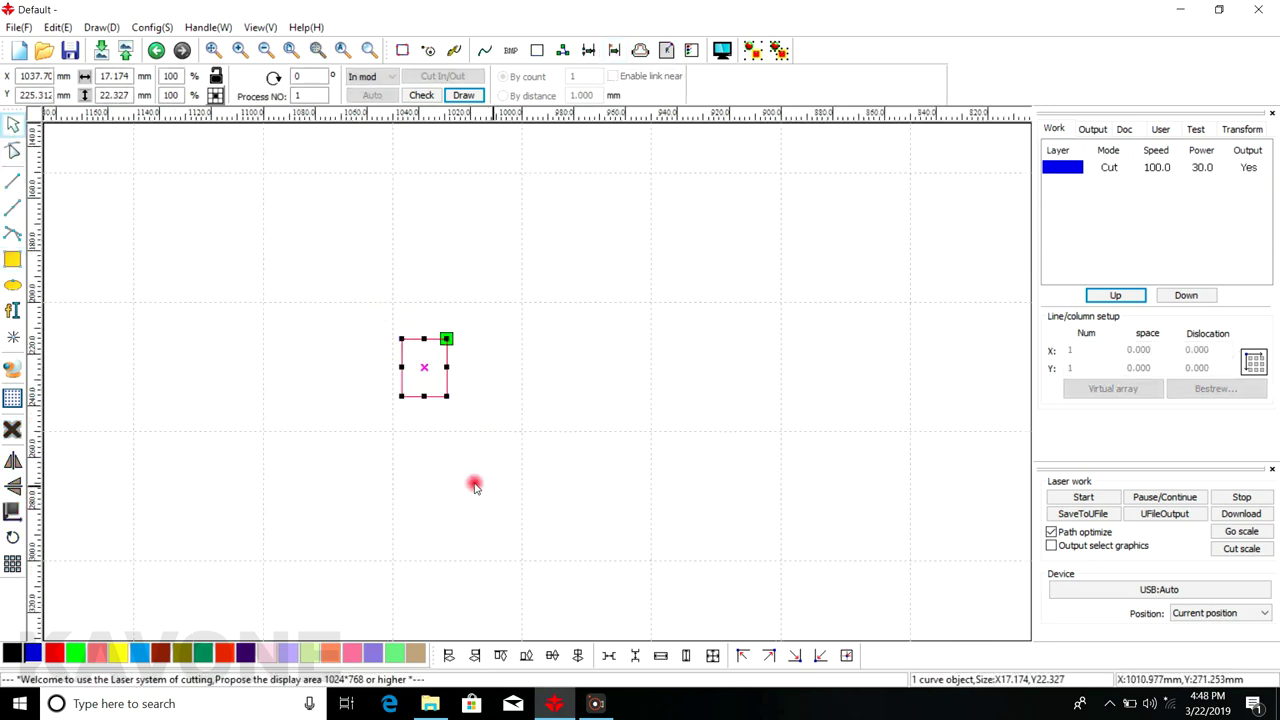
Array copy the small rectangle into a 5 by 5 grid with 0 spacing in X and Y
{"action": "left_click", "coordinate": [12, 563]}
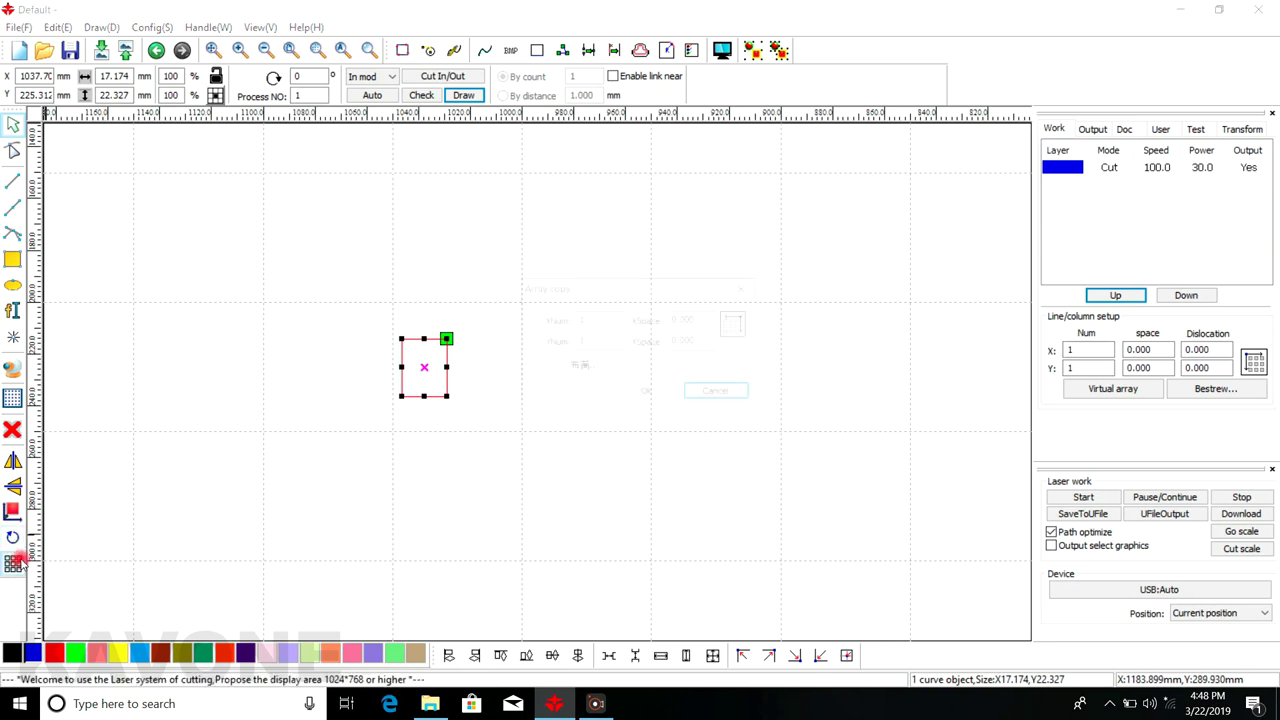
{"action": "type", "text": "5"}
{"action": "left_click", "coordinate": [587, 343]}
{"action": "type", "text": "5"}
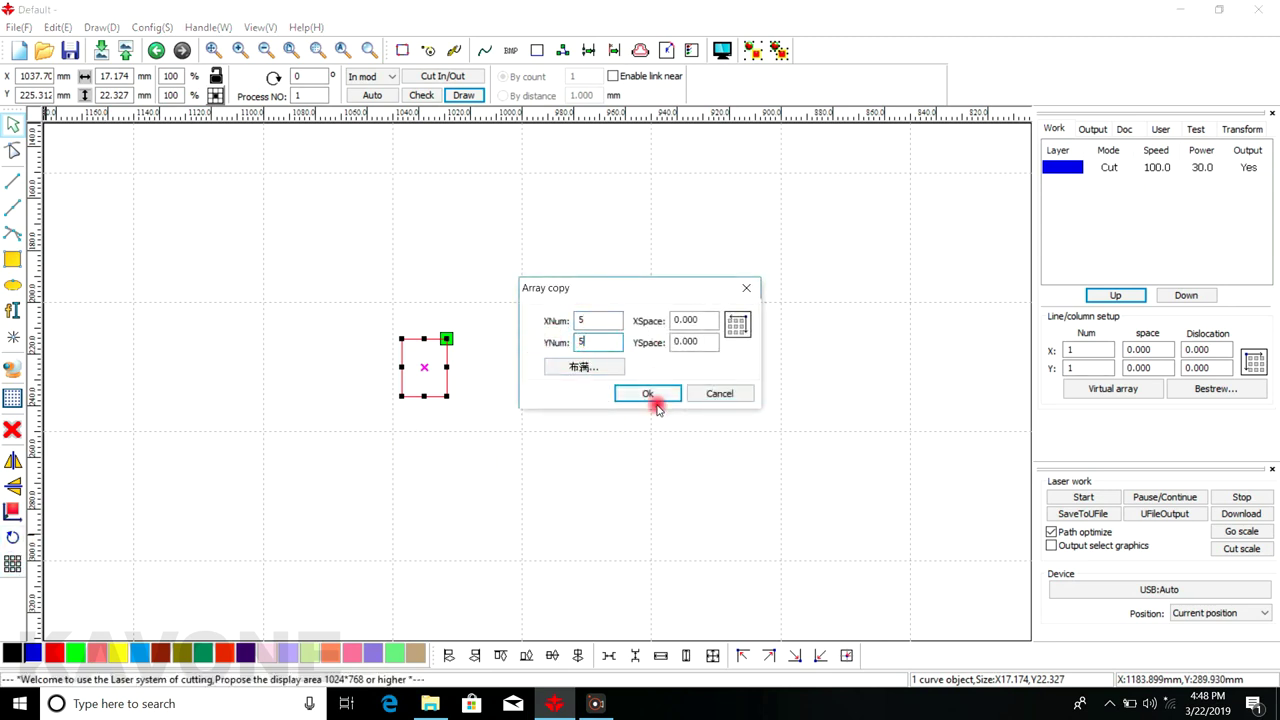
{"action": "left_click", "coordinate": [648, 394]}
{"action": "scroll", "coordinate": [571, 375], "scroll_direction": "down", "scroll_amount": 1}
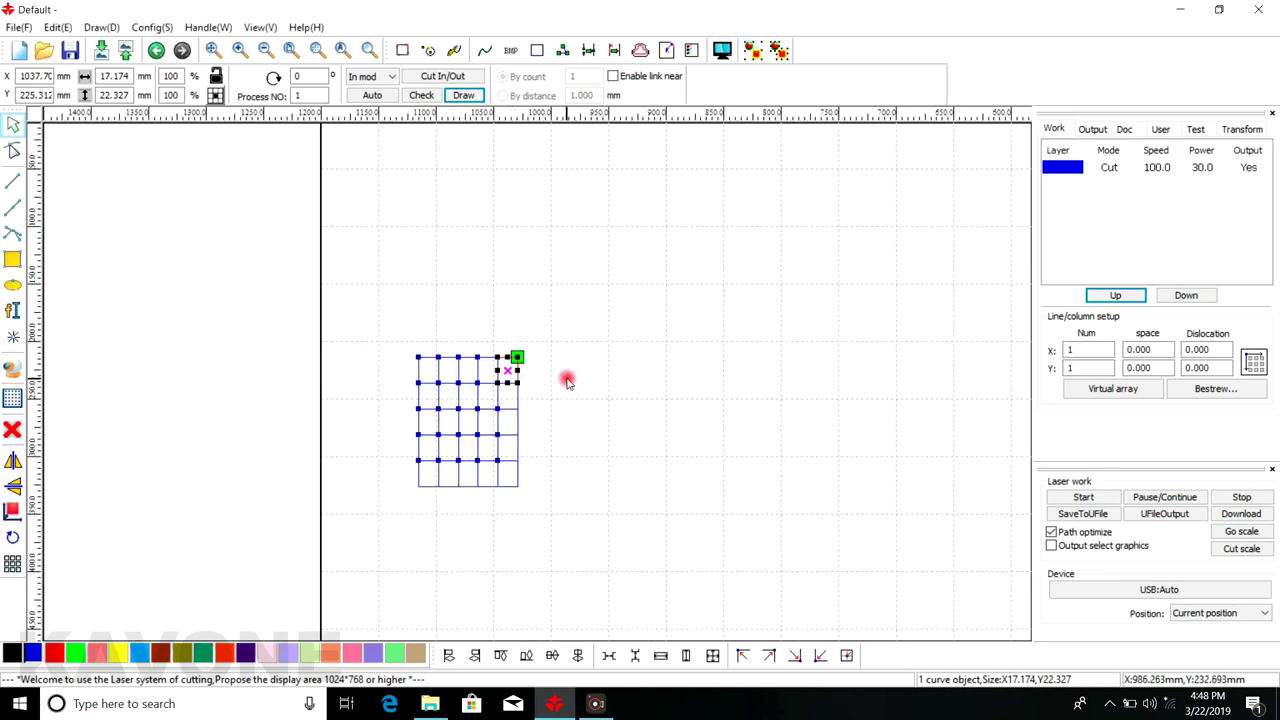
Move the grid's upper-left rectangle out of the grid to show its full outline, and undo the move
{"action": "left_click_drag", "start_coordinate": [398, 354], "coordinate": [605, 555]}
{"action": "scroll", "coordinate": [391, 434], "scroll_direction": "up", "scroll_amount": 2}
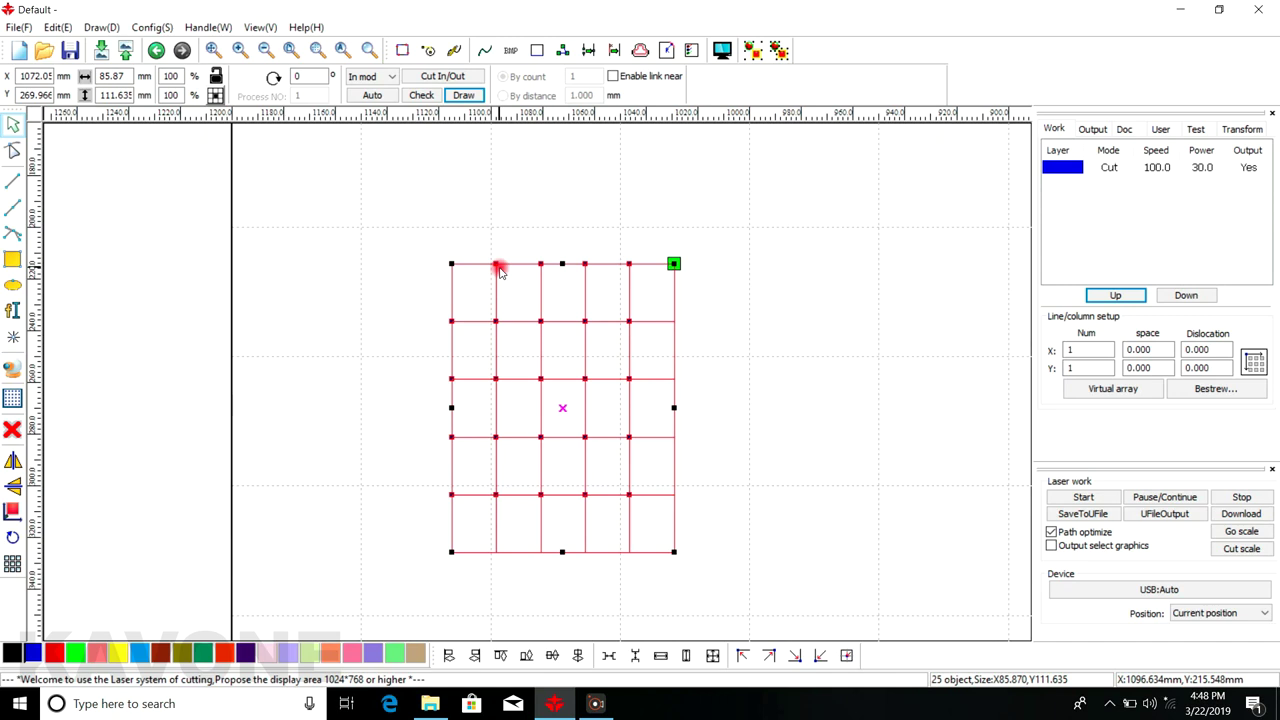
{"action": "left_click", "coordinate": [470, 296]}
{"action": "left_click_drag", "start_coordinate": [473, 291], "coordinate": [412, 208]}
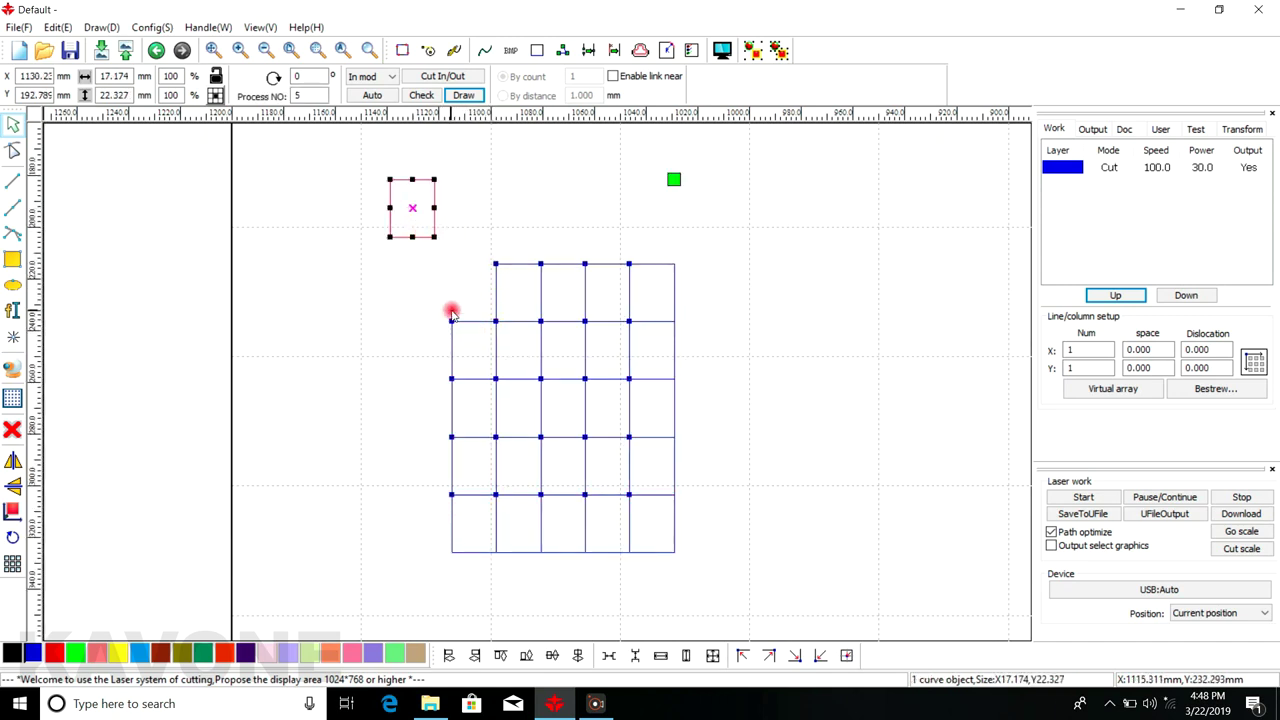
{"action": "key", "text": "ctrl+z"}
Delete the overlapping lines across the whole grid of rectangles
{"action": "left_click_drag", "start_coordinate": [423, 228], "coordinate": [757, 591]}
{"action": "left_click", "coordinate": [615, 51]}
{"action": "left_click", "coordinate": [600, 383]}
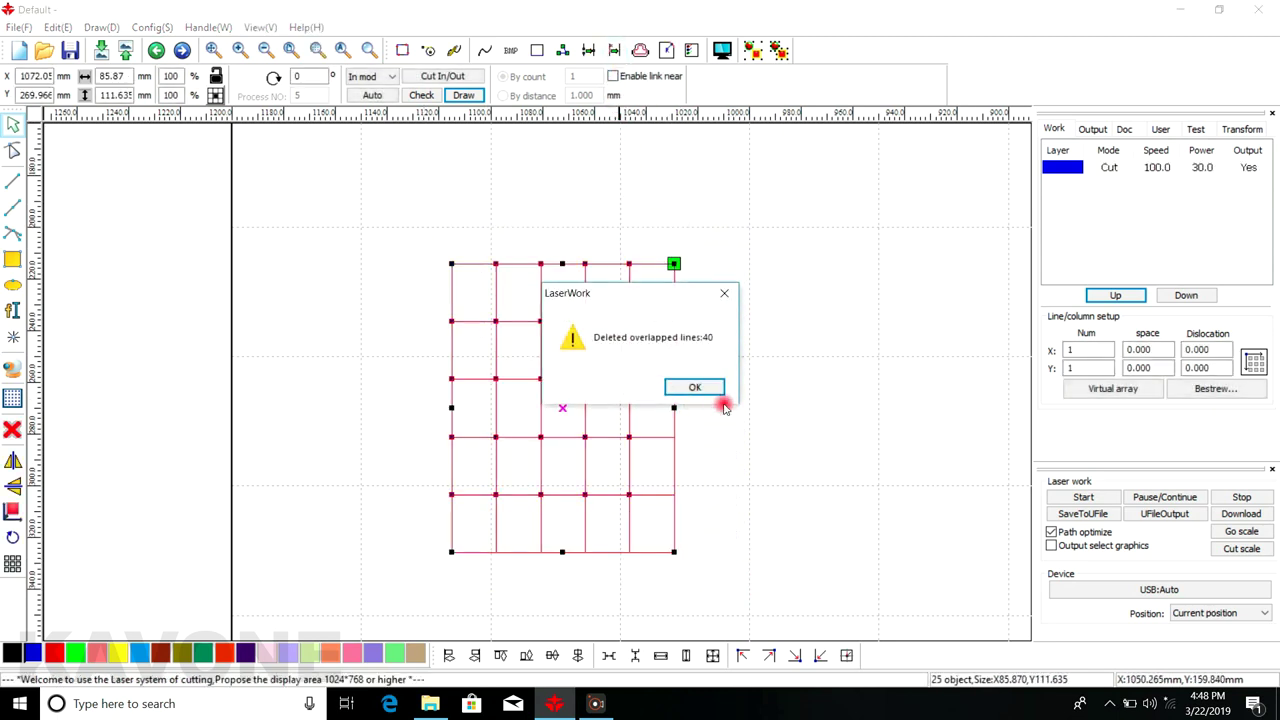
{"action": "left_click", "coordinate": [695, 387]}
Move the upper-left cell out of the cleaned grid to inspect its remaining edges, and undo the move
{"action": "left_click", "coordinate": [476, 264]}
{"action": "left_click", "coordinate": [473, 289]}
{"action": "left_click", "coordinate": [475, 265]}
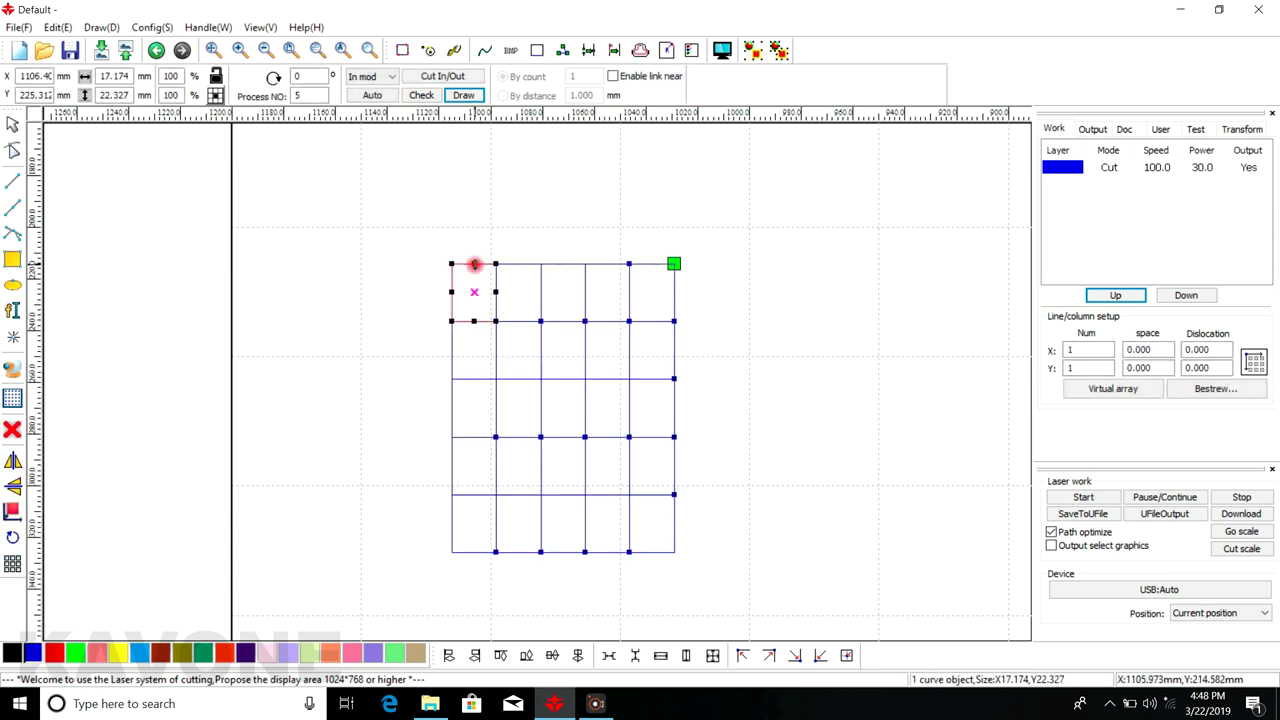
{"action": "left_click", "coordinate": [475, 297]}
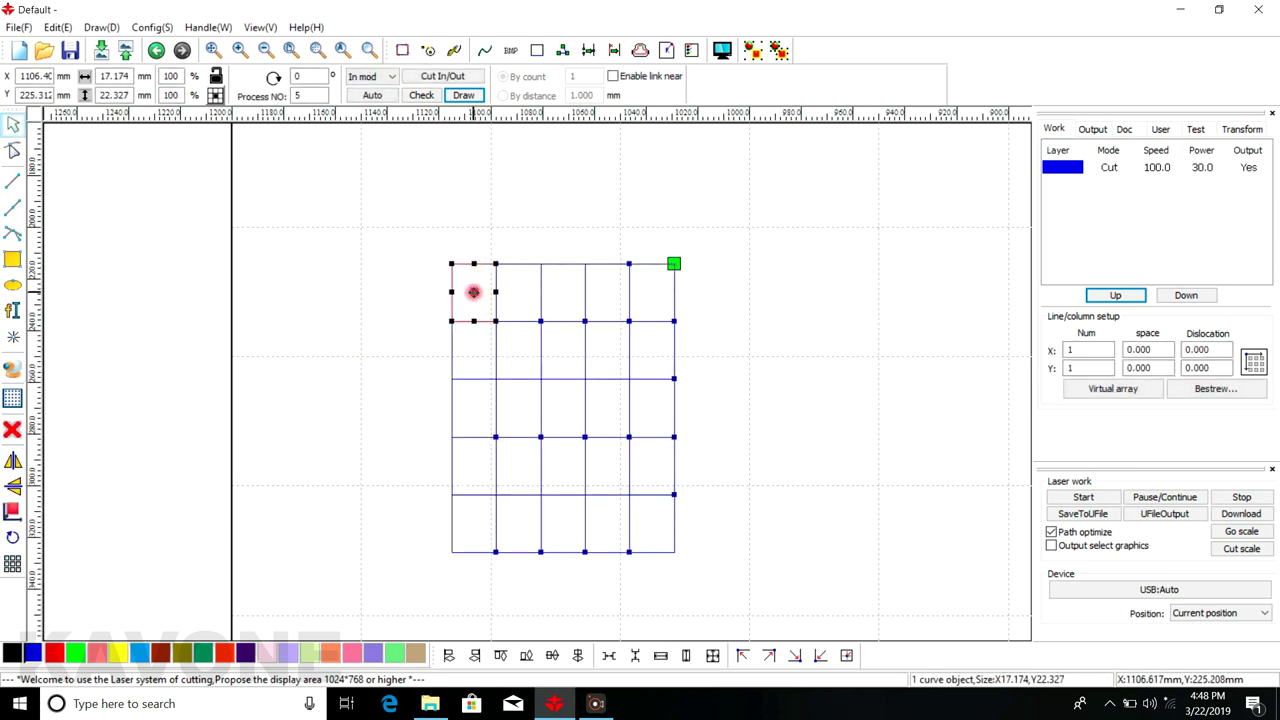
{"action": "left_click", "coordinate": [477, 292]}
{"action": "left_click_drag", "start_coordinate": [475, 291], "coordinate": [363, 257]}
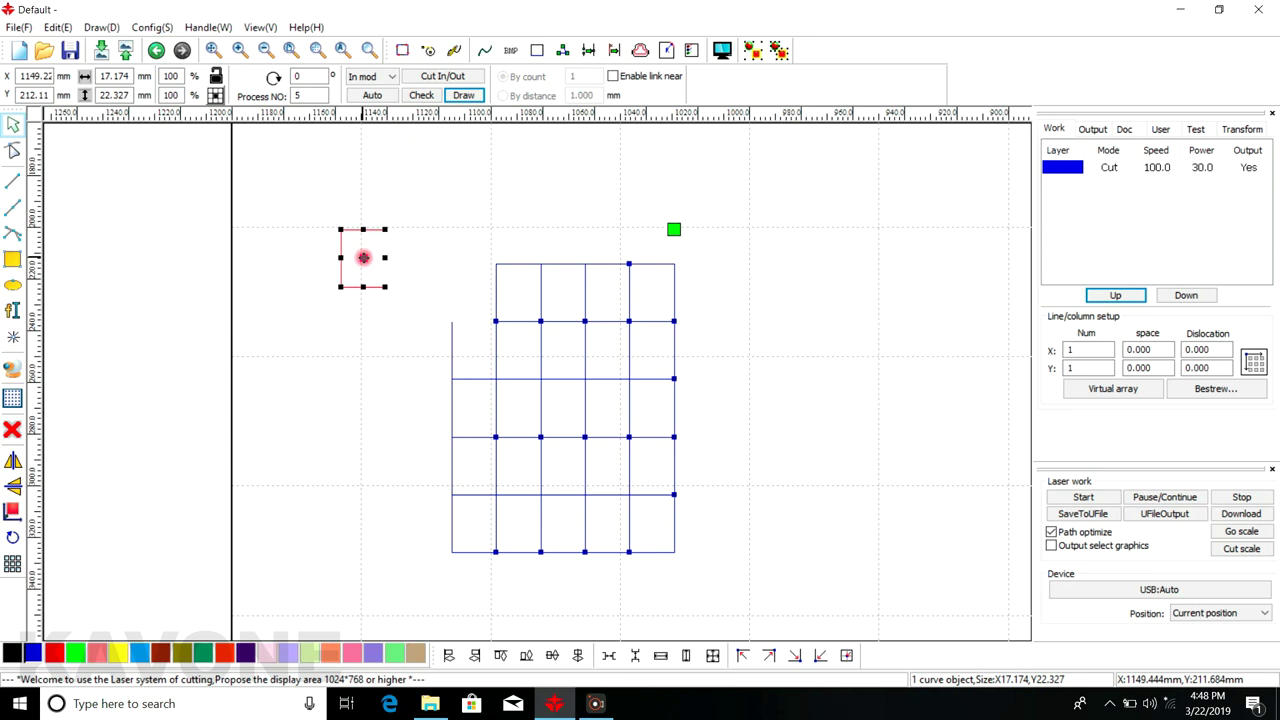
{"action": "left_click", "coordinate": [380, 289]}
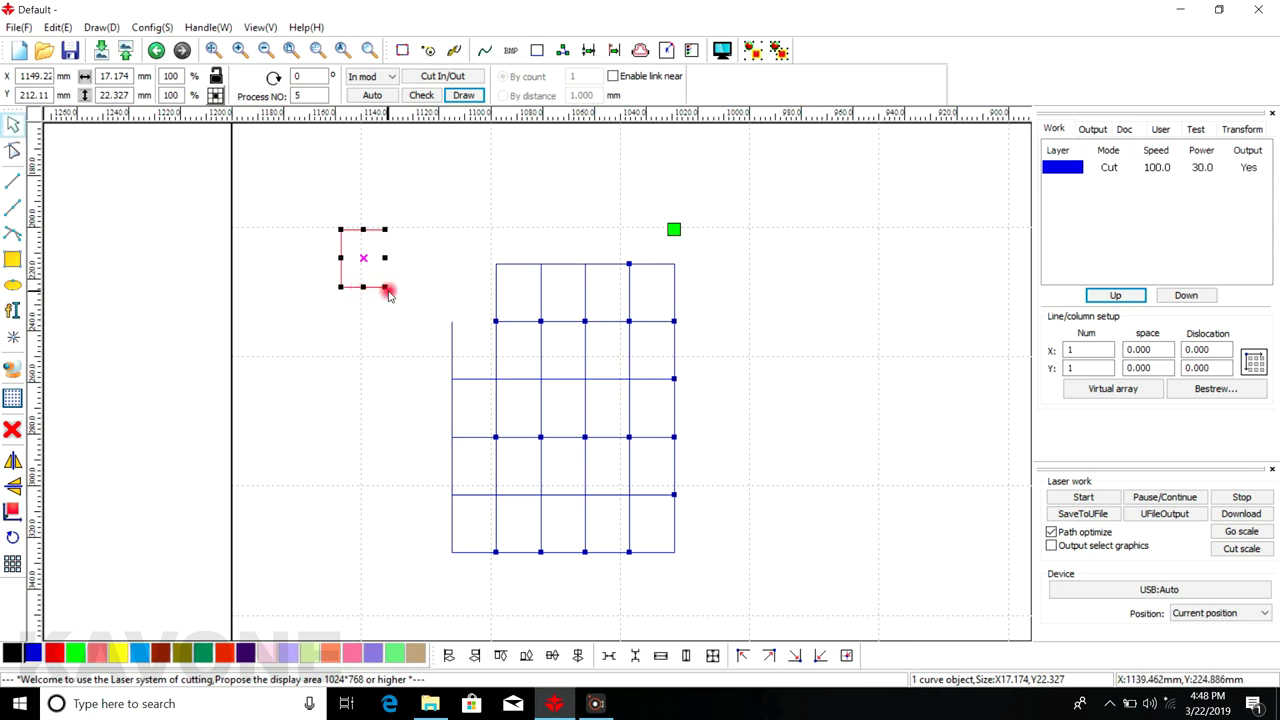
{"action": "key", "text": "ctrl+z"}
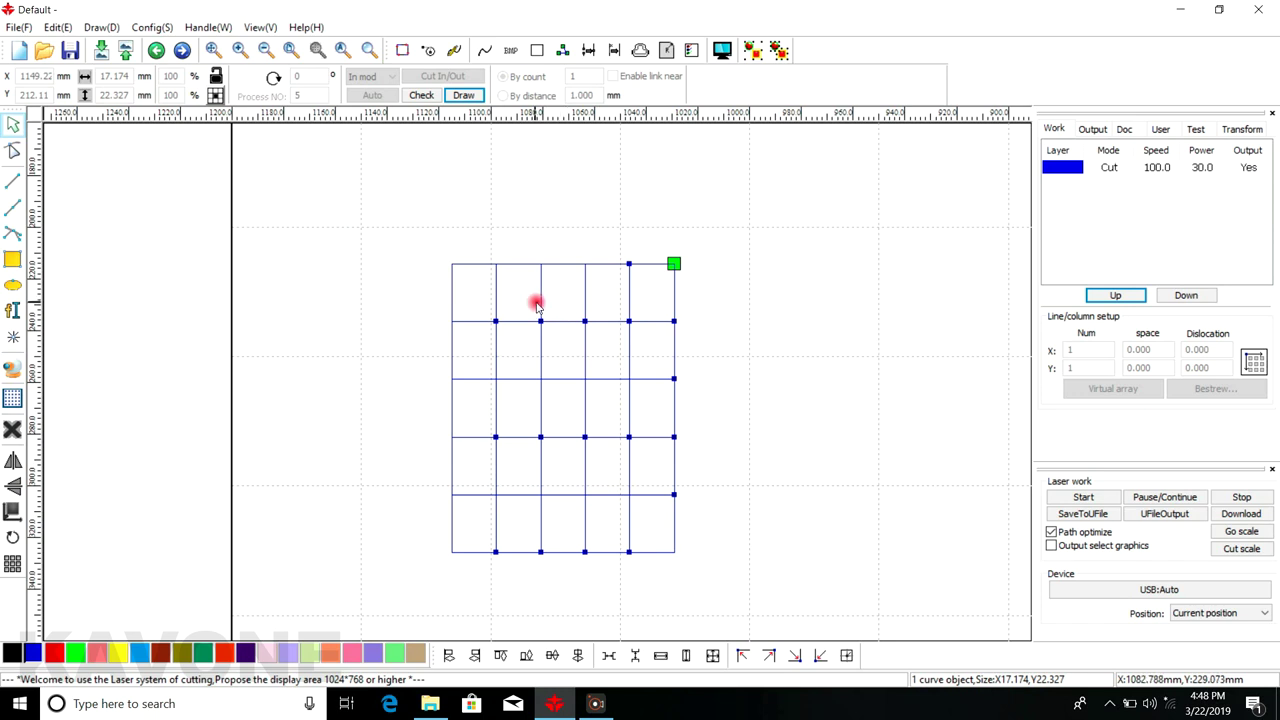
Delete the entire grid and draw an ellipse about 35.1 mm wide and 32.2 mm high
{"action": "left_click_drag", "start_coordinate": [433, 232], "coordinate": [781, 622]}
{"action": "key", "text": "Delete"}
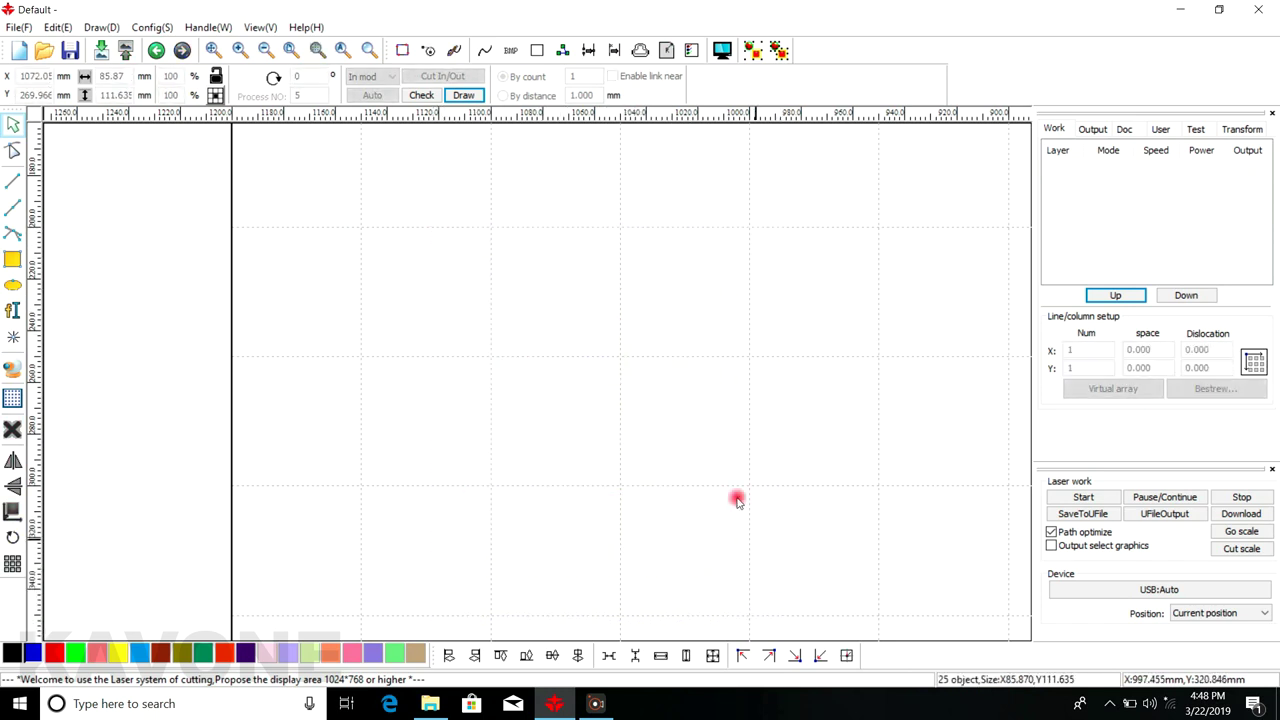
{"action": "left_click", "coordinate": [12, 285]}
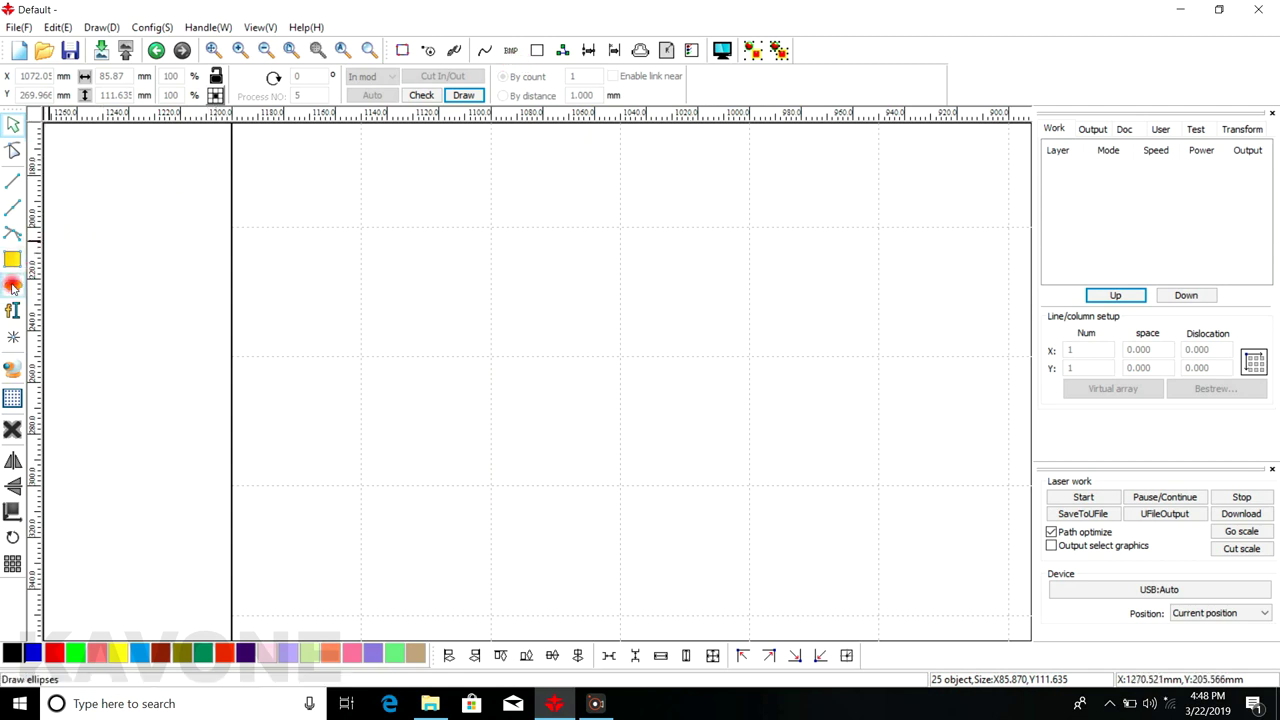
{"action": "left_click_drag", "start_coordinate": [510, 342], "coordinate": [600, 421]}
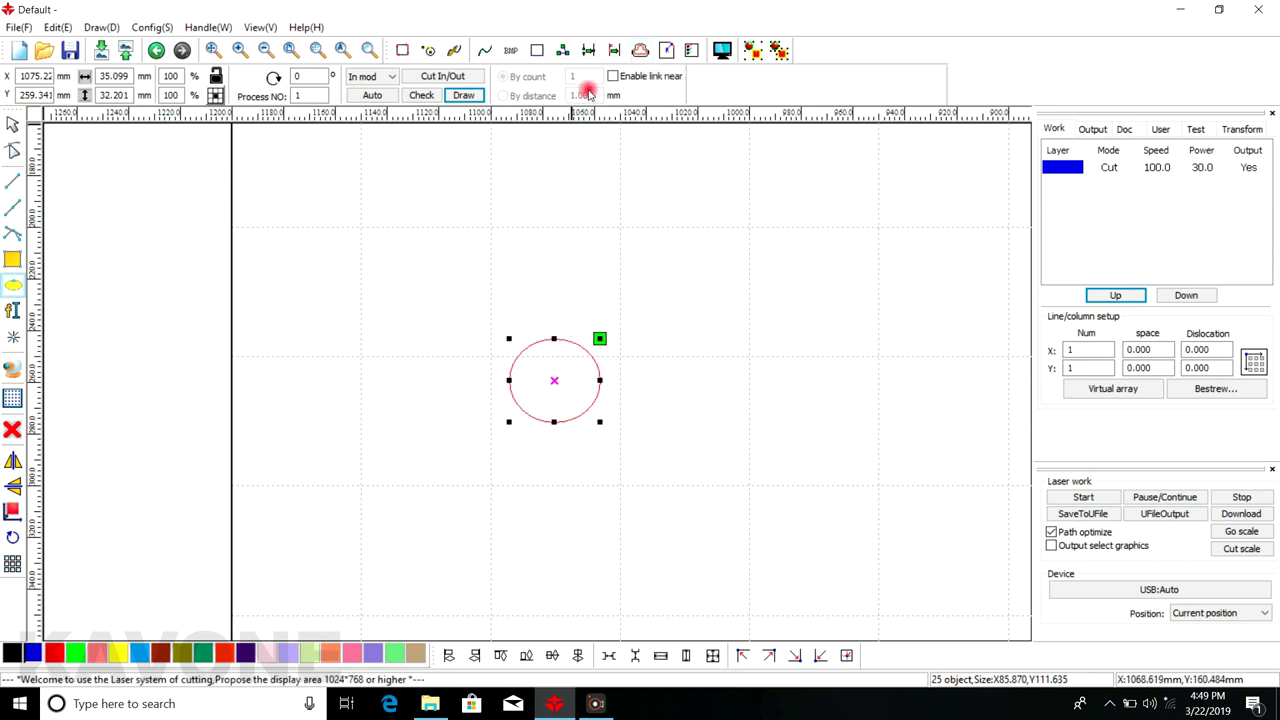
Offset the ellipse outward by 2 mm while keeping the original artwork
{"action": "left_click", "coordinate": [639, 52]}
{"action": "left_click_drag", "start_coordinate": [645, 295], "coordinate": [822, 237]}
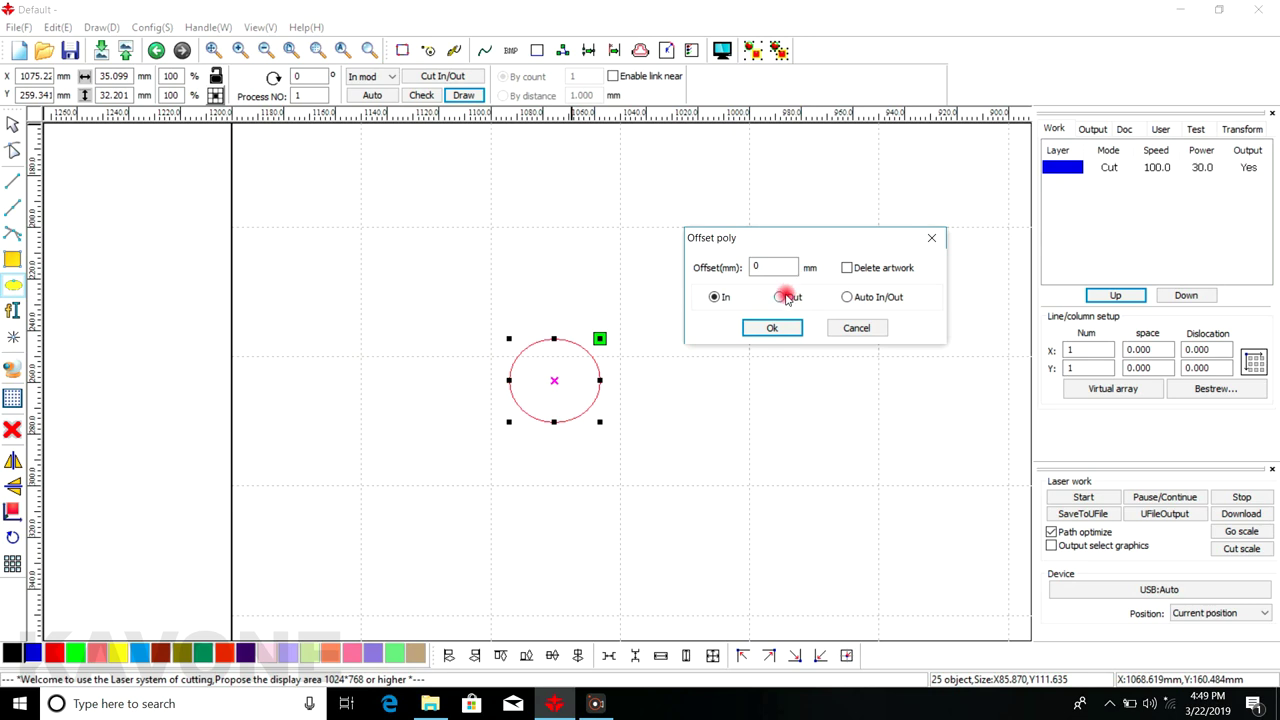
{"action": "left_click", "coordinate": [717, 304]}
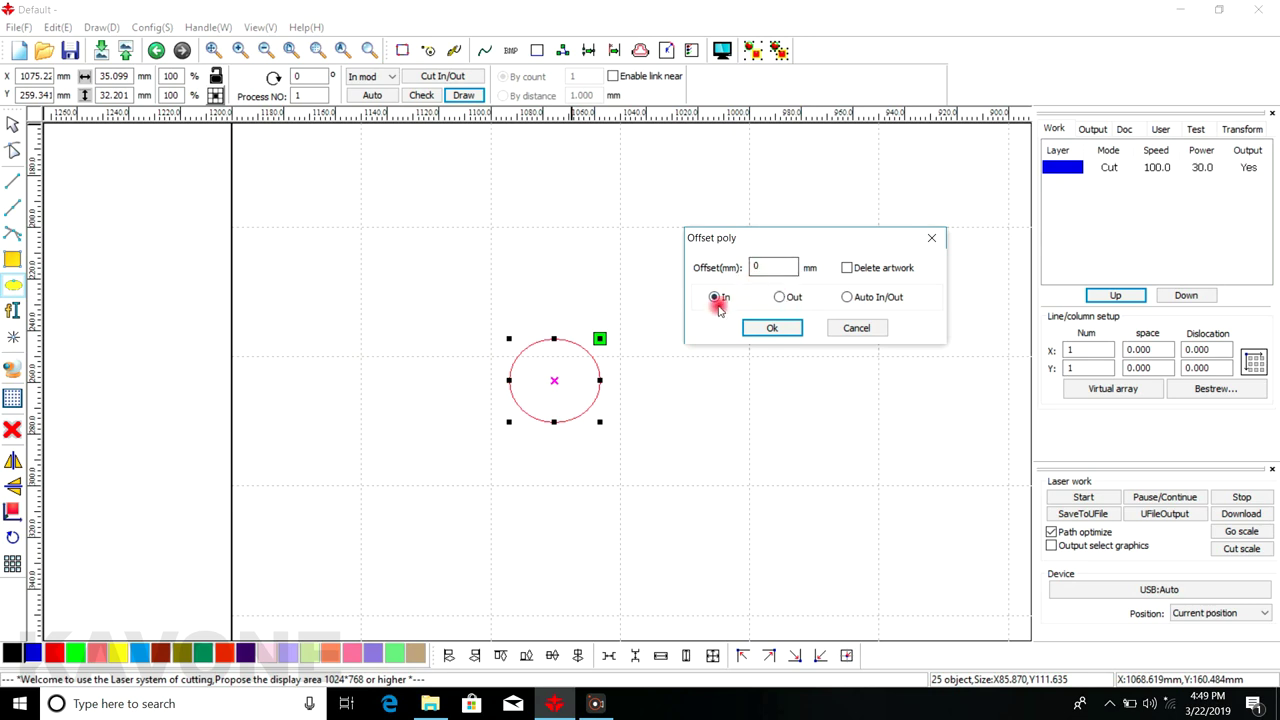
{"action": "left_click", "coordinate": [781, 300]}
{"action": "left_click", "coordinate": [770, 266]}
{"action": "left_click", "coordinate": [775, 329]}
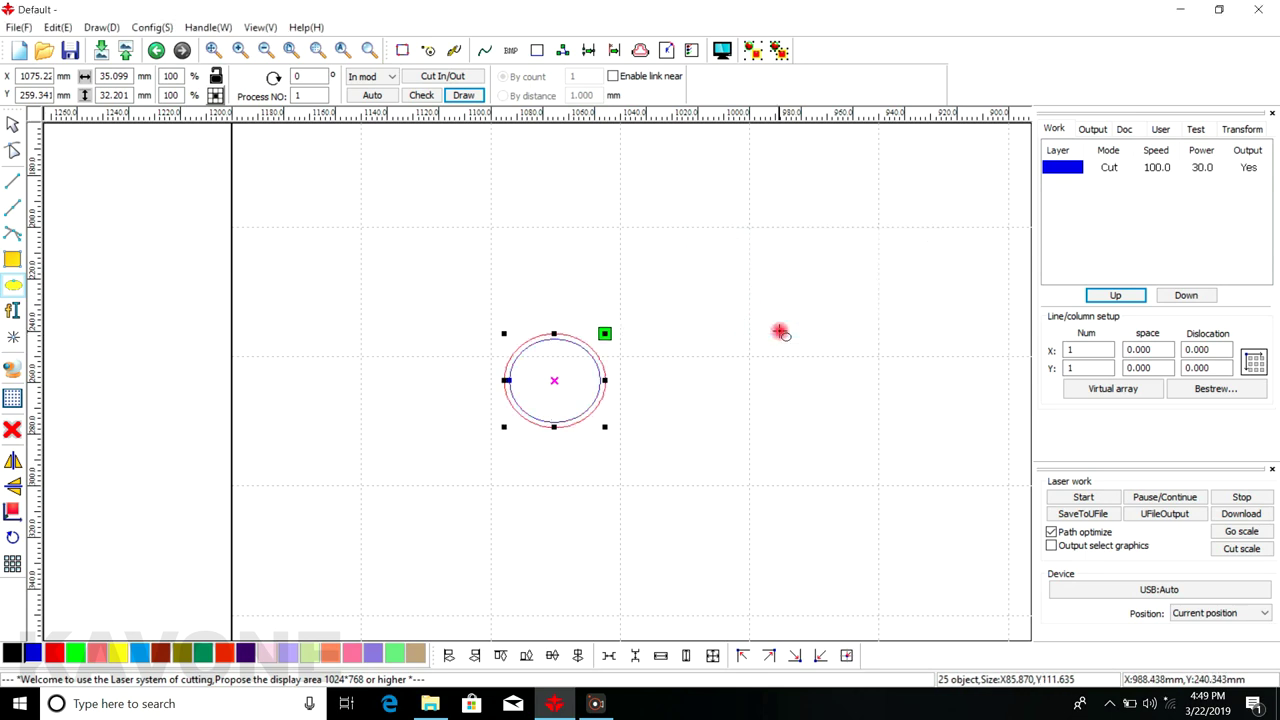
{"action": "scroll", "coordinate": [560, 345], "scroll_direction": "up", "scroll_amount": 3}
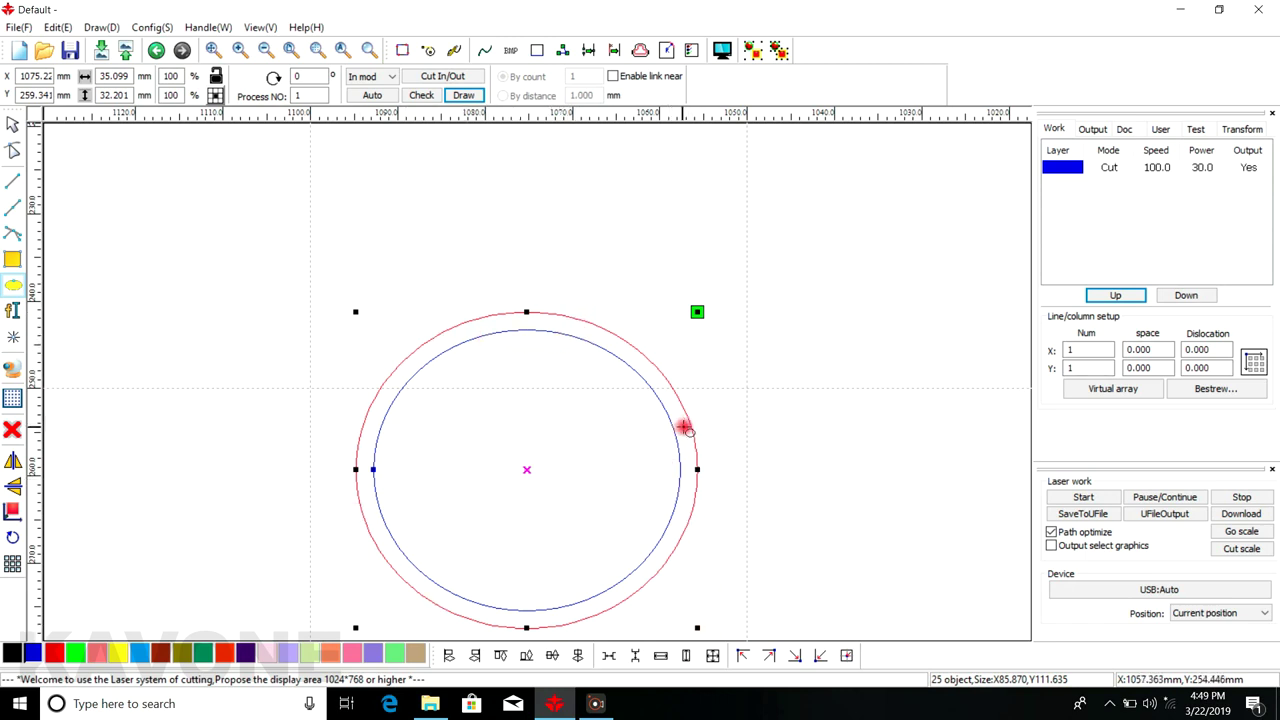
Offset the outer ellipse inward by 2 mm while keeping the original artwork
{"action": "left_click", "coordinate": [640, 50]}
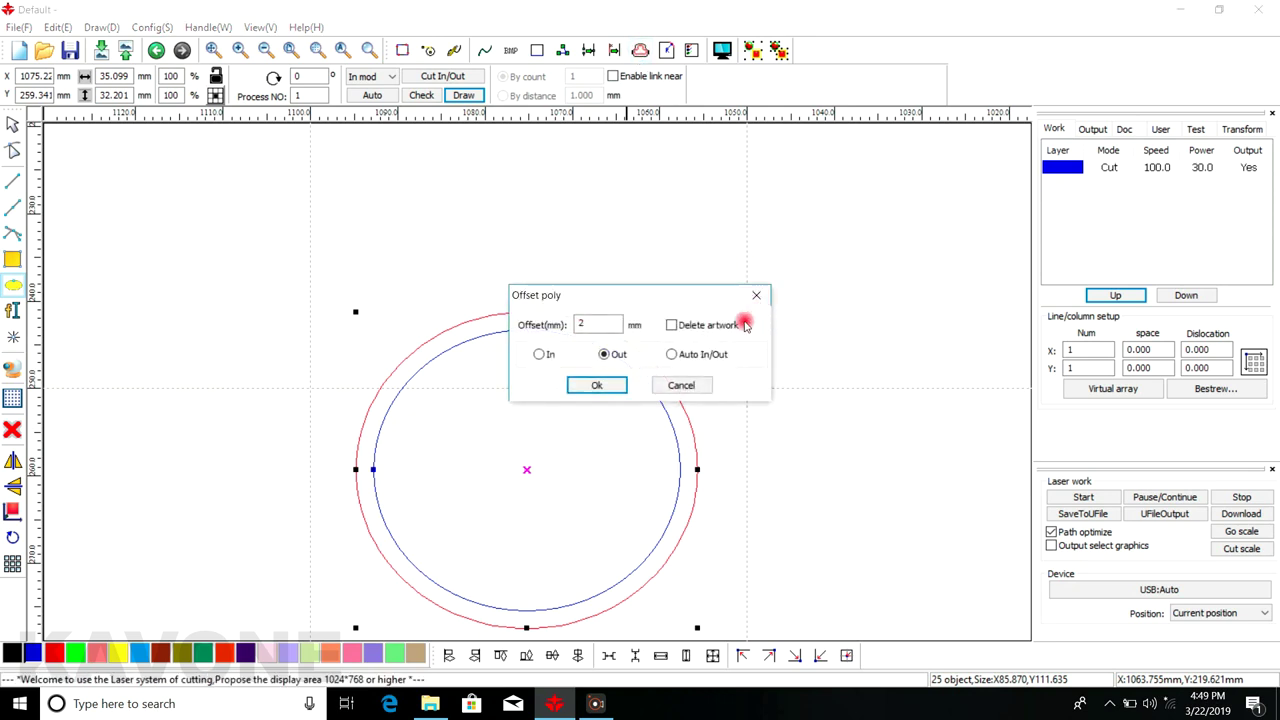
{"action": "left_click", "coordinate": [573, 388]}
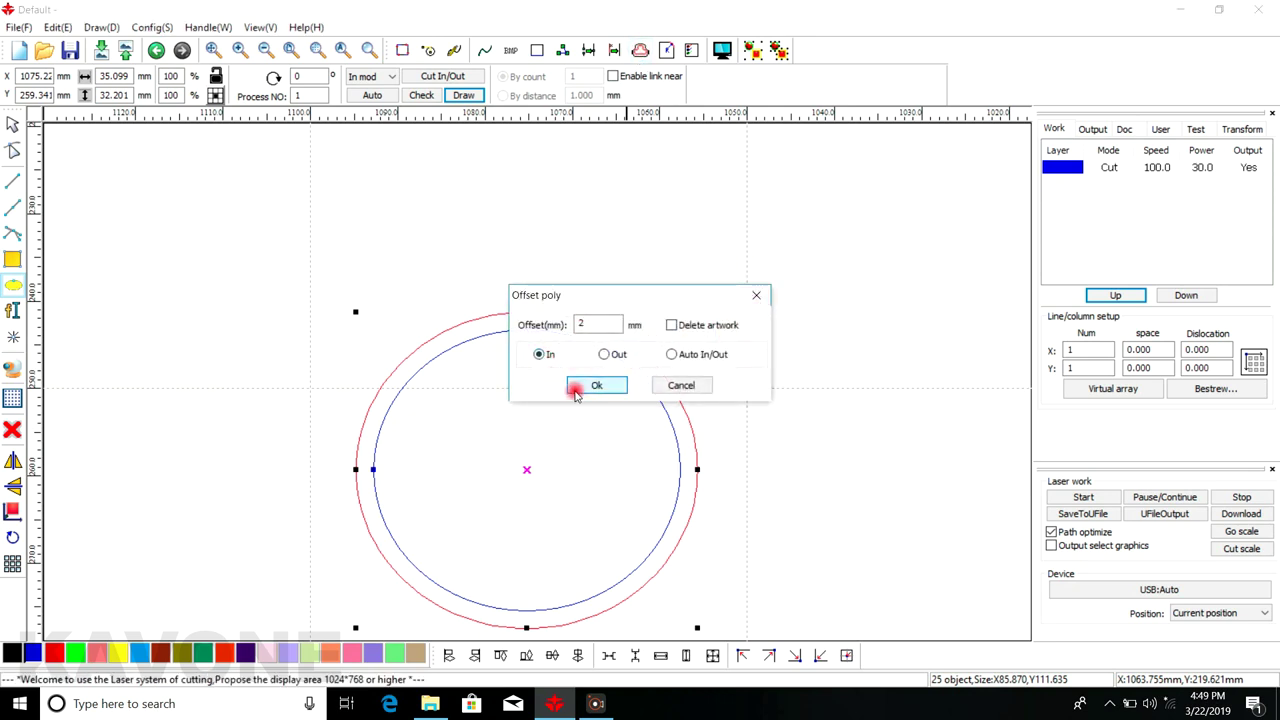
{"action": "scroll", "coordinate": [597, 428], "scroll_direction": "down", "scroll_amount": 2}
{"action": "scroll", "coordinate": [595, 429], "scroll_direction": "down", "scroll_amount": 2}
{"action": "scroll", "coordinate": [595, 429], "scroll_direction": "up", "scroll_amount": 7}
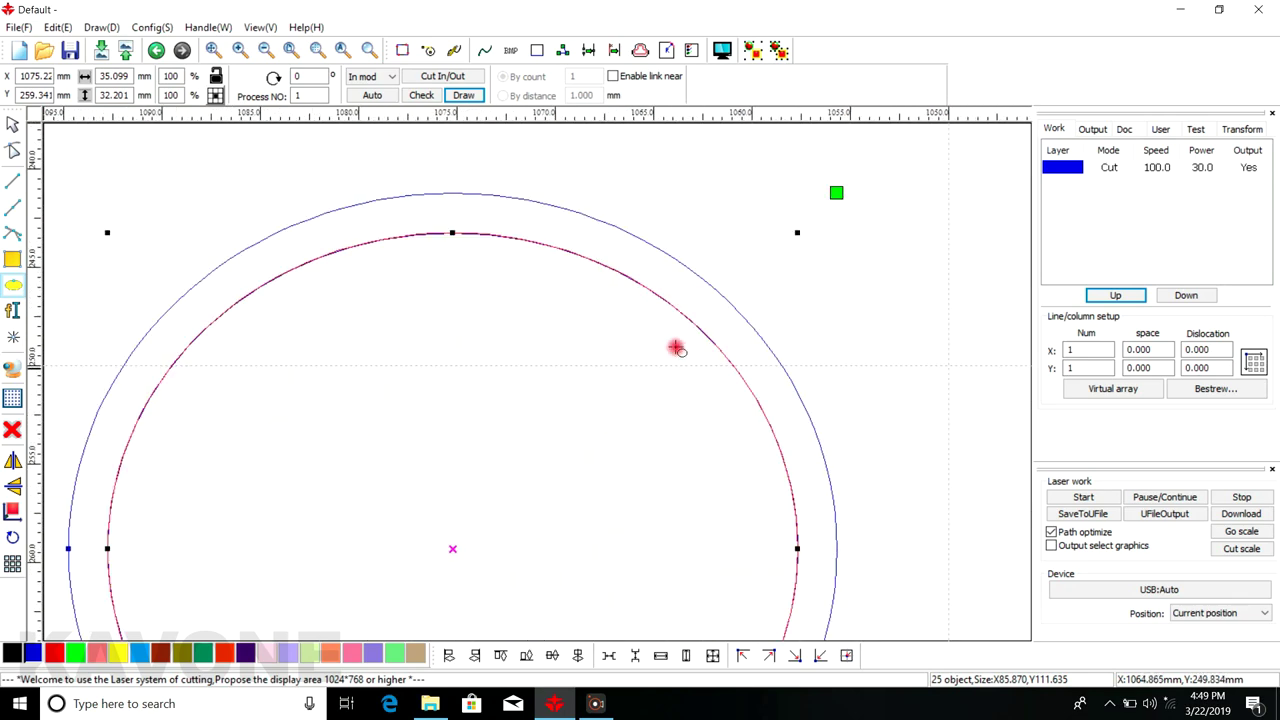
Offset the inner ellipse inward by 2 mm, keeping the artwork, and select the middle curve of the resulting rings
{"action": "left_click", "coordinate": [13, 124]}
{"action": "left_click", "coordinate": [660, 294]}
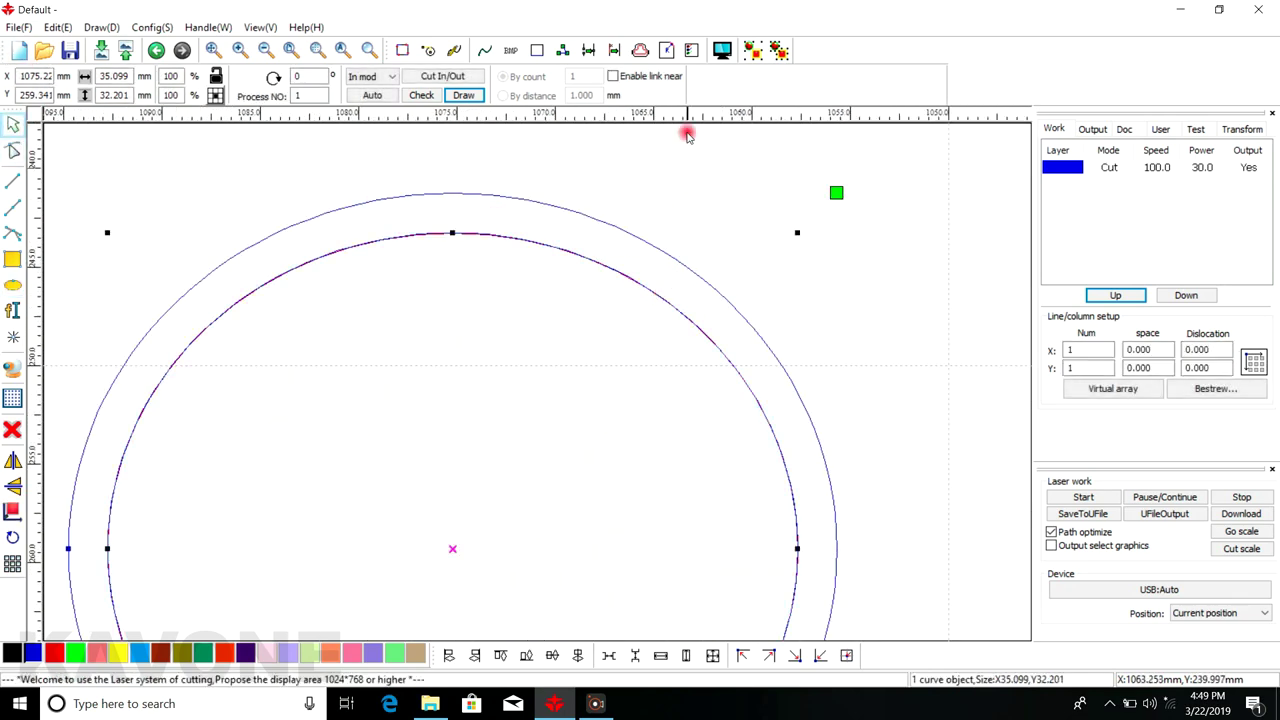
{"action": "left_click", "coordinate": [643, 50]}
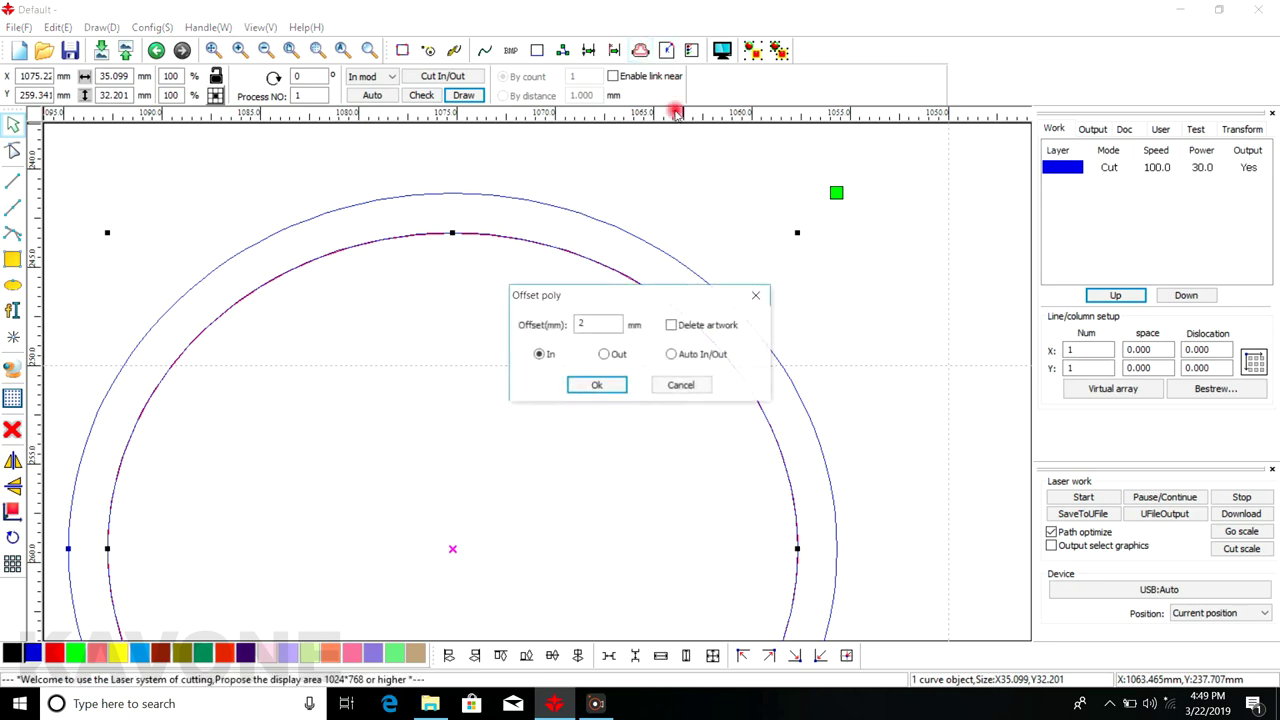
{"action": "left_click", "coordinate": [606, 384]}
{"action": "scroll", "coordinate": [860, 296], "scroll_direction": "down", "scroll_amount": 2}
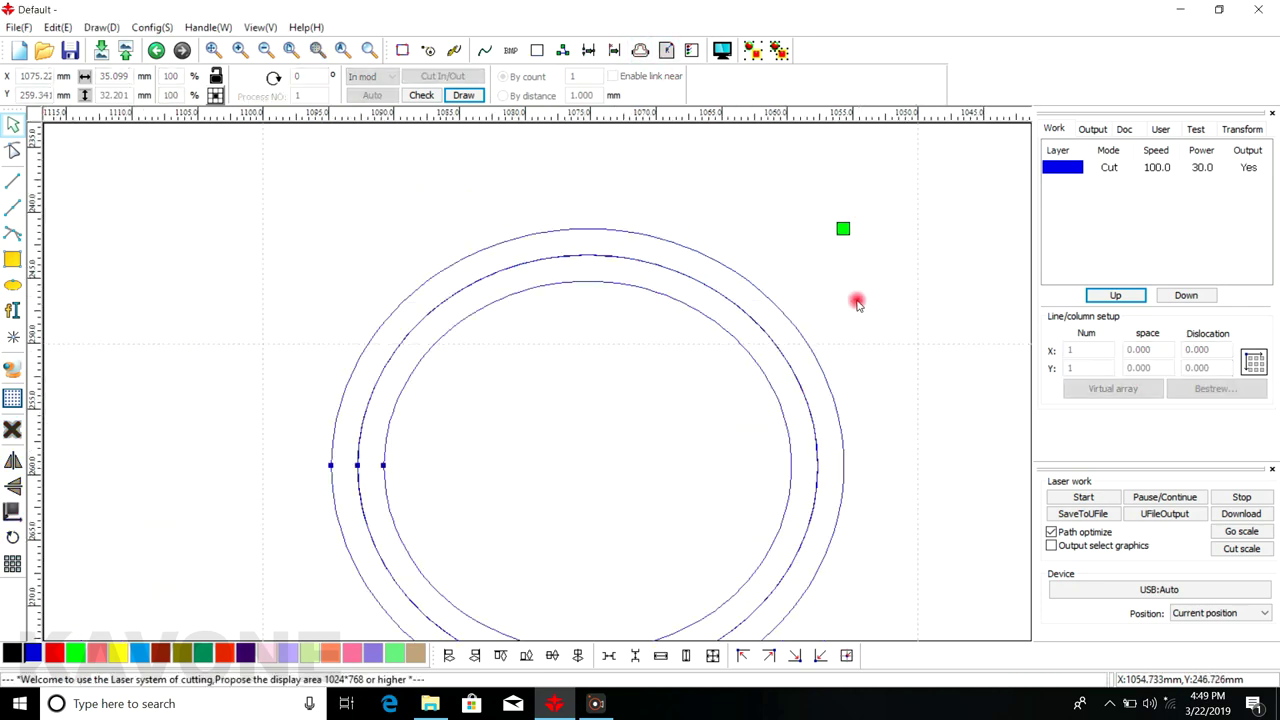
{"action": "scroll", "coordinate": [832, 328], "scroll_direction": "up", "scroll_amount": 4}
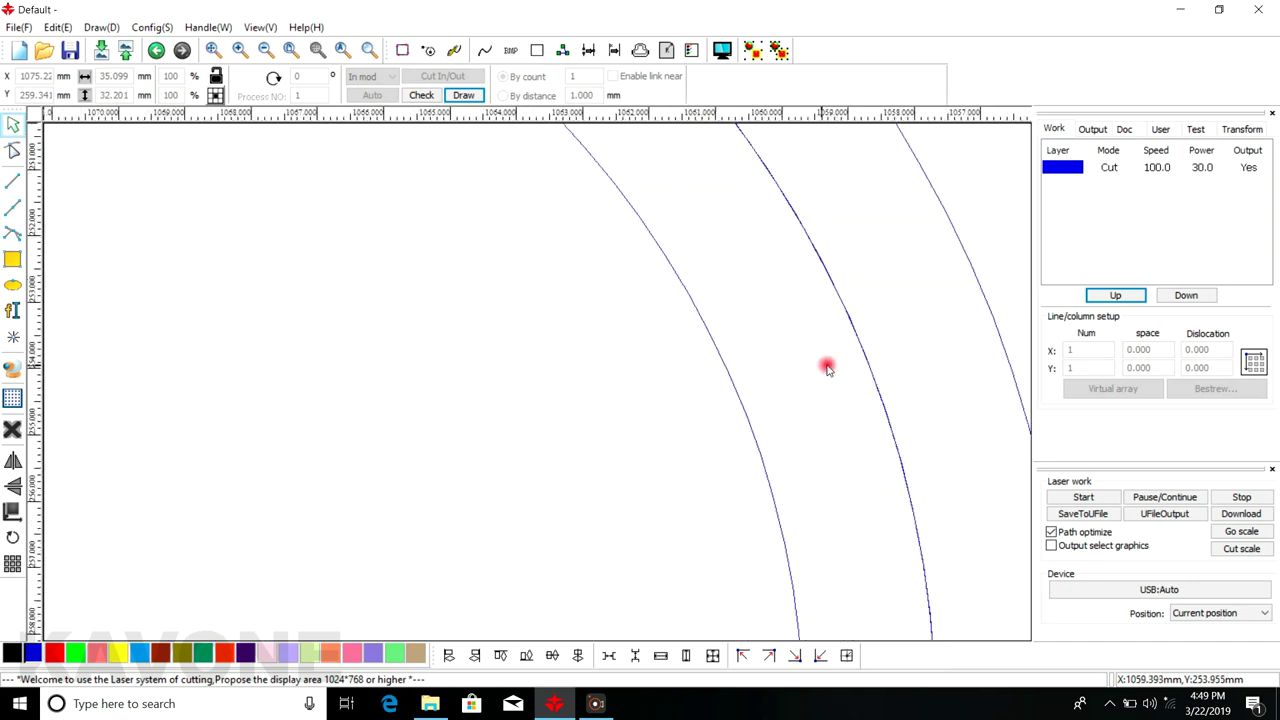
{"action": "left_click", "coordinate": [859, 344]}
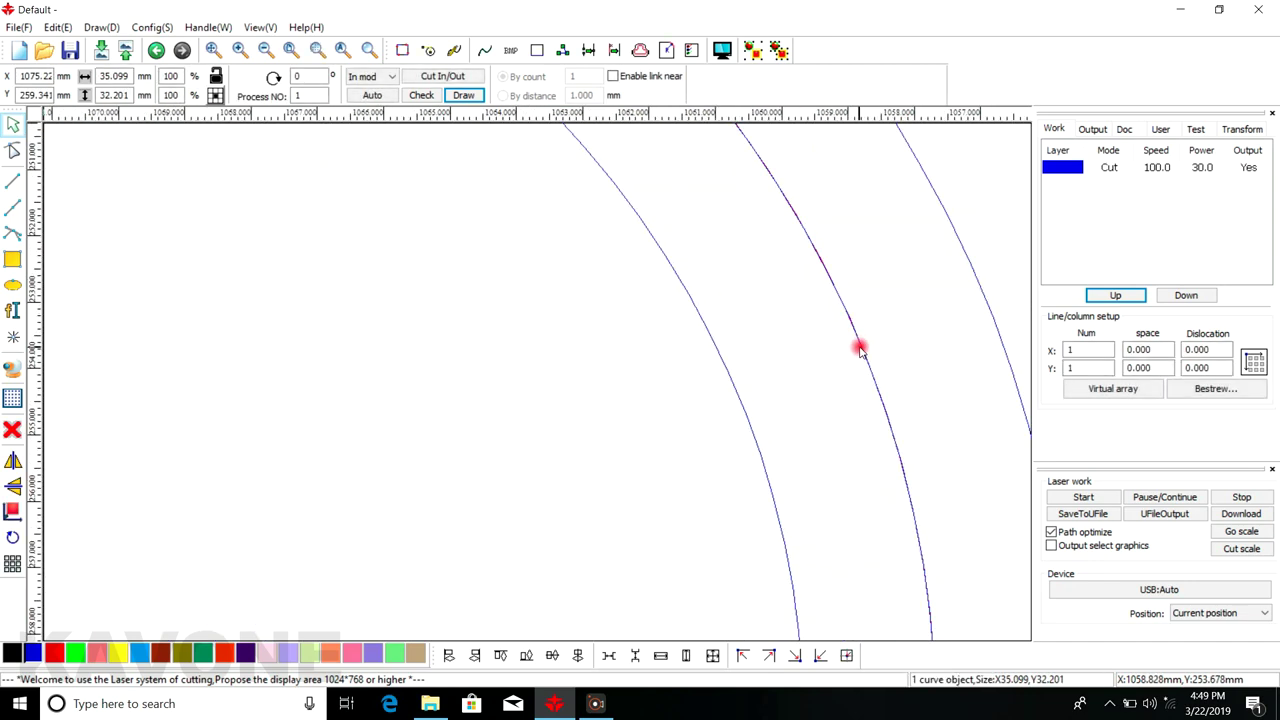
{"action": "scroll", "coordinate": [859, 347], "scroll_direction": "down", "scroll_amount": 3}
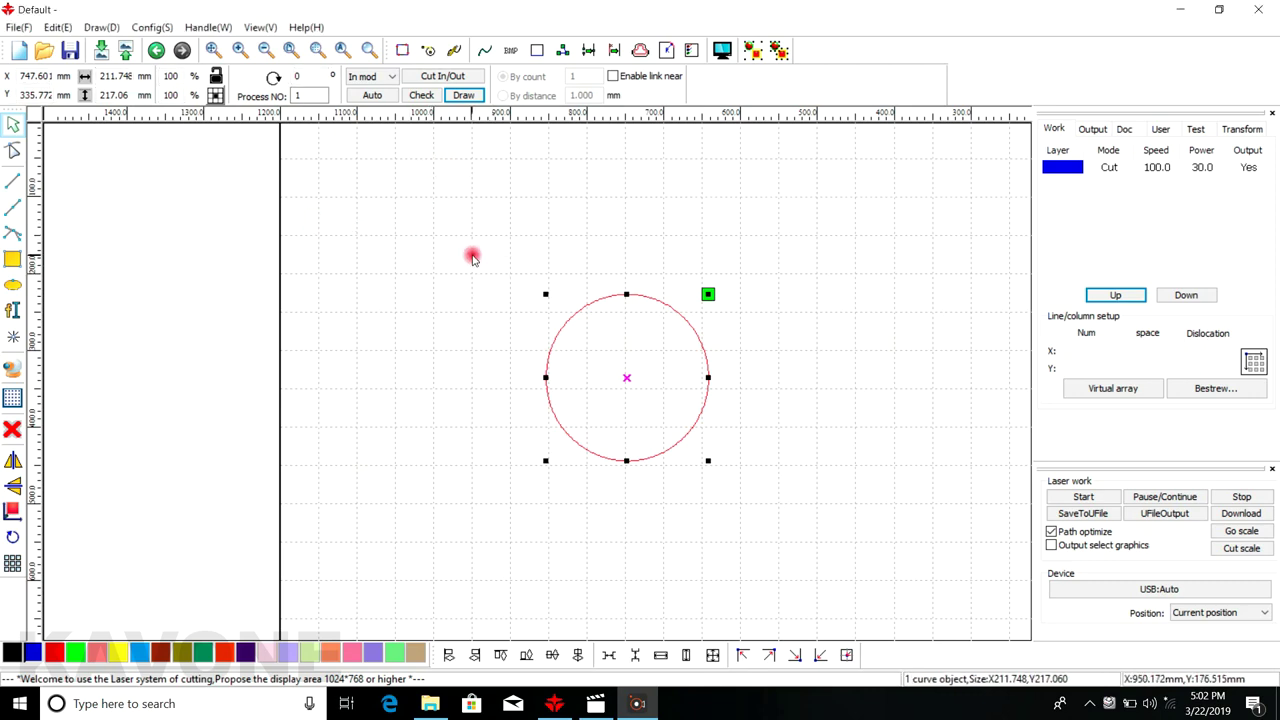
Offset the selected circle inward by 2 mm while keeping the original artwork
{"action": "left_click_drag", "start_coordinate": [494, 270], "coordinate": [598, 358]}
{"action": "key", "text": "ctrl+a"}
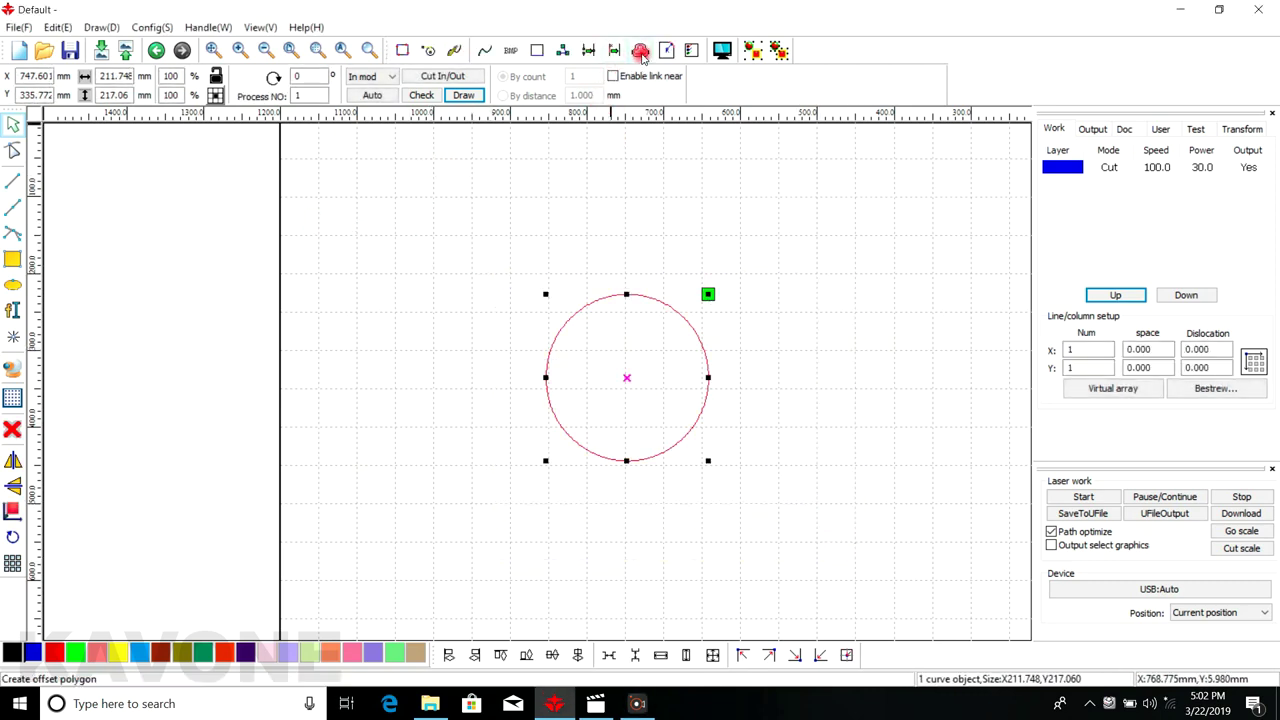
{"action": "left_click", "coordinate": [641, 52]}
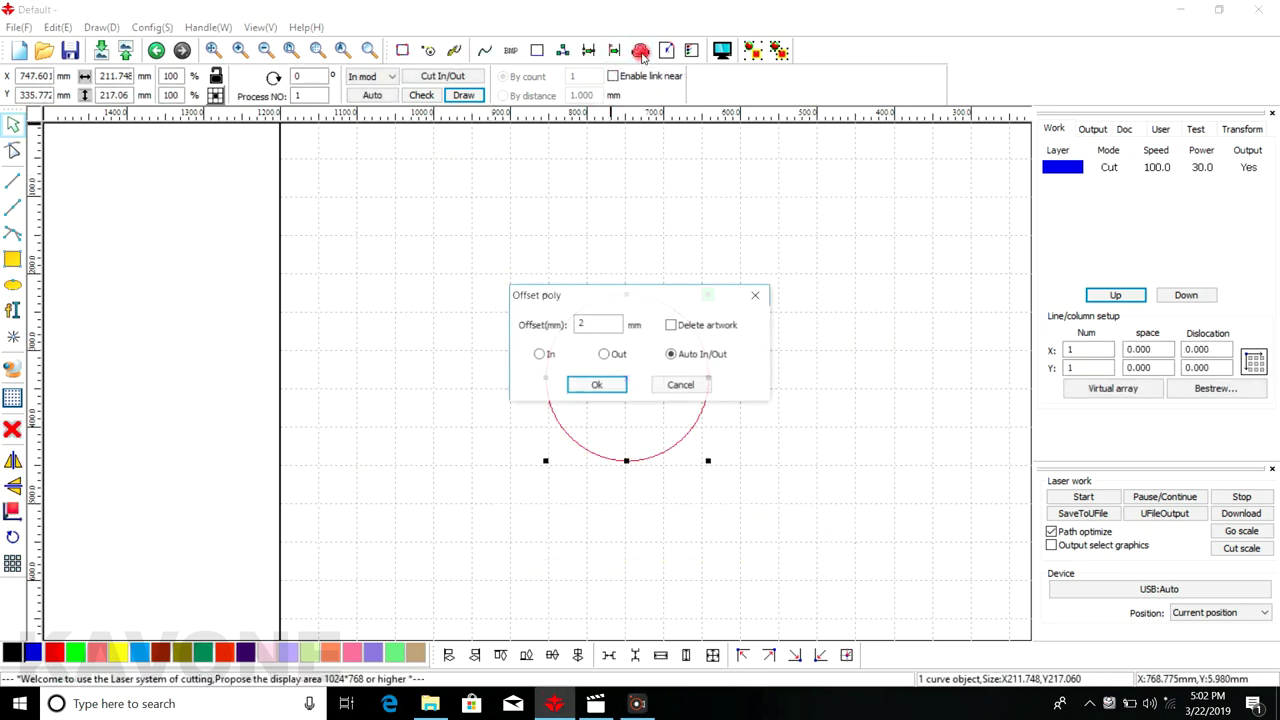
{"action": "left_click_drag", "start_coordinate": [715, 296], "coordinate": [968, 193]}
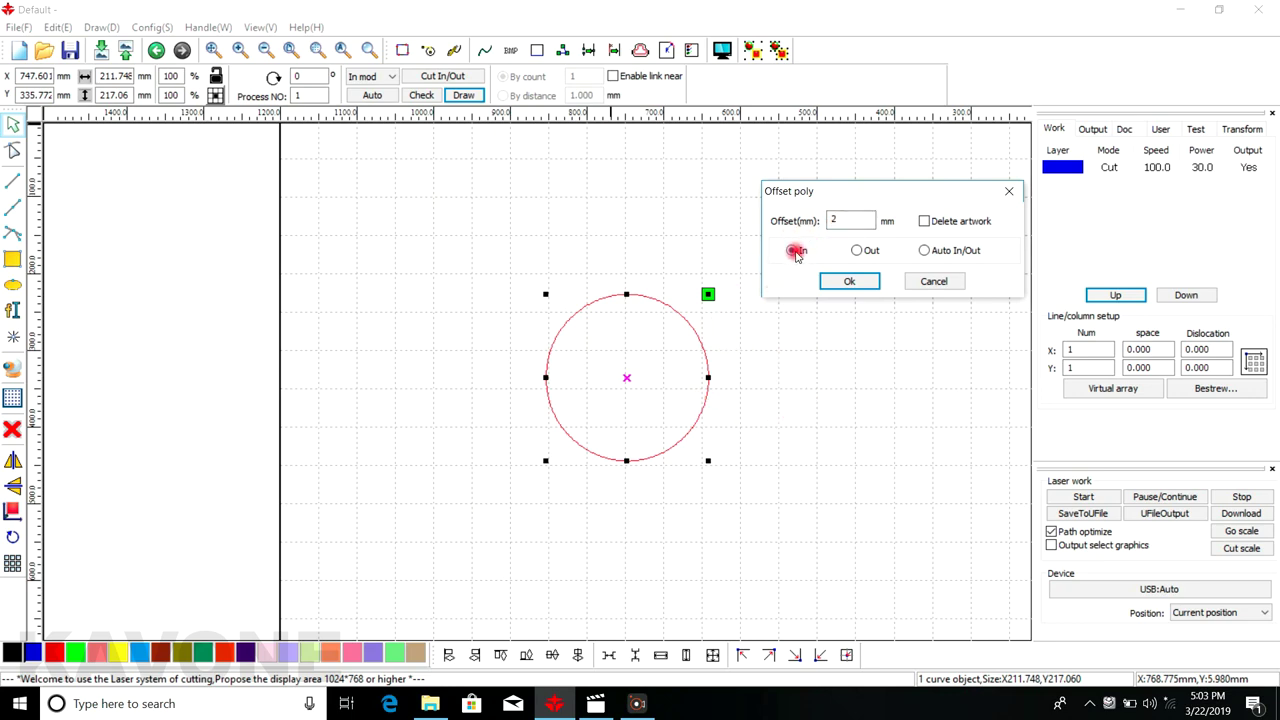
{"action": "left_click", "coordinate": [857, 251]}
{"action": "left_click", "coordinate": [847, 281]}
{"action": "scroll", "coordinate": [709, 351], "scroll_direction": "up", "scroll_amount": 4}
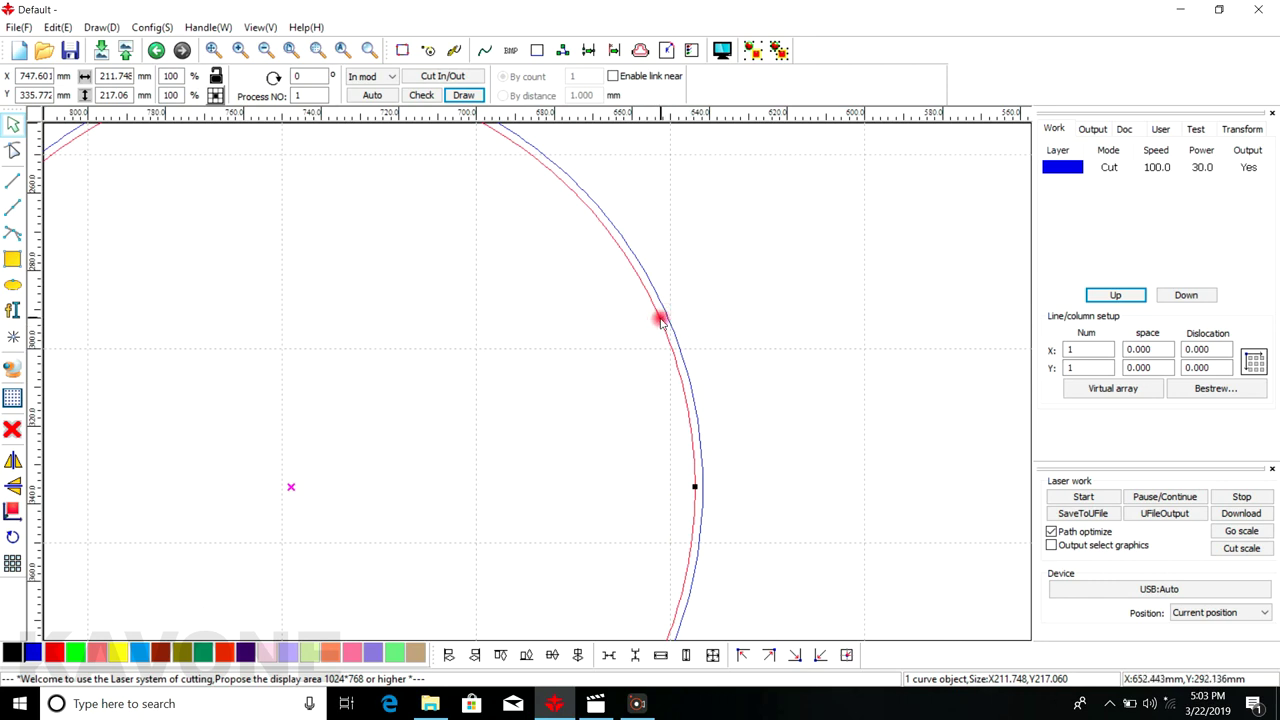
{"action": "scroll", "coordinate": [660, 320], "scroll_direction": "down", "scroll_amount": 3}
{"action": "scroll", "coordinate": [362, 286], "scroll_direction": "up", "scroll_amount": 2}
{"action": "scroll", "coordinate": [364, 287], "scroll_direction": "up", "scroll_amount": 2}
{"action": "scroll", "coordinate": [378, 245], "scroll_direction": "down", "scroll_amount": 2}
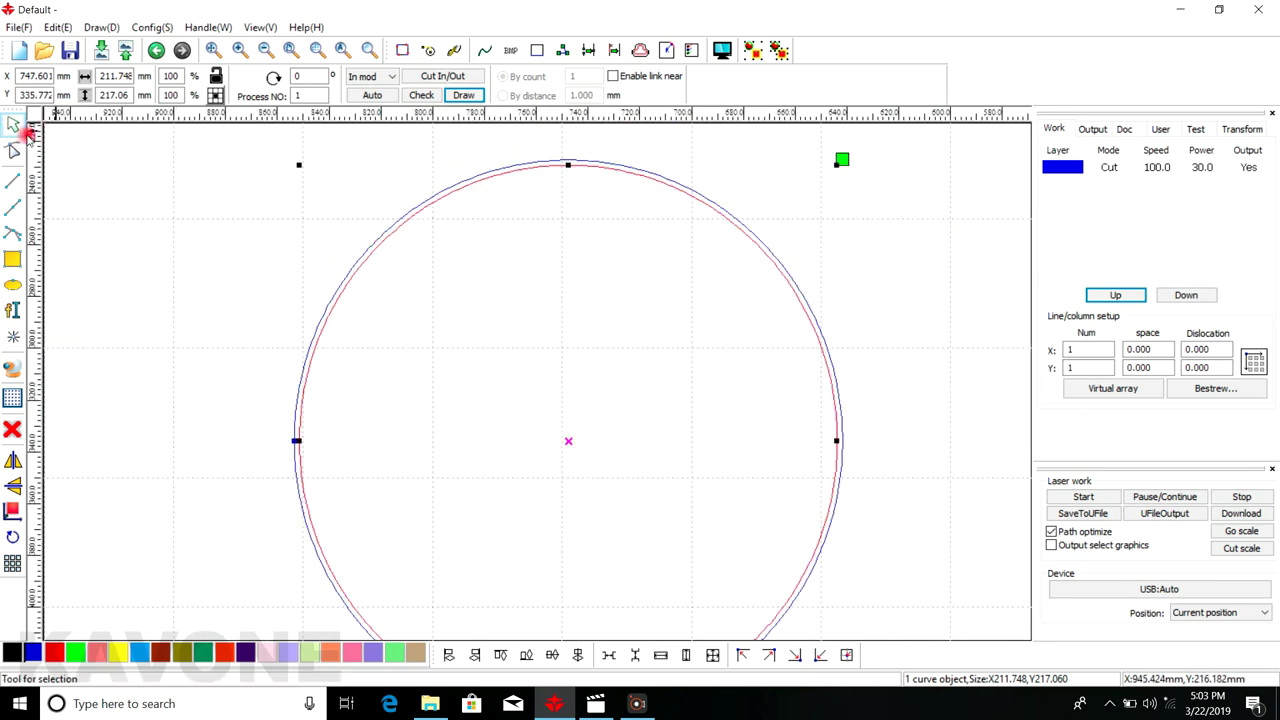
Delete the inner offset curve and offset the remaining circle outward by 2 mm, keeping the artwork
{"action": "left_click", "coordinate": [394, 177]}
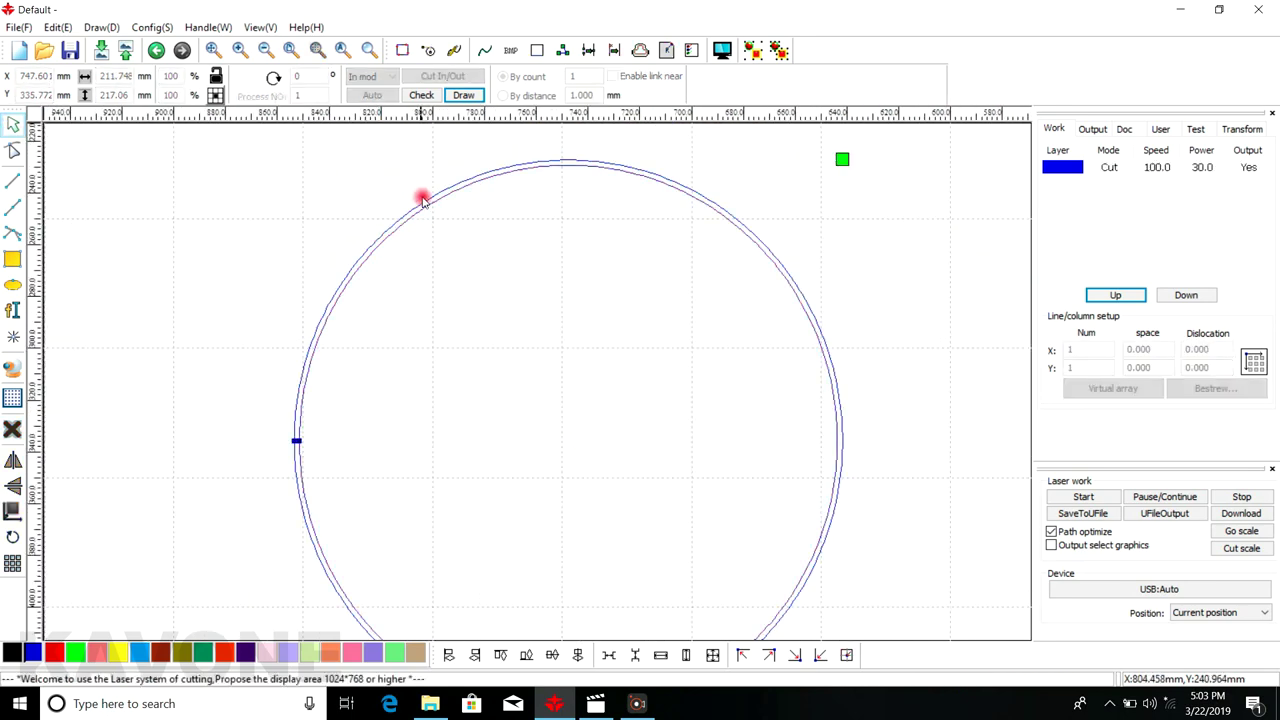
{"action": "left_click", "coordinate": [430, 206]}
{"action": "left_click_drag", "start_coordinate": [430, 206], "coordinate": [583, 162]}
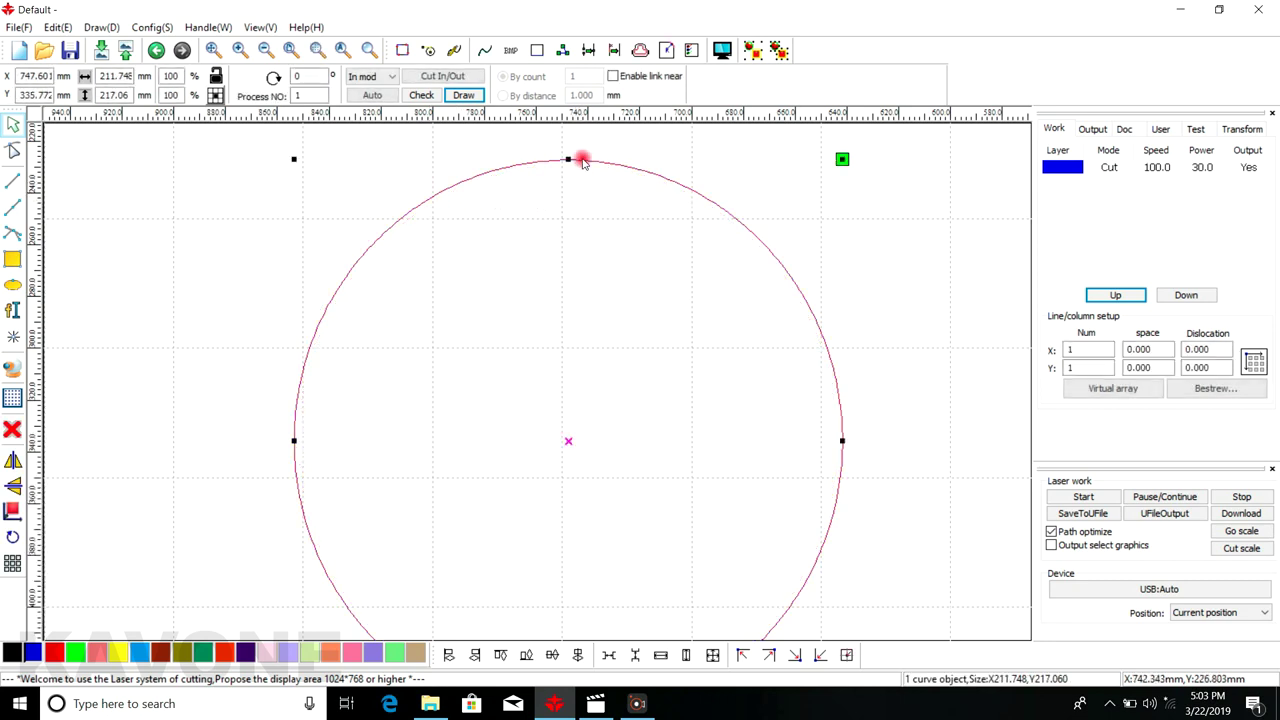
{"action": "left_click", "coordinate": [640, 50]}
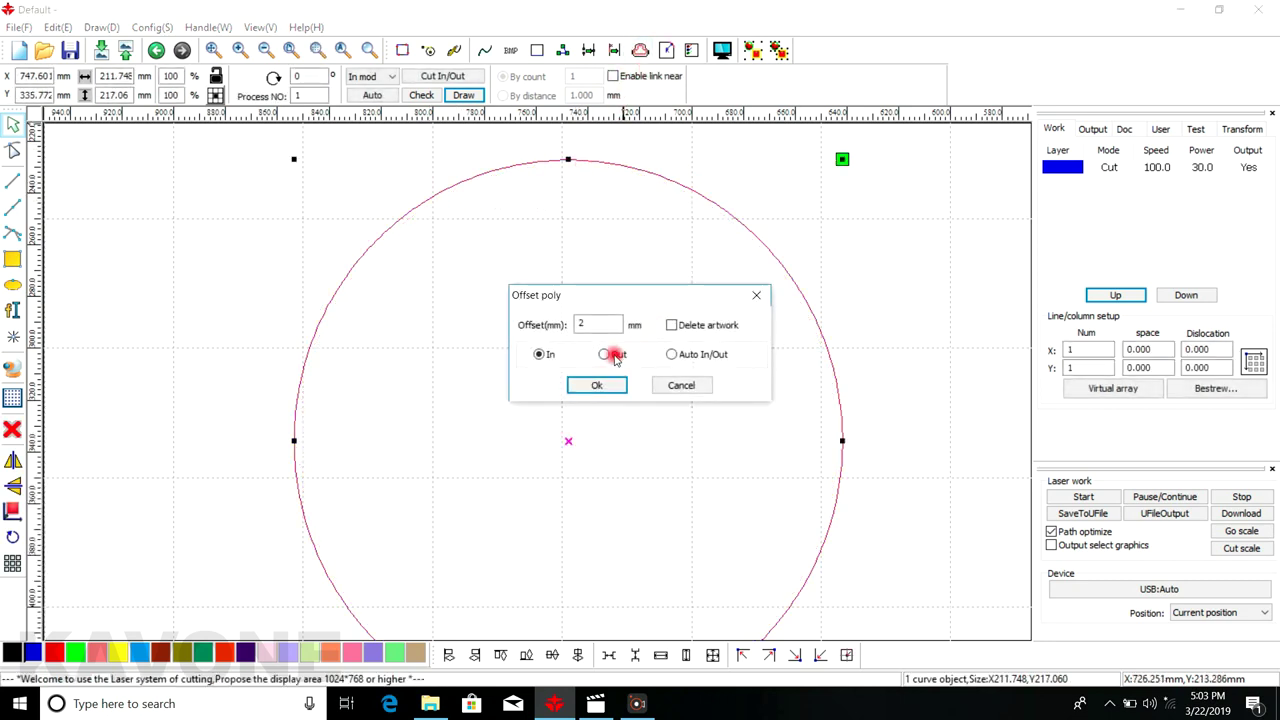
{"action": "left_click", "coordinate": [597, 385]}
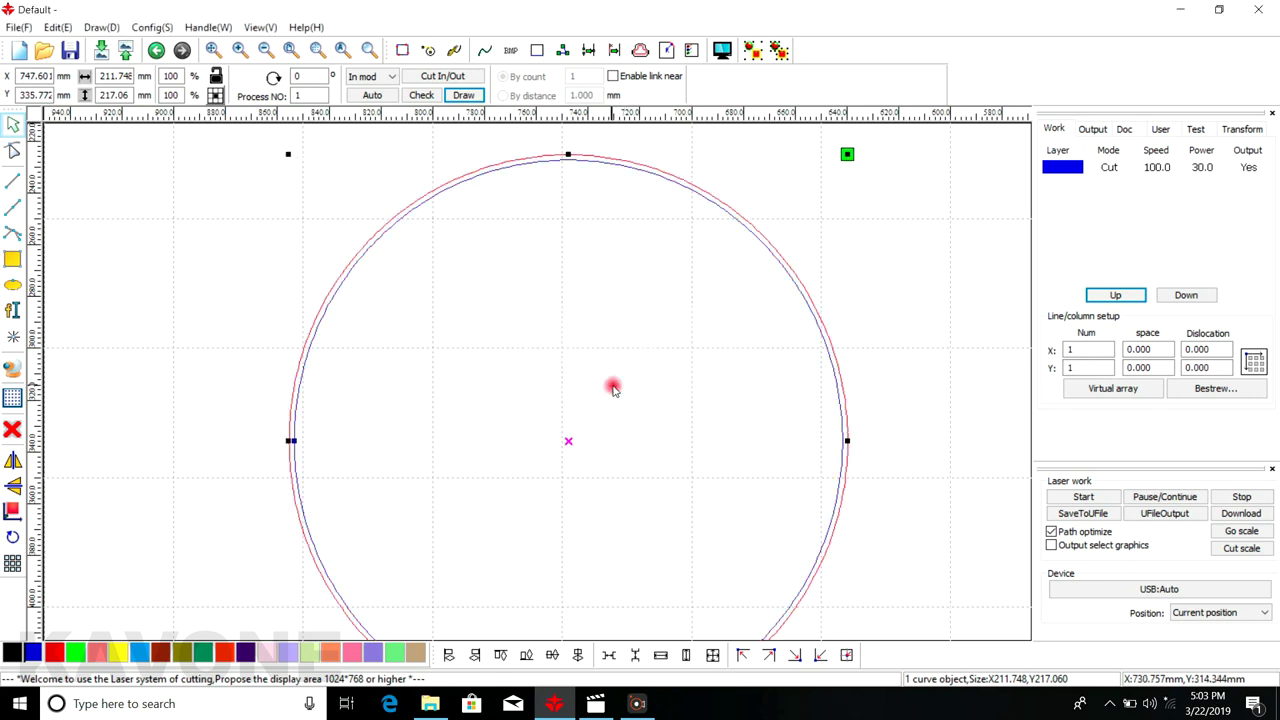
Delete the outer offset curve and offset the remaining circle outward by 2 mm with Delete artwork enabled
{"action": "left_click", "coordinate": [786, 258]}
{"action": "left_click", "coordinate": [786, 261]}
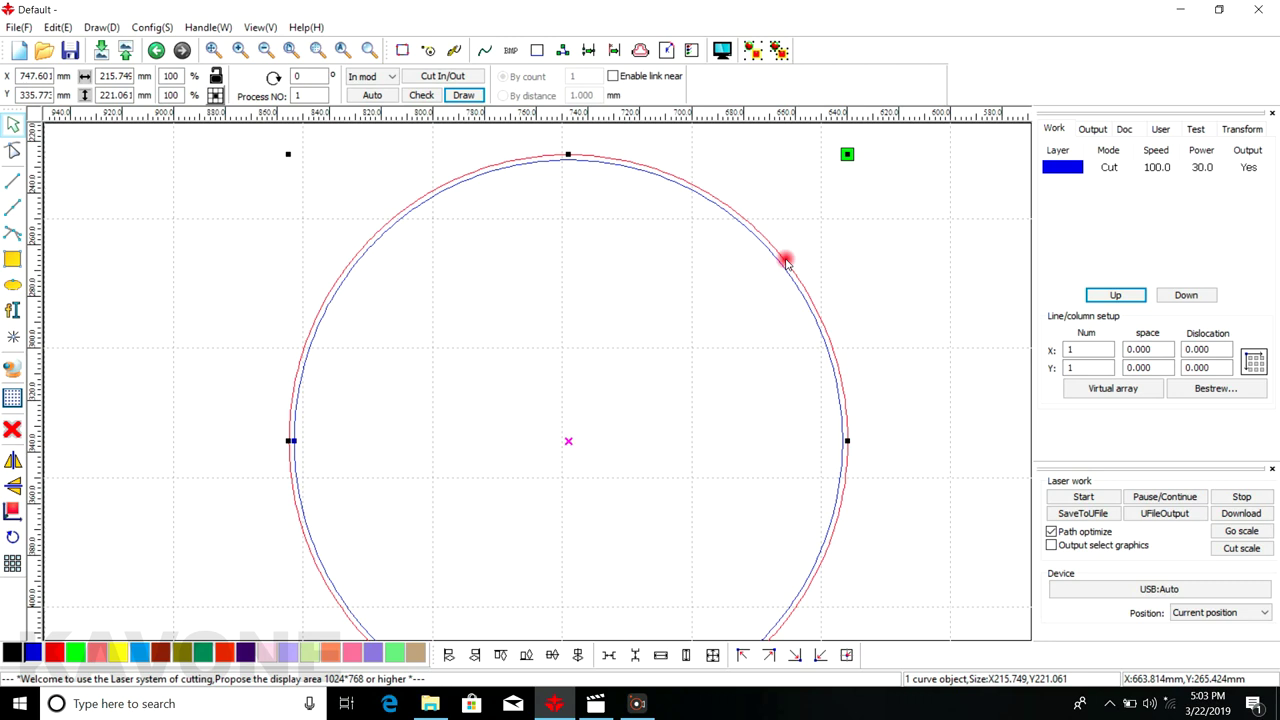
{"action": "key", "text": "Delete"}
{"action": "left_click", "coordinate": [780, 266]}
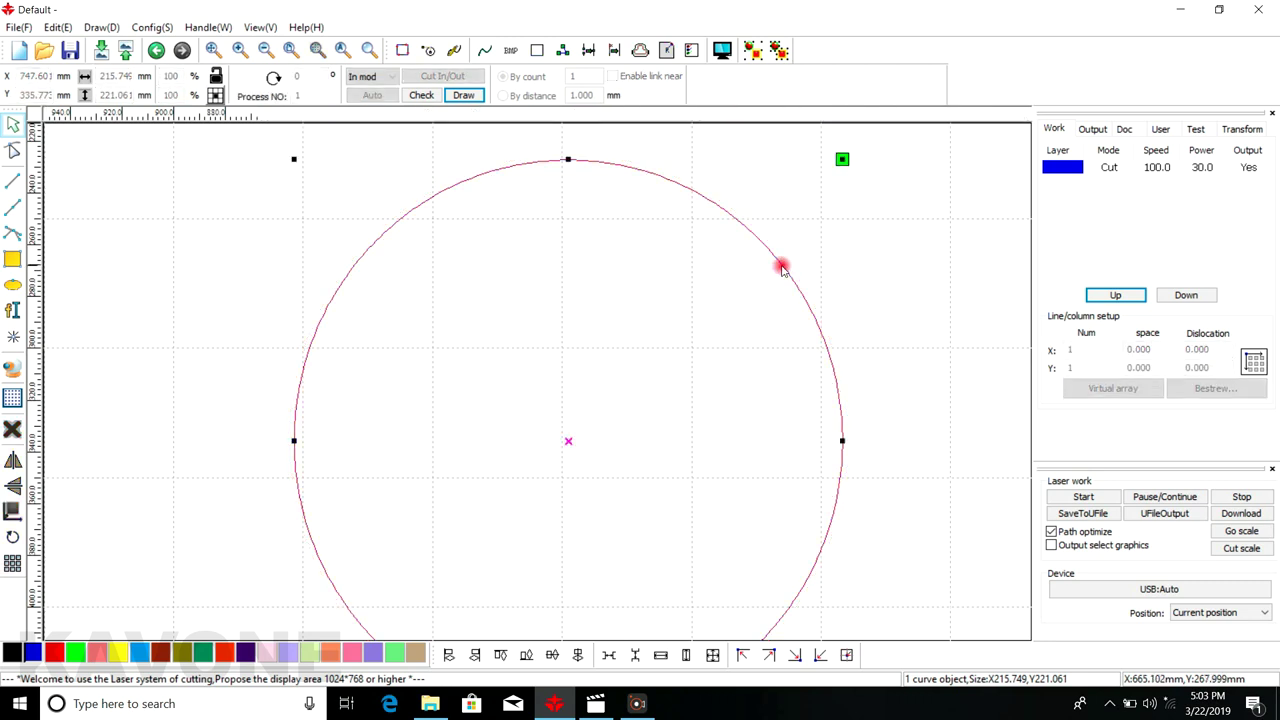
{"action": "left_click", "coordinate": [638, 50]}
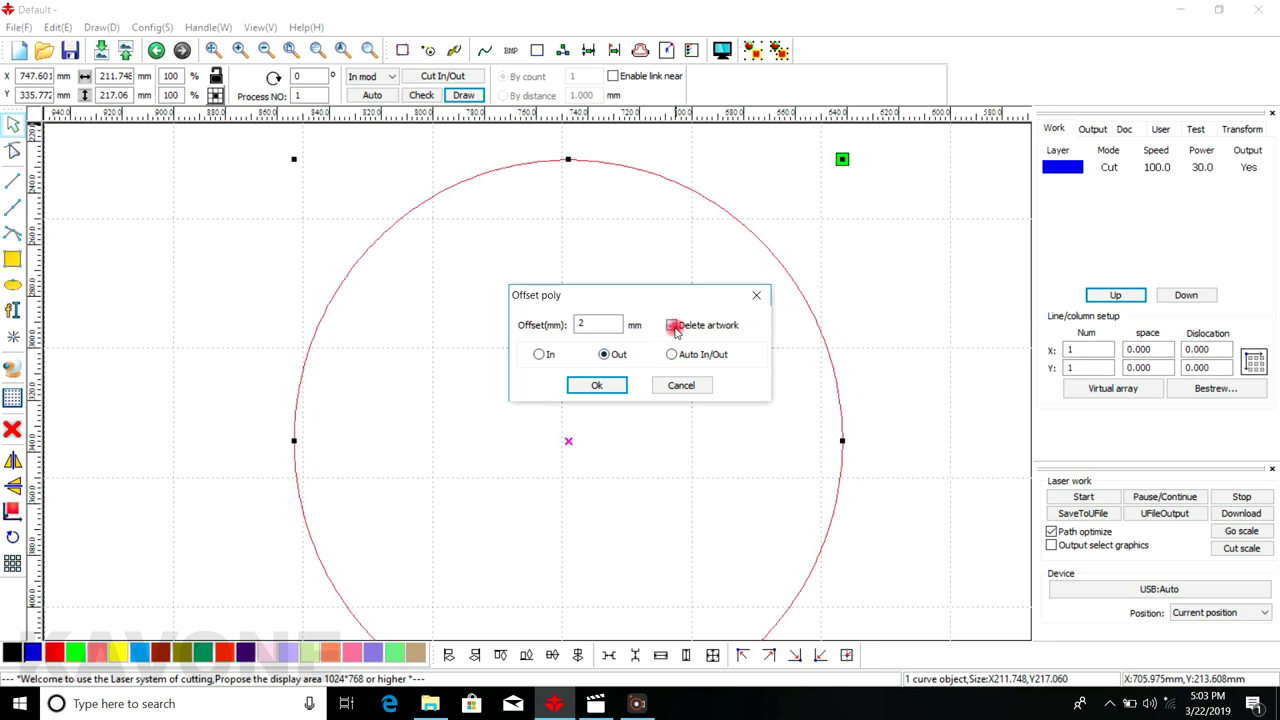
{"action": "left_click", "coordinate": [625, 386]}
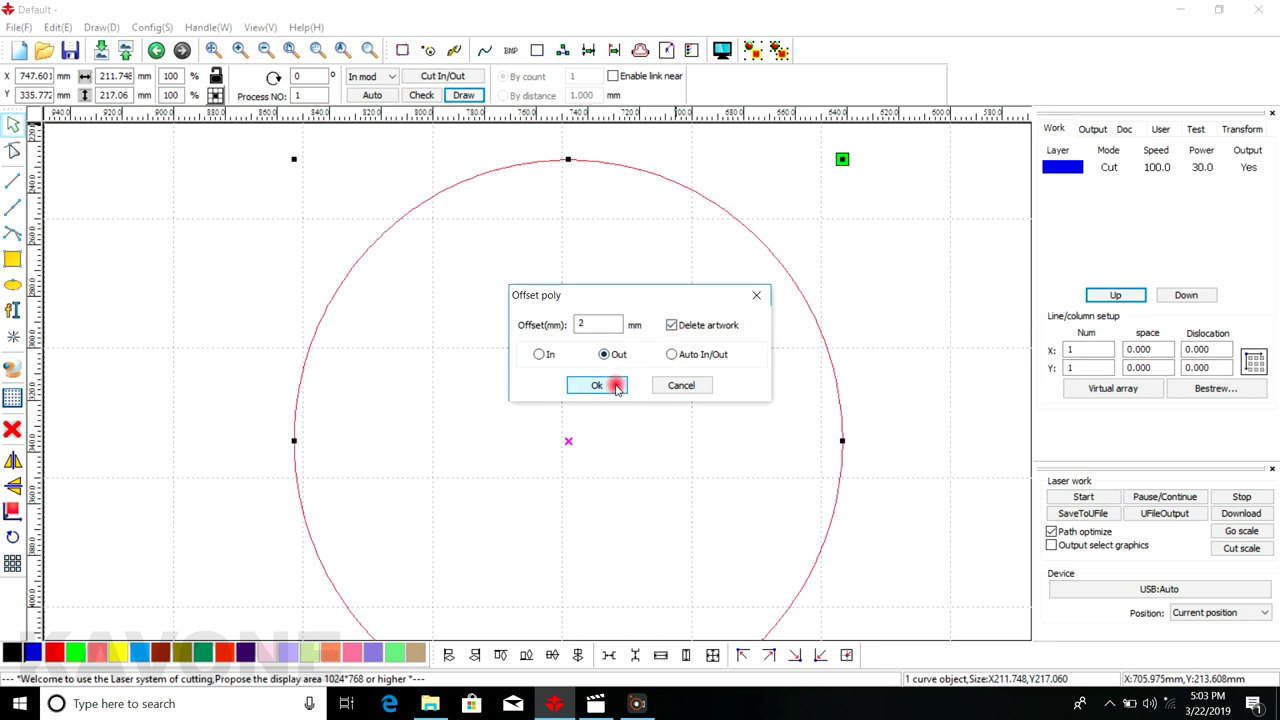
{"action": "left_click", "coordinate": [608, 386]}
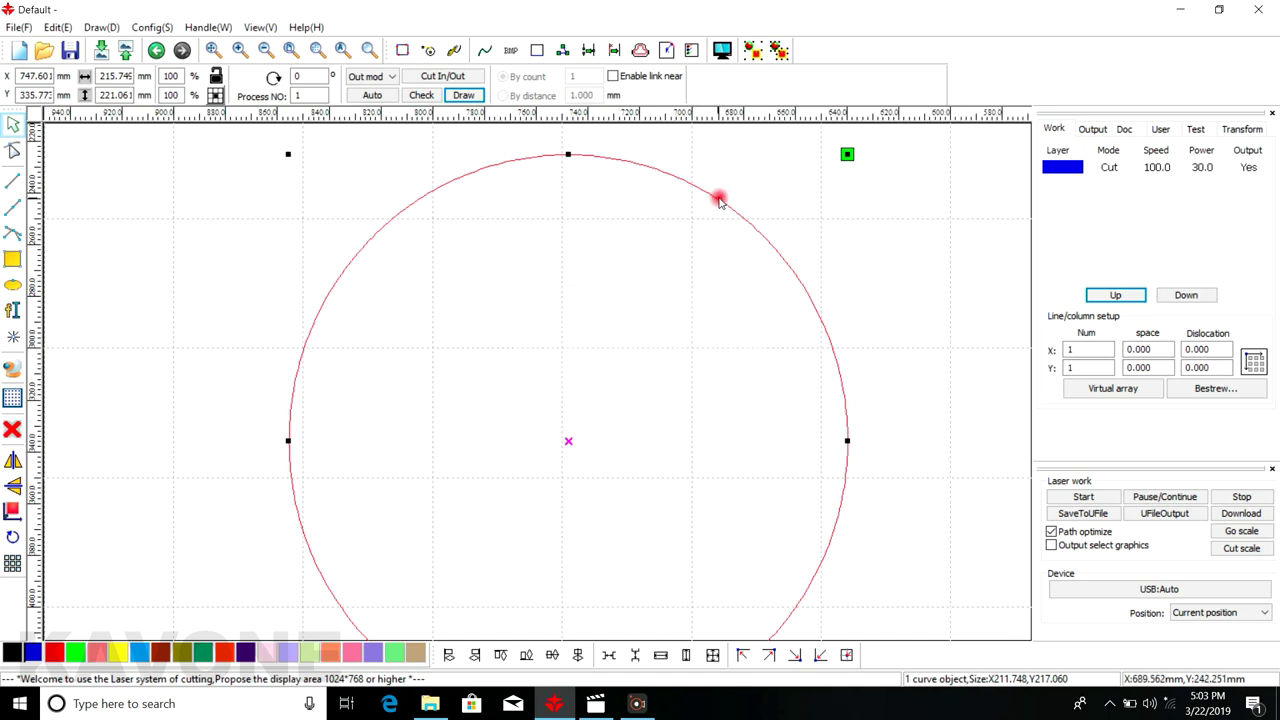
Delete the remaining circle and draw a rectangle about 145.6 mm wide and 170.5 mm high
{"action": "left_click", "coordinate": [760, 214]}
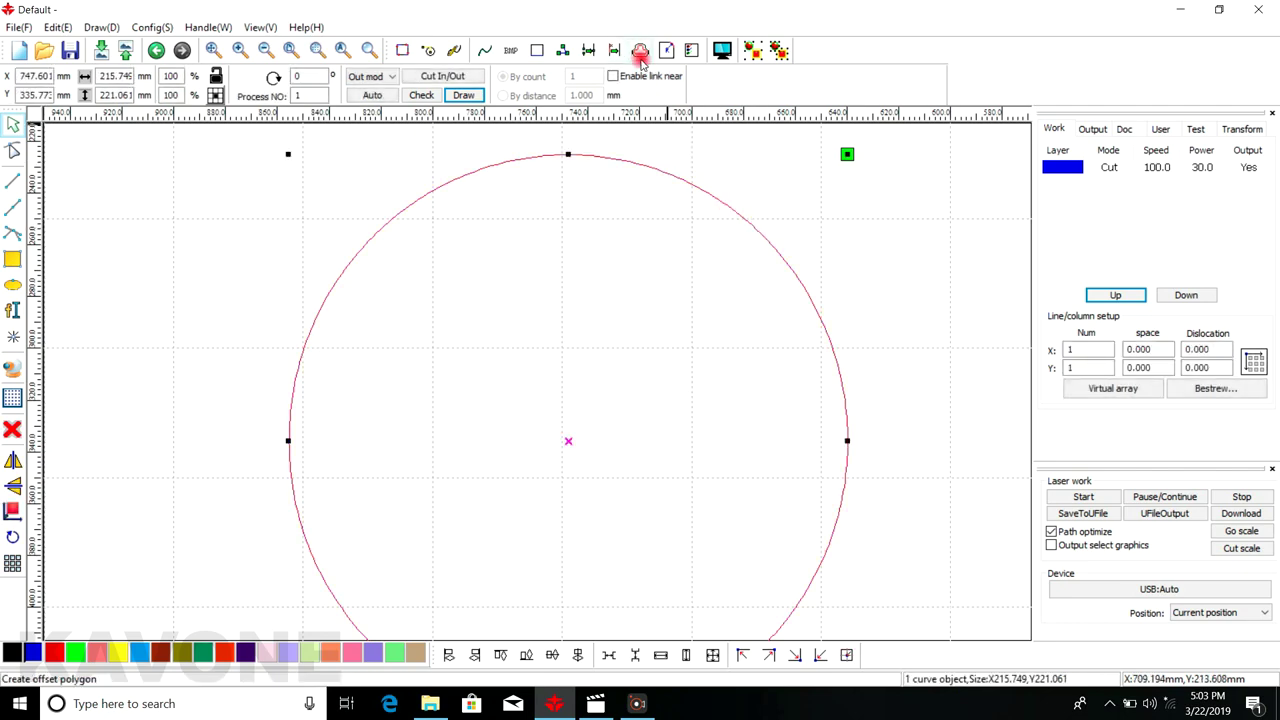
{"action": "scroll", "coordinate": [360, 307], "scroll_direction": "down", "scroll_amount": 3}
{"action": "key", "text": "Delete"}
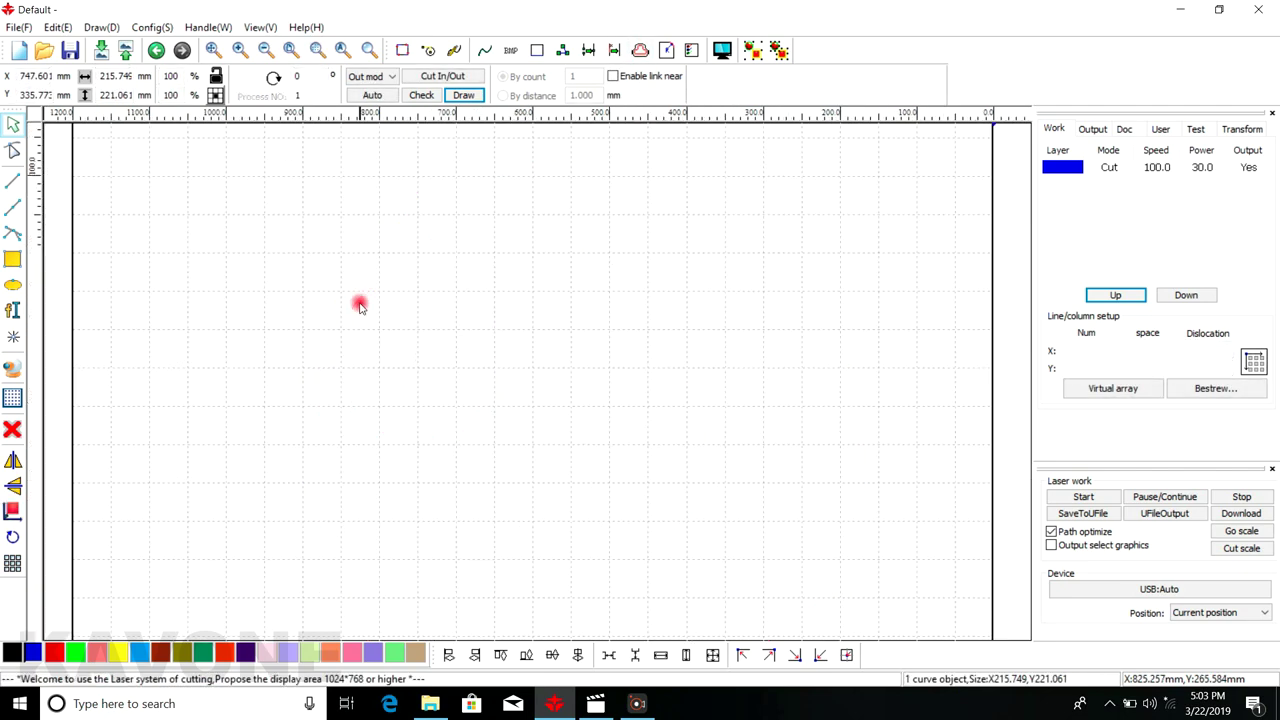
{"action": "left_click", "coordinate": [13, 258]}
{"action": "left_click_drag", "start_coordinate": [573, 315], "coordinate": [685, 446]}
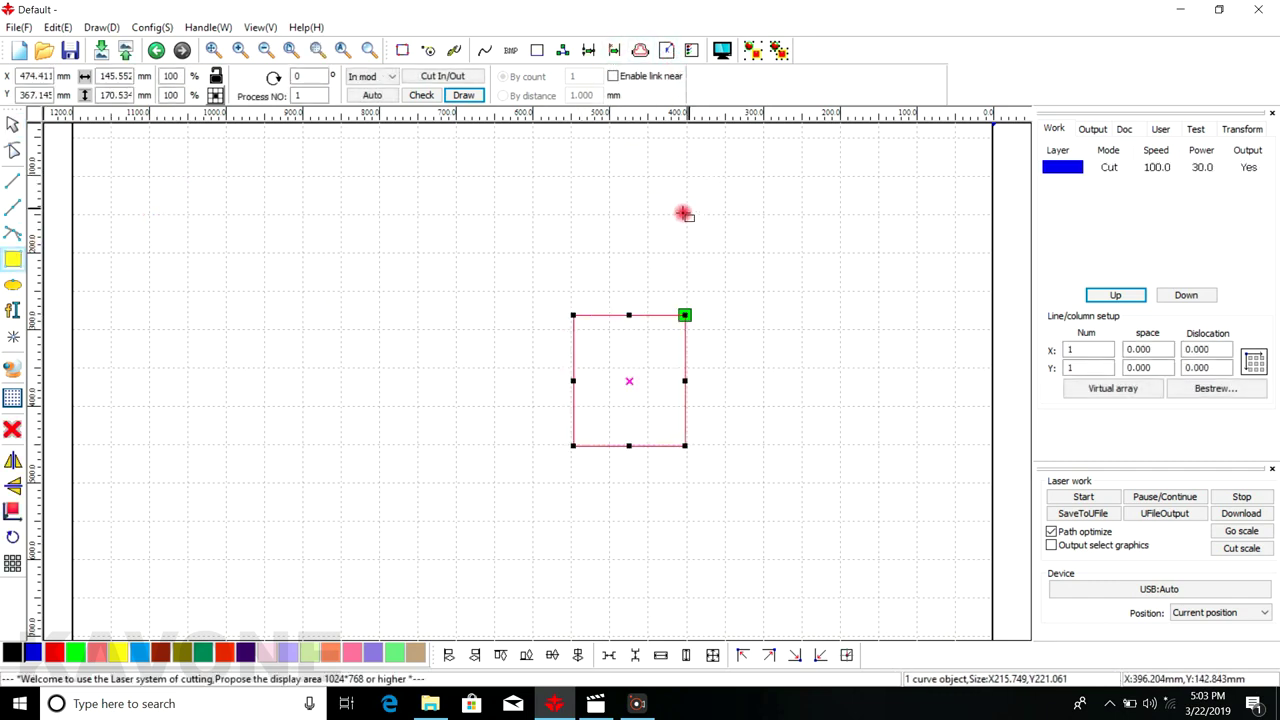
{"action": "scroll", "coordinate": [568, 336], "scroll_direction": "up", "scroll_amount": 2}
{"action": "scroll", "coordinate": [575, 292], "scroll_direction": "down", "scroll_amount": 2}
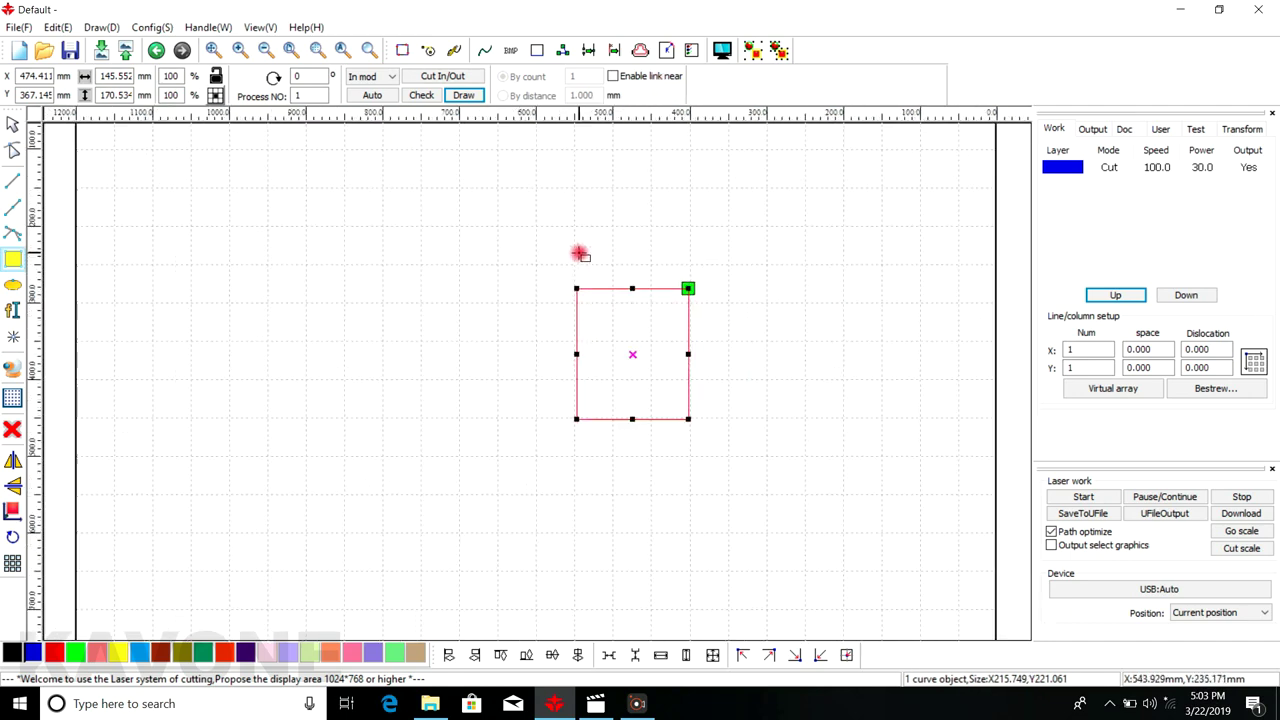
Set the rectangle's width and height to 50 mm each
{"action": "left_click", "coordinate": [12, 124]}
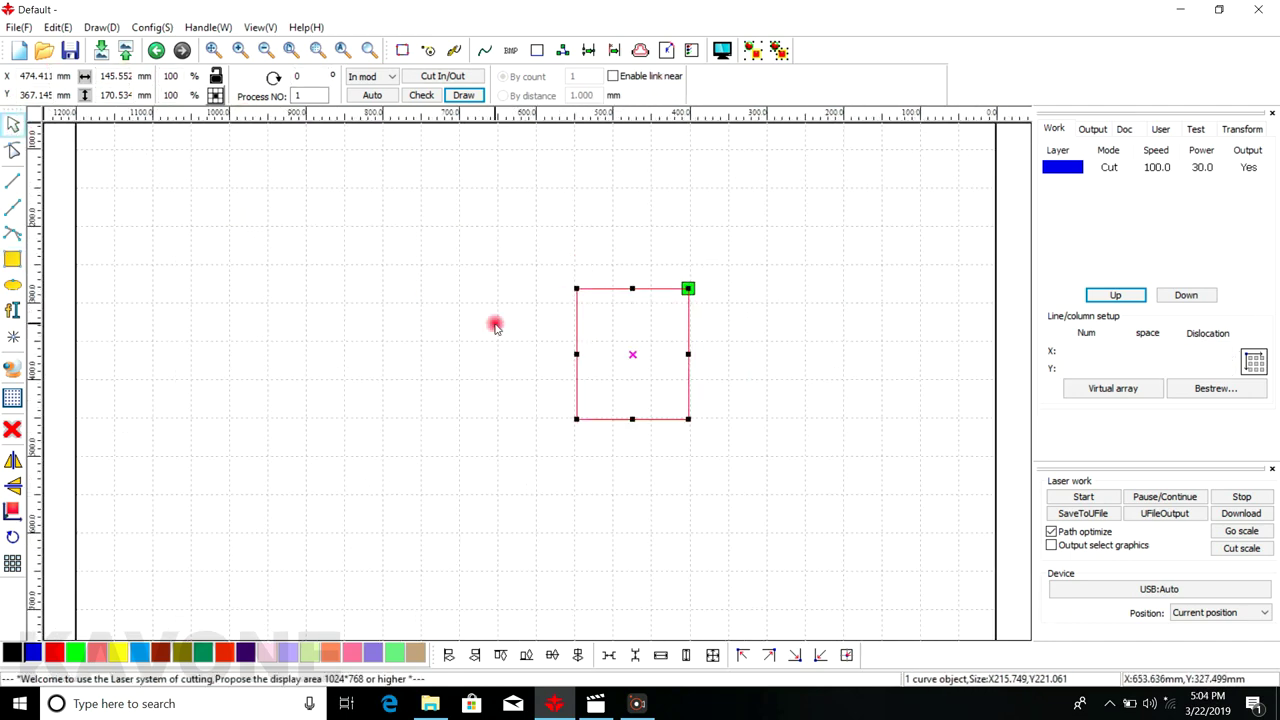
{"action": "left_click", "coordinate": [494, 322]}
{"action": "left_click", "coordinate": [577, 323]}
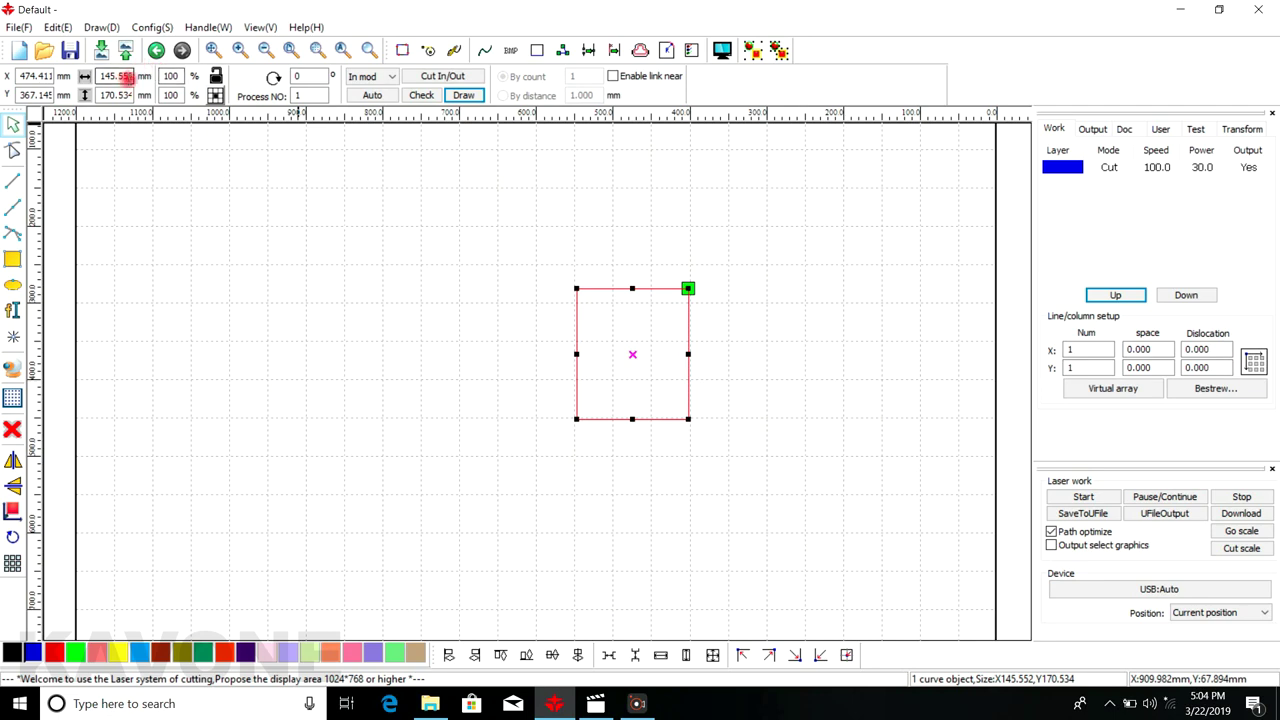
{"action": "double_click", "coordinate": [128, 75]}
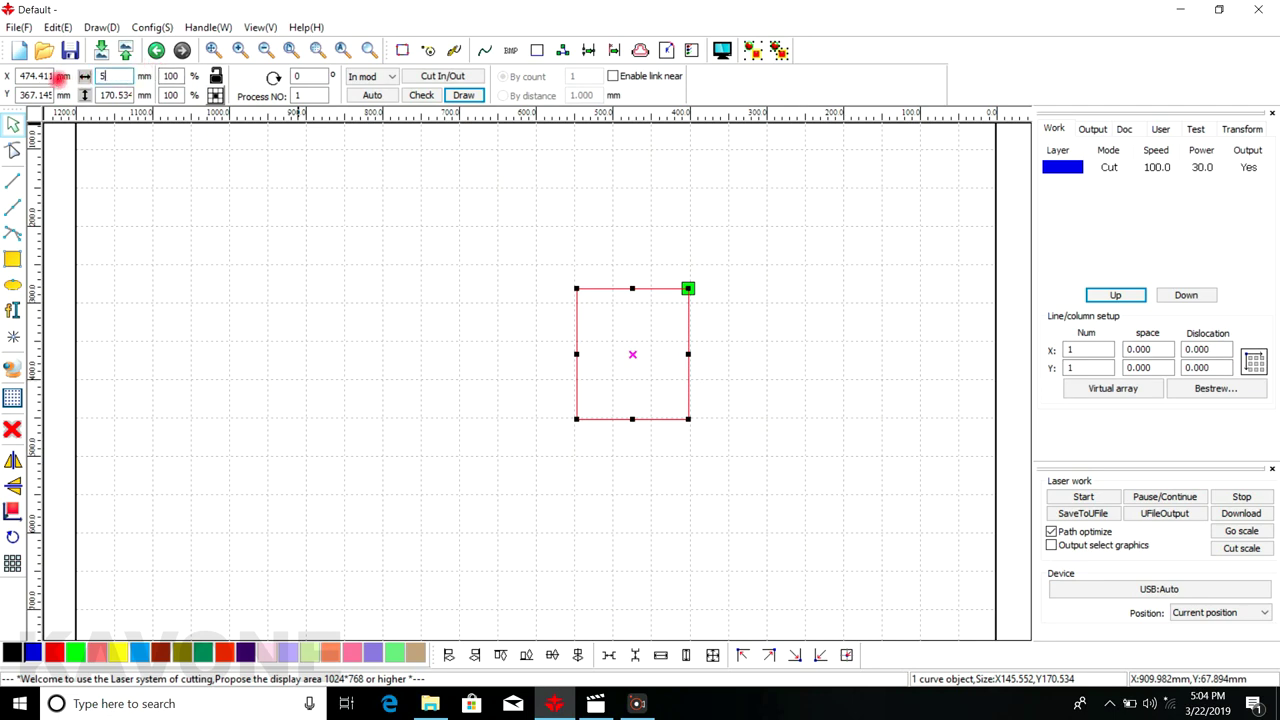
{"action": "type", "text": "50"}
{"action": "double_click", "coordinate": [120, 94]}
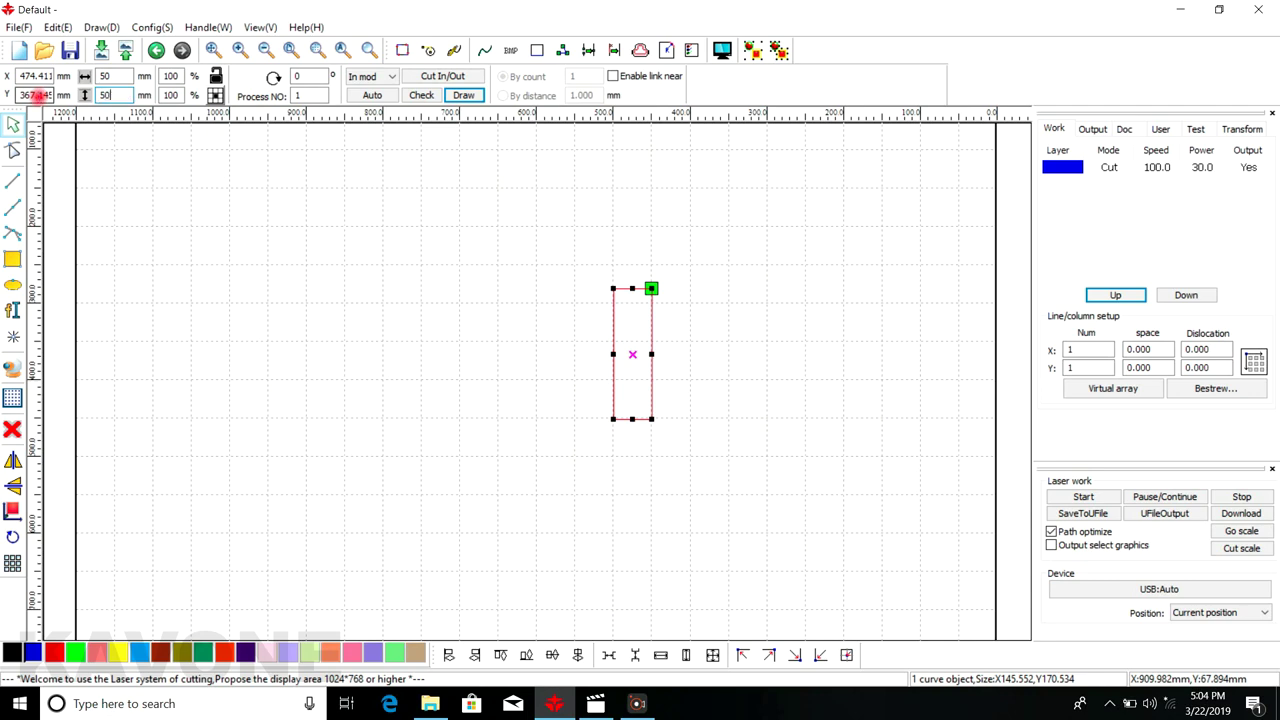
{"action": "type", "text": "50"}
{"action": "key", "text": "Return"}
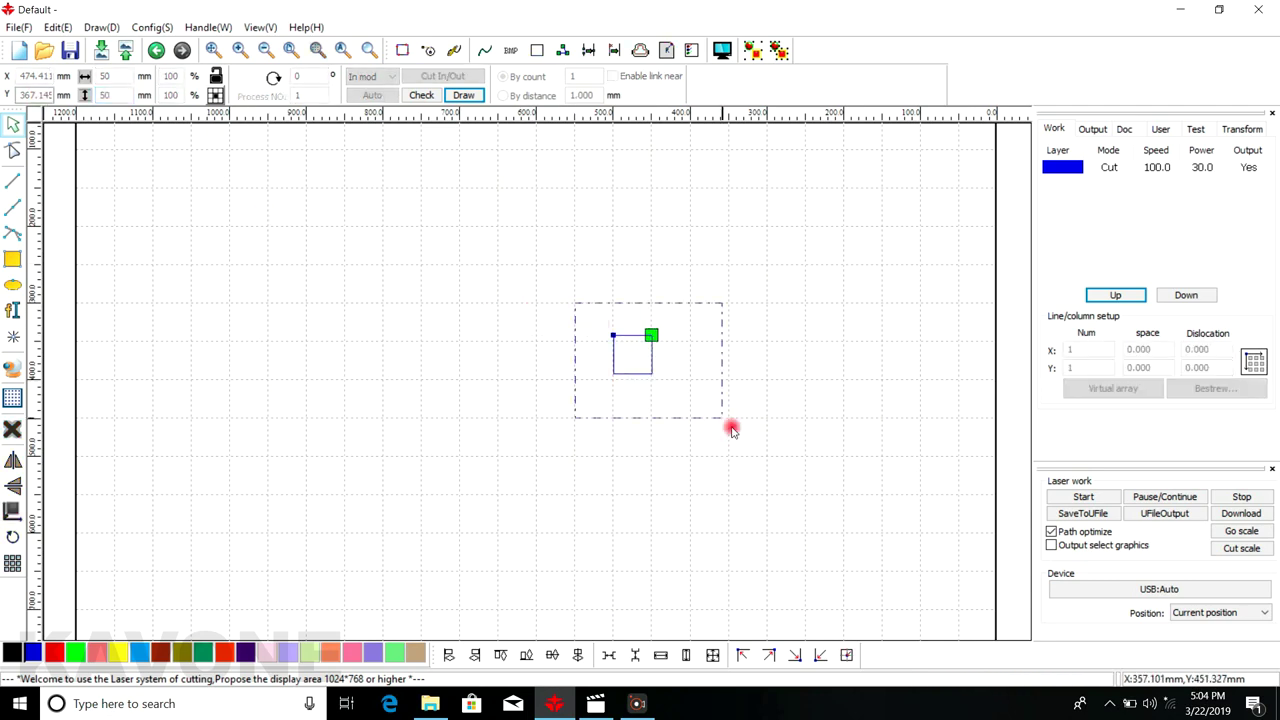
Fillet the corners of the 50 mm square with a 5 mm radius
{"action": "scroll", "coordinate": [599, 365], "scroll_direction": "up", "scroll_amount": 3}
{"action": "scroll", "coordinate": [597, 183], "scroll_direction": "up", "scroll_amount": 1}
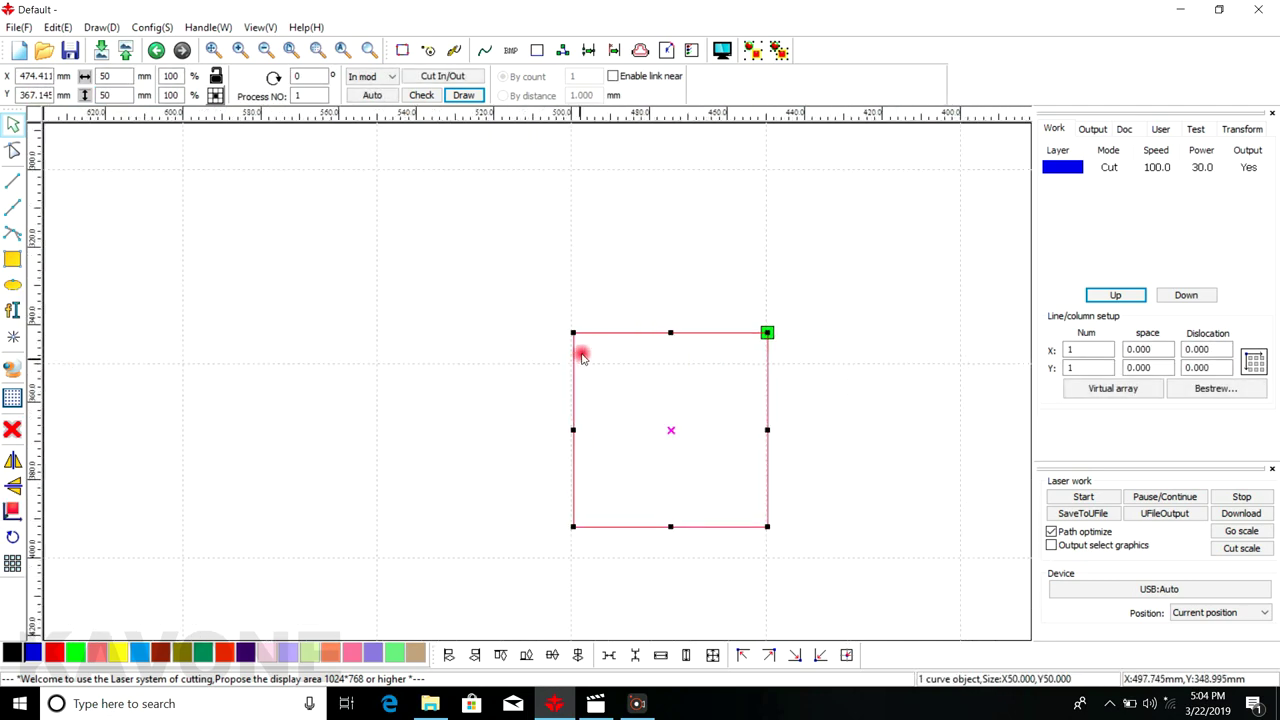
{"action": "scroll", "coordinate": [577, 366], "scroll_direction": "up", "scroll_amount": 3}
{"action": "scroll", "coordinate": [437, 240], "scroll_direction": "down", "scroll_amount": 7}
{"action": "scroll", "coordinate": [652, 217], "scroll_direction": "up", "scroll_amount": 2}
{"action": "scroll", "coordinate": [652, 217], "scroll_direction": "down", "scroll_amount": 2}
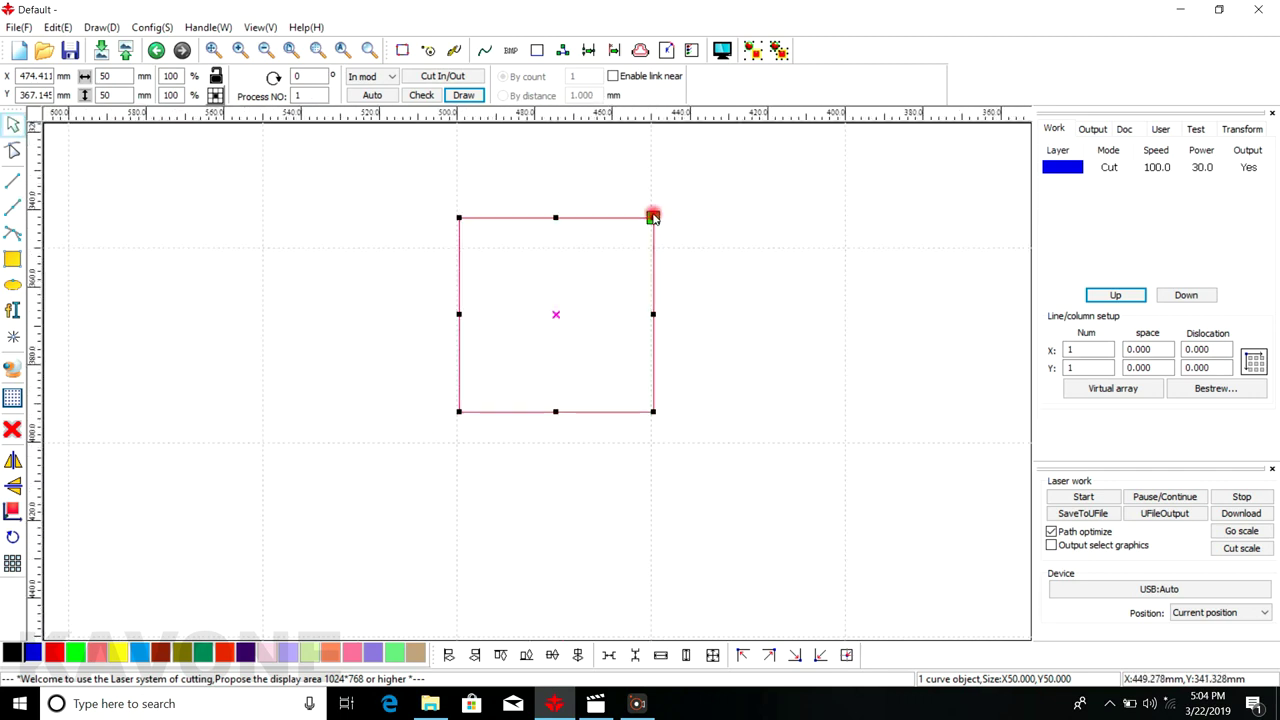
{"action": "left_click", "coordinate": [664, 51]}
{"action": "left_click_drag", "start_coordinate": [675, 313], "coordinate": [788, 318]}
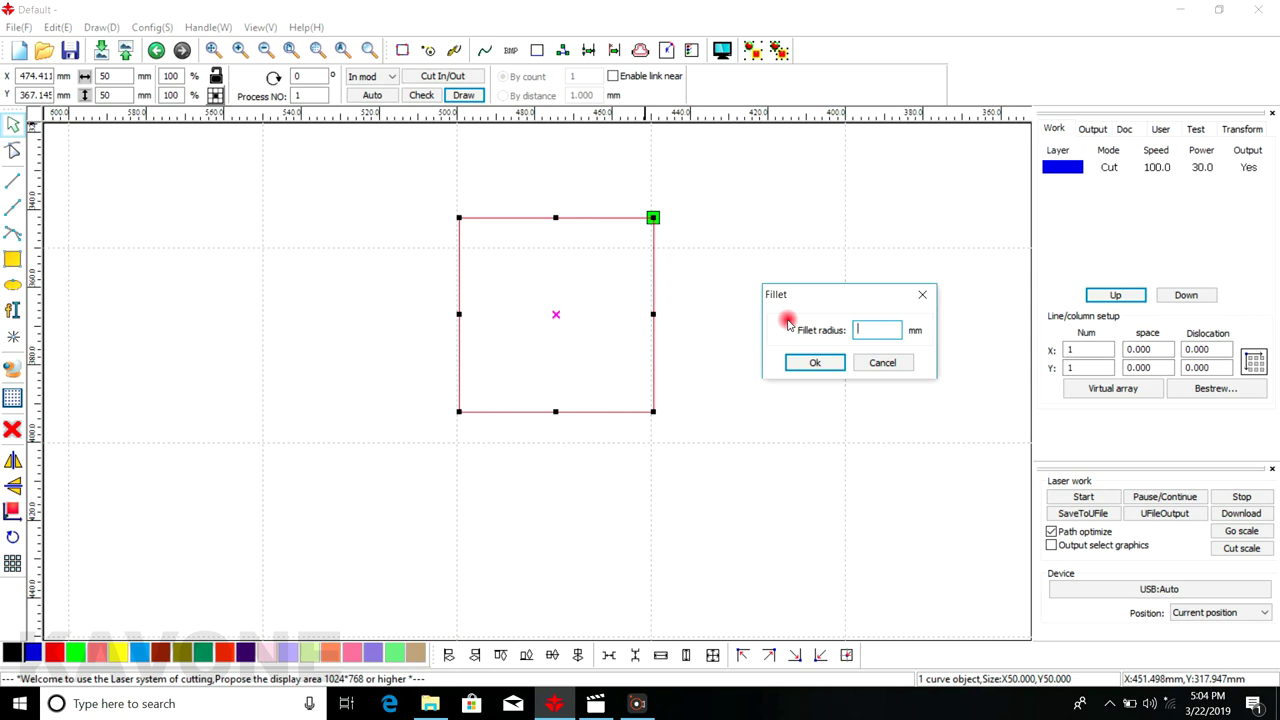
{"action": "type", "text": "5"}
{"action": "left_click", "coordinate": [814, 362]}
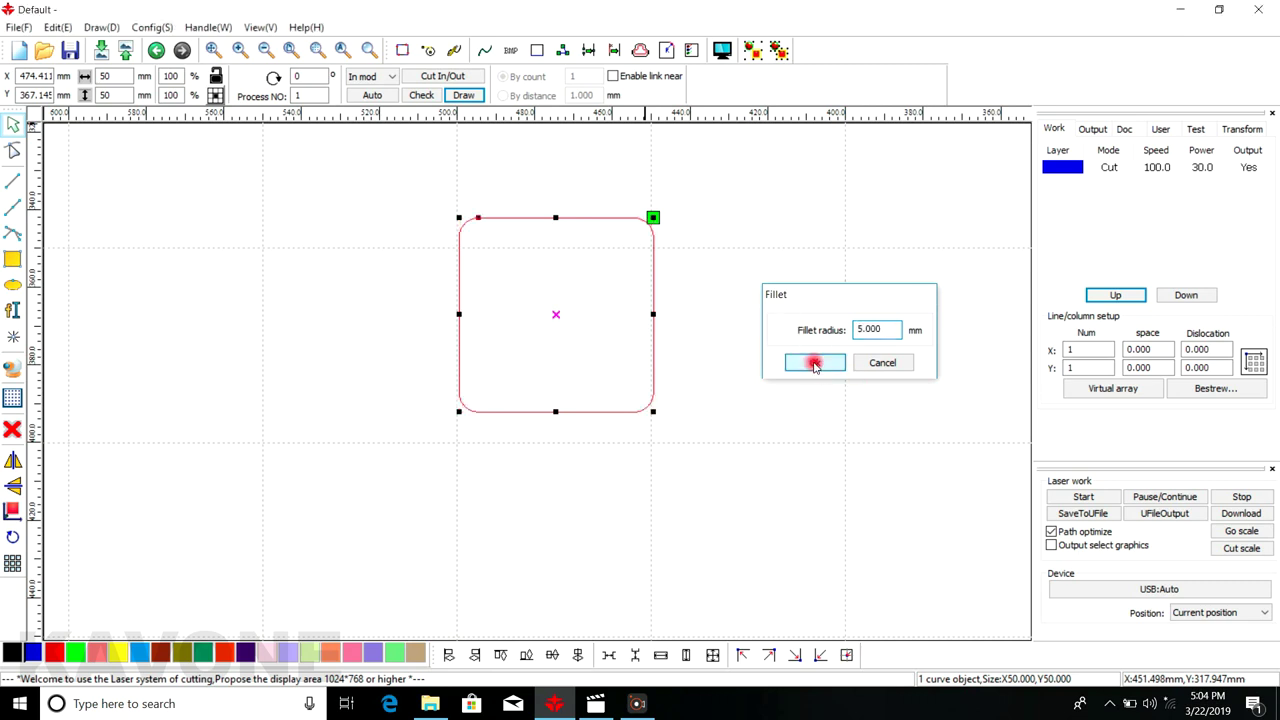
{"action": "scroll", "coordinate": [441, 417], "scroll_direction": "up", "scroll_amount": 3}
{"action": "scroll", "coordinate": [375, 462], "scroll_direction": "down", "scroll_amount": 2}
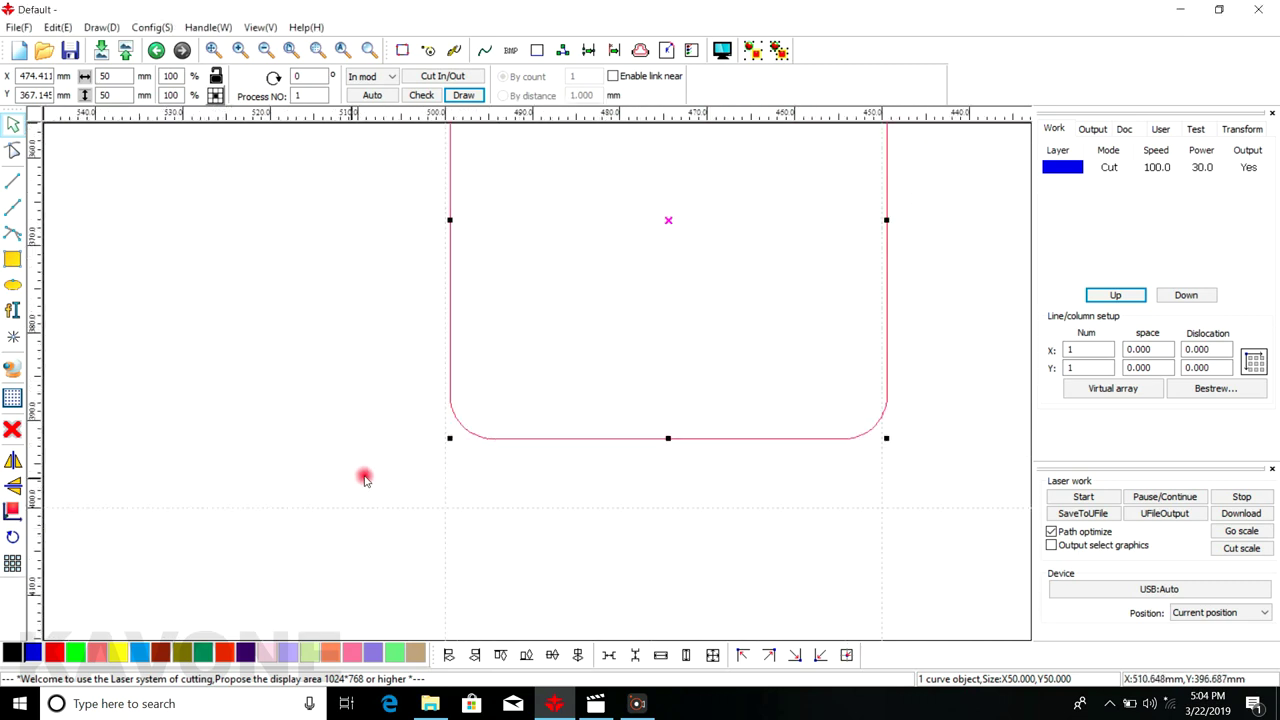
{"action": "scroll", "coordinate": [874, 425], "scroll_direction": "up", "scroll_amount": 2}
{"action": "scroll", "coordinate": [874, 421], "scroll_direction": "down", "scroll_amount": 4}
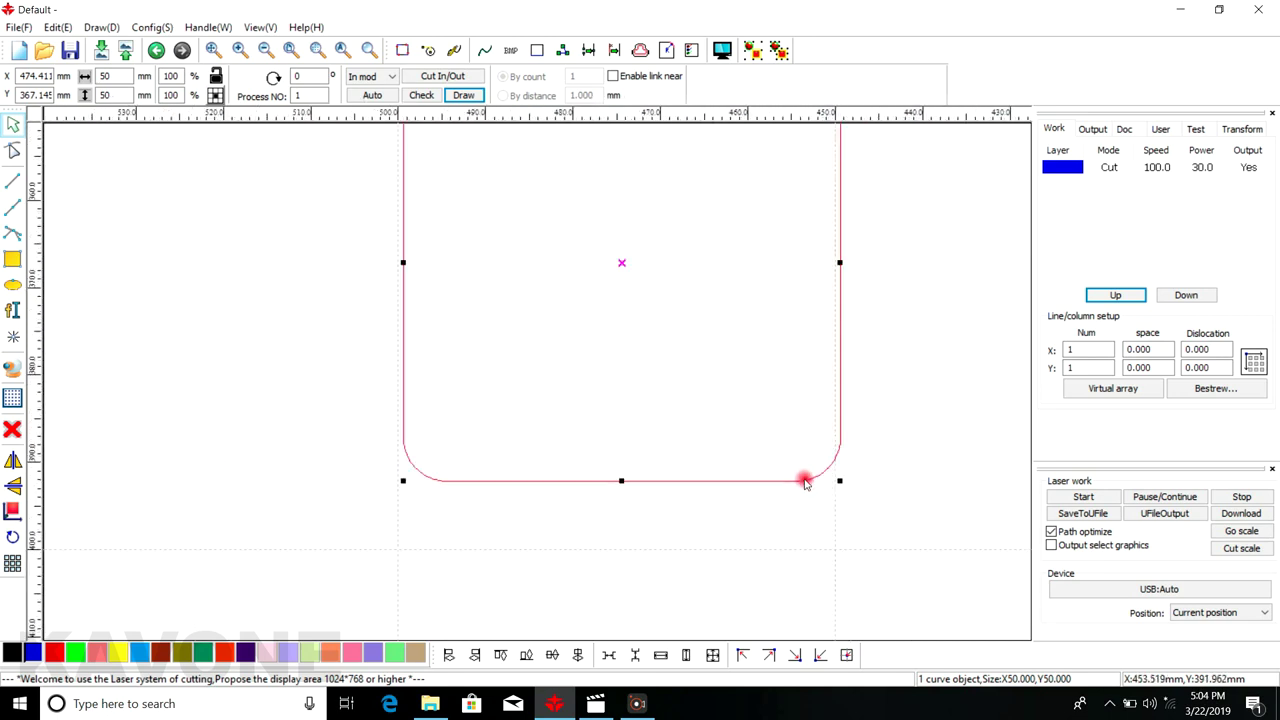
Undo the corner fillet and the 50 mm resizing, and select the restored rectangle
{"action": "left_click", "coordinate": [532, 166]}
{"action": "left_click_drag", "start_coordinate": [514, 163], "coordinate": [915, 562]}
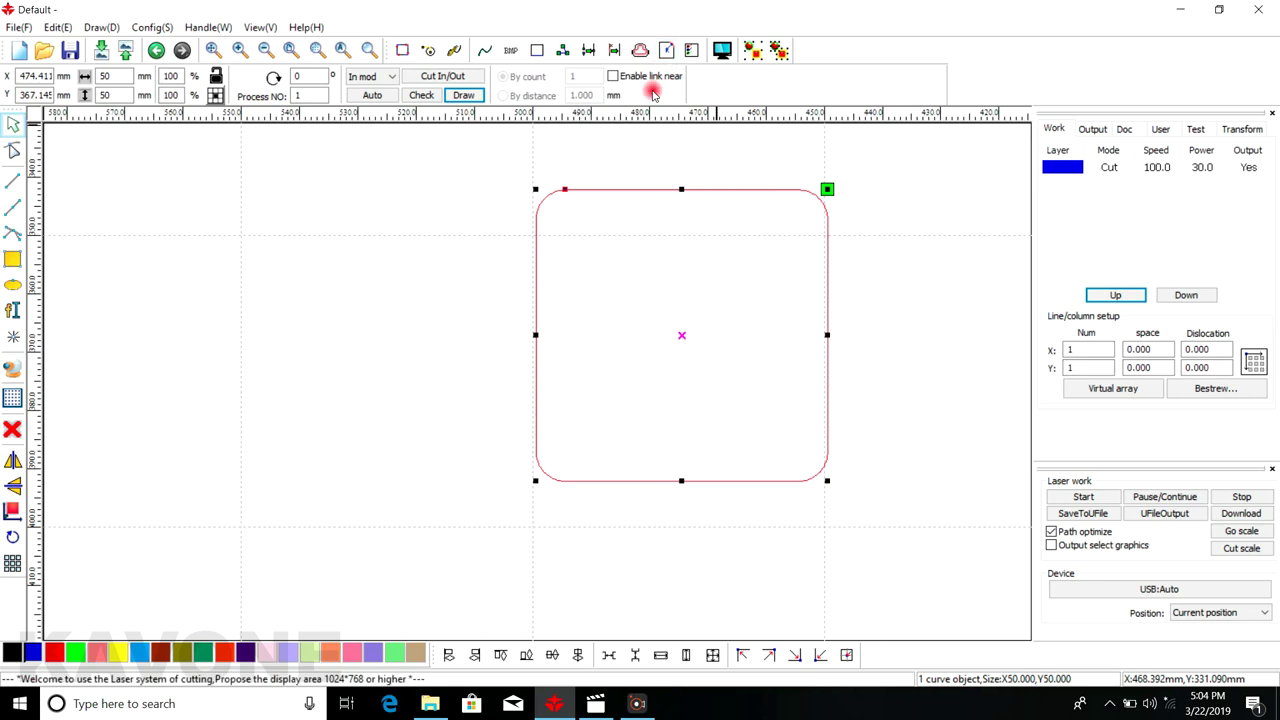
{"action": "key", "text": "ctrl+z"}
{"action": "scroll", "coordinate": [531, 206], "scroll_direction": "down", "scroll_amount": 3}
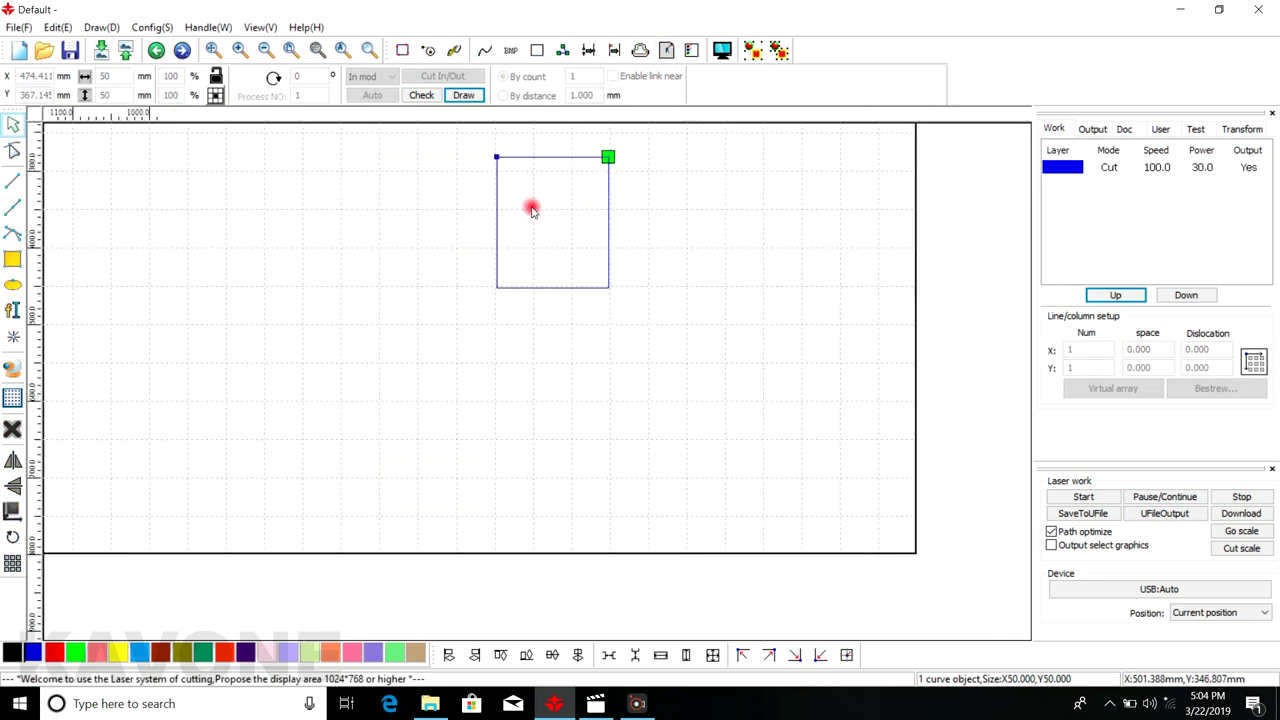
{"action": "left_click_drag", "start_coordinate": [492, 170], "coordinate": [691, 346]}
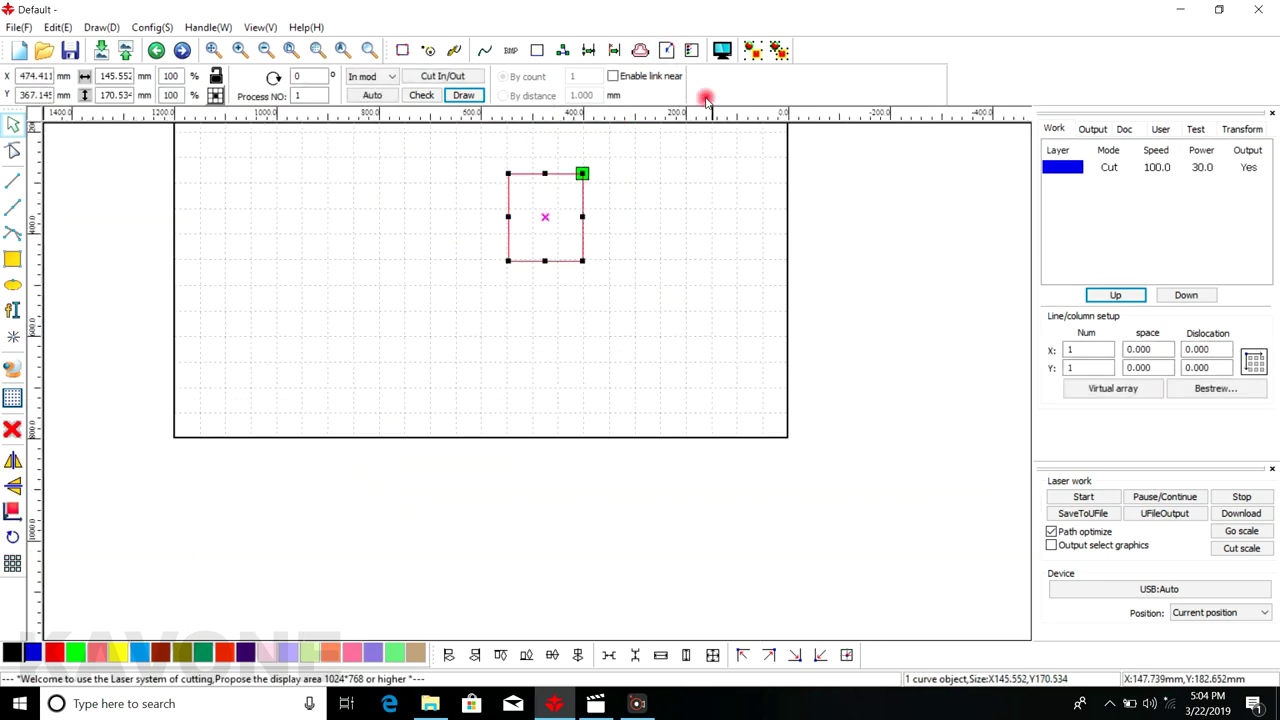
Open the data check options, toggle Auto close under Check close, and close the dialog without running a check
{"action": "left_click", "coordinate": [690, 52]}
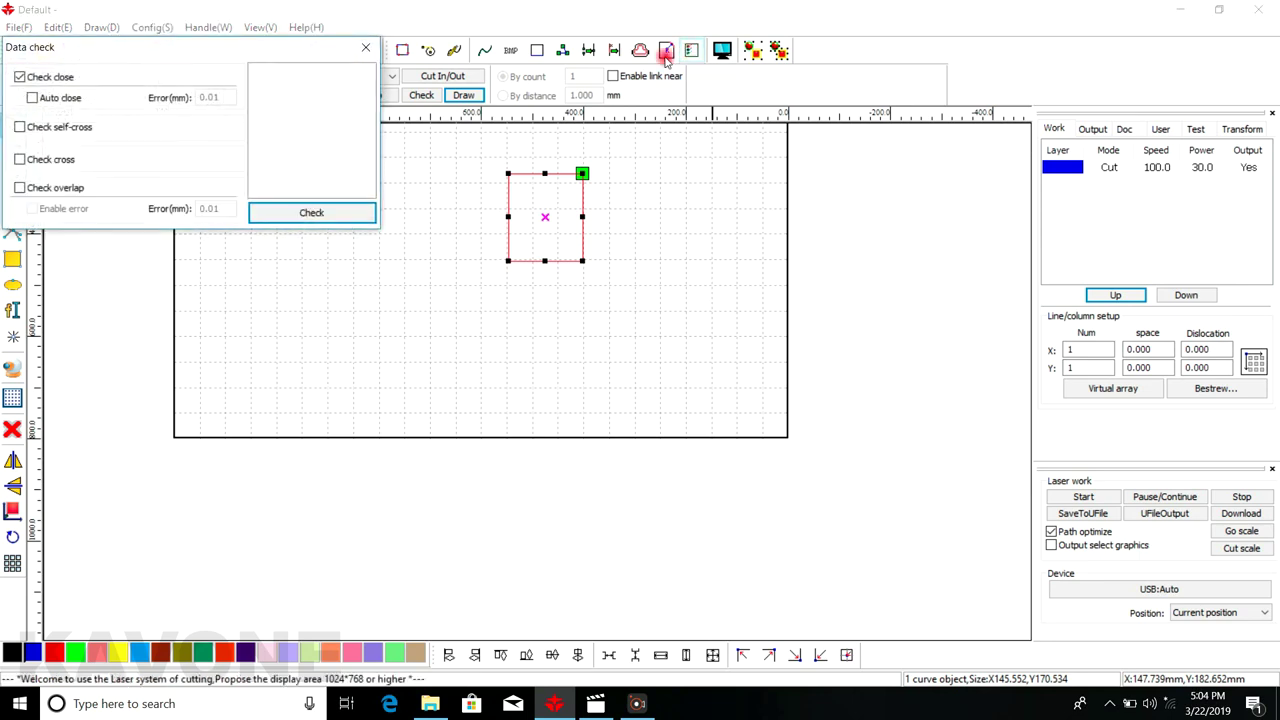
{"action": "left_click_drag", "start_coordinate": [237, 68], "coordinate": [296, 300]}
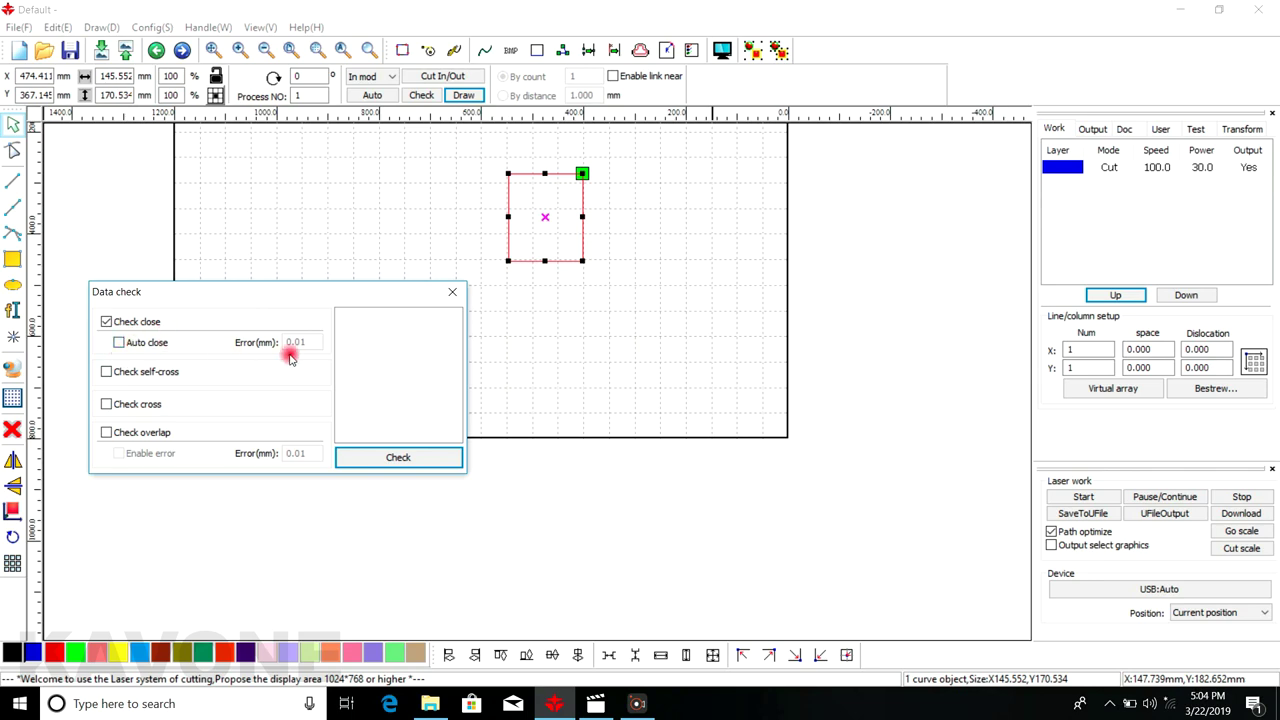
{"action": "left_click", "coordinate": [121, 344]}
{"action": "left_click", "coordinate": [452, 294]}
{"action": "left_click", "coordinate": [451, 294]}
Draw an ellipse about 234.6 mm wide and 146.6 mm high overlapping the lower part of the rectangle
{"action": "left_click", "coordinate": [12, 287]}
{"action": "left_click_drag", "start_coordinate": [497, 211], "coordinate": [614, 286]}
{"action": "scroll", "coordinate": [525, 245], "scroll_direction": "up", "scroll_amount": 2}
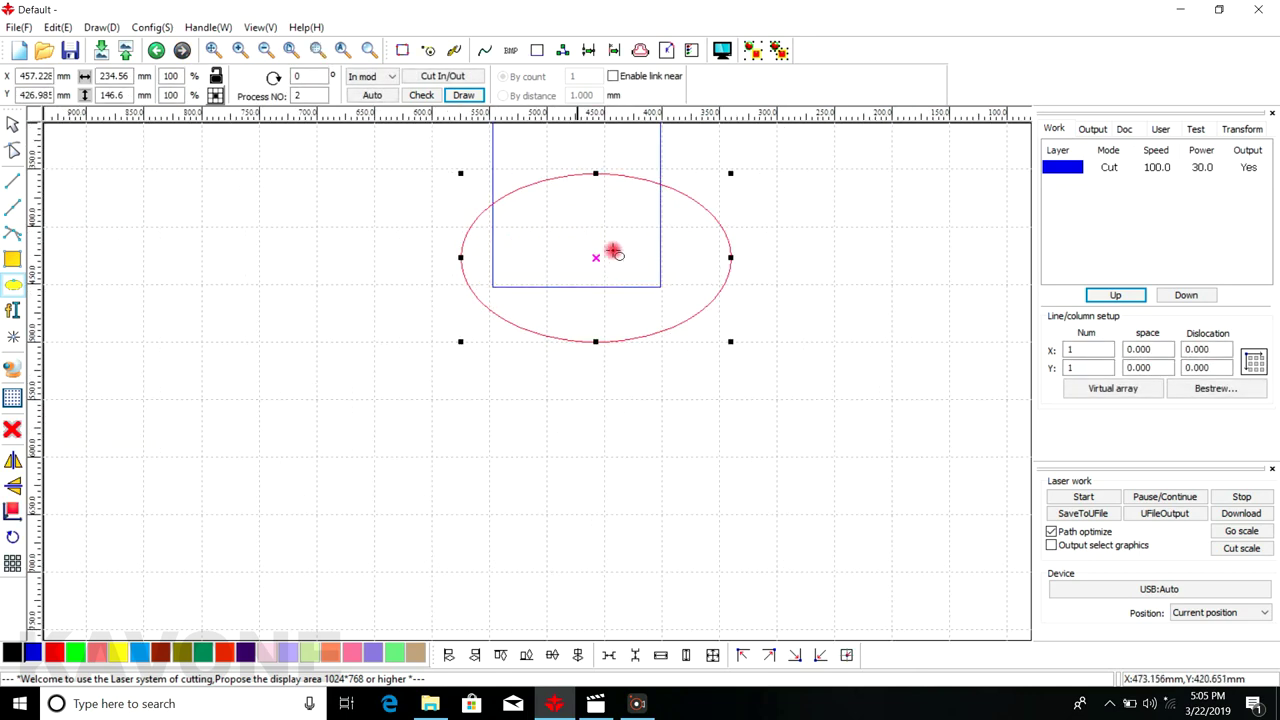
Select the rectangle and ellipse, run a data check with Check close and Check cross enabled, and close the dialog
{"action": "scroll", "coordinate": [648, 279], "scroll_direction": "down", "scroll_amount": 2}
{"action": "left_click", "coordinate": [10, 121]}
{"action": "left_click", "coordinate": [500, 214]}
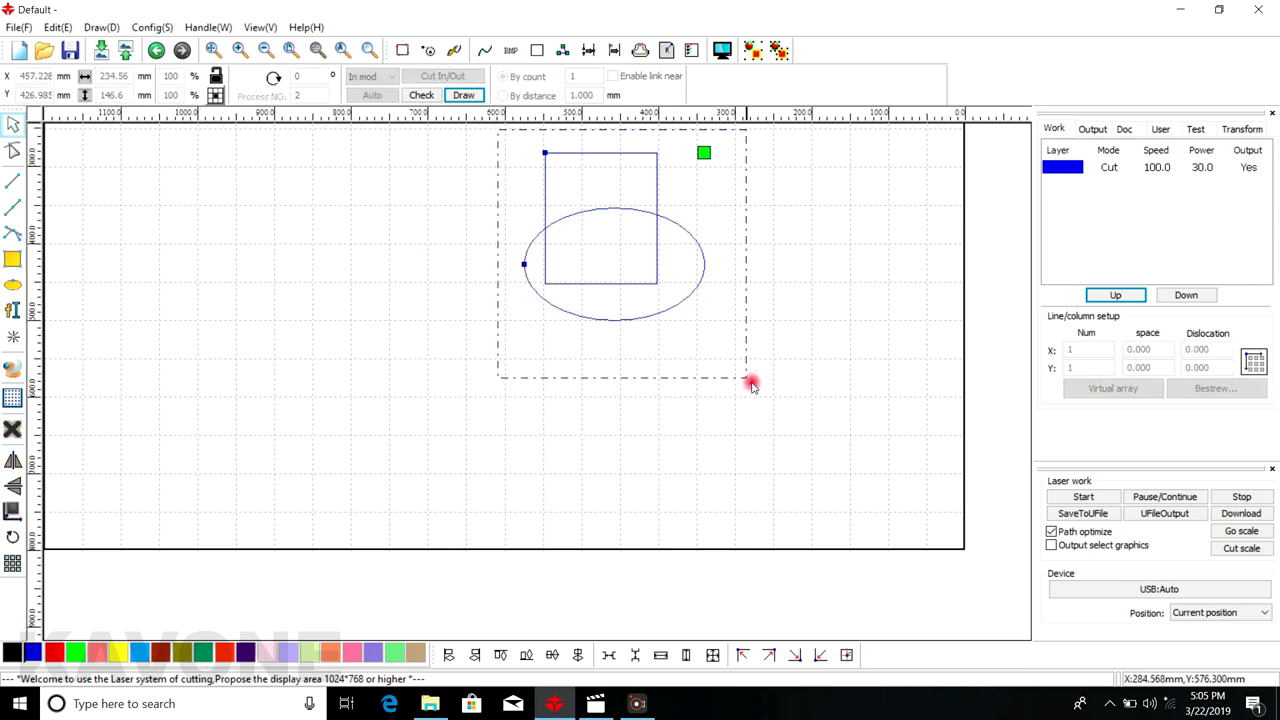
{"action": "key", "text": "ctrl+a"}
{"action": "left_click", "coordinate": [691, 50]}
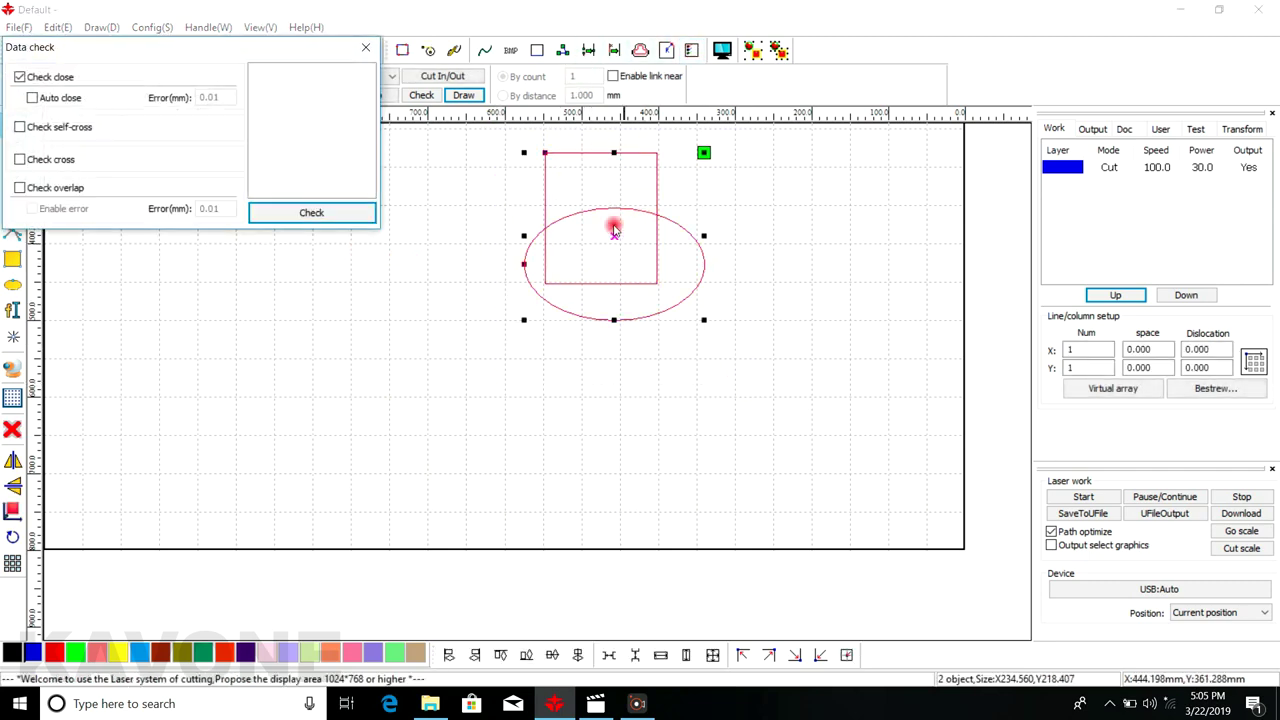
{"action": "left_click", "coordinate": [20, 159]}
{"action": "left_click", "coordinate": [280, 215]}
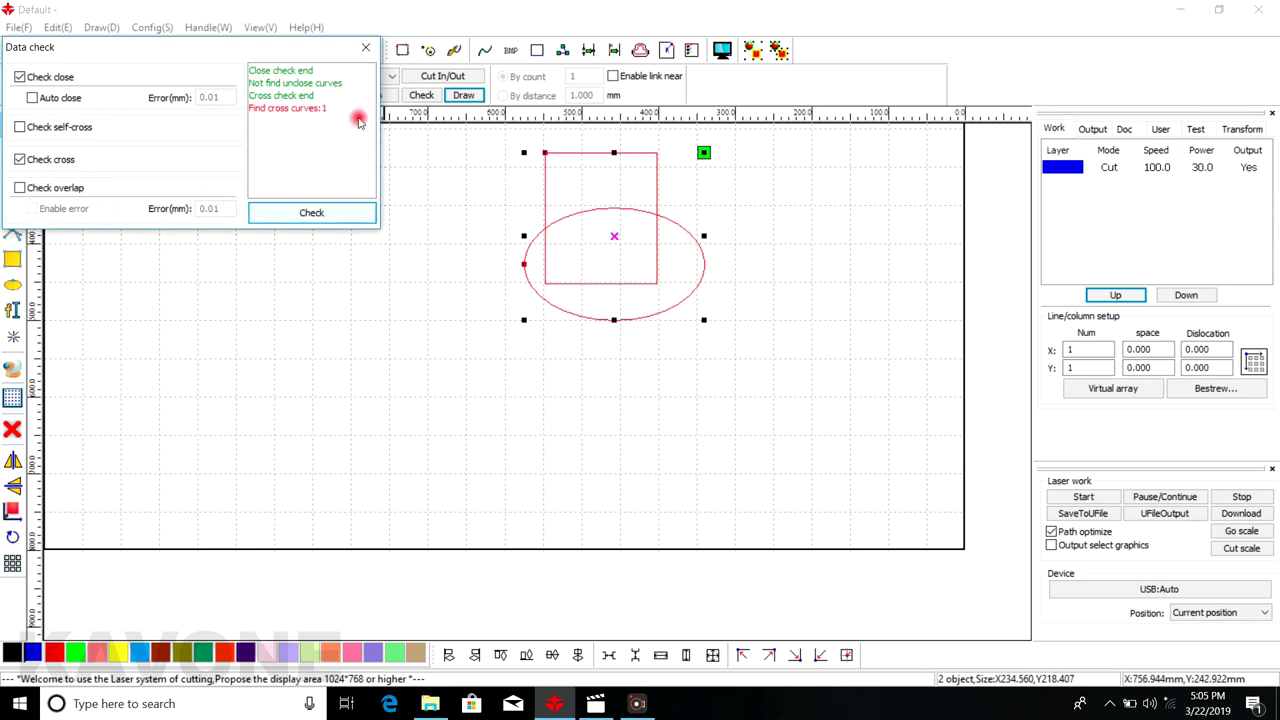
{"action": "left_click", "coordinate": [366, 47]}
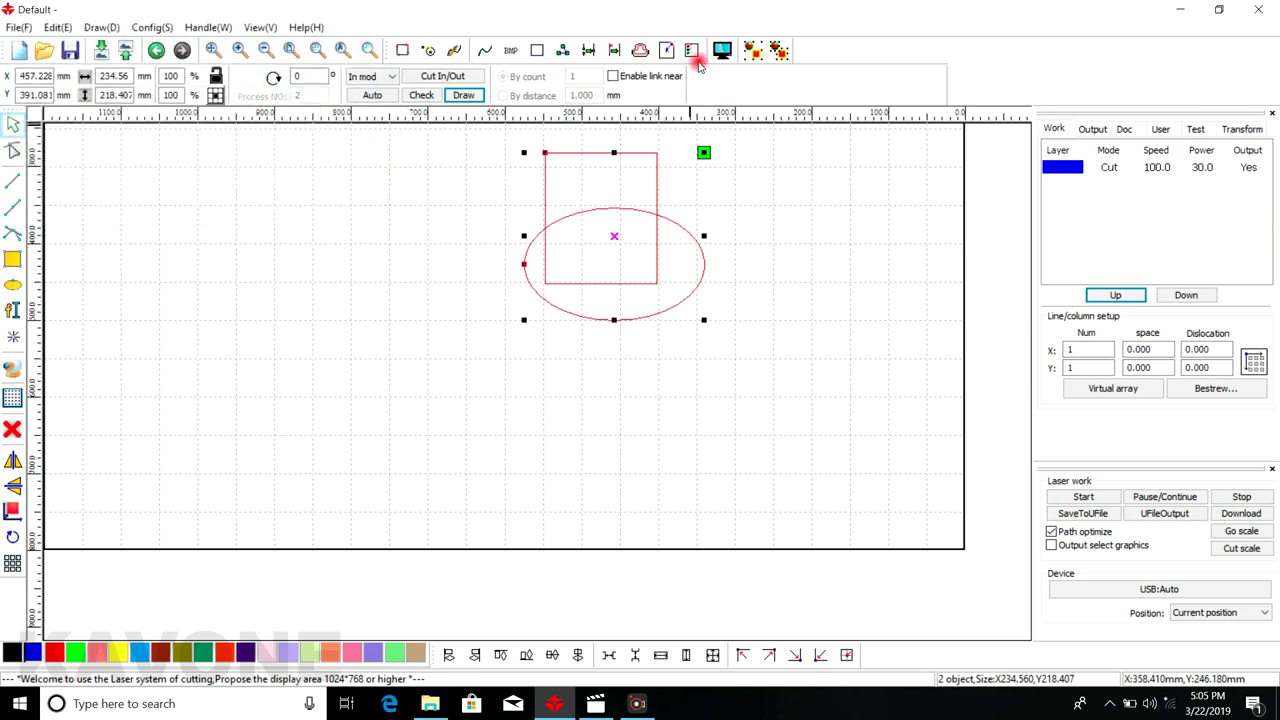
Delete the rectangle and ellipse, and draw a new rectangle about 110.8 mm wide and 107.5 mm high in the work area
{"action": "left_click", "coordinate": [762, 196]}
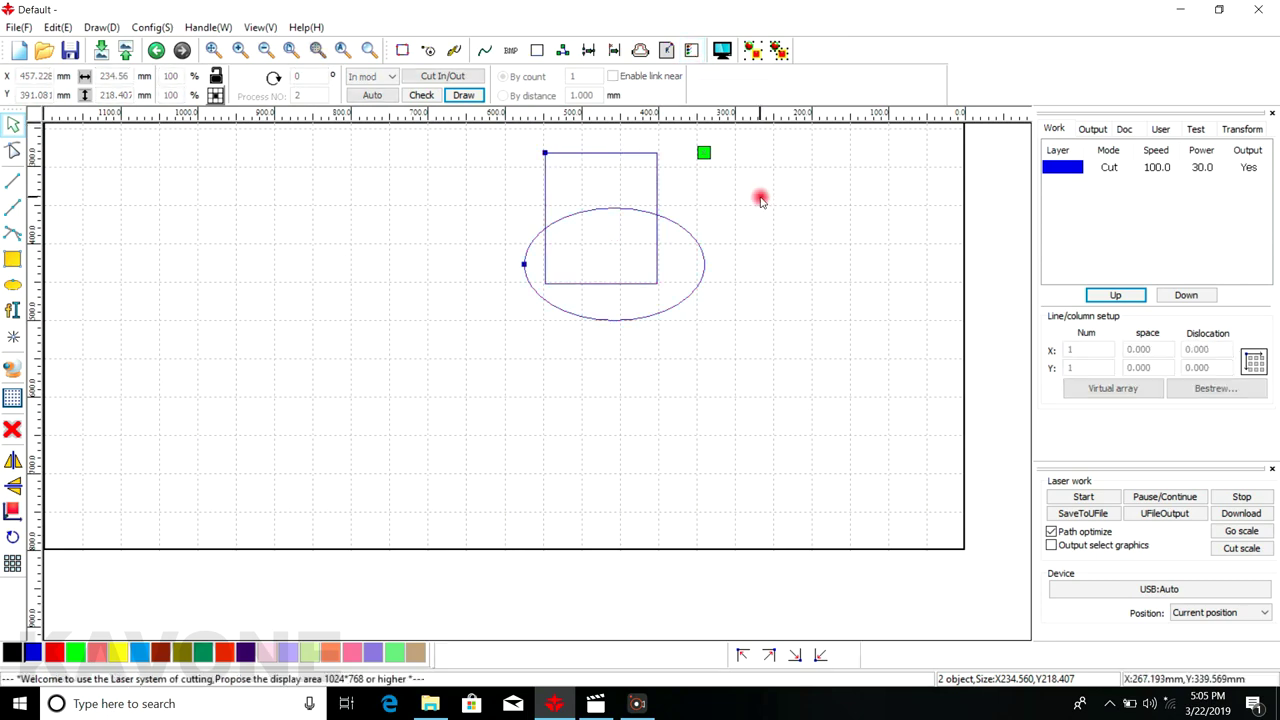
{"action": "scroll", "coordinate": [560, 291], "scroll_direction": "down", "scroll_amount": 2}
{"action": "left_click_drag", "start_coordinate": [519, 166], "coordinate": [694, 346]}
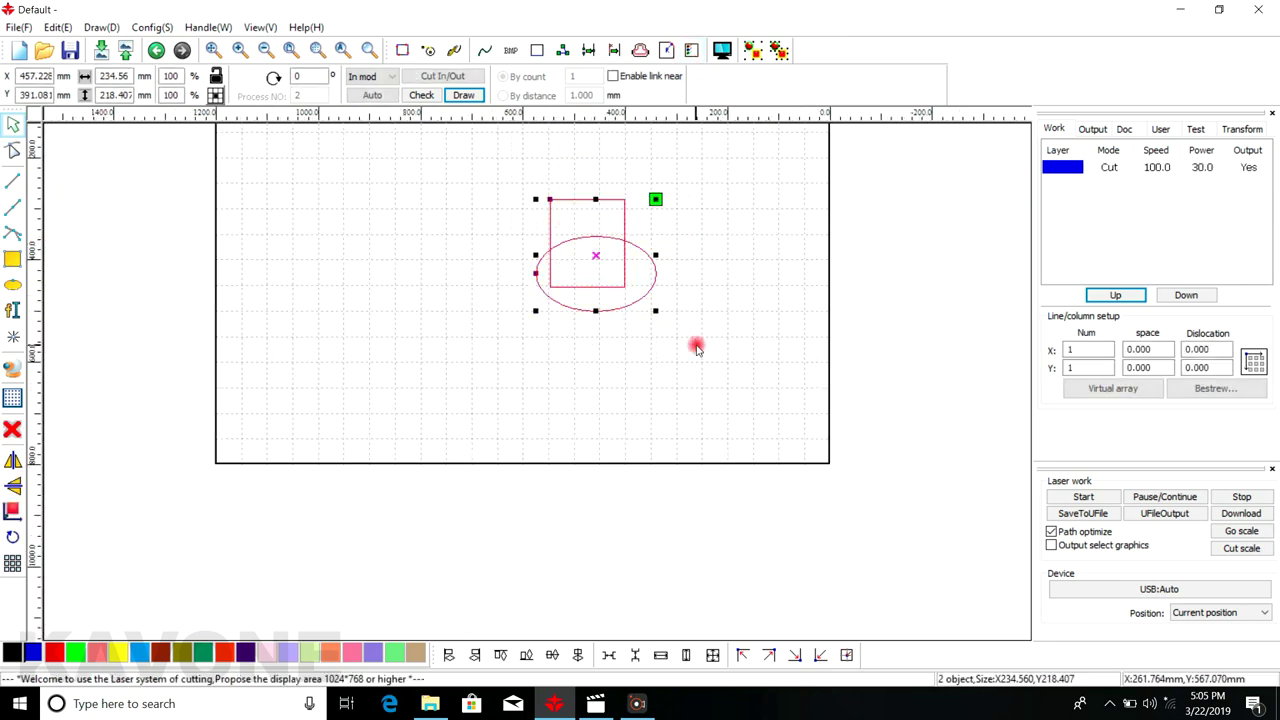
{"action": "key", "text": "Delete"}
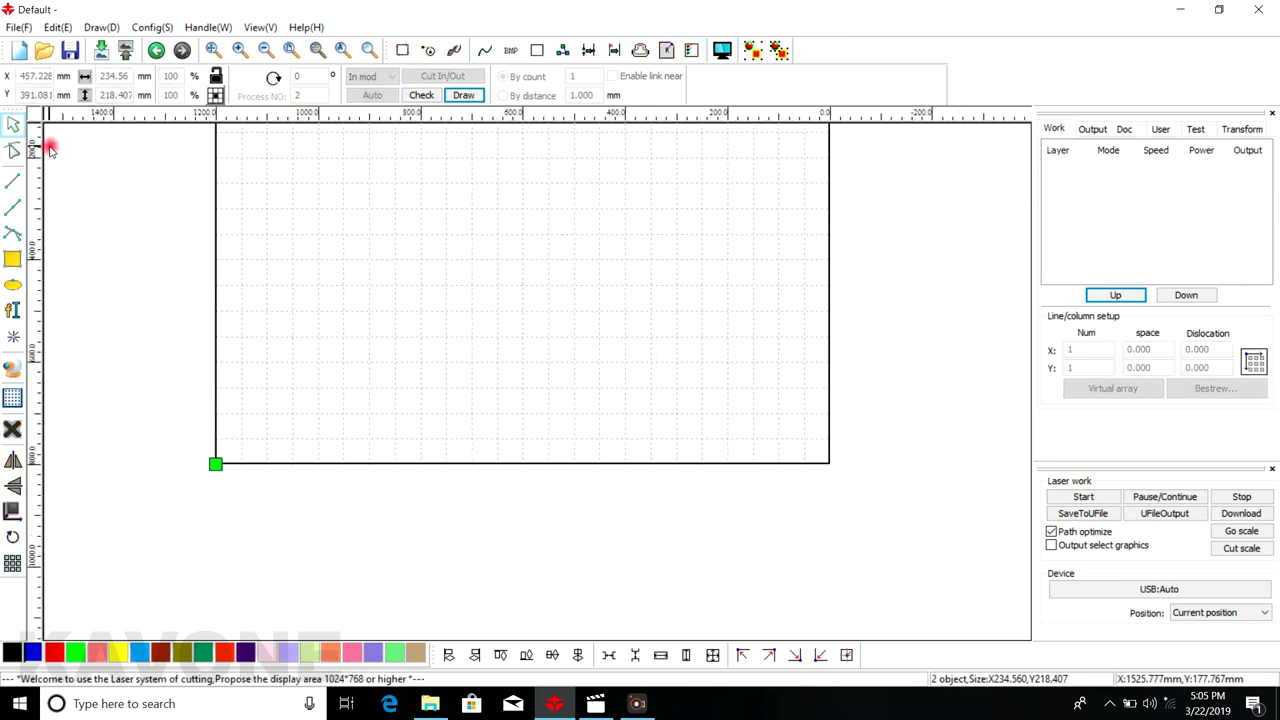
{"action": "left_click", "coordinate": [12, 258]}
{"action": "left_click_drag", "start_coordinate": [450, 250], "coordinate": [507, 304]}
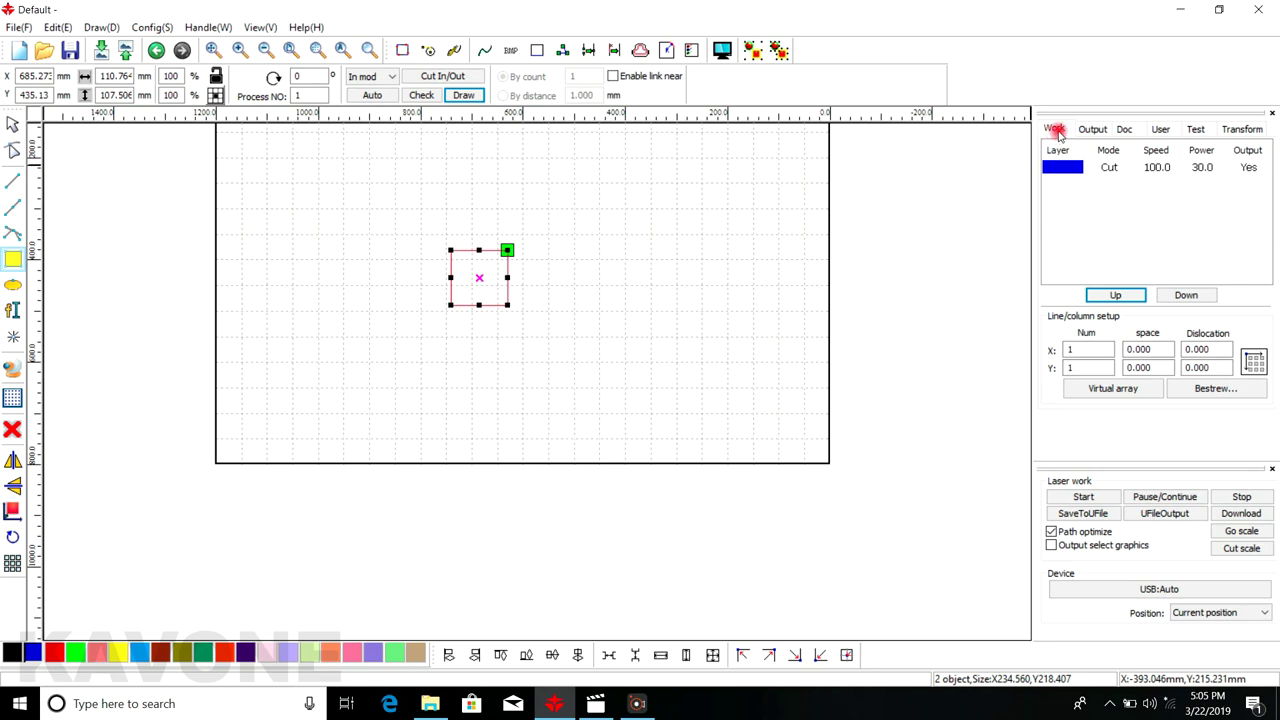
Open the blue cut layer's parameters to examine its speed and power settings, and close them without changes
{"action": "double_click", "coordinate": [1150, 167]}
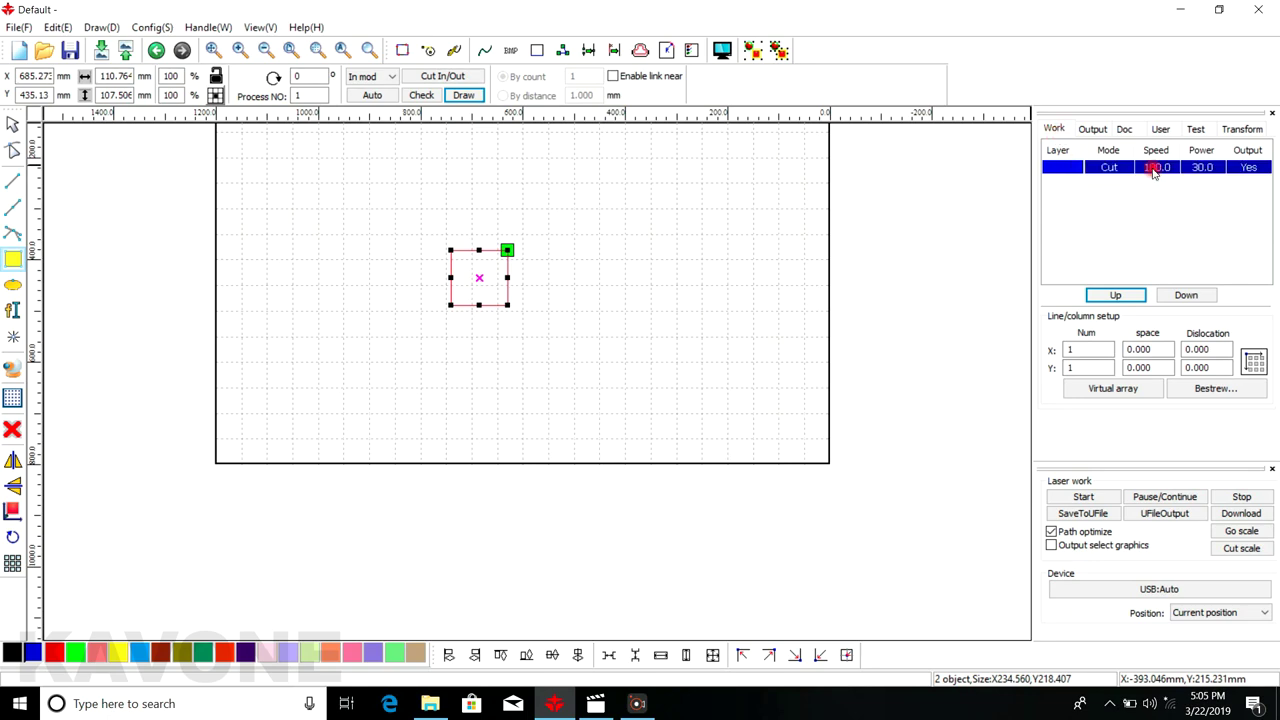
{"action": "left_click_drag", "start_coordinate": [671, 162], "coordinate": [852, 183]}
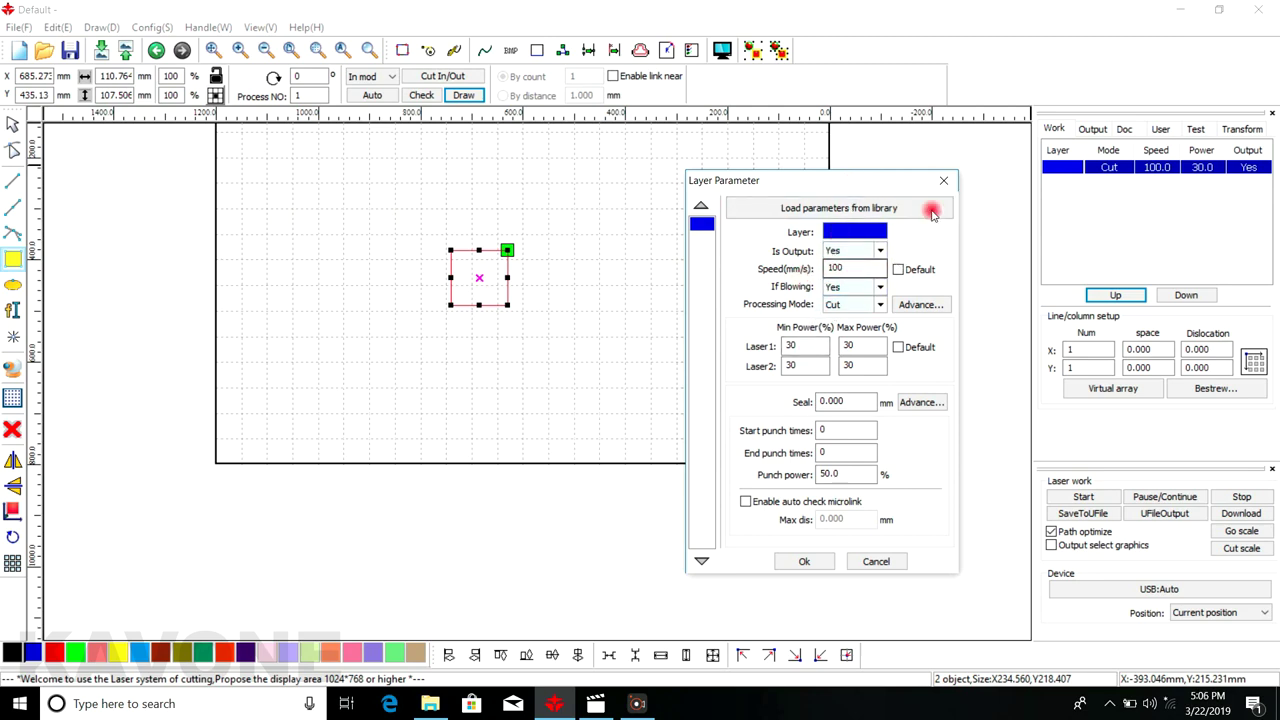
{"action": "left_click", "coordinate": [943, 181]}
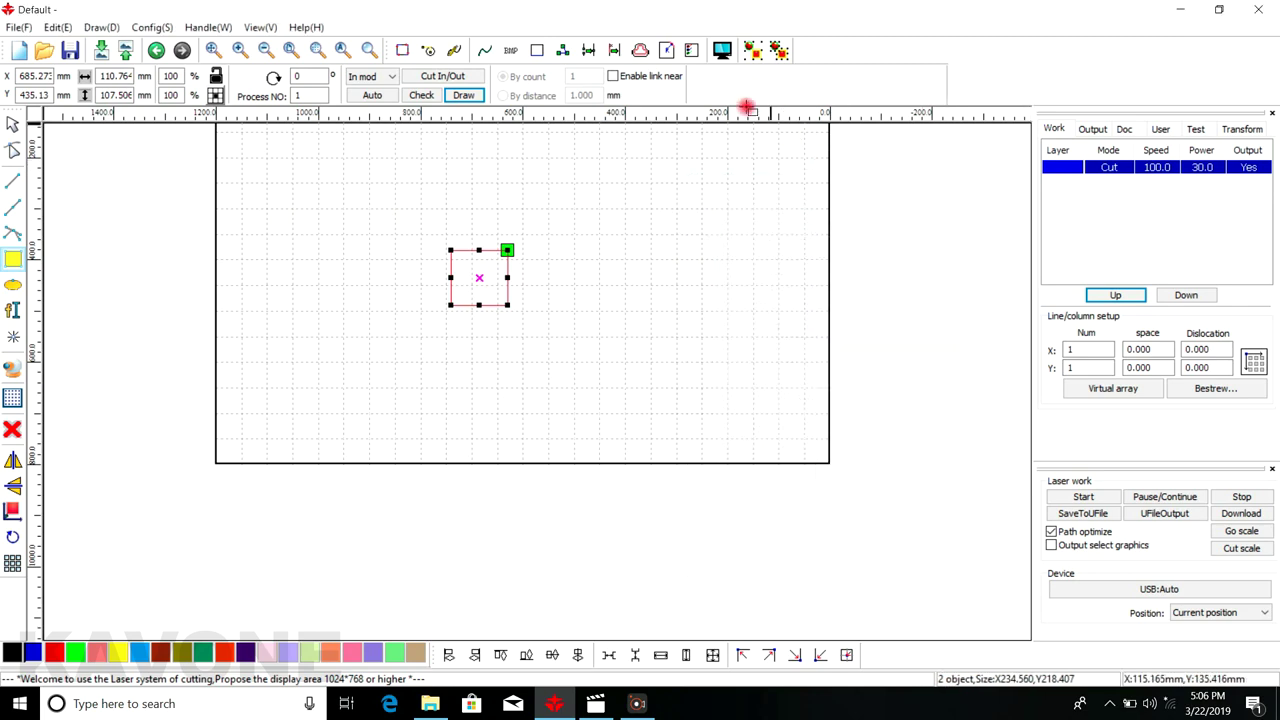
Open the cutting preview of the rectangle to examine its times and distances, run and stop the simulation, and close the preview
{"action": "left_click", "coordinate": [722, 52]}
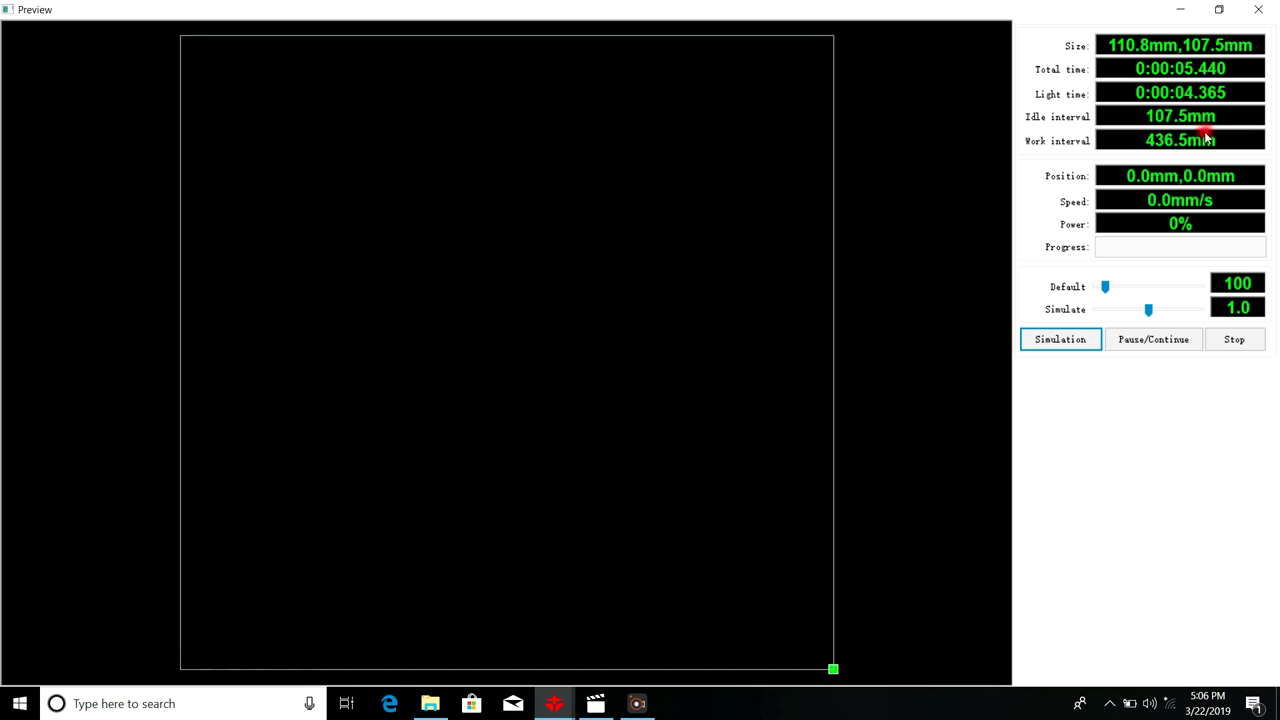
{"action": "left_click", "coordinate": [1075, 344]}
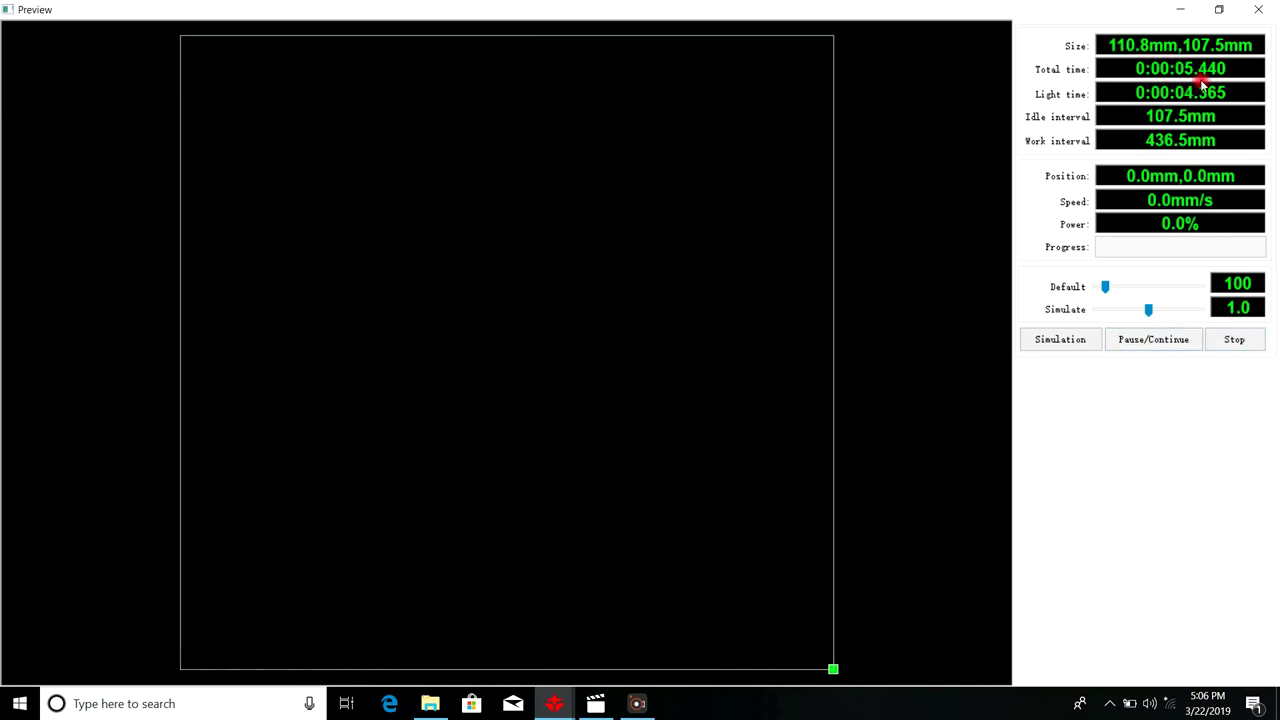
{"action": "left_click", "coordinate": [1240, 340]}
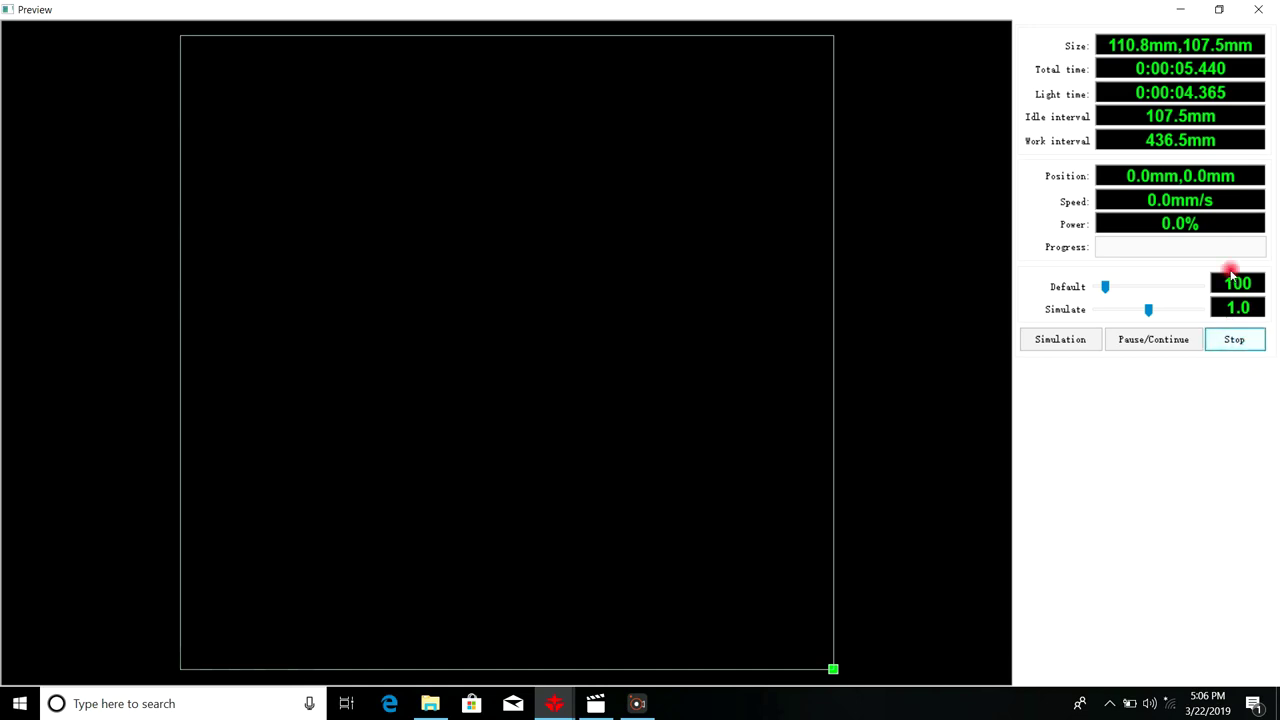
{"action": "left_click", "coordinate": [1258, 12]}
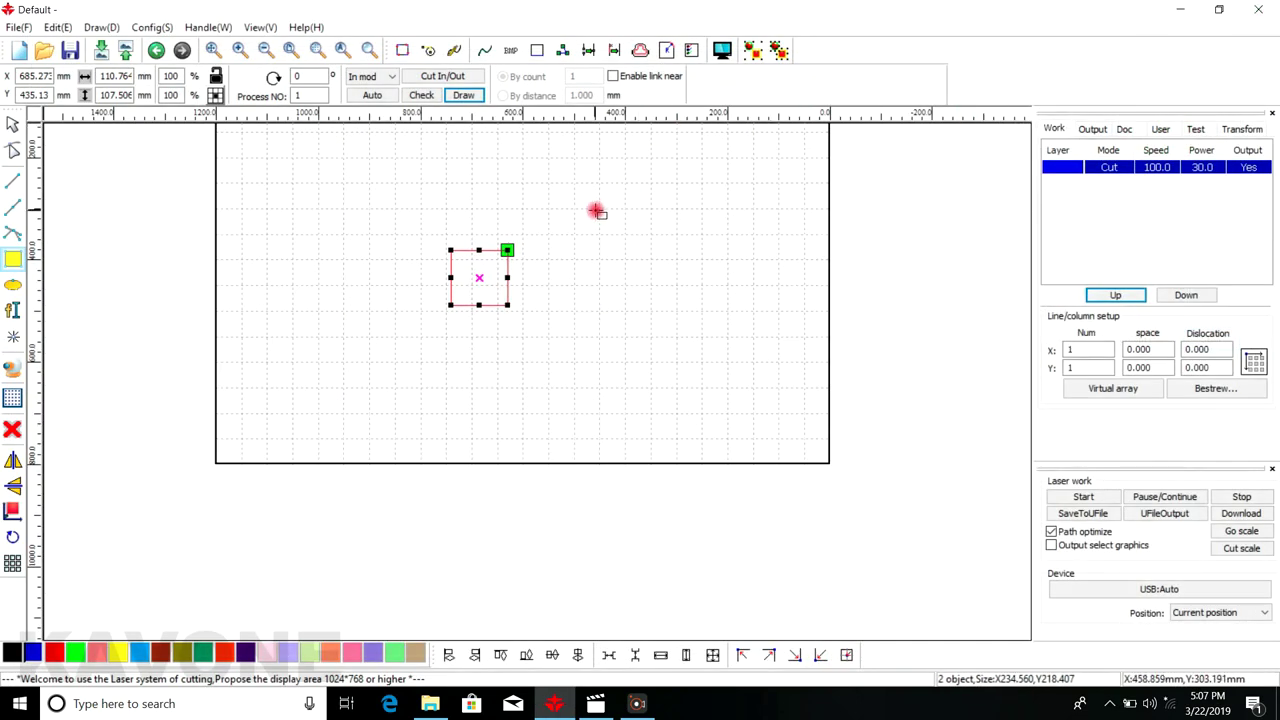
Draw a near-circular ellipse about 112.4 mm wide and 110.8 mm high beside the rectangle, and deselect it
{"action": "left_click", "coordinate": [12, 124]}
{"action": "left_click", "coordinate": [481, 219]}
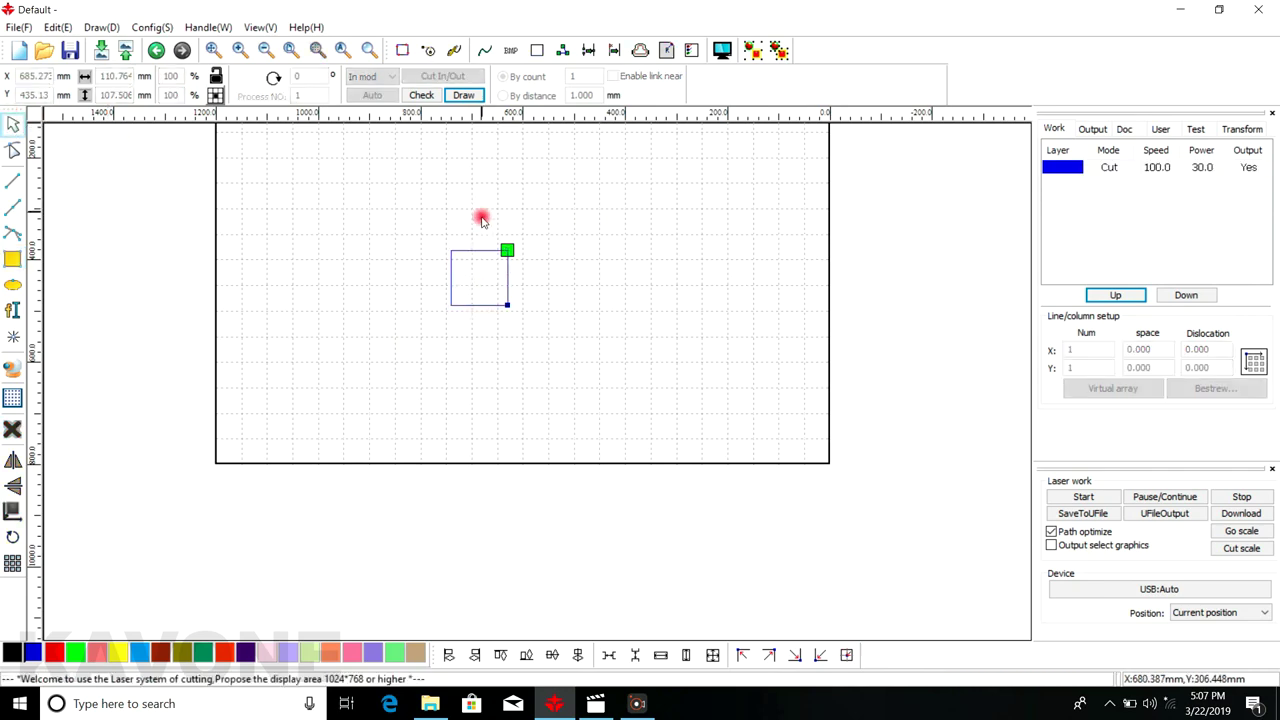
{"action": "left_click", "coordinate": [12, 284]}
{"action": "left_click_drag", "start_coordinate": [529, 254], "coordinate": [586, 311]}
{"action": "left_click", "coordinate": [12, 124]}
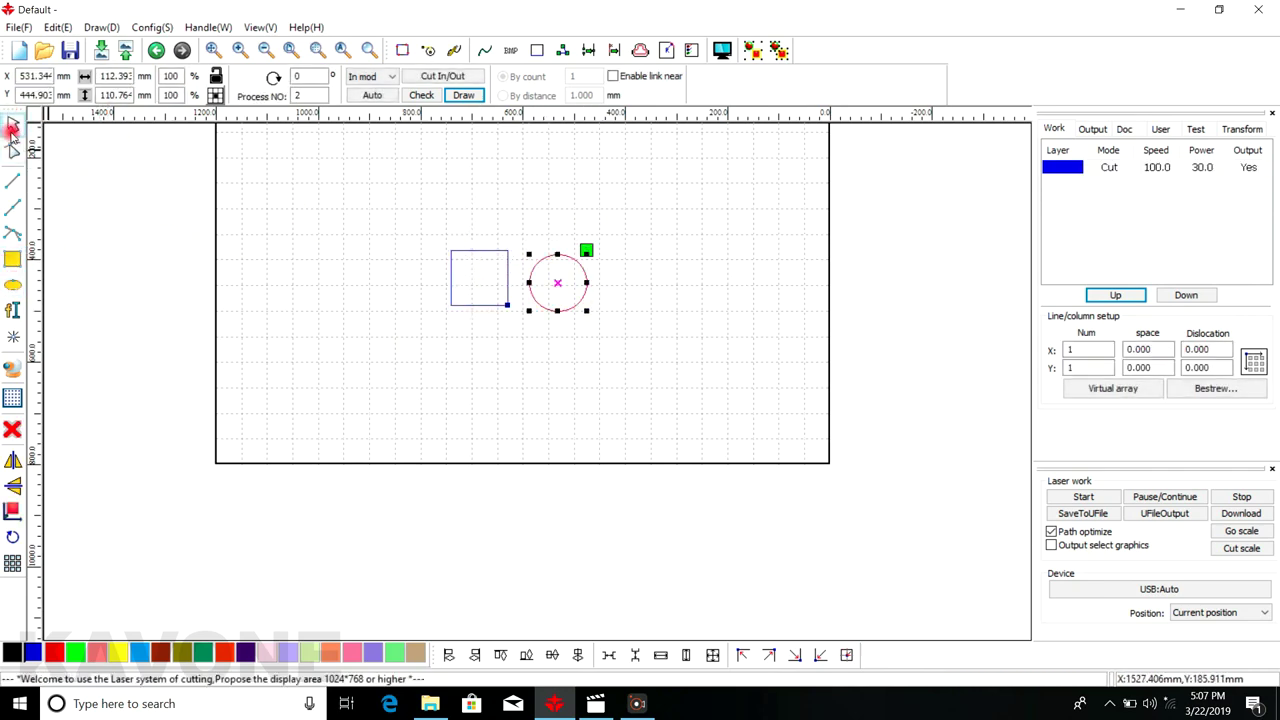
{"action": "left_click", "coordinate": [503, 183]}
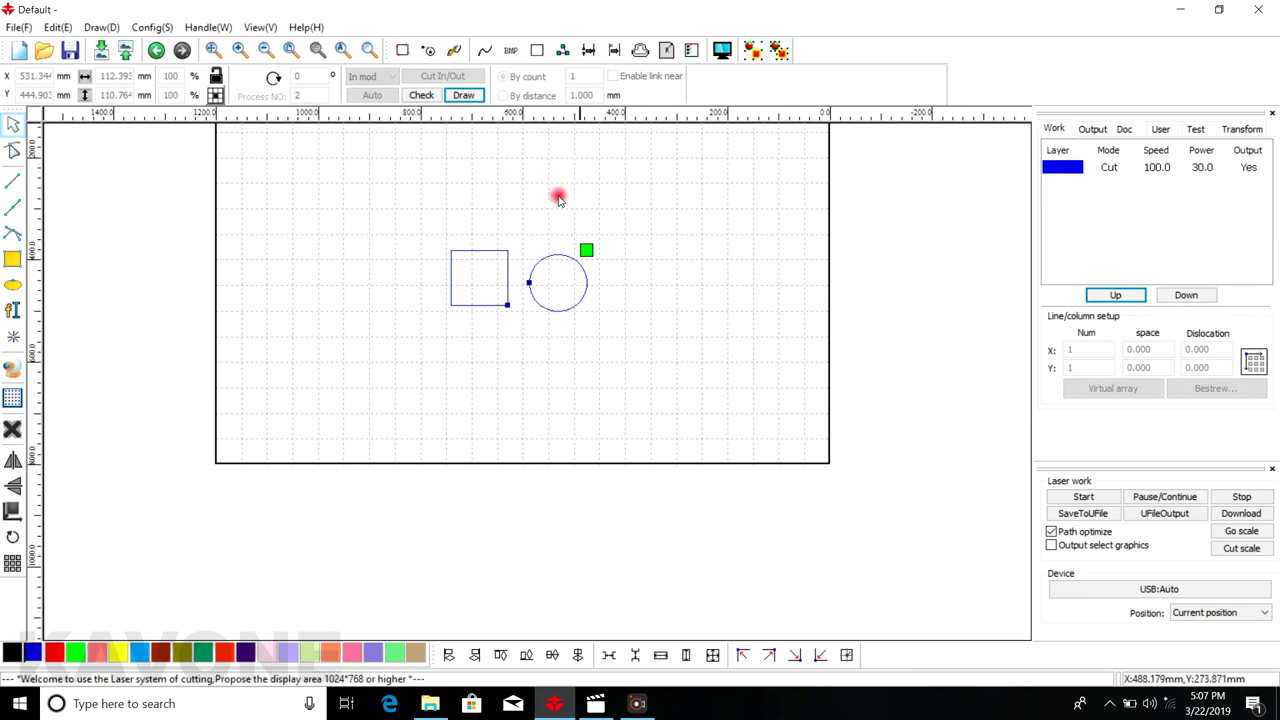
Select the rectangle and circle together and individually to examine how they respond as separate objects
{"action": "left_click_drag", "start_coordinate": [411, 223], "coordinate": [651, 363]}
{"action": "left_click", "coordinate": [651, 363]}
{"action": "left_click", "coordinate": [542, 264]}
{"action": "left_click", "coordinate": [504, 253]}
{"action": "left_click", "coordinate": [566, 240]}
{"action": "left_click", "coordinate": [543, 263]}
{"action": "left_click", "coordinate": [534, 219]}
{"action": "left_click", "coordinate": [531, 240]}
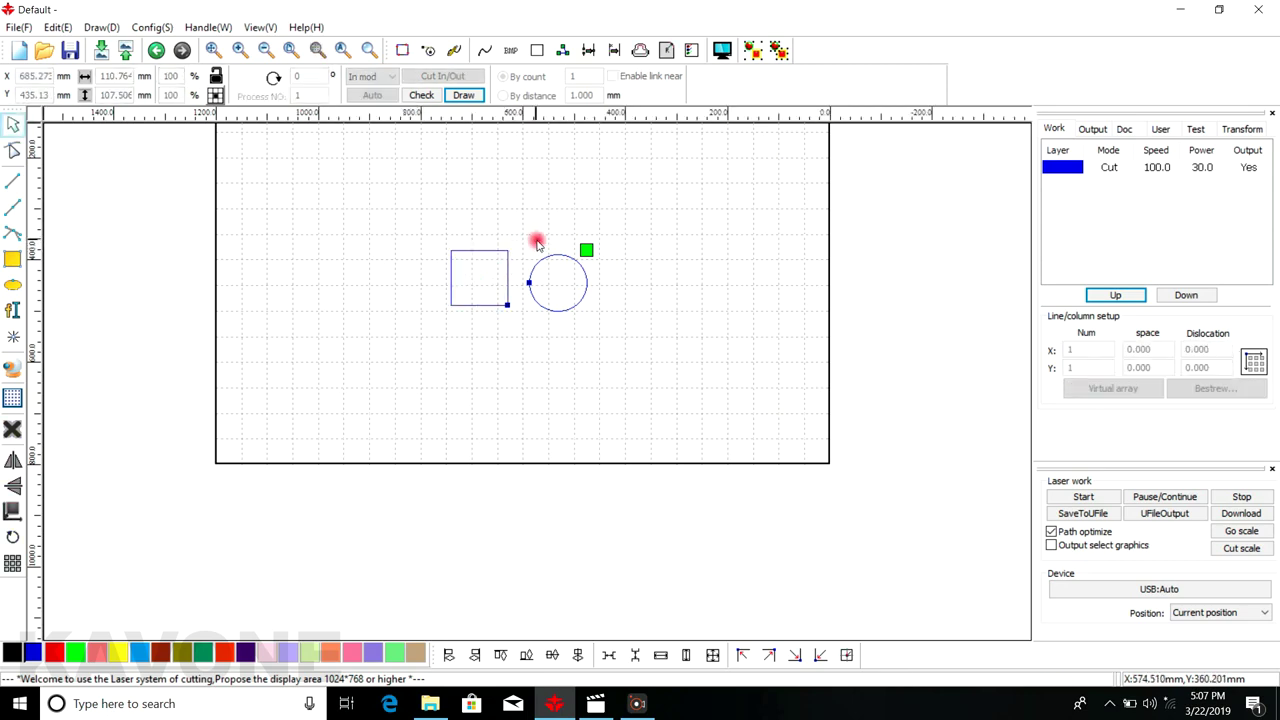
Group the rectangle and the circle, and test the selection of the grouped pair
{"action": "left_click_drag", "start_coordinate": [428, 222], "coordinate": [655, 366]}
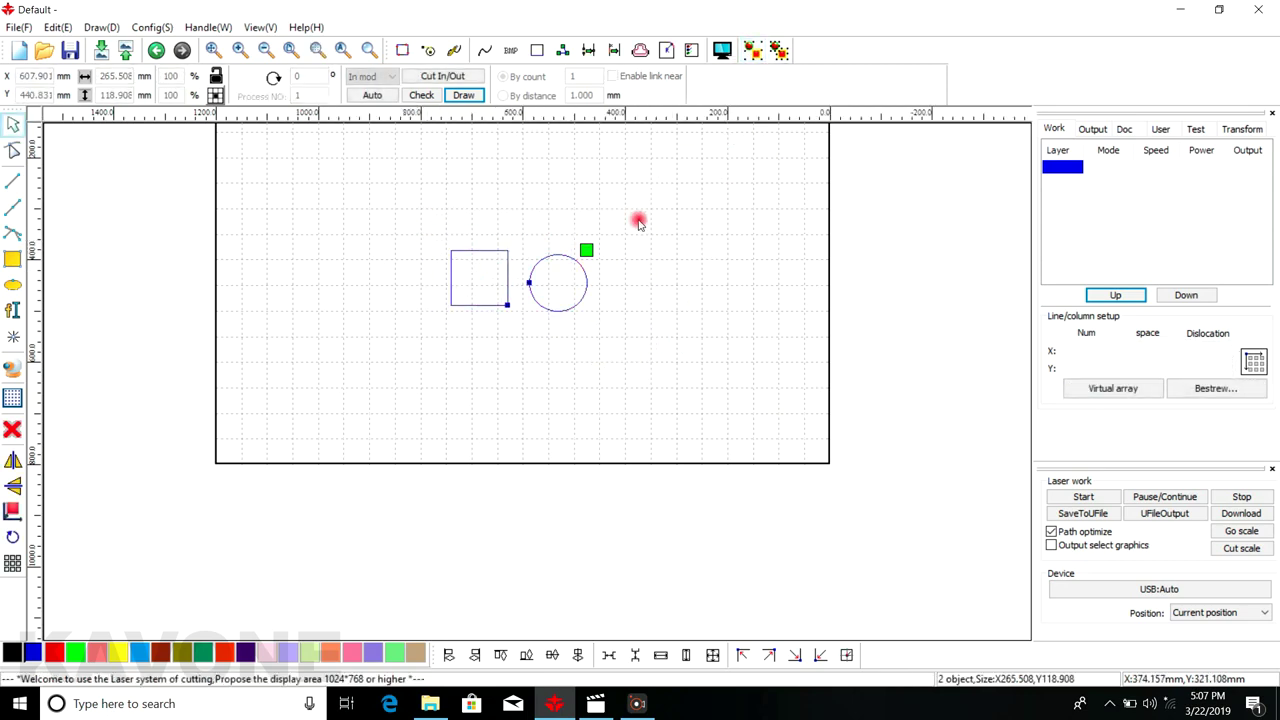
{"action": "left_click", "coordinate": [420, 214]}
{"action": "left_click", "coordinate": [509, 289]}
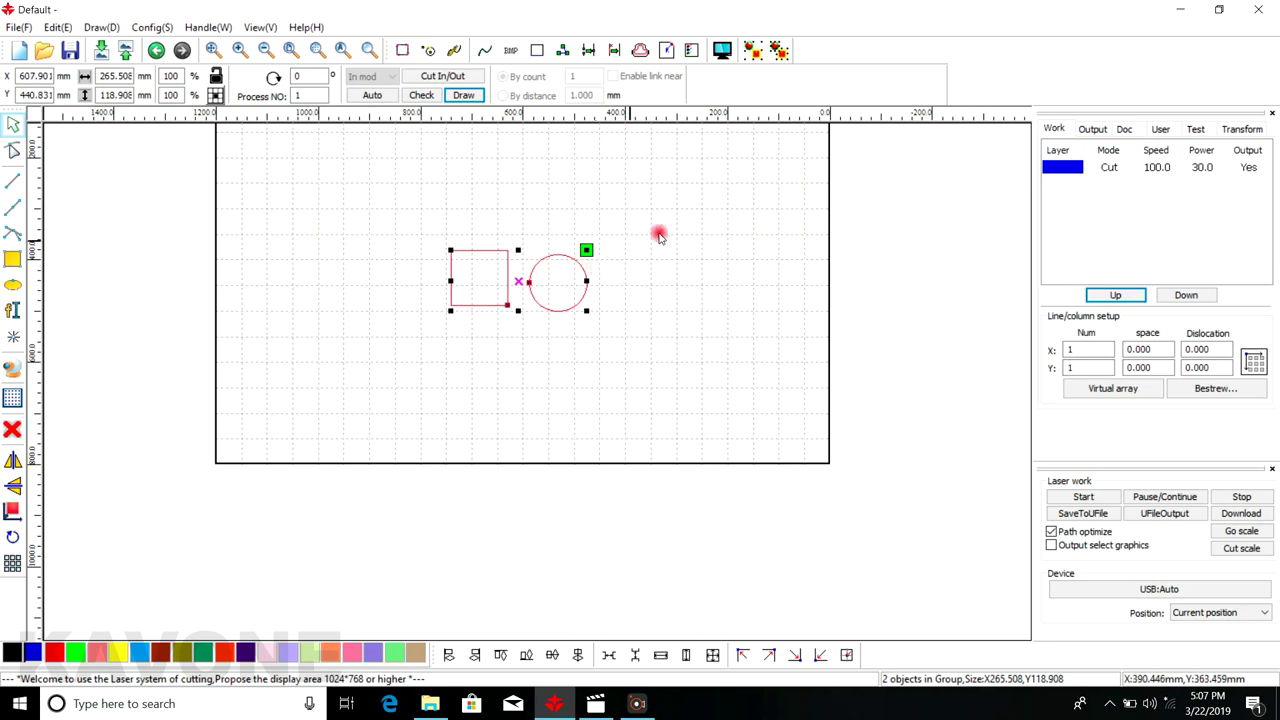
{"action": "left_click", "coordinate": [705, 172]}
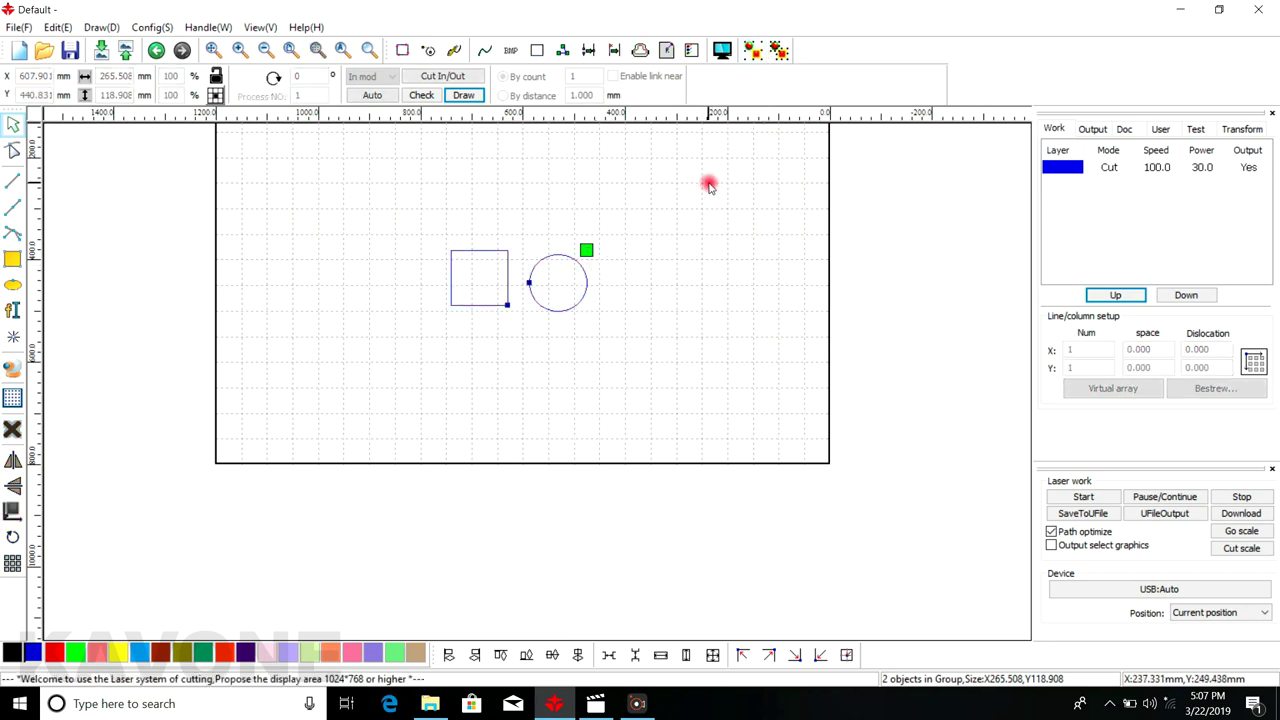
Ungroup the rectangle and circle, and test that the circle can be selected on its own
{"action": "left_click_drag", "start_coordinate": [402, 214], "coordinate": [640, 364]}
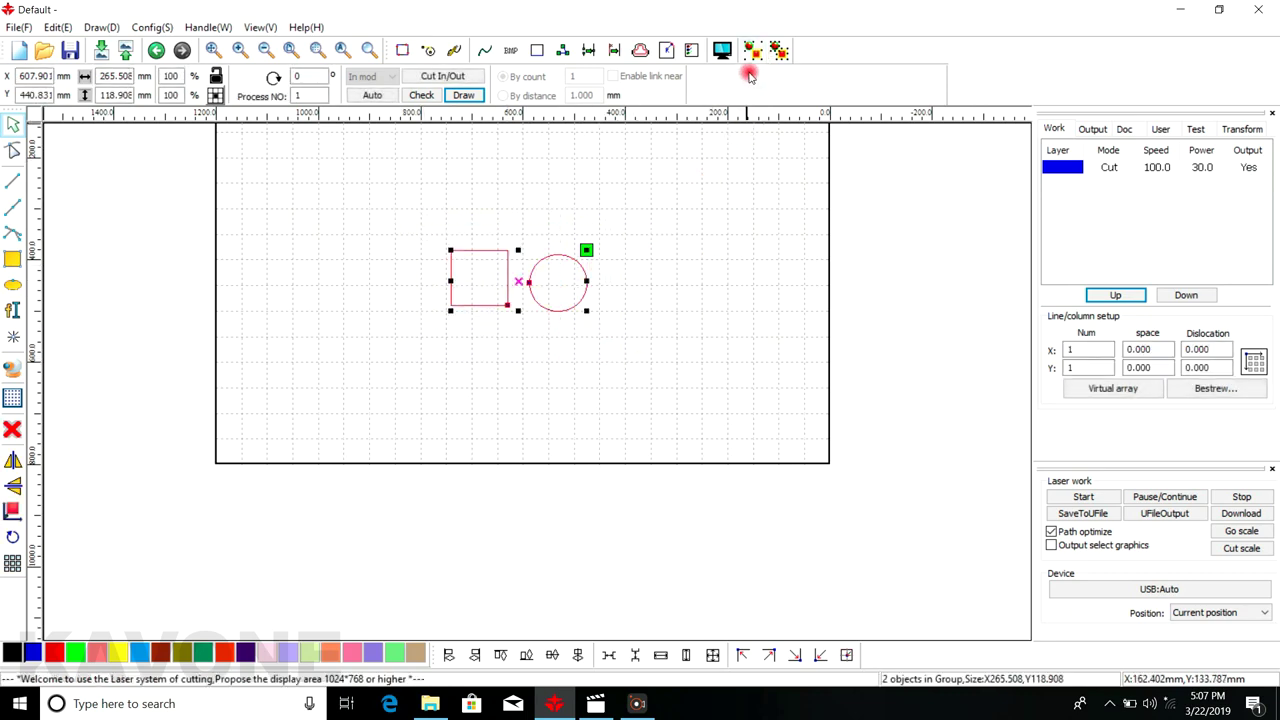
{"action": "left_click", "coordinate": [778, 52]}
{"action": "left_click", "coordinate": [700, 229]}
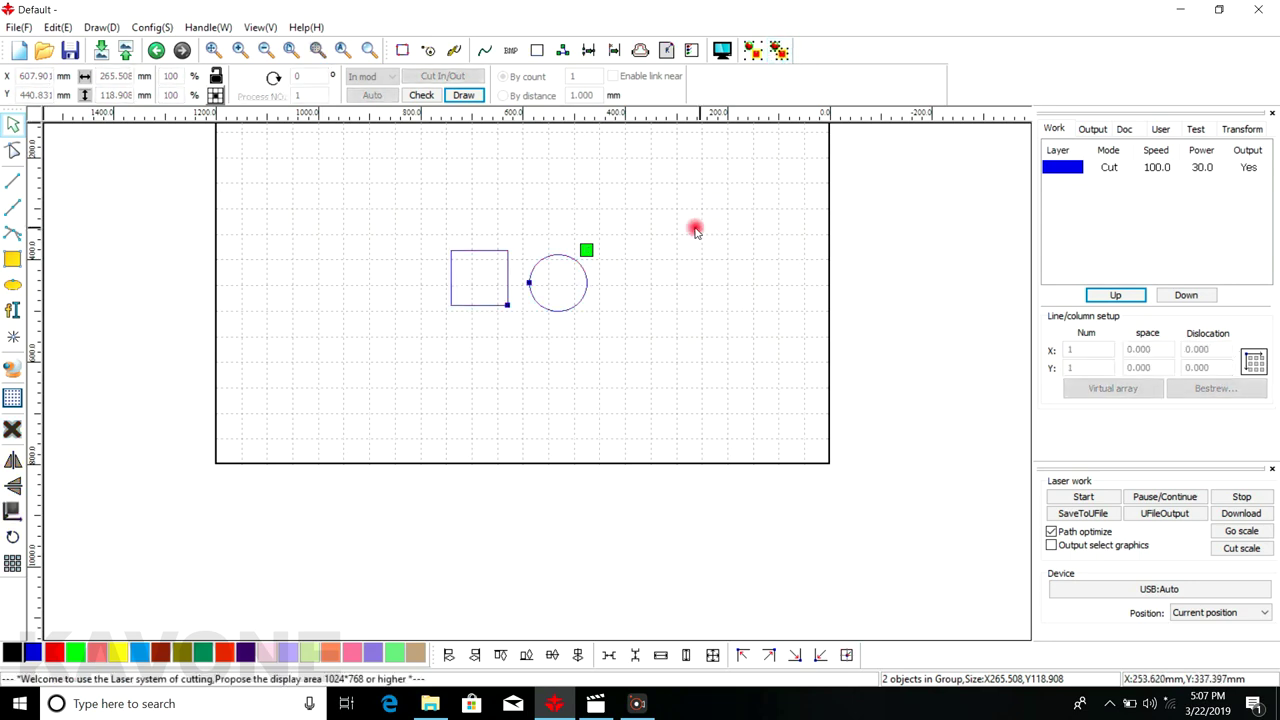
{"action": "left_click", "coordinate": [582, 262]}
{"action": "left_click", "coordinate": [616, 222]}
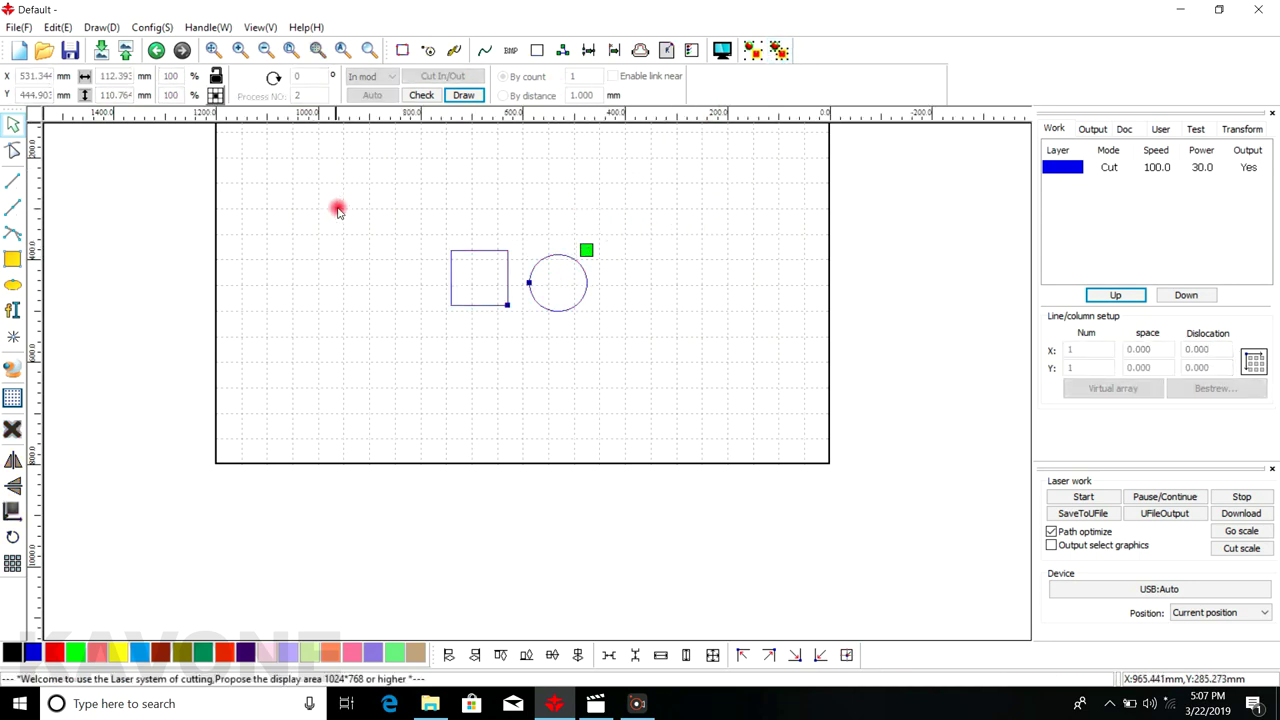
Delete the circle, keeping only the rectangle
{"action": "left_click_drag", "start_coordinate": [420, 203], "coordinate": [683, 379]}
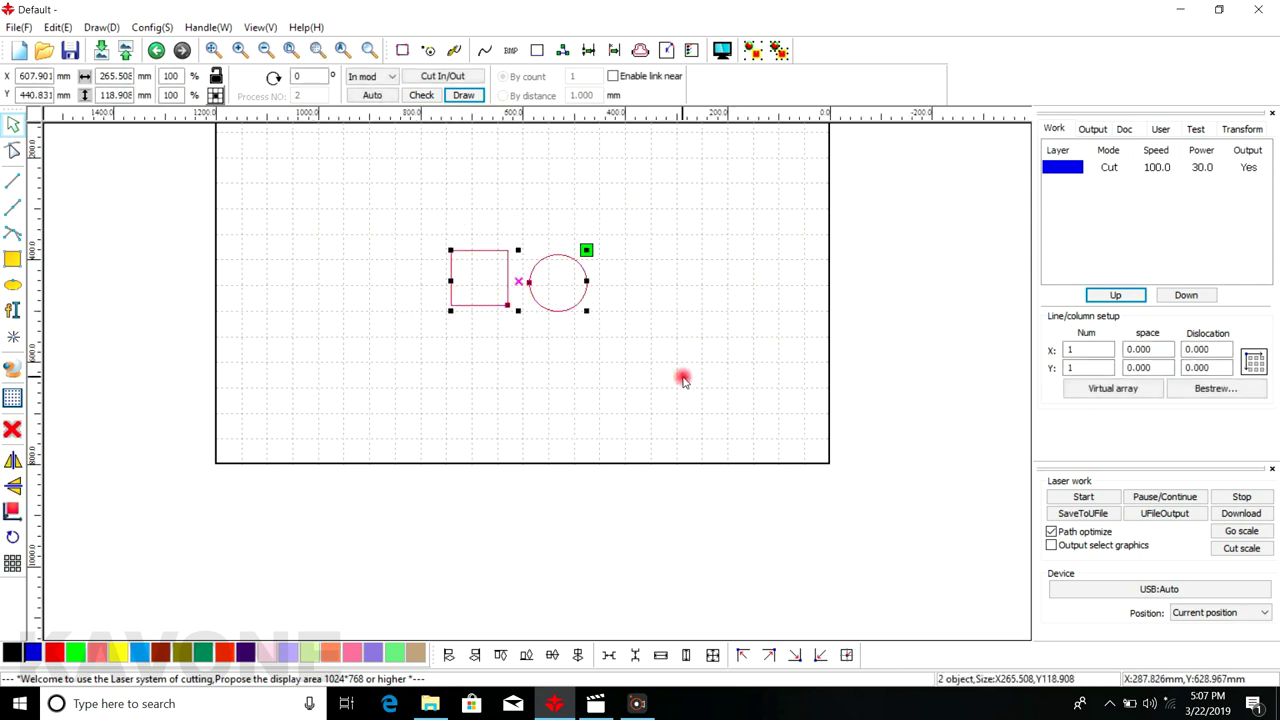
{"action": "left_click", "coordinate": [686, 338]}
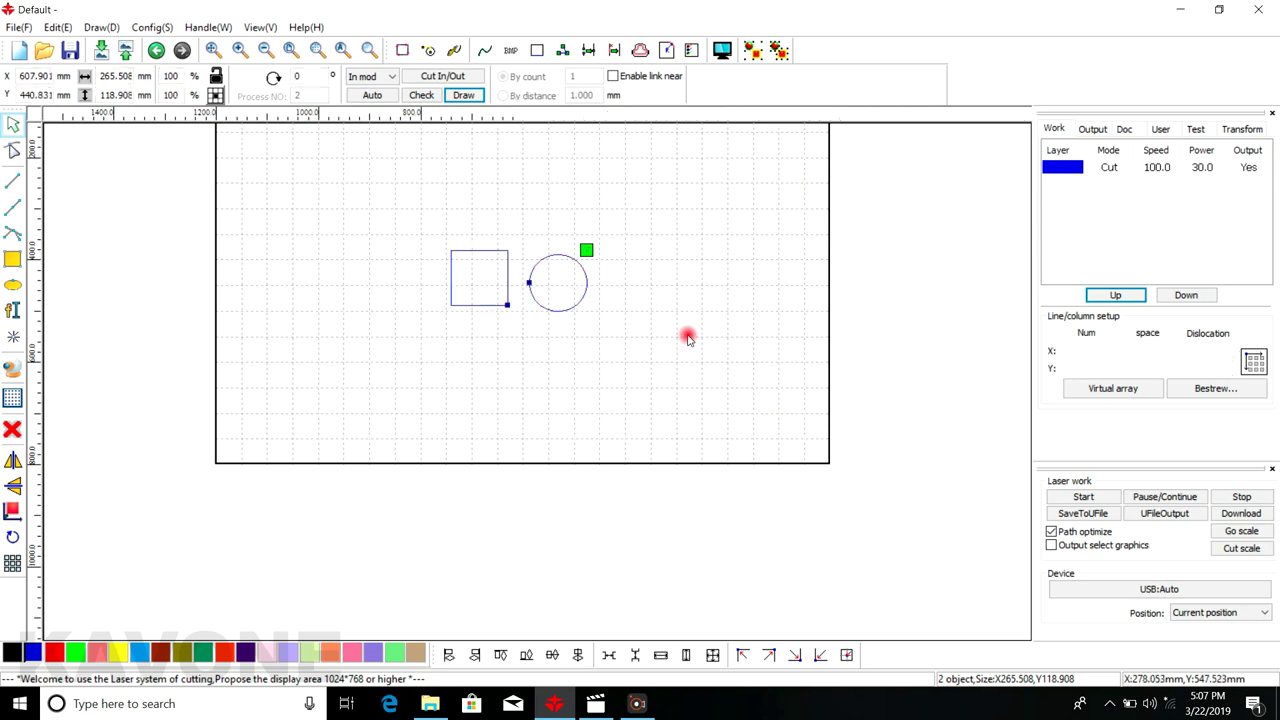
{"action": "left_click_drag", "start_coordinate": [397, 218], "coordinate": [523, 337]}
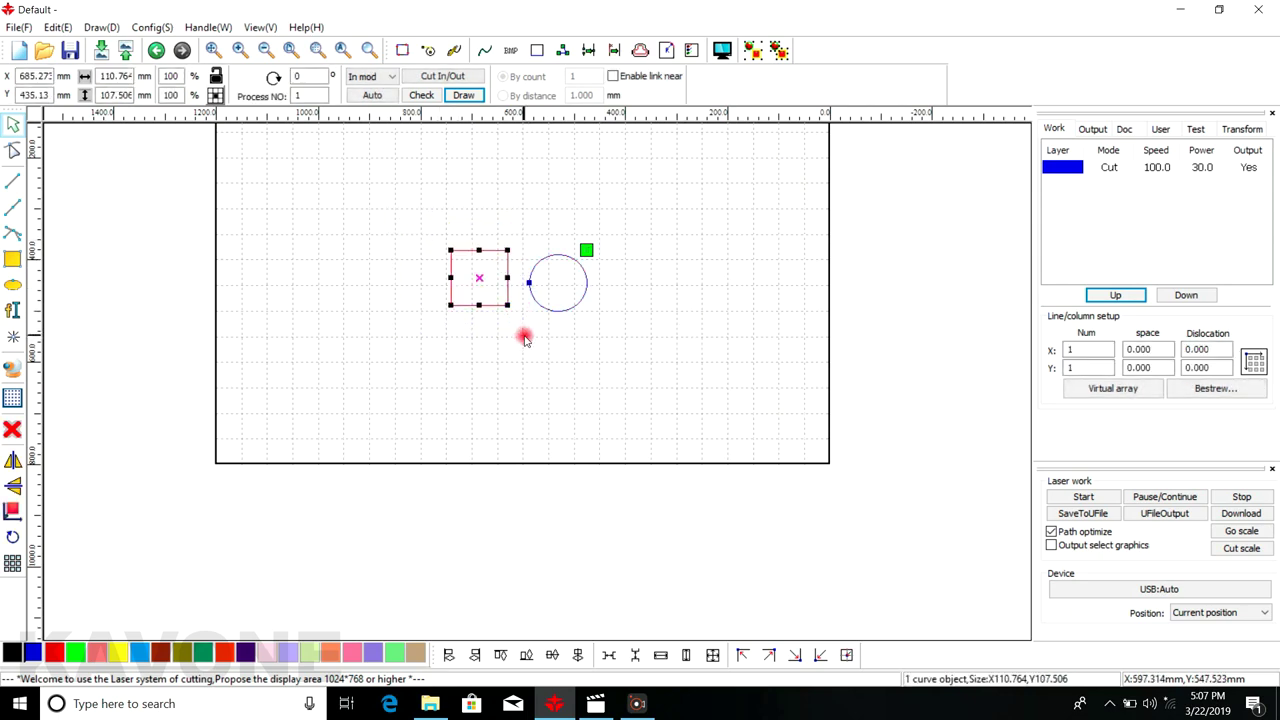
{"action": "left_click", "coordinate": [531, 267]}
{"action": "key", "text": "Delete"}
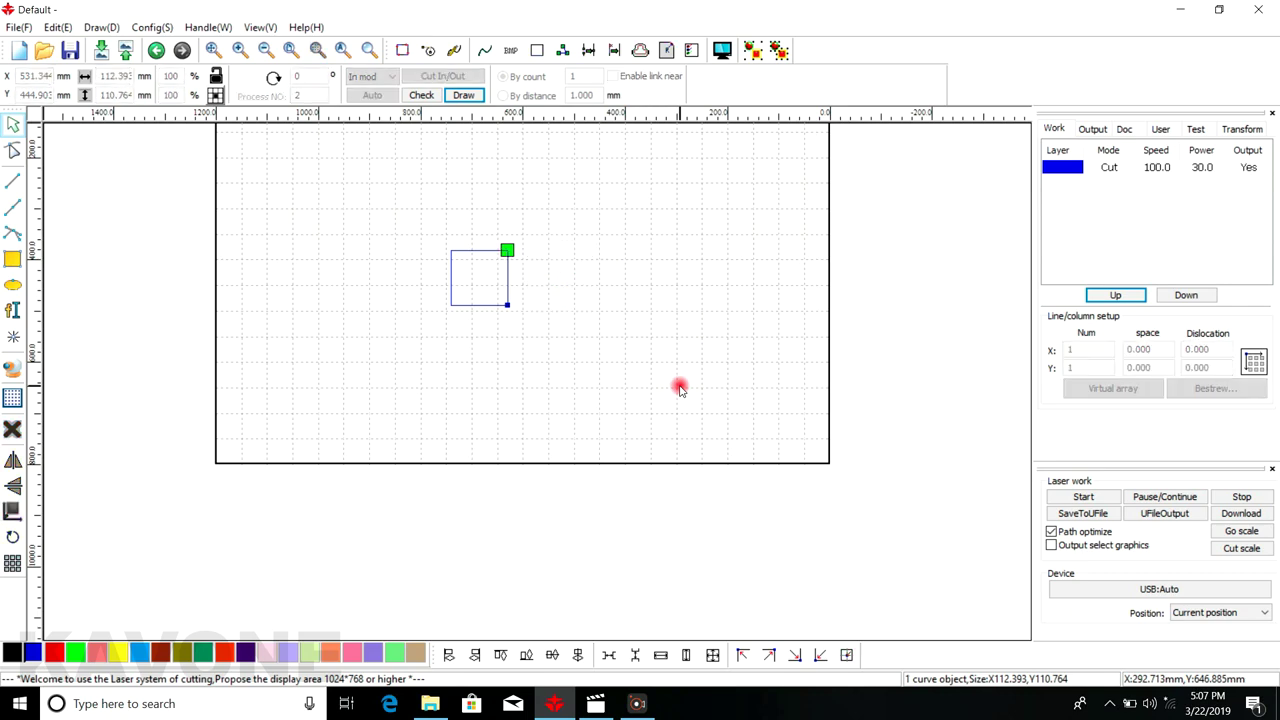
Set the rectangle's width and height to 100 mm each, and deselect it
{"action": "left_click_drag", "start_coordinate": [403, 223], "coordinate": [528, 333]}
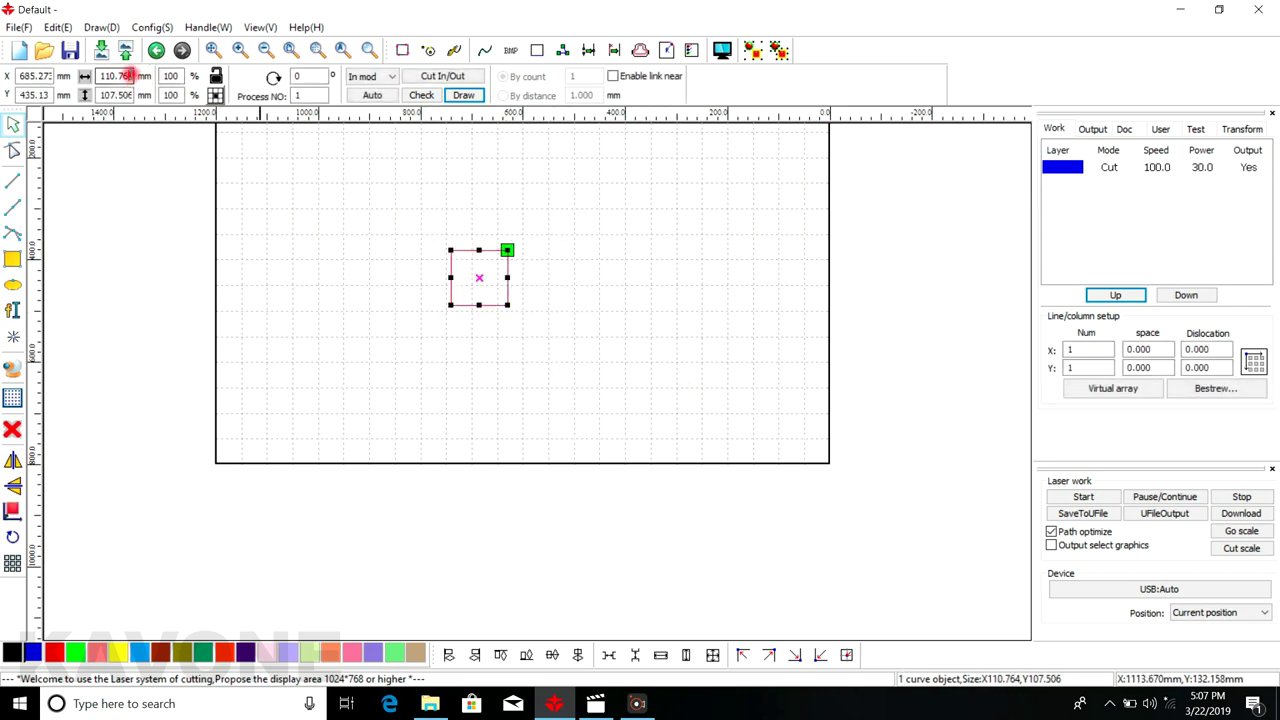
{"action": "double_click", "coordinate": [128, 76]}
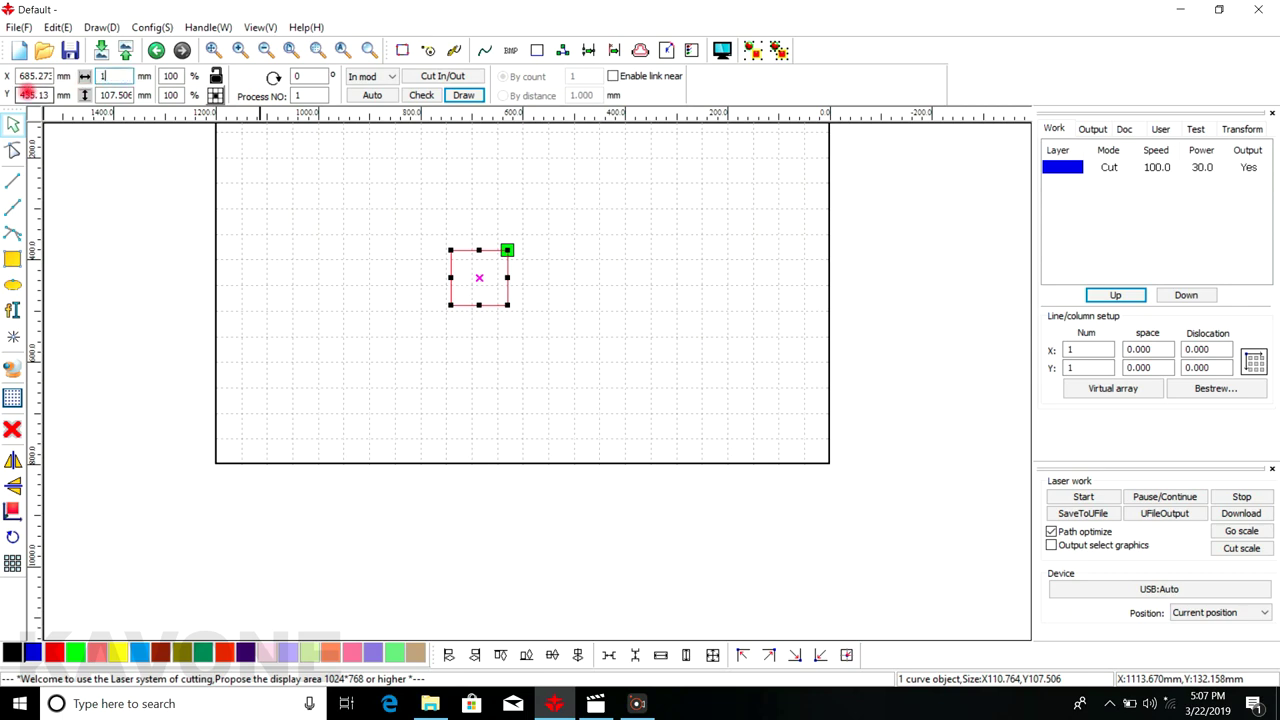
{"action": "double_click", "coordinate": [115, 95]}
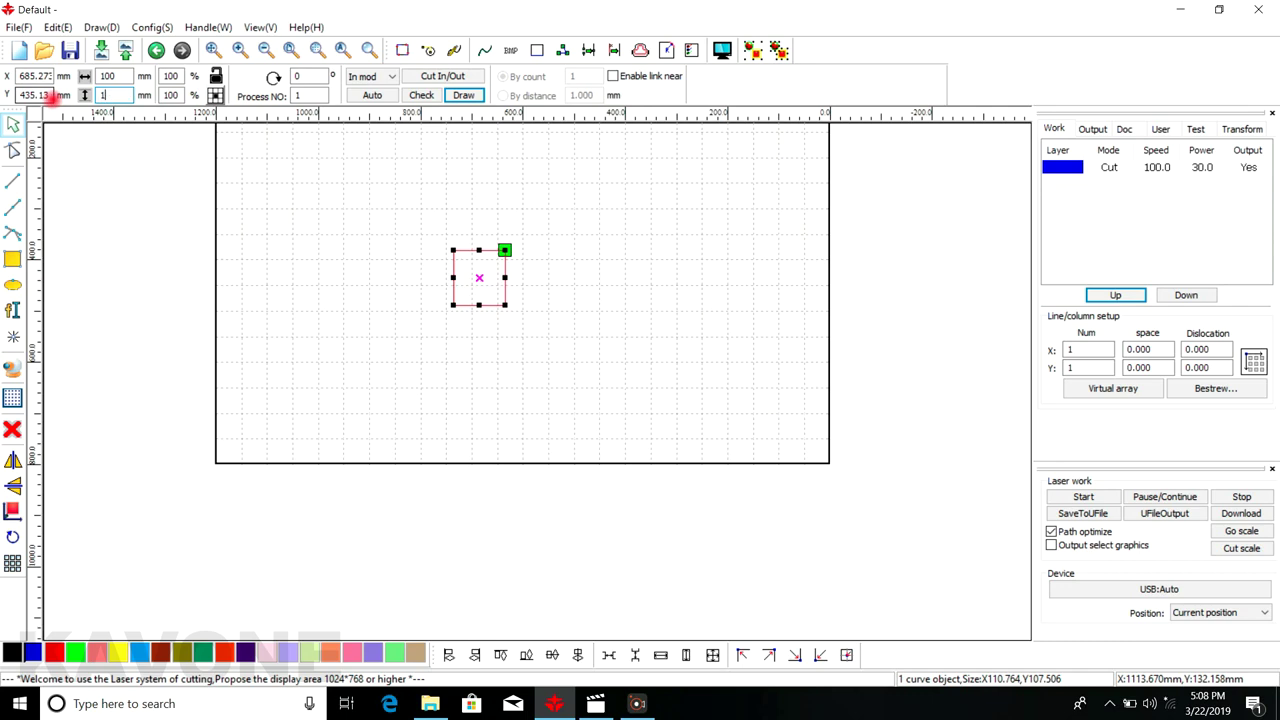
{"action": "type", "text": "100"}
{"action": "left_click", "coordinate": [286, 200]}
{"action": "scroll", "coordinate": [466, 249], "scroll_direction": "up", "scroll_amount": 1}
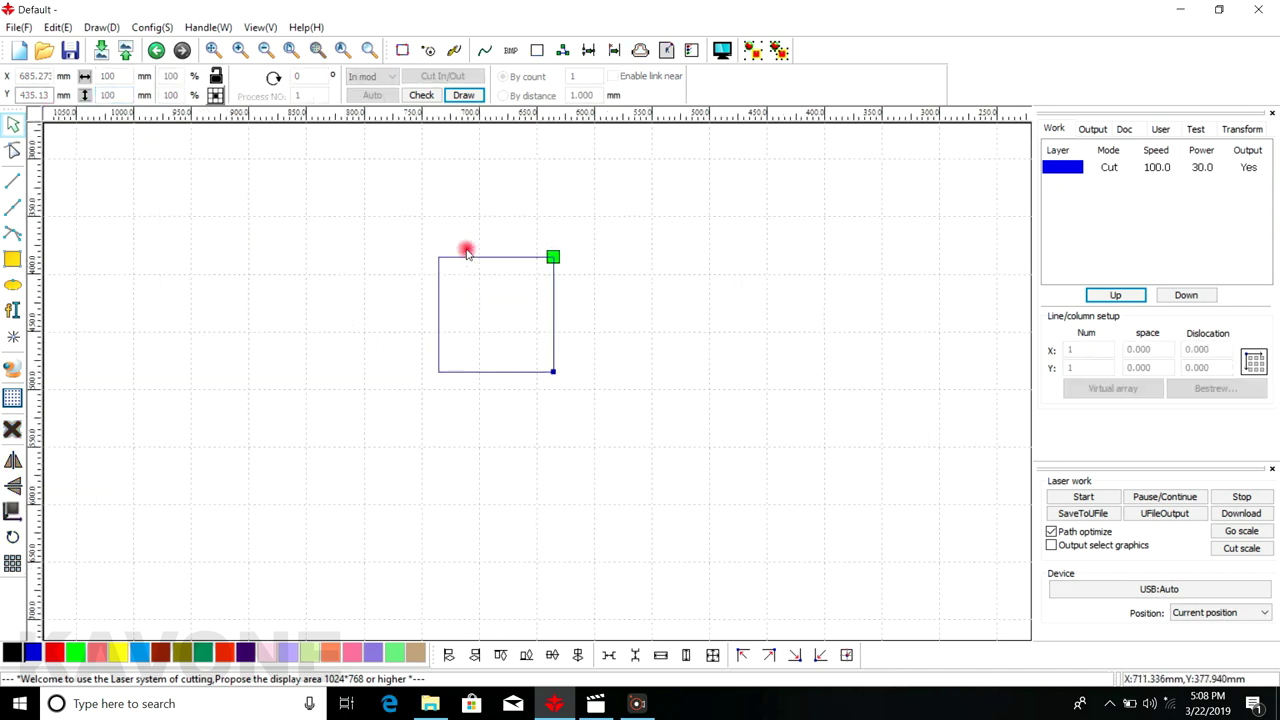
Select the 100 mm square and enable Link near for it
{"action": "left_click_drag", "start_coordinate": [402, 219], "coordinate": [595, 387]}
{"action": "scroll", "coordinate": [560, 266], "scroll_direction": "up", "scroll_amount": 1}
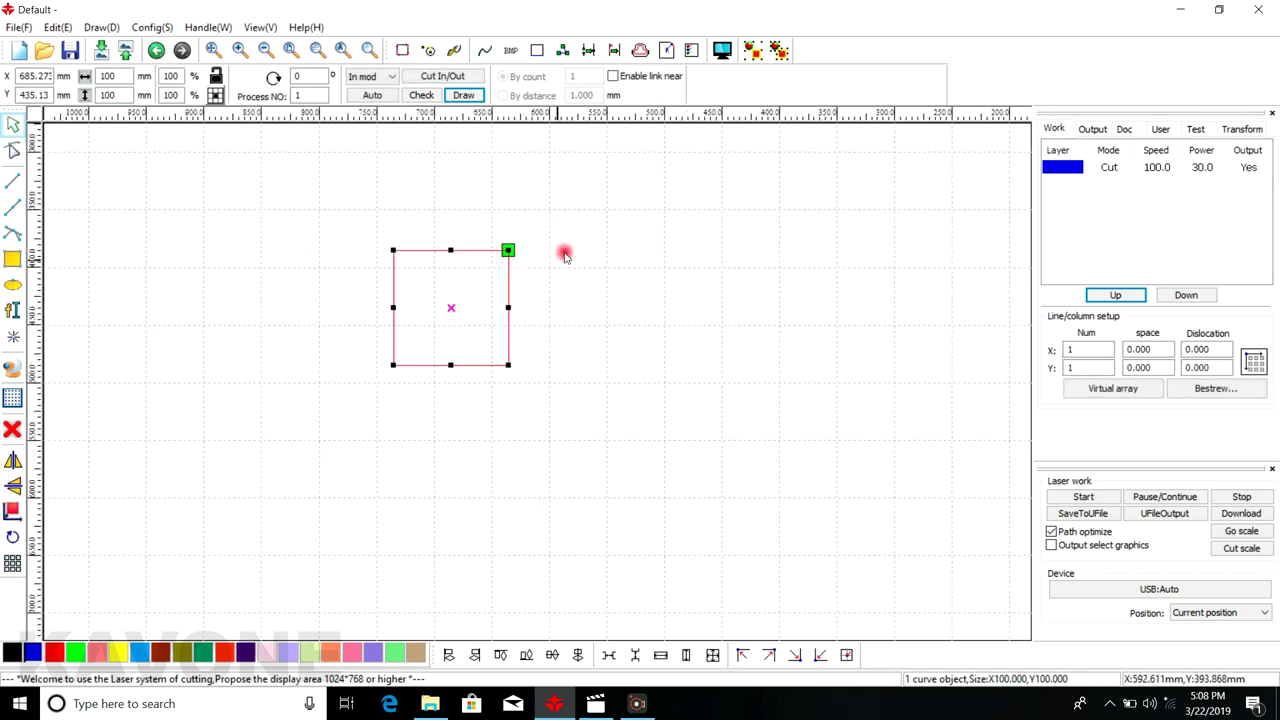
{"action": "left_click", "coordinate": [613, 77]}
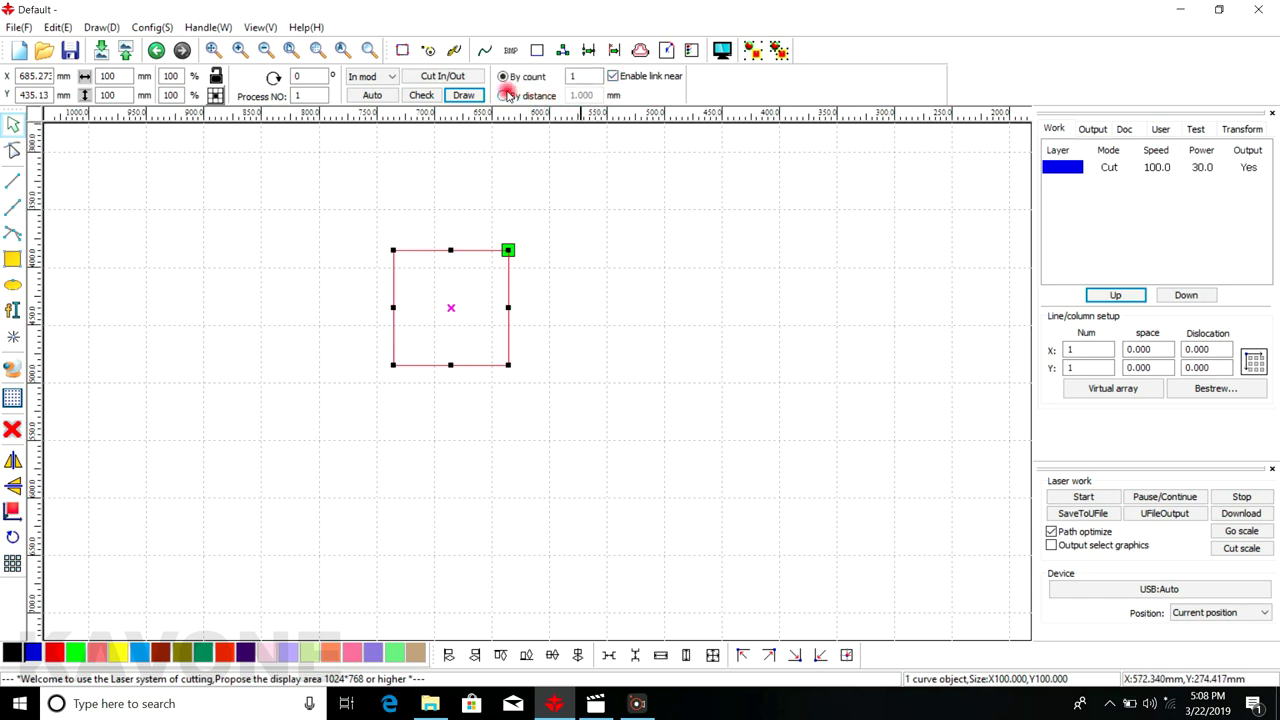
Preview the square's cutting path with a link-near count of 1, and close the preview
{"action": "left_click", "coordinate": [584, 77]}
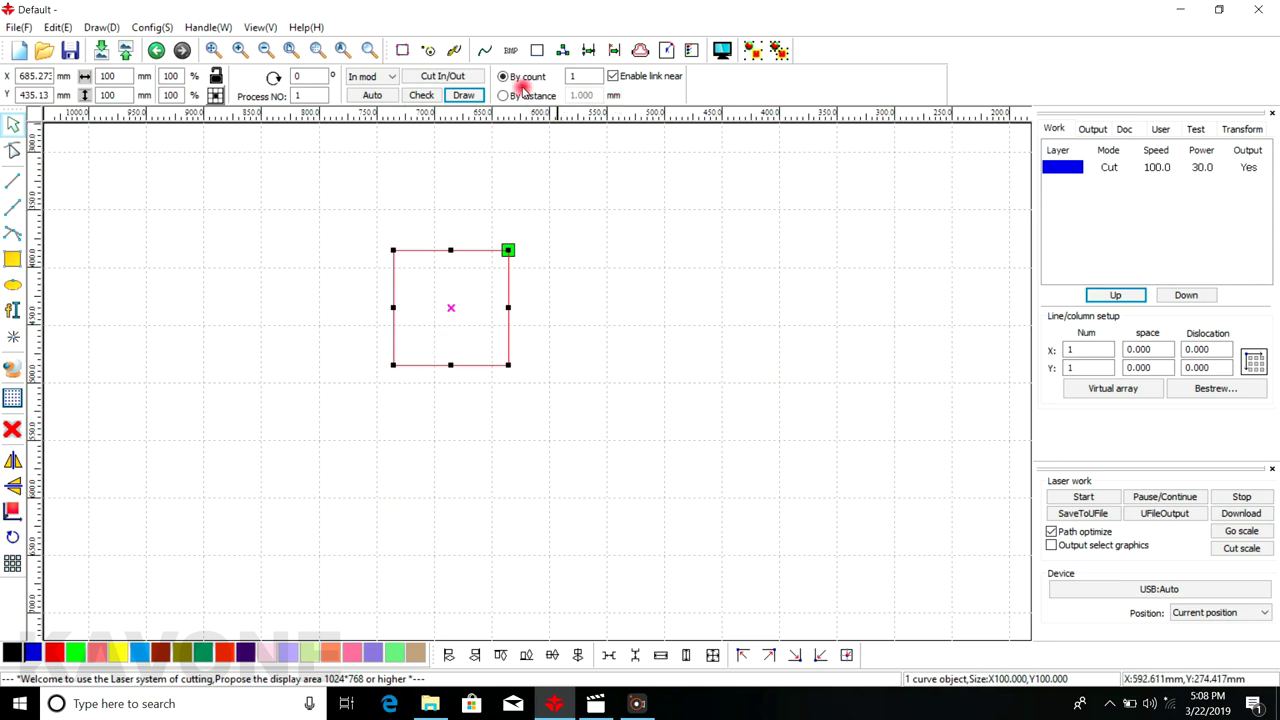
{"action": "left_click", "coordinate": [576, 78]}
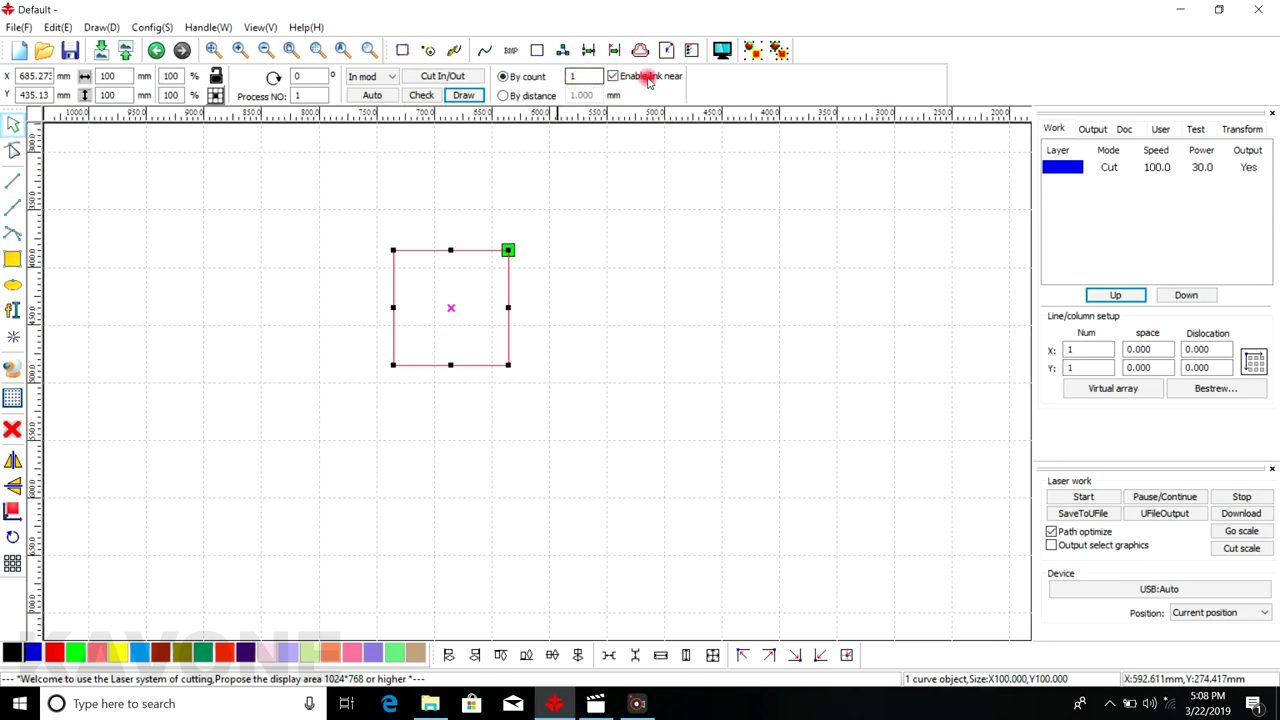
{"action": "left_click", "coordinate": [723, 50]}
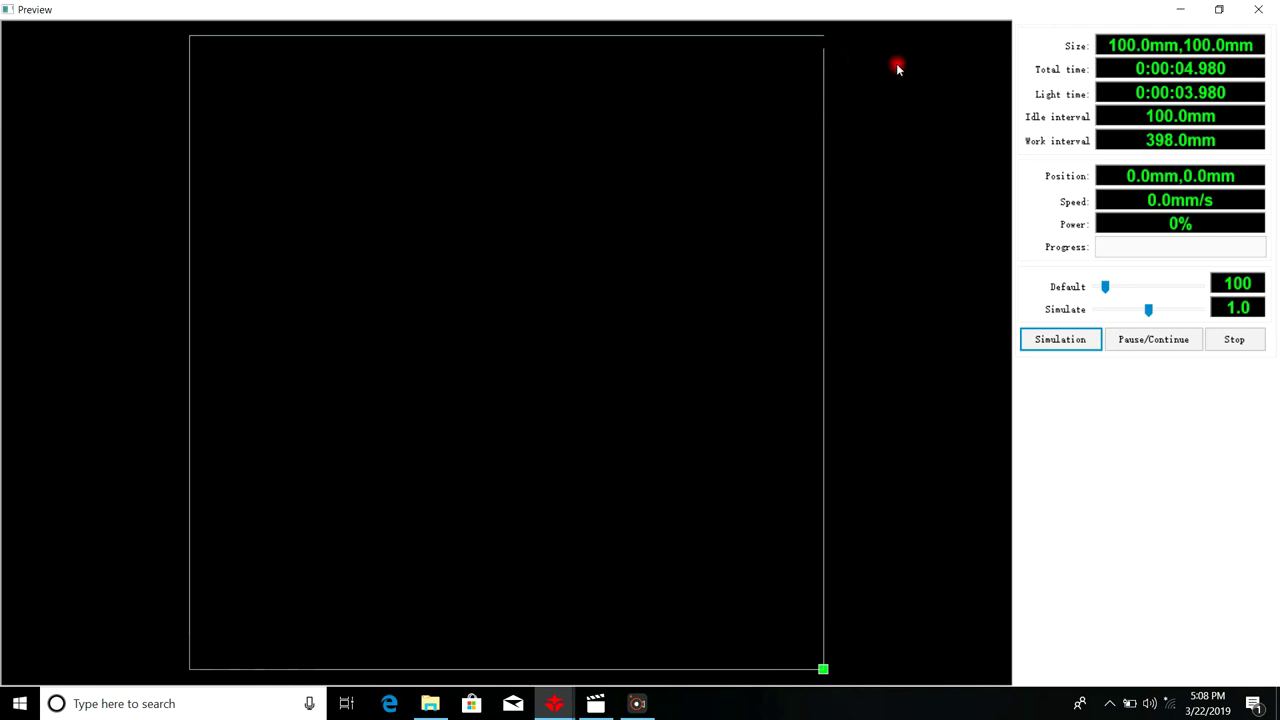
{"action": "left_click", "coordinate": [1257, 12]}
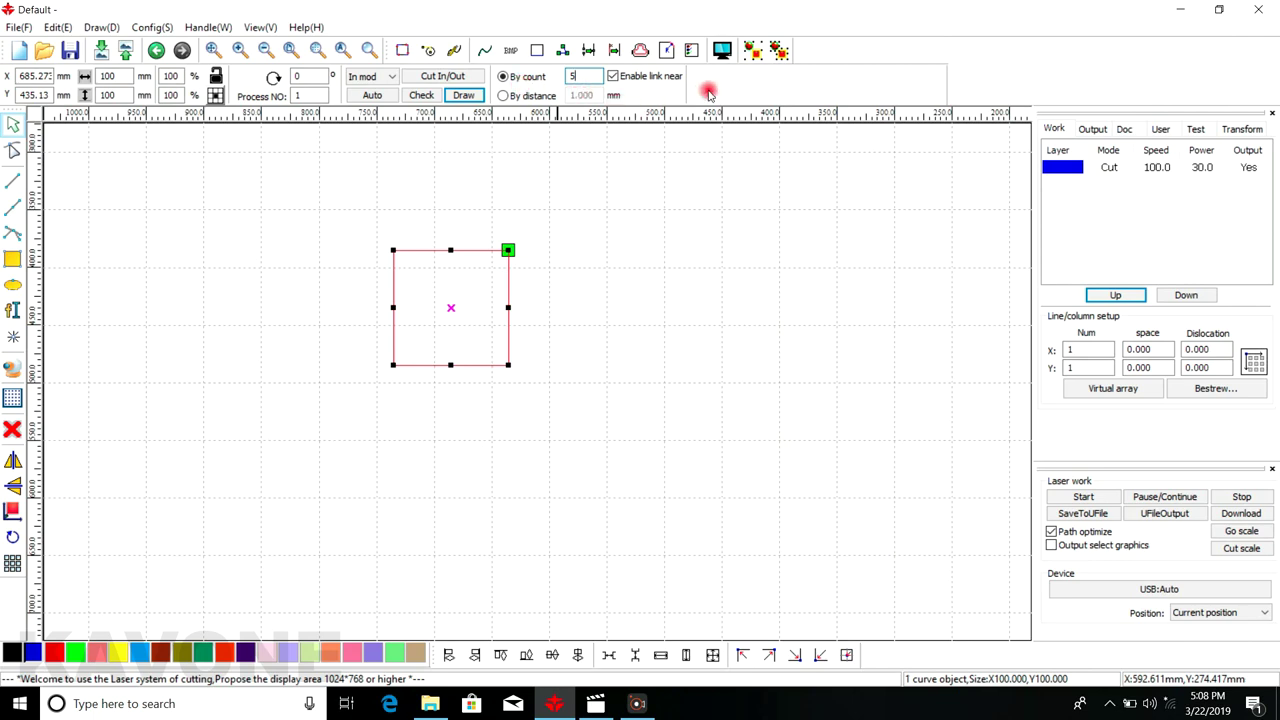
Set the square's link-near count to 5, check the resulting gaps in the cutting preview, and close it
{"action": "left_click", "coordinate": [722, 50]}
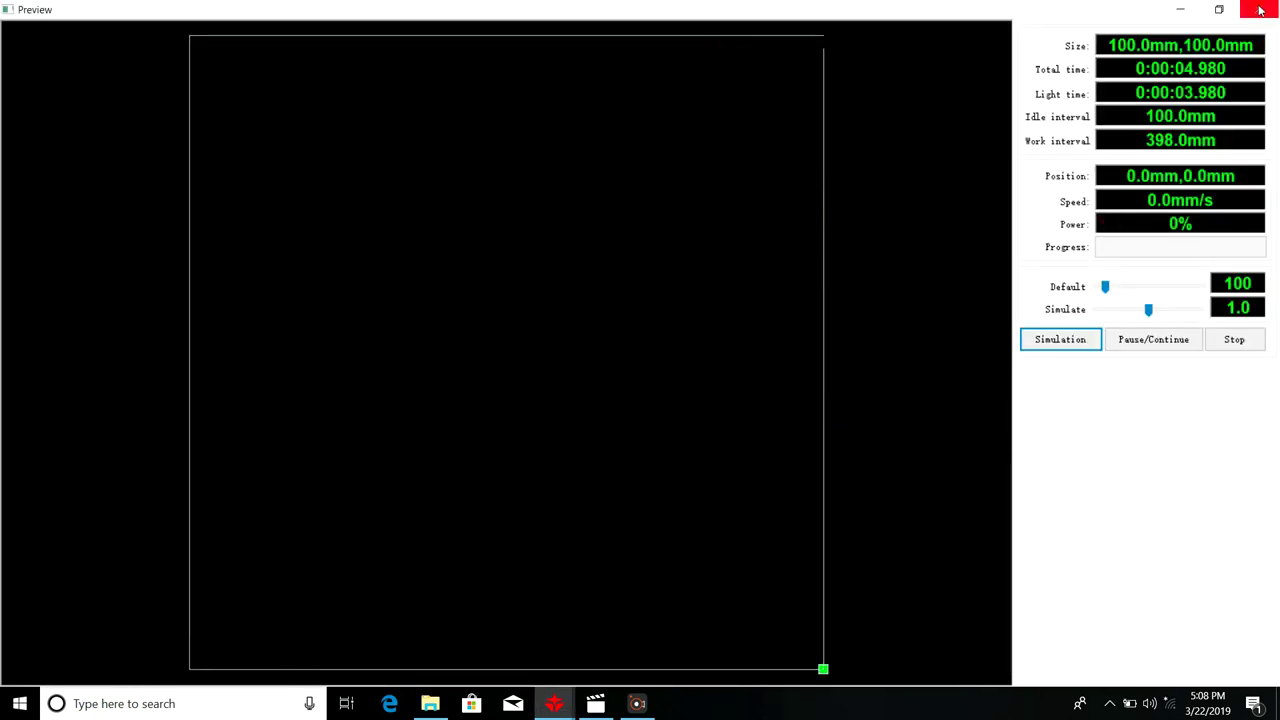
{"action": "left_click", "coordinate": [1258, 9]}
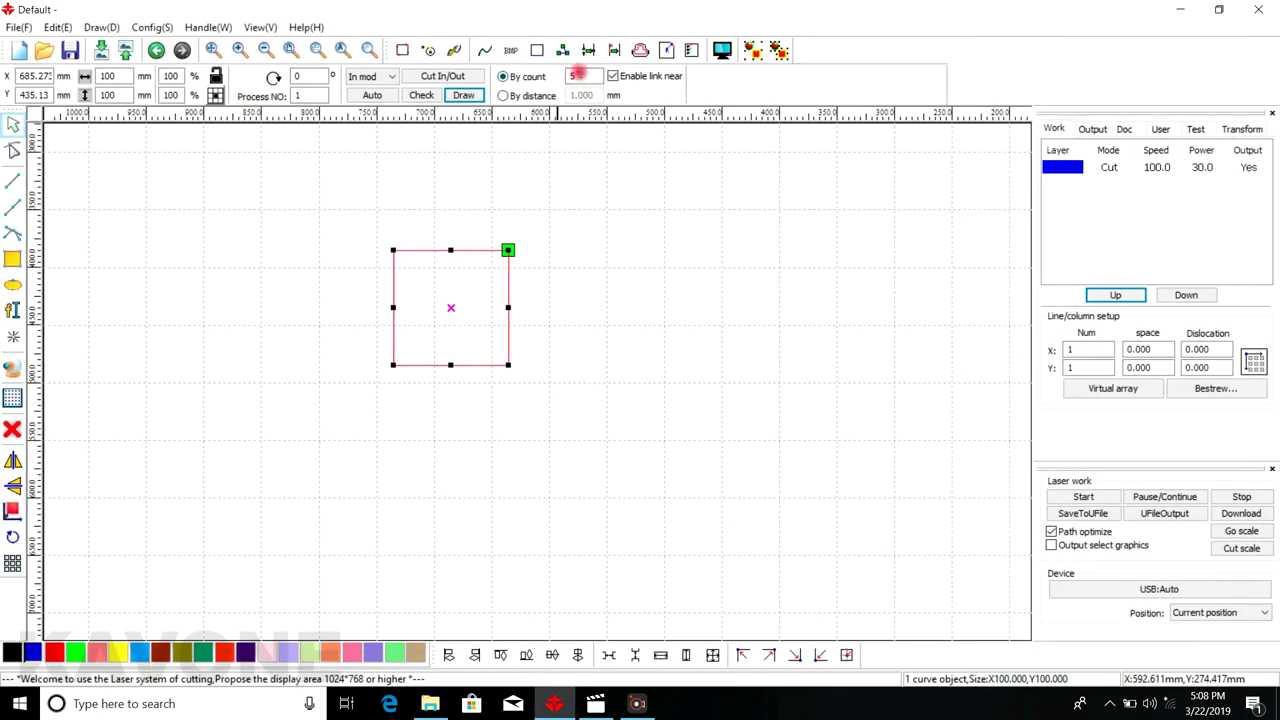
{"action": "left_click", "coordinate": [590, 77]}
{"action": "double_click", "coordinate": [578, 77]}
{"action": "left_click", "coordinate": [722, 50]}
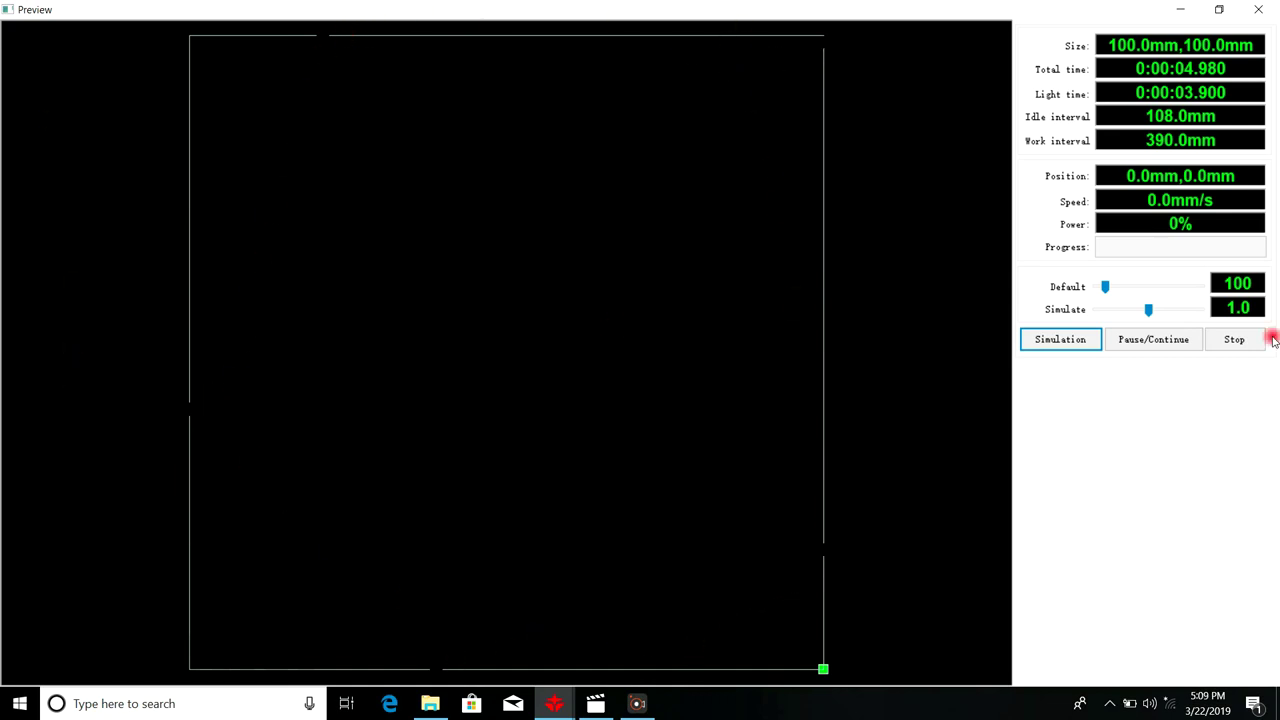
{"action": "left_click", "coordinate": [1258, 9]}
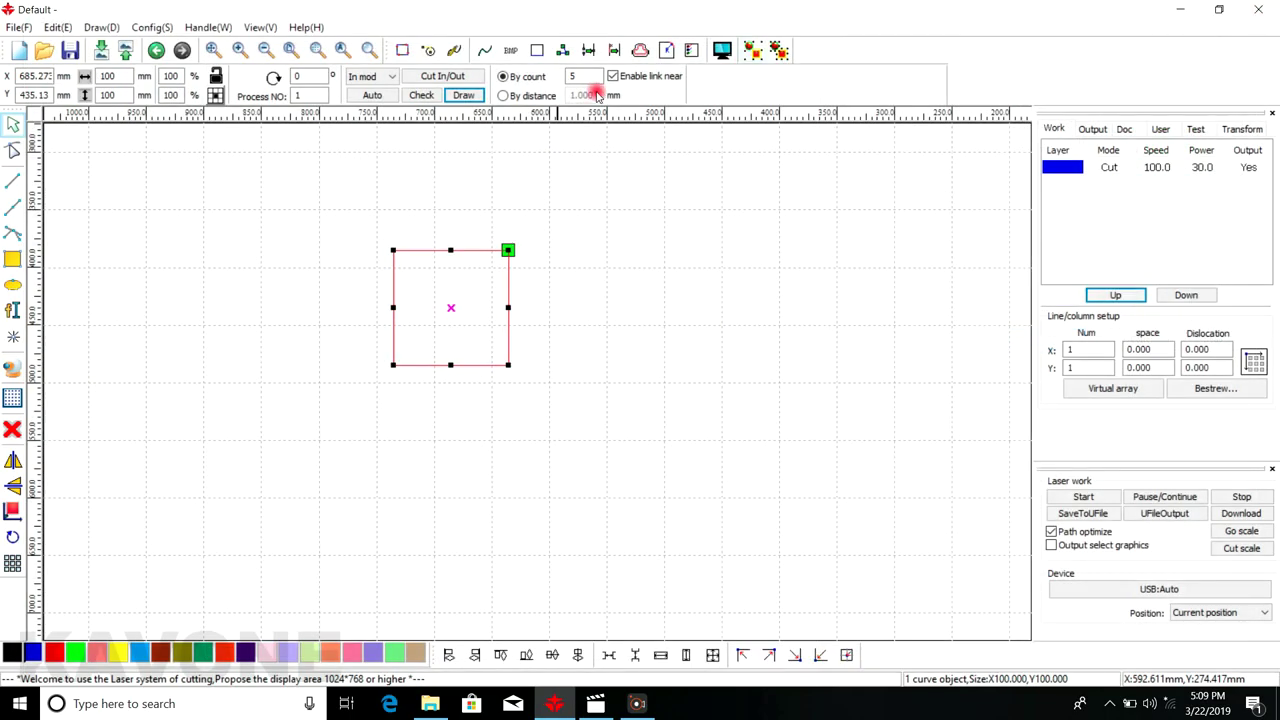